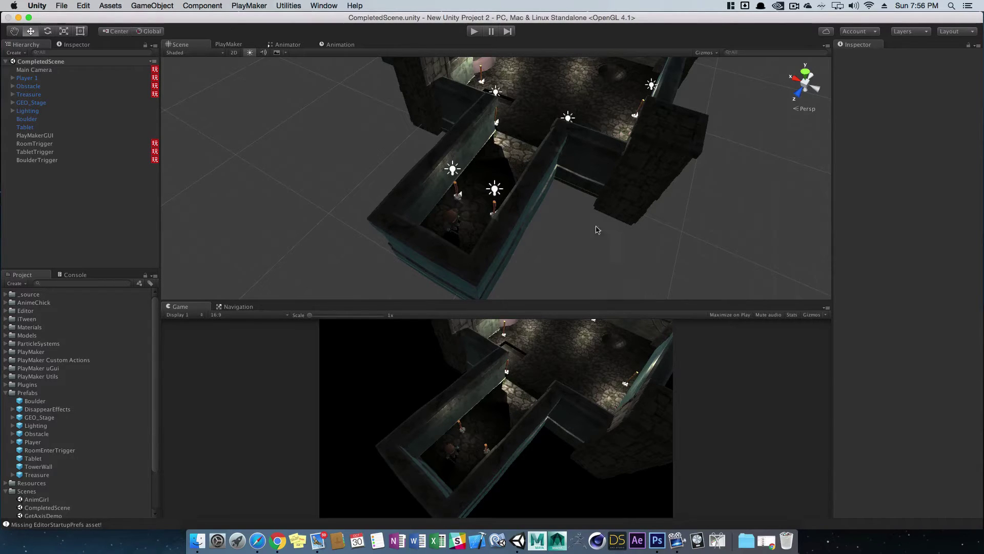
- Run the scene in play mode, resize the Game view and frame the player character closely in the Scene view
{"action": "left_click", "coordinate": [475, 32]}
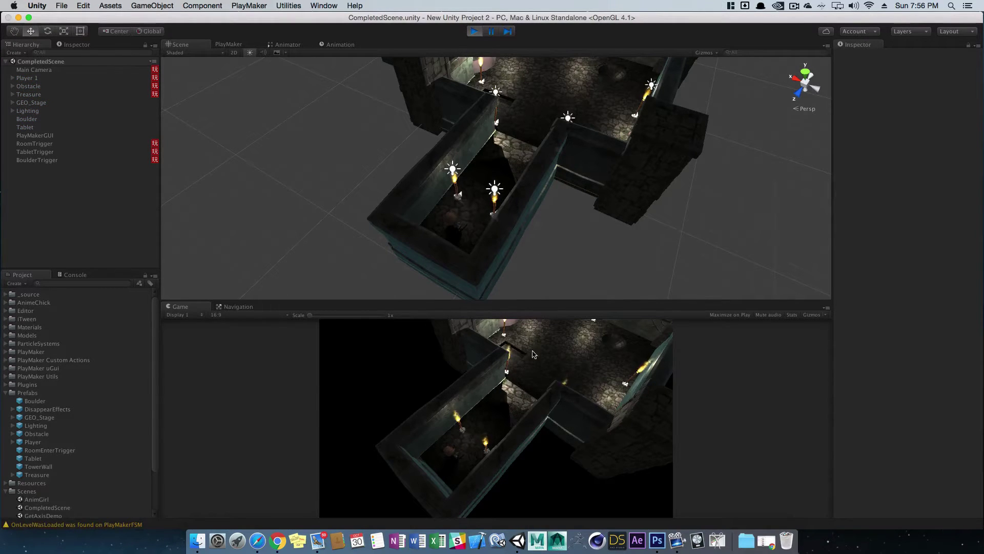
{"action": "left_click_drag", "start_coordinate": [505, 302], "coordinate": [530, 143]}
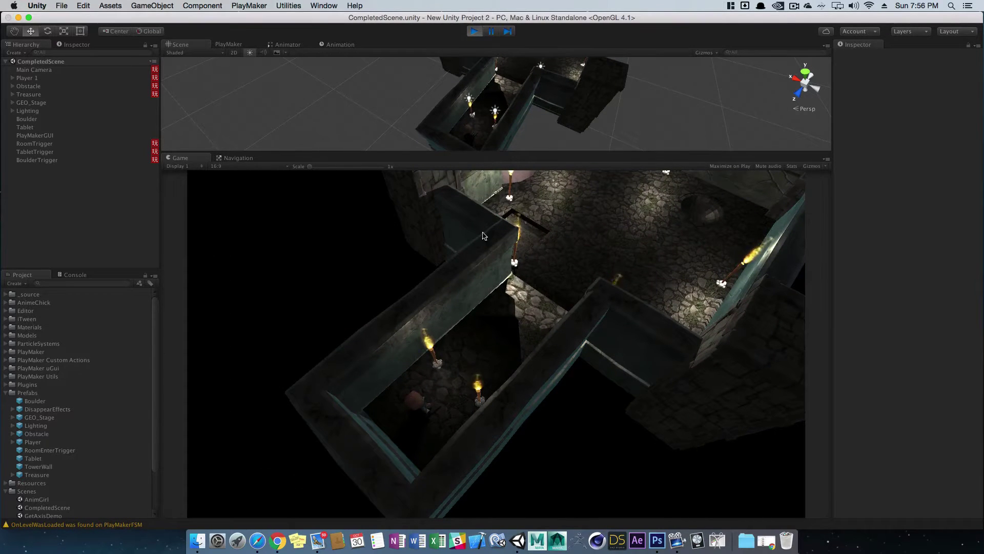
{"action": "right_click_drag", "start_coordinate": [509, 128], "coordinate": [556, 108], "text": "alt"}
{"action": "left_click_drag", "start_coordinate": [556, 108], "coordinate": [613, 102], "text": "alt"}
{"action": "left_click_drag", "start_coordinate": [503, 152], "coordinate": [582, 133]}
{"action": "right_click_drag", "start_coordinate": [582, 132], "coordinate": [556, 136], "text": "alt"}
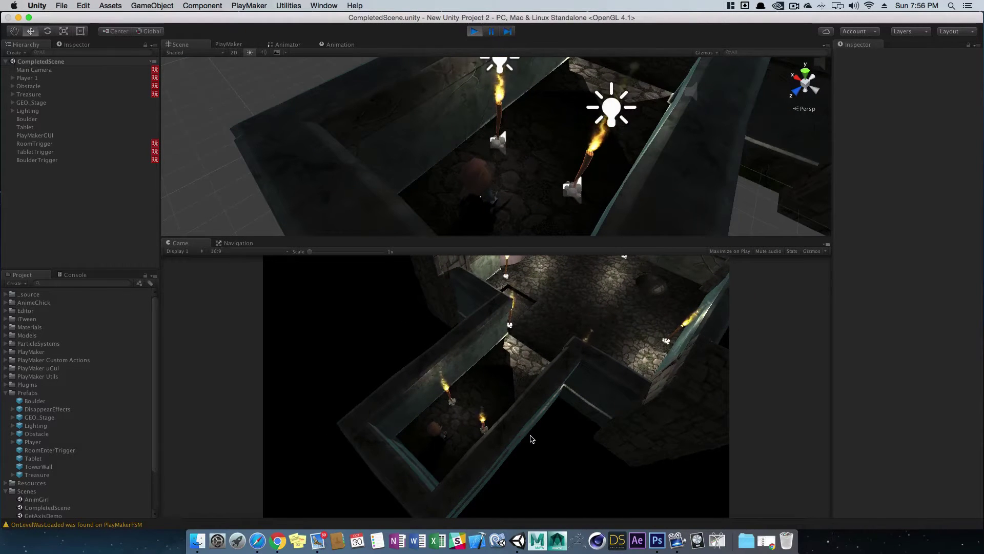
- Walk the player character forward and backward through the torch-lit corridor to test its movement
{"action": "key", "text": "w"}
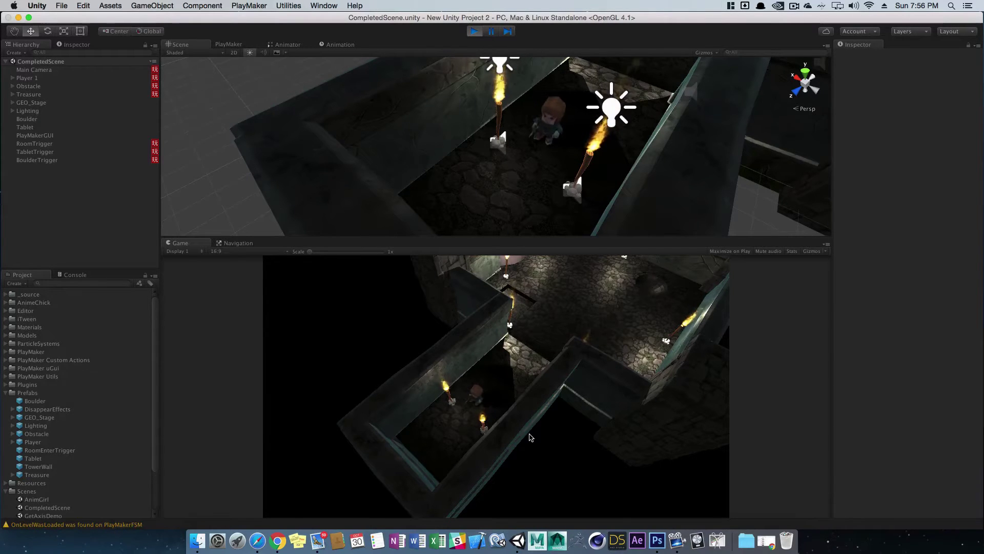
{"action": "key", "text": "s"}
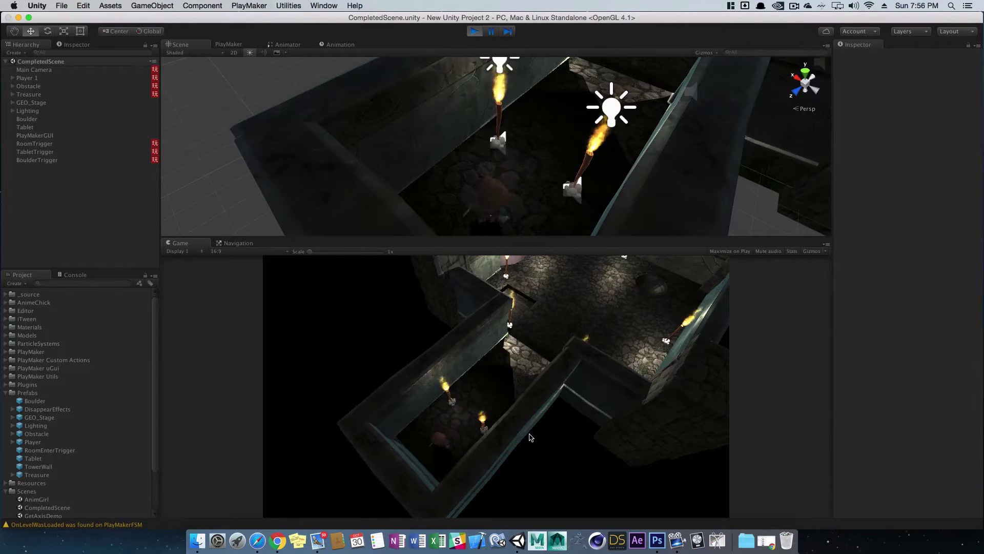
{"action": "key", "text": "w"}
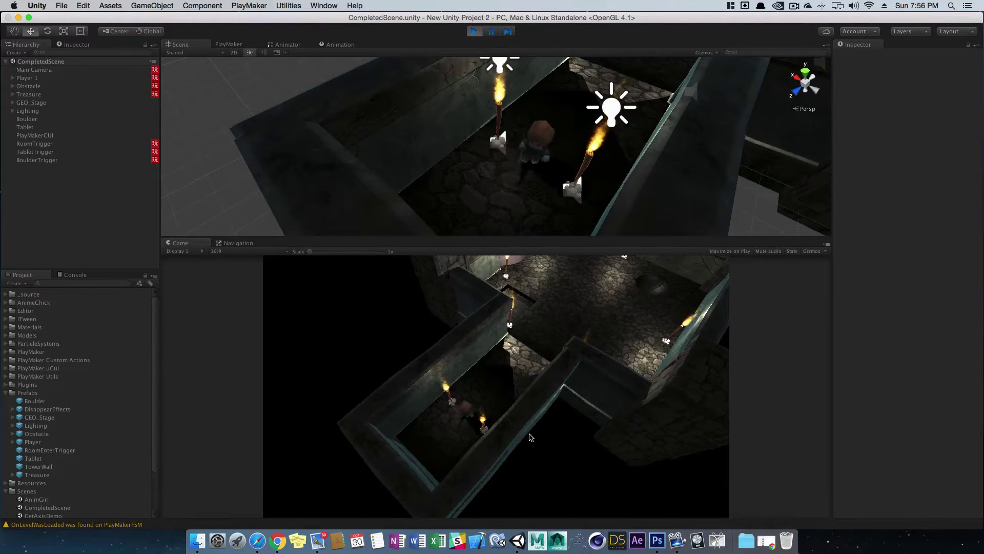
{"action": "key", "text": "w"}
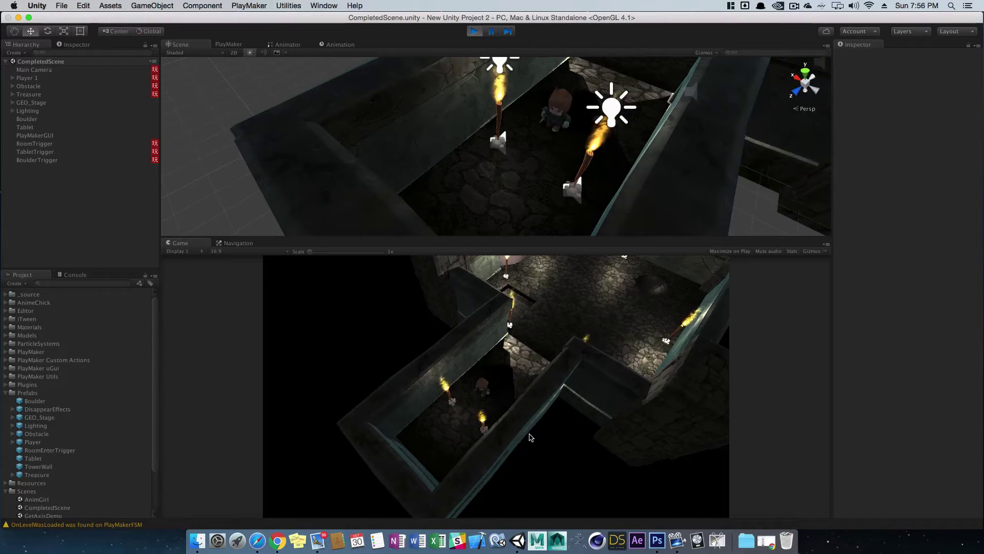
{"action": "key", "text": "s"}
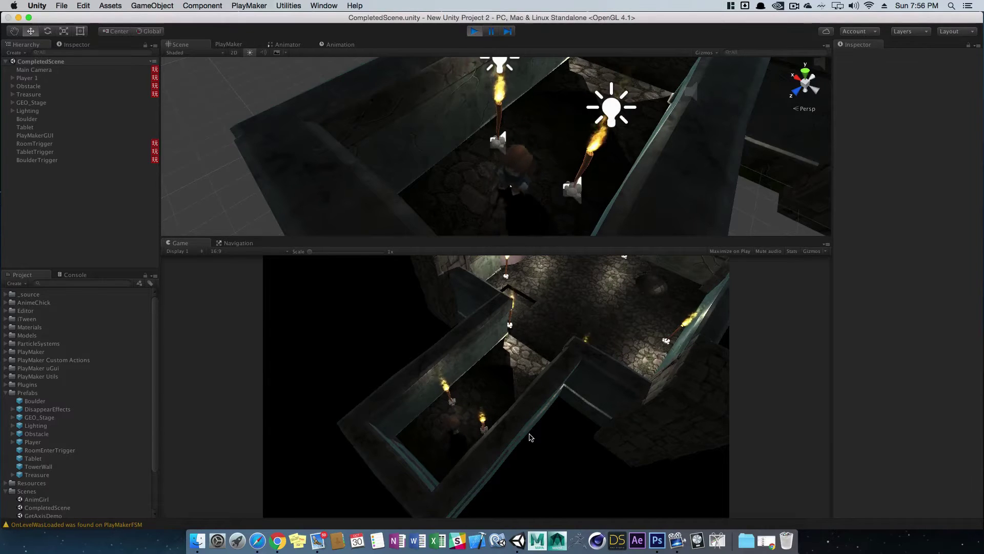
{"action": "key", "text": "w"}
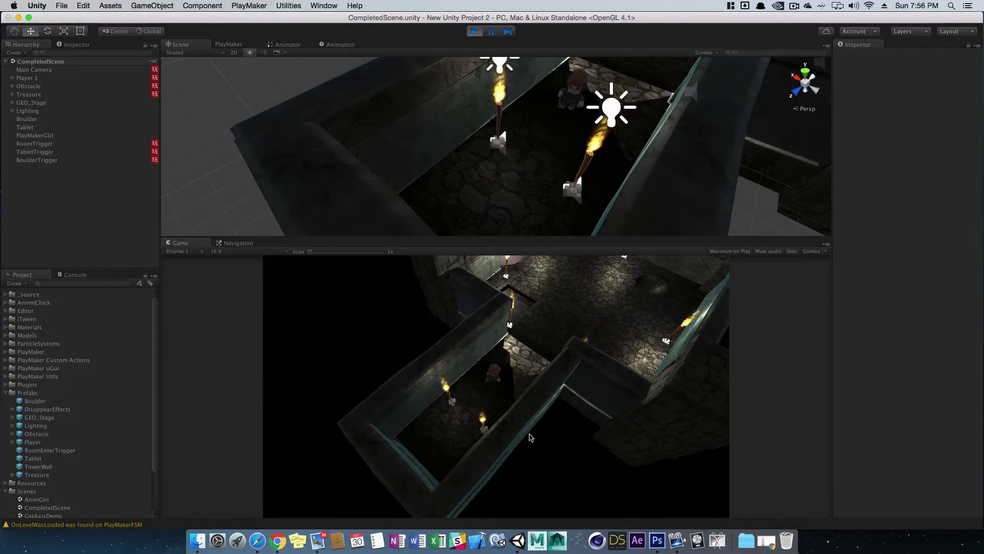
{"action": "key", "text": "s"}
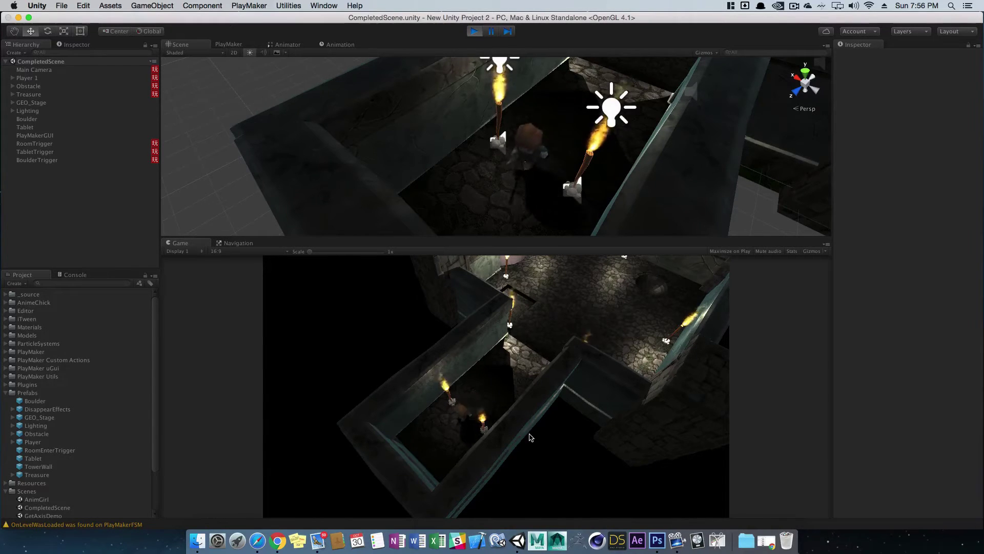
{"action": "key", "text": "w"}
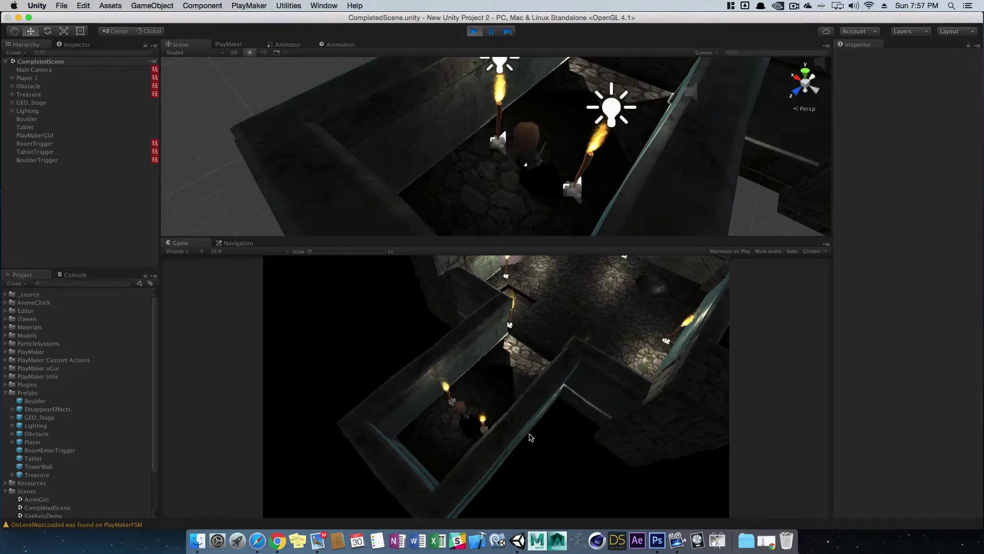
{"action": "key", "text": "w"}
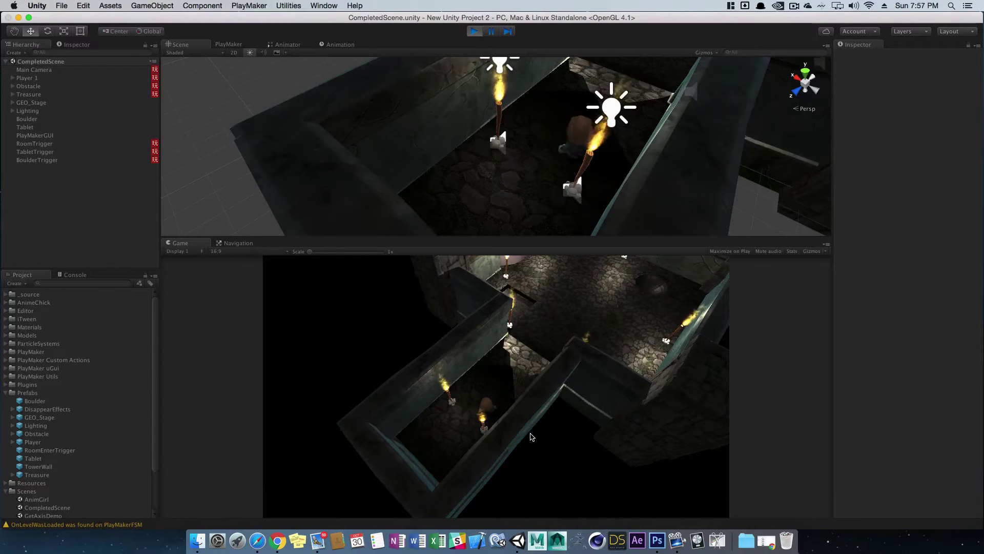
{"action": "key", "text": "w"}
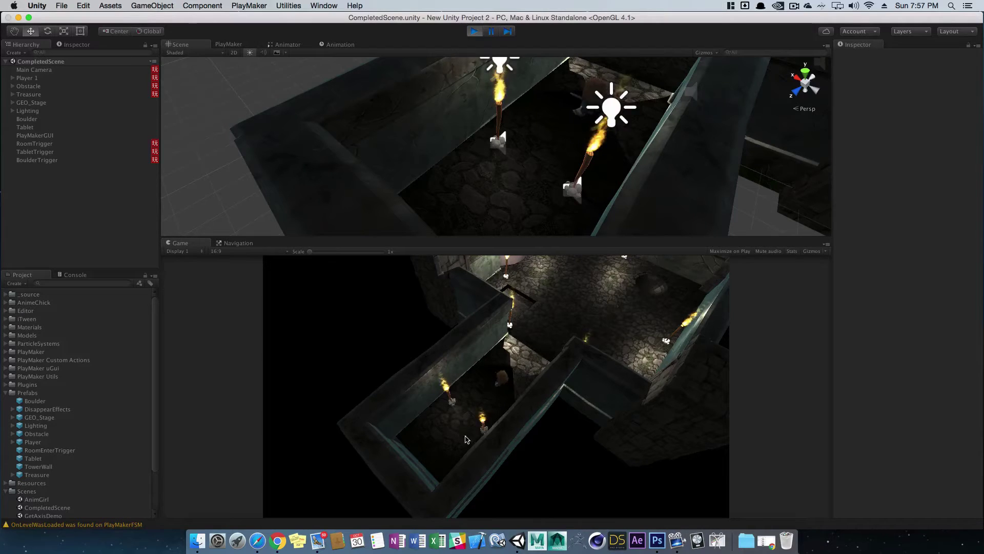
{"action": "key", "text": "w"}
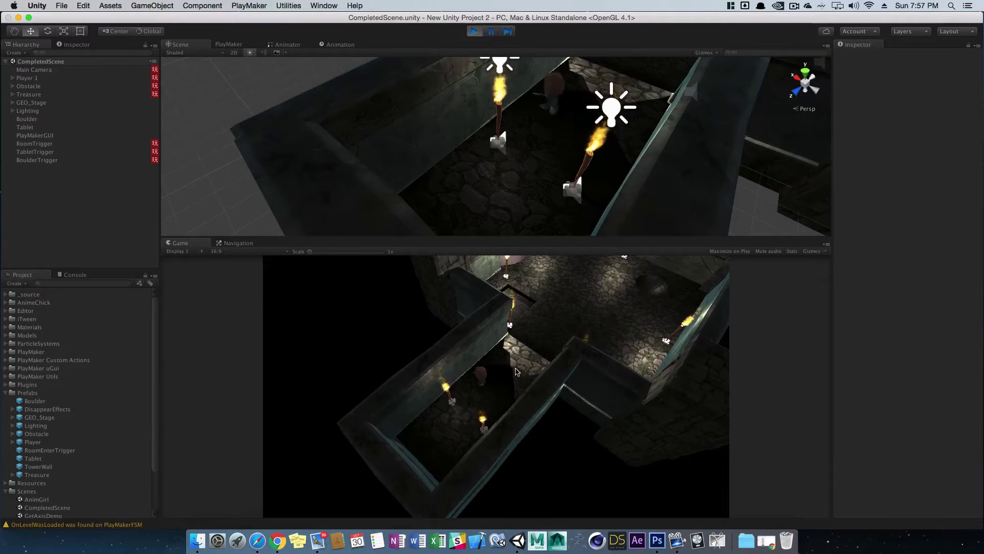
{"action": "key", "text": "s"}
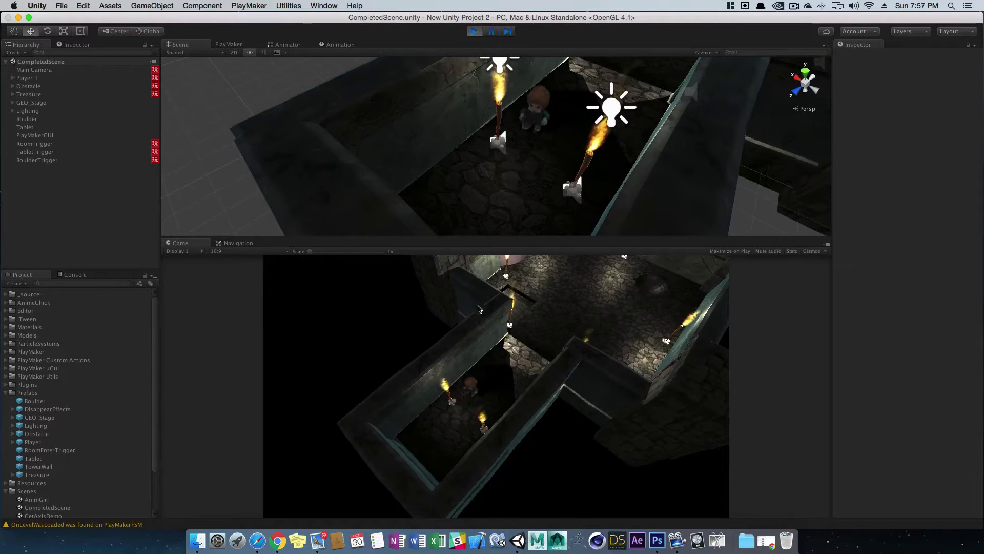
- Display the Input state machine of Player 1 in PlayMaker and examine its Get Axis actions
{"action": "left_click", "coordinate": [229, 45]}
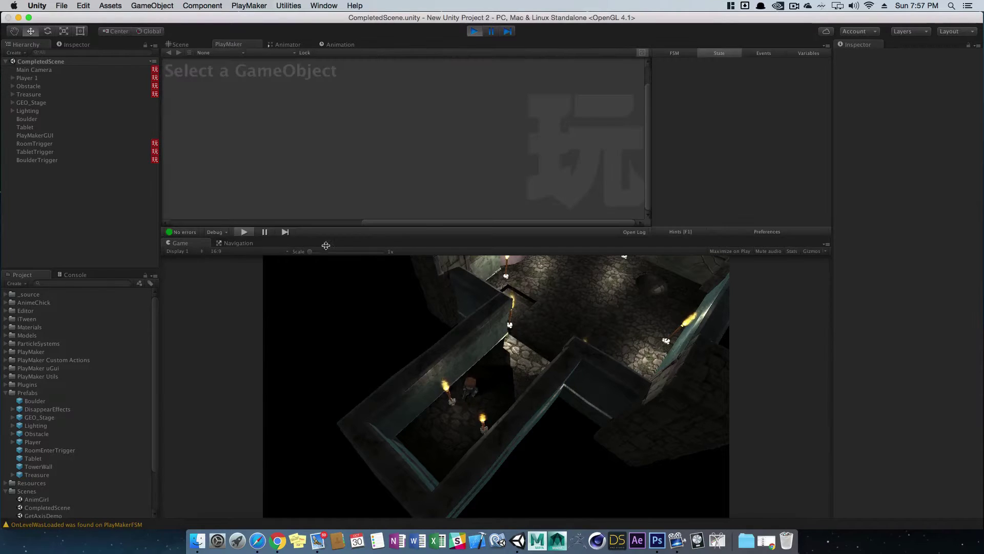
{"action": "left_click", "coordinate": [20, 70]}
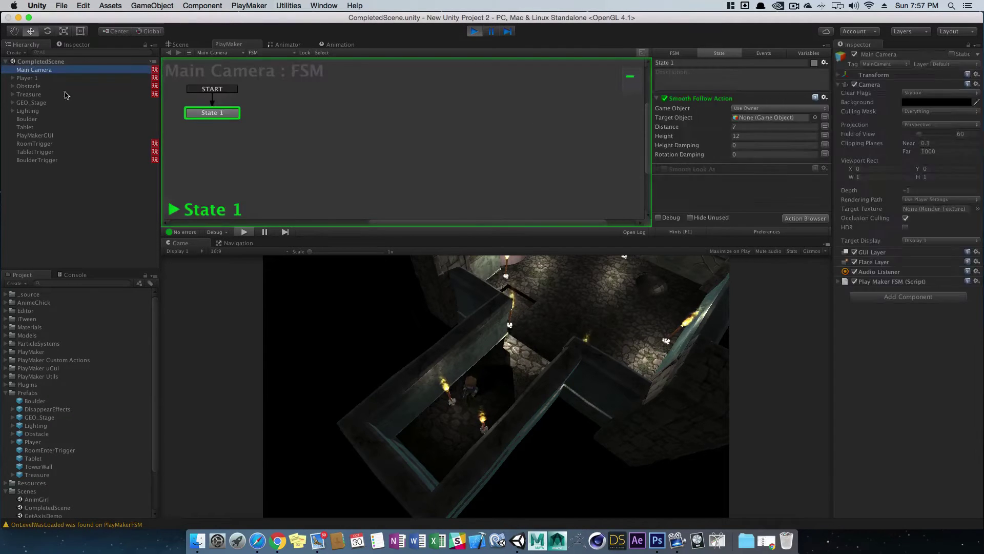
{"action": "left_click", "coordinate": [38, 85]}
{"action": "left_click", "coordinate": [26, 78]}
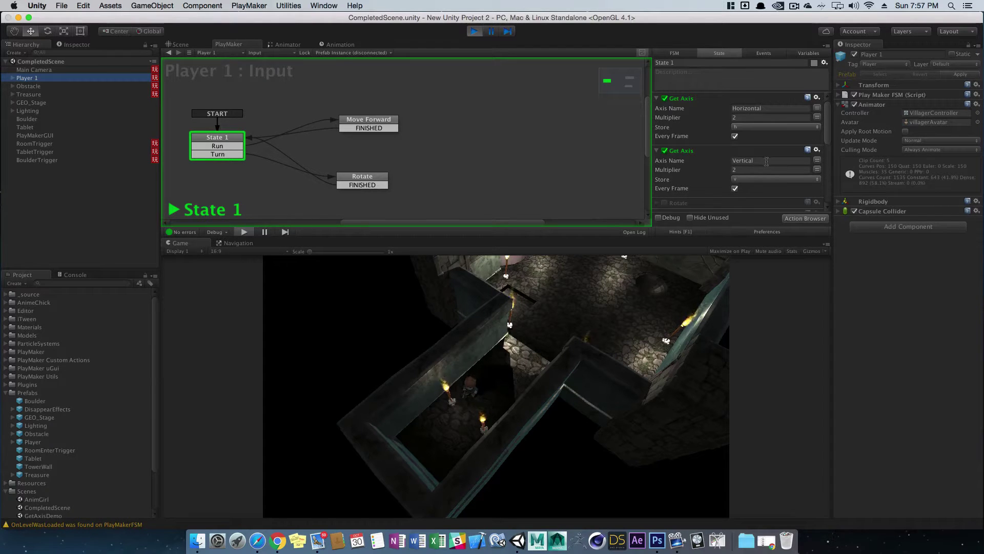
- Open the project's Input settings, collapse the Vertical axis and show only the Horizontal axis's details
{"action": "left_click", "coordinate": [84, 6]}
{"action": "mouse_move", "coordinate": [146, 227]}
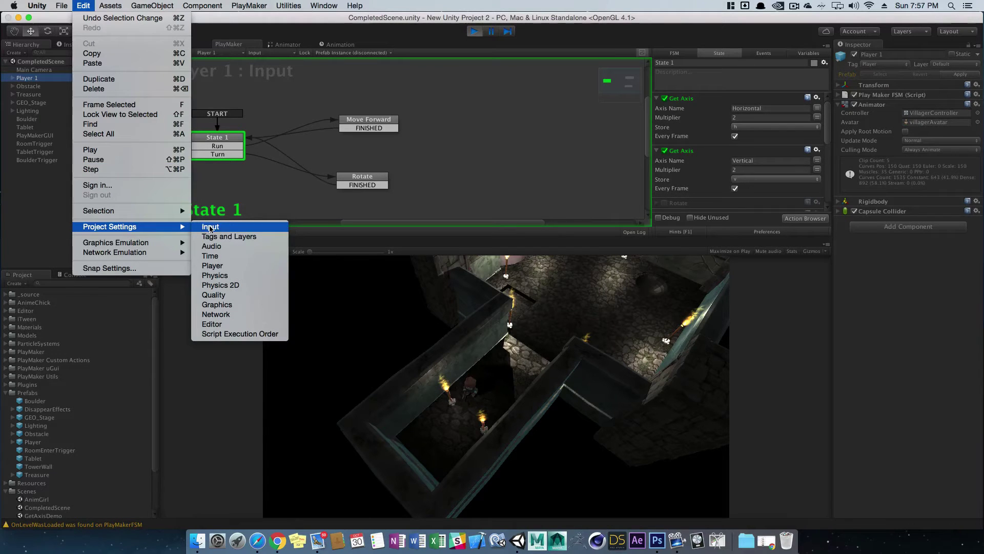
{"action": "left_click", "coordinate": [211, 229]}
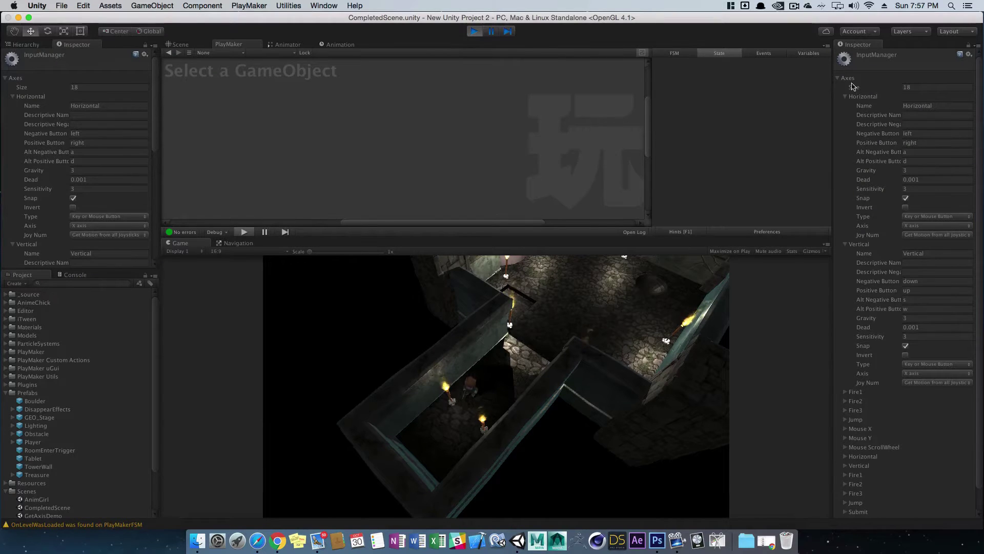
{"action": "left_click", "coordinate": [847, 97]}
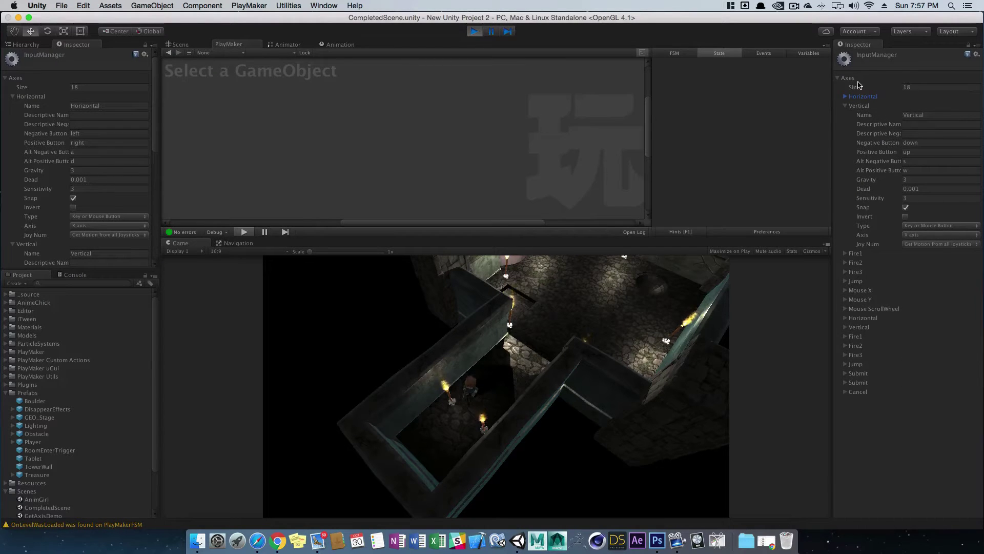
{"action": "left_click", "coordinate": [846, 106]}
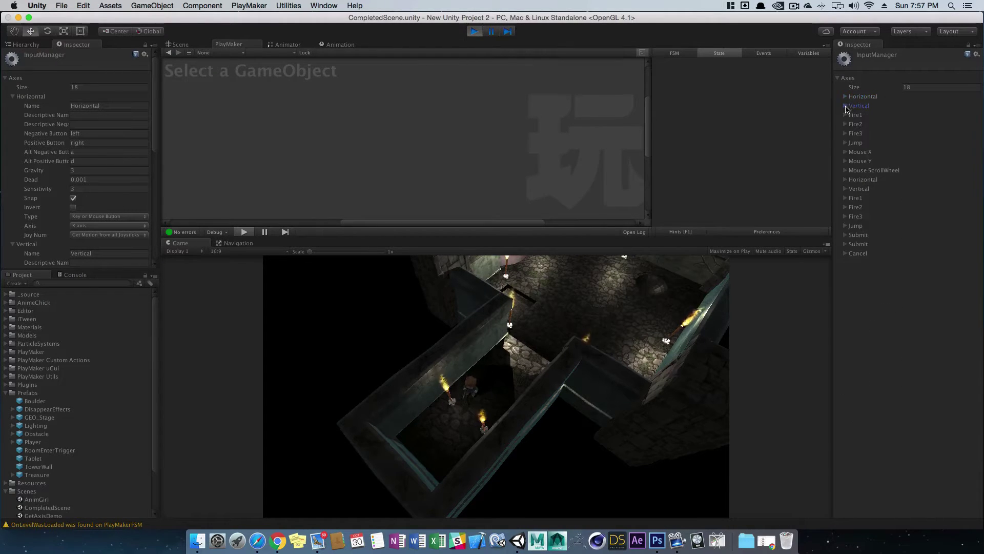
{"action": "left_click", "coordinate": [846, 97]}
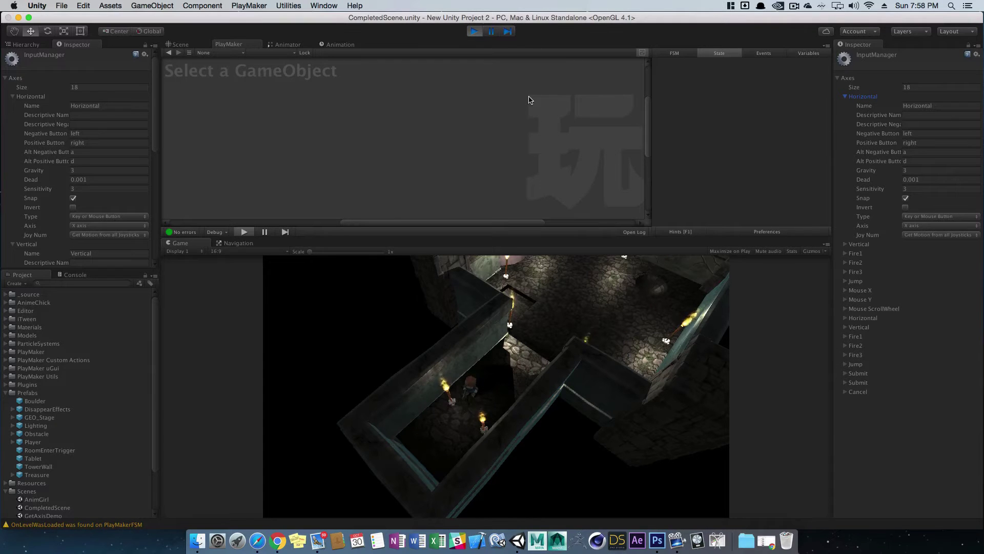
- Stop the game and enable instance editing for Player 1's Input state machine in PlayMaker
{"action": "left_click", "coordinate": [474, 32]}
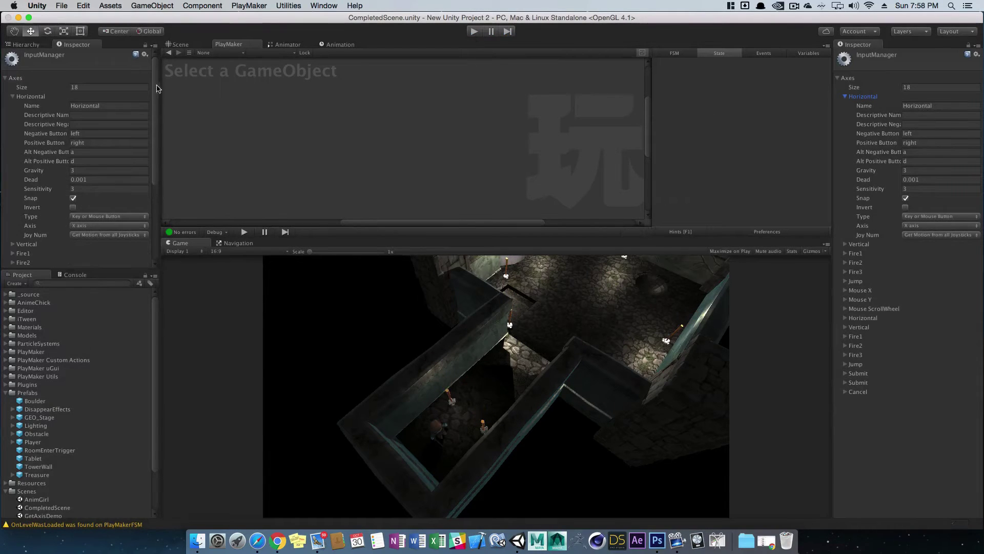
{"action": "left_click", "coordinate": [181, 45]}
{"action": "left_click", "coordinate": [233, 44]}
{"action": "left_click", "coordinate": [28, 45]}
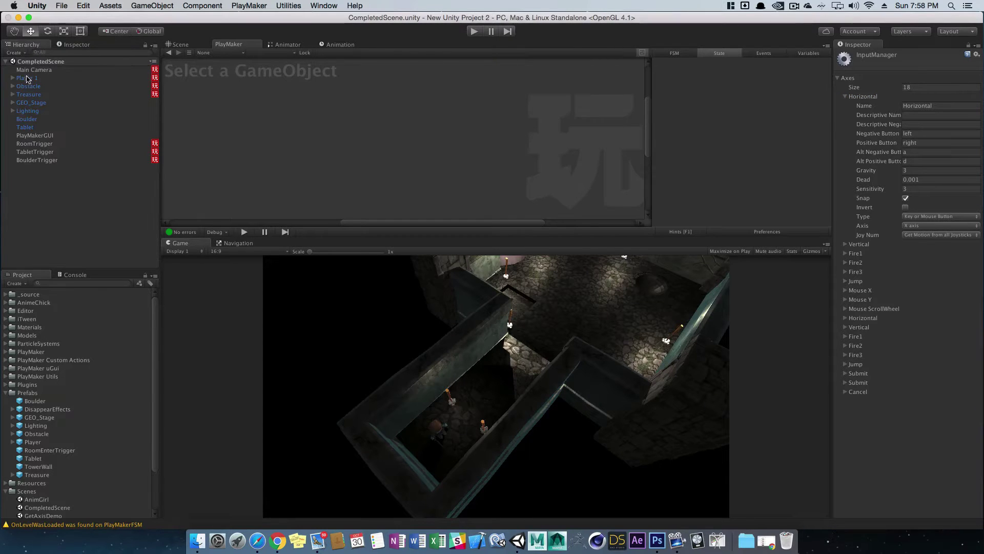
{"action": "left_click", "coordinate": [27, 79]}
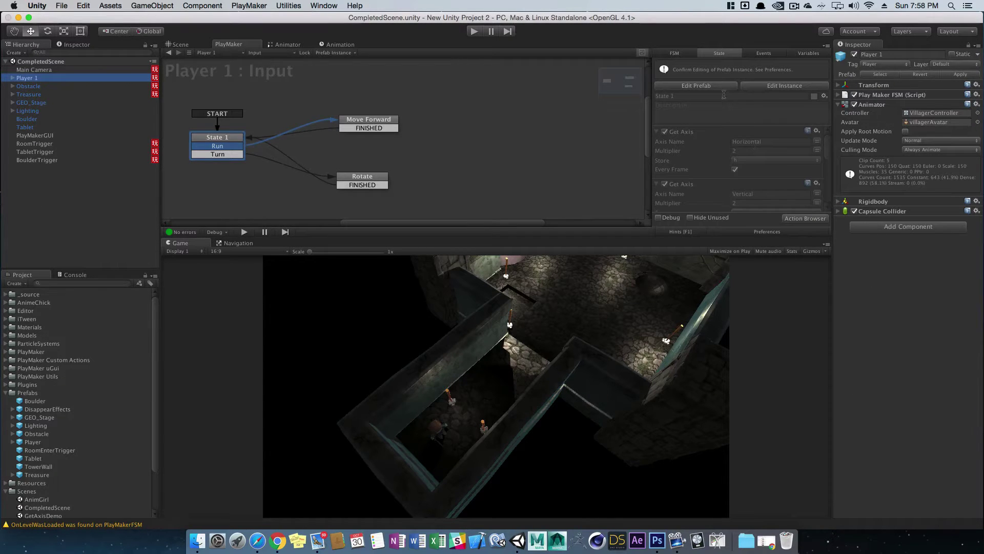
{"action": "left_click", "coordinate": [797, 89]}
{"action": "left_click", "coordinate": [770, 87]}
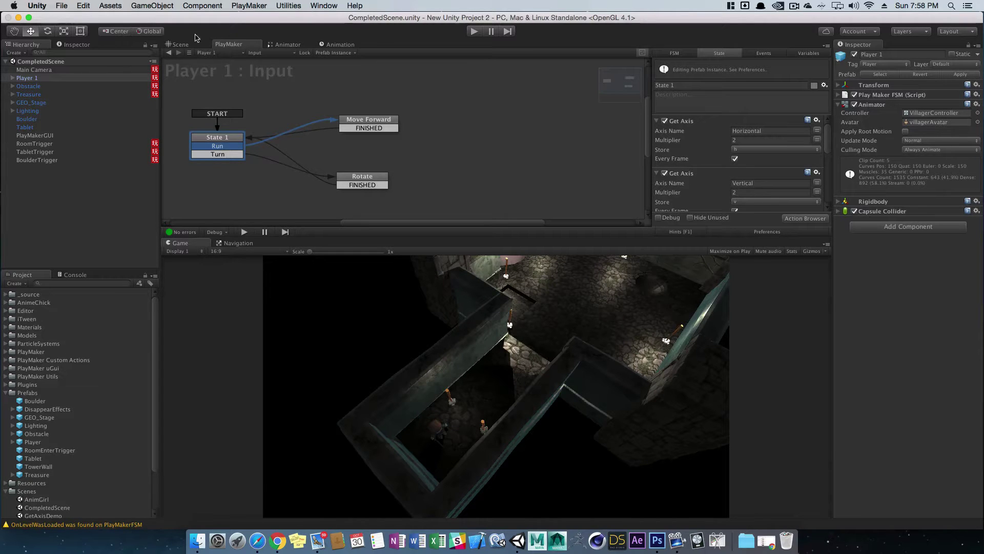
- Reopen the project's Input settings and examine the Horizontal axis's Negative Button and Positive Button
{"action": "left_click", "coordinate": [84, 6]}
{"action": "mouse_move", "coordinate": [154, 227]}
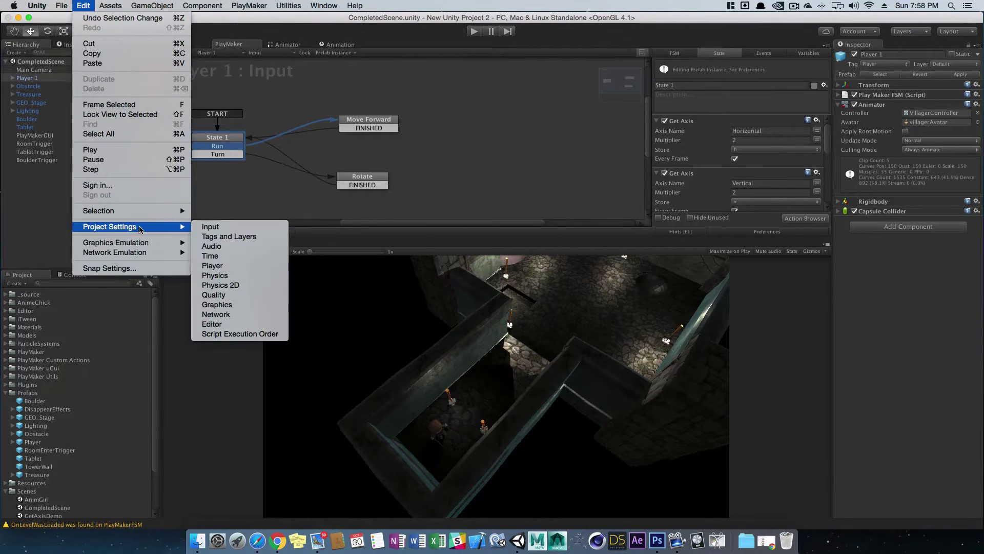
{"action": "left_click", "coordinate": [205, 226]}
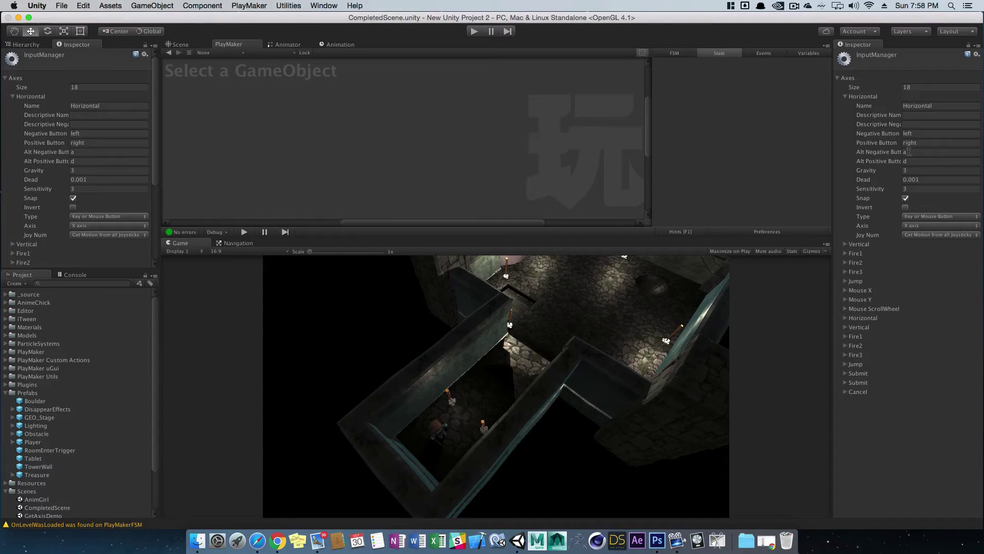
{"action": "left_click", "coordinate": [914, 134]}
{"action": "left_click", "coordinate": [915, 142]}
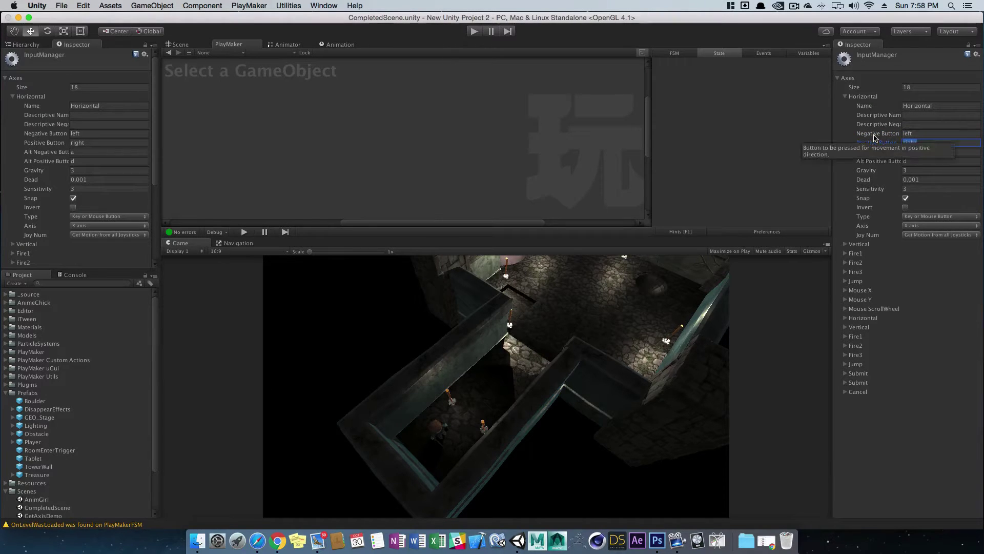
- Launch Mouseposé for a pointer spotlight and examine the Horizontal axis's Name in the Input Manager
{"action": "left_click", "coordinate": [238, 541]}
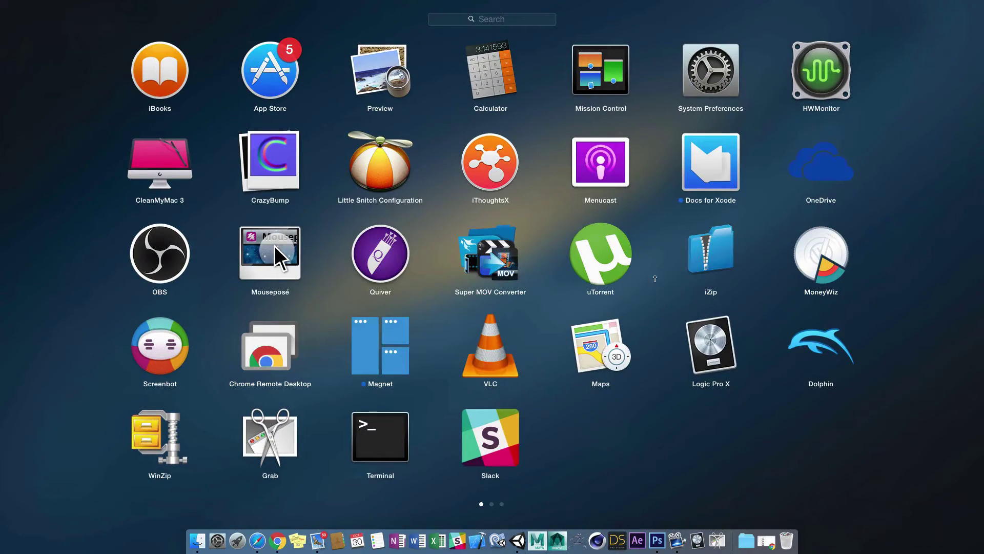
{"action": "left_click", "coordinate": [274, 246]}
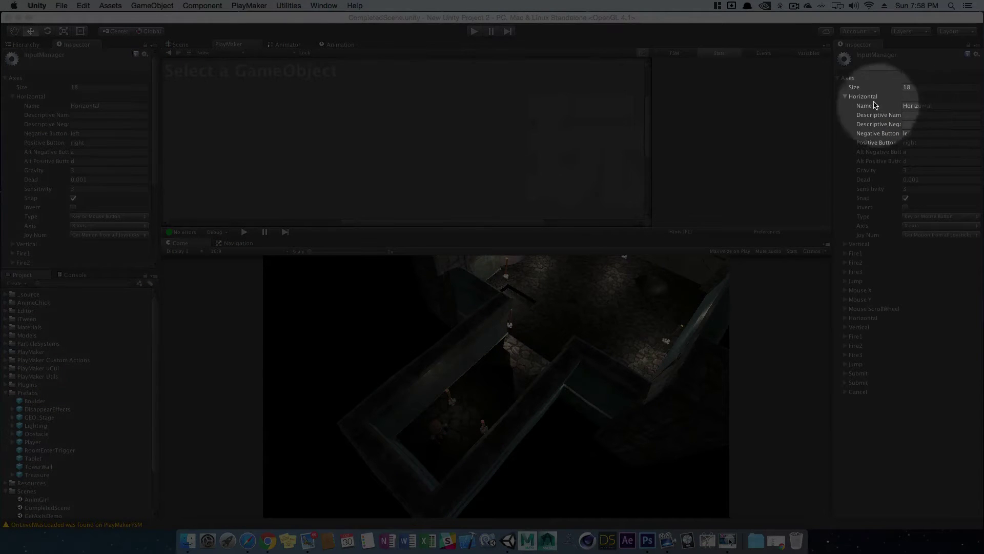
{"action": "left_click", "coordinate": [845, 97]}
{"action": "left_click", "coordinate": [844, 97]}
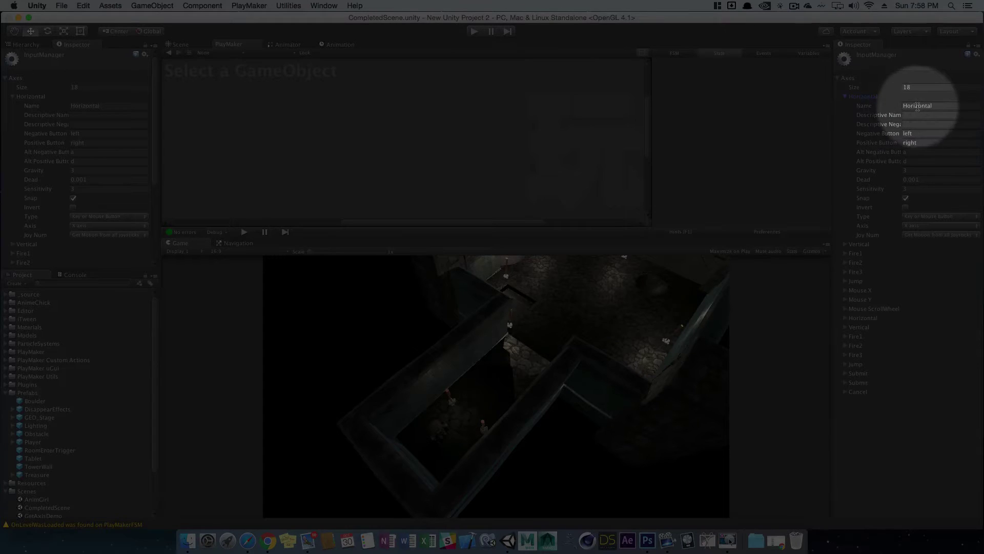
{"action": "left_click", "coordinate": [938, 106]}
{"action": "key", "text": "shift+F1"}
{"action": "key", "text": "shift+F1"}
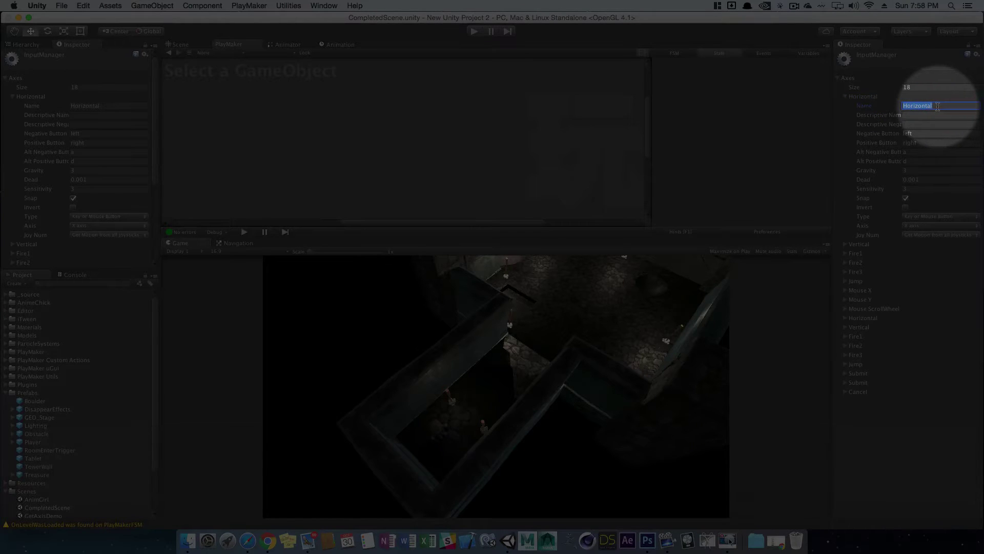
{"action": "left_click", "coordinate": [945, 105]}
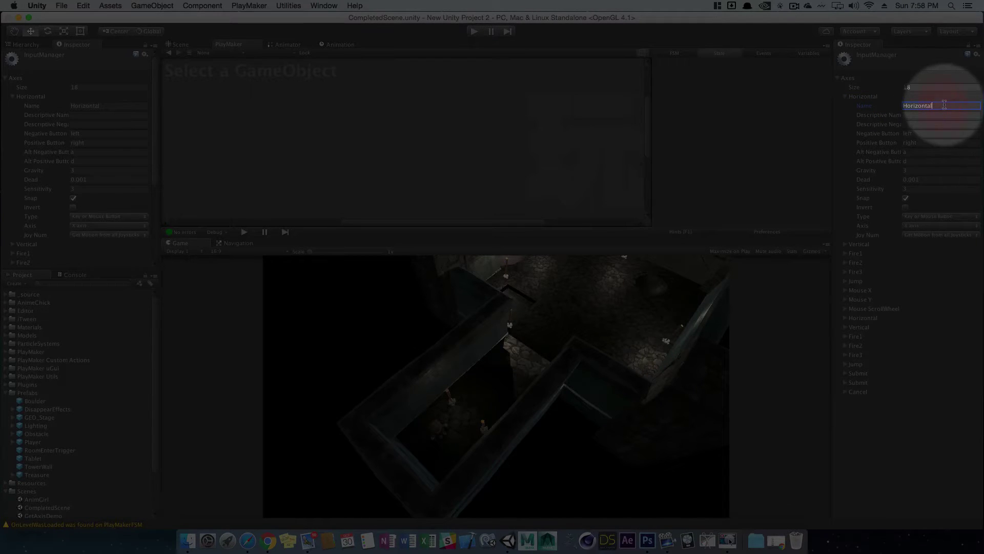
- Try renaming the Horizontal axis to Horizontal2222, restore the name Horizontal and collapse the axis
{"action": "type", "text": "2222"}
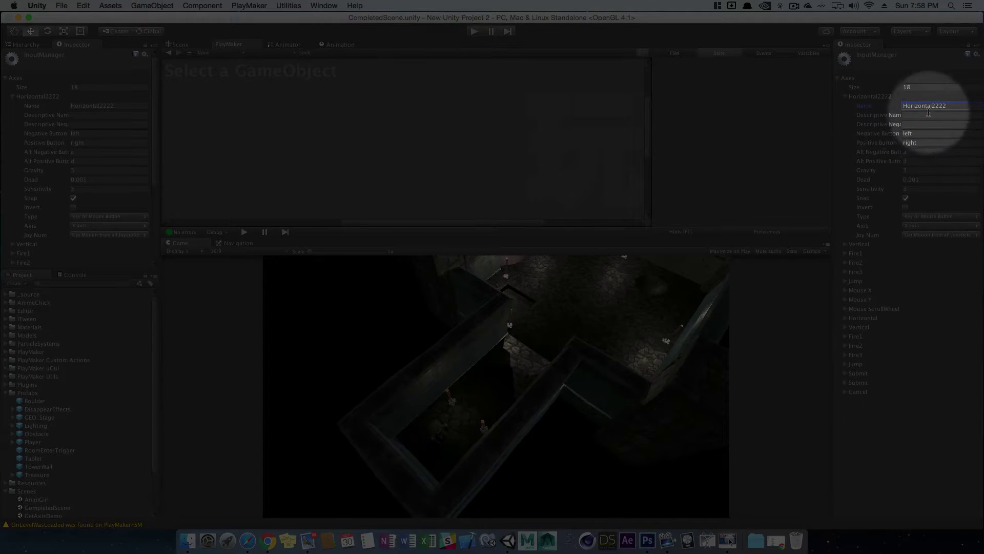
{"action": "key", "text": "Return"}
{"action": "key", "text": "Left"}
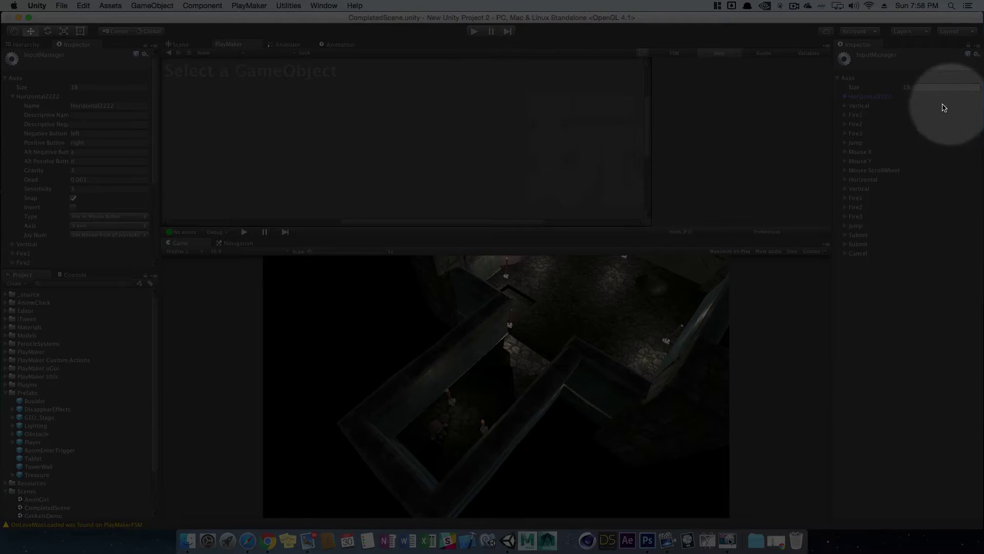
{"action": "left_click", "coordinate": [845, 96]}
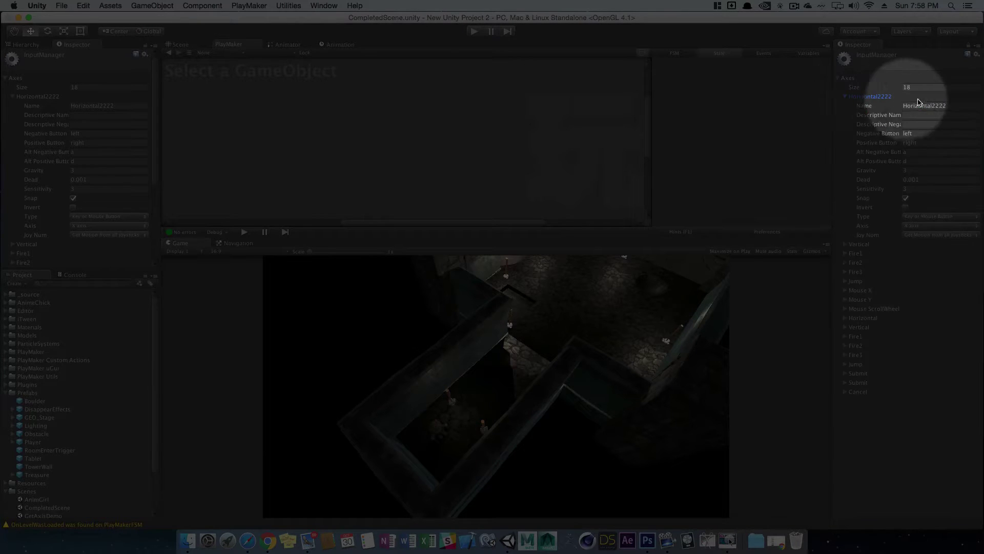
{"action": "left_click", "coordinate": [955, 106]}
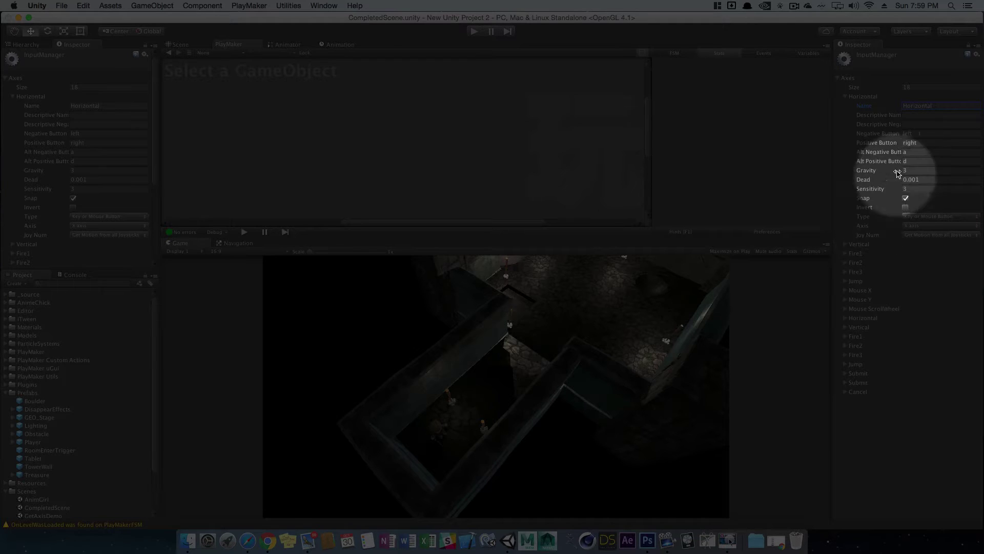
{"action": "left_click", "coordinate": [845, 97]}
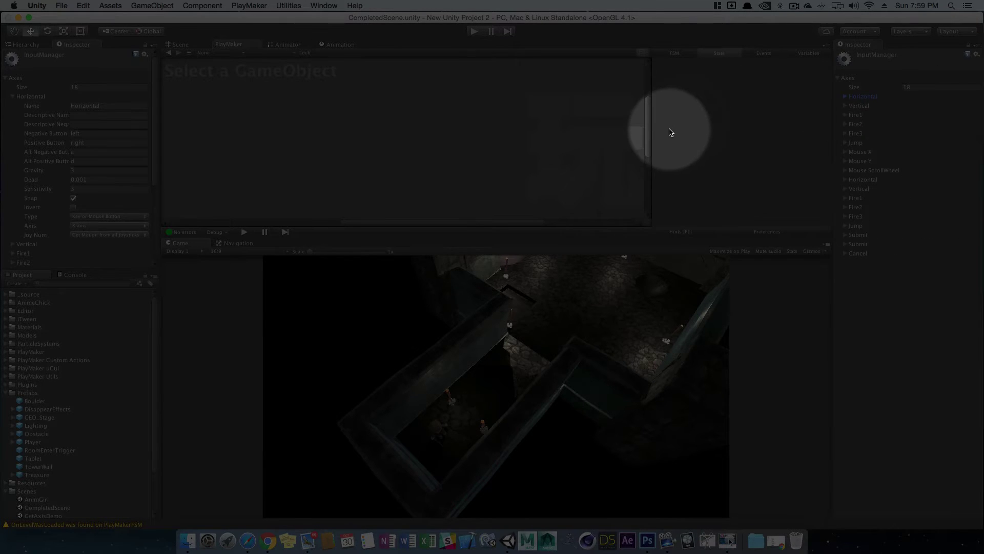
- Switch to Safari to view the Unity Scripting Reference's welcome heading, and return to Unity
{"action": "key", "text": "ctrl+Right"}
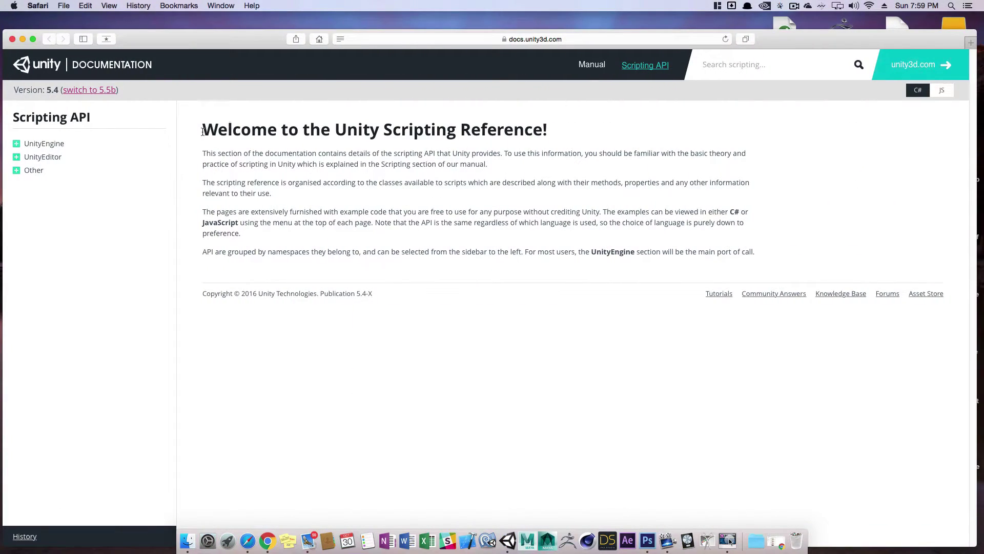
{"action": "left_click_drag", "start_coordinate": [203, 131], "coordinate": [519, 131]}
{"action": "left_click", "coordinate": [519, 130]}
{"action": "key", "text": "ctrl+Right"}
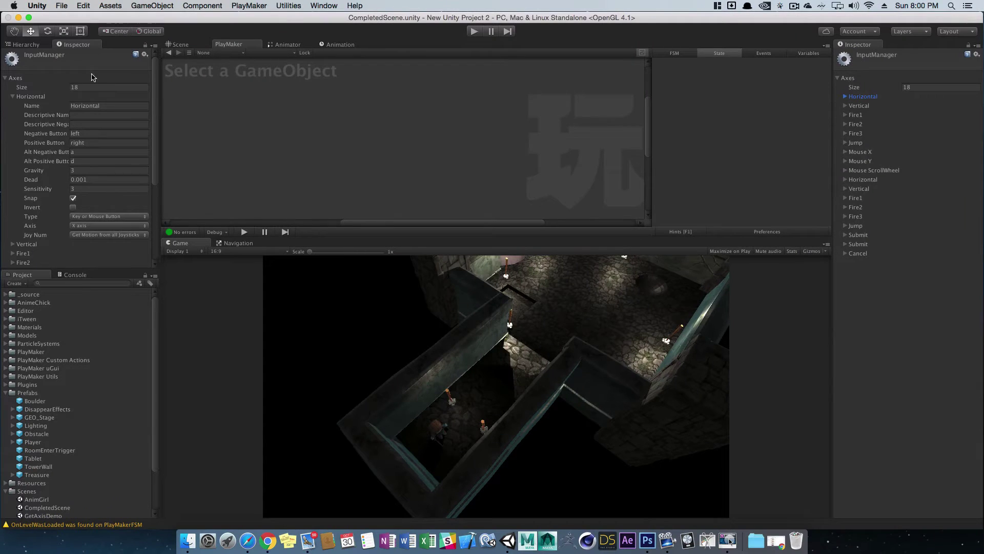
- Select Player 1 in the CompletedScene hierarchy and view its Input state machine in PlayMaker
{"action": "left_click", "coordinate": [29, 44]}
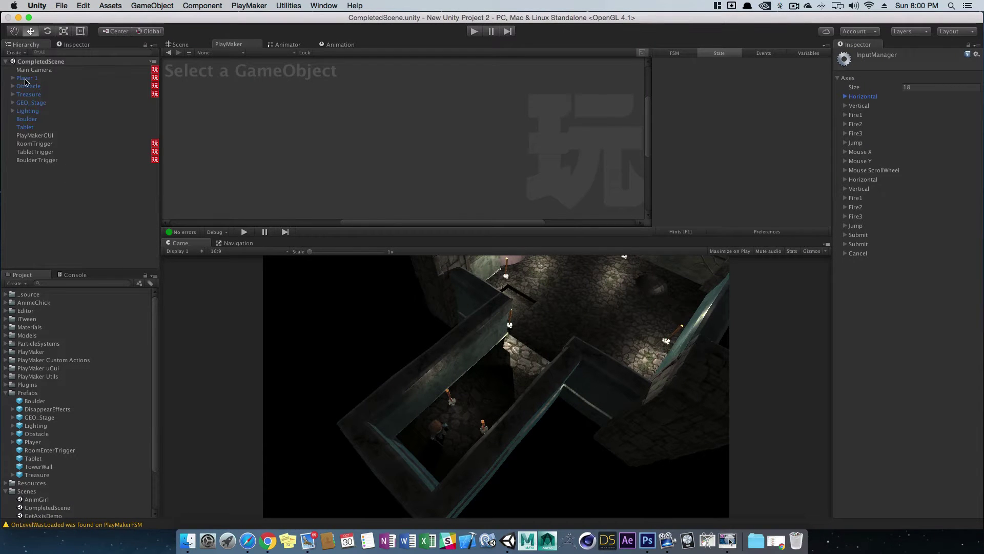
{"action": "left_click", "coordinate": [17, 78]}
{"action": "left_click", "coordinate": [447, 138]}
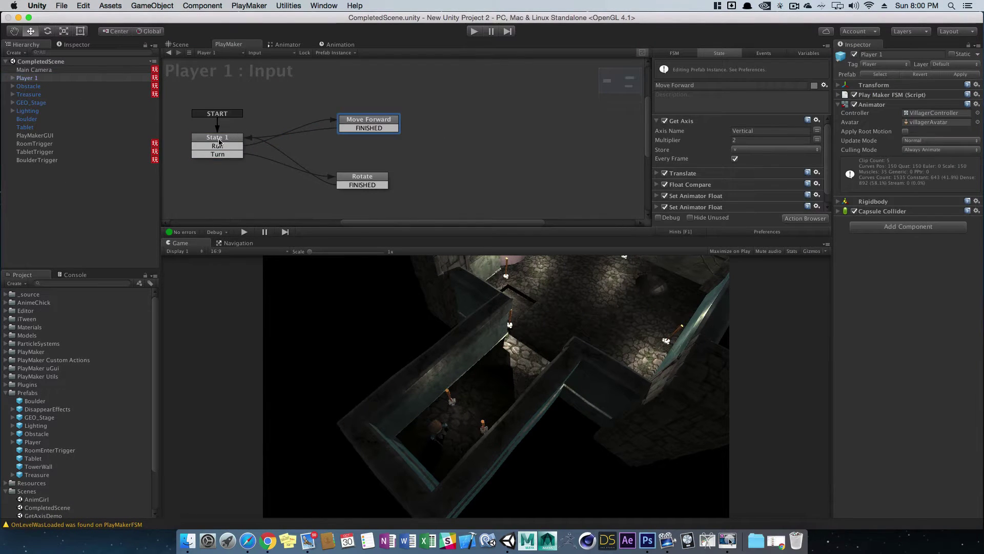
- Switch to Safari, search the Unity Scripting API for "getaxis" and open the Input.GetAxis page
{"action": "key", "text": "ctrl+Left"}
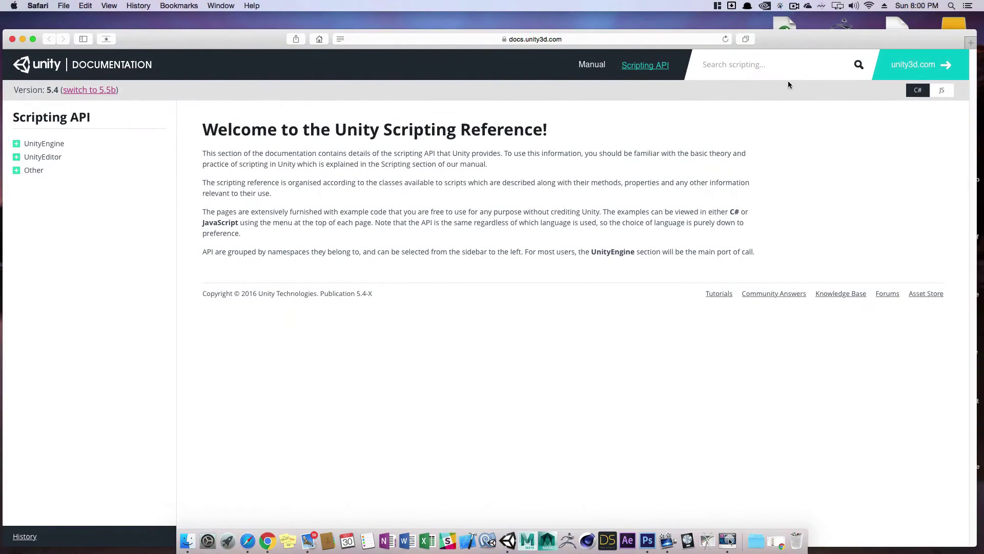
{"action": "type", "text": "getaxis"}
{"action": "key", "text": "Return"}
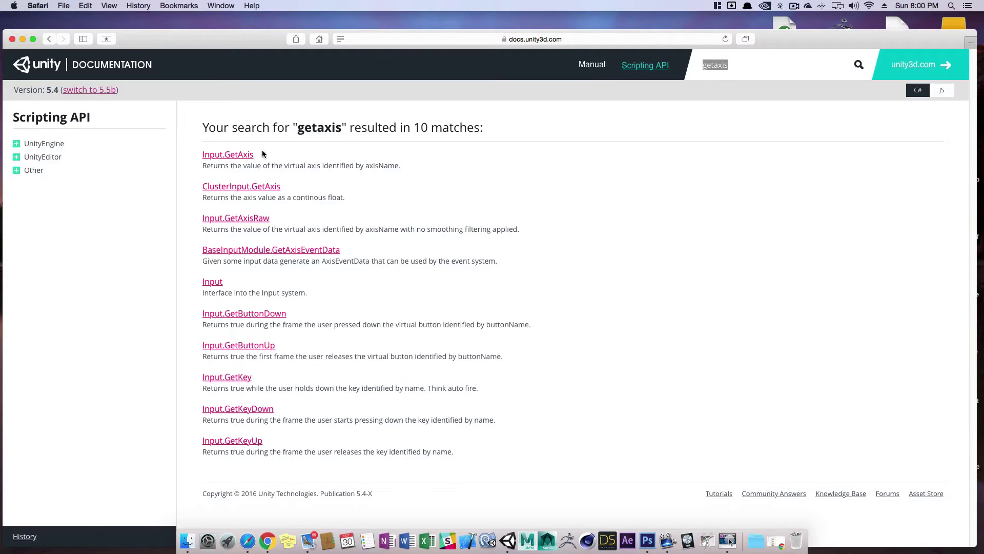
{"action": "left_click", "coordinate": [239, 157]}
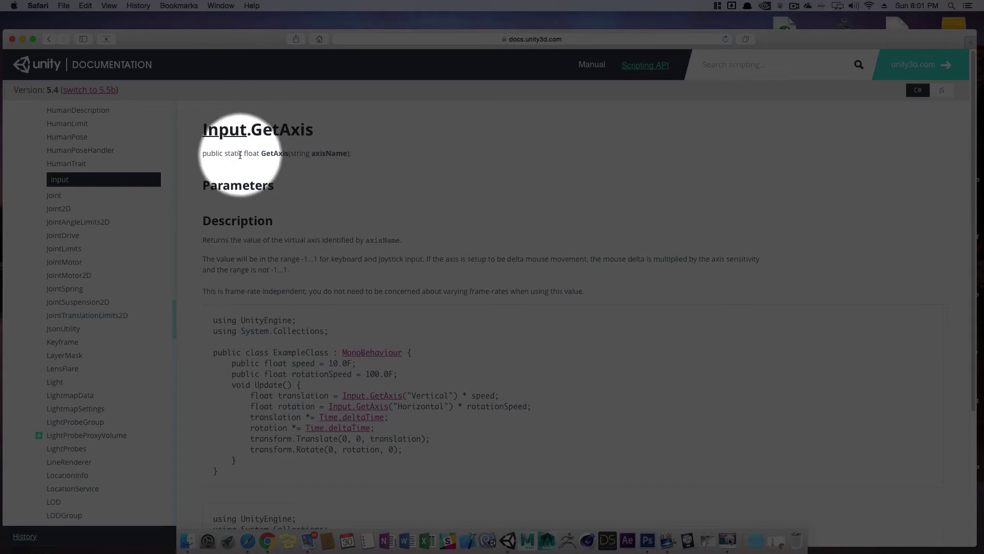
- Examine the Input.GetAxis signature, highlighting the string type and the axisName parameter
{"action": "left_click", "coordinate": [244, 154]}
{"action": "left_click_drag", "start_coordinate": [244, 153], "coordinate": [309, 154]}
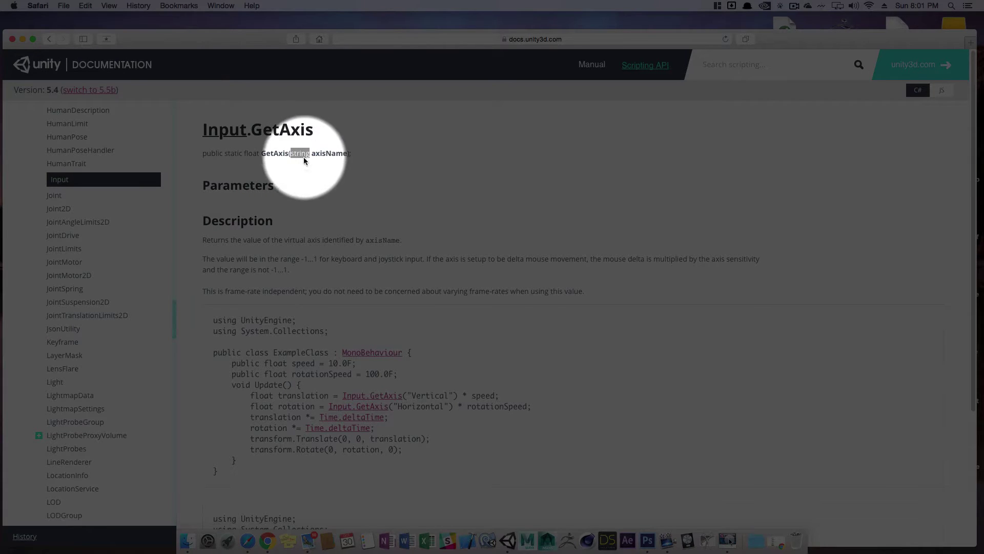
{"action": "left_click_drag", "start_coordinate": [312, 153], "coordinate": [348, 154]}
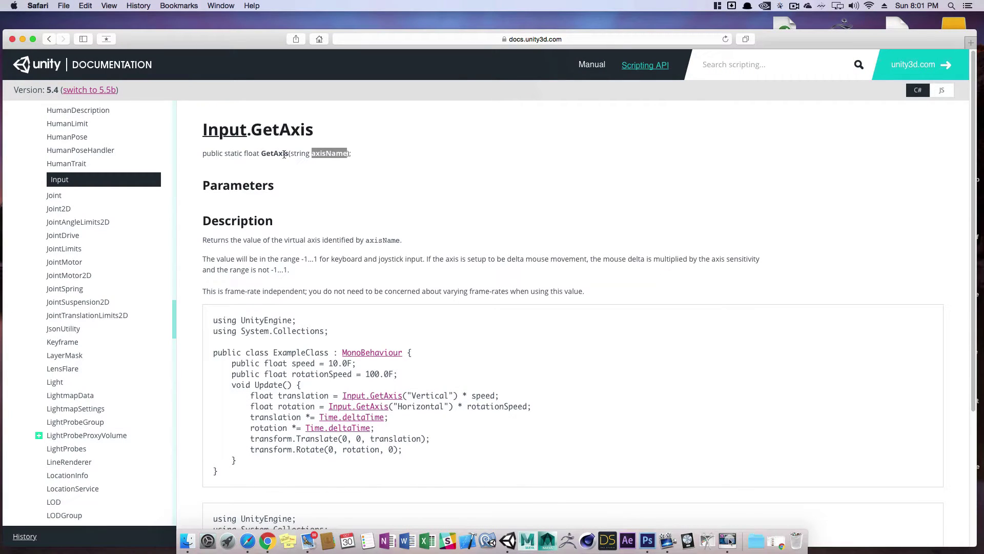
{"action": "left_click_drag", "start_coordinate": [291, 153], "coordinate": [348, 153]}
{"action": "left_click", "coordinate": [326, 162]}
{"action": "left_click_drag", "start_coordinate": [290, 152], "coordinate": [349, 153]}
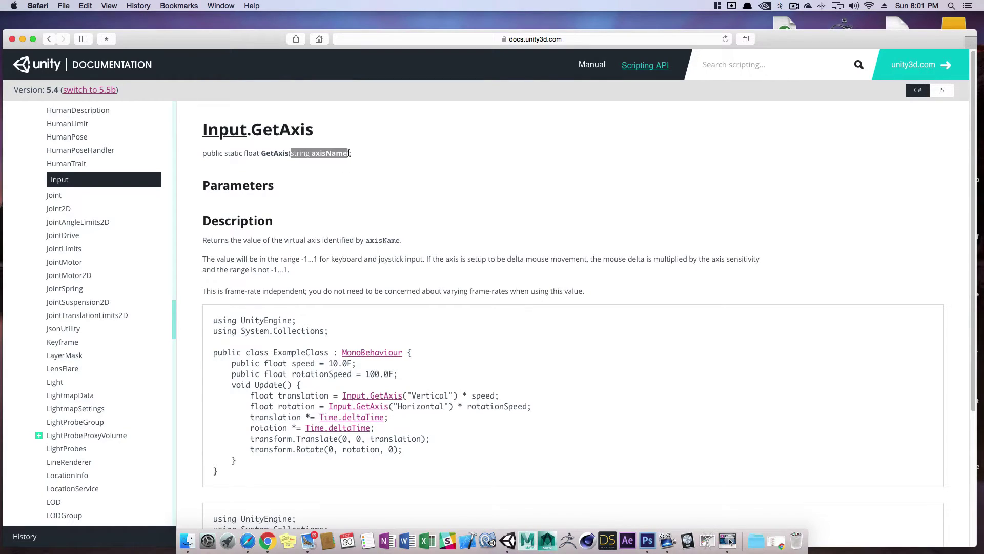
- Read the Input.GetAxis description of the value range for keyboard, joystick and mouse input
{"action": "left_click", "coordinate": [235, 263]}
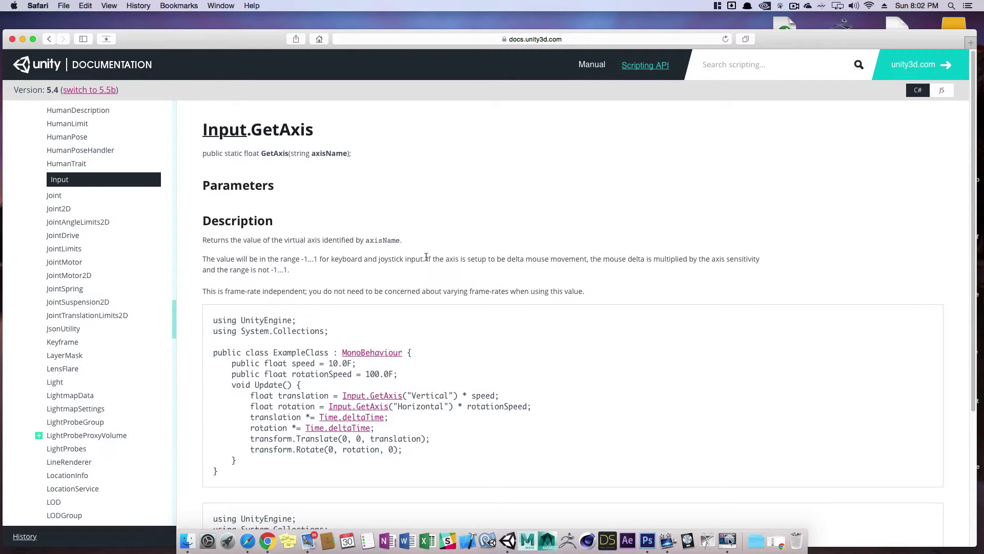
{"action": "left_click_drag", "start_coordinate": [426, 259], "coordinate": [423, 281]}
{"action": "left_click", "coordinate": [372, 268]}
- View the JavaScript version of the Input.GetAxis page, return to C# and examine its sample code
{"action": "left_click", "coordinate": [942, 91]}
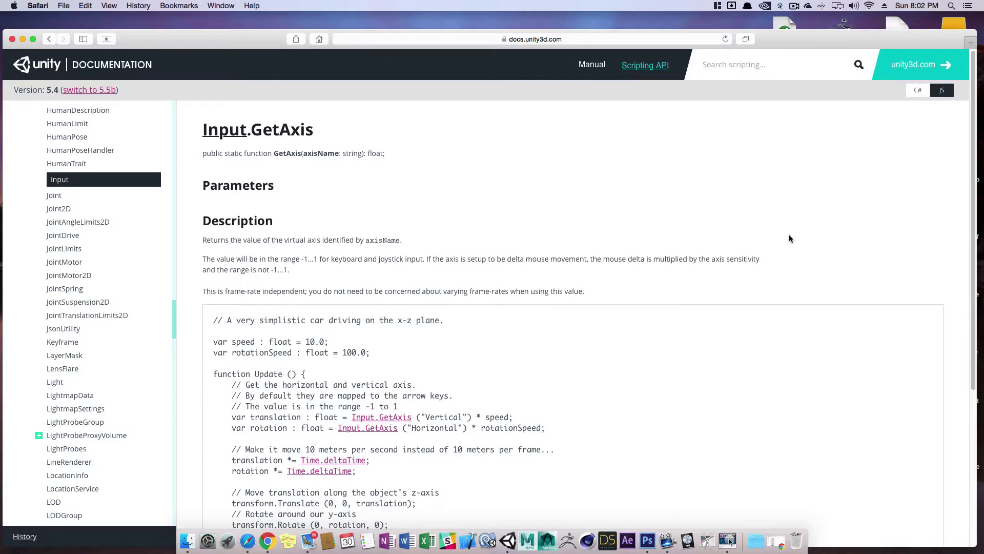
{"action": "left_click", "coordinate": [918, 90]}
{"action": "scroll", "coordinate": [348, 285], "scroll_direction": "down", "scroll_amount": 3}
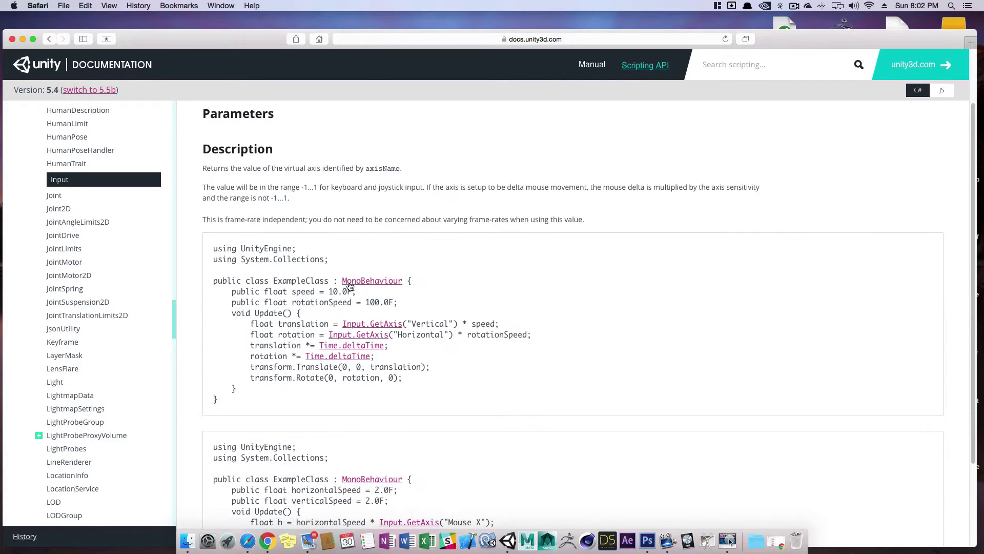
{"action": "scroll", "coordinate": [332, 246], "scroll_direction": "up", "scroll_amount": 1}
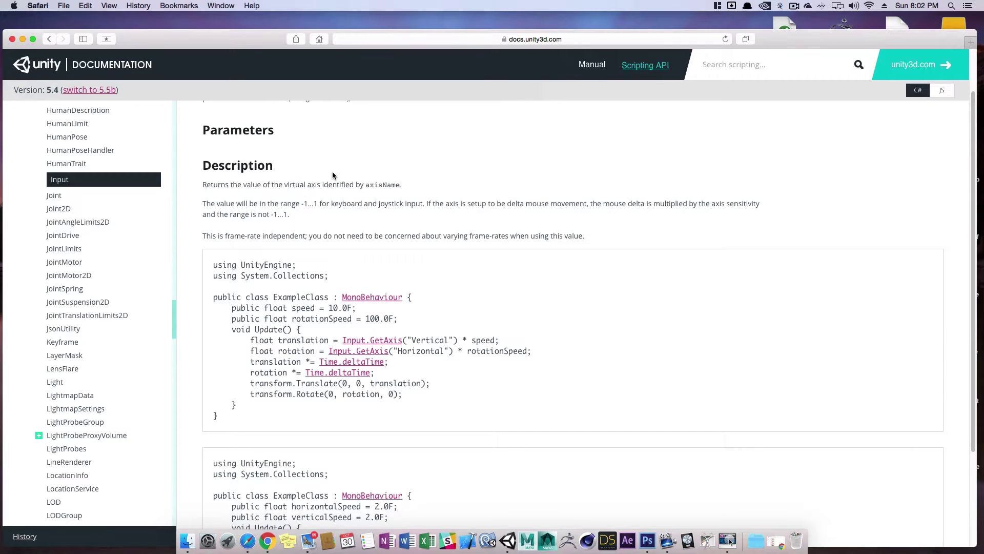
- Switch back to Unity, collapse the Prefabs folder and open the GetAxisDemo scene
{"action": "key", "text": "ctrl+Left"}
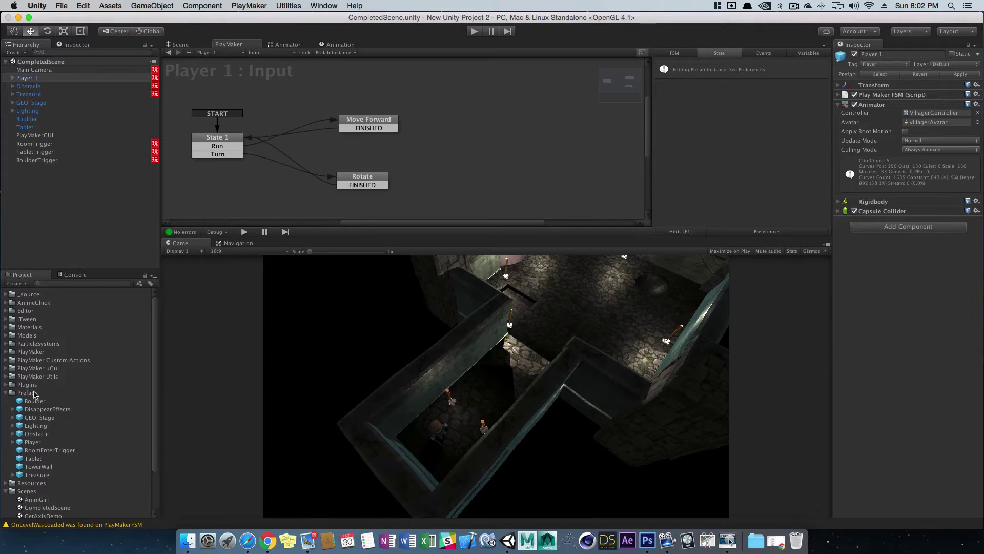
{"action": "left_click", "coordinate": [7, 393]}
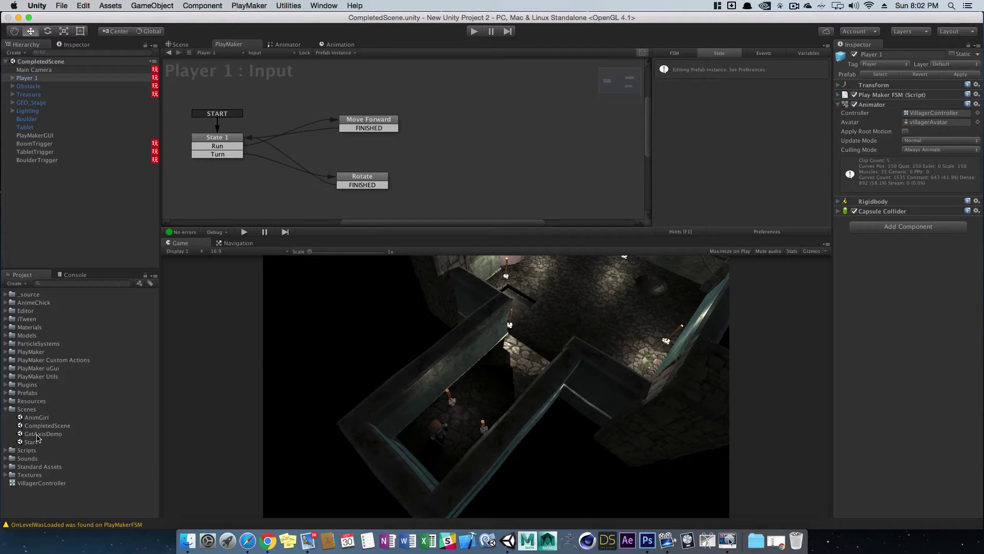
{"action": "double_click", "coordinate": [36, 434]}
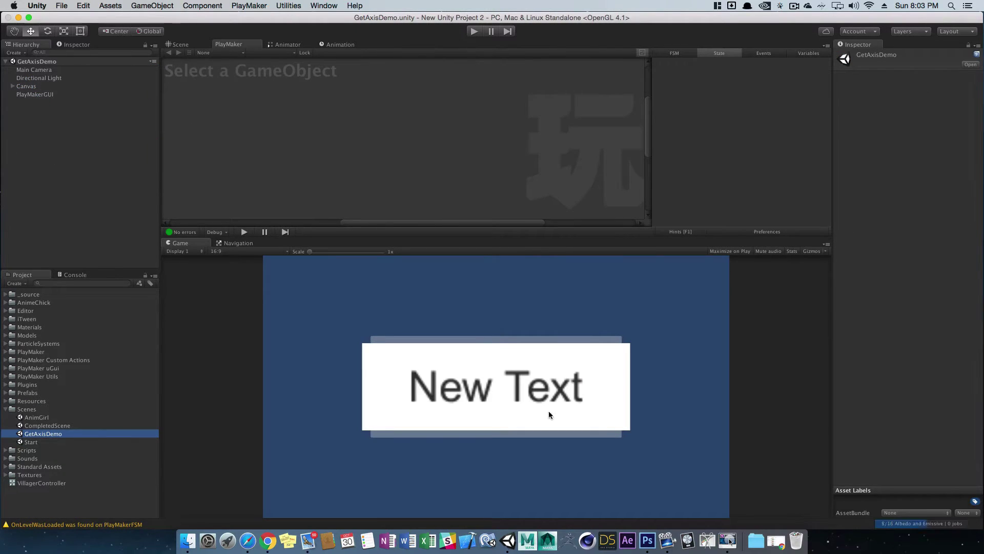
- Expand the Canvas hierarchy through Panel and Image, and select the Text object
{"action": "left_click", "coordinate": [31, 87]}
{"action": "left_click", "coordinate": [12, 86]}
{"action": "left_click", "coordinate": [20, 94]}
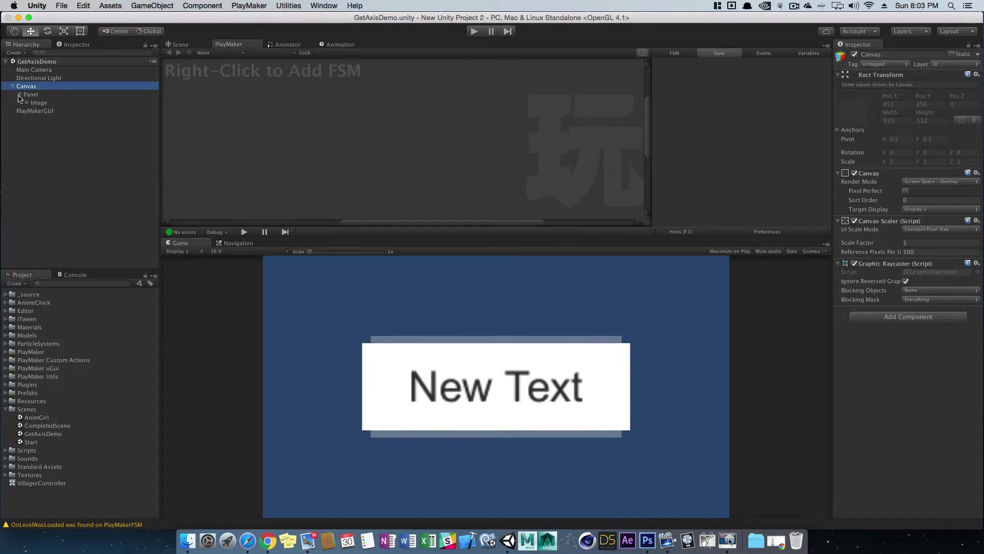
{"action": "left_click", "coordinate": [26, 103]}
{"action": "left_click", "coordinate": [44, 111]}
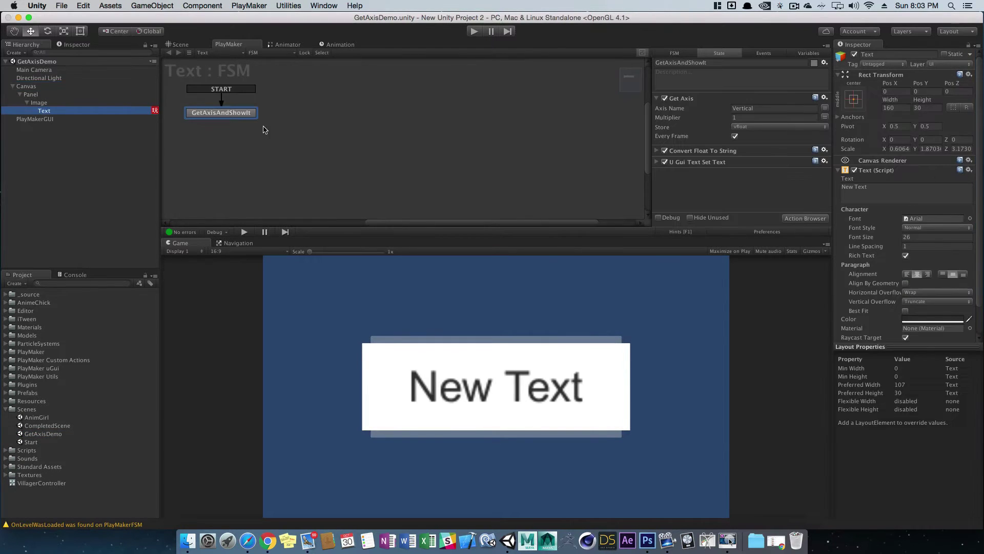
- Select the GetAxisAndShowIt state and move it slightly down and right in the FSM graph
{"action": "left_click", "coordinate": [264, 130]}
{"action": "left_click", "coordinate": [226, 113]}
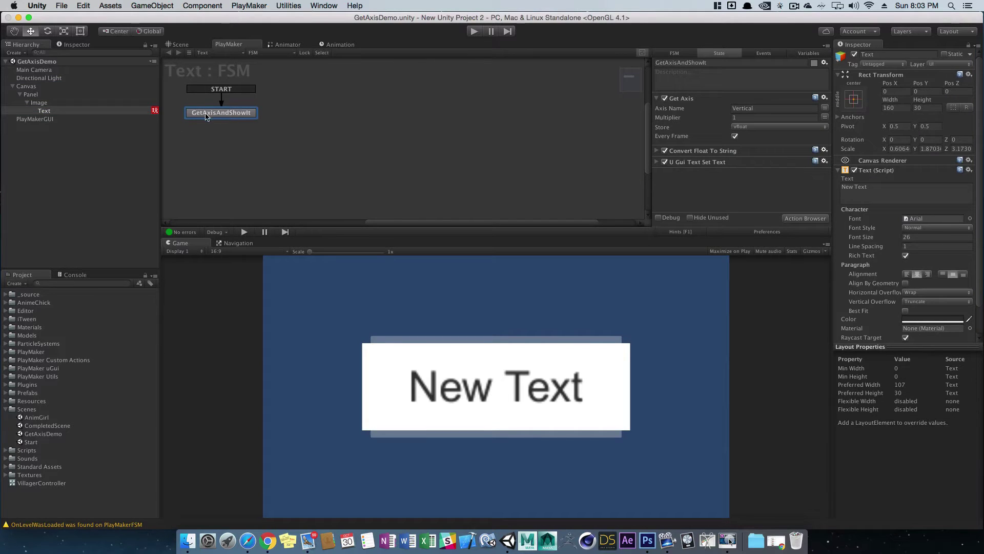
{"action": "left_click_drag", "start_coordinate": [216, 117], "coordinate": [266, 127]}
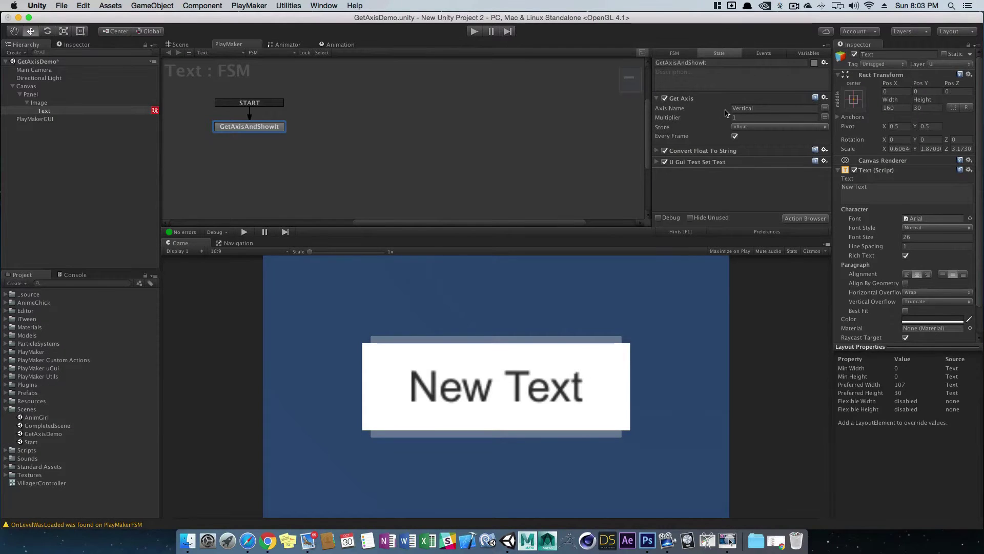
- Set the Get Axis action's Store variable to None, keeping Vertical as the Axis Name
{"action": "left_click", "coordinate": [756, 108]}
{"action": "left_click", "coordinate": [768, 127]}
{"action": "left_click", "coordinate": [743, 134]}
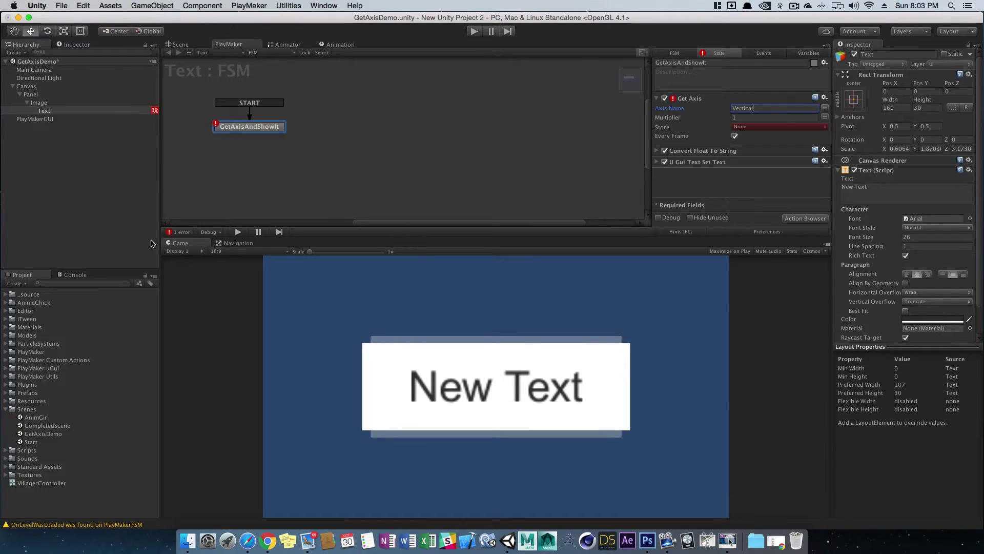
- Open PlayMaker's Error Check, inspect the required-field entry for the Get Axis store and close the window
{"action": "left_click", "coordinate": [179, 232]}
{"action": "left_click", "coordinate": [71, 45]}
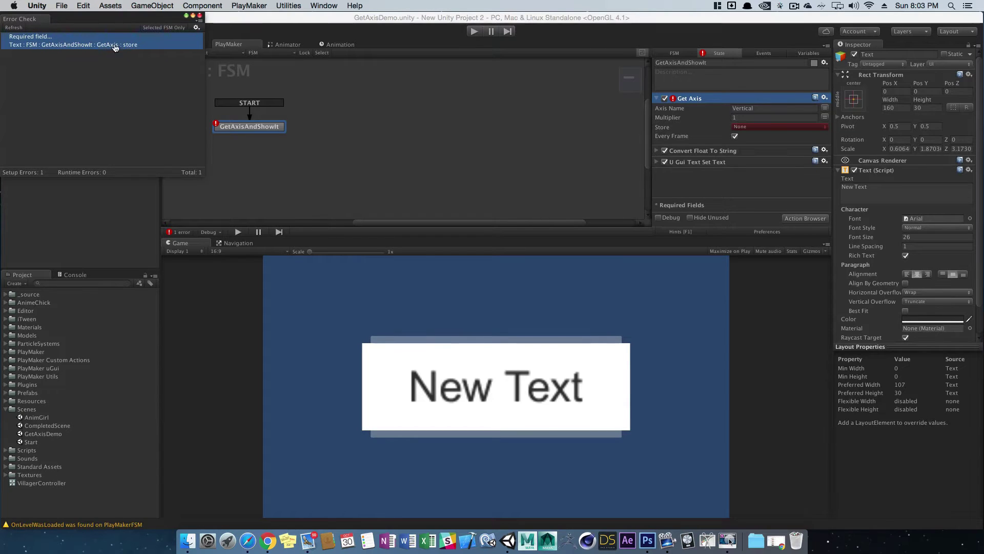
{"action": "left_click", "coordinate": [200, 15]}
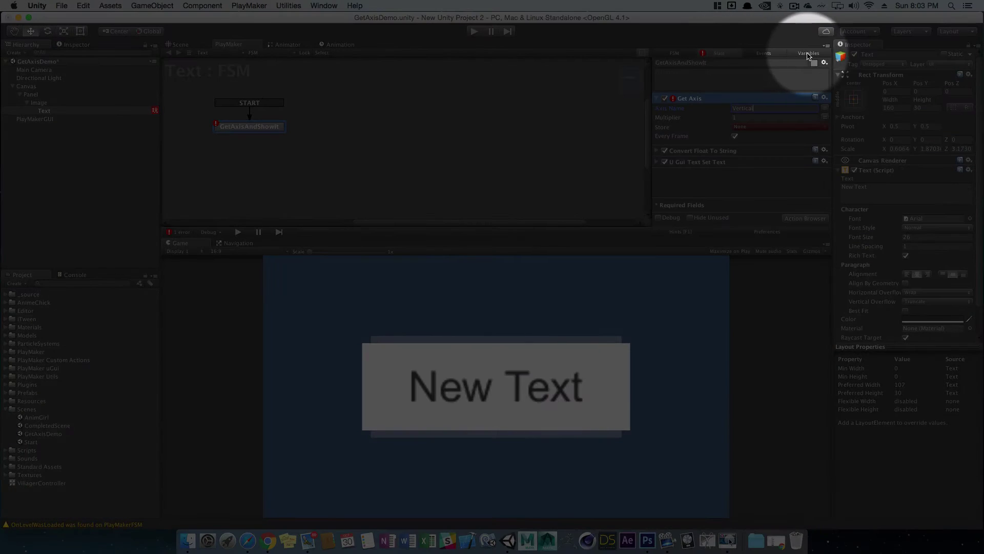
- Examine the toString and vfloat variables of the Text object's FSM
{"action": "left_click", "coordinate": [807, 54]}
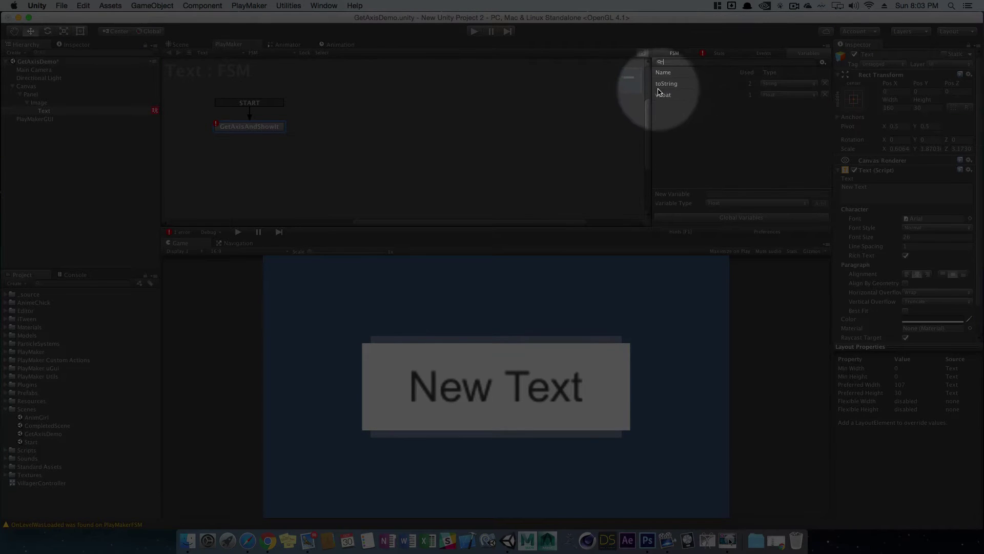
{"action": "left_click", "coordinate": [673, 85]}
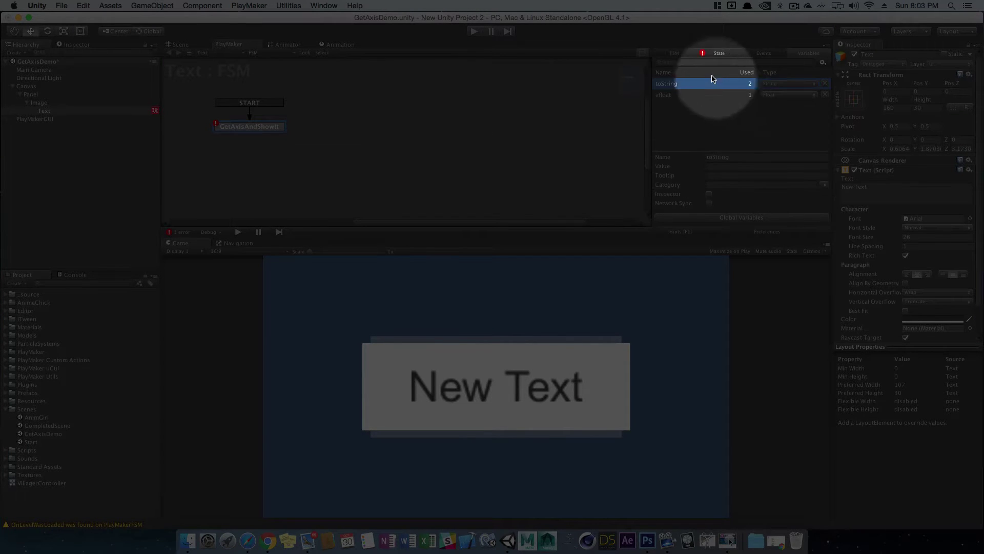
{"action": "left_click", "coordinate": [676, 96]}
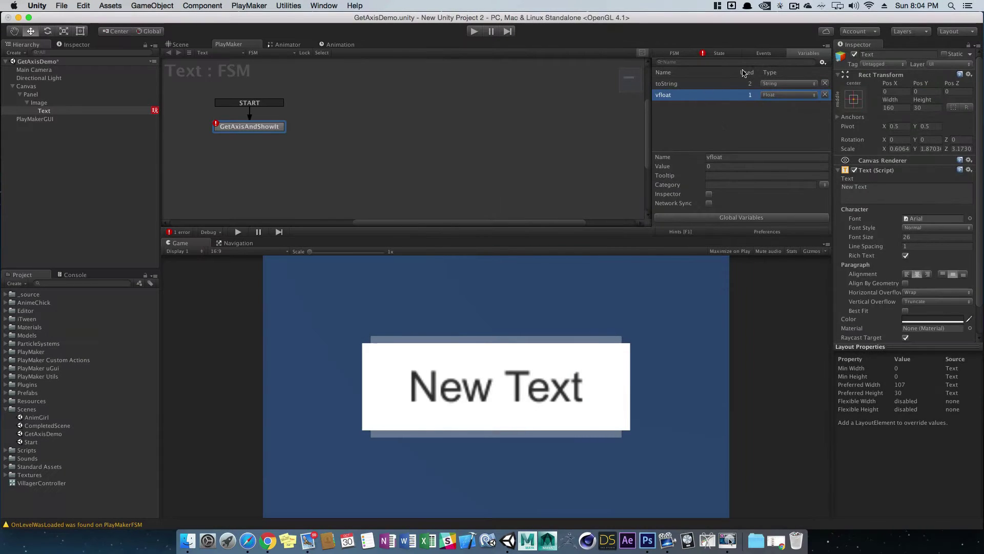
- Review the Get Axis action's Store field in the GetAxisAndShowIt state and reopen the FSM's variable list
{"action": "left_click", "coordinate": [727, 54]}
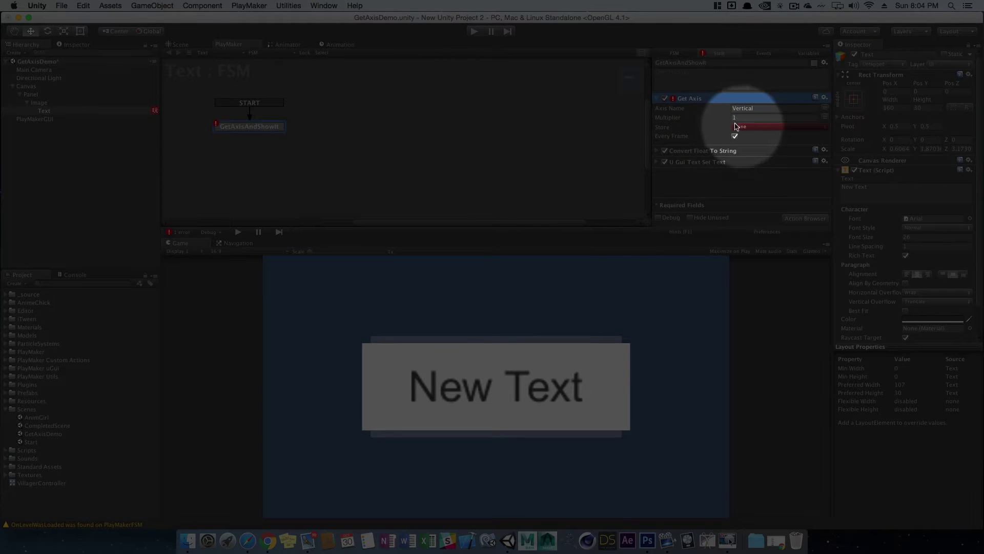
{"action": "key", "text": "ctrl+Right"}
{"action": "key", "text": "ctrl+Left"}
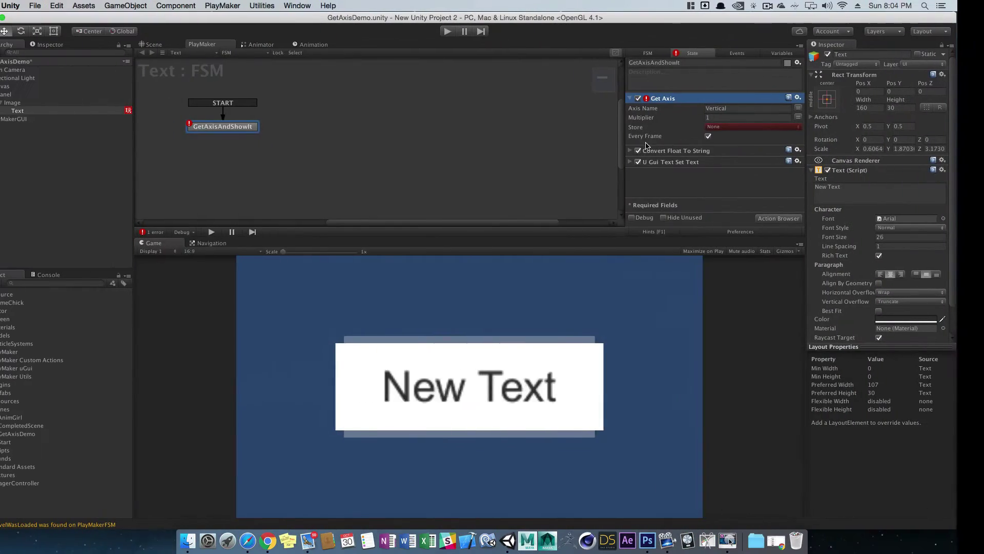
{"action": "left_click", "coordinate": [806, 53]}
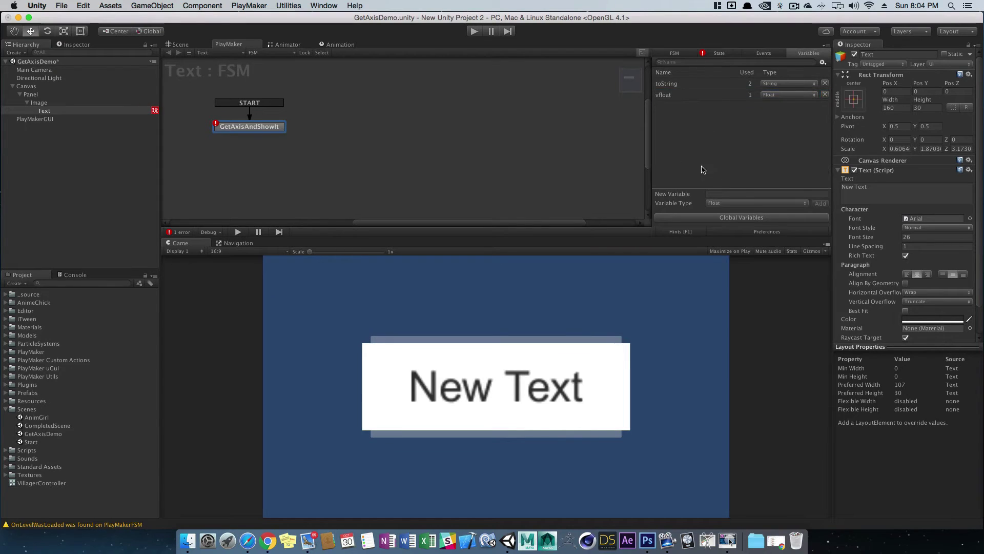
- Draft a new FSM variable named newVar with Float as its variable type
{"action": "left_click", "coordinate": [712, 193]}
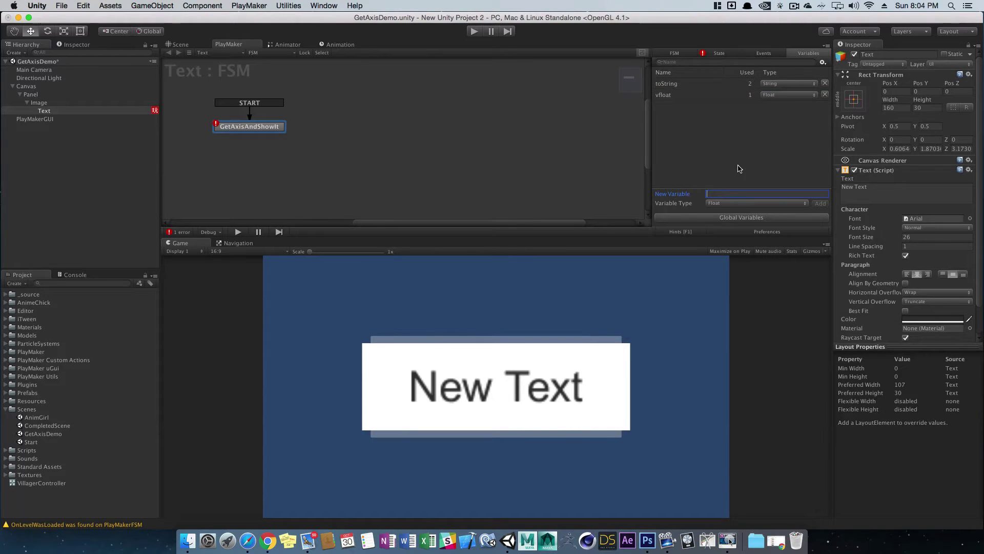
{"action": "type", "text": "newVar"}
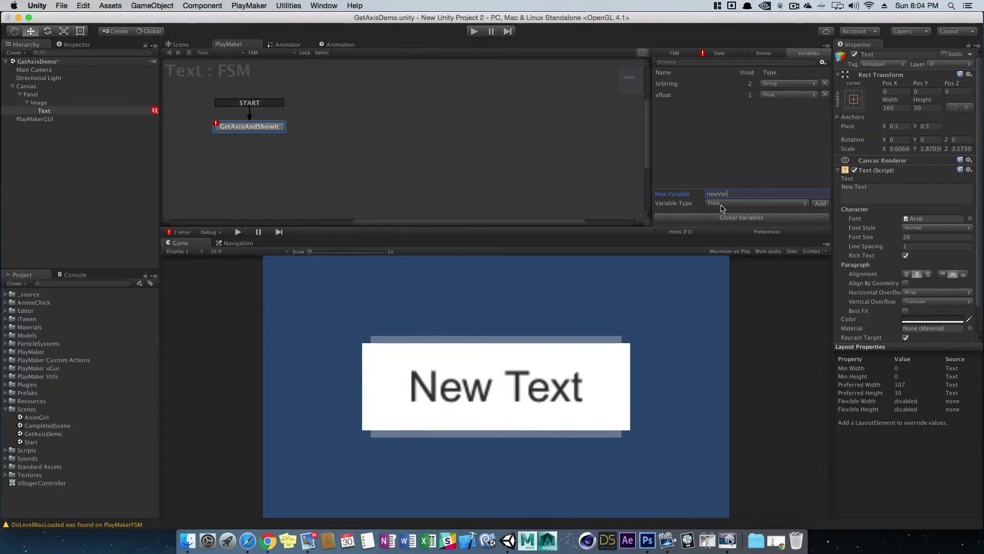
{"action": "left_click", "coordinate": [725, 204]}
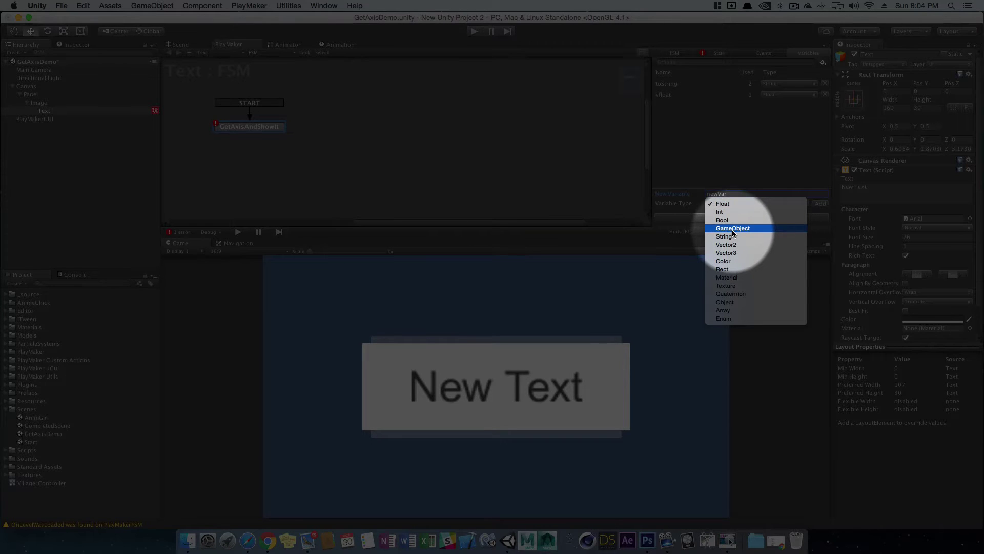
{"action": "left_click", "coordinate": [724, 205]}
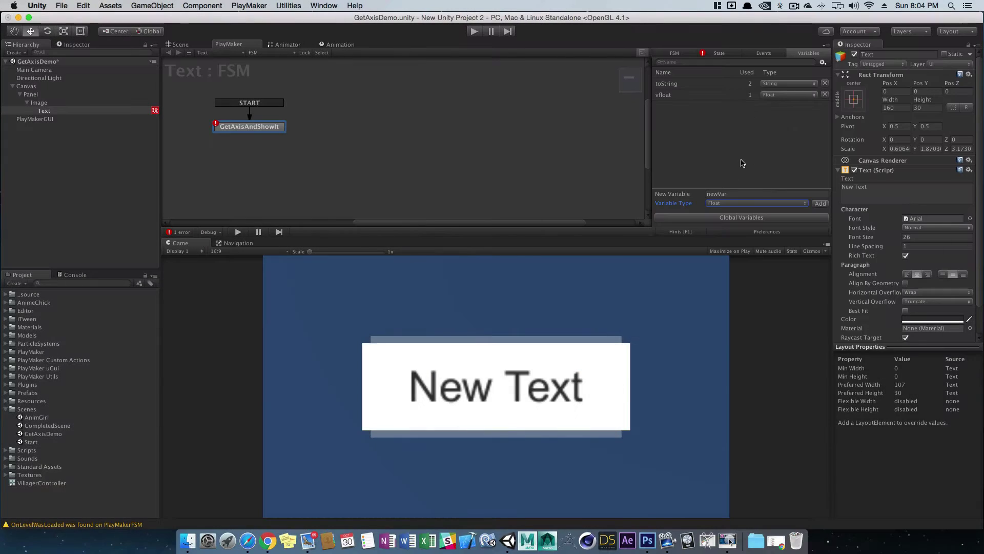
- Examine the float return type on the Input.GetAxis documentation page in Safari, and return to Unity to compare it with newVar's Float type
{"action": "key", "text": "ctrl+Right"}
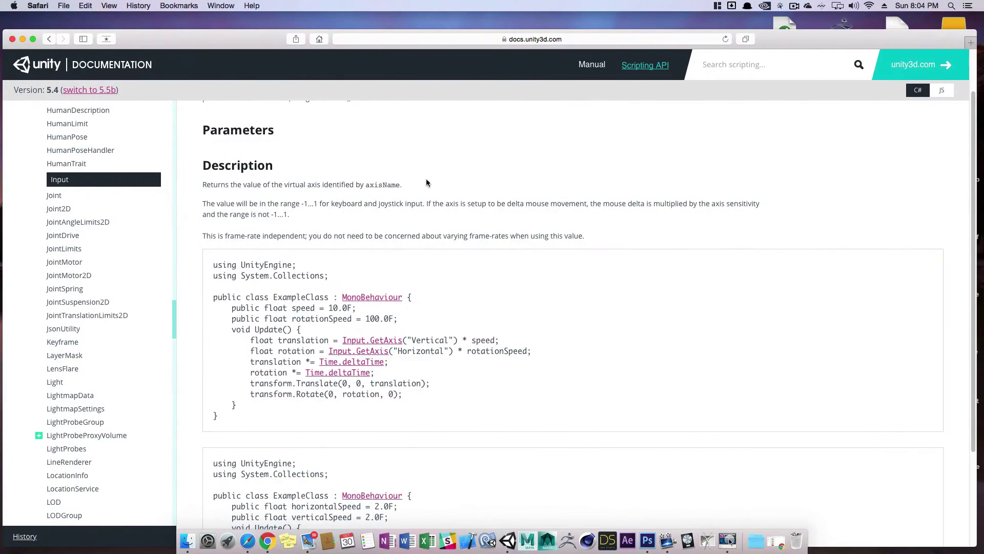
{"action": "scroll", "coordinate": [367, 176], "scroll_direction": "down", "scroll_amount": 2}
{"action": "scroll", "coordinate": [367, 175], "scroll_direction": "up", "scroll_amount": 4}
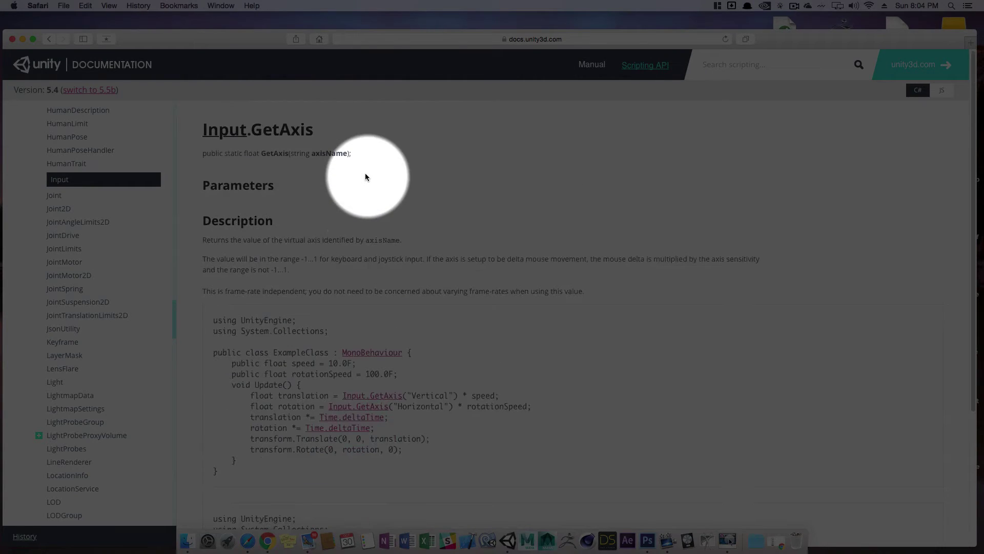
{"action": "double_click", "coordinate": [249, 153]}
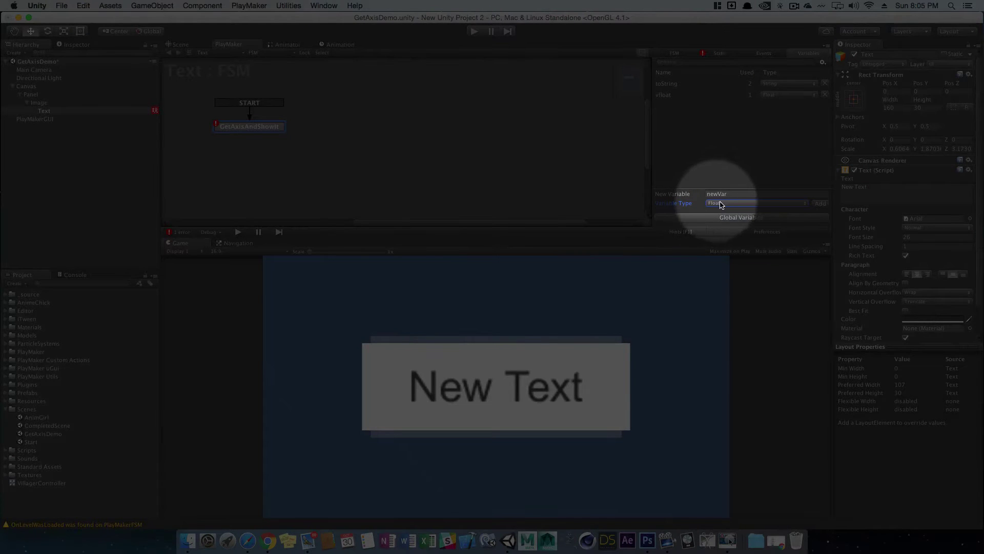
{"action": "left_click", "coordinate": [725, 203]}
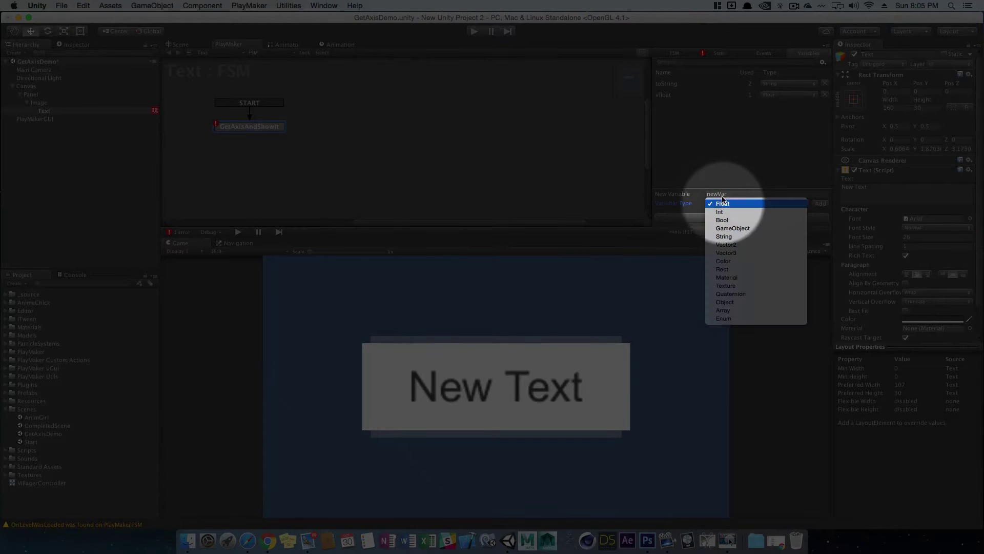
{"action": "left_click", "coordinate": [723, 203]}
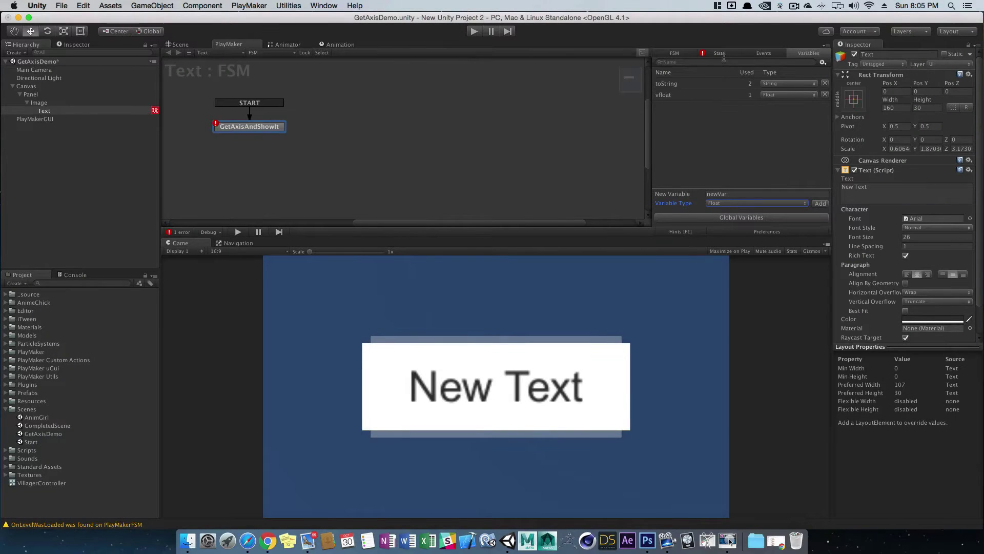
- Set the vfloat variable's tooltip to "Where we will store the Vertical Float Return of Get Axis"
{"action": "left_click", "coordinate": [664, 97]}
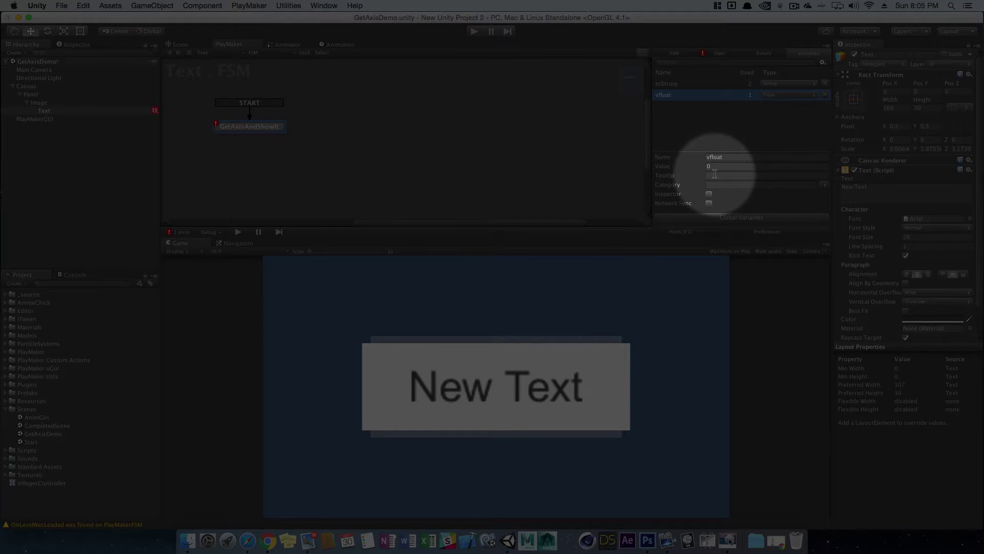
{"action": "left_click", "coordinate": [714, 176]}
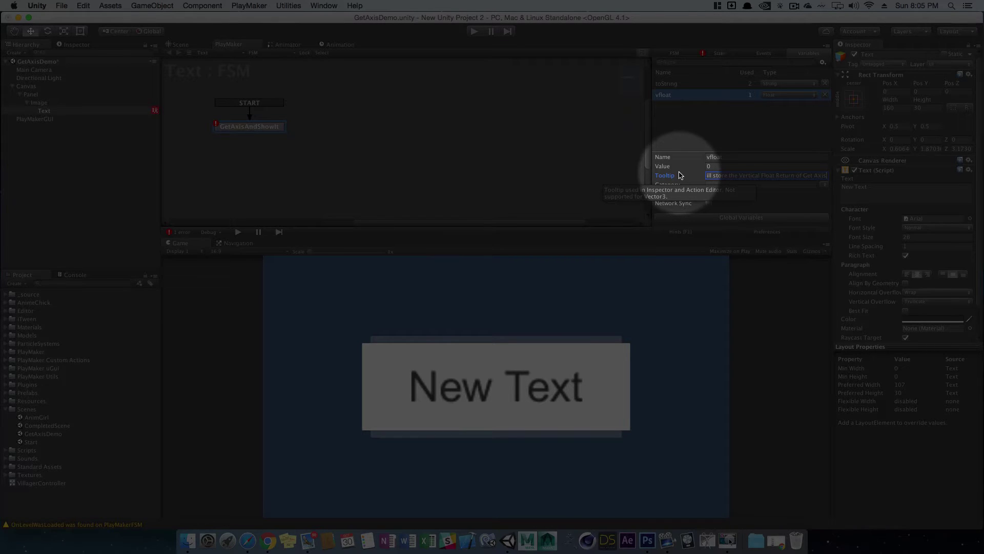
{"action": "left_click_drag", "start_coordinate": [743, 175], "coordinate": [709, 175]}
{"action": "left_click", "coordinate": [720, 142]}
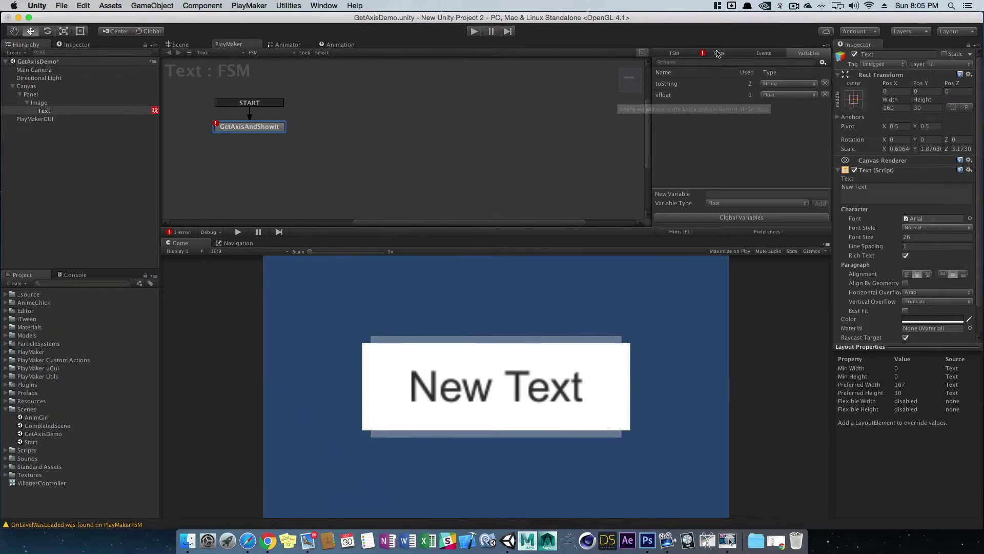
- Set the Get Axis action's Store variable to vfloat in the GetAxisAndShowIt state
{"action": "left_click", "coordinate": [717, 53]}
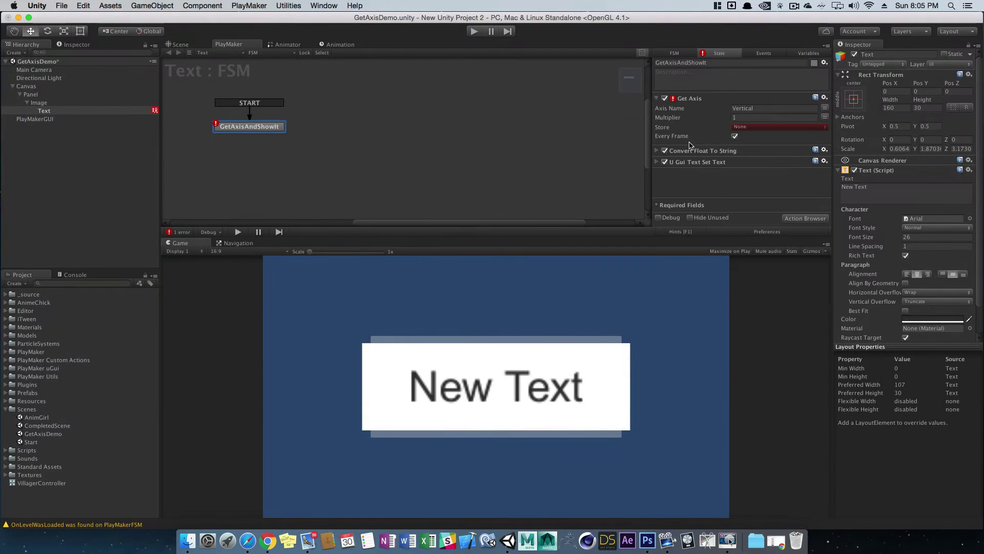
{"action": "left_click", "coordinate": [743, 128]}
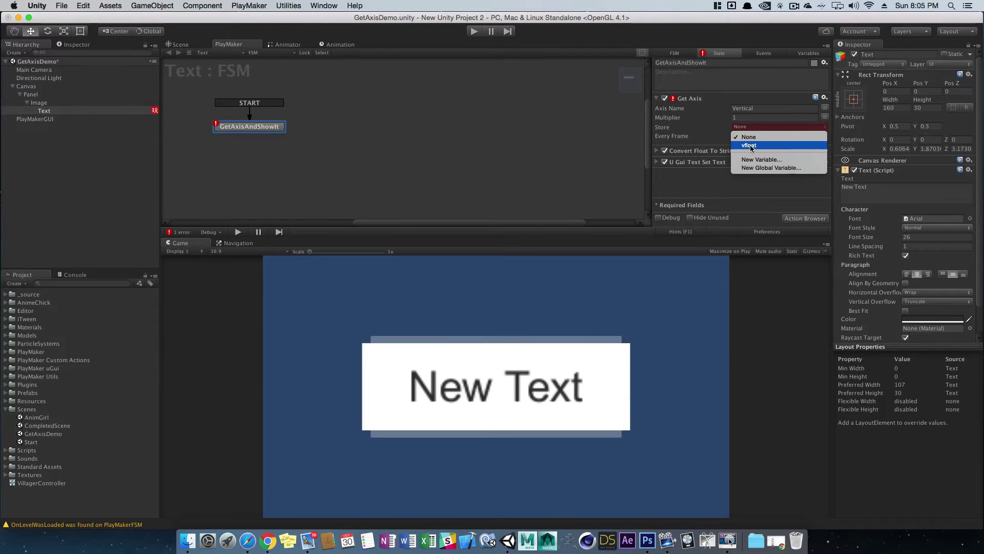
{"action": "left_click", "coordinate": [750, 144]}
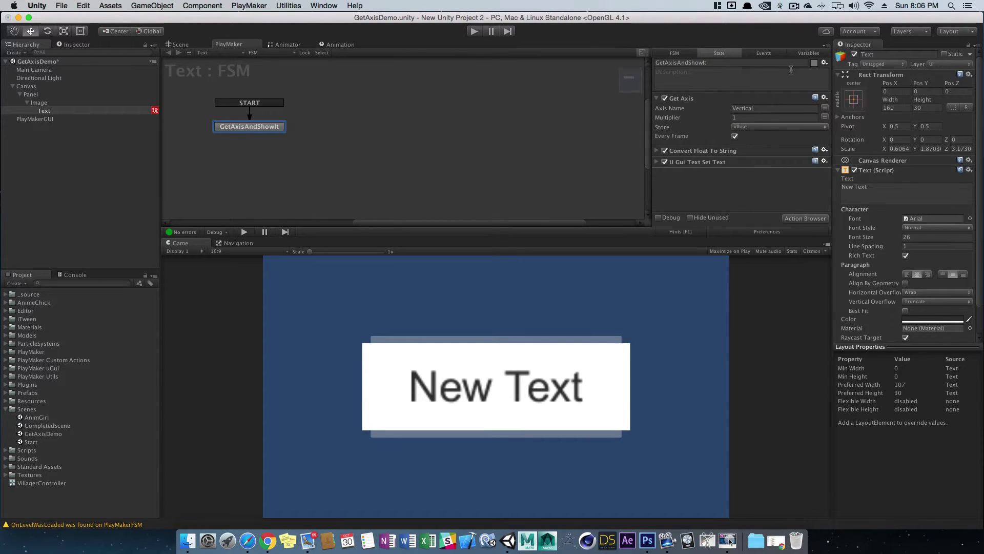
- Review the vfloat variable's details and the settings of the Convert Float To String action
{"action": "left_click", "coordinate": [809, 53]}
{"action": "left_click", "coordinate": [660, 97]}
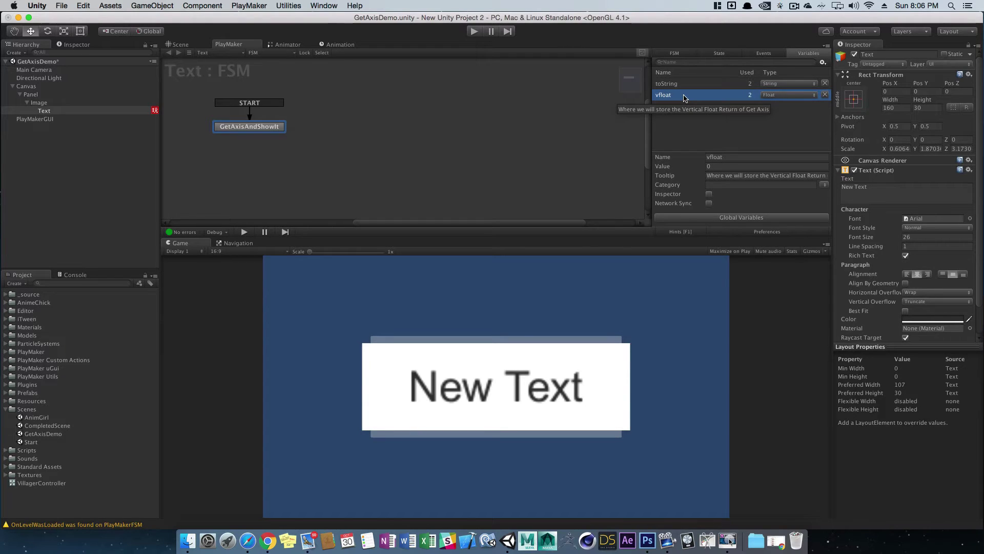
{"action": "left_click", "coordinate": [682, 101]}
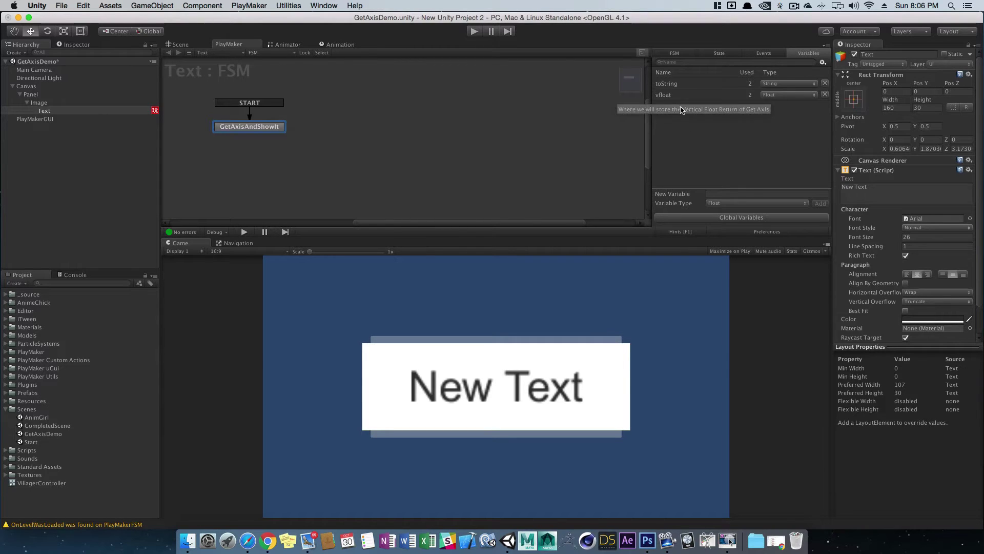
{"action": "left_click", "coordinate": [676, 99]}
{"action": "left_click", "coordinate": [676, 110]}
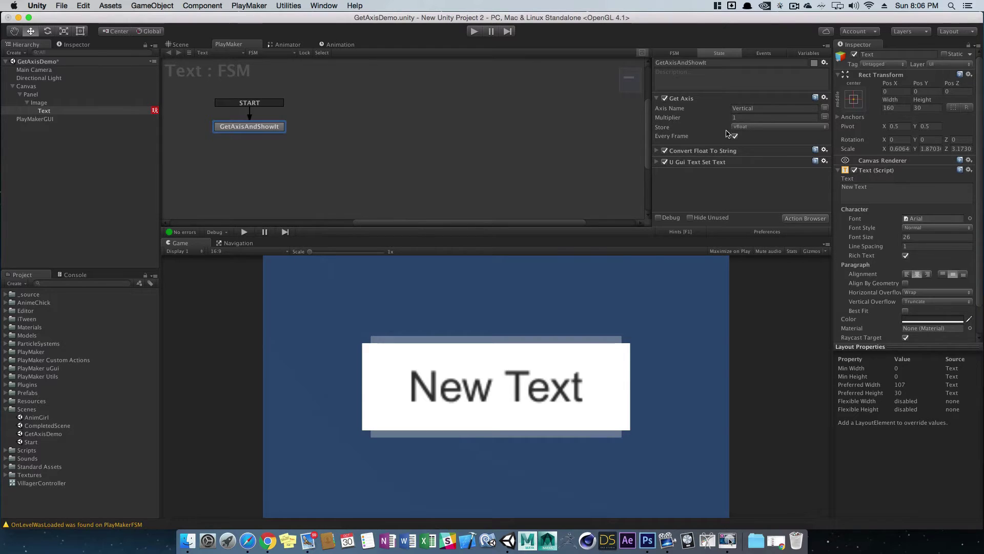
{"action": "left_click", "coordinate": [664, 154]}
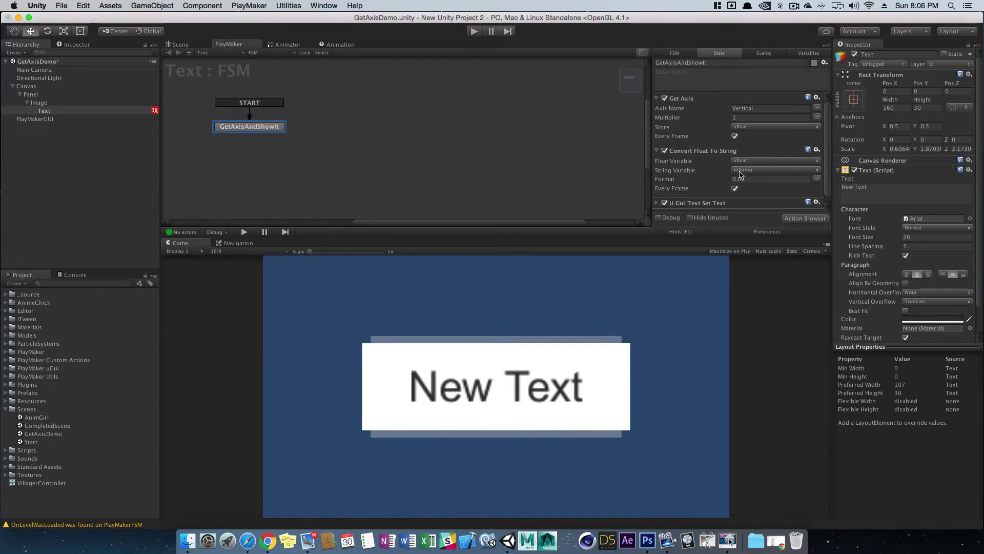
{"action": "left_click", "coordinate": [658, 150]}
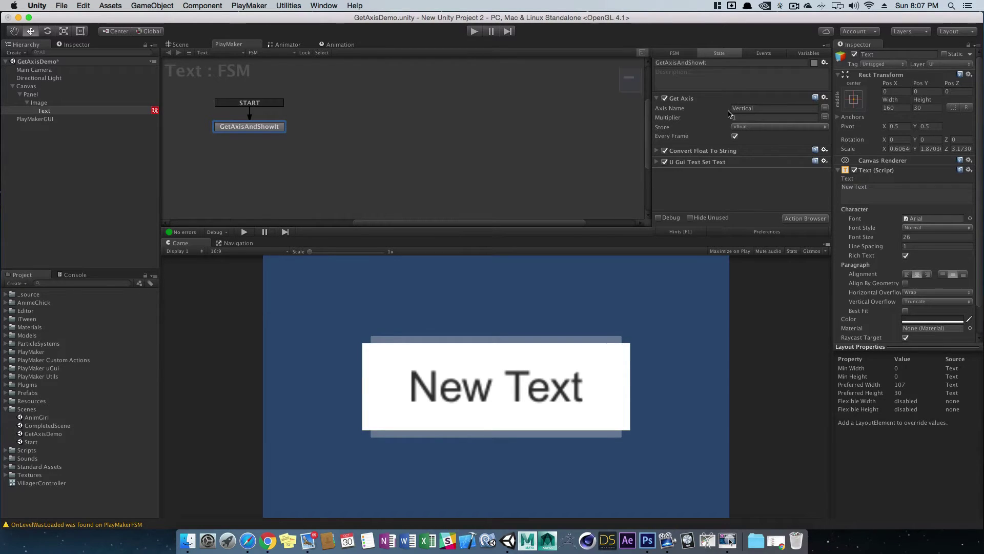
- Open the project's Input Manager settings and inspect the buttons assigned to the first Vertical axis
{"action": "left_click", "coordinate": [83, 6]}
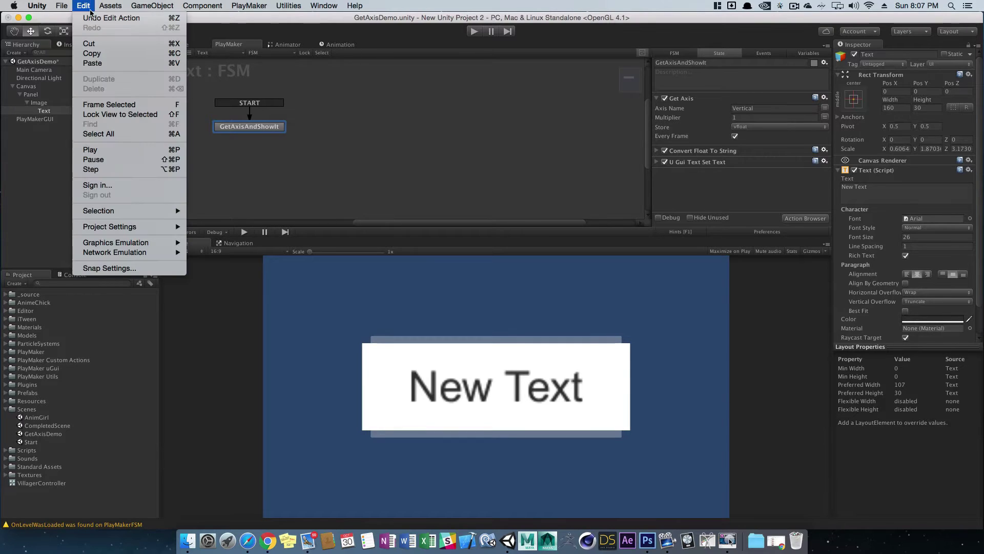
{"action": "mouse_move", "coordinate": [124, 227]}
{"action": "left_click", "coordinate": [207, 226]}
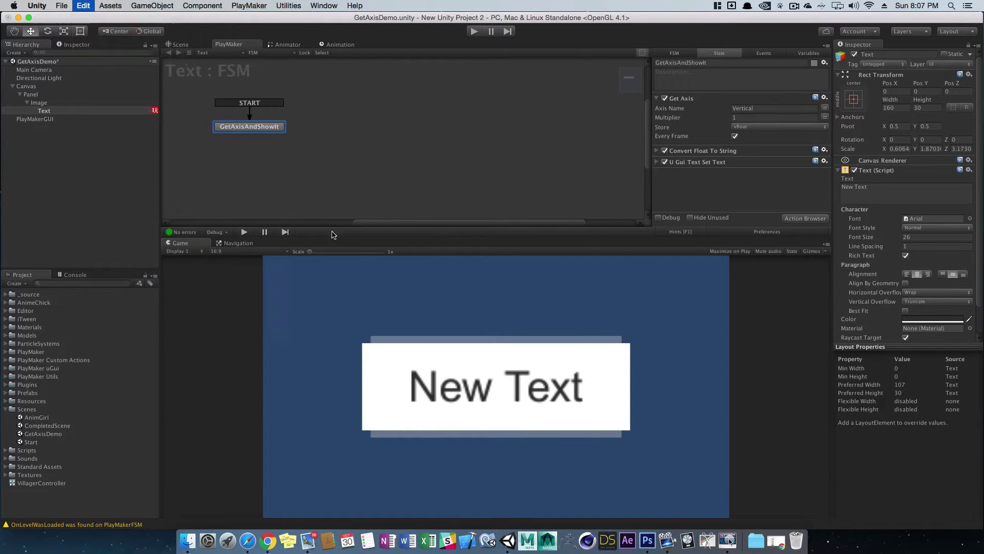
{"action": "left_click", "coordinate": [847, 105]}
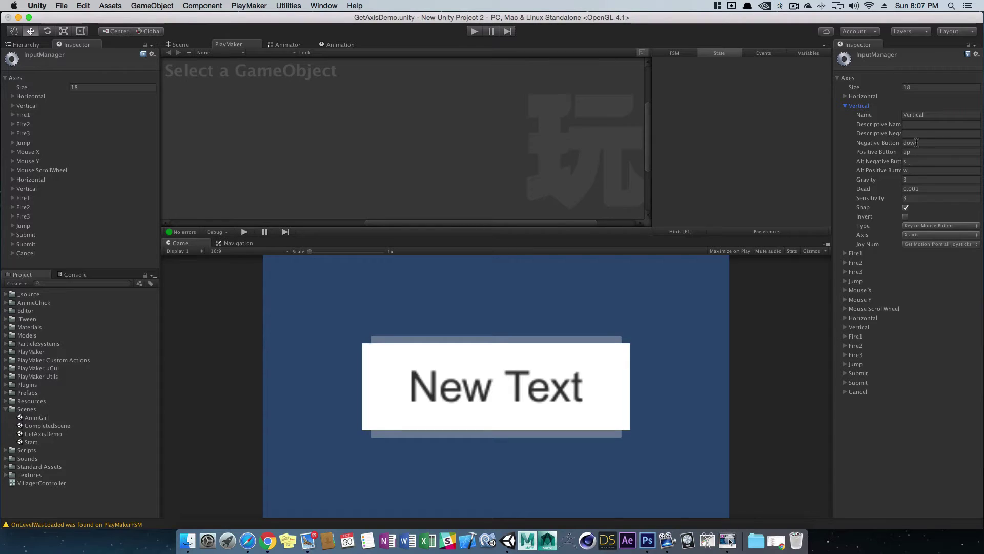
{"action": "left_click", "coordinate": [180, 45]}
{"action": "left_click_drag", "start_coordinate": [221, 43], "coordinate": [234, 44]}
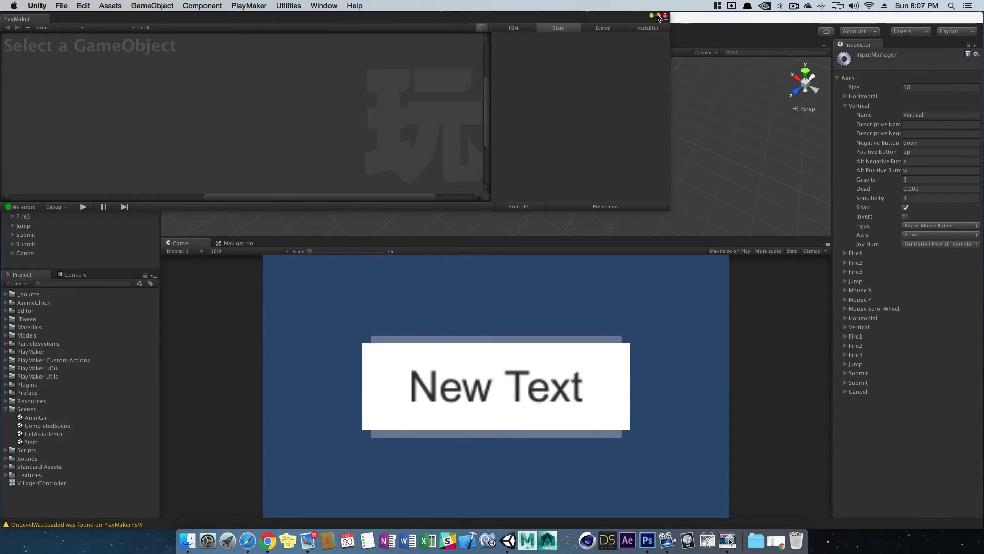
{"action": "left_click_drag", "start_coordinate": [453, 19], "coordinate": [684, 131]}
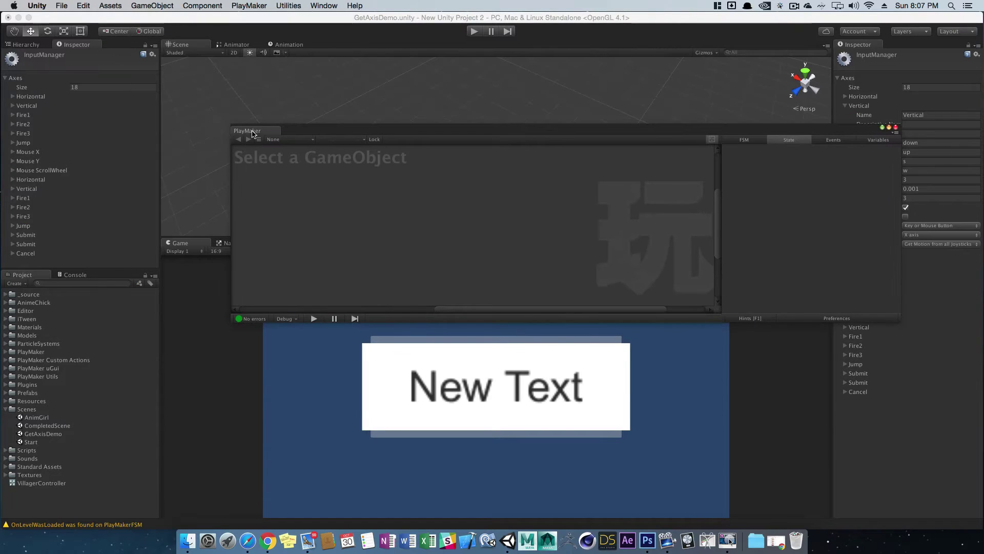
{"action": "left_click_drag", "start_coordinate": [247, 130], "coordinate": [275, 95]}
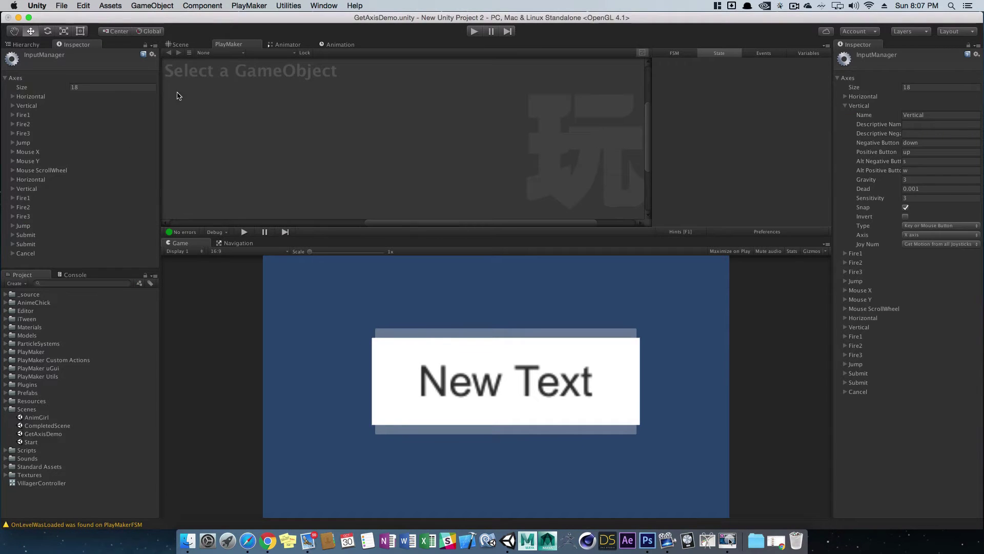
- Select the Text object, run the scene and test the Vertical axis repeatedly with its positive button
{"action": "left_click", "coordinate": [26, 45]}
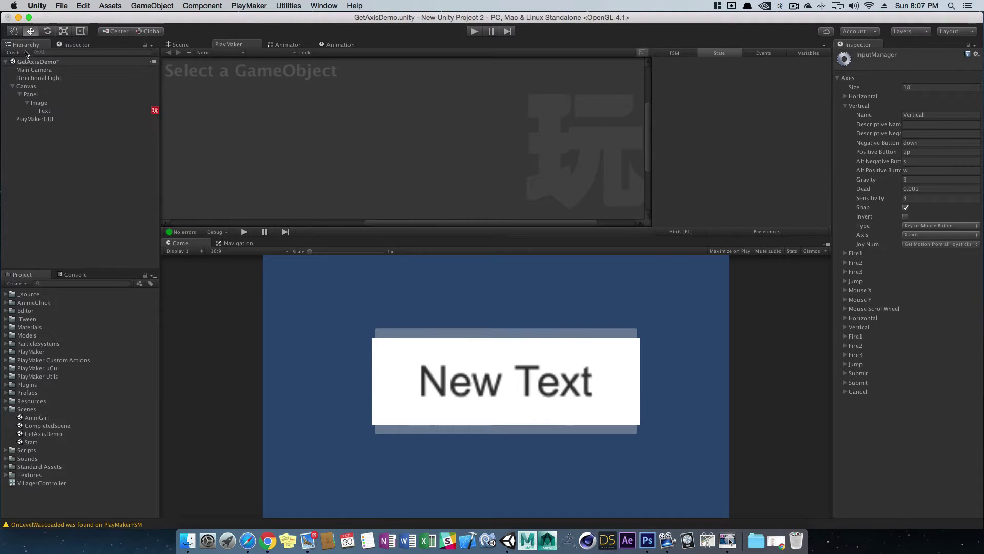
{"action": "left_click", "coordinate": [45, 111]}
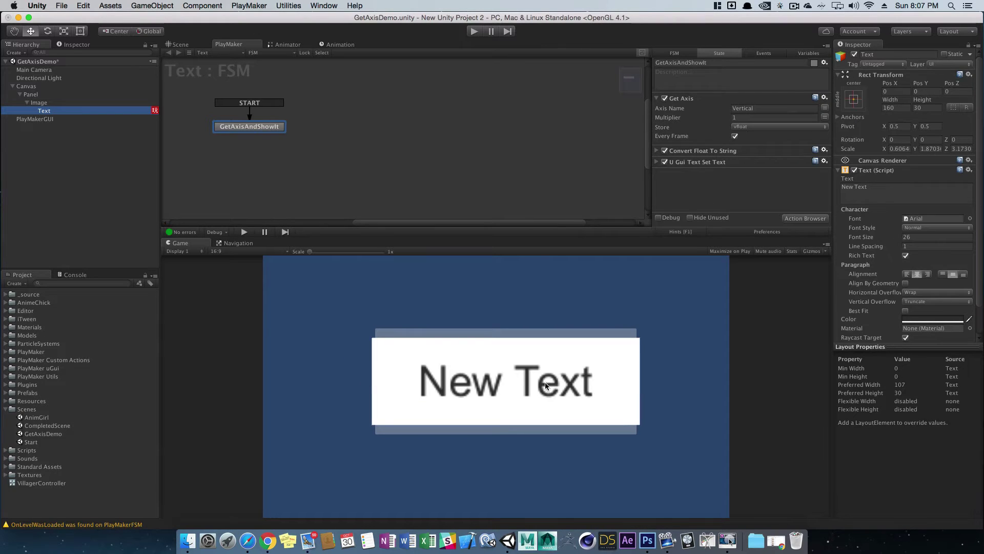
{"action": "left_click", "coordinate": [472, 32]}
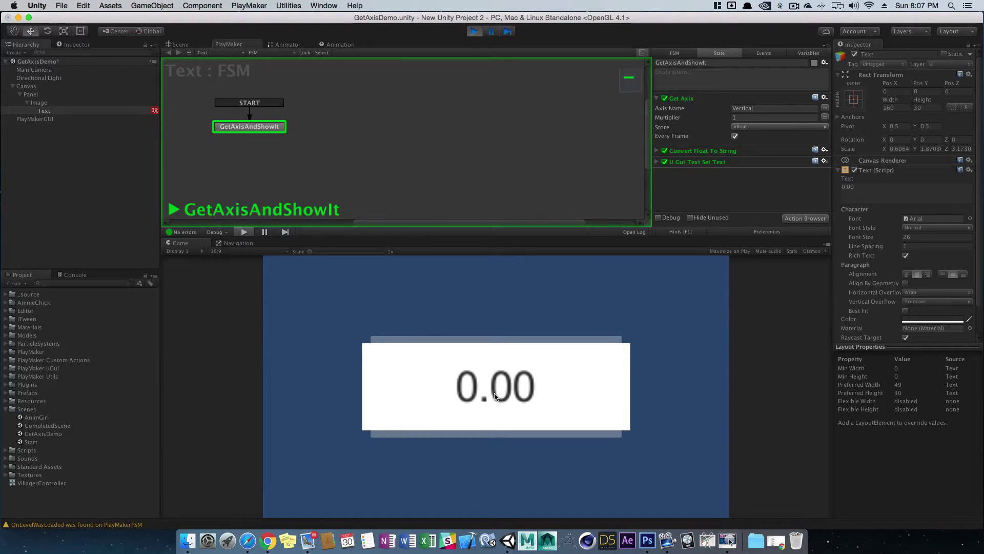
{"action": "key", "text": "Up"}
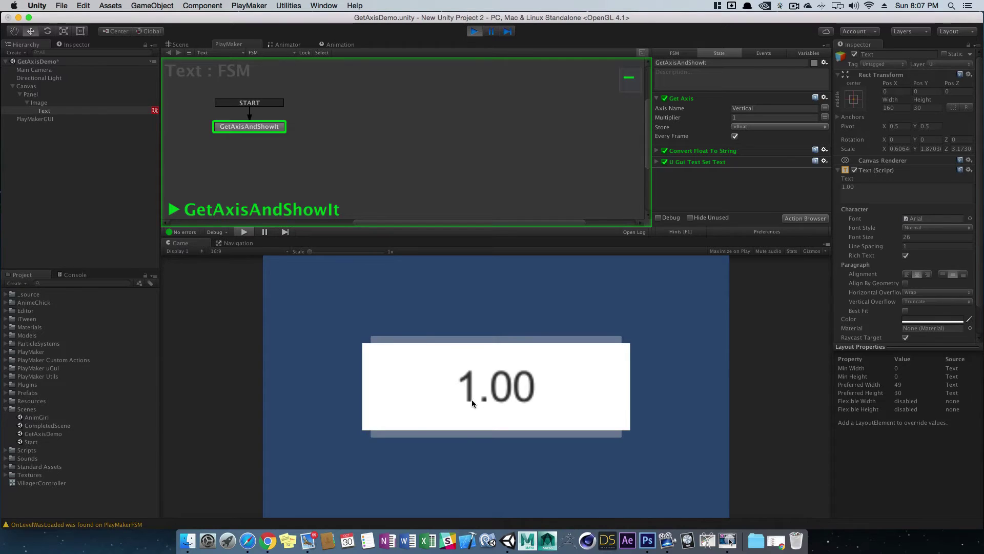
{"action": "key", "text": "Up"}
{"action": "key", "text": "Up"}
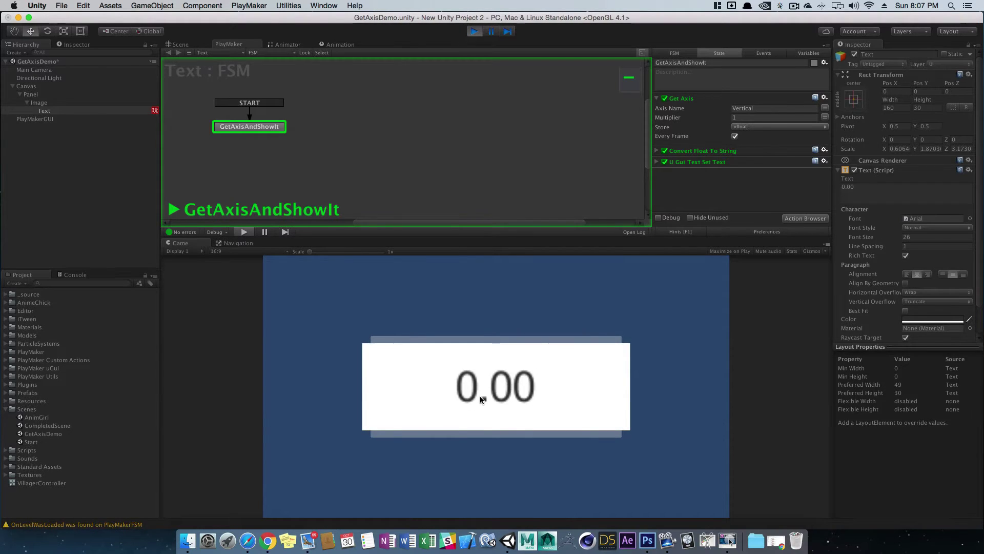
{"action": "key", "text": "Up"}
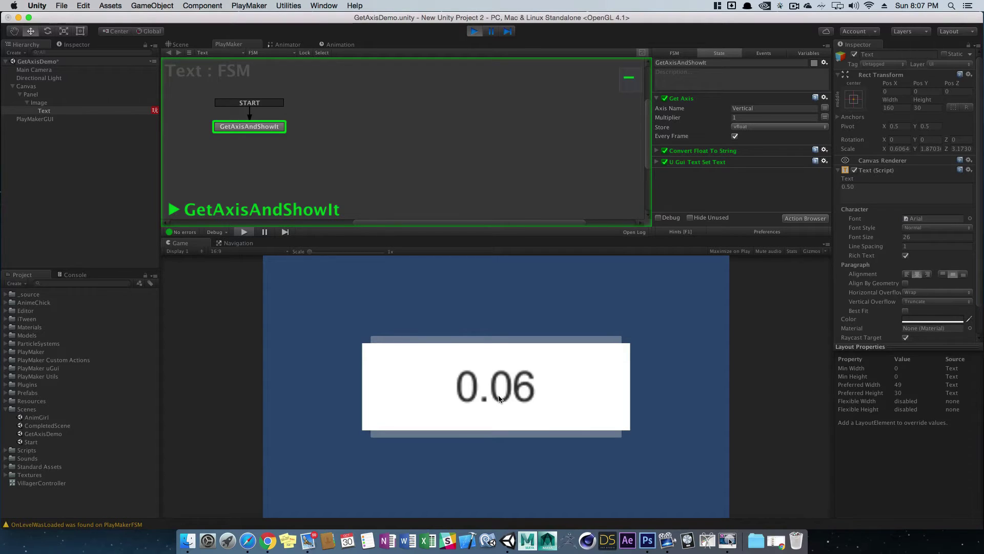
{"action": "key", "text": "Up"}
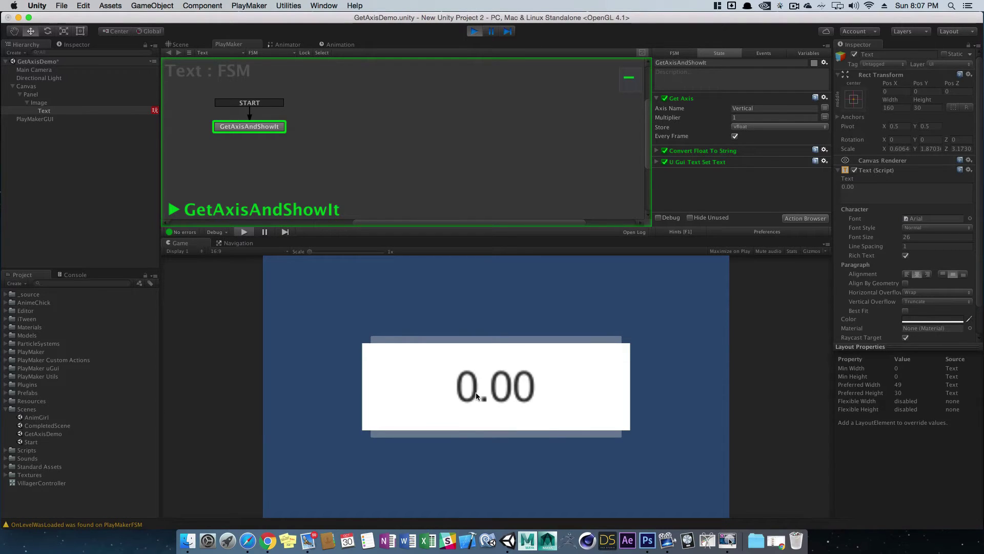
{"action": "key", "text": "Up"}
{"action": "key", "text": "Up"}
- Test the Vertical axis with its alternate positive button in the running scene
{"action": "key", "text": "w"}
{"action": "key", "text": "w"}
{"action": "key", "text": "w"}
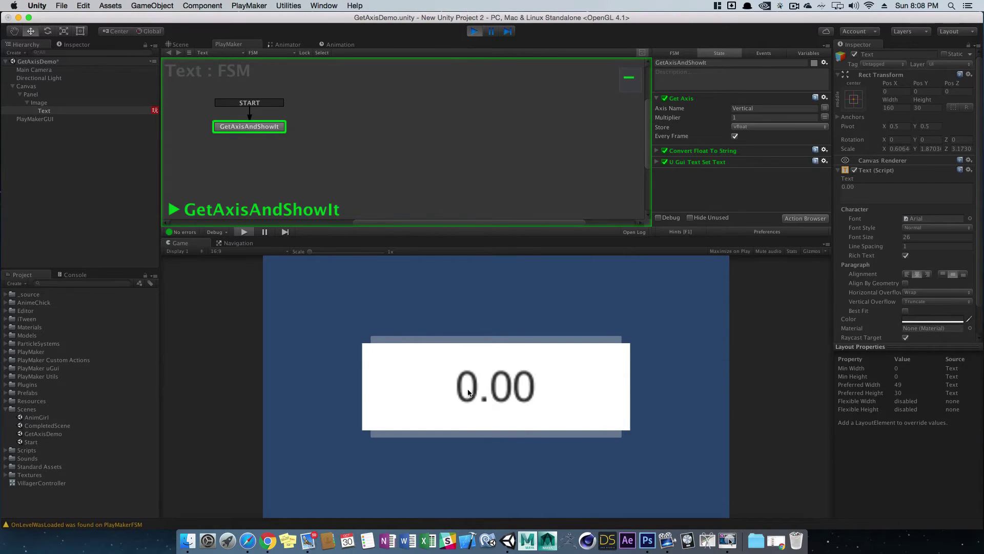
{"action": "key", "text": "w"}
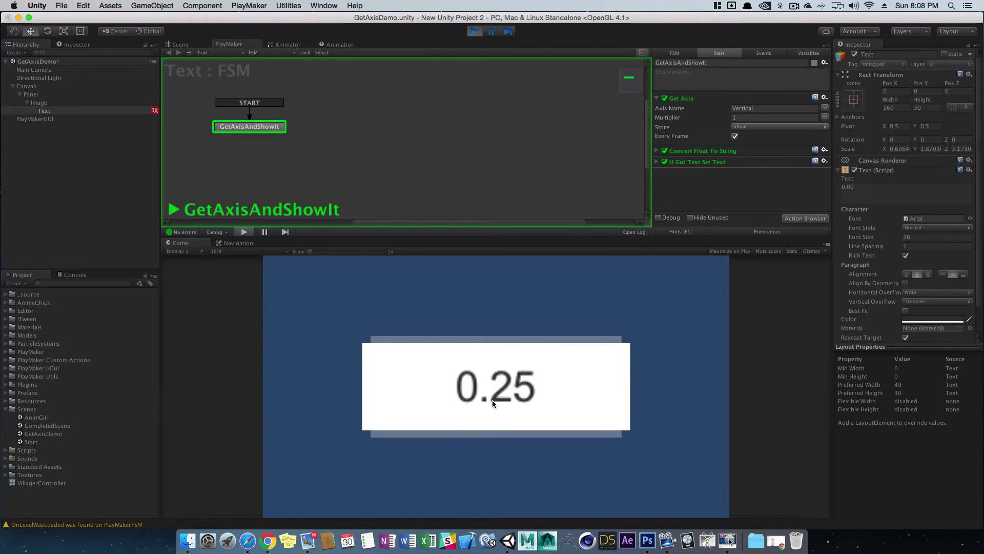
- Test the Vertical axis in the running scene with its alternate positive and alternate negative buttons, W and S
{"action": "key", "text": "w"}
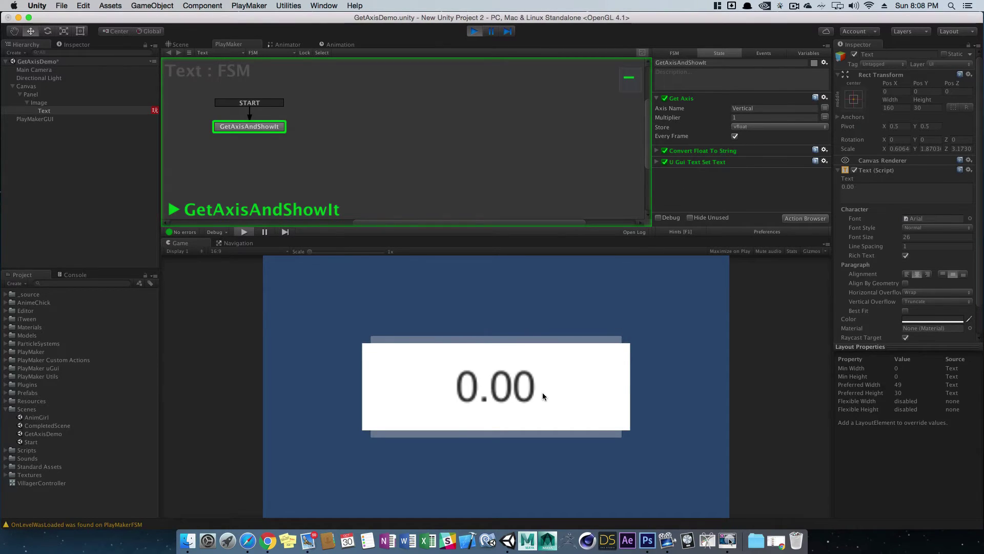
{"action": "key", "text": "s"}
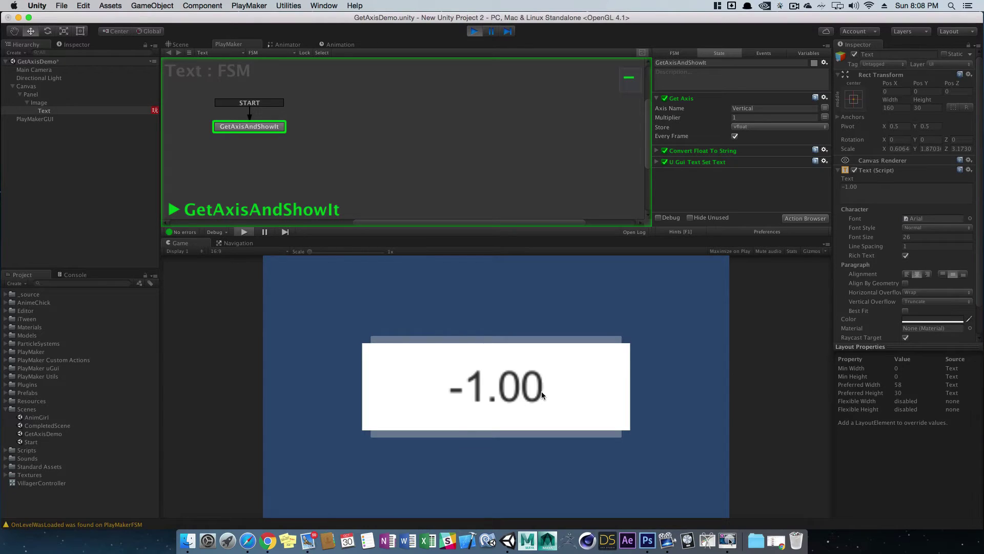
{"action": "key", "text": "s"}
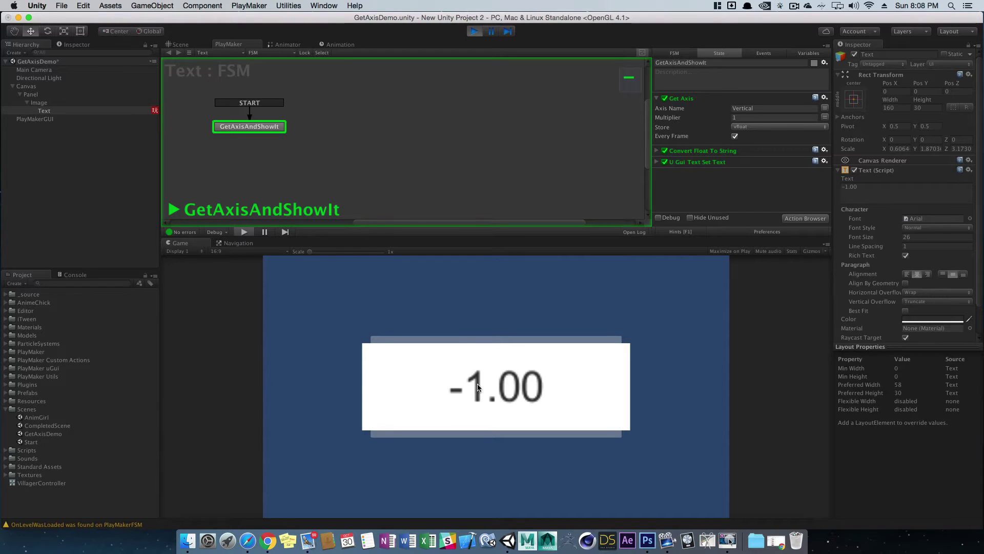
{"action": "key", "text": "w"}
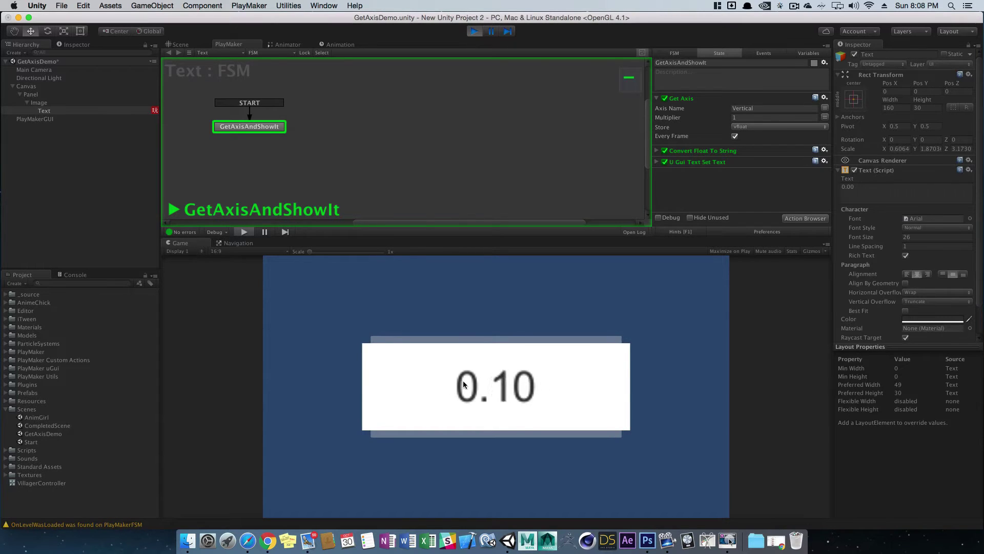
{"action": "key", "text": "s"}
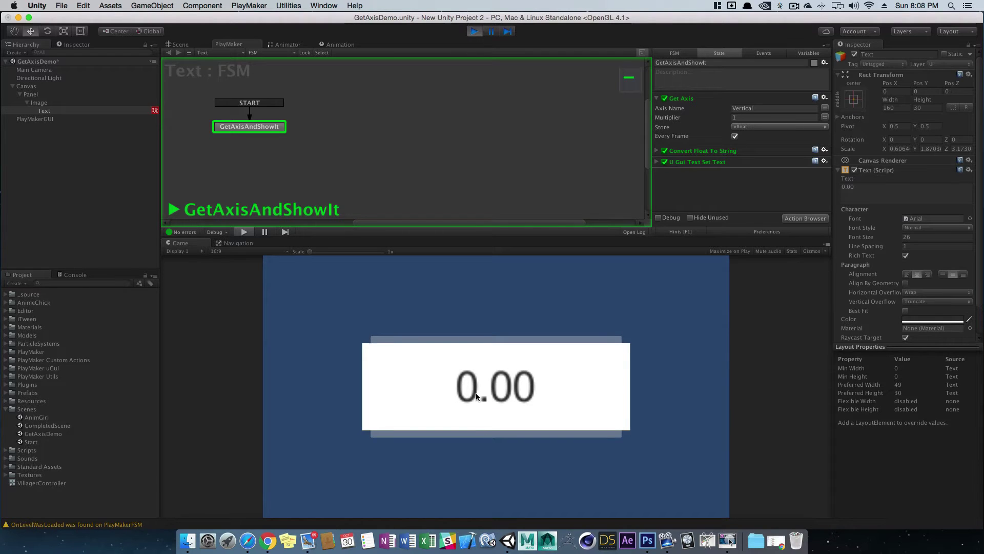
{"action": "key", "text": "w"}
{"action": "key", "text": "s"}
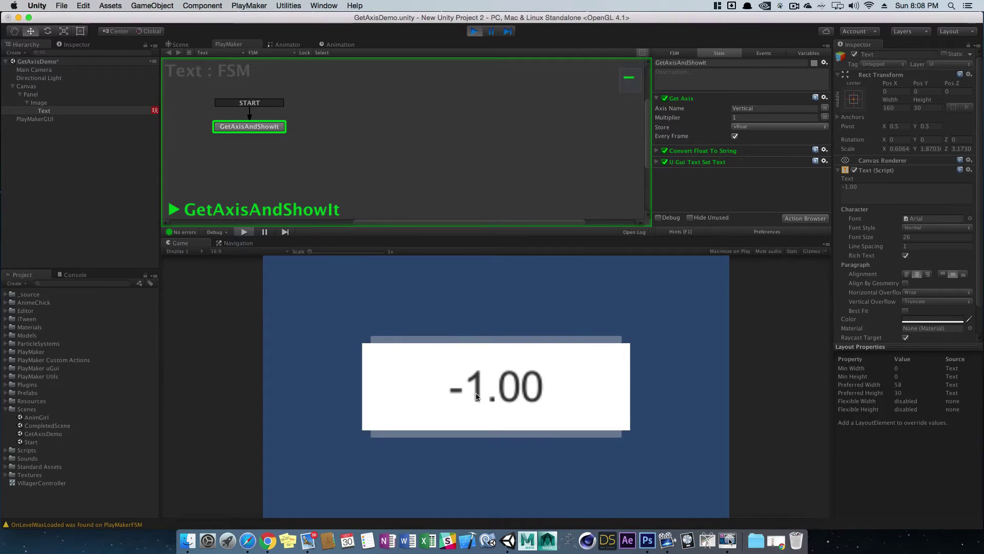
{"action": "key", "text": "w"}
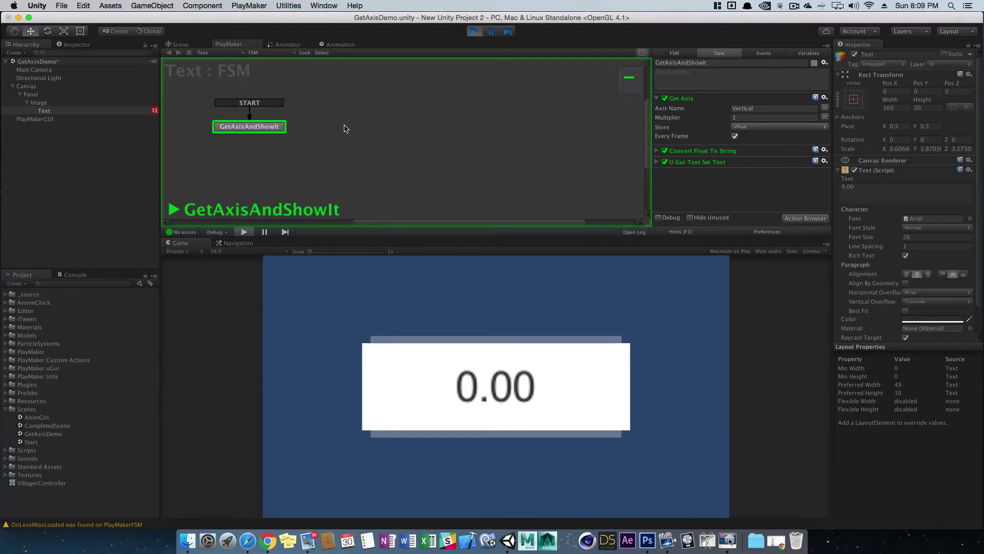
- Stop the running scene and open CompletedScene without saving the changes to GetAxisDemo
{"action": "left_click", "coordinate": [373, 134]}
{"action": "left_click", "coordinate": [277, 127]}
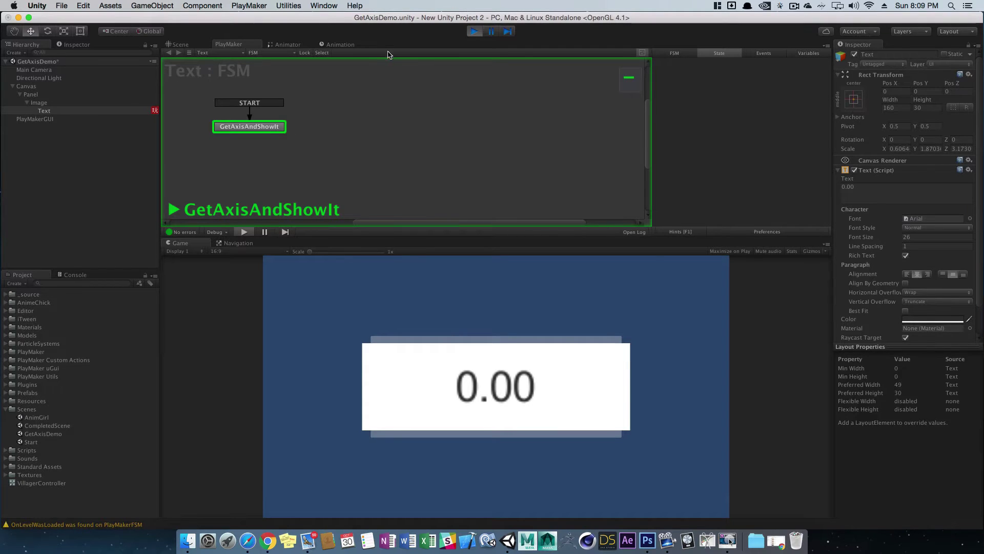
{"action": "left_click", "coordinate": [474, 31]}
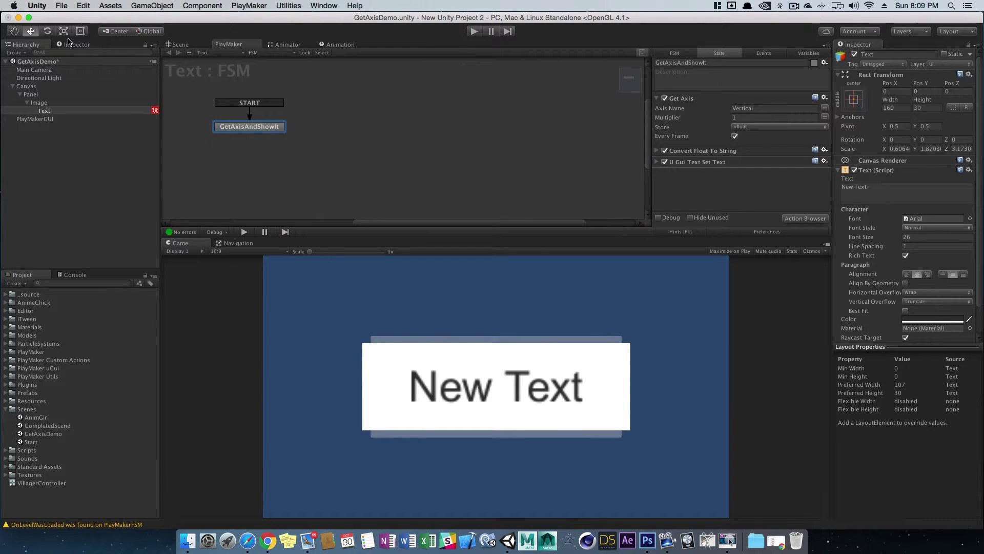
{"action": "double_click", "coordinate": [43, 425]}
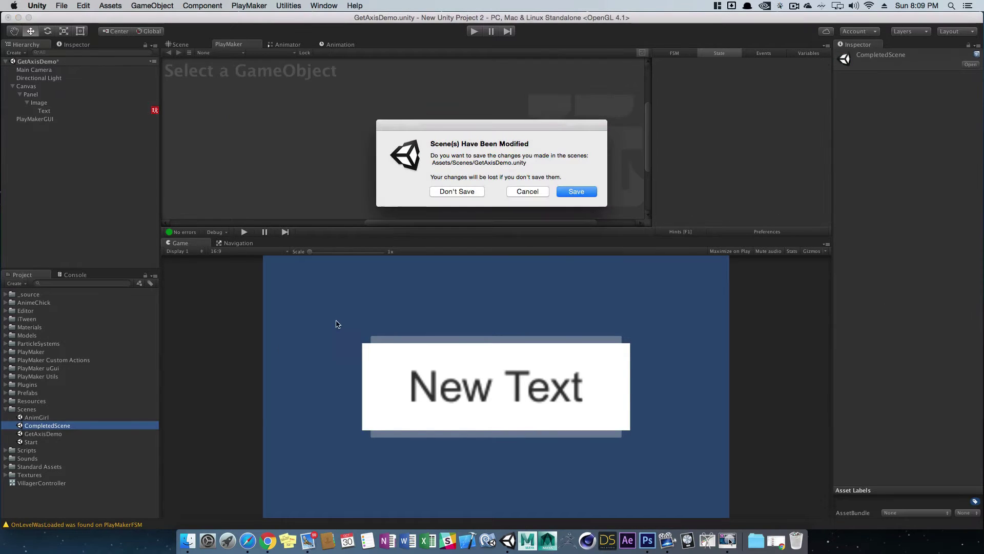
{"action": "left_click", "coordinate": [457, 191]}
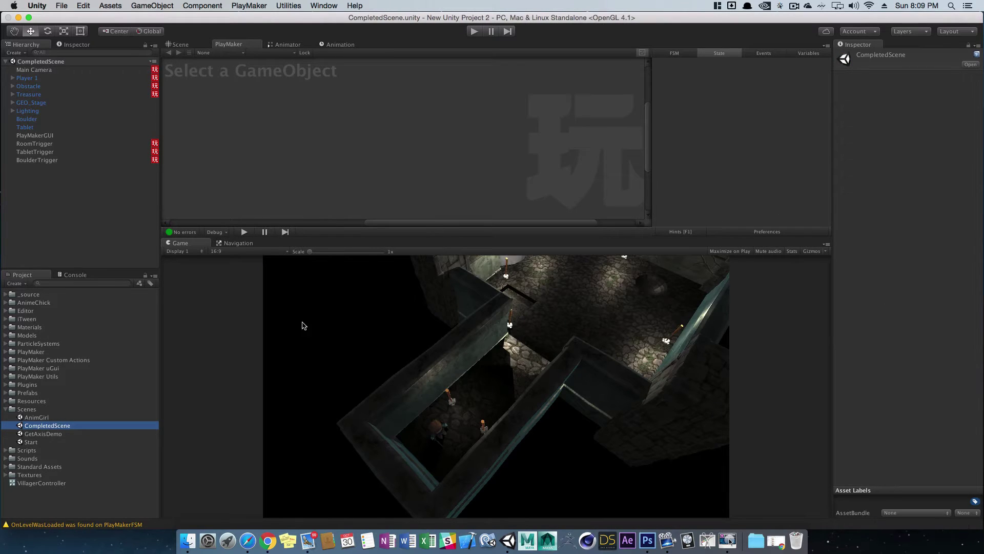
- Show the level in the Scene view and select the Player 1 character
{"action": "left_click", "coordinate": [200, 46]}
{"action": "left_click", "coordinate": [478, 192]}
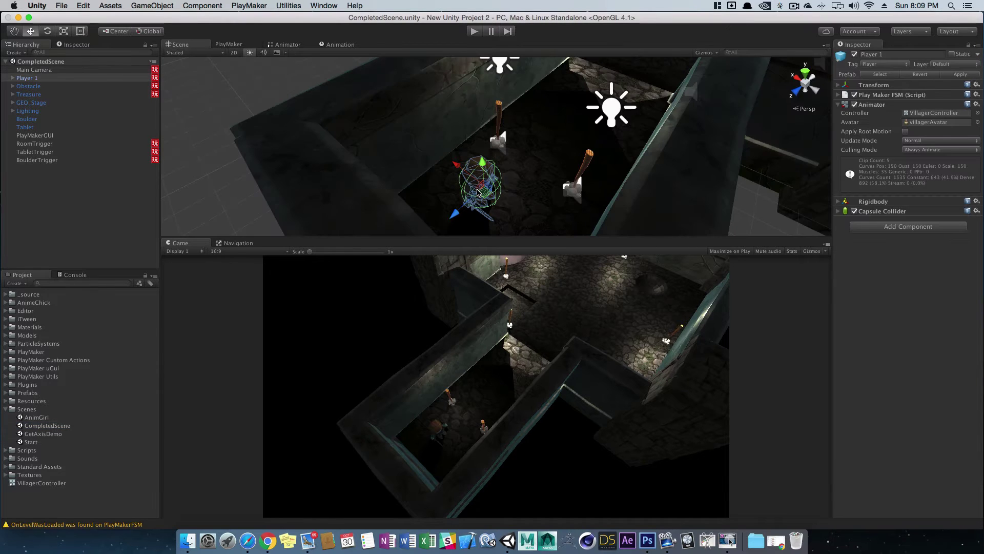
{"action": "left_click", "coordinate": [40, 79]}
{"action": "scroll", "coordinate": [488, 208], "scroll_direction": "down", "scroll_amount": 5}
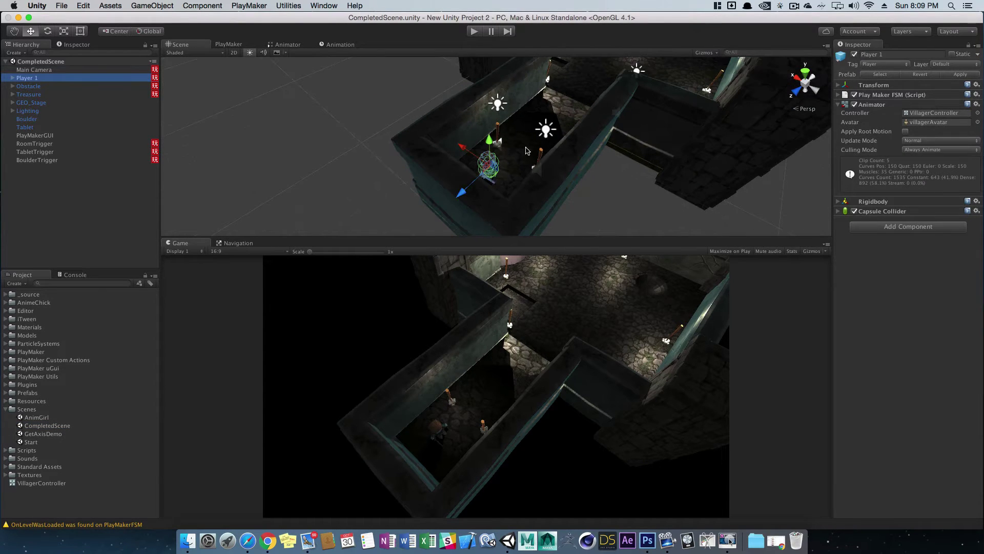
{"action": "left_click_drag", "start_coordinate": [493, 181], "coordinate": [501, 178], "text": "alt"}
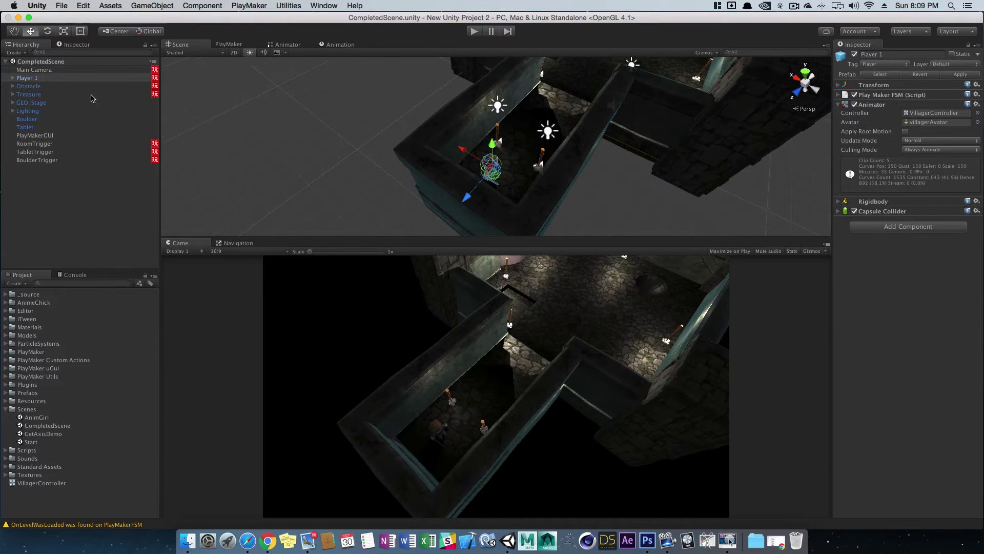
- Open Player 1's Input FSM in the PlayMaker editor, select State 1 and enable editing of the prefab instance
{"action": "left_click", "coordinate": [233, 45]}
{"action": "left_click", "coordinate": [42, 85]}
{"action": "left_click", "coordinate": [41, 79]}
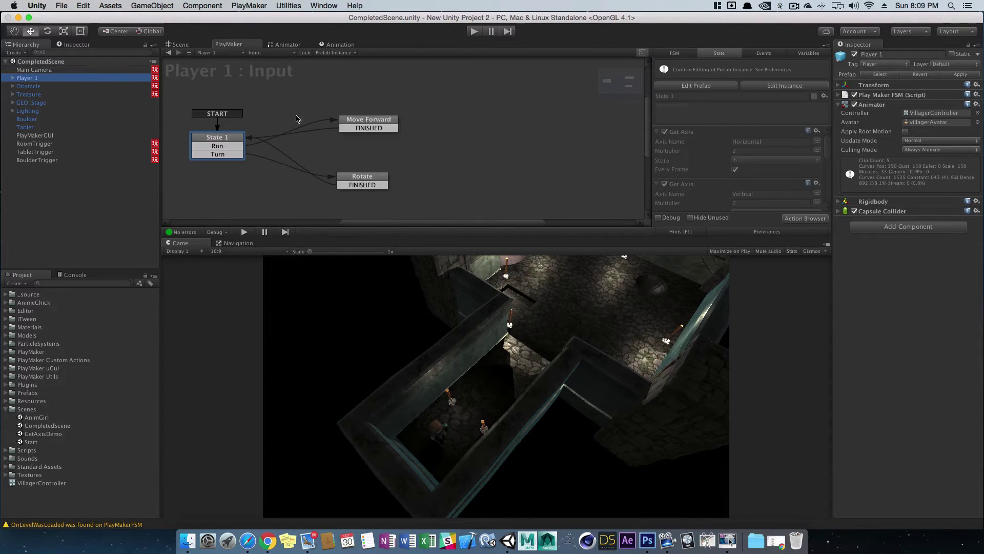
{"action": "left_click", "coordinate": [227, 138]}
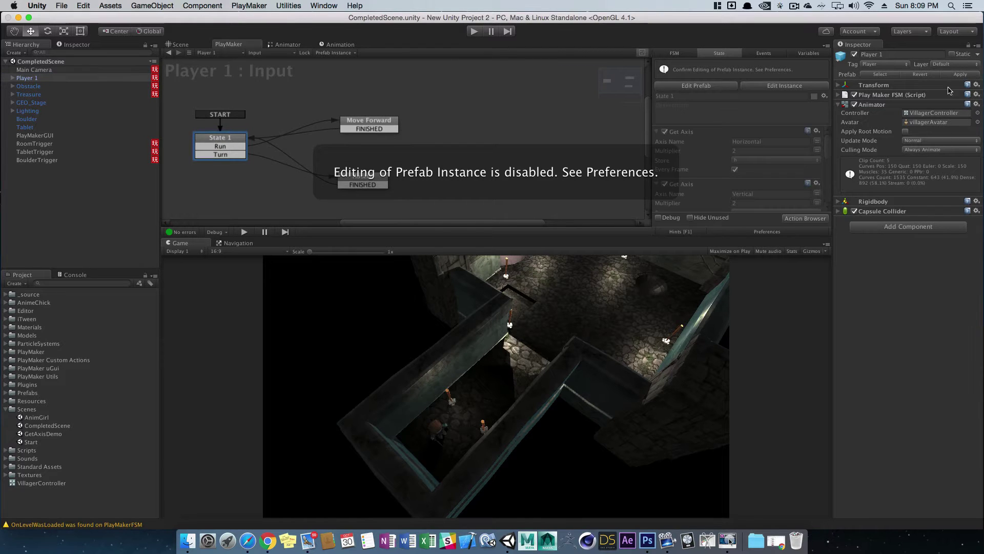
{"action": "left_click", "coordinate": [797, 86]}
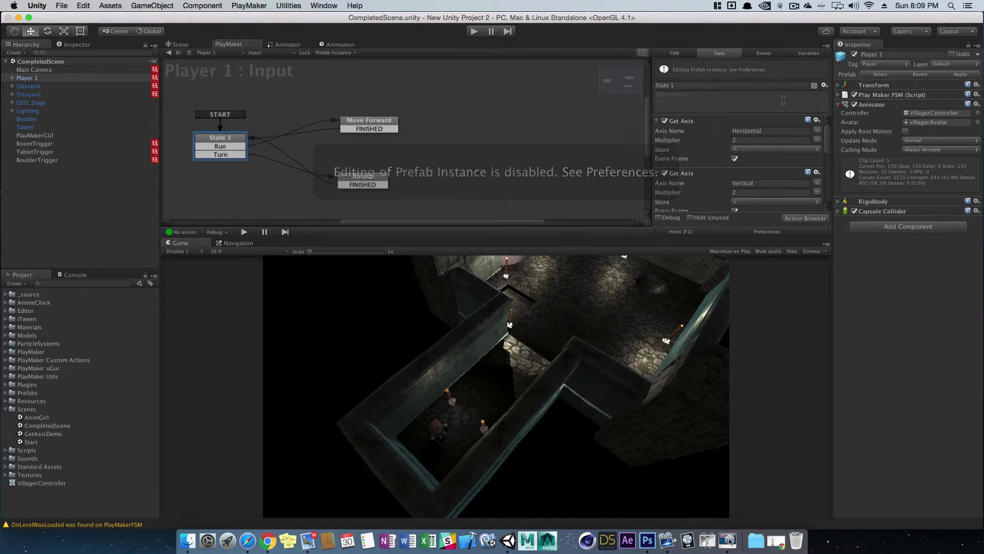
- Review the details of the h and v float variables in Player 1's Input FSM
{"action": "left_click", "coordinate": [808, 54]}
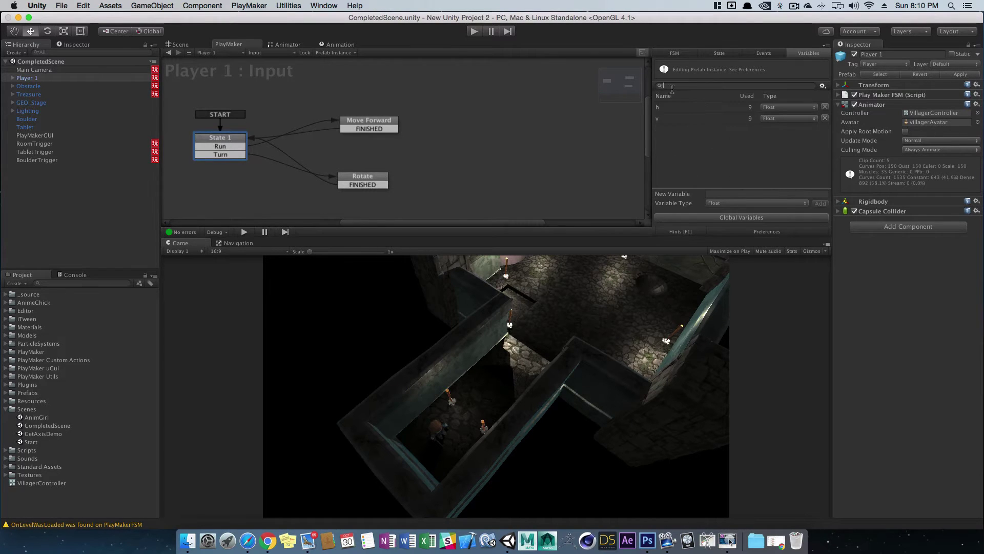
{"action": "left_click", "coordinate": [665, 108]}
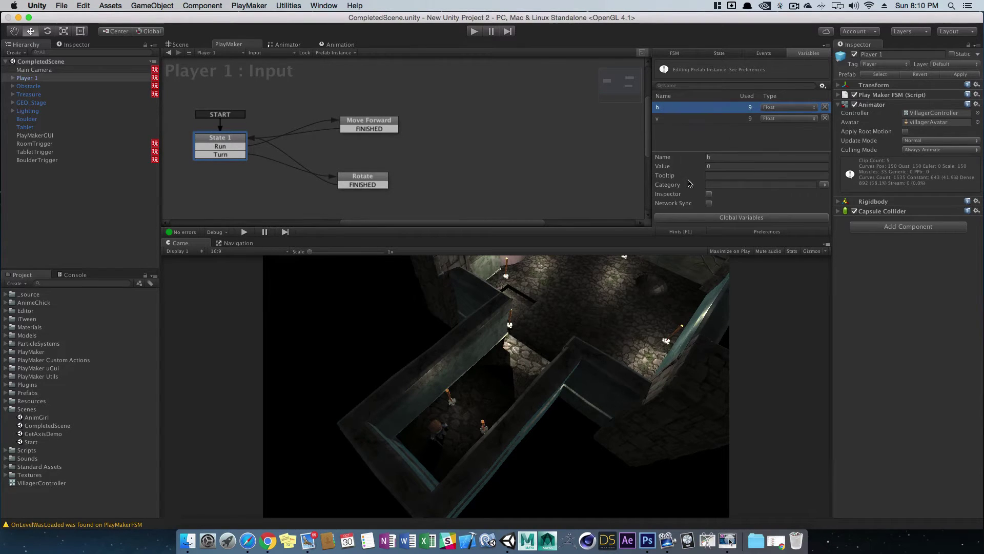
{"action": "left_click", "coordinate": [682, 120]}
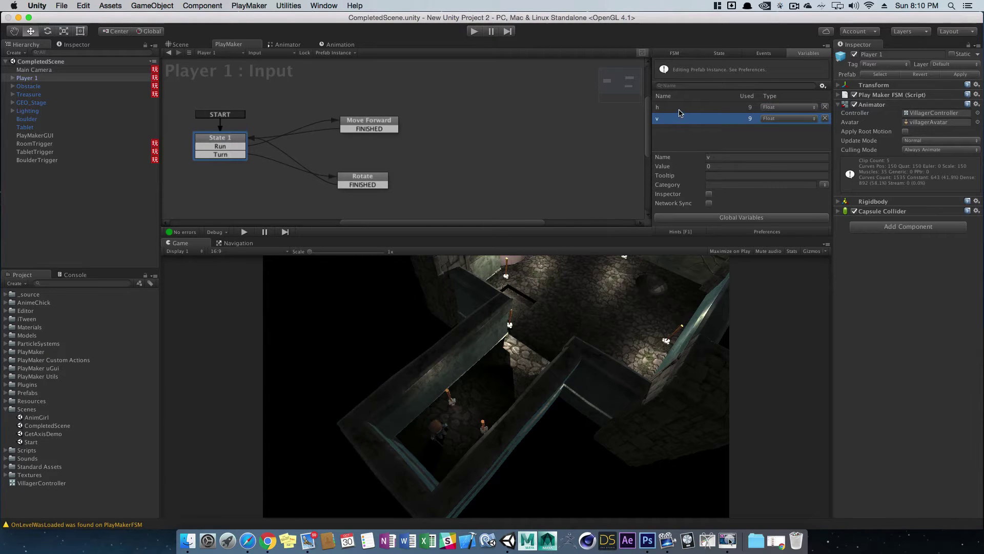
{"action": "left_click", "coordinate": [679, 108]}
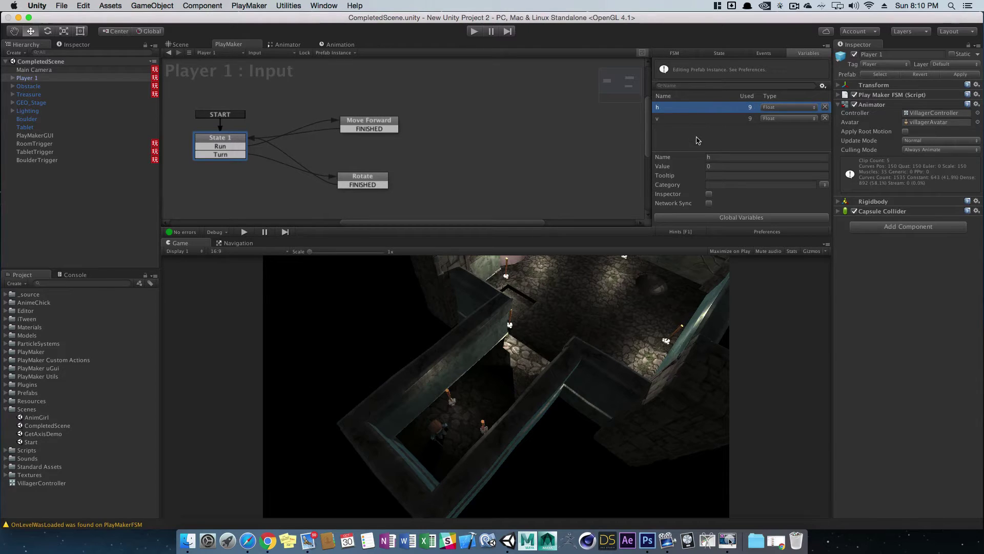
{"action": "left_click", "coordinate": [668, 120]}
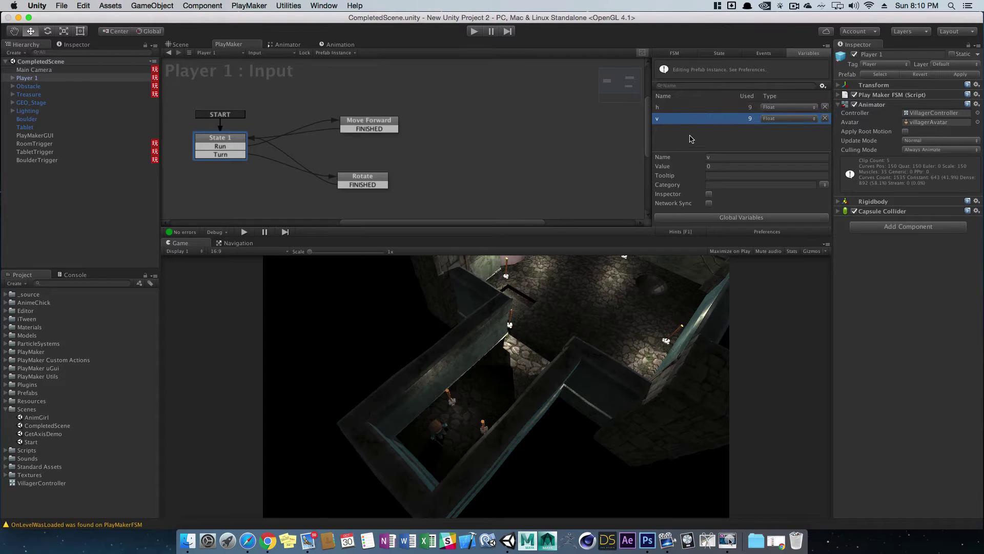
- Remove the disabled Rotate and Translate actions from State 1 of Player 1's Input FSM
{"action": "left_click", "coordinate": [719, 55]}
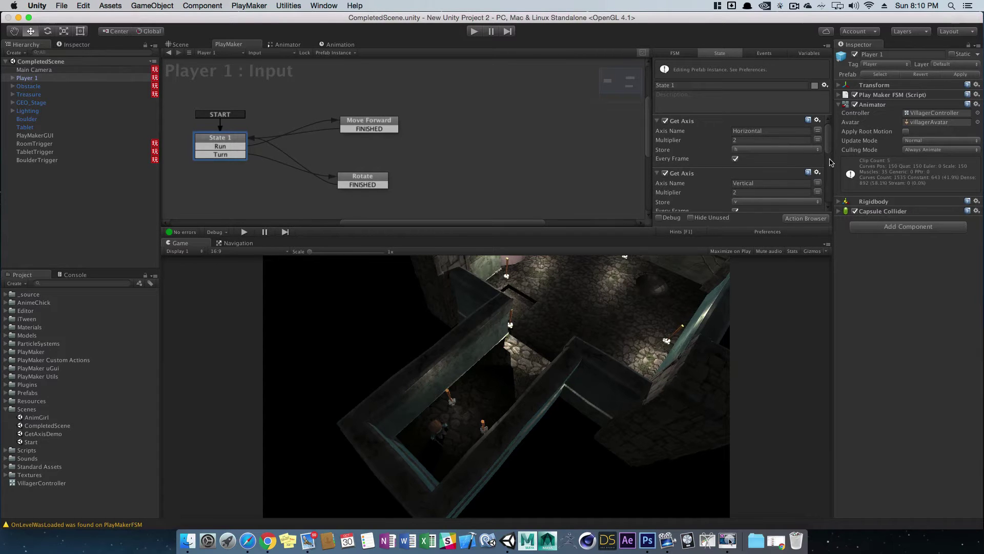
{"action": "left_click_drag", "start_coordinate": [831, 150], "coordinate": [829, 156]}
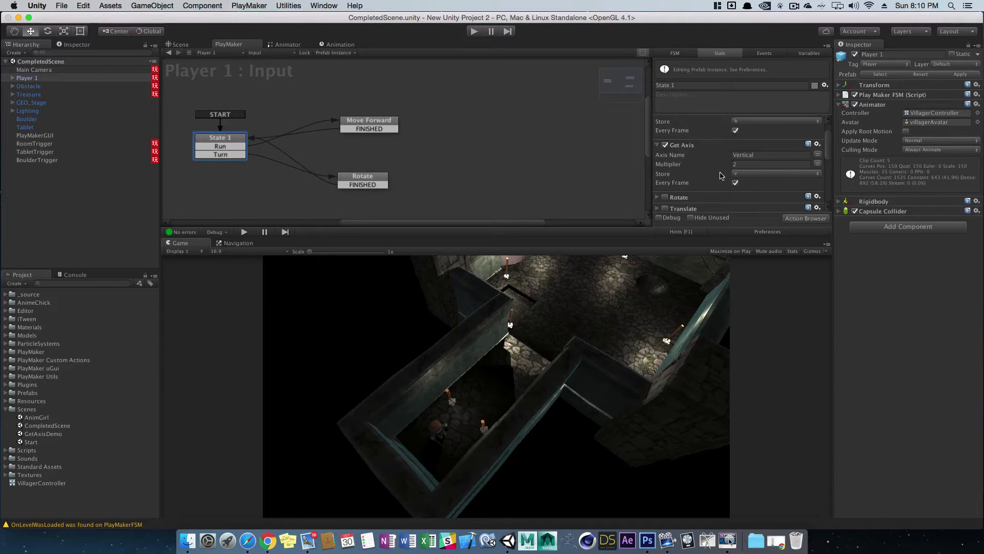
{"action": "right_click", "coordinate": [676, 204]}
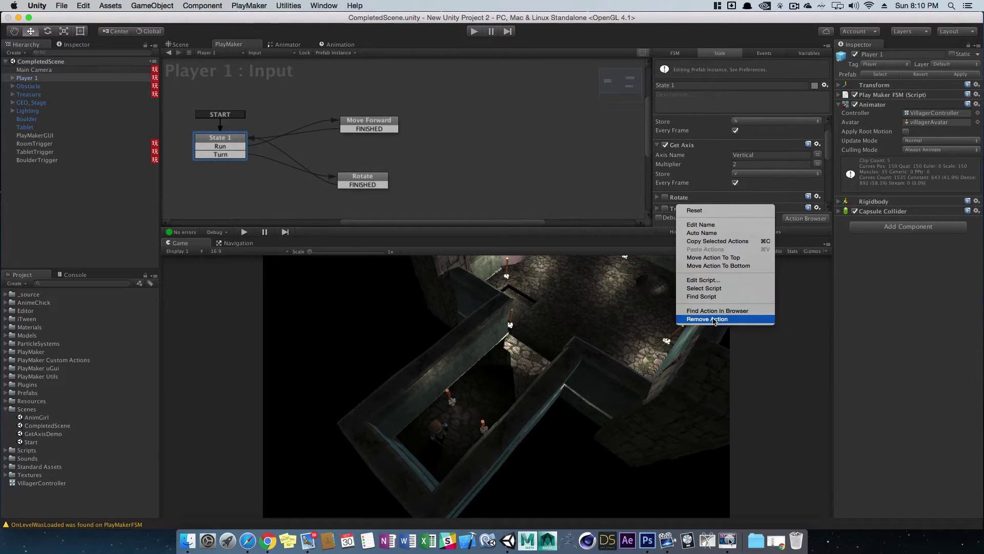
{"action": "left_click", "coordinate": [714, 318]}
{"action": "right_click", "coordinate": [685, 205]}
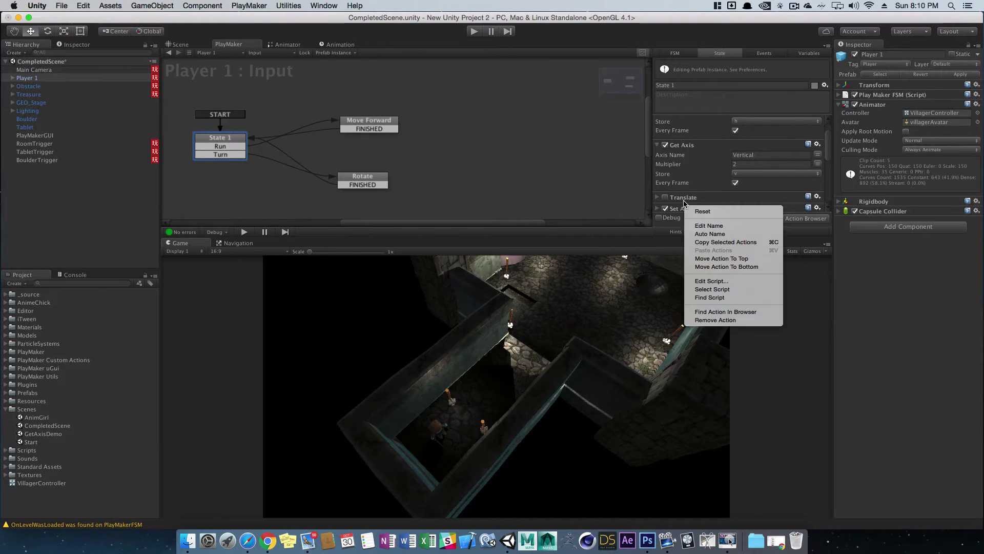
{"action": "left_click", "coordinate": [720, 320]}
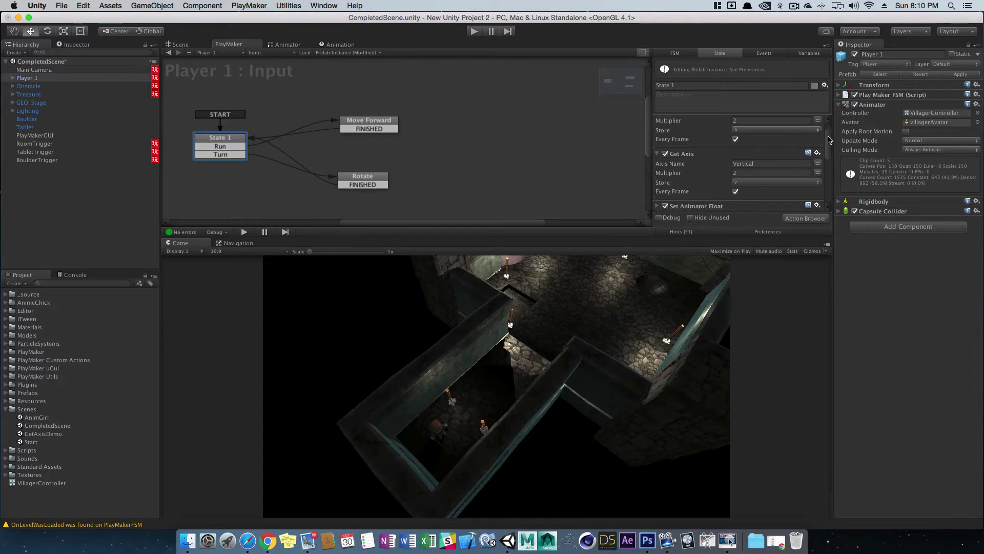
- Examine the settings of the Get Axis, Set Animator Float and Float Compare actions in State 1
{"action": "scroll", "coordinate": [828, 144], "scroll_direction": "down", "scroll_amount": 1}
{"action": "scroll", "coordinate": [825, 141], "scroll_direction": "up", "scroll_amount": 3}
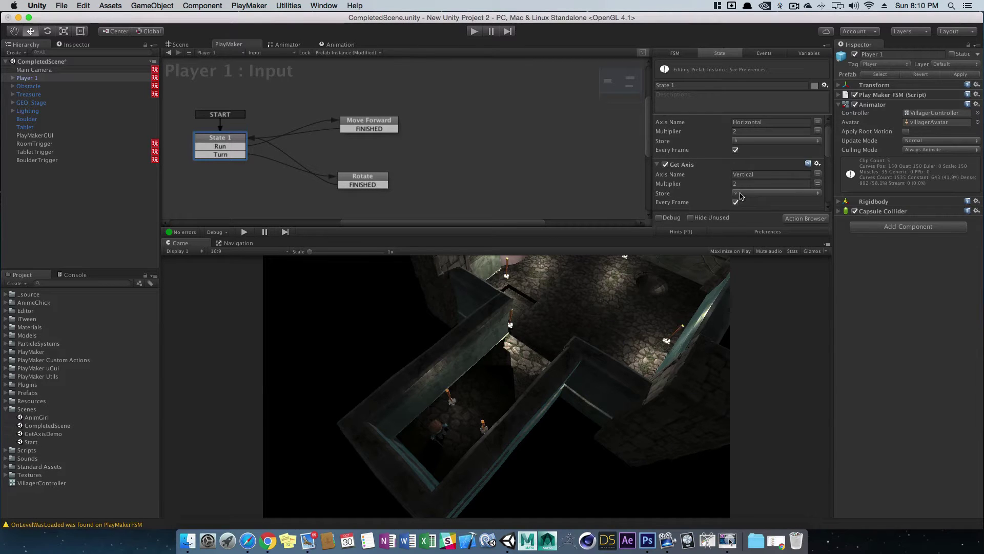
{"action": "scroll", "coordinate": [829, 144], "scroll_direction": "down", "scroll_amount": 5}
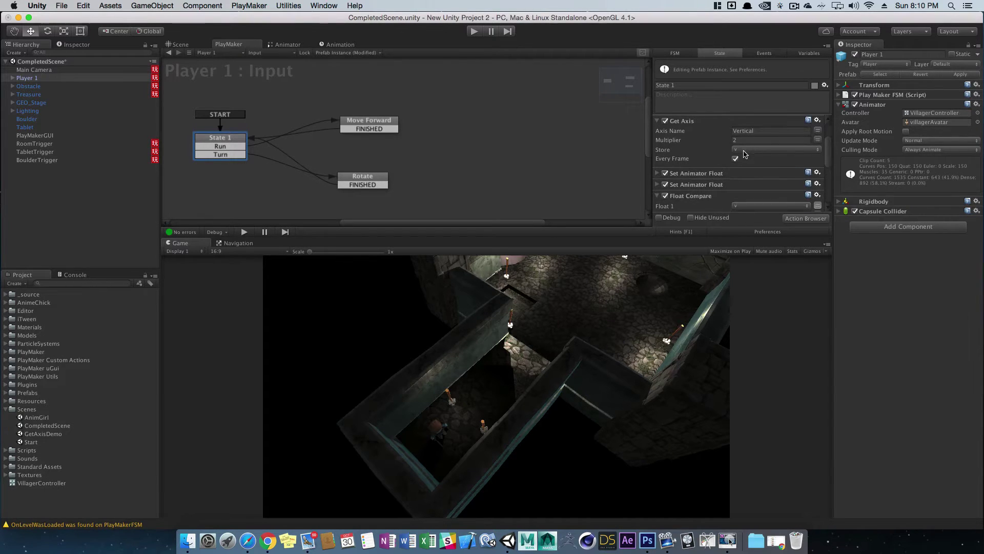
{"action": "scroll", "coordinate": [834, 155], "scroll_direction": "down", "scroll_amount": 5}
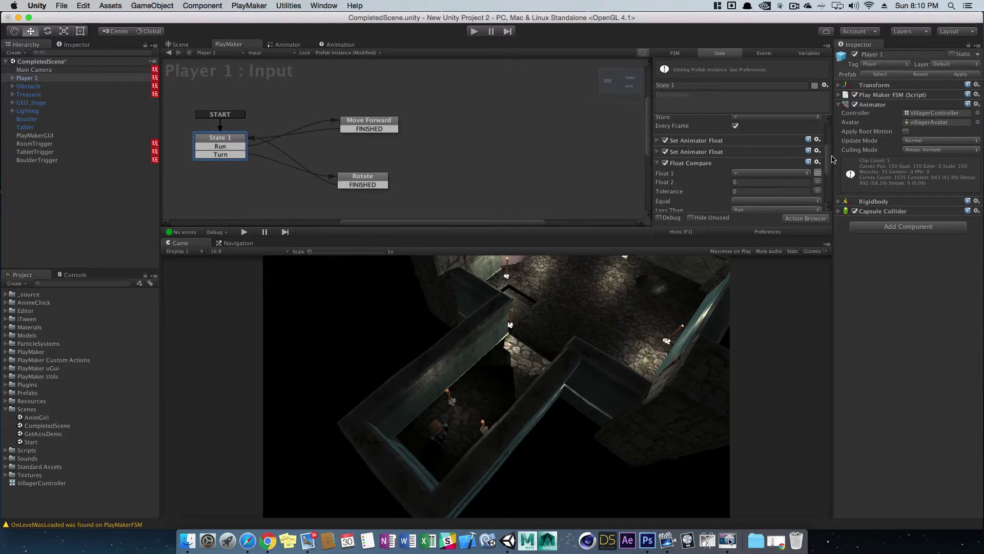
{"action": "scroll", "coordinate": [833, 163], "scroll_direction": "down", "scroll_amount": 1}
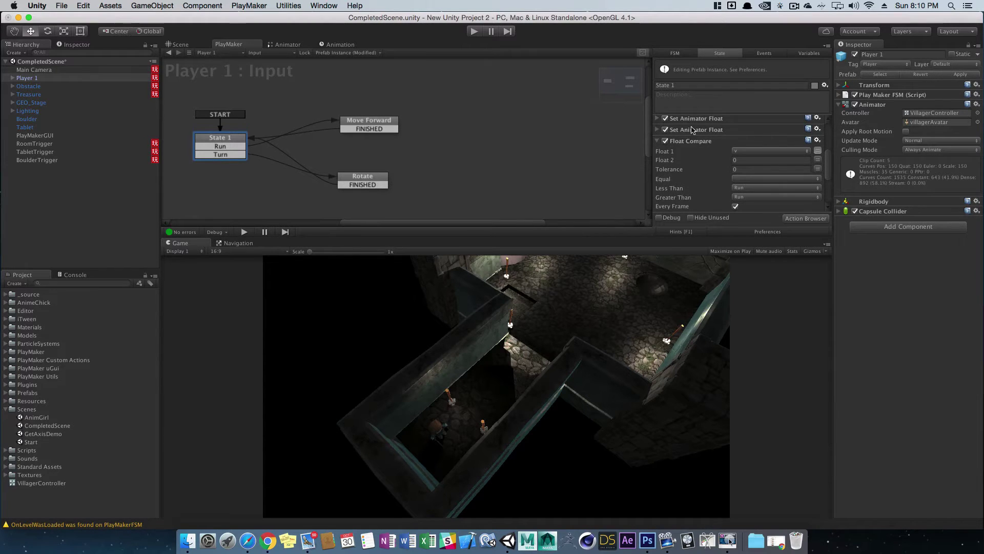
{"action": "scroll", "coordinate": [829, 163], "scroll_direction": "down", "scroll_amount": 2}
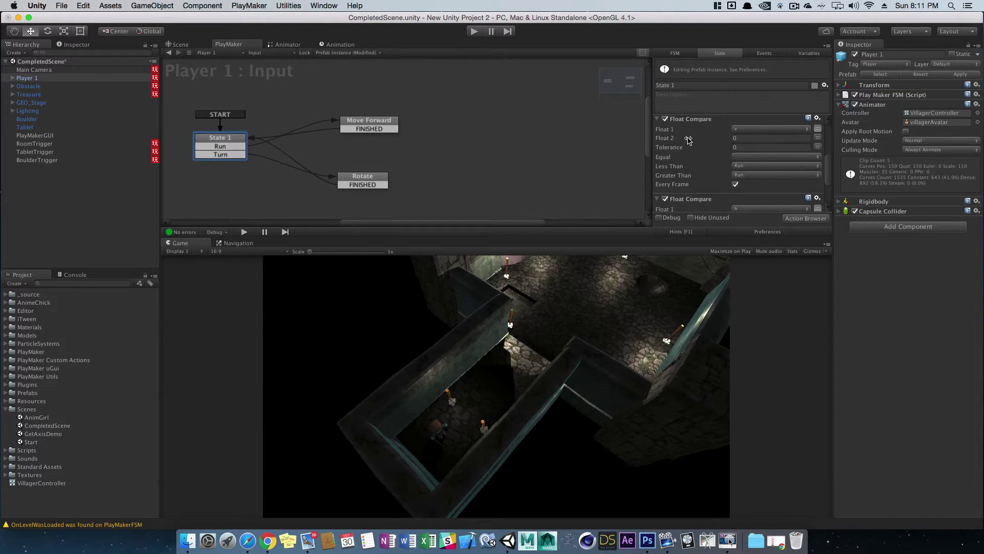
- Open the Float Compare action's online reference and read the descriptions of its Float 1 and Float 2 parameters
{"action": "left_click", "coordinate": [808, 119]}
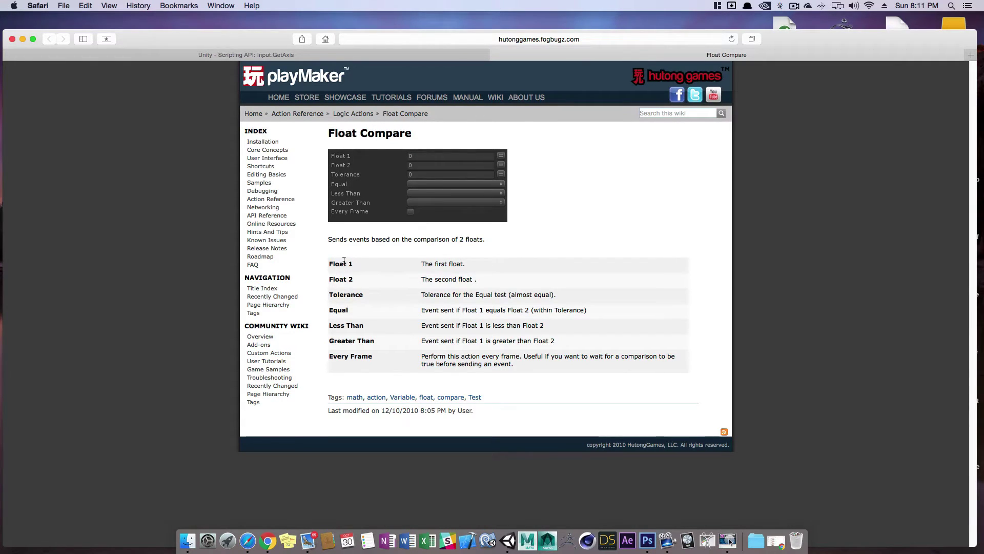
{"action": "left_click_drag", "start_coordinate": [422, 263], "coordinate": [503, 280]}
{"action": "left_click", "coordinate": [337, 277]}
{"action": "left_click", "coordinate": [507, 287]}
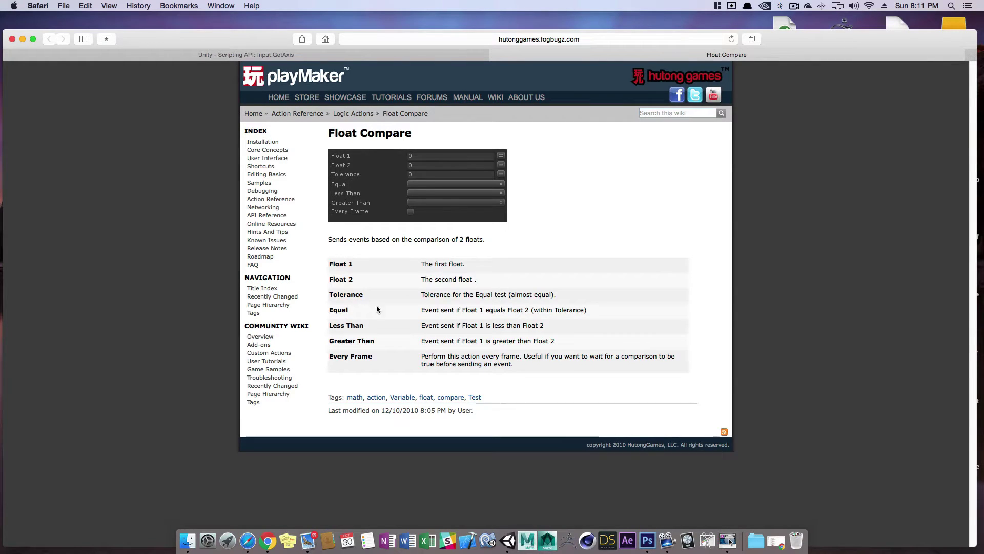
{"action": "left_click_drag", "start_coordinate": [421, 281], "coordinate": [477, 281]}
{"action": "left_click", "coordinate": [410, 330]}
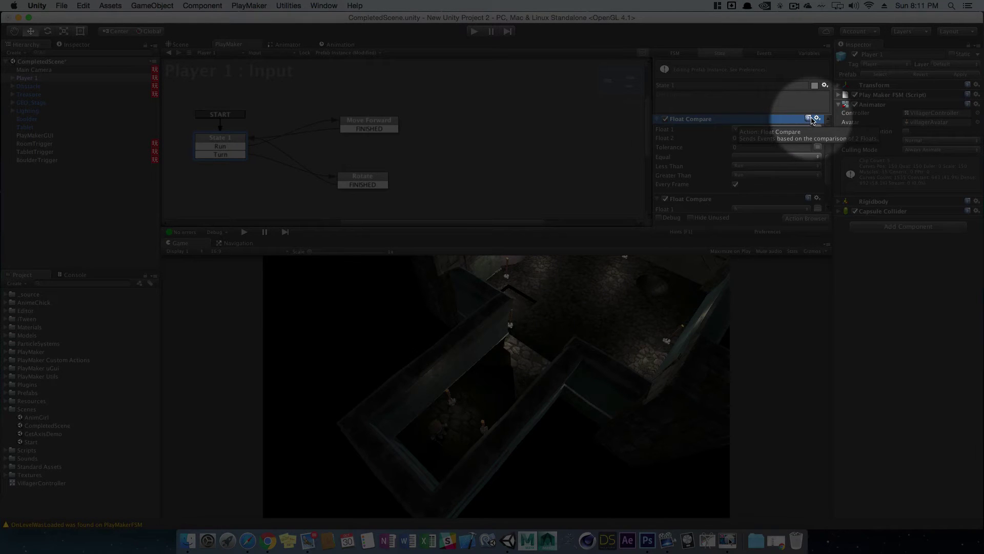
- Review the first Float Compare's settings in State 1 and follow its Run transition to the Move Forward state
{"action": "scroll", "coordinate": [679, 136], "scroll_direction": "up", "scroll_amount": 2}
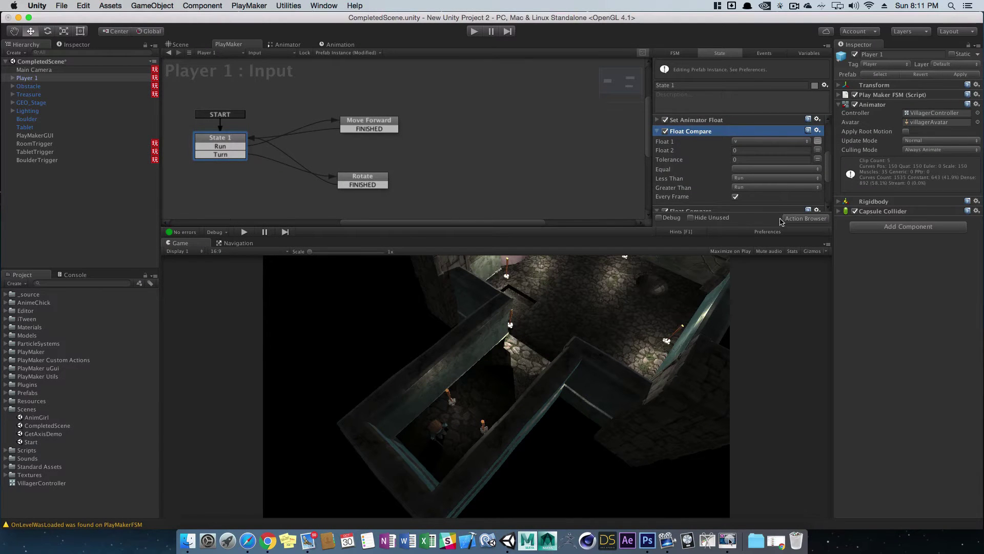
{"action": "left_click", "coordinate": [734, 196]}
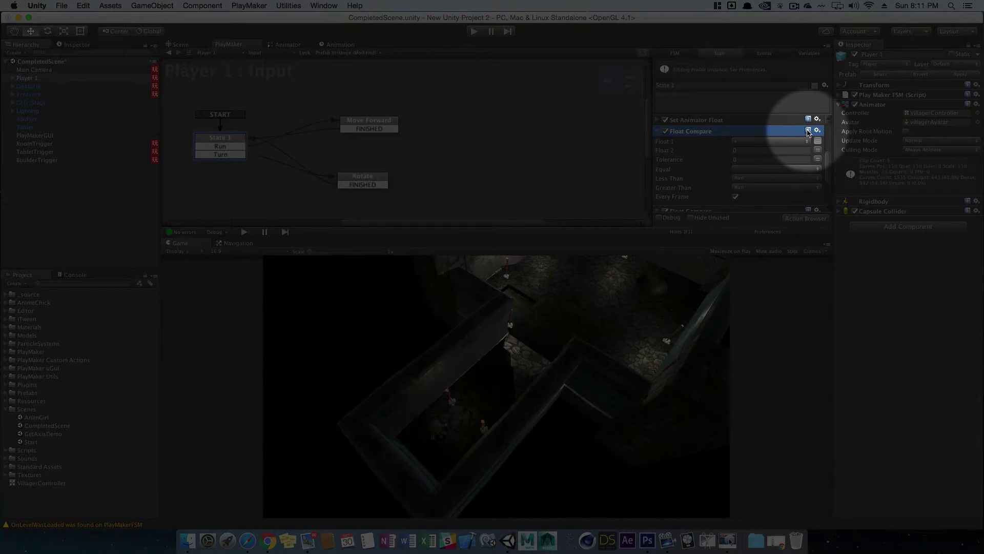
{"action": "mouse_move", "coordinate": [809, 132]}
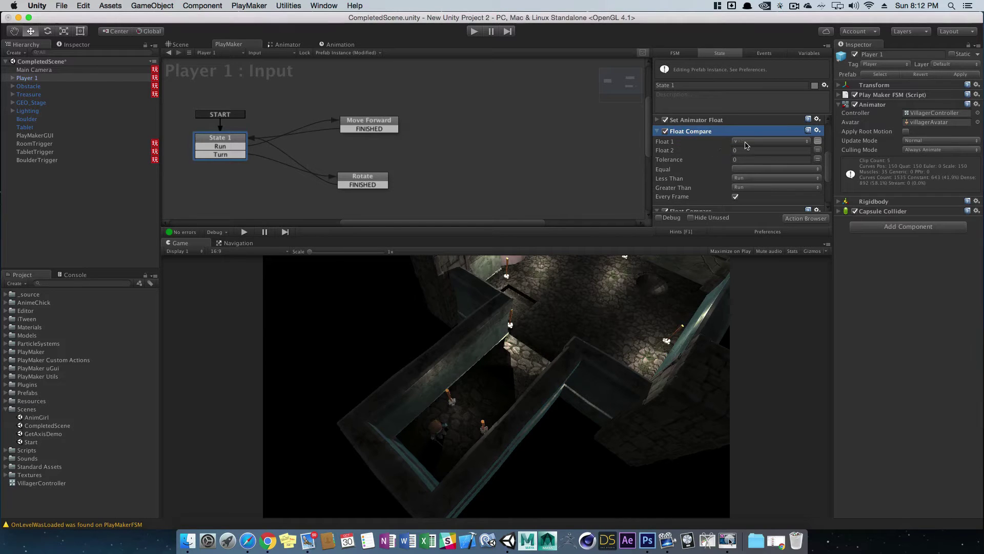
{"action": "left_click", "coordinate": [238, 147]}
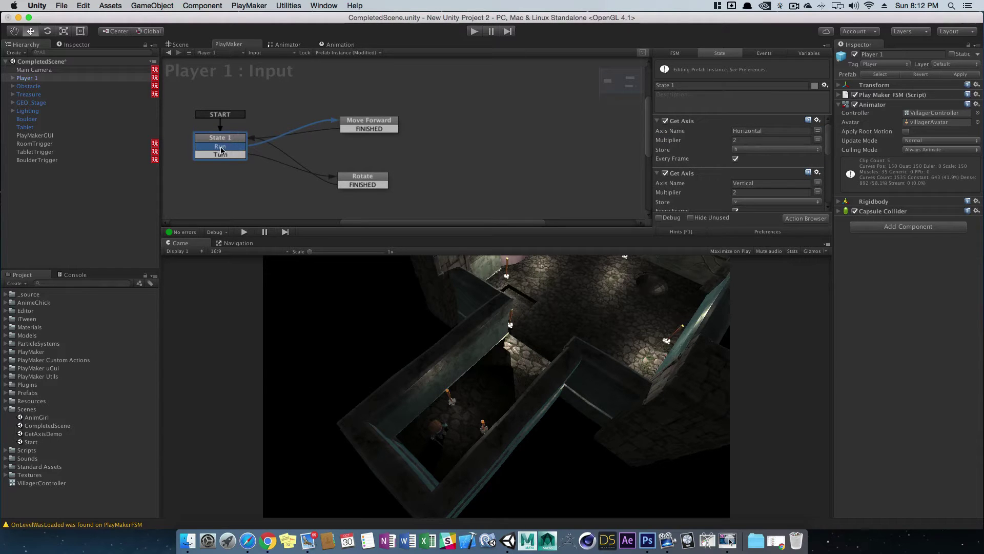
{"action": "left_click", "coordinate": [370, 121]}
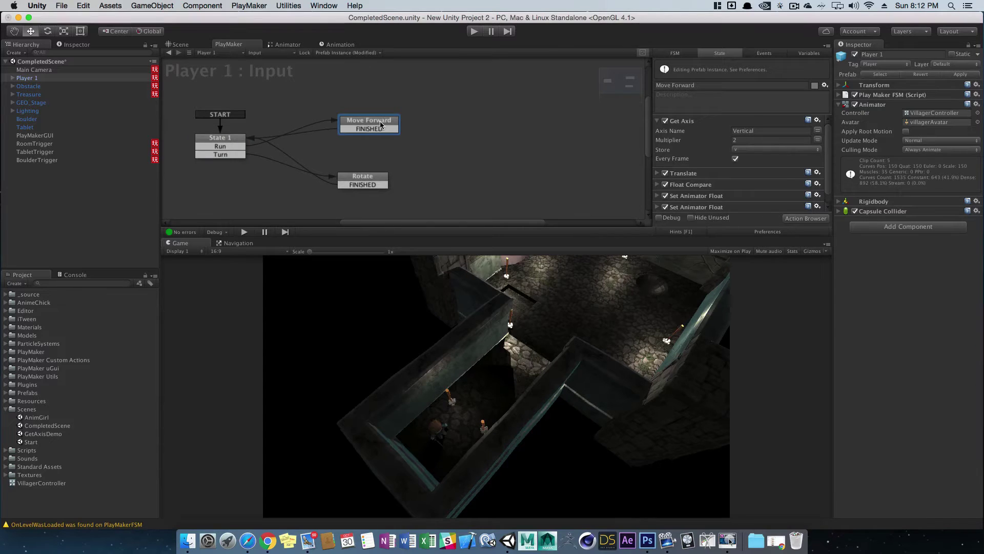
- Compare the action lists of State 1, Move Forward and Rotate in Player 1's Input FSM
{"action": "left_click", "coordinate": [233, 137]}
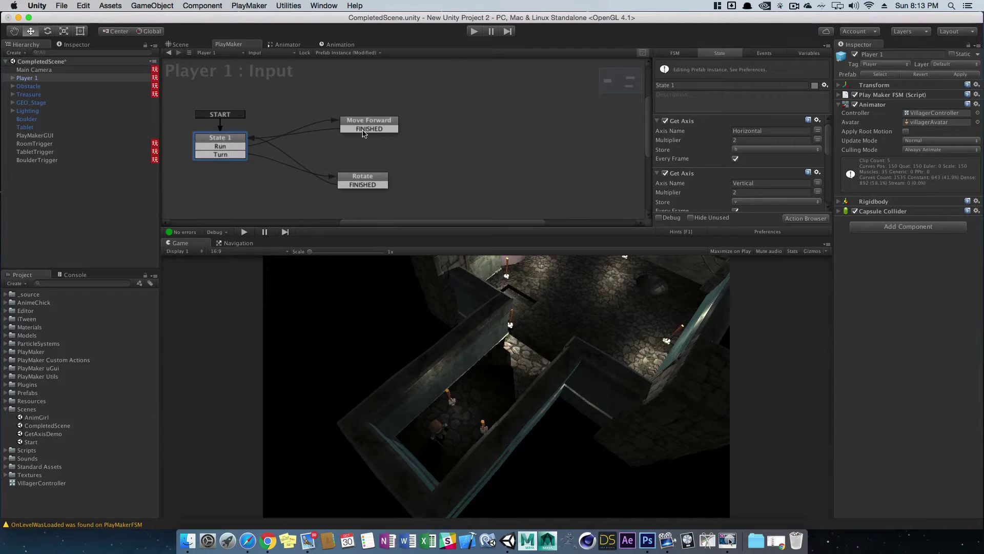
{"action": "left_click", "coordinate": [380, 124]}
{"action": "left_click", "coordinate": [368, 181]}
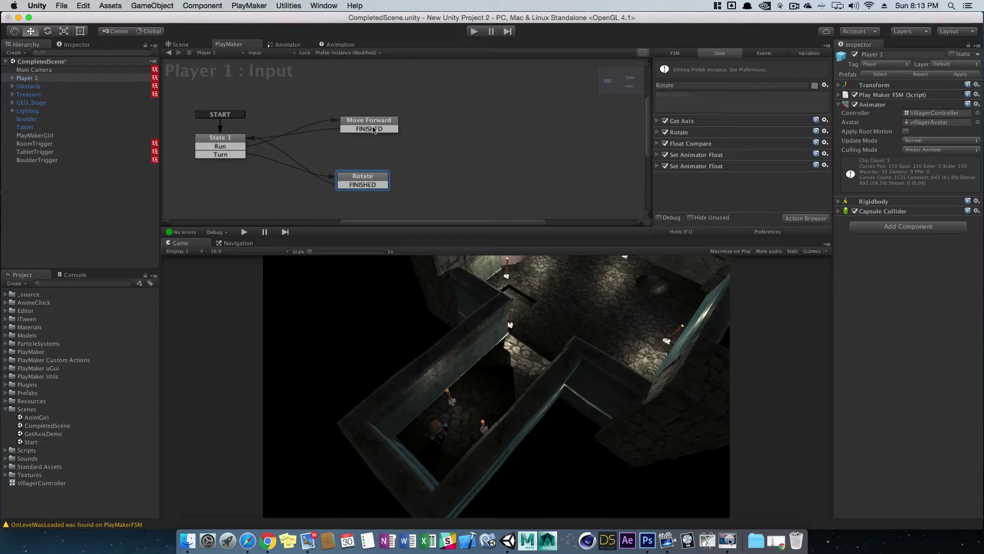
{"action": "left_click", "coordinate": [373, 124]}
{"action": "left_click", "coordinate": [222, 137]}
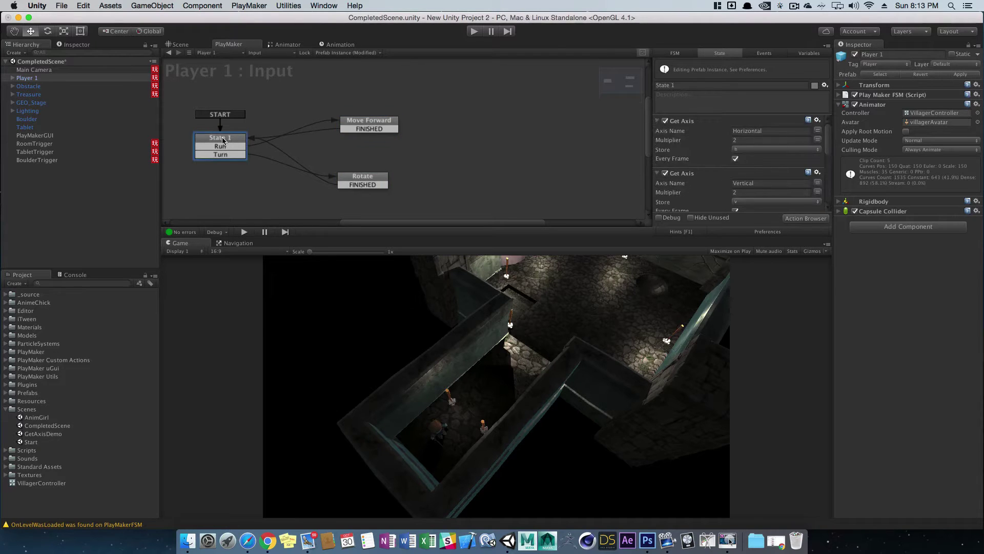
{"action": "scroll", "coordinate": [738, 176], "scroll_direction": "down", "scroll_amount": 2}
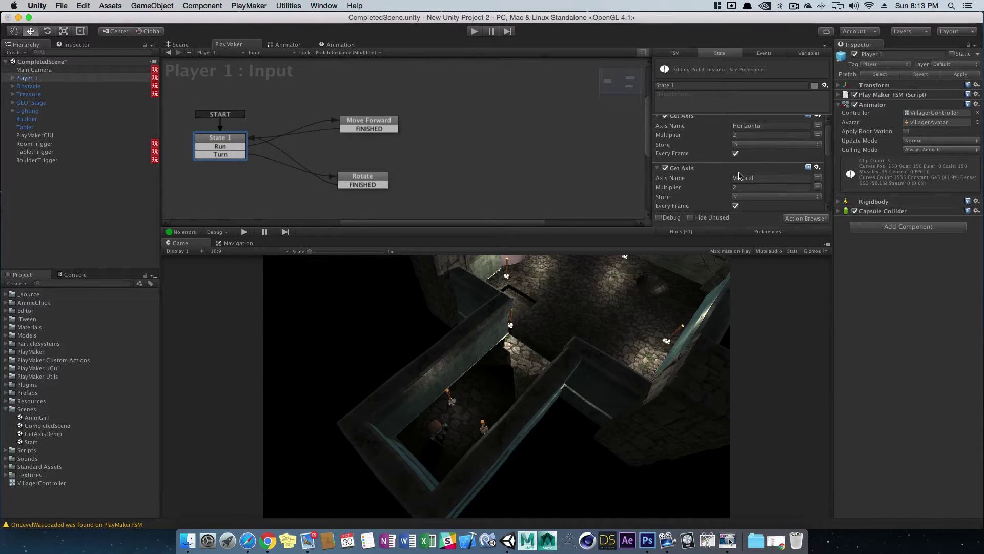
{"action": "scroll", "coordinate": [712, 164], "scroll_direction": "up", "scroll_amount": 2}
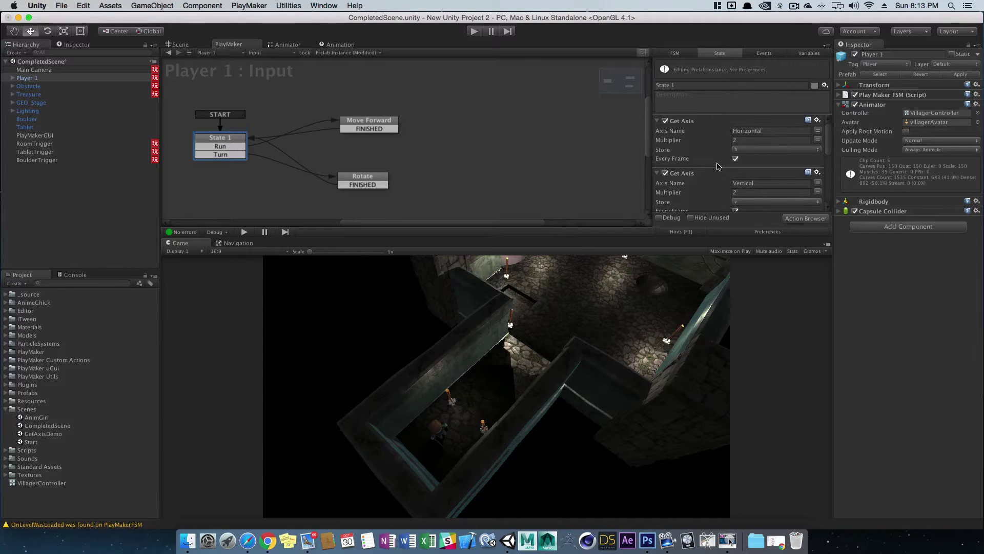
- Locate the Translate action in the Move Forward state and the Rotate action in the Rotate state
{"action": "left_click", "coordinate": [357, 121]}
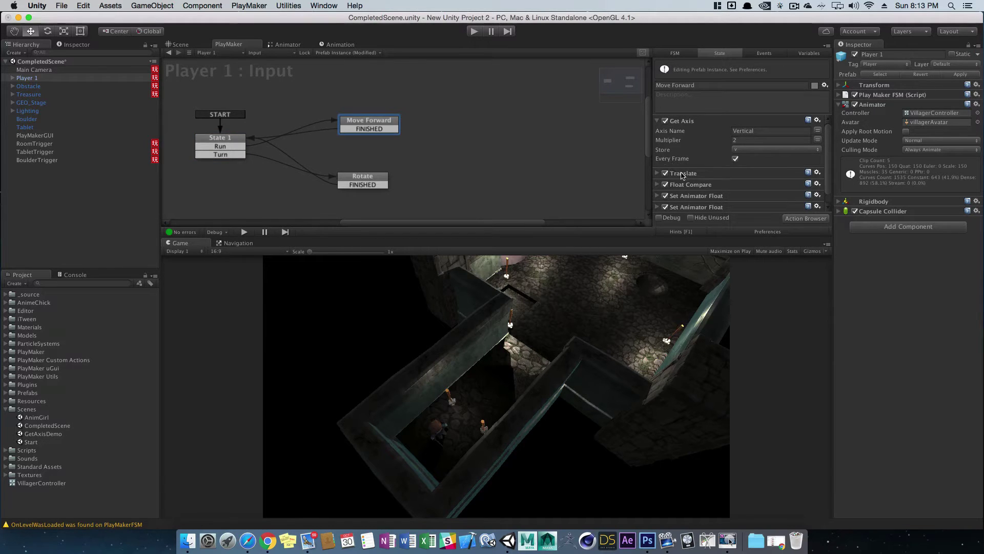
{"action": "left_click", "coordinate": [382, 181]}
{"action": "left_click", "coordinate": [685, 134]}
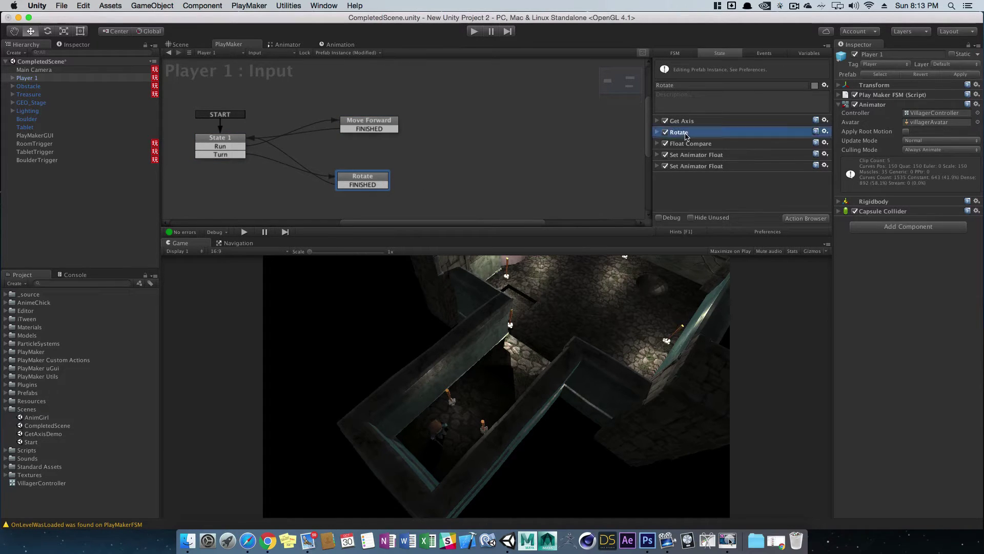
{"action": "left_click", "coordinate": [374, 123]}
{"action": "left_click", "coordinate": [699, 174]}
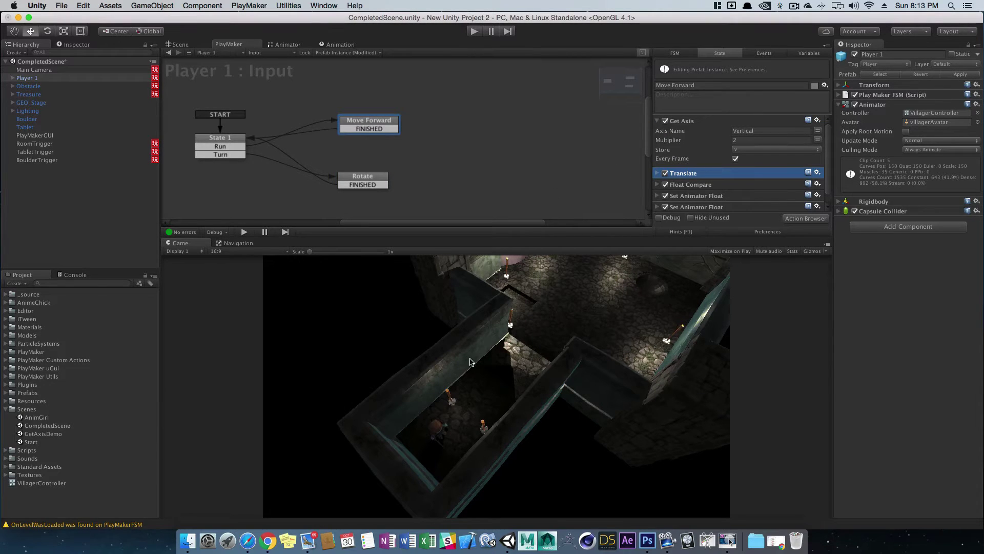
- Examine State 1's horizontal Get Axis settings, including its axis name and store variable, and the Float Compare events
{"action": "left_click", "coordinate": [234, 139]}
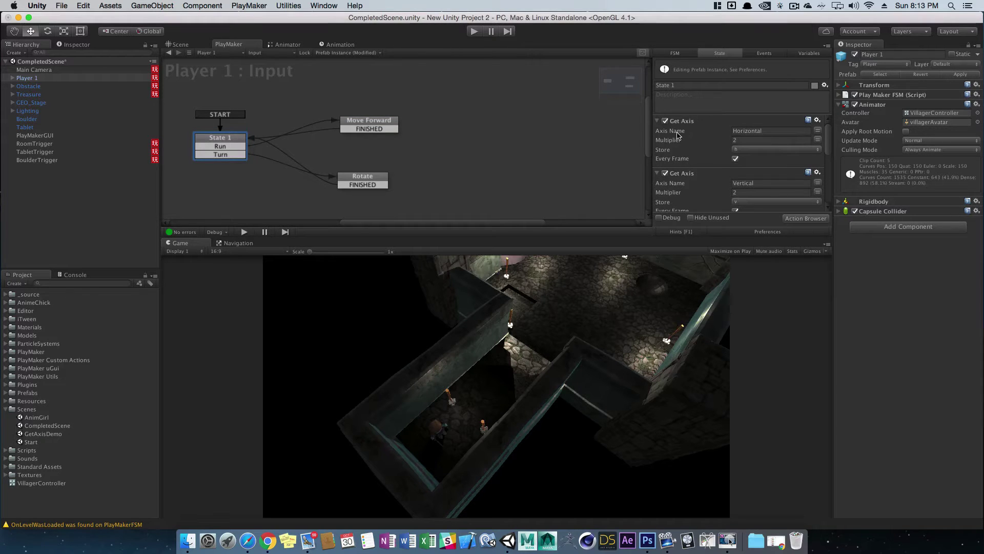
{"action": "left_click", "coordinate": [772, 131]}
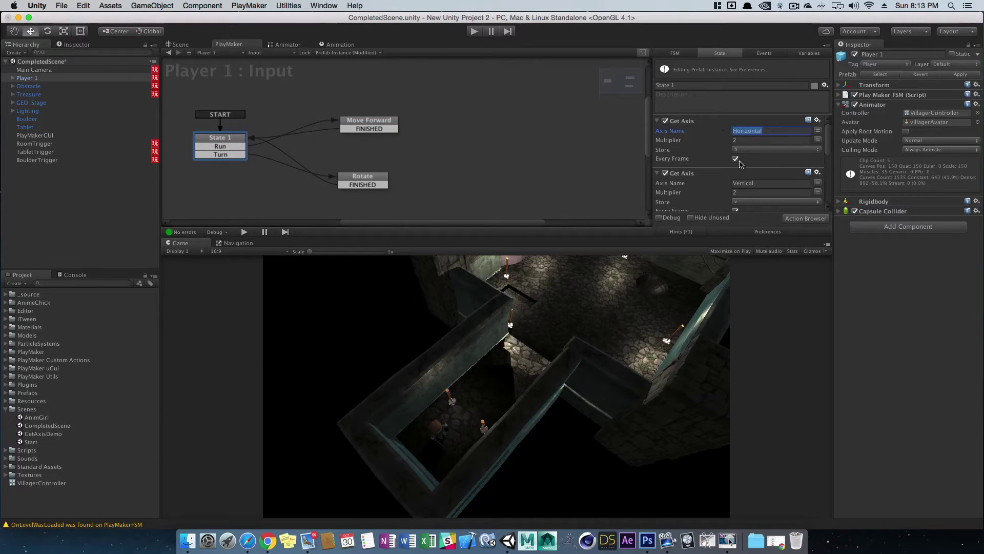
{"action": "left_click", "coordinate": [746, 150]}
{"action": "left_click", "coordinate": [747, 154]}
{"action": "scroll", "coordinate": [820, 146], "scroll_direction": "down", "scroll_amount": 4}
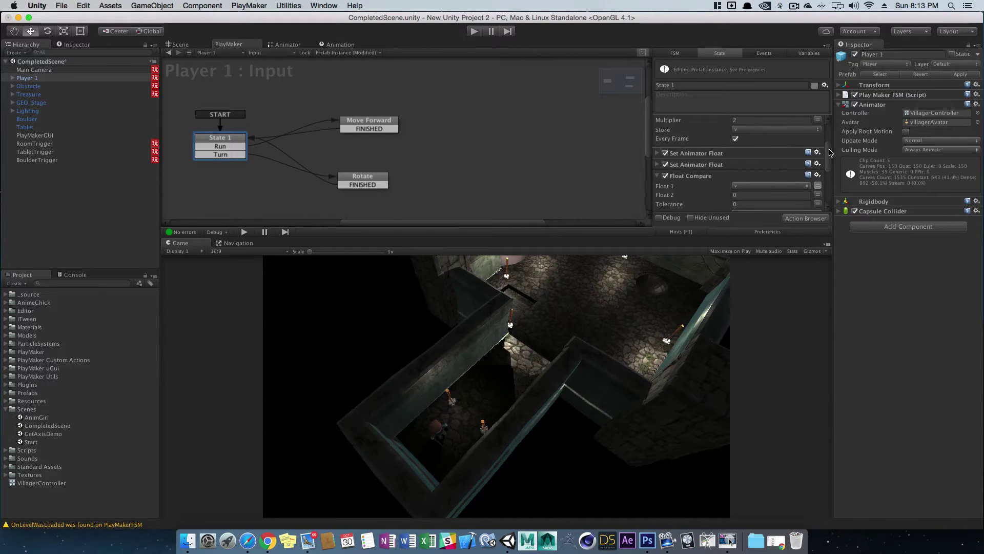
{"action": "left_click_drag", "start_coordinate": [831, 152], "coordinate": [830, 163]}
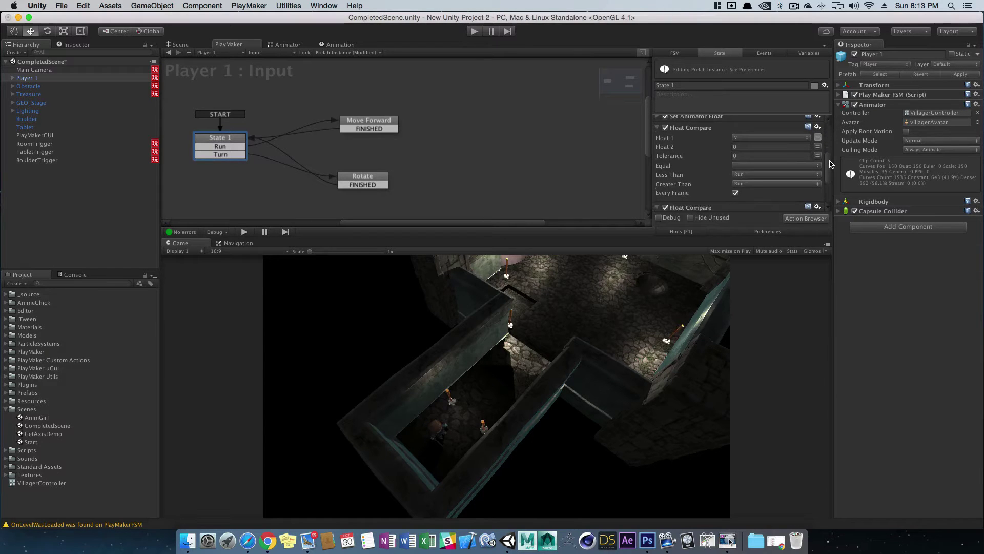
- Trace State 1's Run transition to Move Forward and its Turn transition to Rotate
{"action": "left_click", "coordinate": [220, 146]}
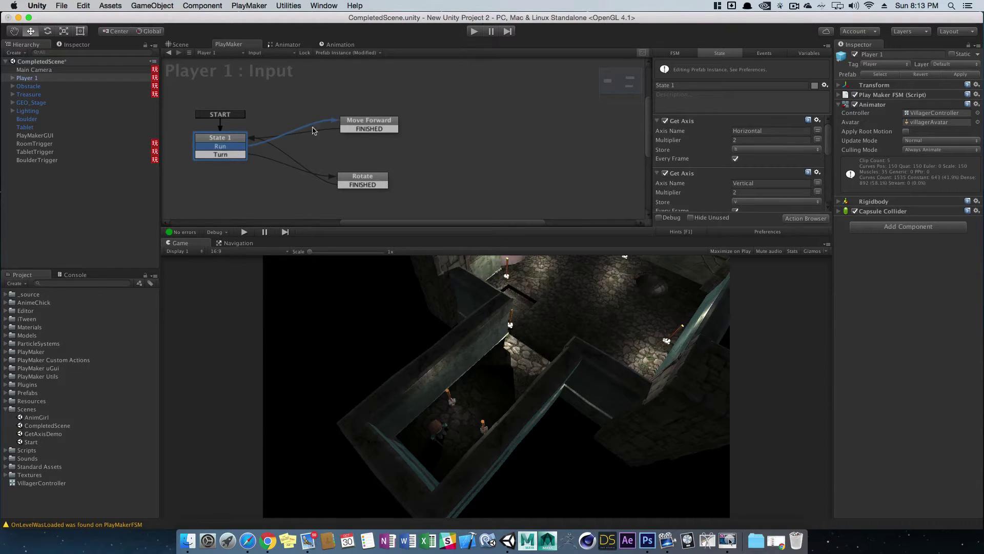
{"action": "left_click", "coordinate": [244, 155]}
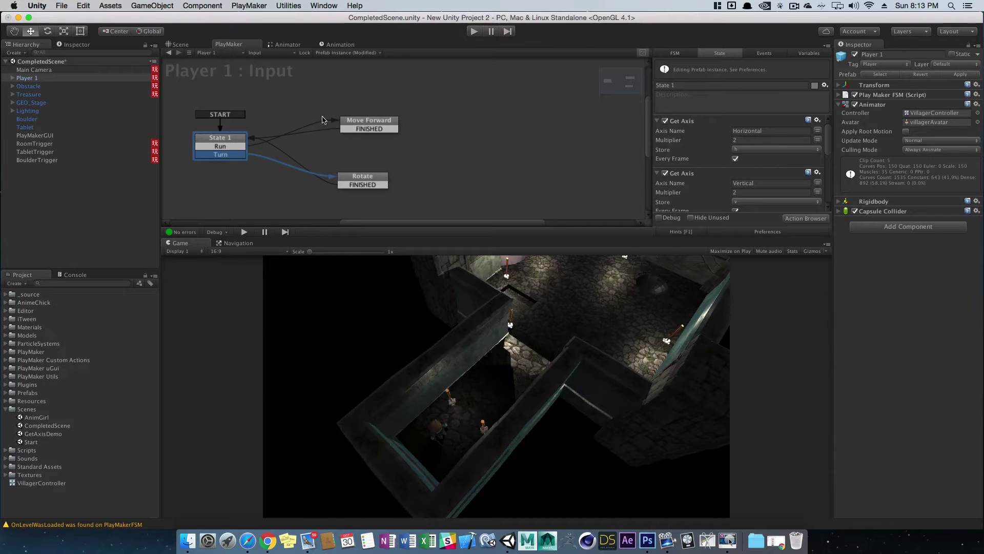
{"action": "left_click", "coordinate": [231, 139]}
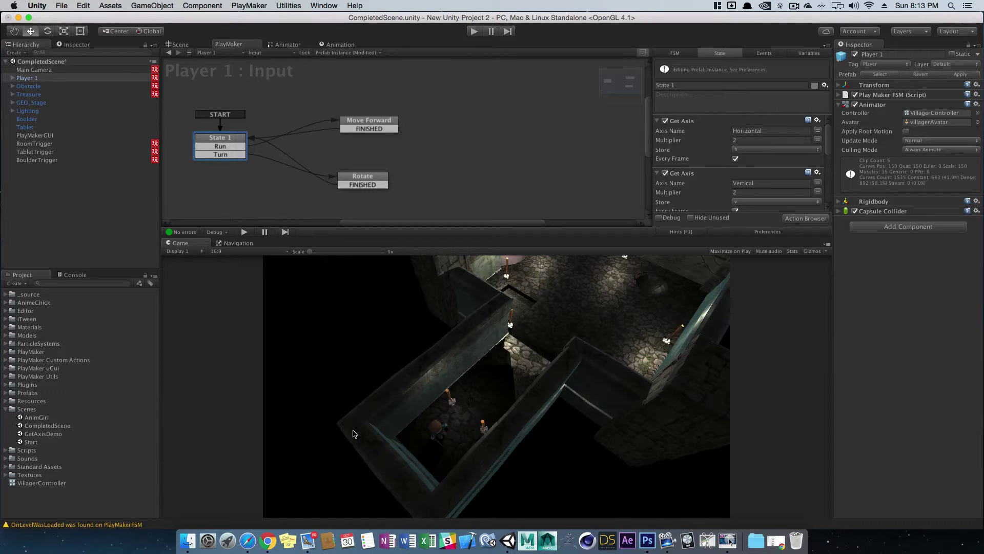
- Create a new scene, discarding the unsaved changes to CompletedScene
{"action": "left_click", "coordinate": [62, 5]}
{"action": "left_click", "coordinate": [71, 17]}
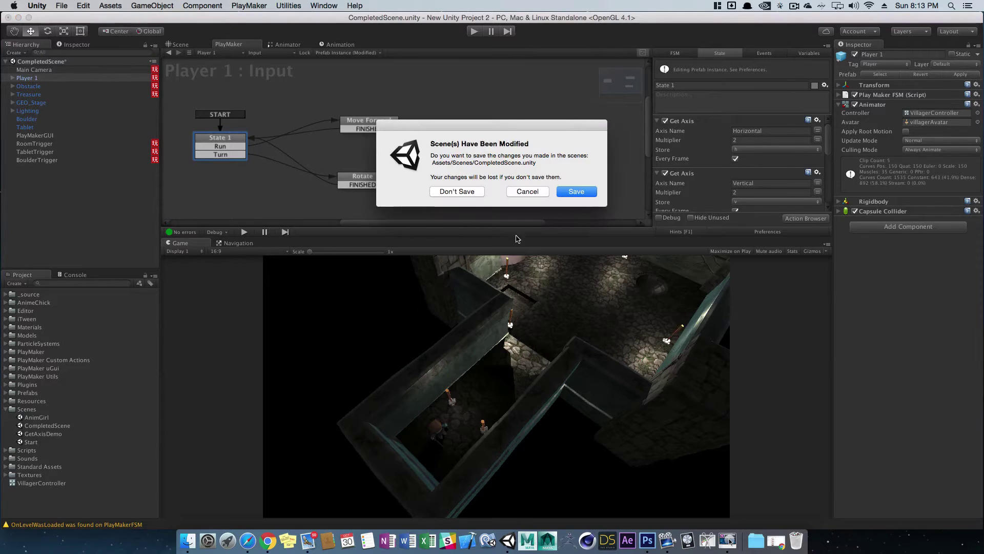
{"action": "left_click", "coordinate": [467, 192]}
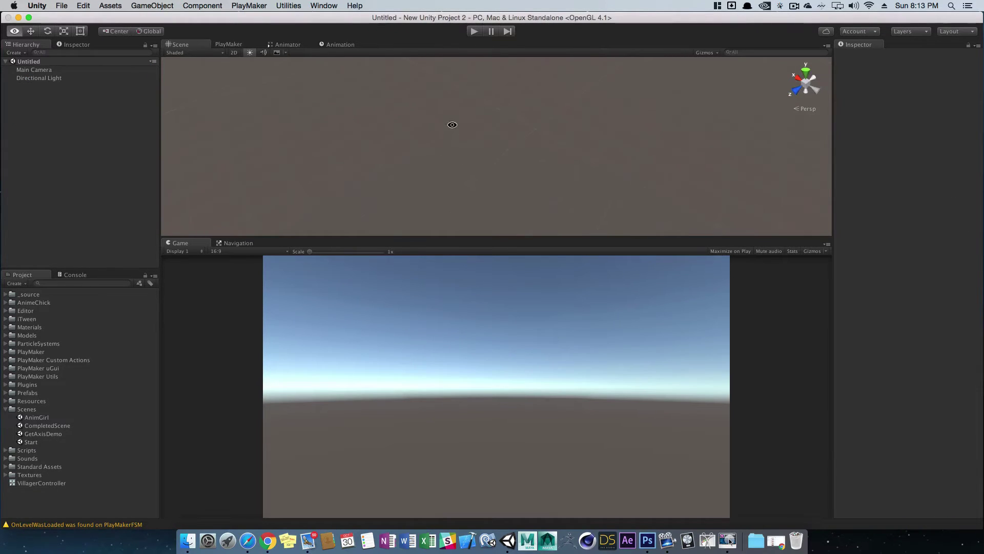
- Add a plane to the new scene and scale it up uniformly into a large ground surface
{"action": "left_click", "coordinate": [153, 6]}
{"action": "mouse_move", "coordinate": [215, 37]}
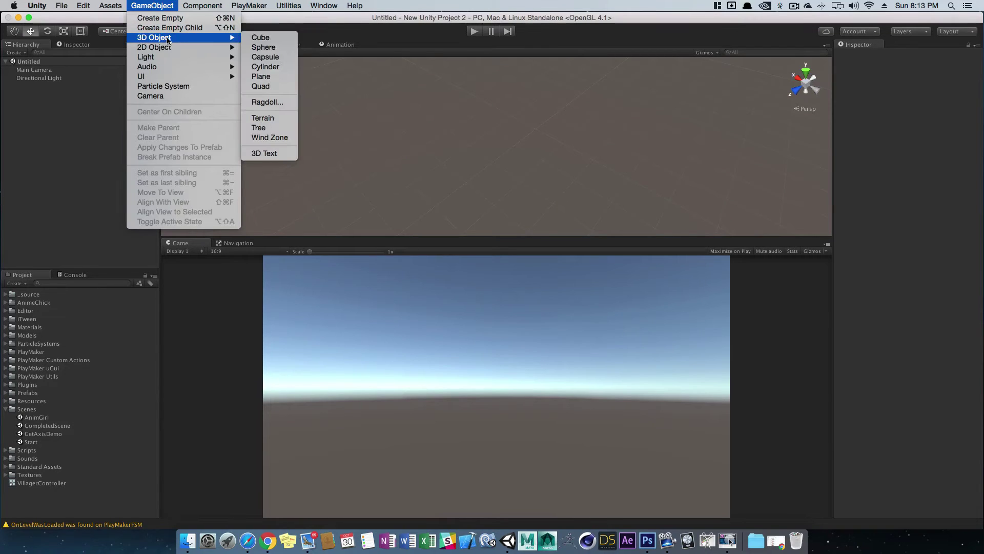
{"action": "left_click", "coordinate": [270, 76]}
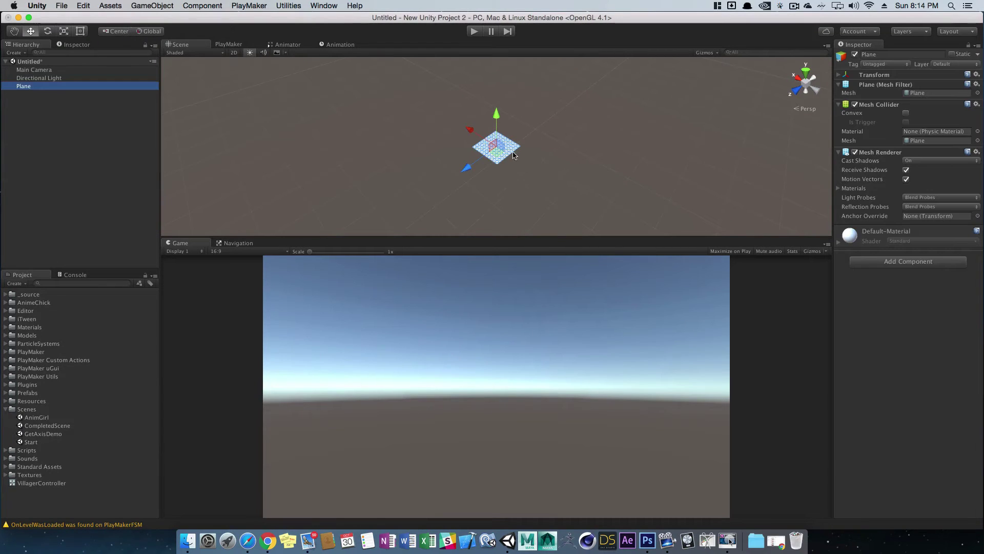
{"action": "key", "text": "r"}
{"action": "left_click_drag", "start_coordinate": [493, 153], "coordinate": [693, 140]}
{"action": "left_click", "coordinate": [693, 140]}
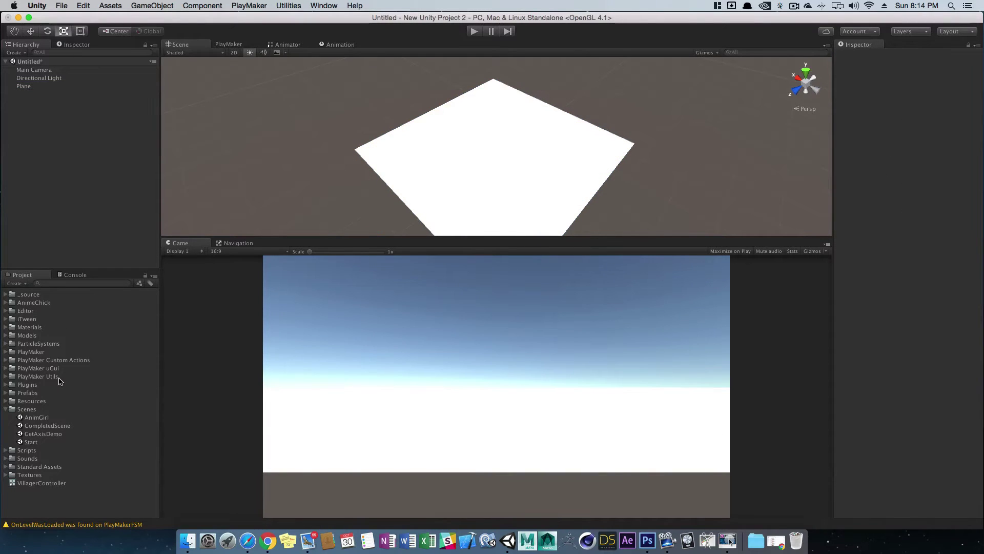
- Apply the cliff_d1 material from the Materials folder to the plane
{"action": "left_click", "coordinate": [461, 170]}
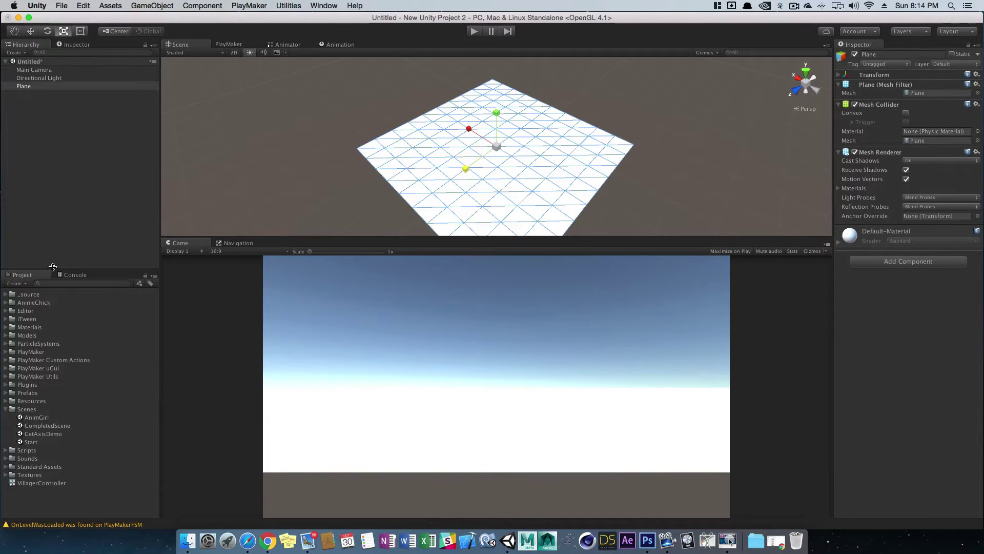
{"action": "left_click", "coordinate": [20, 328]}
{"action": "left_click", "coordinate": [5, 327]}
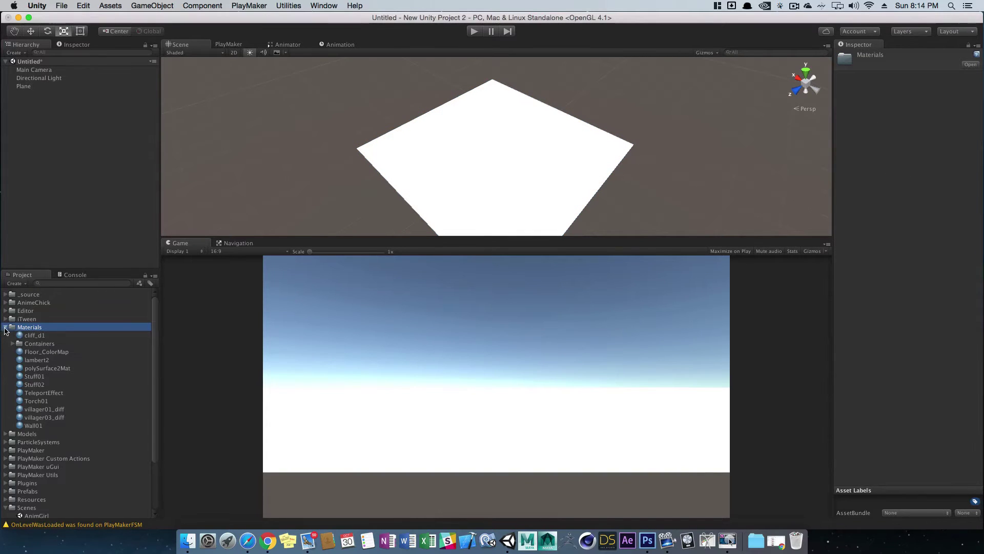
{"action": "left_click", "coordinate": [5, 327]}
{"action": "left_click", "coordinate": [5, 327]}
{"action": "key", "text": "Down"}
{"action": "left_click_drag", "start_coordinate": [70, 333], "coordinate": [554, 191]}
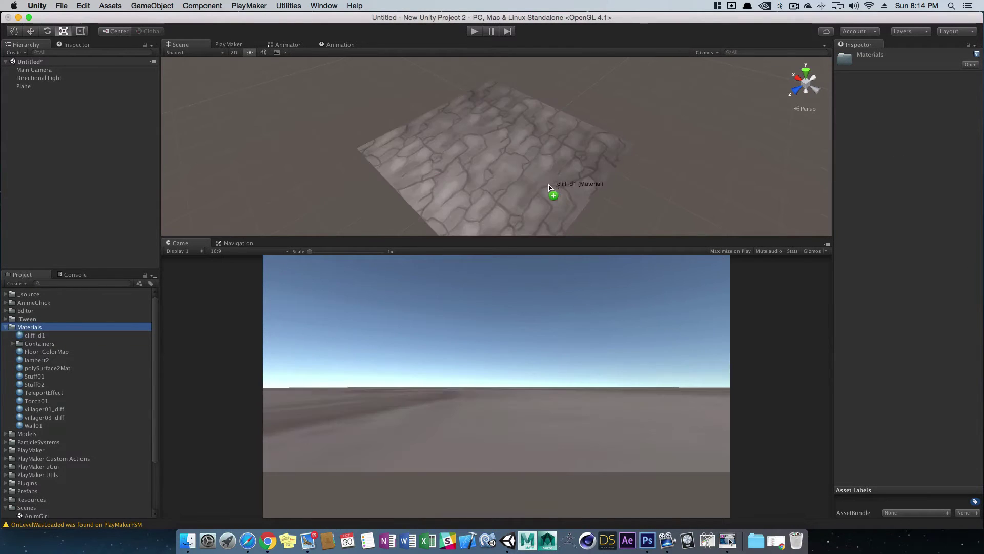
- Align the Main Camera with a low, close scene view looking across the plane
{"action": "right_click_drag", "start_coordinate": [501, 185], "coordinate": [558, 132], "text": "alt"}
{"action": "scroll", "coordinate": [481, 138], "scroll_direction": "up", "scroll_amount": 3}
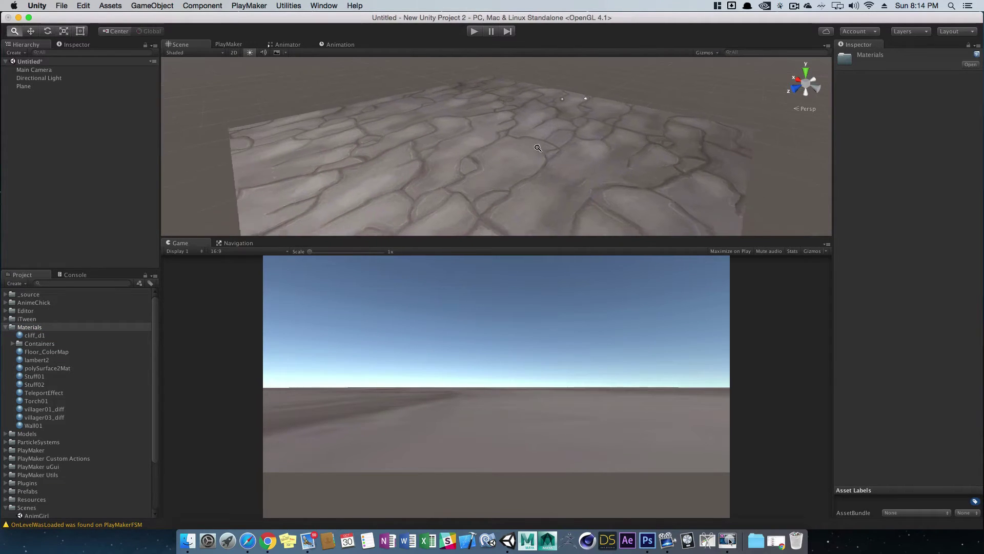
{"action": "left_click", "coordinate": [110, 5]}
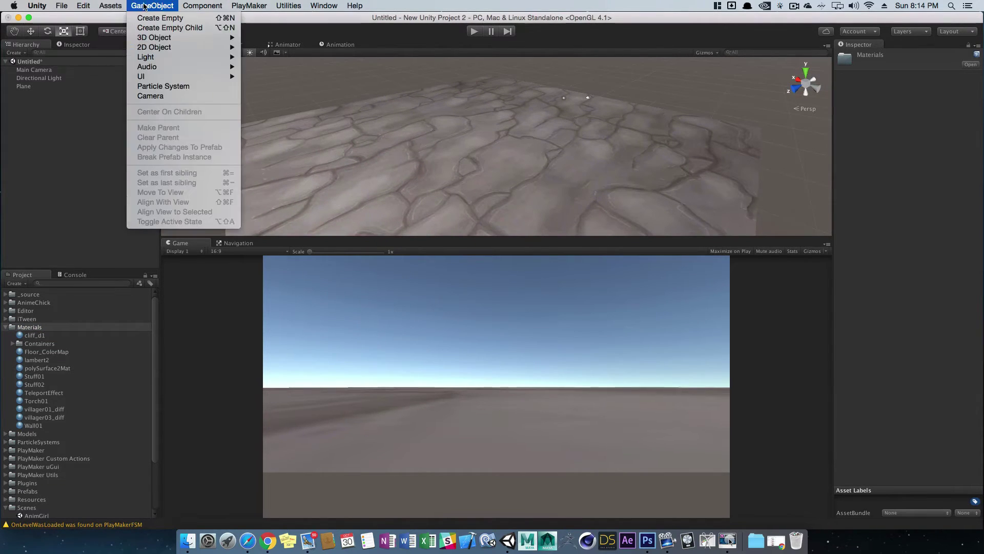
{"action": "left_click", "coordinate": [60, 68]}
{"action": "left_click", "coordinate": [152, 6]}
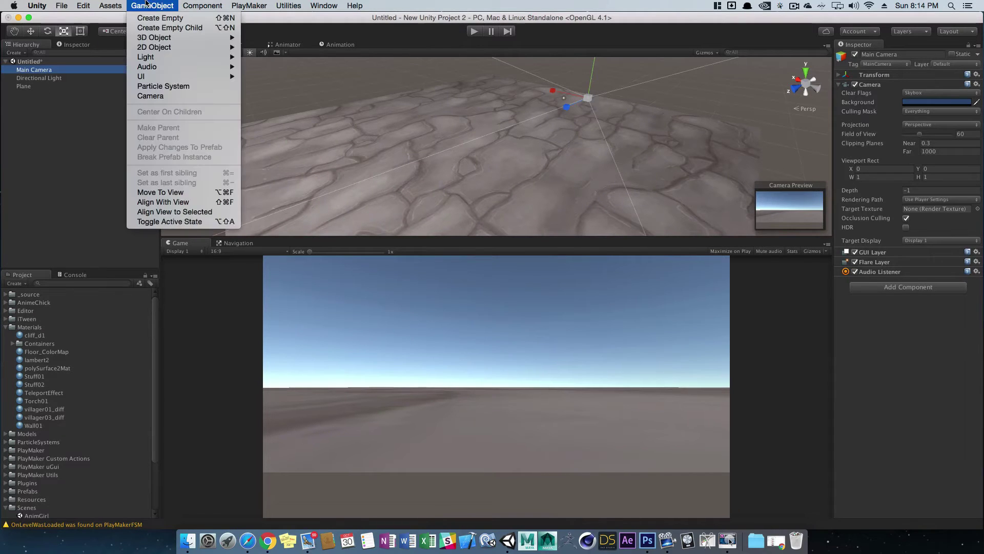
{"action": "left_click", "coordinate": [149, 203]}
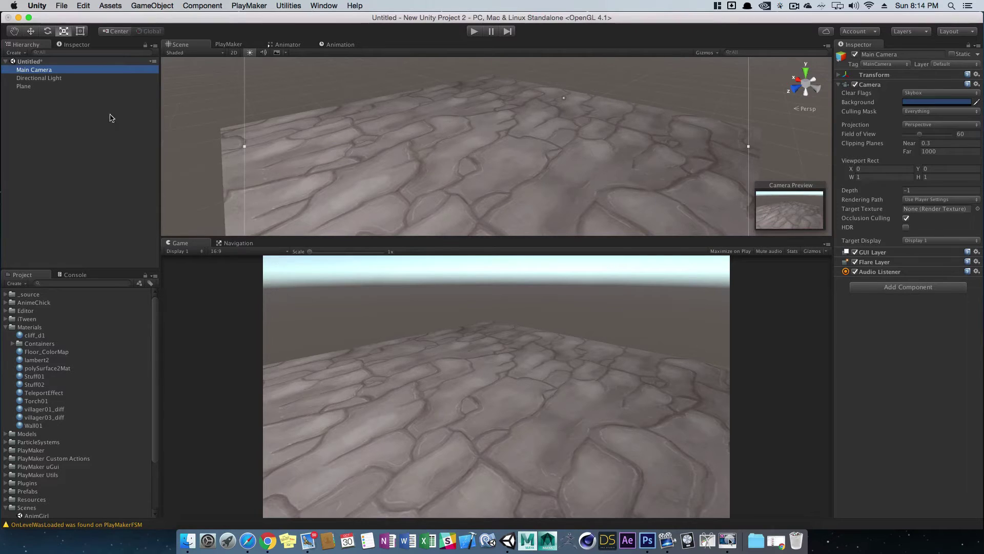
- Add a 3D cube to the scene
{"action": "left_click", "coordinate": [123, 5]}
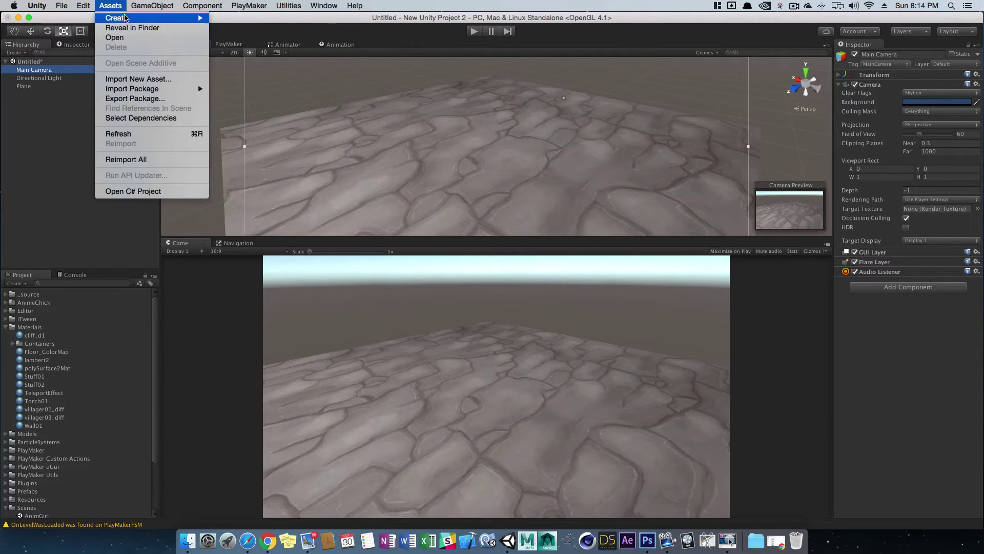
{"action": "mouse_move", "coordinate": [152, 5]}
{"action": "mouse_move", "coordinate": [178, 41]}
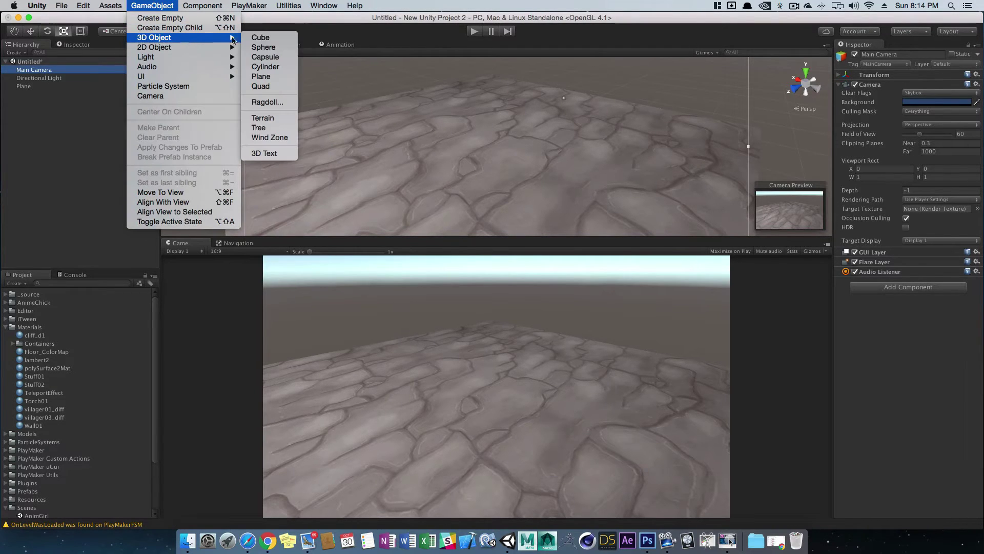
{"action": "left_click", "coordinate": [263, 37]}
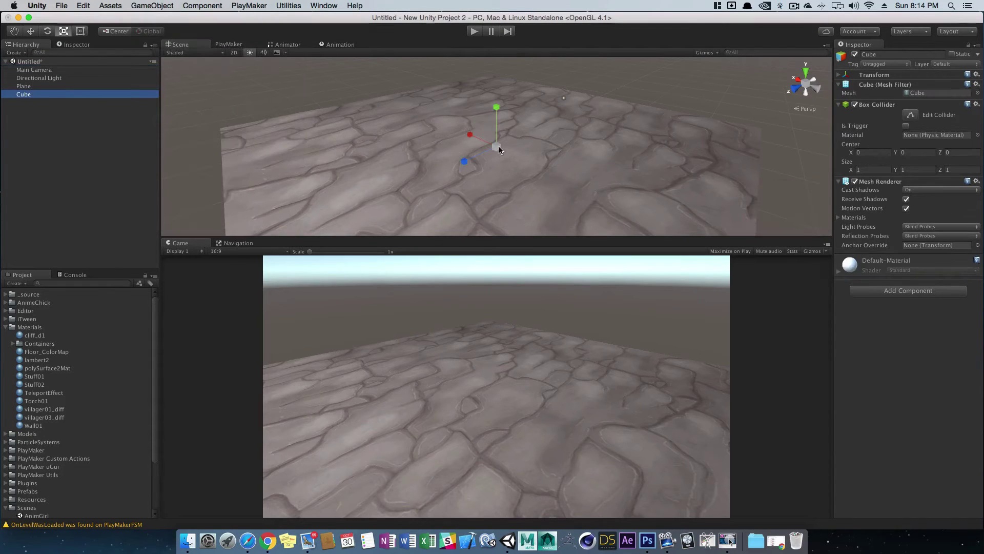
- Scale the cube up uniformly to about 6.27, raise it above the plane and shift it horizontally across the ground
{"action": "left_click_drag", "start_coordinate": [497, 146], "coordinate": [764, 172]}
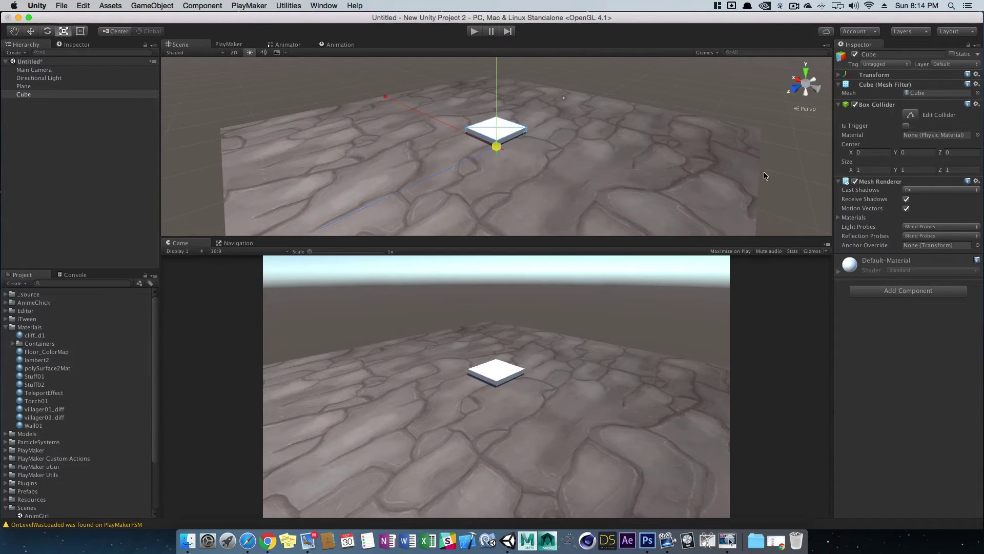
{"action": "key", "text": "w"}
{"action": "left_click_drag", "start_coordinate": [503, 109], "coordinate": [511, 75]}
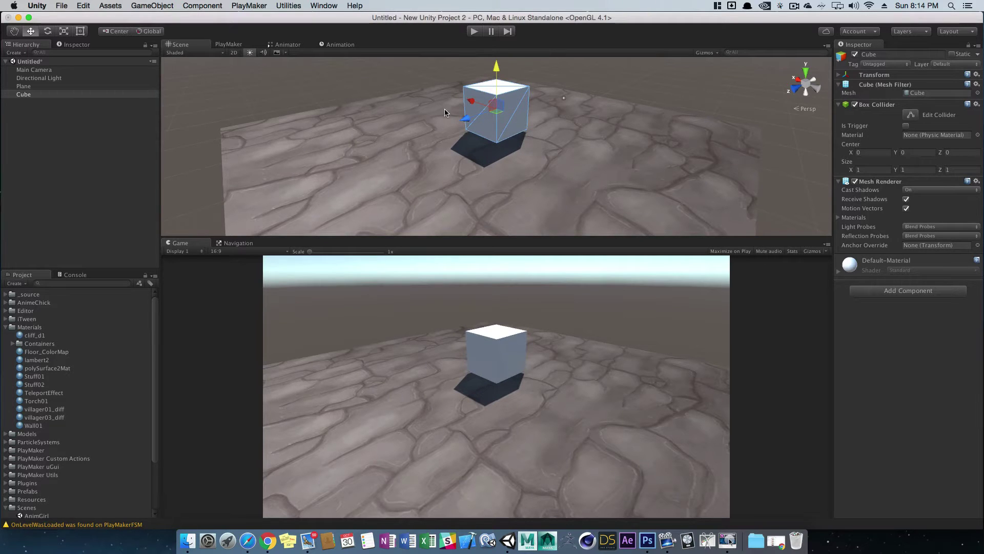
{"action": "left_click_drag", "start_coordinate": [468, 122], "coordinate": [447, 130]}
{"action": "left_click_drag", "start_coordinate": [614, 133], "coordinate": [251, 141], "text": "alt"}
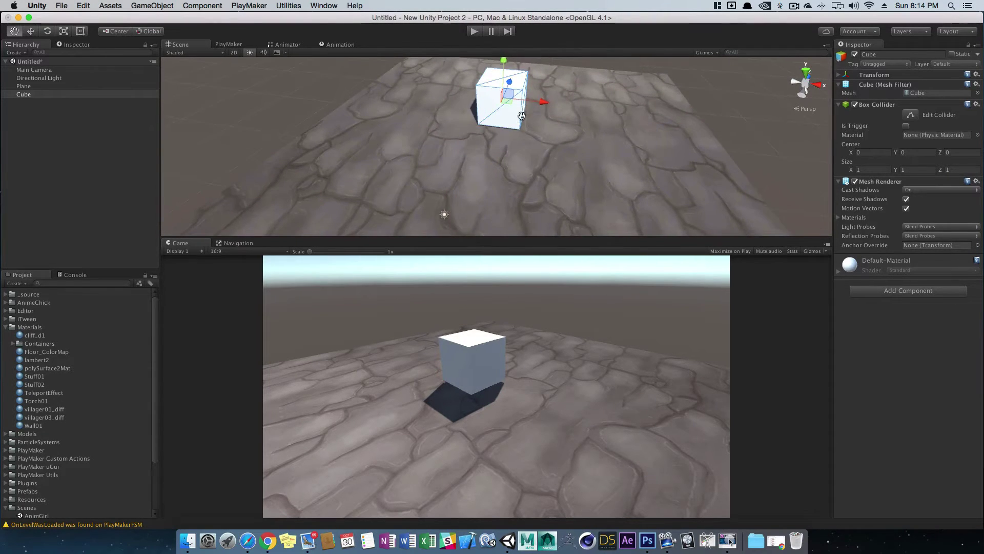
{"action": "middle_click_drag", "start_coordinate": [600, 122], "coordinate": [584, 146], "text": "alt"}
{"action": "right_click_drag", "start_coordinate": [584, 146], "coordinate": [598, 146], "text": "alt"}
{"action": "left_click_drag", "start_coordinate": [598, 146], "coordinate": [450, 124], "text": "alt"}
{"action": "left_click_drag", "start_coordinate": [540, 135], "coordinate": [576, 125], "text": "alt"}
- Open the PlayMaker editor, dismiss the welcome window and add an FSM to the cube
{"action": "left_click", "coordinate": [242, 6]}
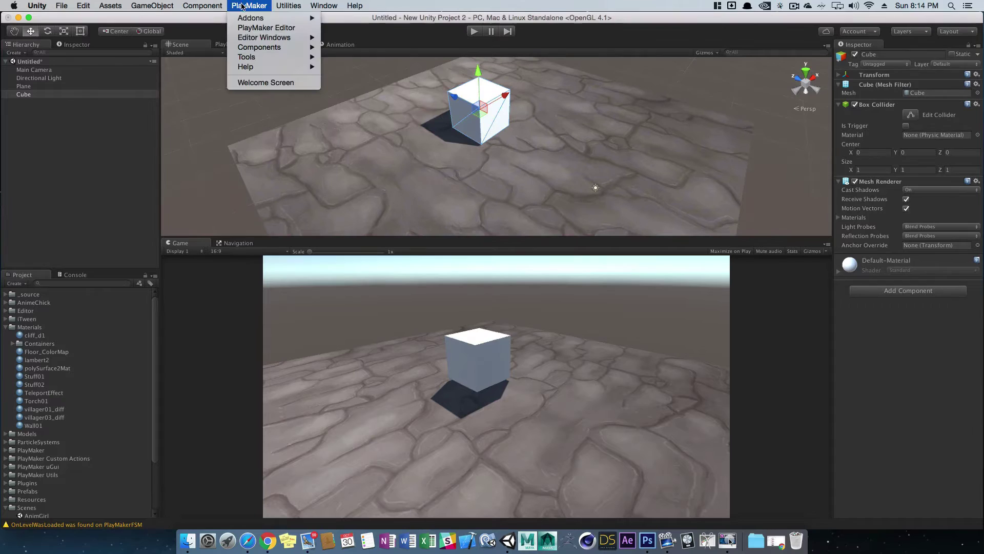
{"action": "left_click", "coordinate": [263, 28]}
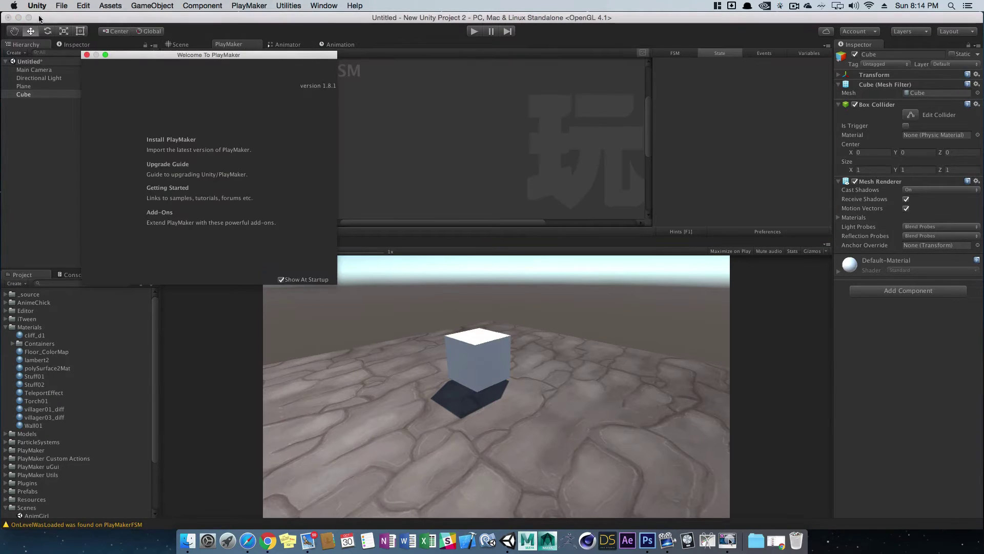
{"action": "left_click", "coordinate": [86, 55]}
{"action": "right_click", "coordinate": [269, 81]}
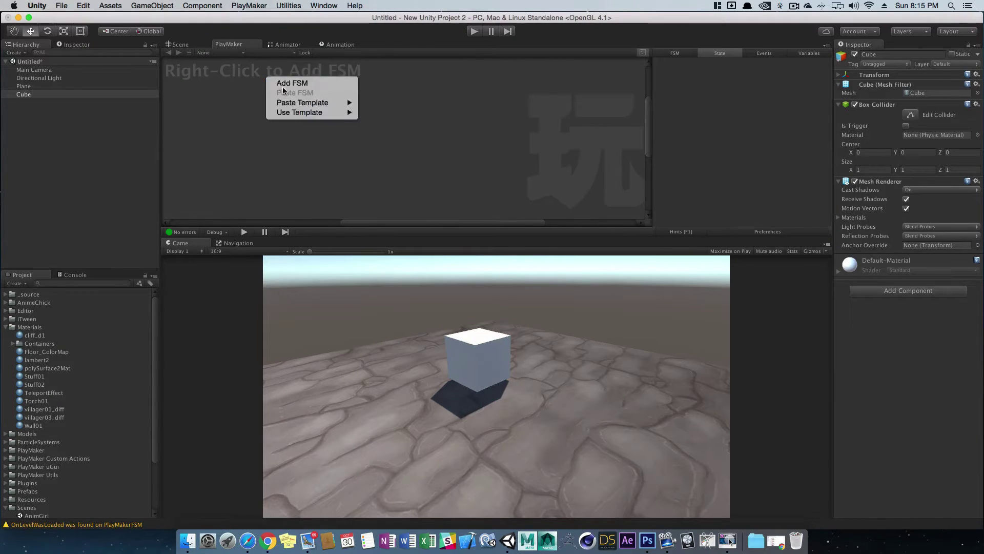
{"action": "left_click", "coordinate": [281, 79]}
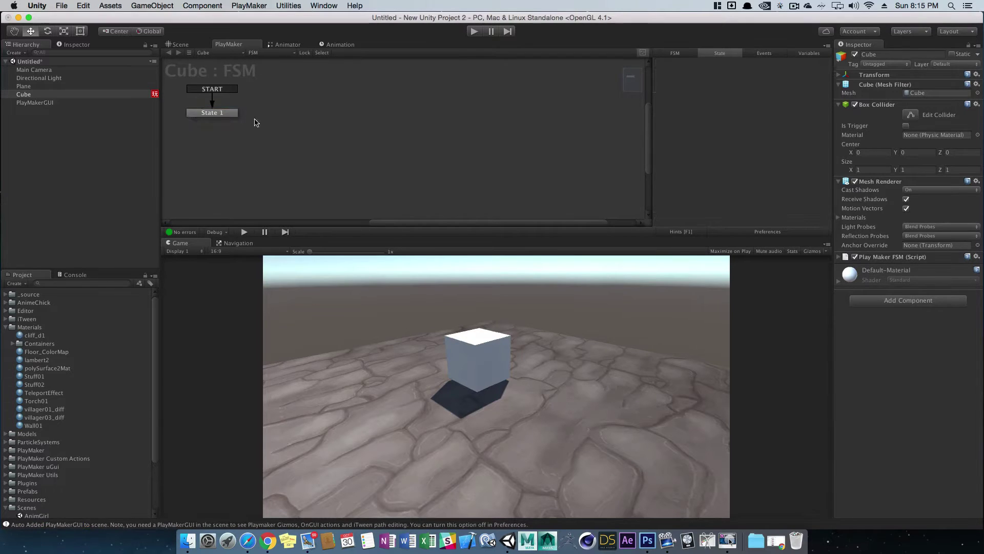
- Add two Get Axis actions to State 1 of the cube's FSM
{"action": "left_click", "coordinate": [228, 114]}
{"action": "left_click", "coordinate": [806, 218]}
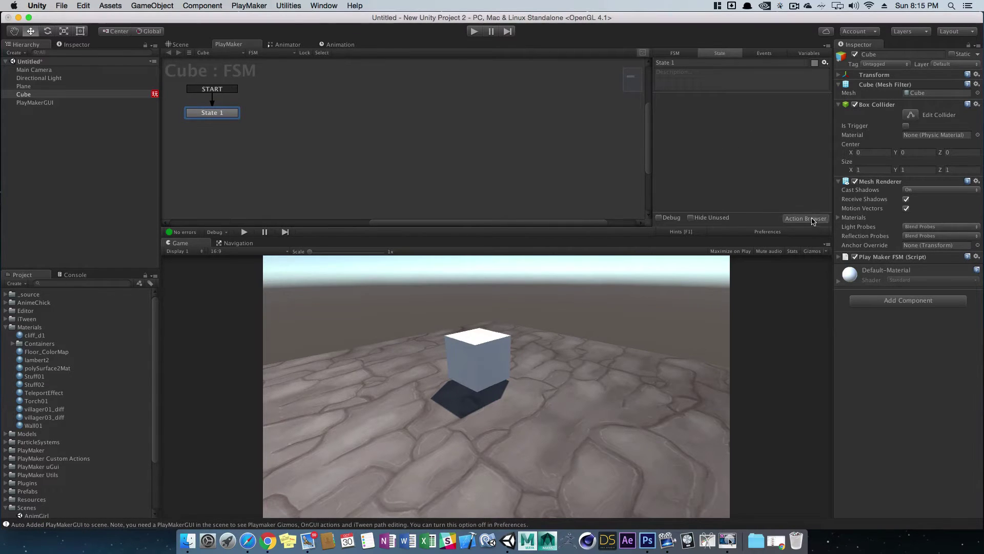
{"action": "type", "text": "getax"}
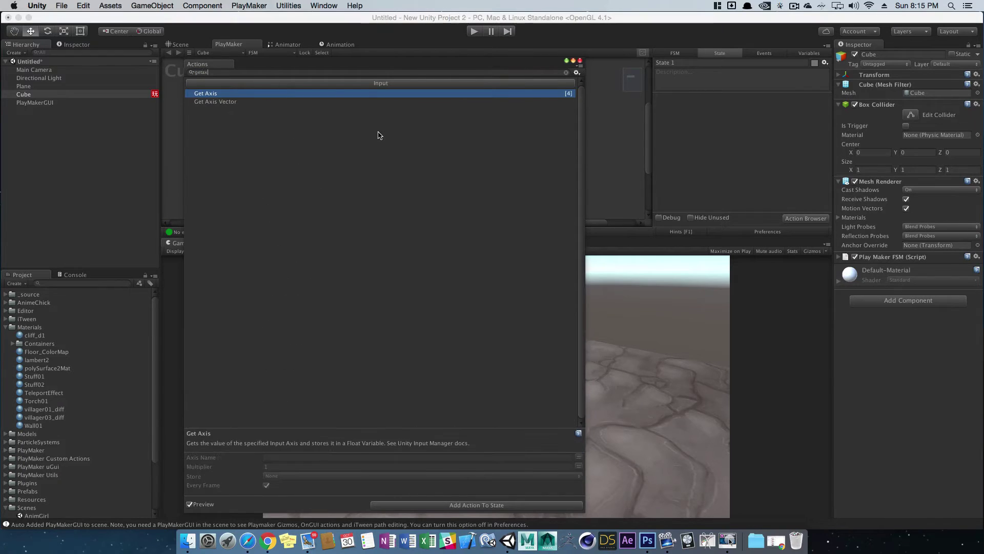
{"action": "key", "text": "Return"}
{"action": "key", "text": "Return"}
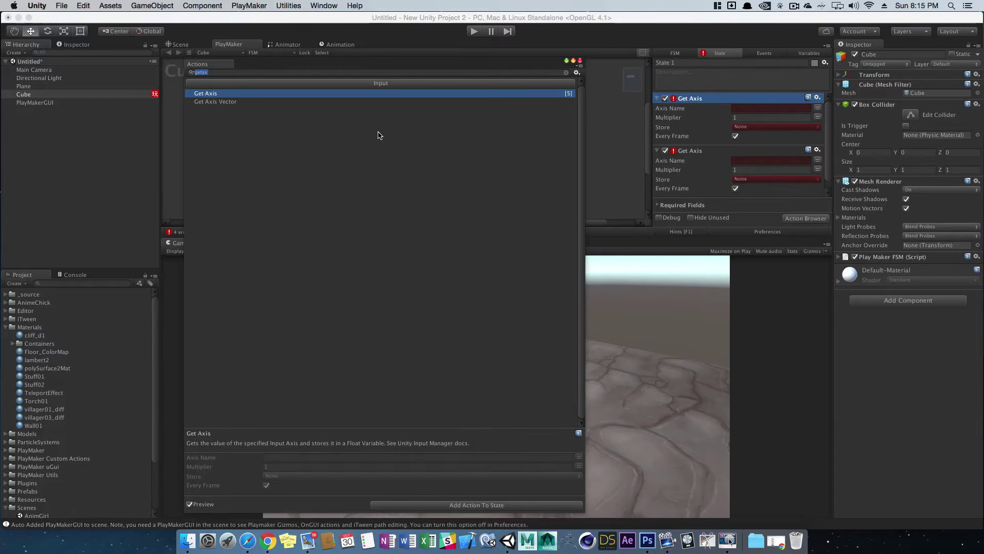
{"action": "left_click", "coordinate": [579, 62]}
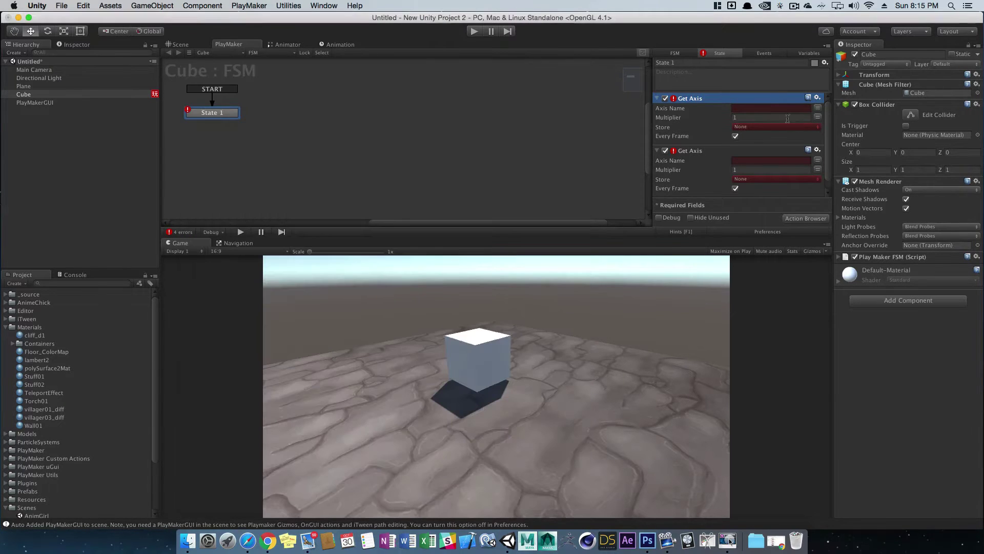
- Set the axis name of the first Get Axis action to Horizontal and the second to Vertical
{"action": "left_click", "coordinate": [764, 108]}
{"action": "type", "text": "Horizontal"}
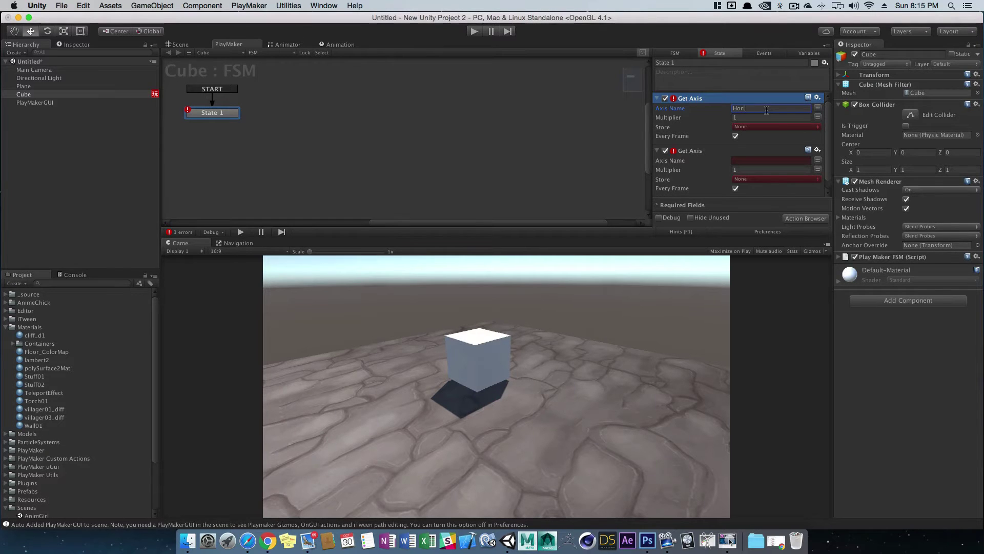
{"action": "left_click", "coordinate": [749, 160]}
{"action": "type", "text": "Vertical"}
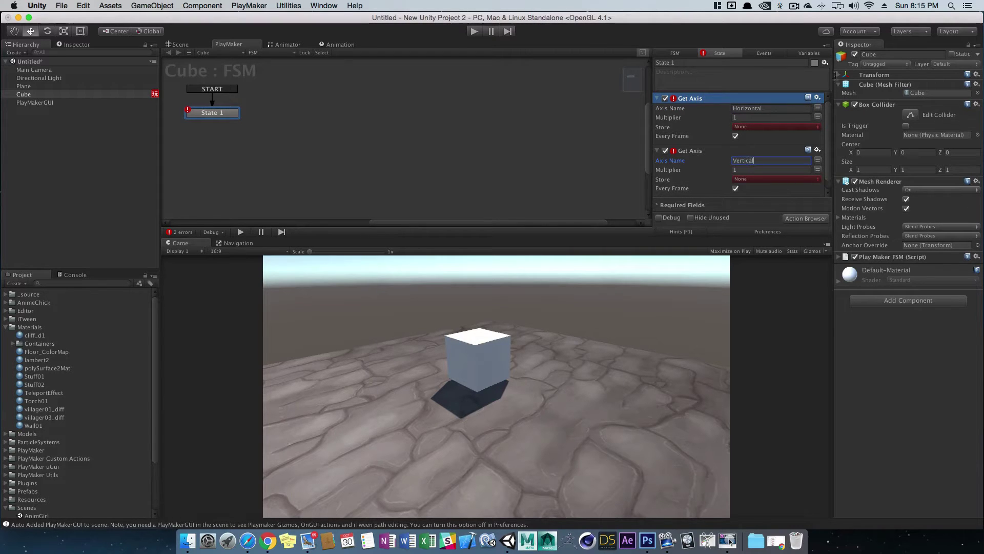
- Store the Vertical axis value in a new variable named vertFloat and view it in the FSM's variable list
{"action": "left_click", "coordinate": [748, 180]}
{"action": "left_click", "coordinate": [747, 180]}
{"action": "left_click", "coordinate": [748, 180]}
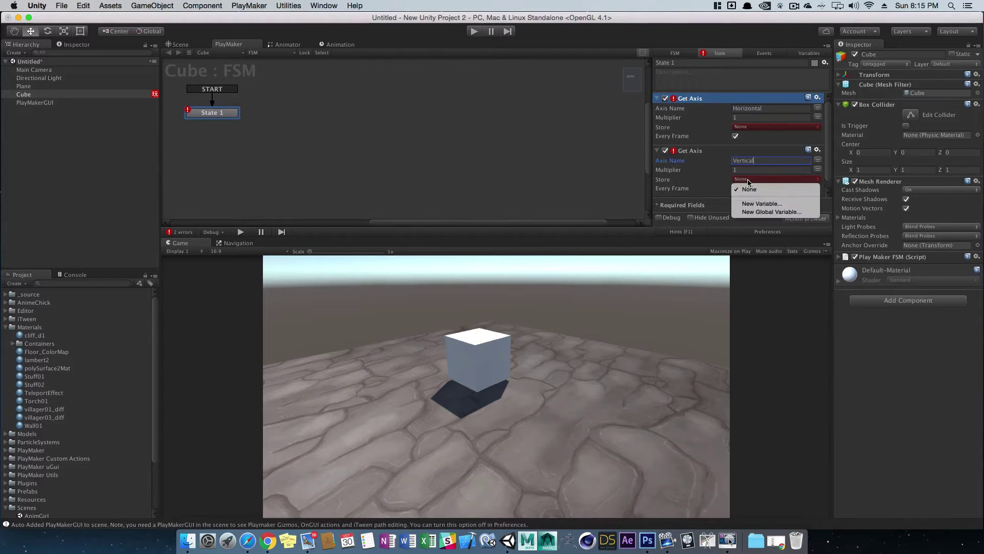
{"action": "left_click", "coordinate": [758, 204]}
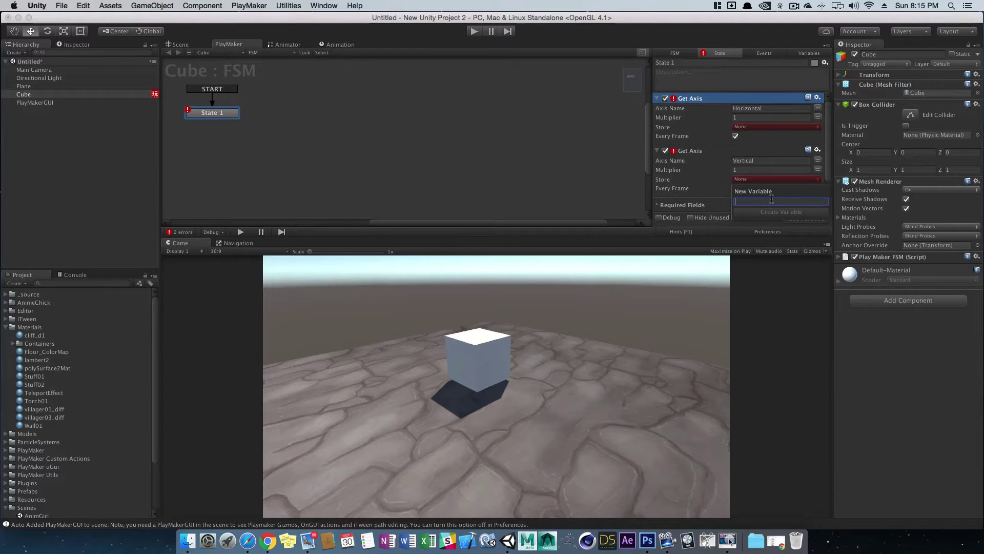
{"action": "type", "text": "vertFloat"}
{"action": "key", "text": "Return"}
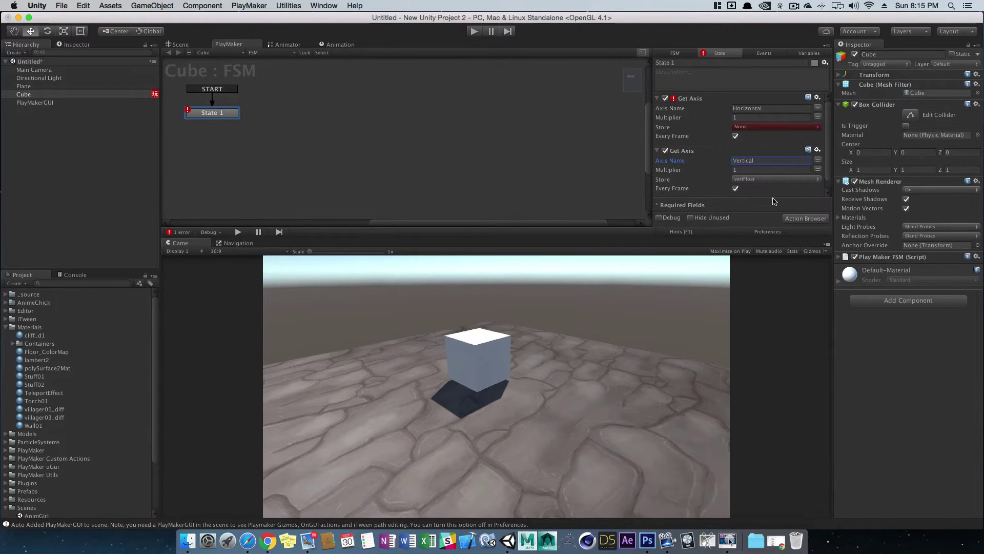
{"action": "left_click", "coordinate": [808, 53]}
{"action": "left_click", "coordinate": [707, 85]}
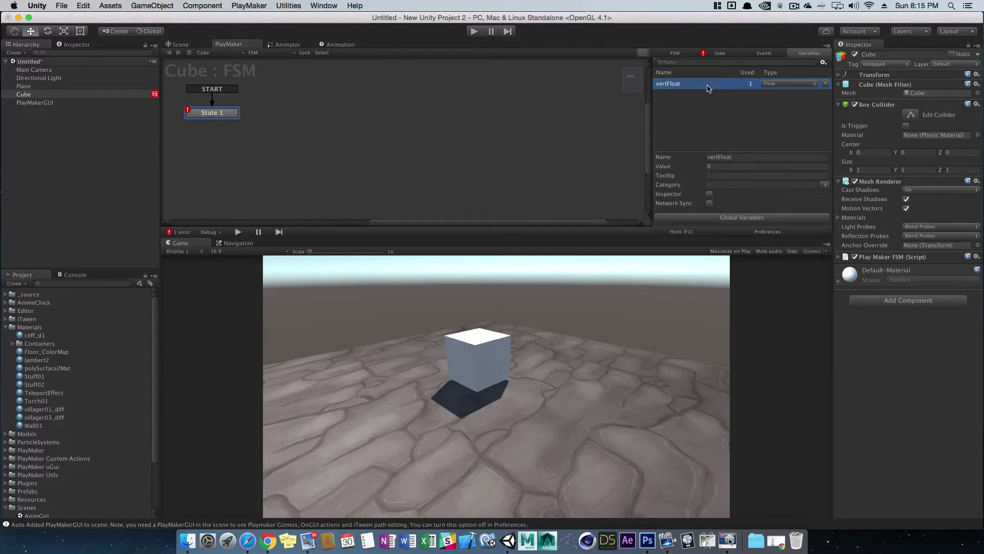
- Store the Horizontal axis value of State 1 in a new variable named horifloat
{"action": "left_click", "coordinate": [720, 52]}
{"action": "left_click", "coordinate": [748, 128]}
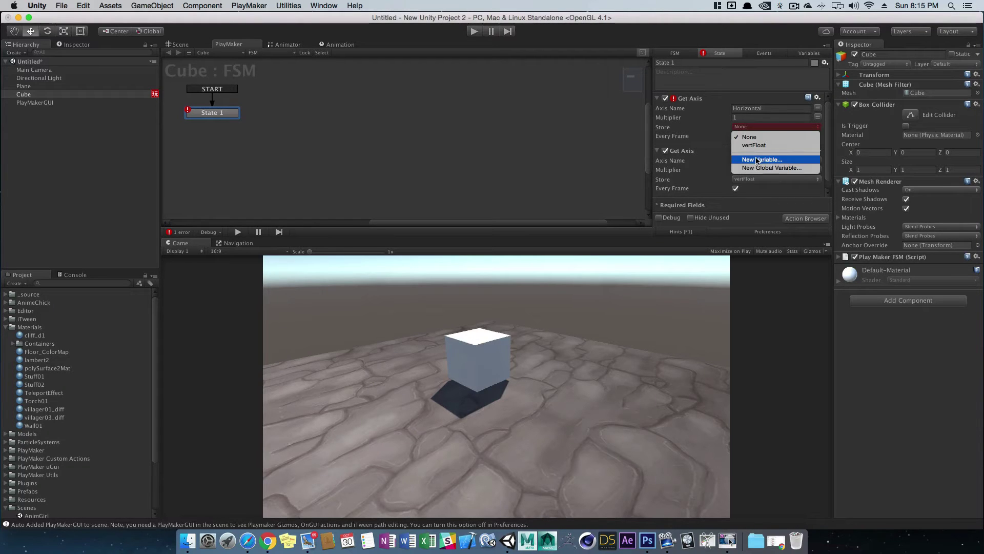
{"action": "left_click", "coordinate": [757, 159]}
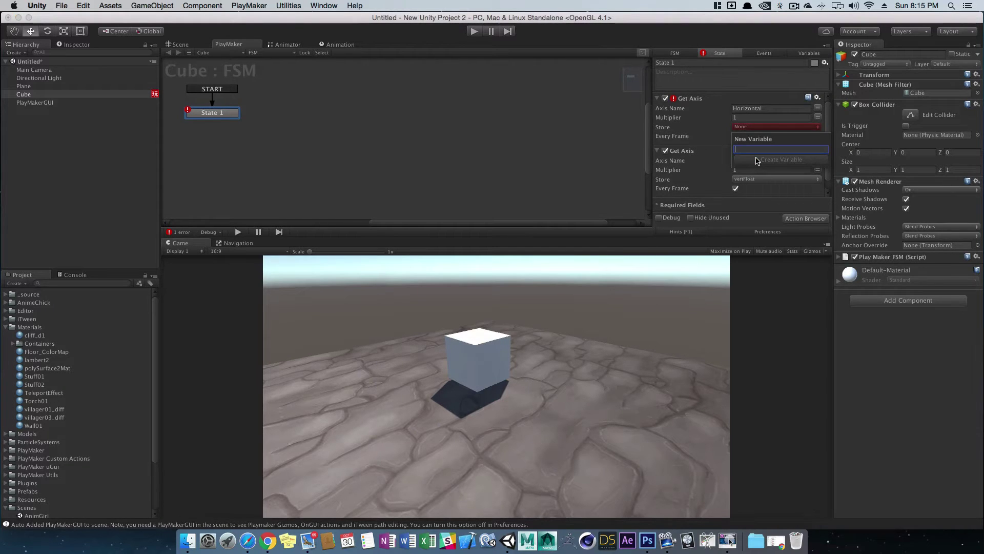
{"action": "type", "text": "Ho"}
{"action": "key", "text": "BackSpace"}
{"action": "key", "text": "BackSpace"}
{"action": "type", "text": "horifloat"}
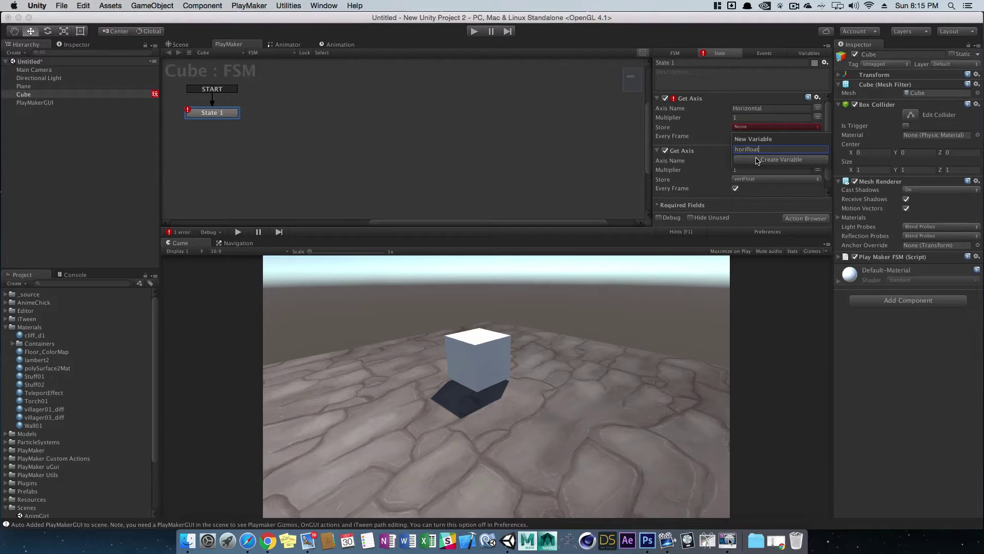
{"action": "left_click", "coordinate": [757, 160]}
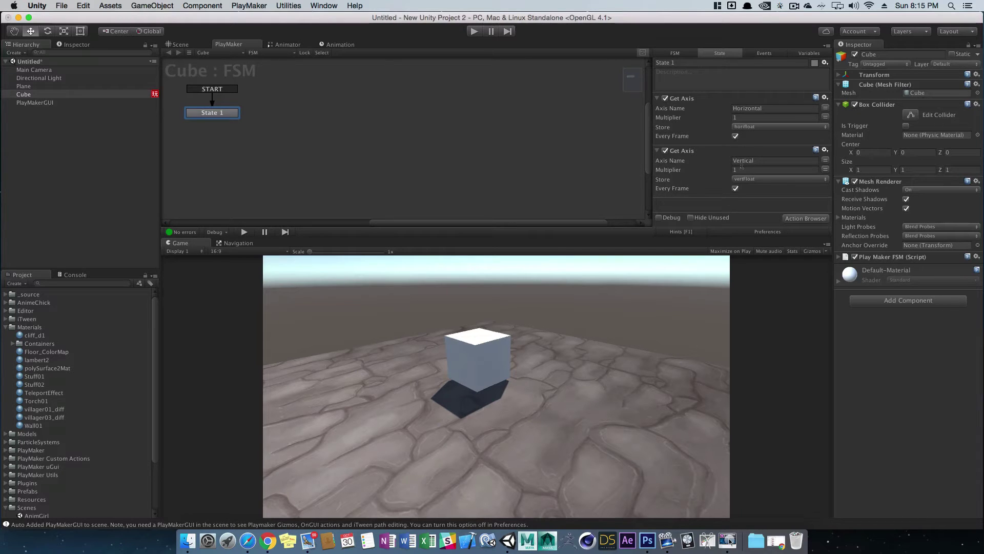
- Play-test the scene with State 1 running, stop it, and expand the cube's Transform component for inspection
{"action": "left_click", "coordinate": [475, 31]}
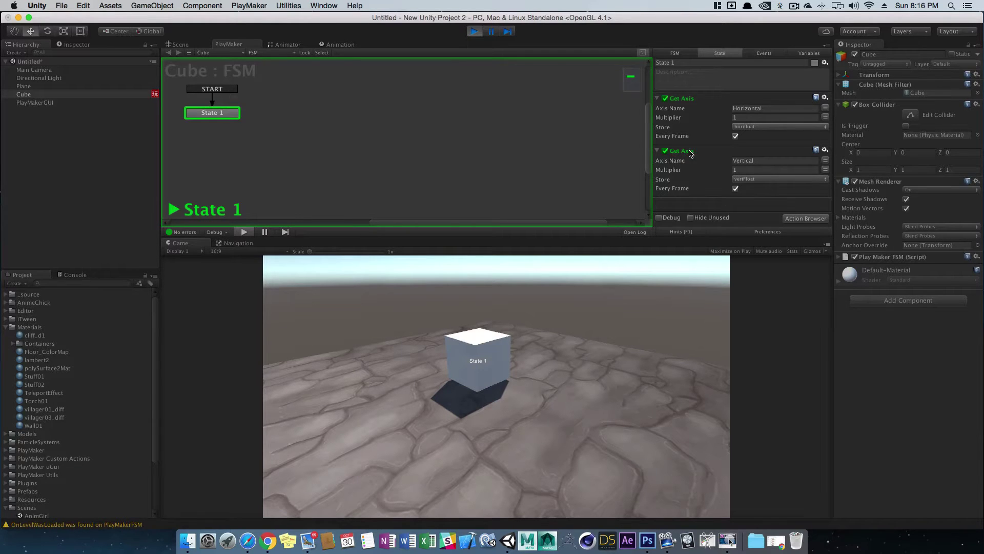
{"action": "left_click", "coordinate": [475, 32]}
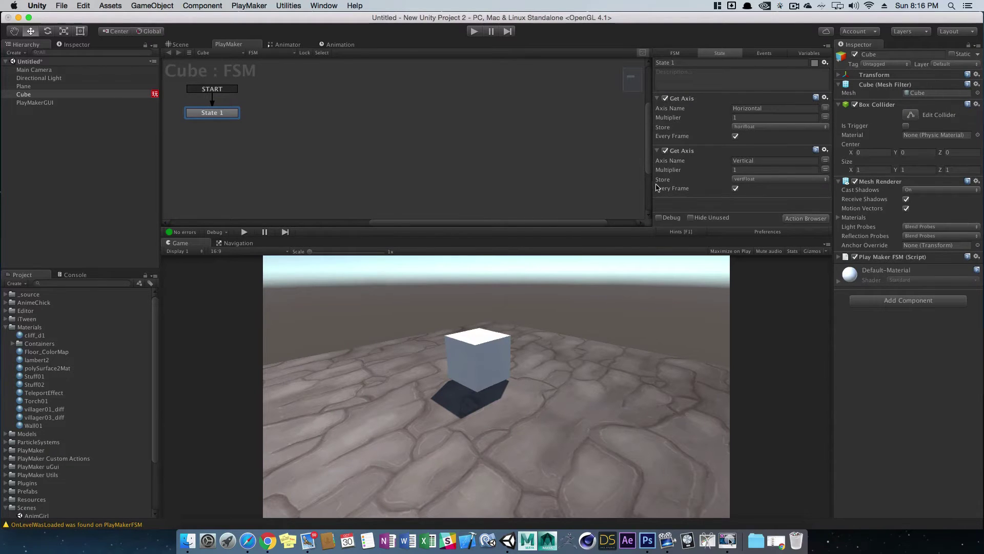
{"action": "left_click", "coordinate": [840, 74]}
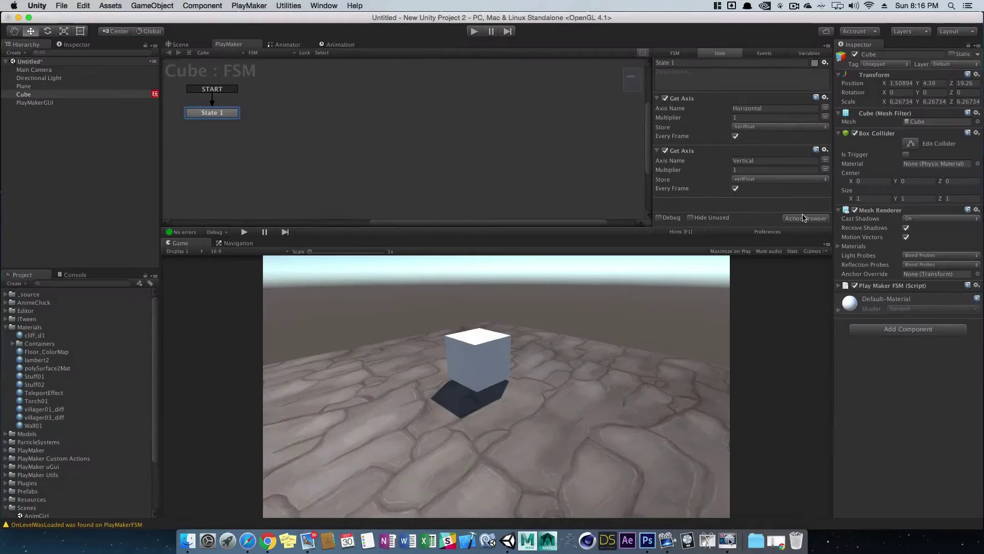
- Search the Action Browser for "transform", look through the matching actions and clear the search
{"action": "left_click", "coordinate": [804, 218]}
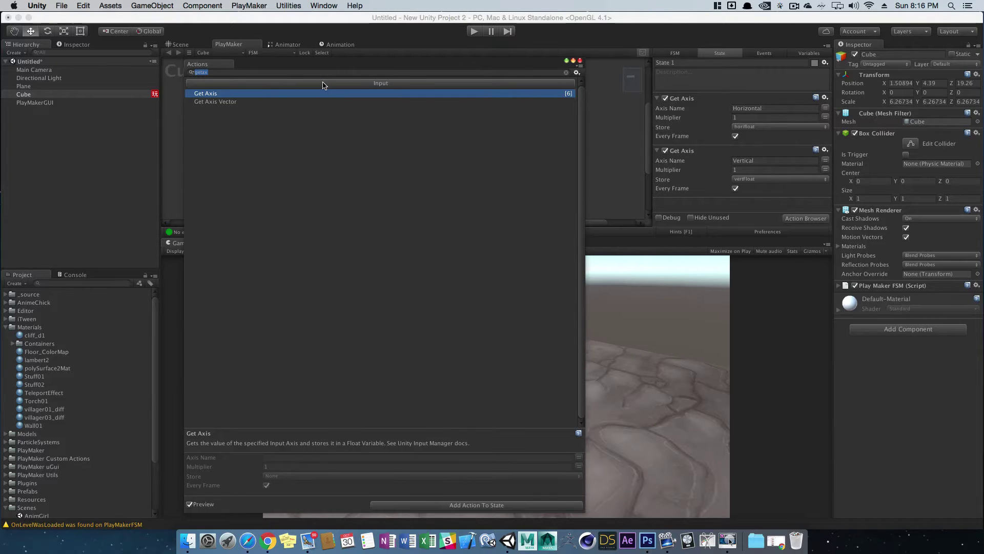
{"action": "type", "text": "transform"}
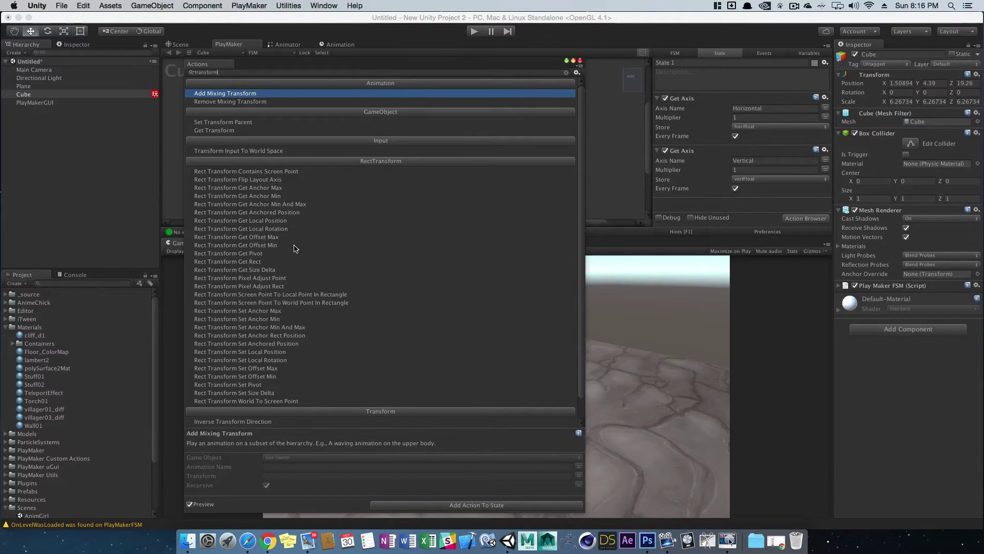
{"action": "scroll", "coordinate": [343, 287], "scroll_direction": "down", "scroll_amount": 2}
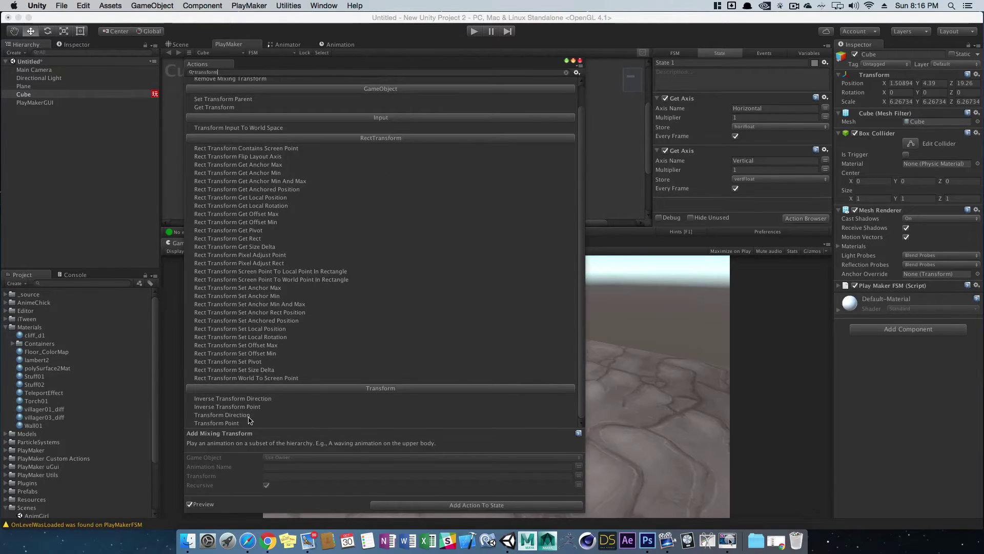
{"action": "scroll", "coordinate": [289, 272], "scroll_direction": "up", "scroll_amount": 2}
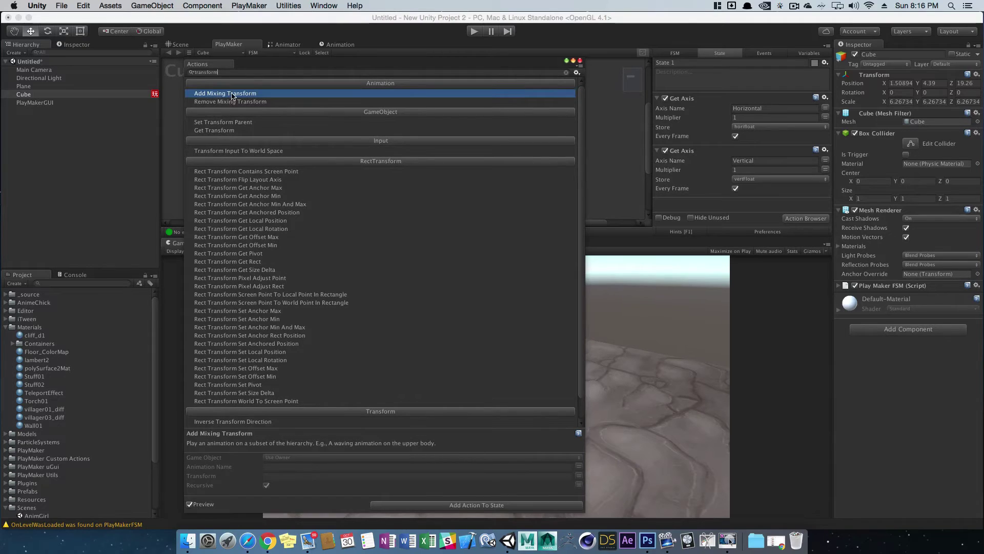
{"action": "left_click", "coordinate": [565, 72]}
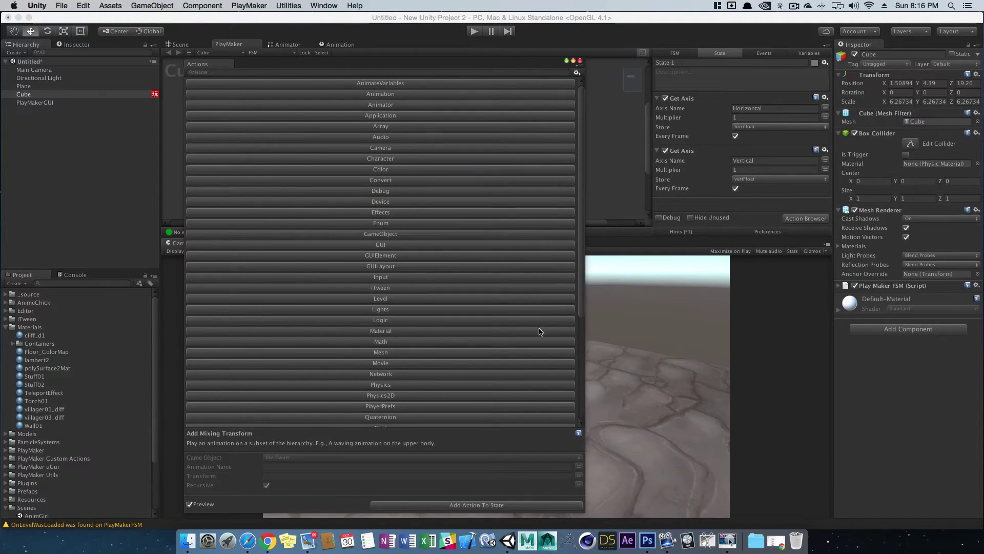
{"action": "left_click", "coordinate": [192, 73]}
- Browse the Logic category of the Action Browser and look at the Int Changed and Int Switch actions
{"action": "scroll", "coordinate": [582, 230], "scroll_direction": "down", "scroll_amount": 2}
{"action": "left_click_drag", "start_coordinate": [582, 247], "coordinate": [583, 281]}
{"action": "left_click", "coordinate": [373, 232]}
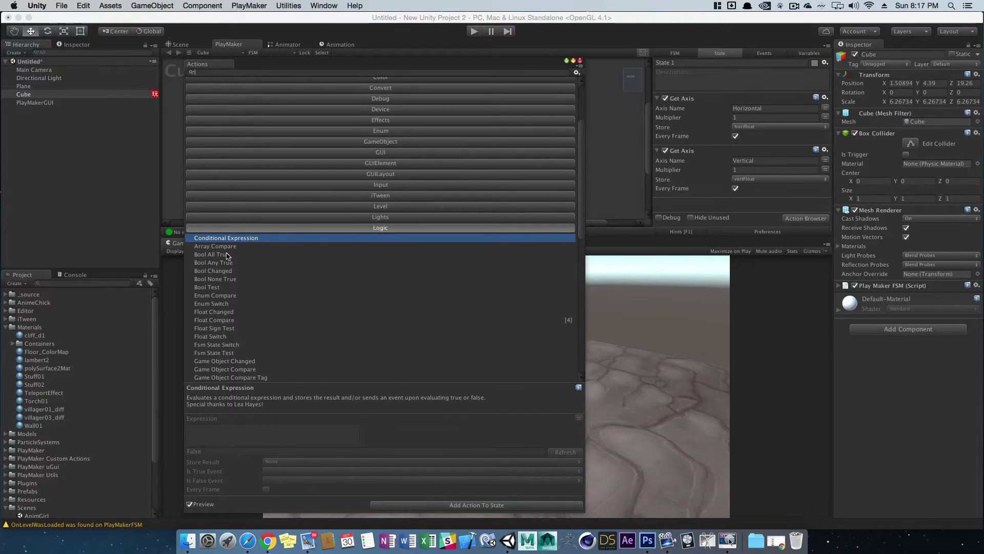
{"action": "scroll", "coordinate": [241, 293], "scroll_direction": "up", "scroll_amount": 1}
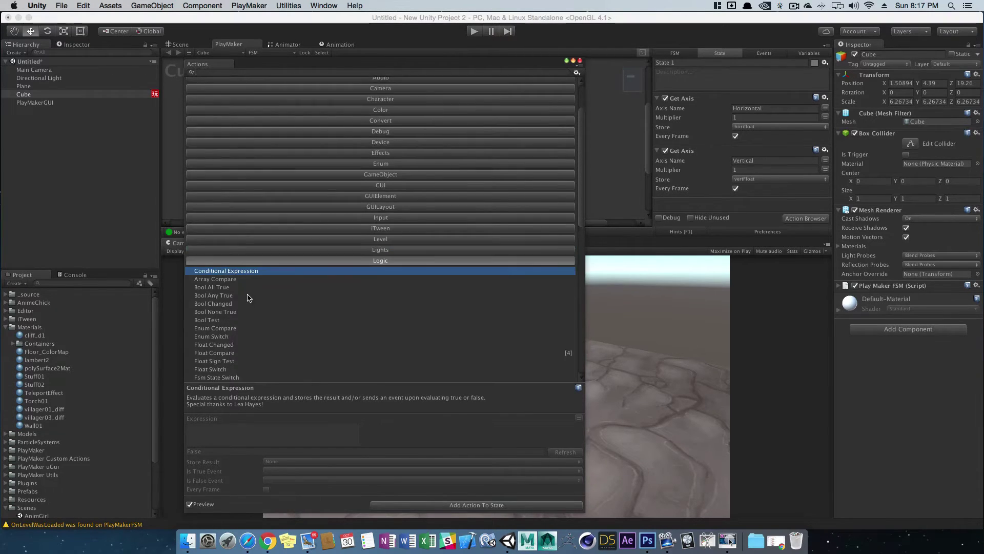
{"action": "scroll", "coordinate": [246, 295], "scroll_direction": "down", "scroll_amount": 4}
{"action": "scroll", "coordinate": [257, 296], "scroll_direction": "down", "scroll_amount": 2}
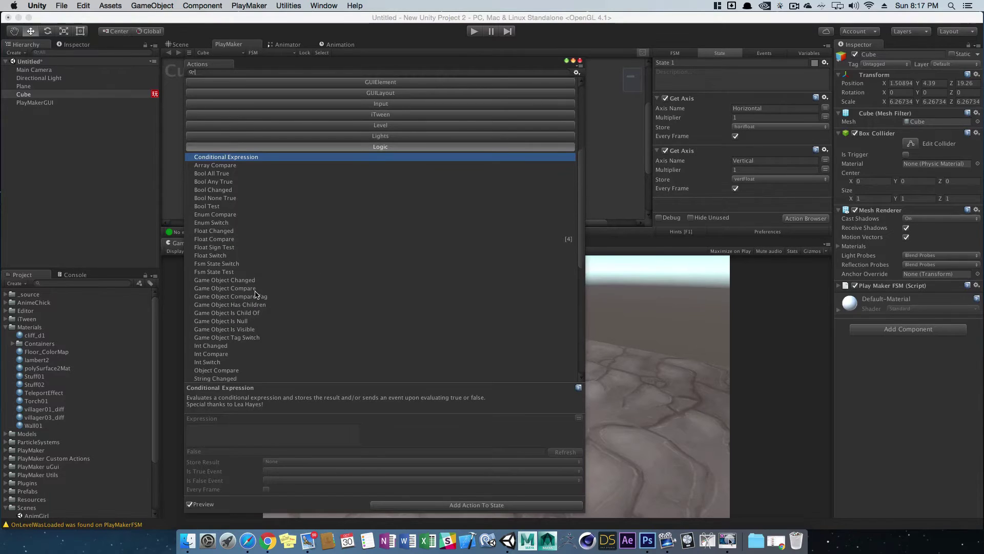
{"action": "left_click", "coordinate": [215, 327]}
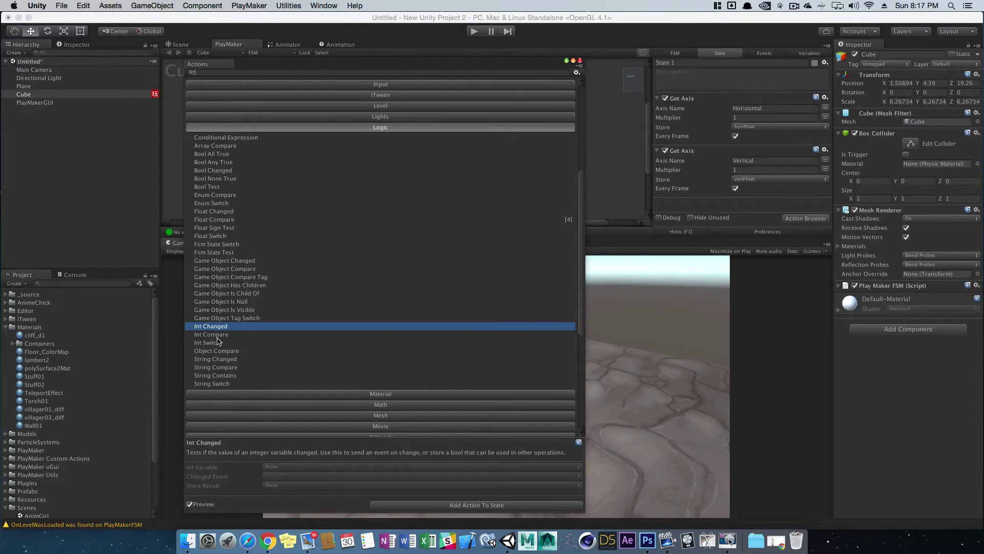
{"action": "left_click", "coordinate": [213, 343]}
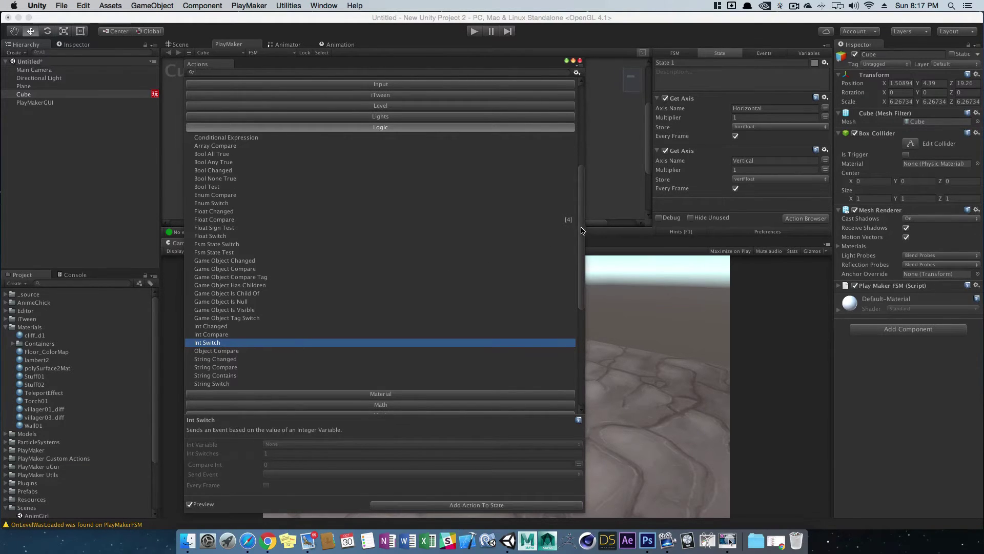
- Compare the descriptions of Float Changed and Float Compare, add Float Compare to State 1 and close the Action Browser
{"action": "left_click", "coordinate": [205, 220]}
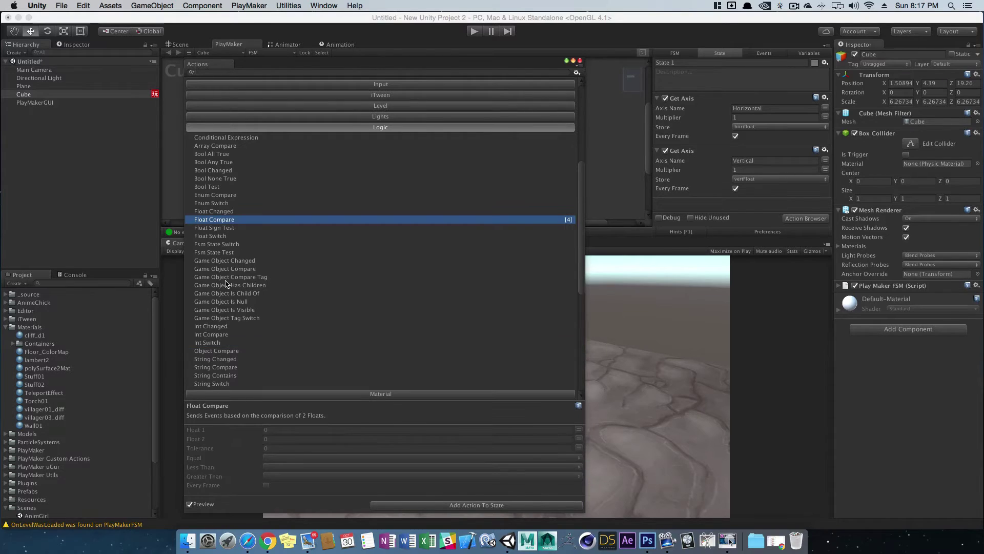
{"action": "left_click", "coordinate": [218, 211]}
{"action": "left_click", "coordinate": [218, 221]}
{"action": "left_click", "coordinate": [223, 213]}
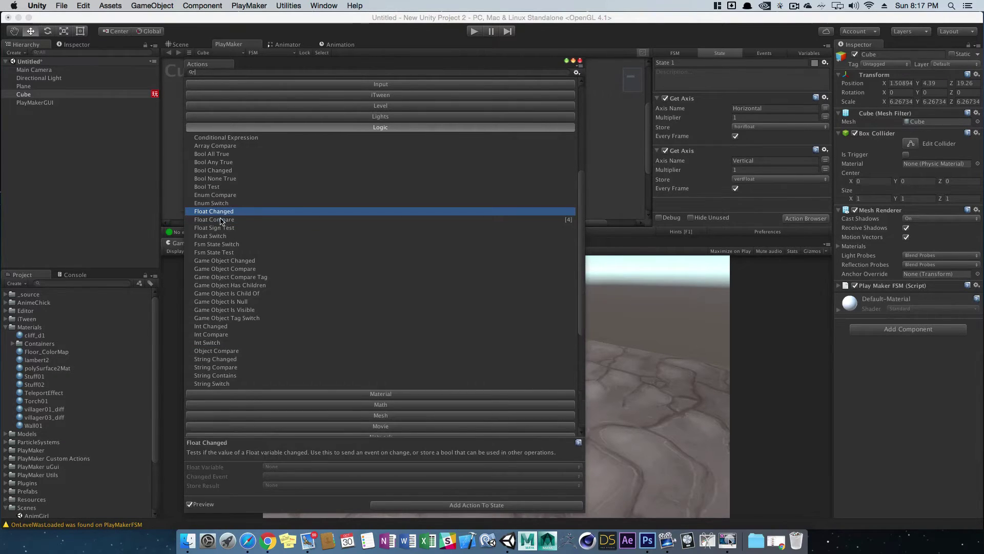
{"action": "left_click", "coordinate": [221, 221]}
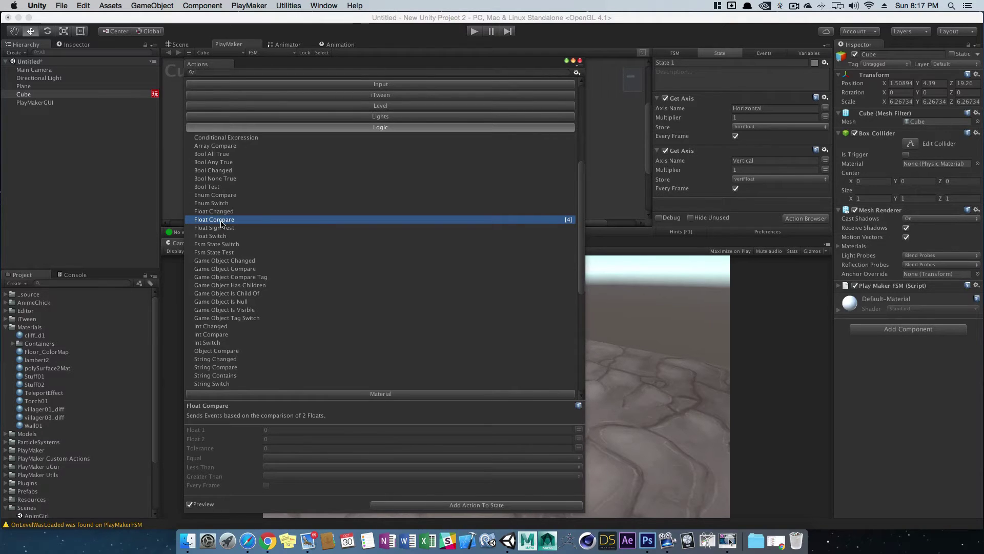
{"action": "double_click", "coordinate": [221, 222]}
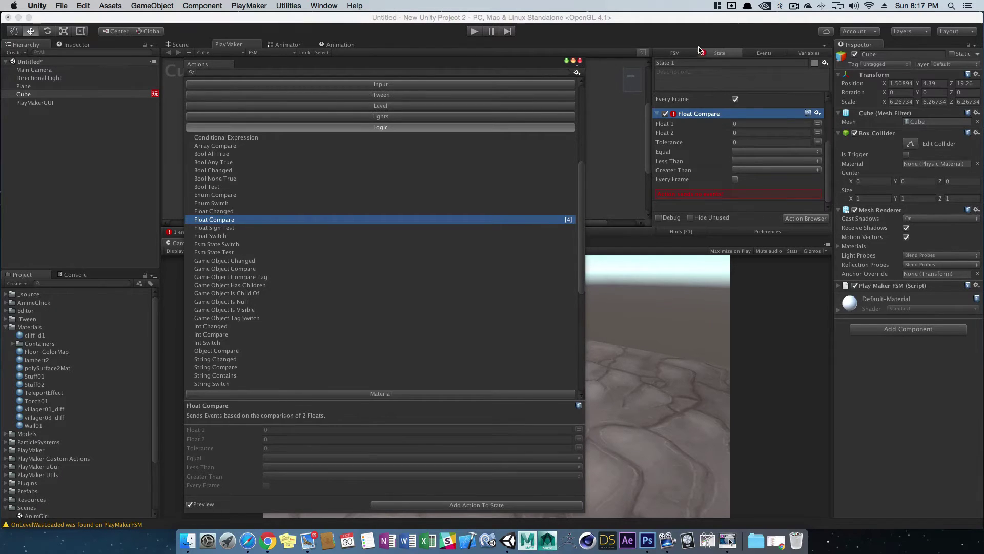
{"action": "left_click", "coordinate": [579, 61]}
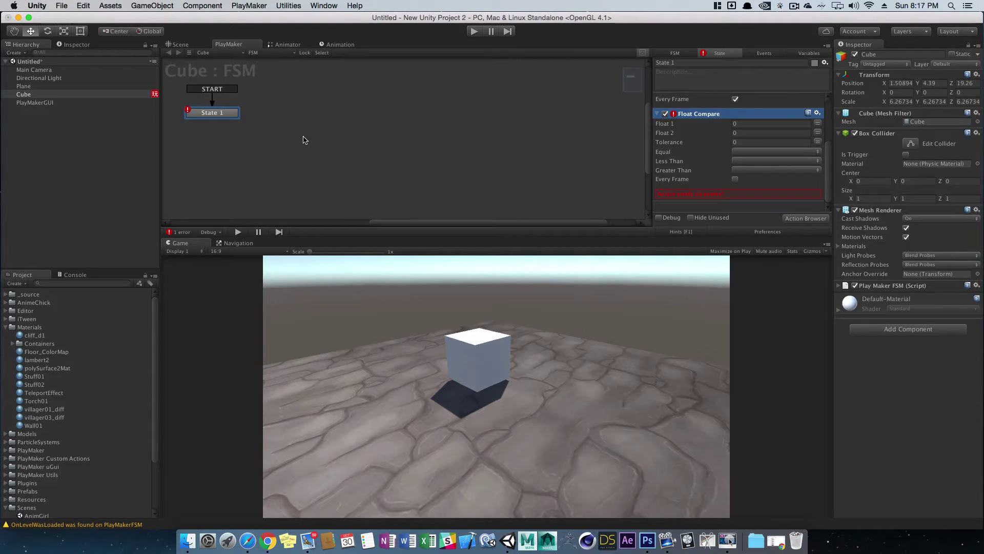
- Add a new event named MoveForward to the cube's FSM and return to State 1's actions
{"action": "right_click", "coordinate": [233, 117]}
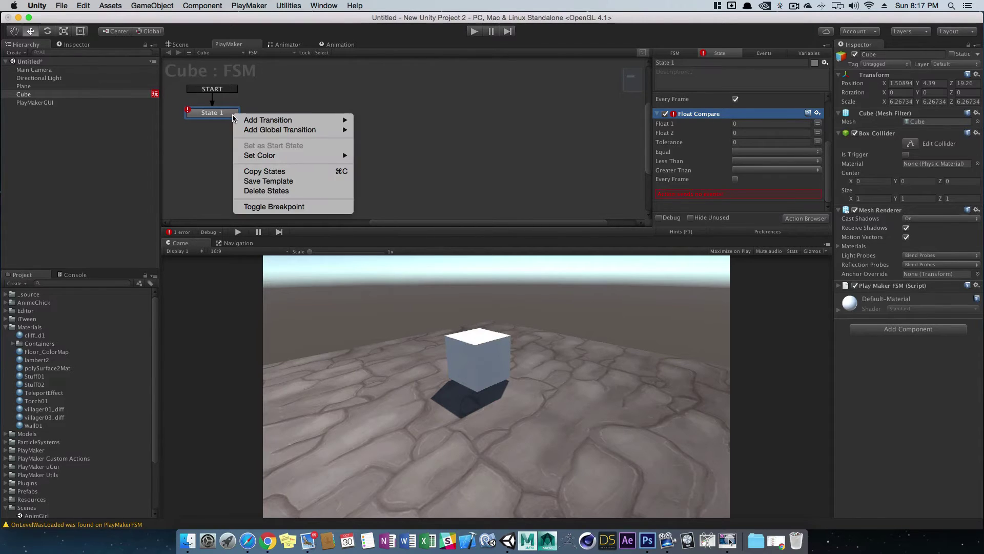
{"action": "left_click", "coordinate": [220, 115]}
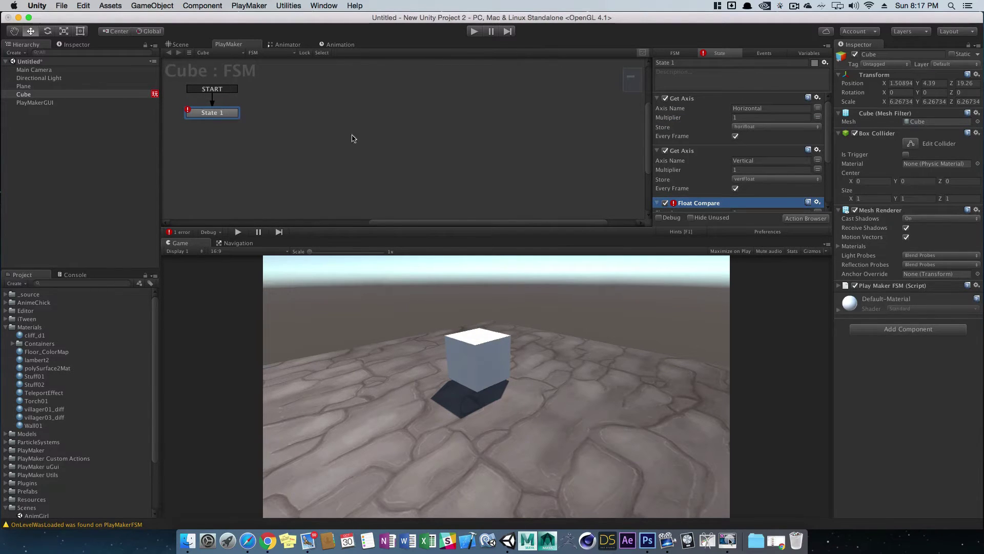
{"action": "left_click", "coordinate": [765, 53]}
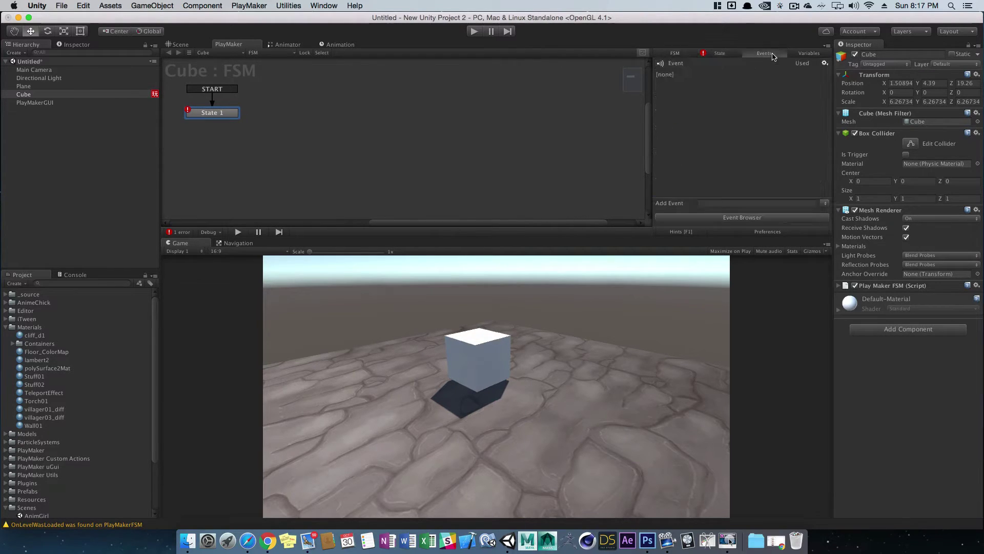
{"action": "left_click", "coordinate": [741, 204]}
{"action": "key", "text": "Return"}
{"action": "left_click", "coordinate": [720, 53]}
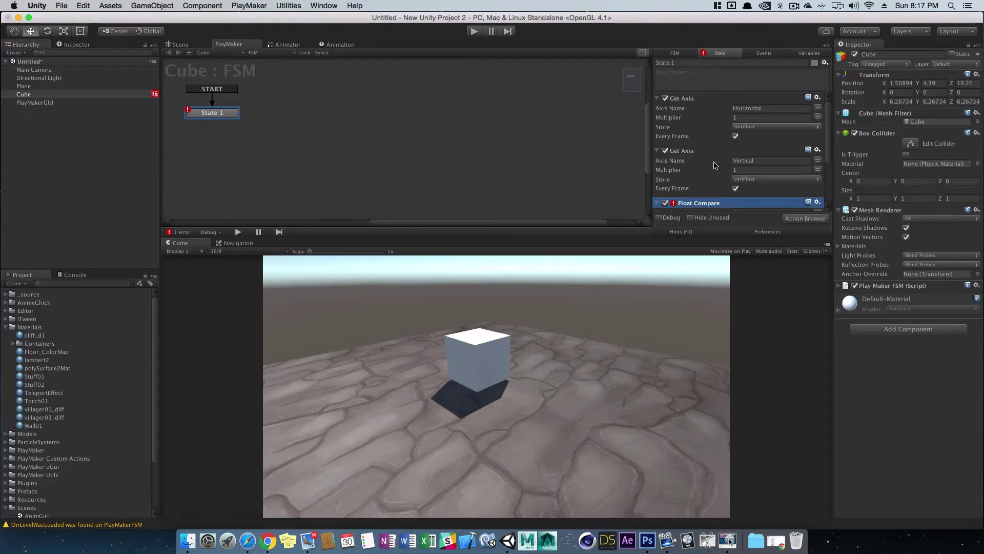
- Add a second state to the FSM graph beside State 1, then reselect State 1
{"action": "scroll", "coordinate": [716, 165], "scroll_direction": "down", "scroll_amount": 3}
{"action": "right_click", "coordinate": [330, 122]}
{"action": "left_click", "coordinate": [343, 128]}
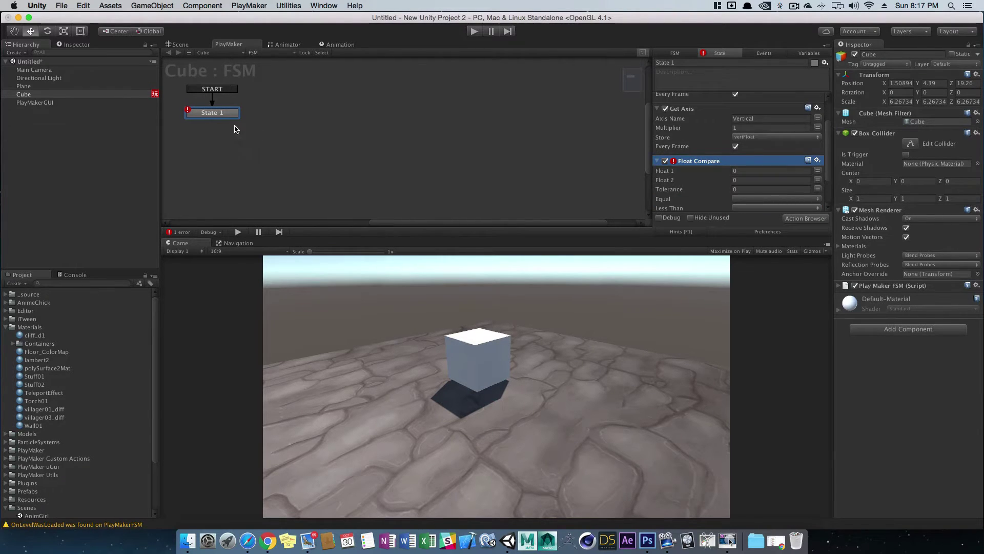
{"action": "right_click", "coordinate": [233, 119]}
{"action": "left_click", "coordinate": [223, 114]}
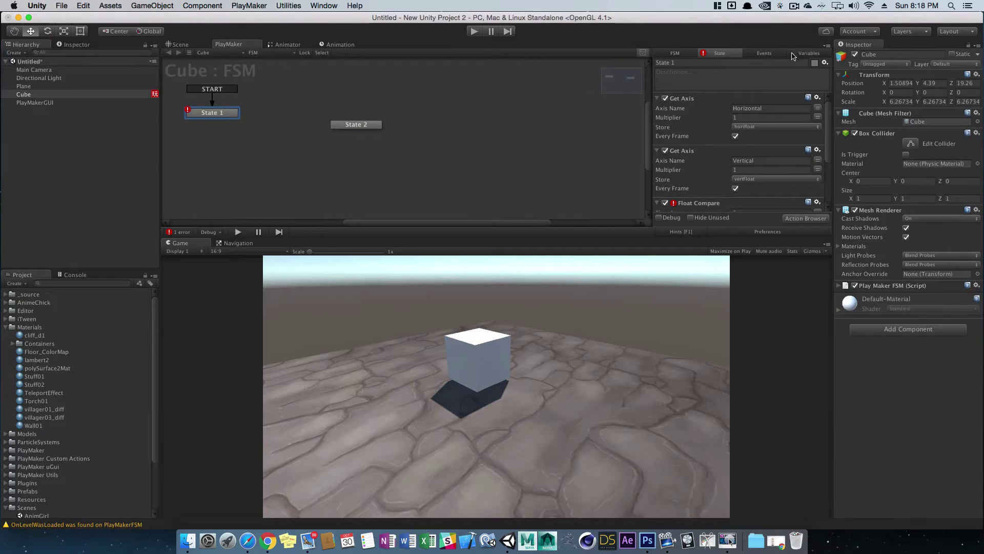
- Add a MoveForward transition to State 1 and connect it to State 2
{"action": "left_click", "coordinate": [763, 52]}
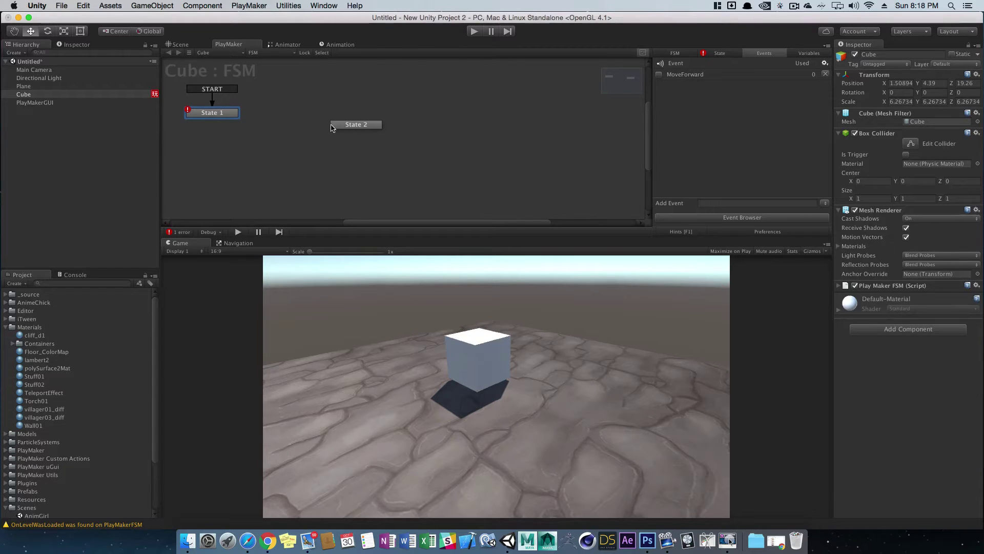
{"action": "right_click", "coordinate": [203, 112]}
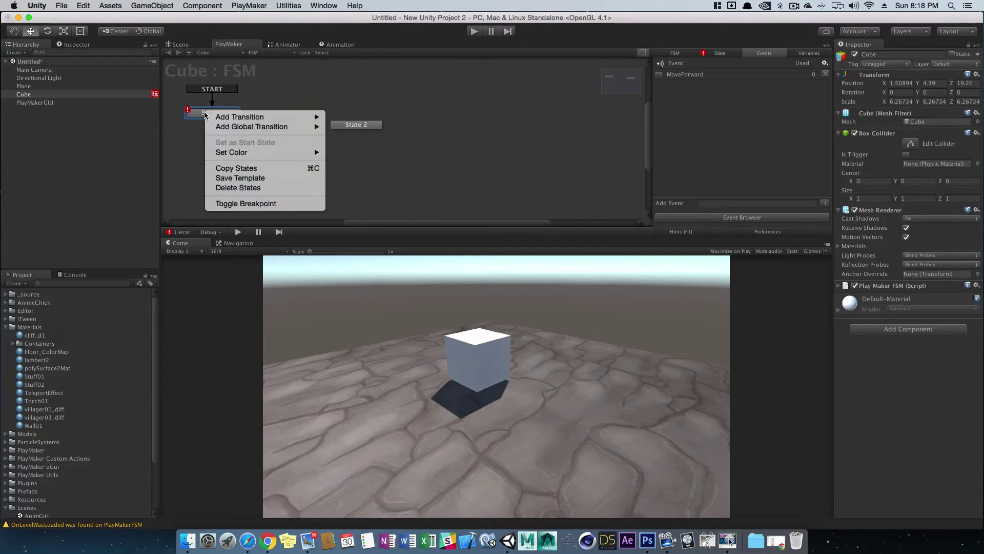
{"action": "mouse_move", "coordinate": [238, 117]}
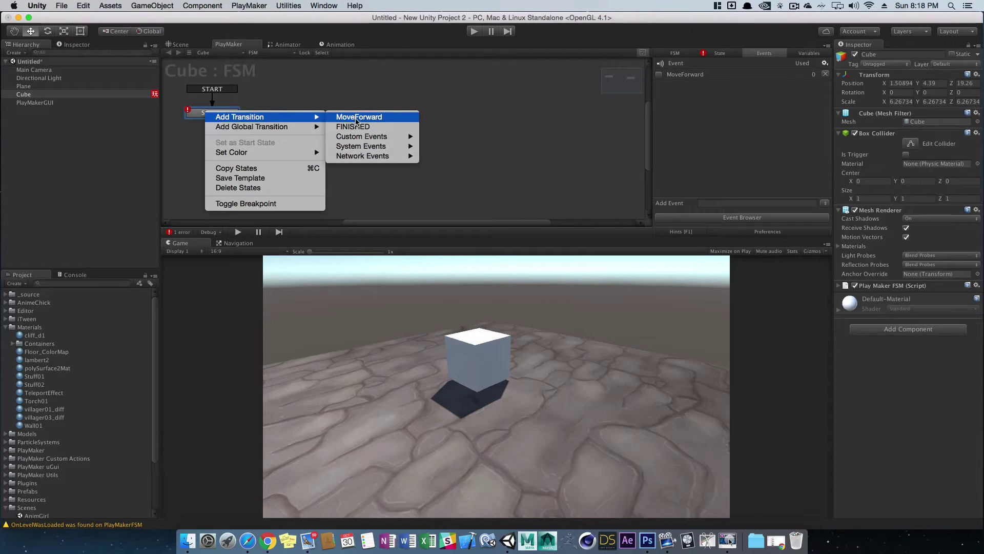
{"action": "left_click", "coordinate": [354, 120]}
{"action": "left_click", "coordinate": [345, 132]}
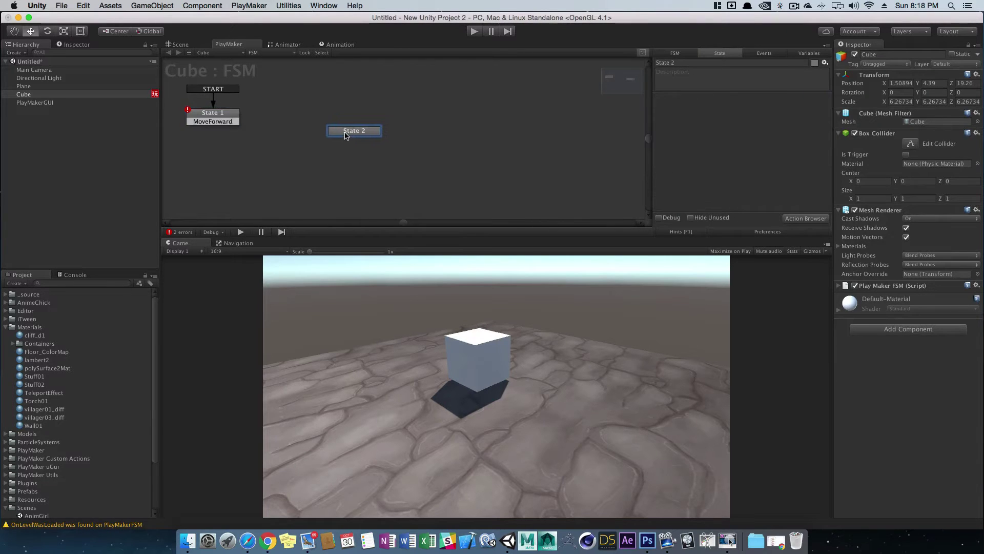
{"action": "left_click", "coordinate": [228, 119]}
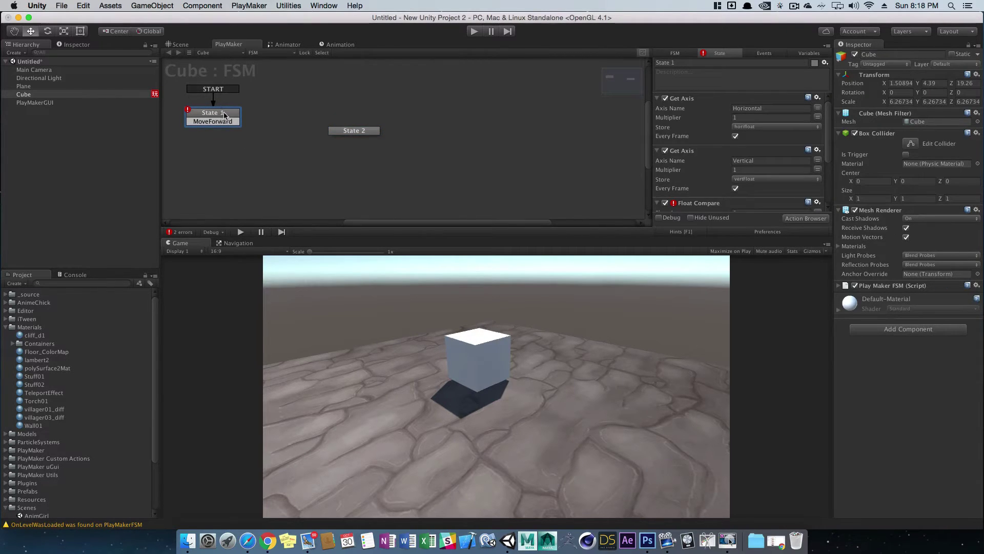
{"action": "left_click_drag", "start_coordinate": [216, 124], "coordinate": [360, 131]}
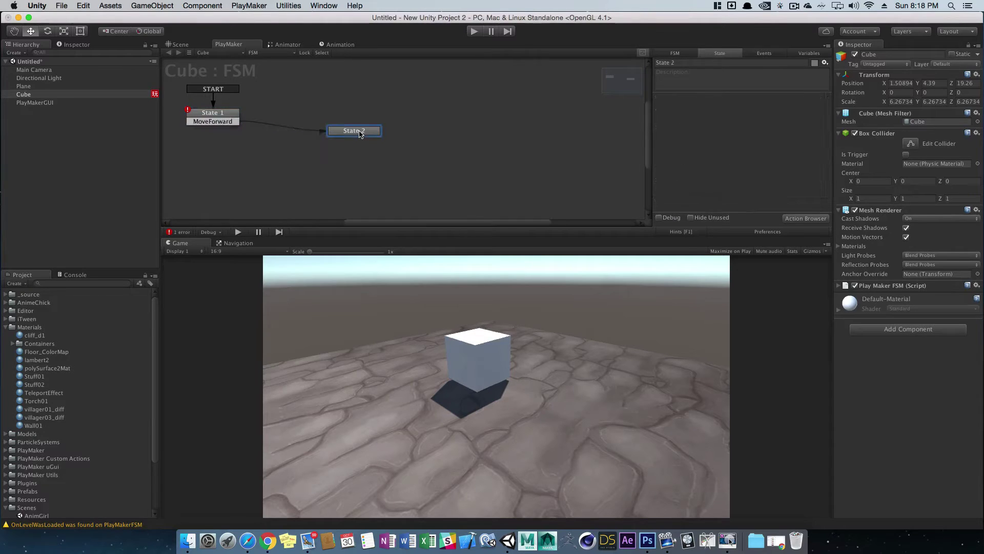
- In State 1's Float Compare, use the vertFloat variable as Float 1 and send MoveForward on Greater Than
{"action": "left_click", "coordinate": [210, 112]}
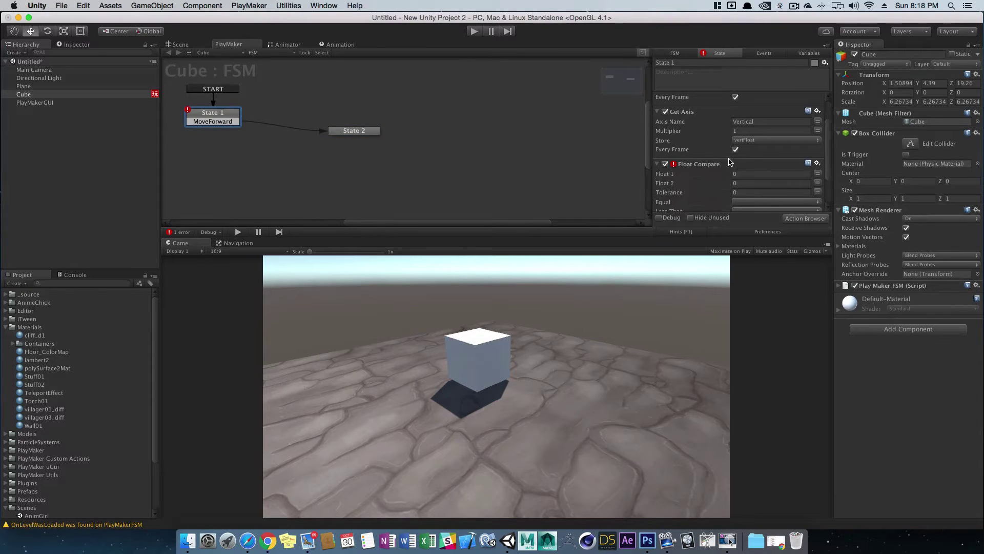
{"action": "scroll", "coordinate": [779, 159], "scroll_direction": "down", "scroll_amount": 3}
{"action": "scroll", "coordinate": [817, 179], "scroll_direction": "down", "scroll_amount": 4}
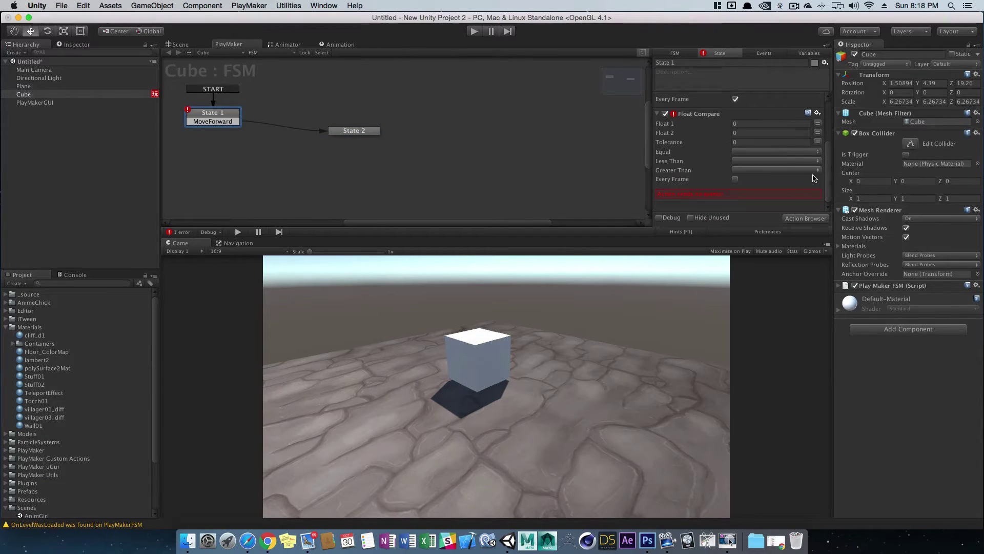
{"action": "left_click", "coordinate": [741, 124]}
{"action": "type", "text": "34343"}
{"action": "left_click", "coordinate": [817, 123]}
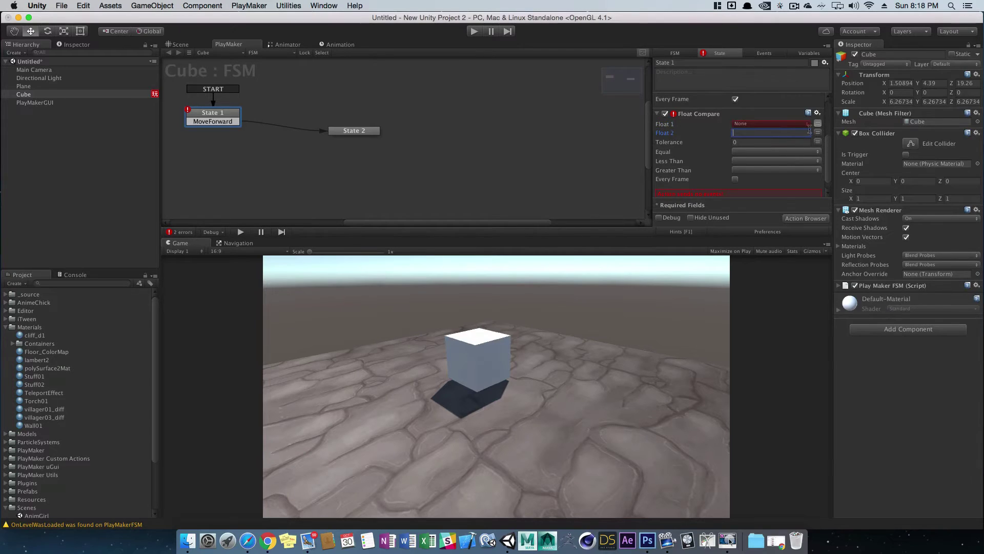
{"action": "left_click", "coordinate": [818, 132]}
{"action": "left_click", "coordinate": [798, 132]}
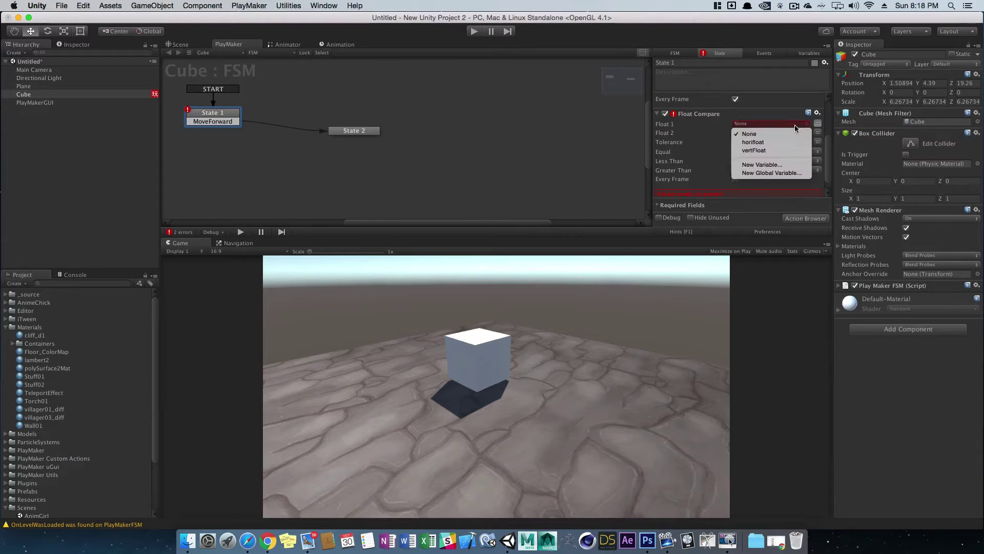
{"action": "left_click", "coordinate": [762, 150]}
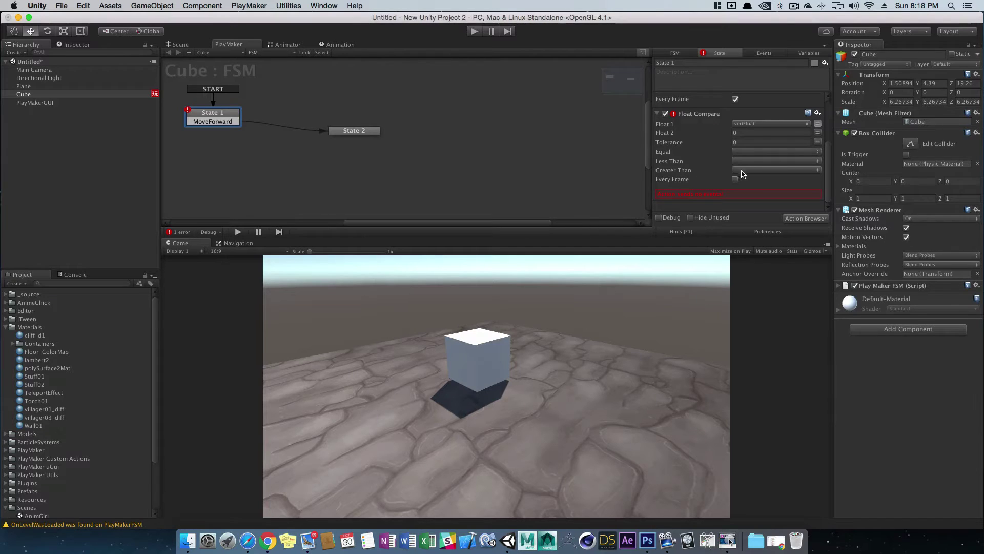
{"action": "left_click", "coordinate": [744, 171]}
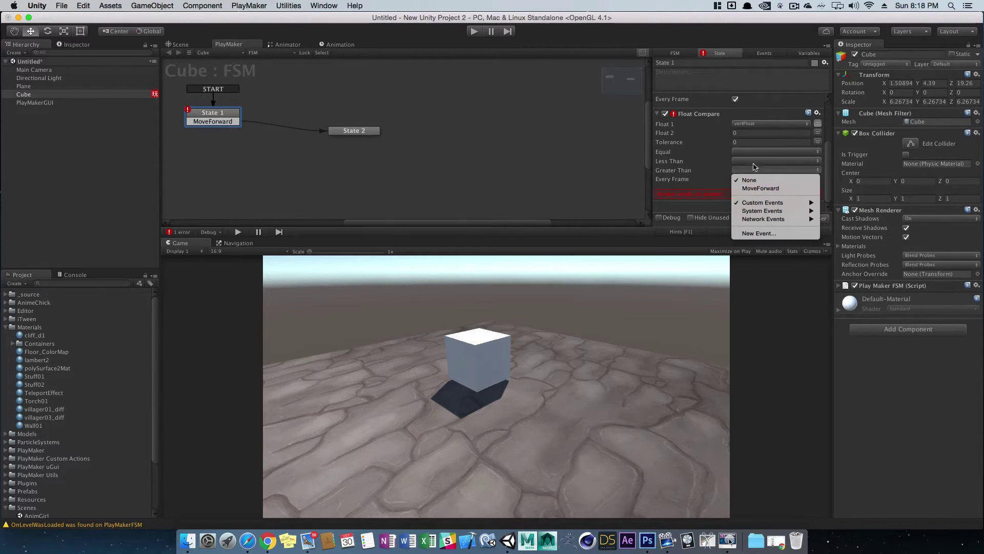
{"action": "left_click", "coordinate": [753, 190]}
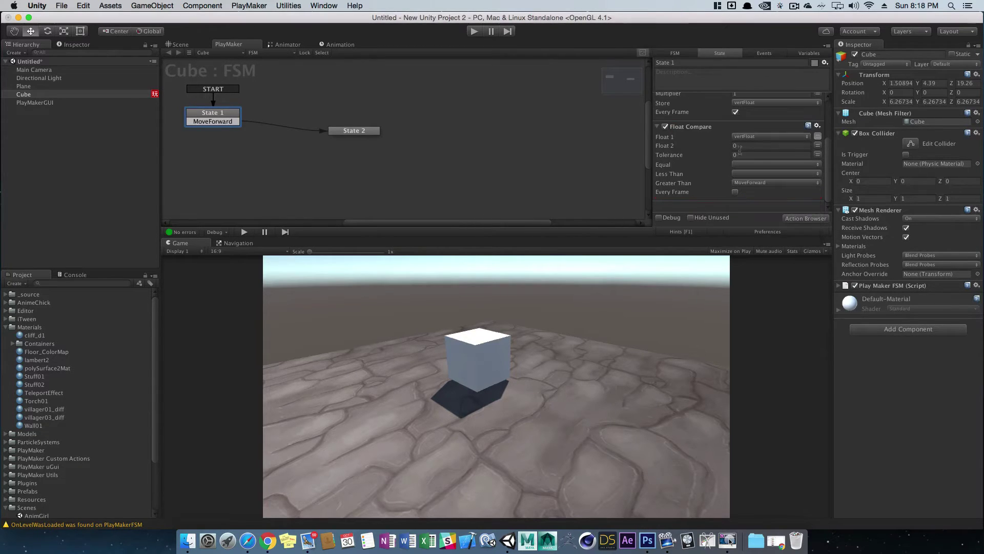
- Play-test the scene with State 1 running, stop it, and enable Every Frame on Float Compare
{"action": "scroll", "coordinate": [701, 154], "scroll_direction": "up", "scroll_amount": 4}
{"action": "left_click", "coordinate": [354, 131]}
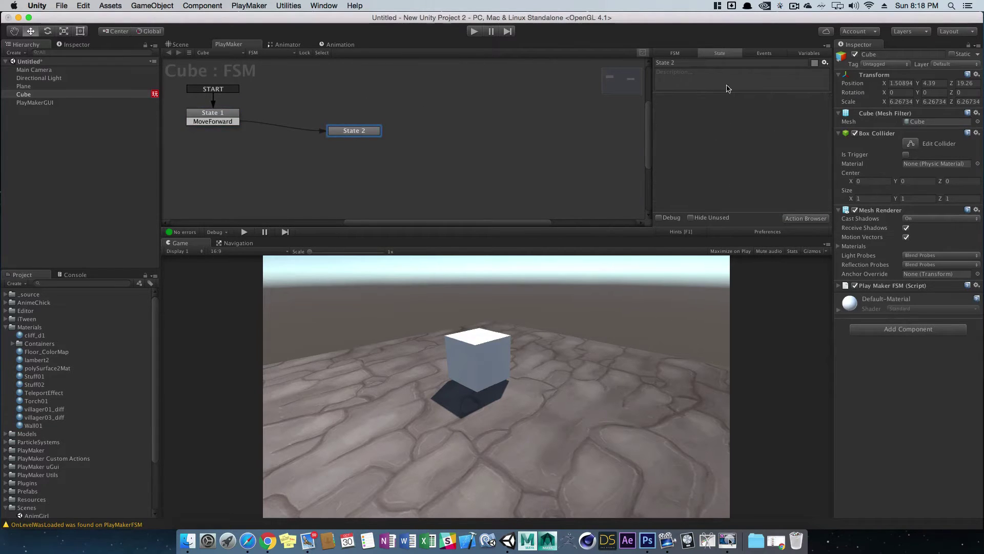
{"action": "left_click", "coordinate": [215, 115]}
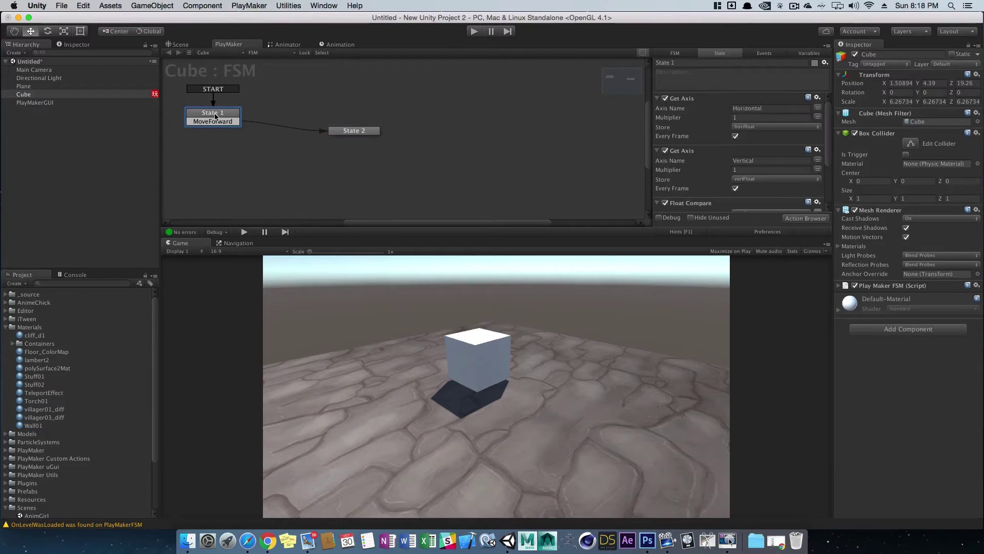
{"action": "scroll", "coordinate": [661, 163], "scroll_direction": "down", "scroll_amount": 4}
{"action": "left_click", "coordinate": [474, 31]}
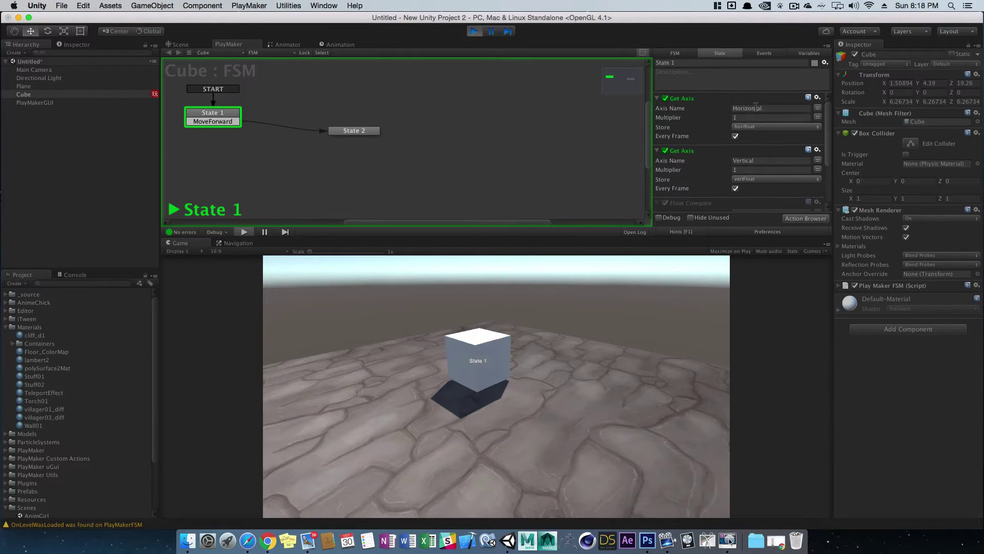
{"action": "scroll", "coordinate": [719, 178], "scroll_direction": "down", "scroll_amount": 1}
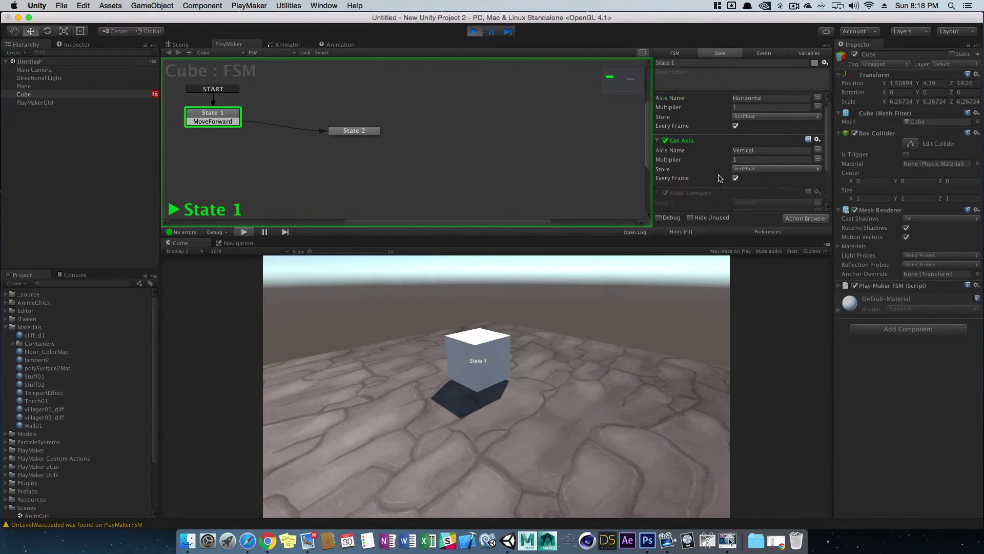
{"action": "scroll", "coordinate": [719, 178], "scroll_direction": "down", "scroll_amount": 3}
{"action": "left_click", "coordinate": [474, 32]}
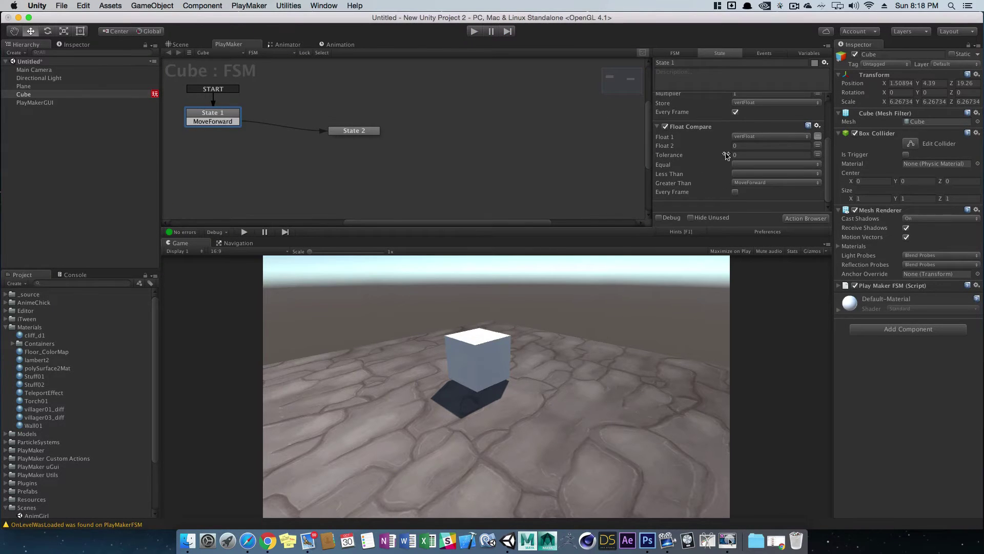
{"action": "left_click", "coordinate": [735, 192]}
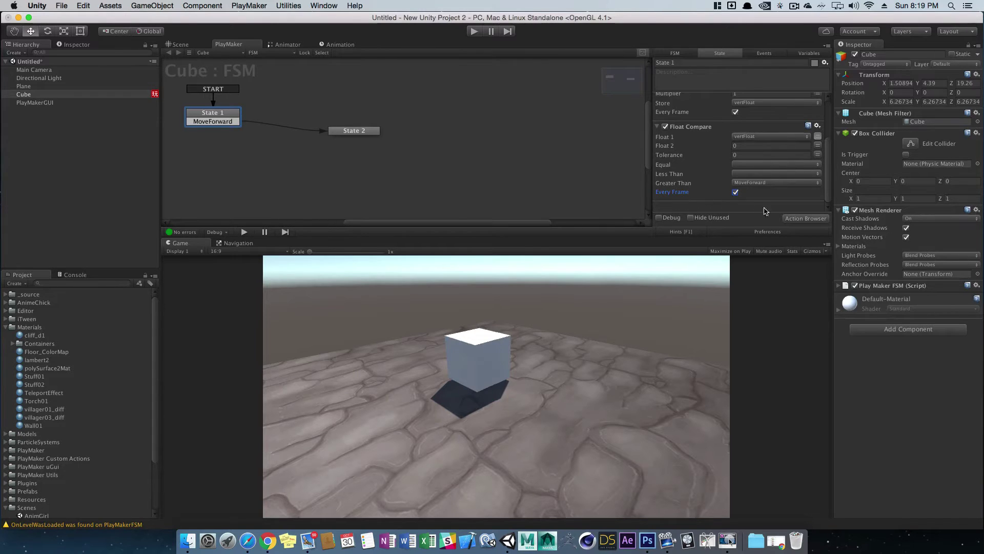
- Play-test the scene, give positive Vertical input to trigger the move to State 2, and stop the test
{"action": "key", "text": "super+p"}
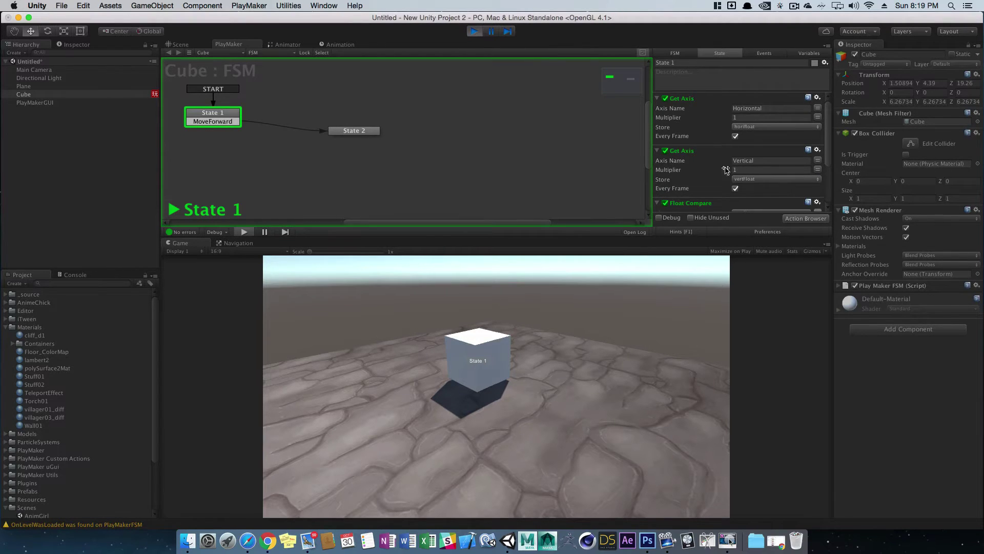
{"action": "scroll", "coordinate": [724, 168], "scroll_direction": "down", "scroll_amount": 3}
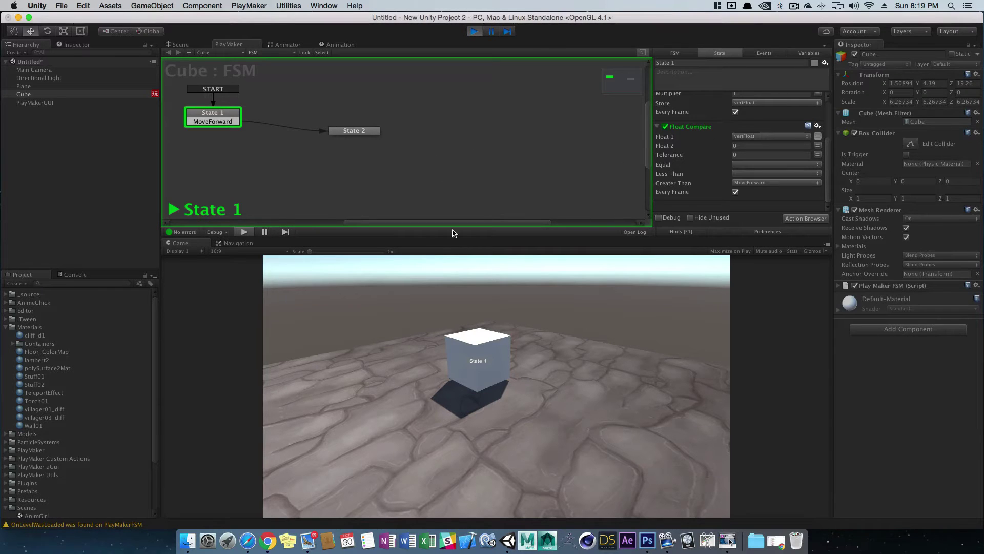
{"action": "key", "text": "Up"}
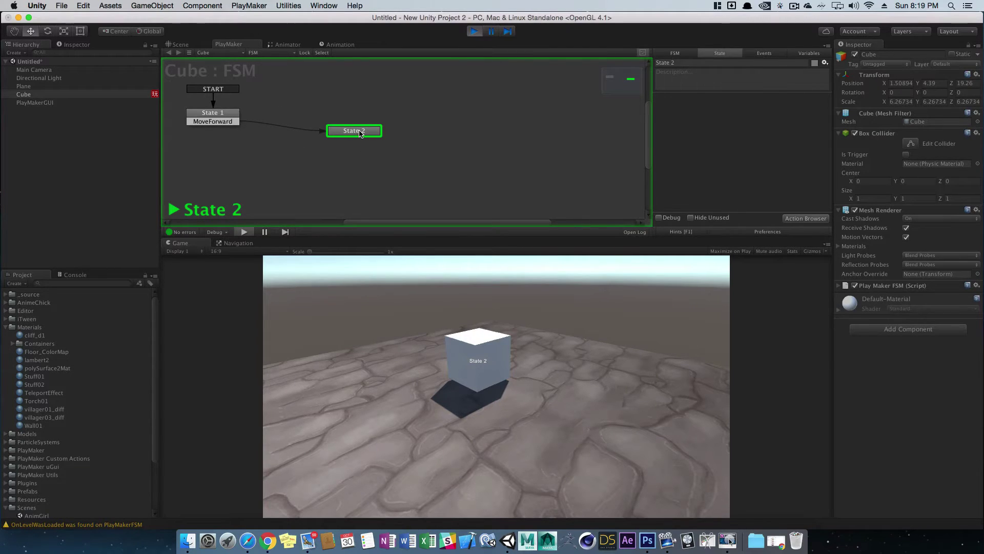
{"action": "left_click", "coordinate": [472, 32]}
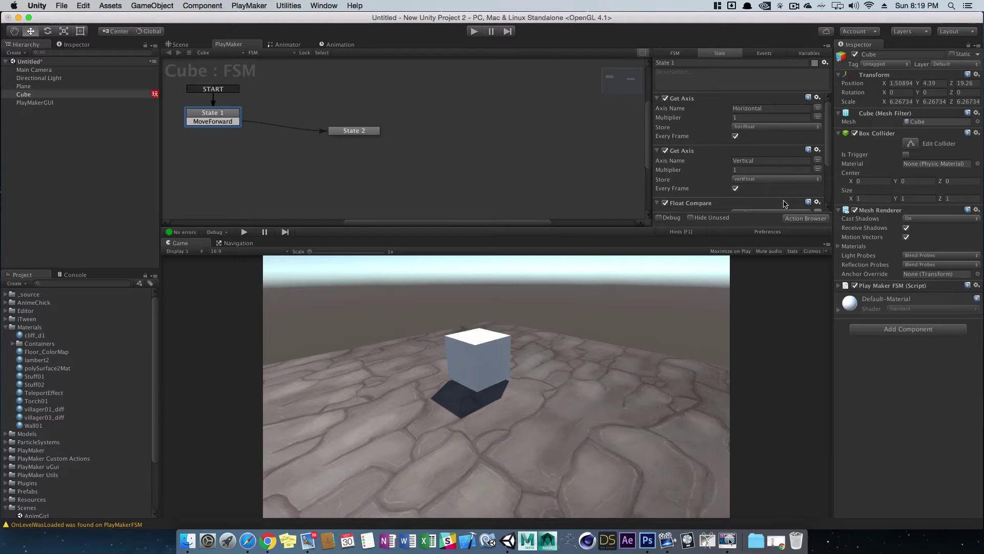
- Search the action library for "get button" and add the Get Mouse Button action to State 1
{"action": "left_click", "coordinate": [806, 218]}
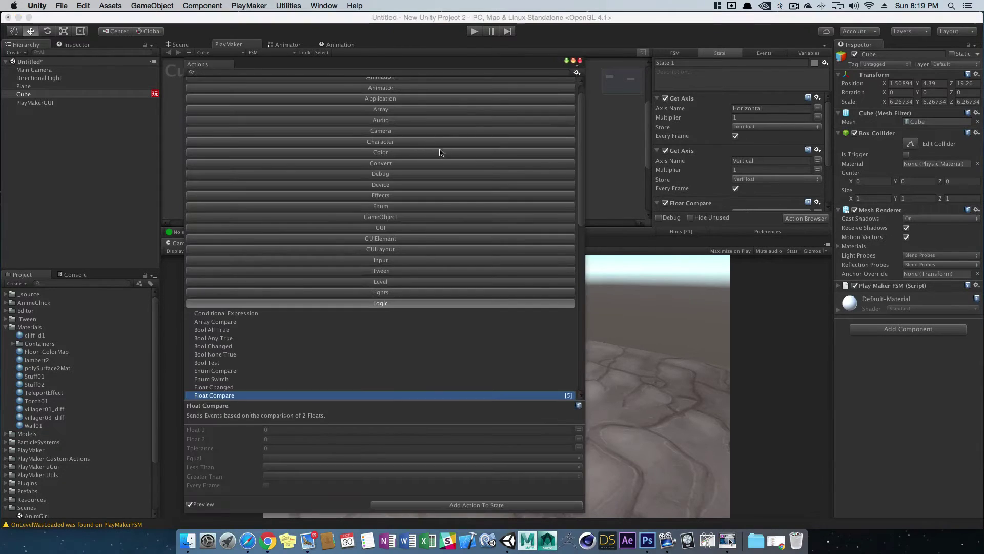
{"action": "type", "text": "get"}
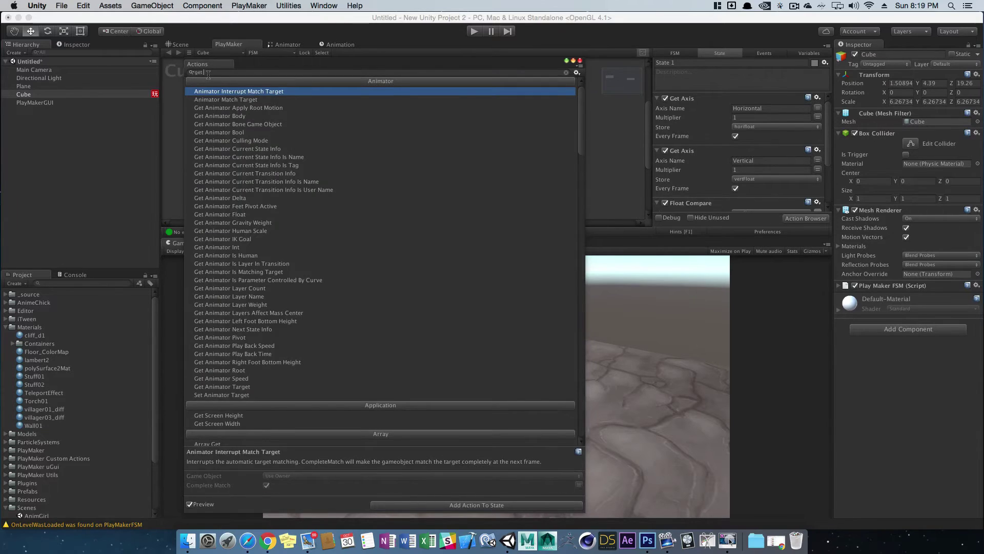
{"action": "type", "text": " button"}
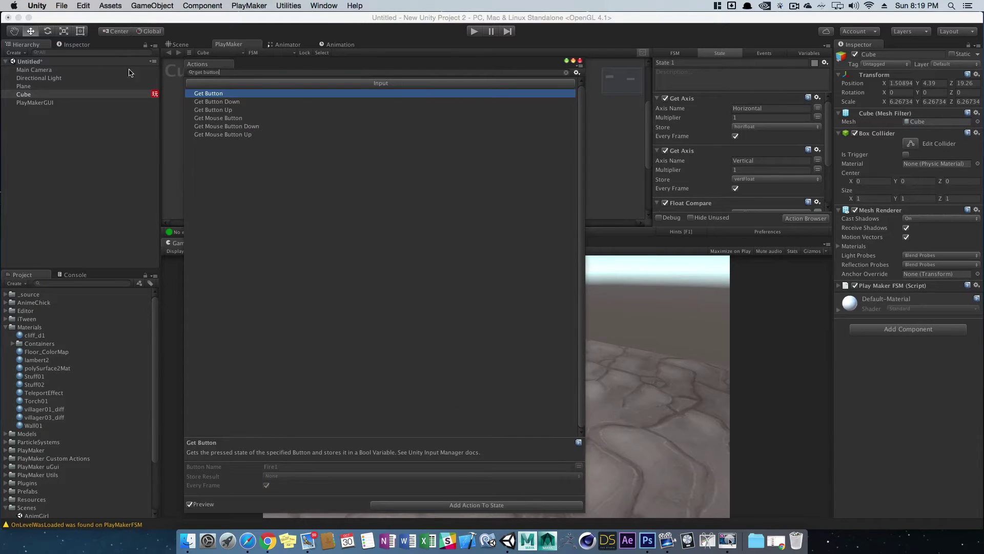
{"action": "left_click", "coordinate": [237, 104]}
{"action": "left_click", "coordinate": [221, 117]}
{"action": "left_click", "coordinate": [222, 110]}
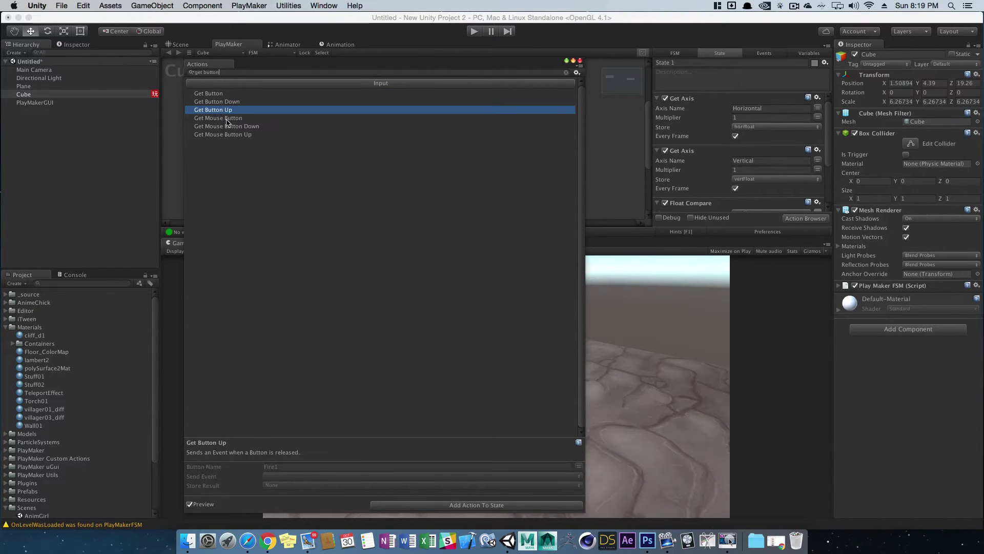
{"action": "left_click", "coordinate": [228, 118]}
{"action": "left_click", "coordinate": [227, 127]}
{"action": "double_click", "coordinate": [229, 118]}
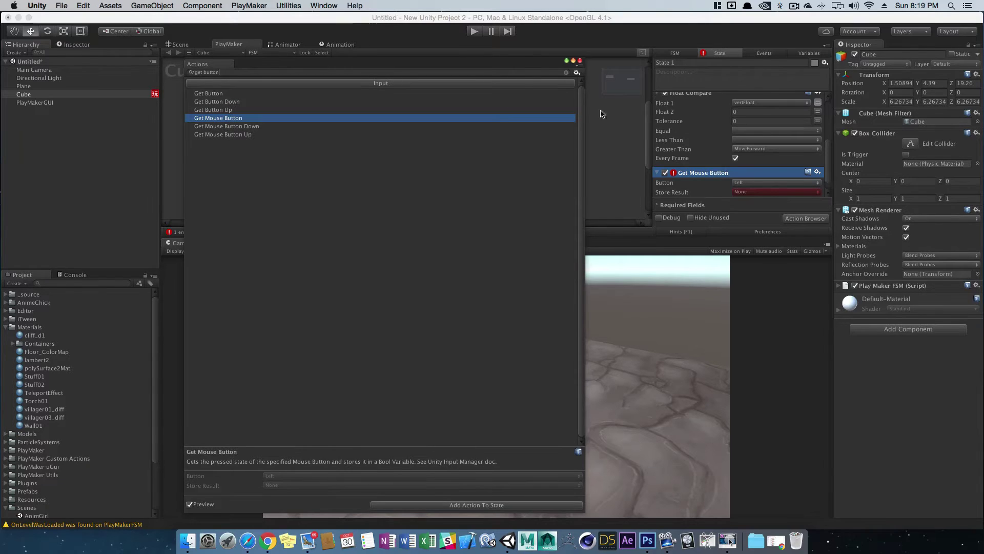
{"action": "left_click", "coordinate": [580, 61]}
- Store the Get Mouse Button result in a new variable named mousebutton
{"action": "scroll", "coordinate": [730, 190], "scroll_direction": "down", "scroll_amount": 2}
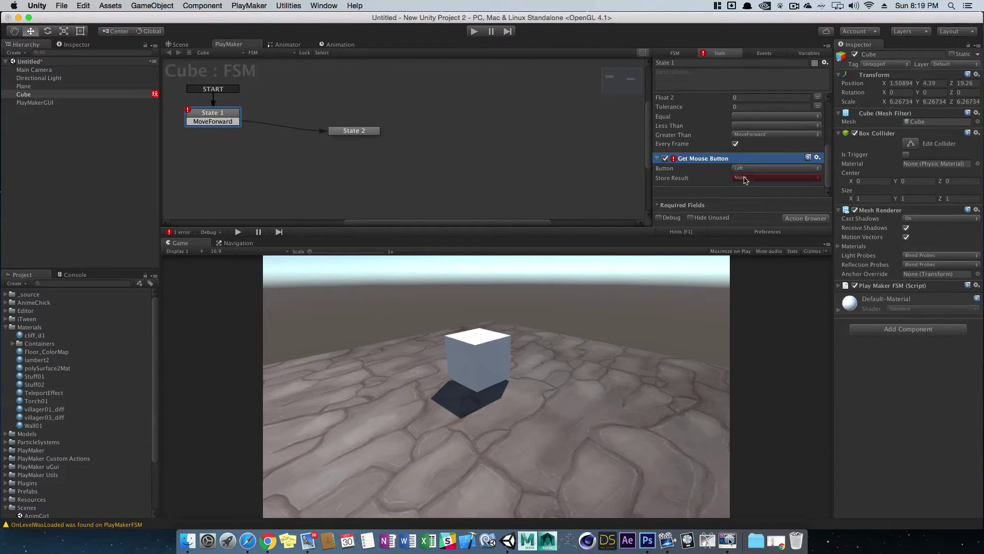
{"action": "left_click", "coordinate": [746, 178]}
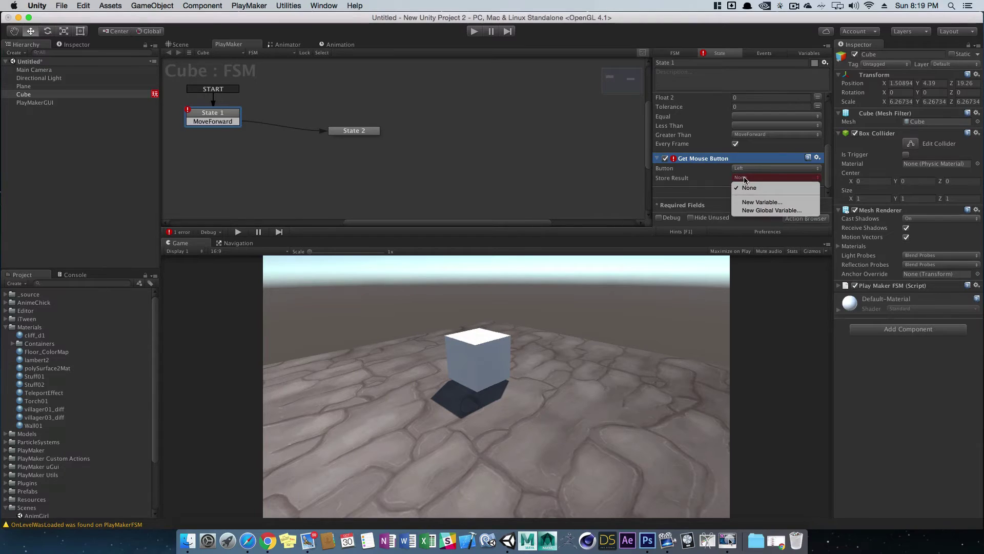
{"action": "left_click", "coordinate": [753, 203]}
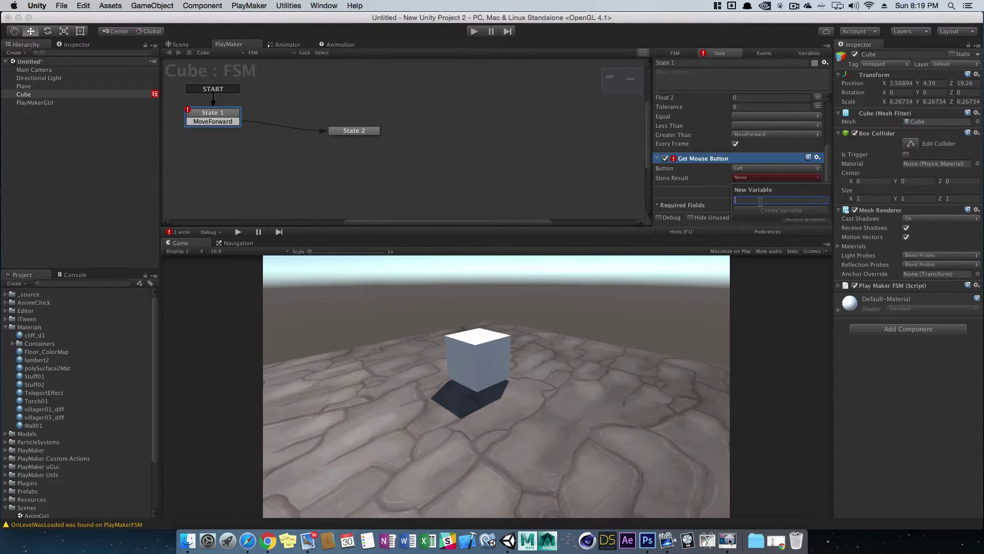
{"action": "type", "text": "mousebut"}
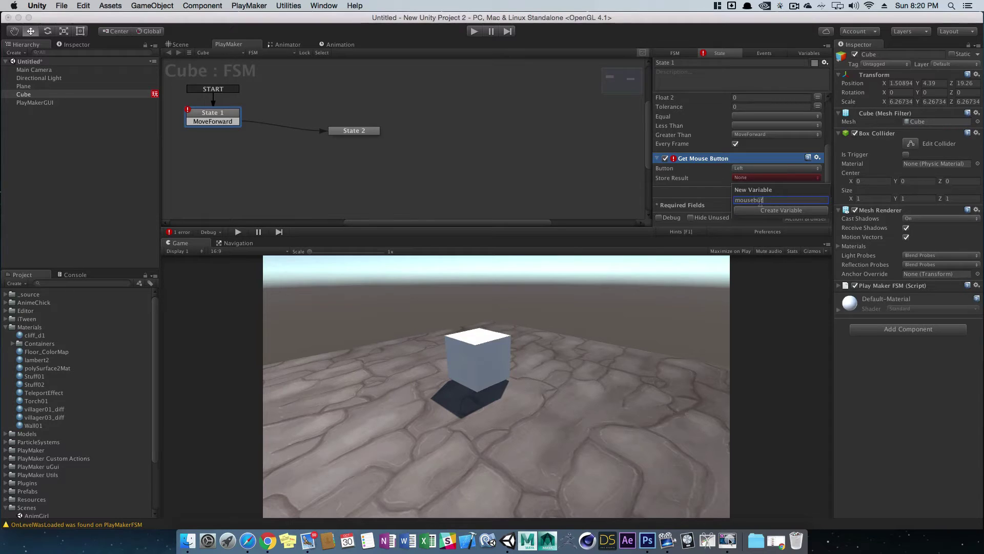
{"action": "type", "text": "ton"}
{"action": "key", "text": "Return"}
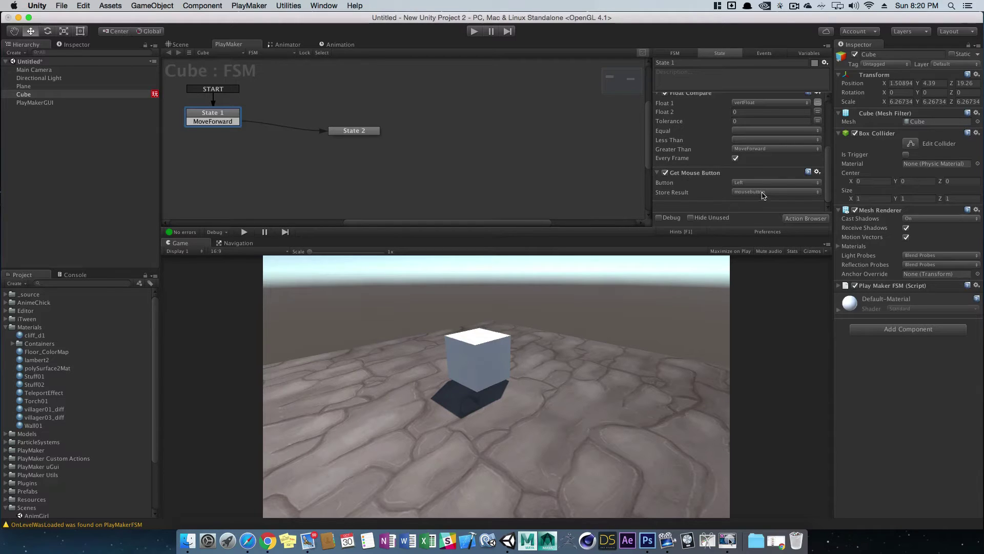
{"action": "left_click", "coordinate": [760, 192]}
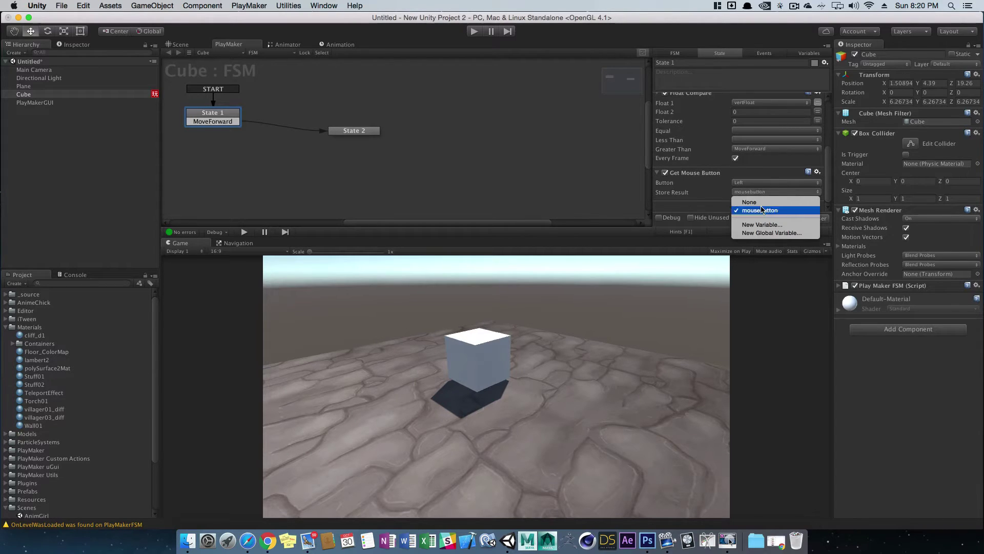
{"action": "left_click", "coordinate": [754, 206]}
- Inspect the type and settings of the mousebutton variable in the FSM's variable list
{"action": "left_click", "coordinate": [809, 53]}
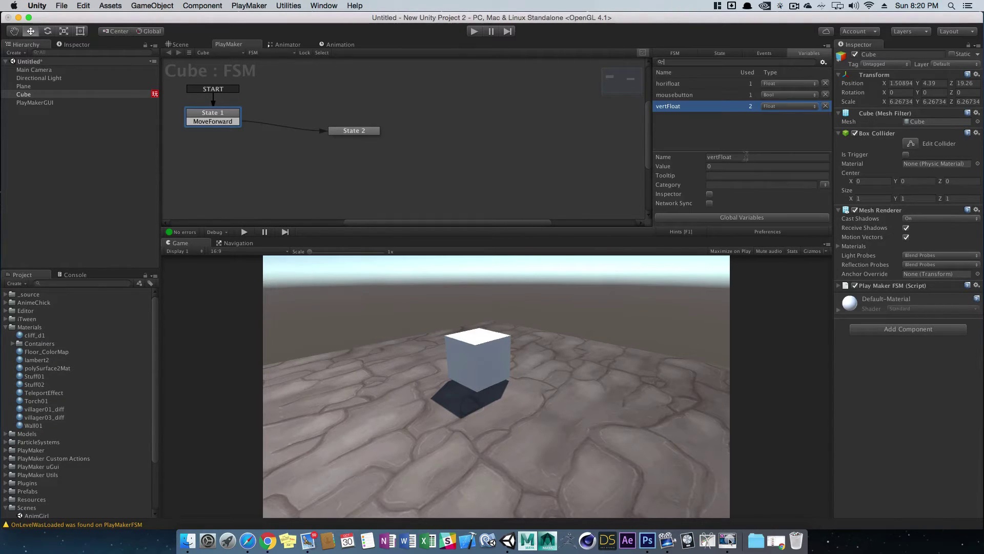
{"action": "left_click", "coordinate": [711, 121]}
{"action": "left_click", "coordinate": [687, 99]}
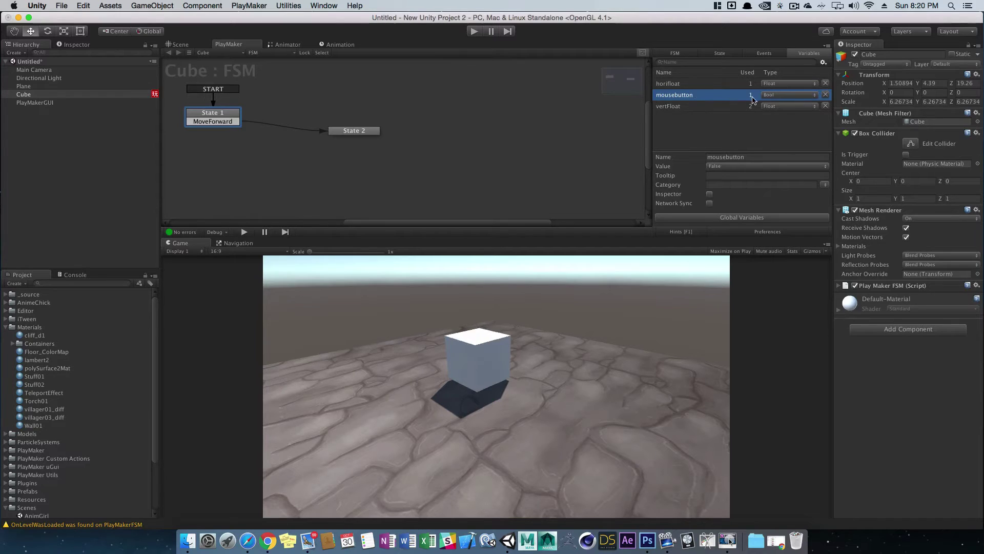
{"action": "left_click", "coordinate": [755, 137]}
- Search the action library for "bool" and add the Bool Test action to State 1
{"action": "left_click", "coordinate": [239, 120]}
{"action": "scroll", "coordinate": [726, 188], "scroll_direction": "down", "scroll_amount": 3}
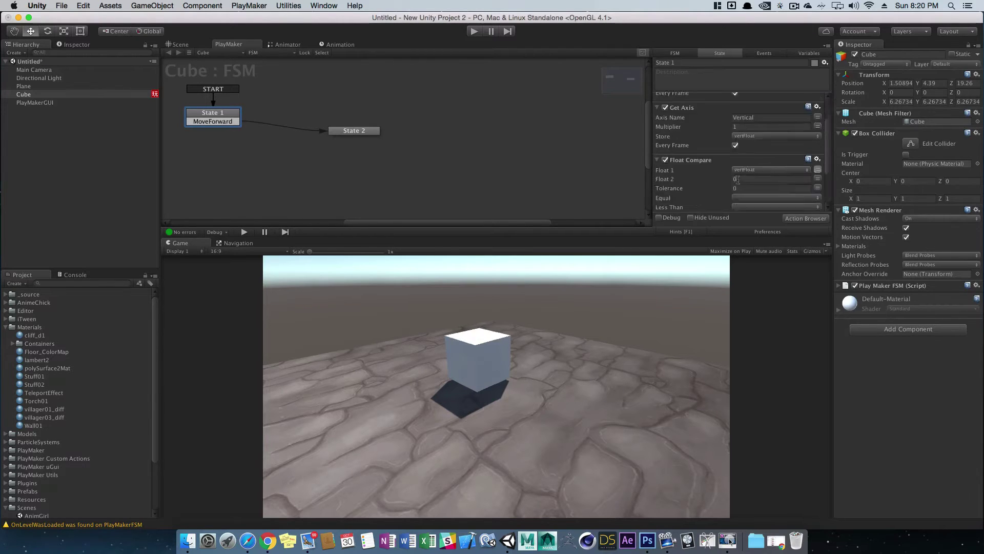
{"action": "left_click", "coordinate": [803, 220]}
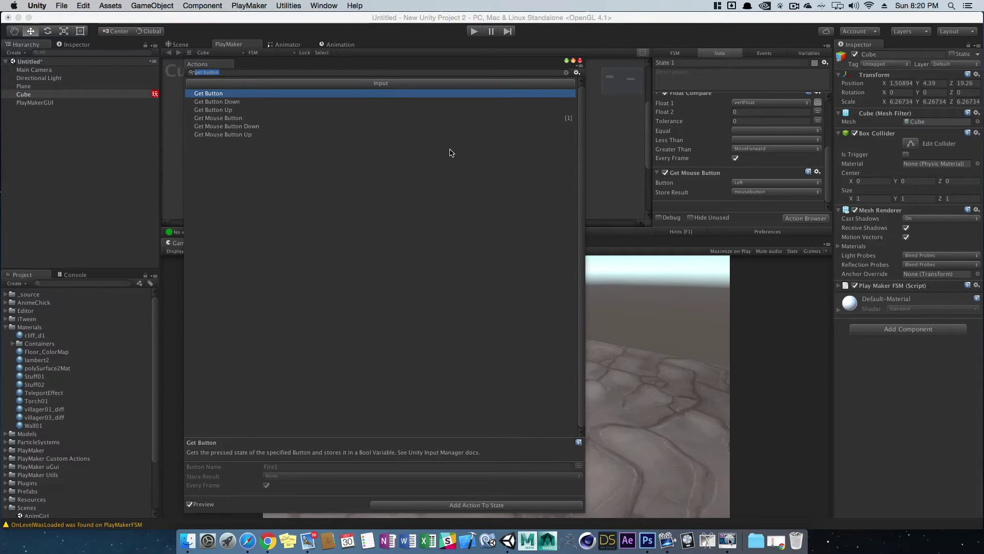
{"action": "type", "text": "bu"}
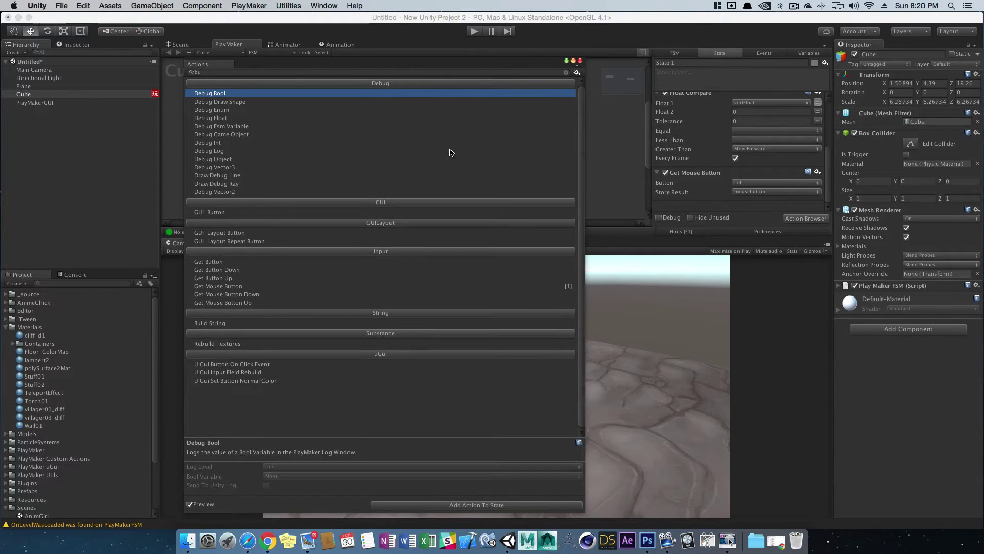
{"action": "key", "text": "BackSpace"}
{"action": "key", "text": "BackSpace"}
{"action": "type", "text": "bool"}
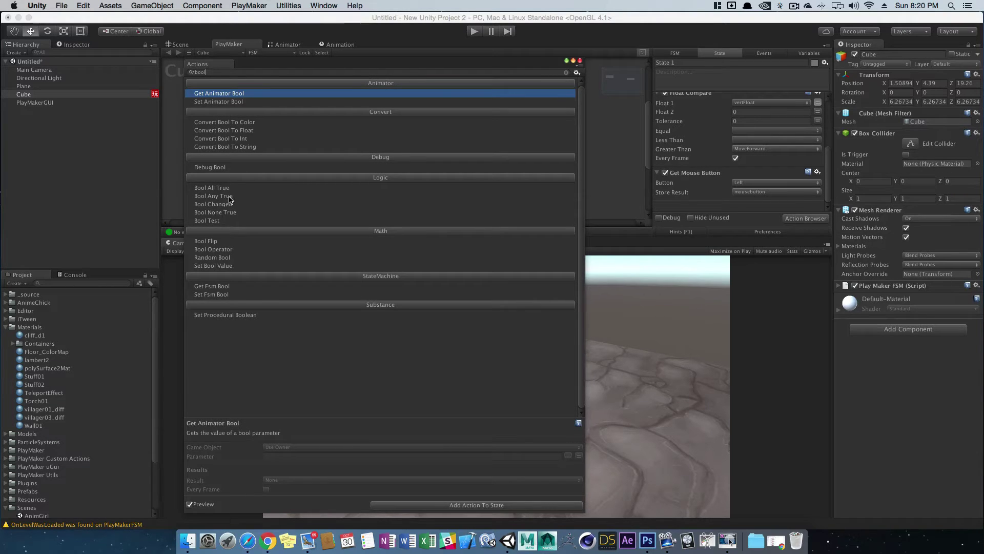
{"action": "double_click", "coordinate": [207, 220]}
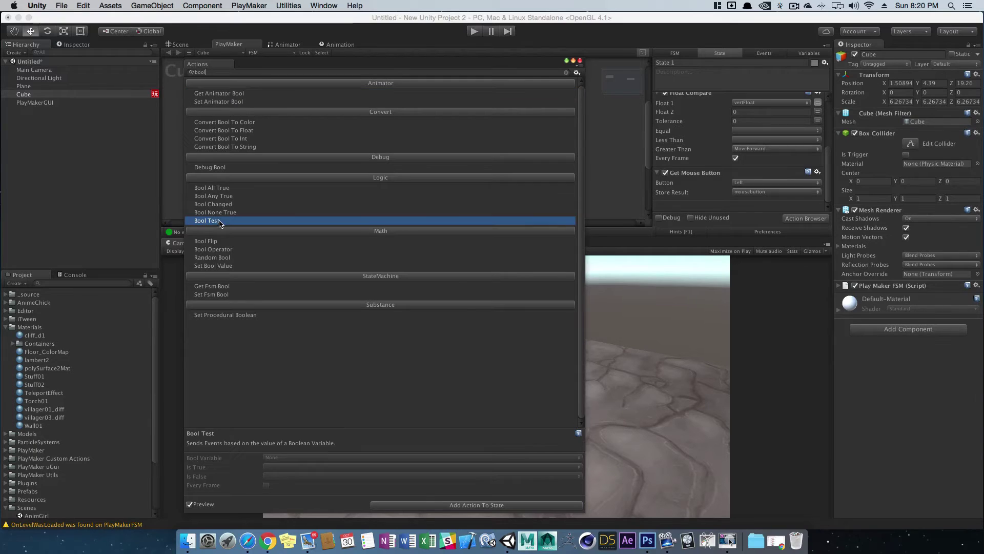
{"action": "left_click", "coordinate": [580, 60]}
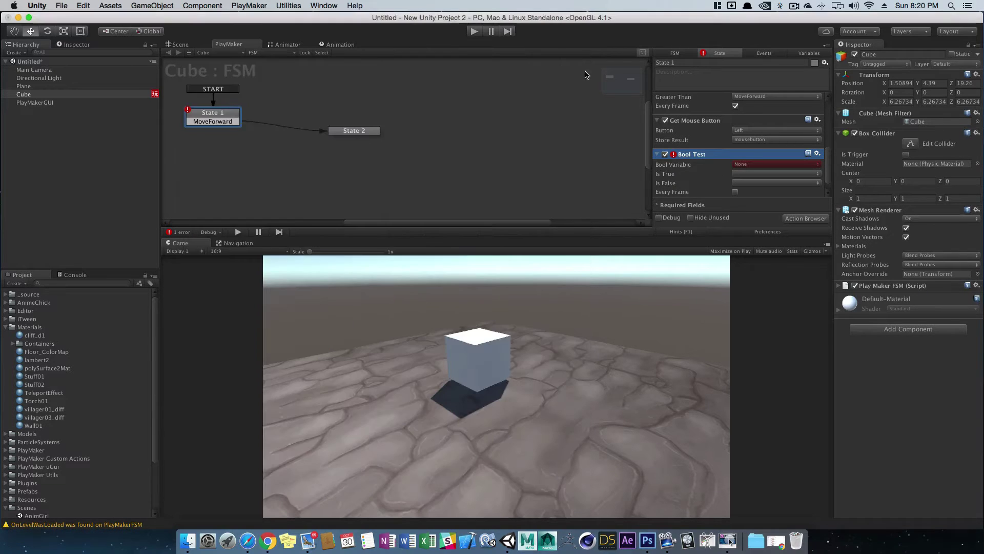
- Make Bool Test check the mousebutton variable every frame and send MoveForward when it is true
{"action": "left_click", "coordinate": [753, 164]}
{"action": "left_click", "coordinate": [757, 187]}
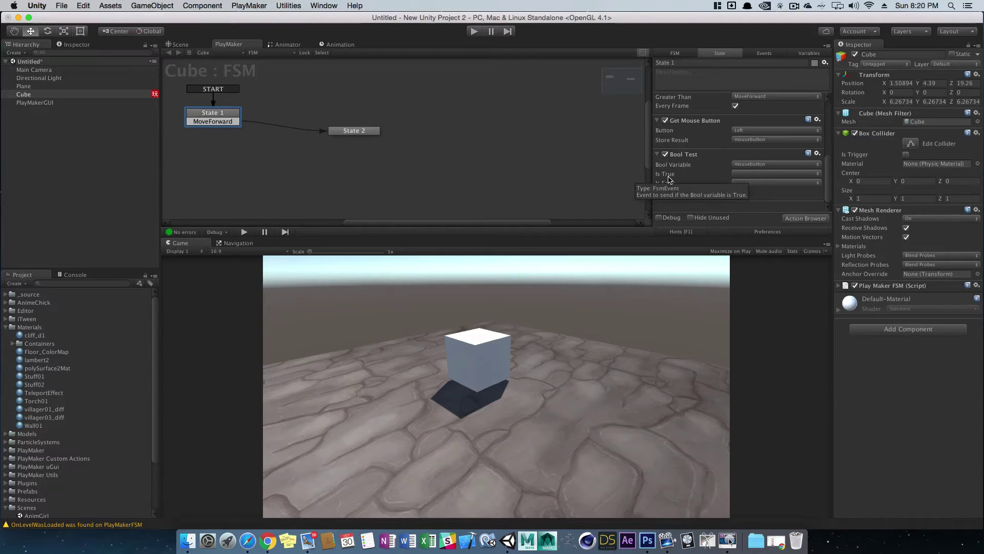
{"action": "left_click", "coordinate": [751, 173]}
{"action": "left_click", "coordinate": [762, 193]}
{"action": "left_click", "coordinate": [735, 193]}
- Play-test the scene, trigger State 2 with a left mouse press in the game view, and stop the test
{"action": "left_click", "coordinate": [474, 32]}
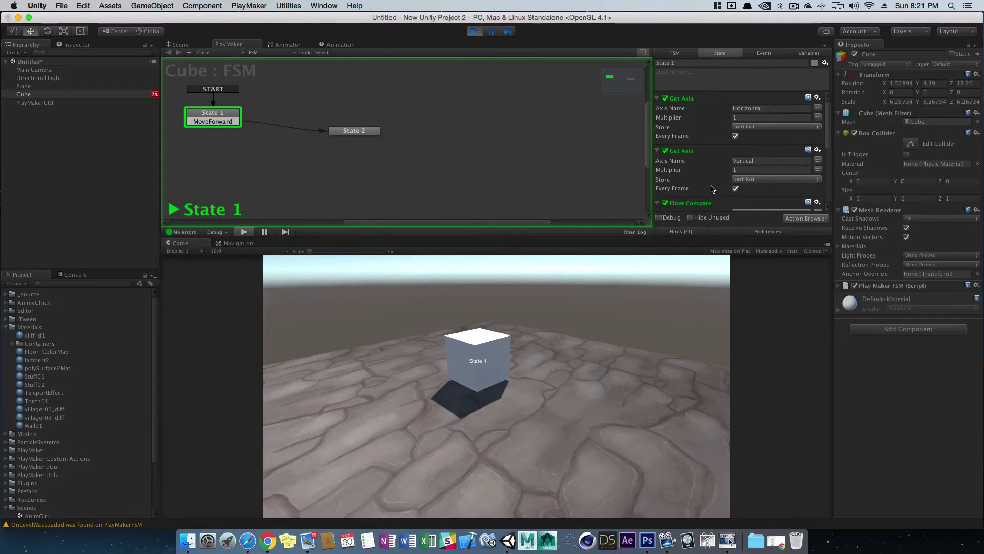
{"action": "scroll", "coordinate": [714, 169], "scroll_direction": "down", "scroll_amount": 5}
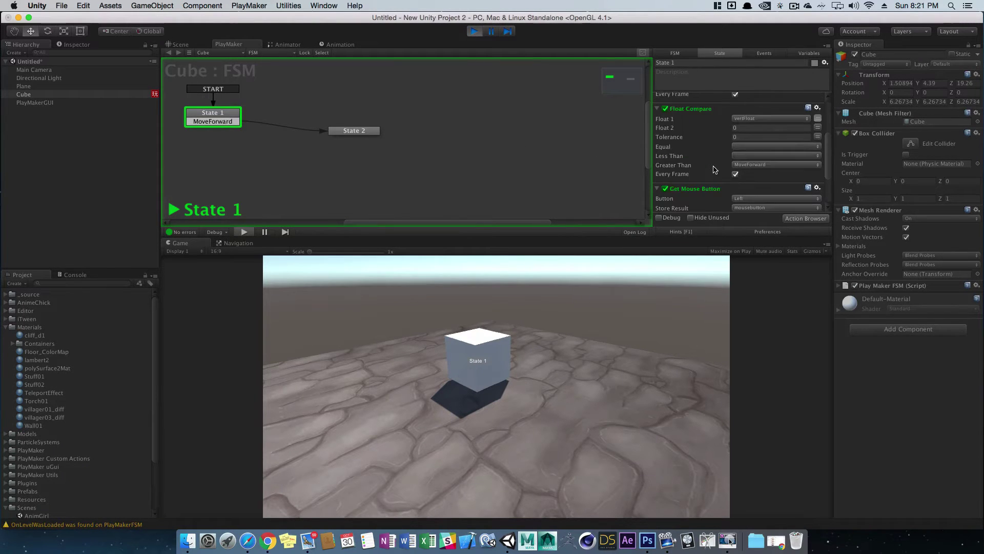
{"action": "left_click", "coordinate": [500, 357]}
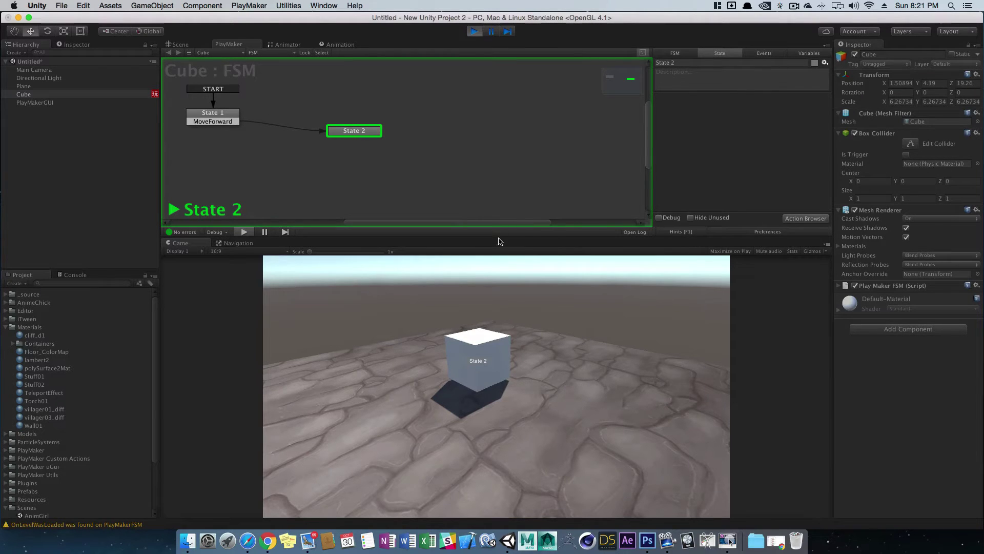
{"action": "left_click", "coordinate": [475, 31]}
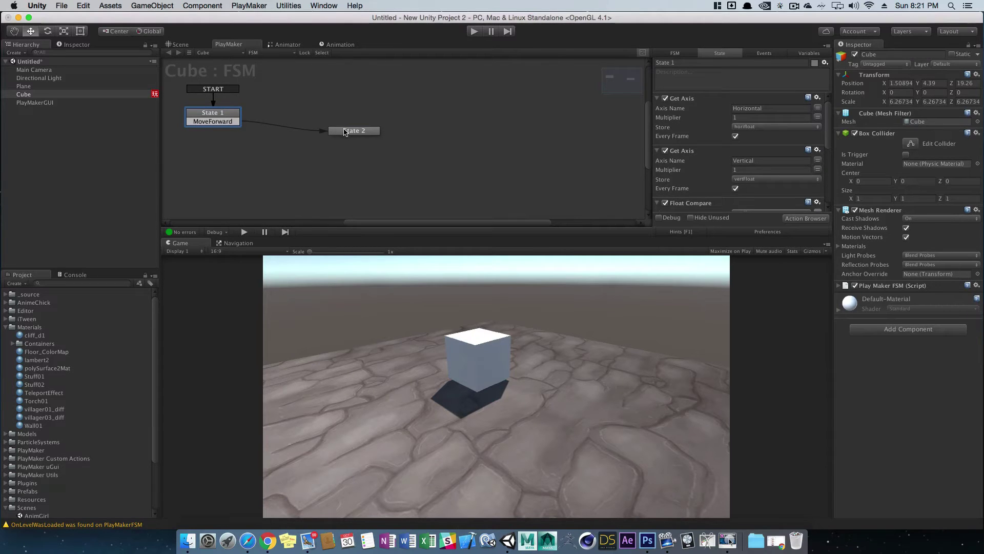
- Switch between State 1 and State 2 in the FSM graph, leaving State 2 selected
{"action": "left_click", "coordinate": [345, 132]}
{"action": "left_click", "coordinate": [206, 115]}
{"action": "left_click", "coordinate": [360, 133]}
{"action": "left_click", "coordinate": [195, 119]}
{"action": "left_click", "coordinate": [370, 135]}
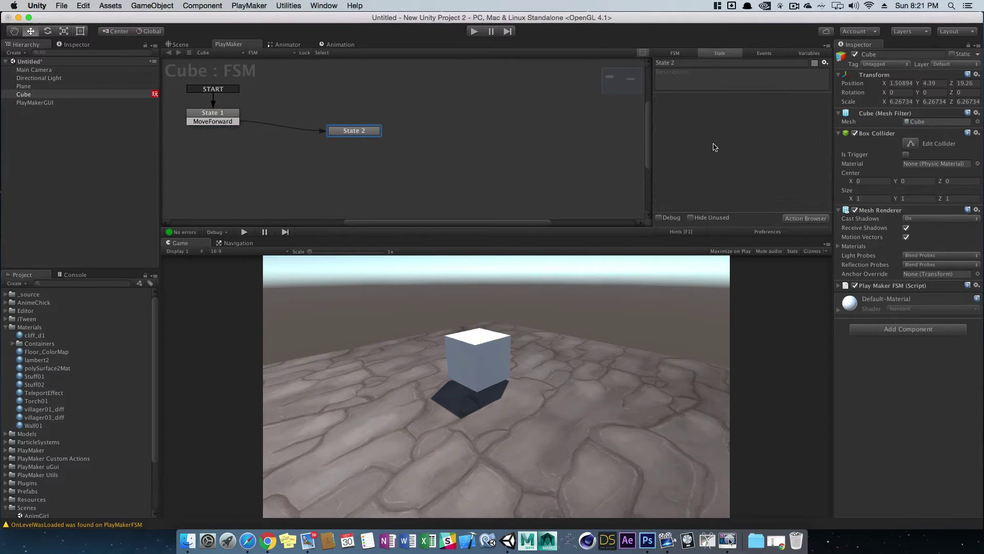
{"action": "left_click", "coordinate": [806, 218]}
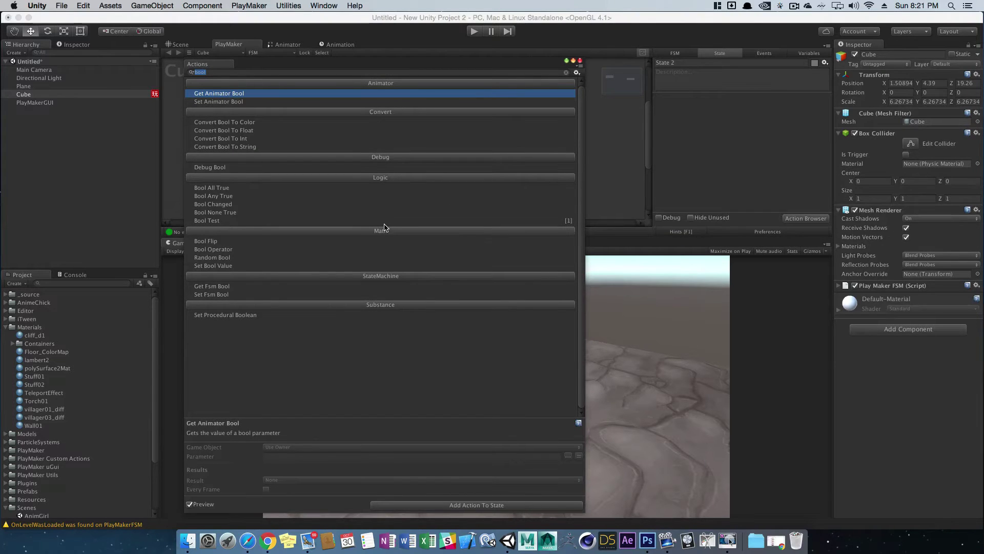
{"action": "type", "text": "move"}
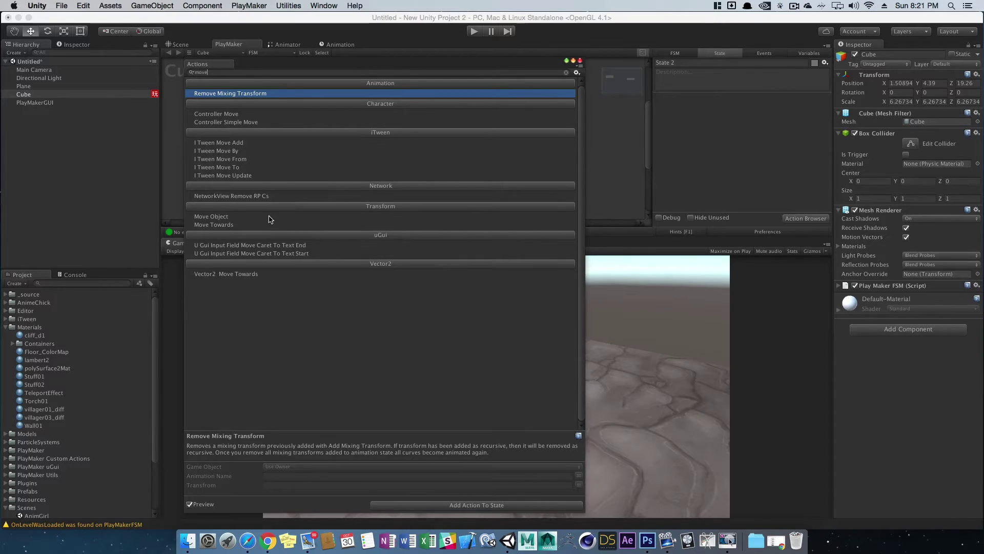
{"action": "key", "text": "Return"}
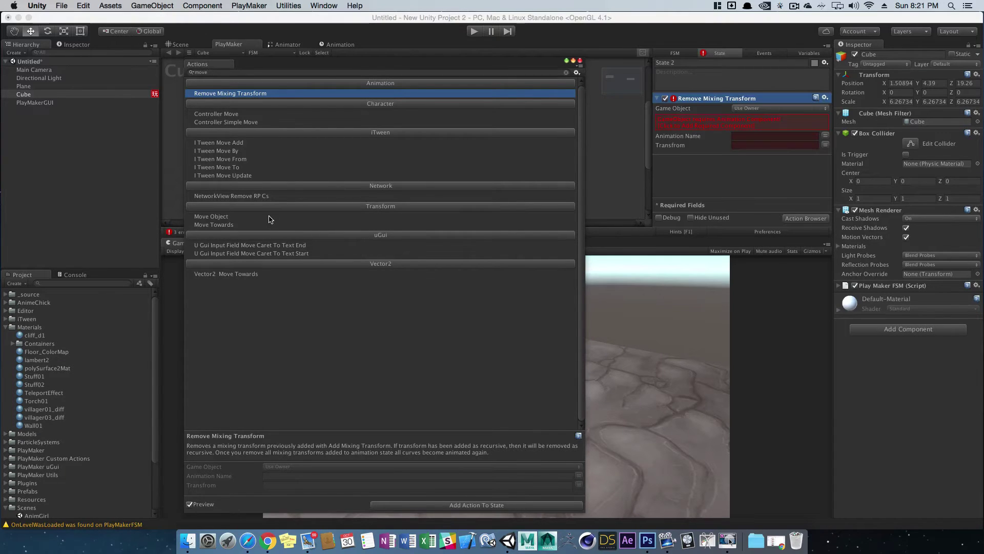
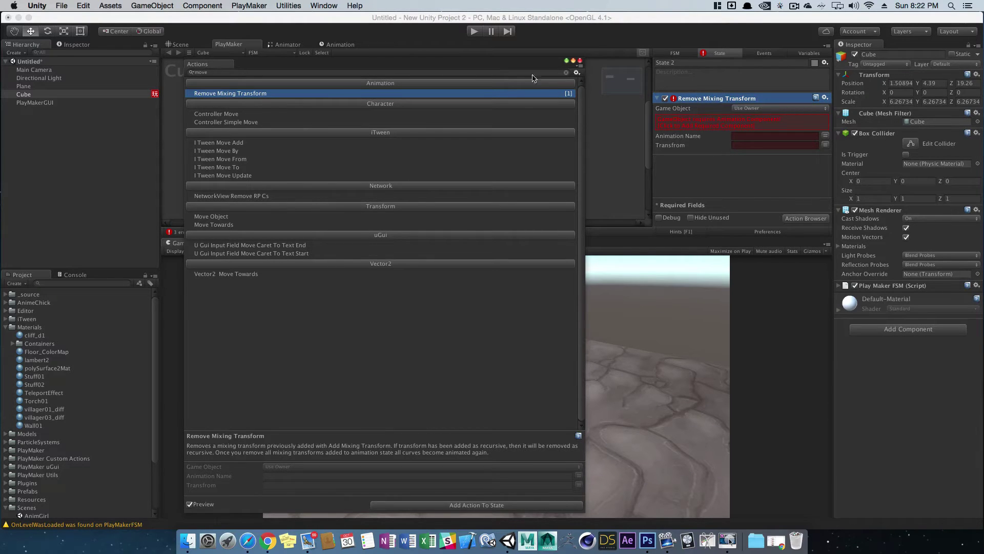
{"action": "left_click", "coordinate": [580, 61]}
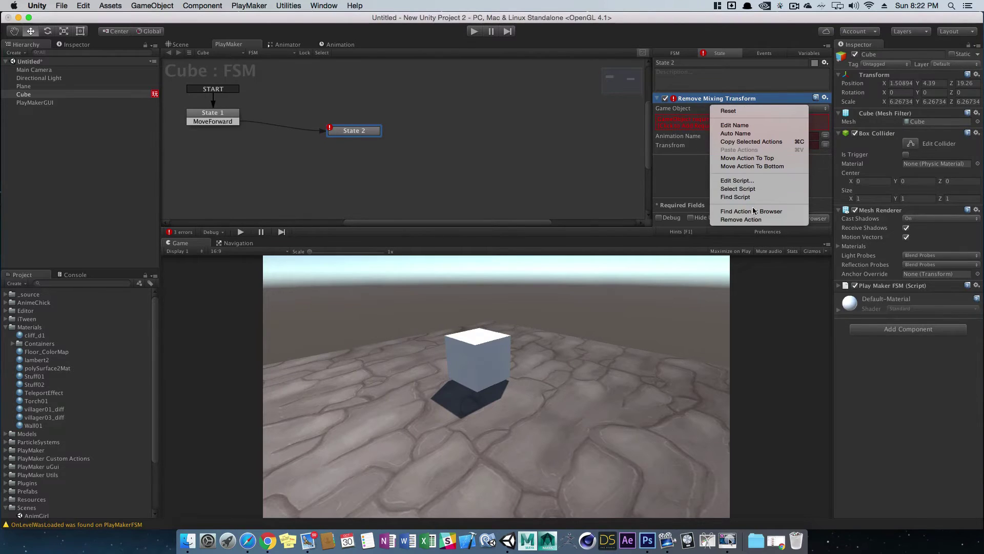
{"action": "left_click", "coordinate": [741, 219]}
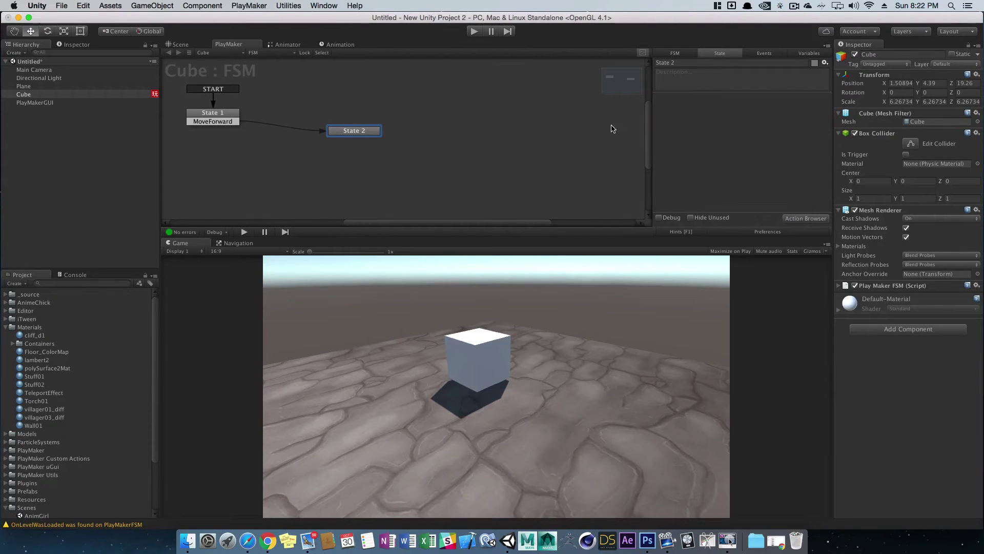
- Add the Translate action to State 2 of the Cube's FSM
{"action": "left_click", "coordinate": [805, 218]}
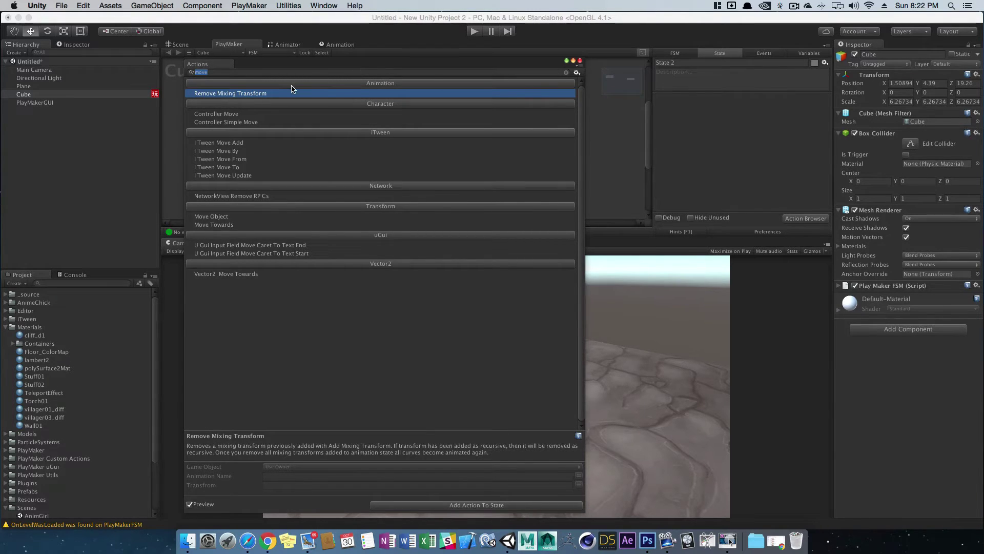
{"action": "type", "text": "translate"}
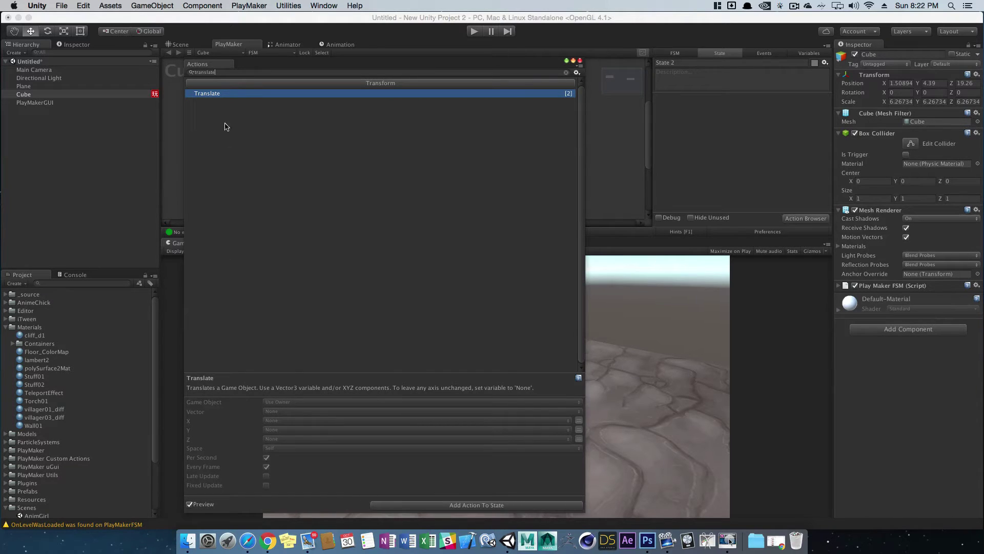
{"action": "double_click", "coordinate": [216, 94]}
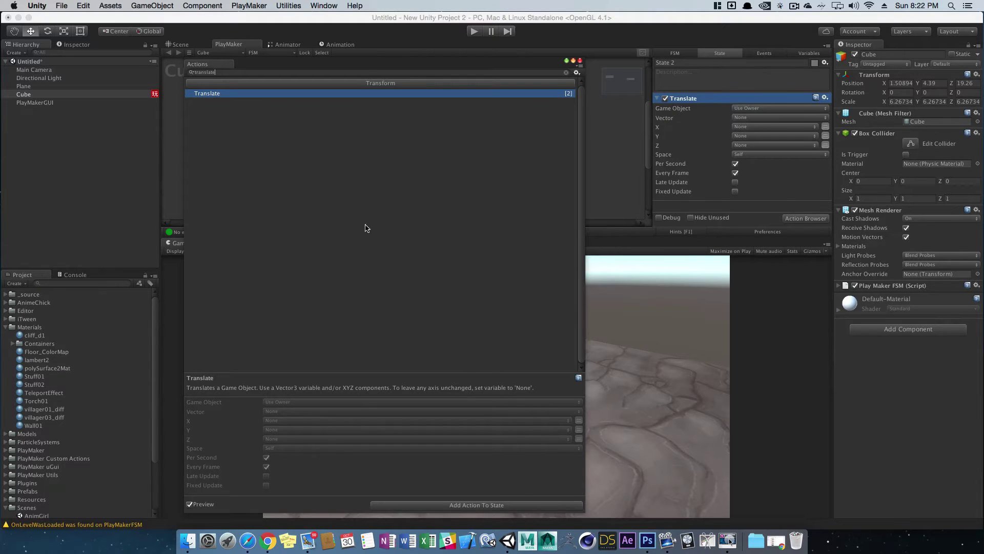
{"action": "left_click", "coordinate": [580, 60]}
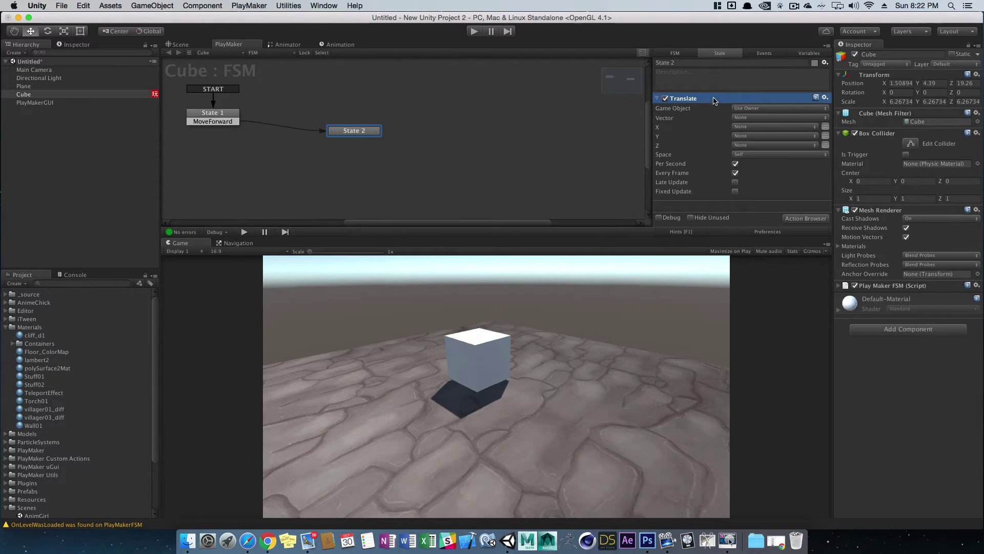
- Set the Translate action's Z value to 1, with X and Y left at None and Fixed Update off
{"action": "left_click", "coordinate": [769, 136]}
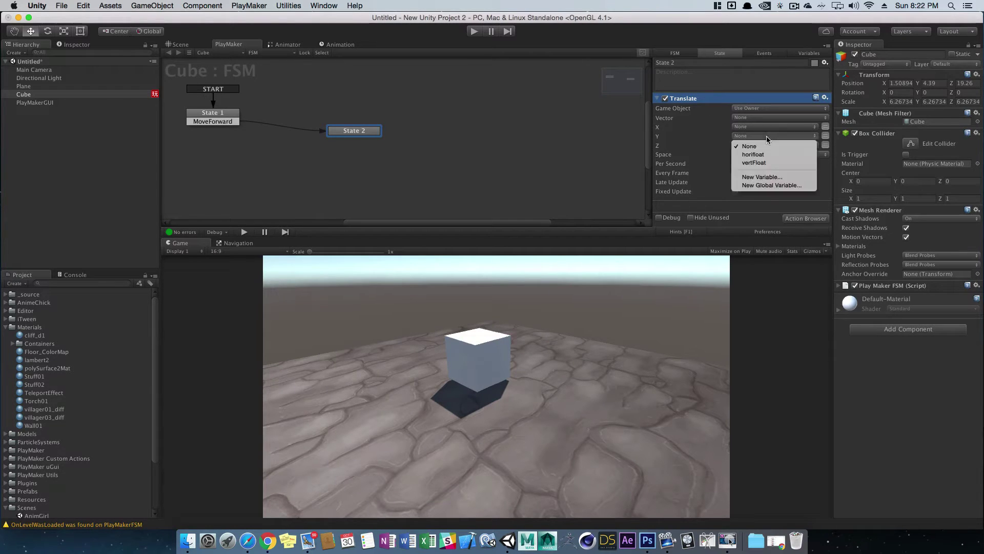
{"action": "left_click", "coordinate": [718, 180]}
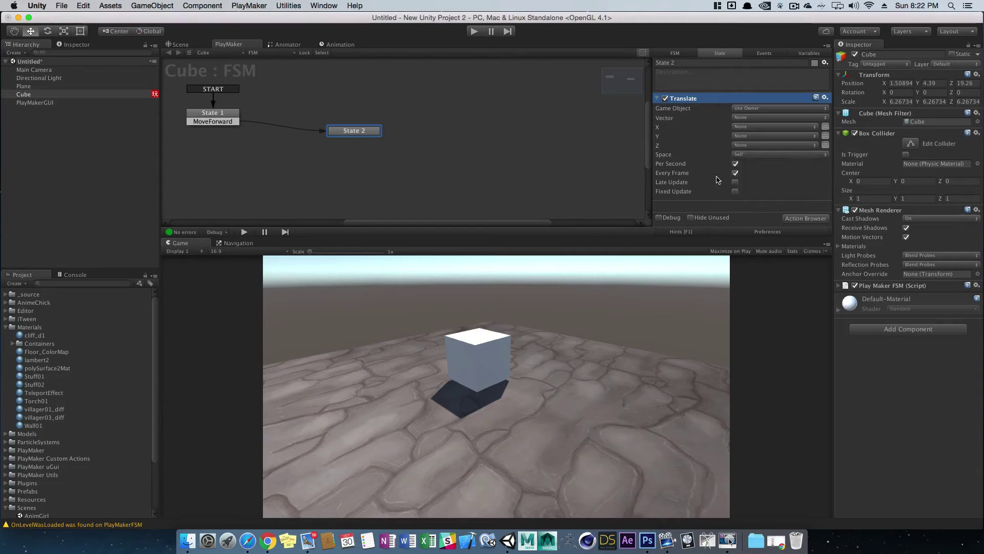
{"action": "left_click", "coordinate": [824, 136]}
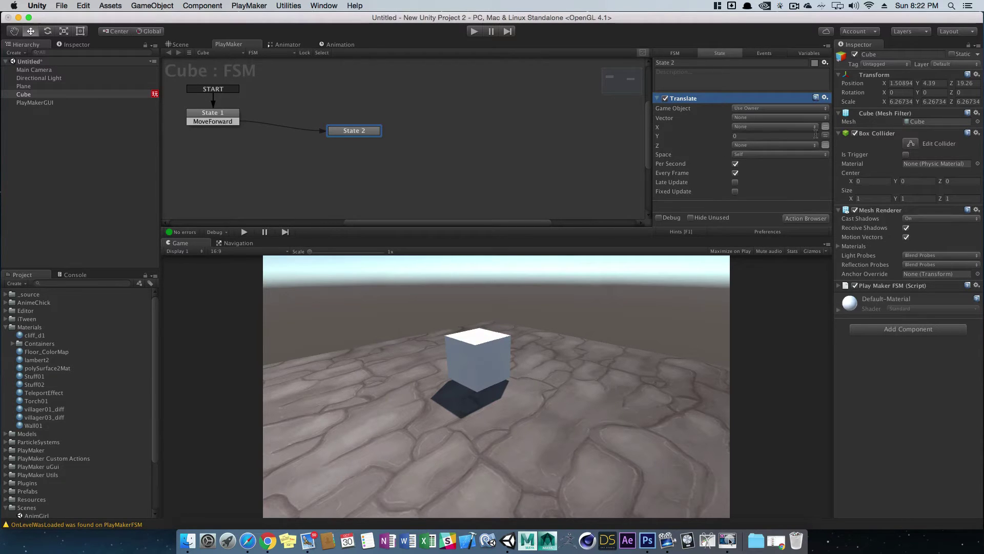
{"action": "left_click", "coordinate": [824, 136]}
{"action": "left_click", "coordinate": [825, 147]}
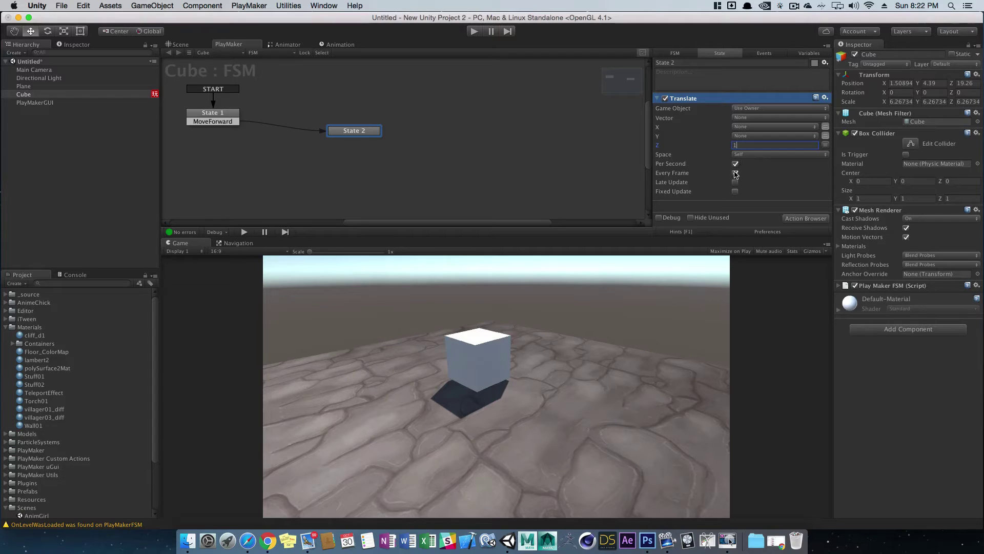
{"action": "left_click", "coordinate": [779, 191]}
{"action": "left_click", "coordinate": [736, 191]}
- Play-test the scene by triggering forward movement and watching the cube translate in the Scene view, and stop playback
{"action": "left_click", "coordinate": [474, 31]}
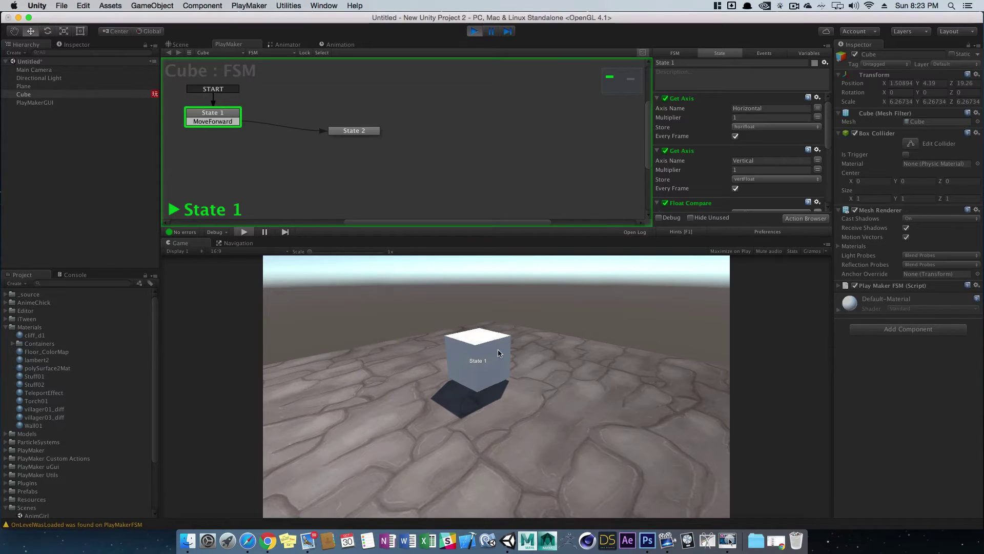
{"action": "key", "text": "Up"}
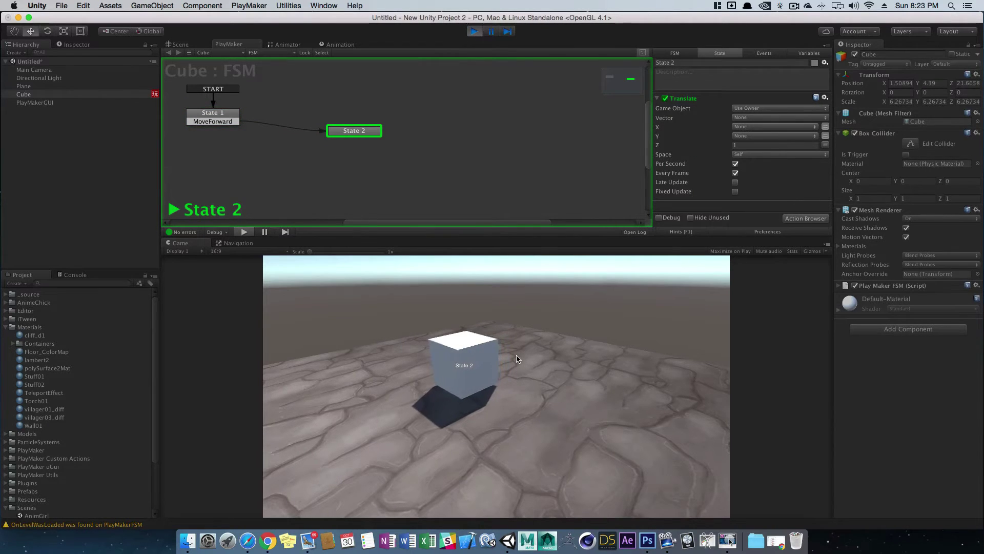
{"action": "left_click", "coordinate": [178, 45]}
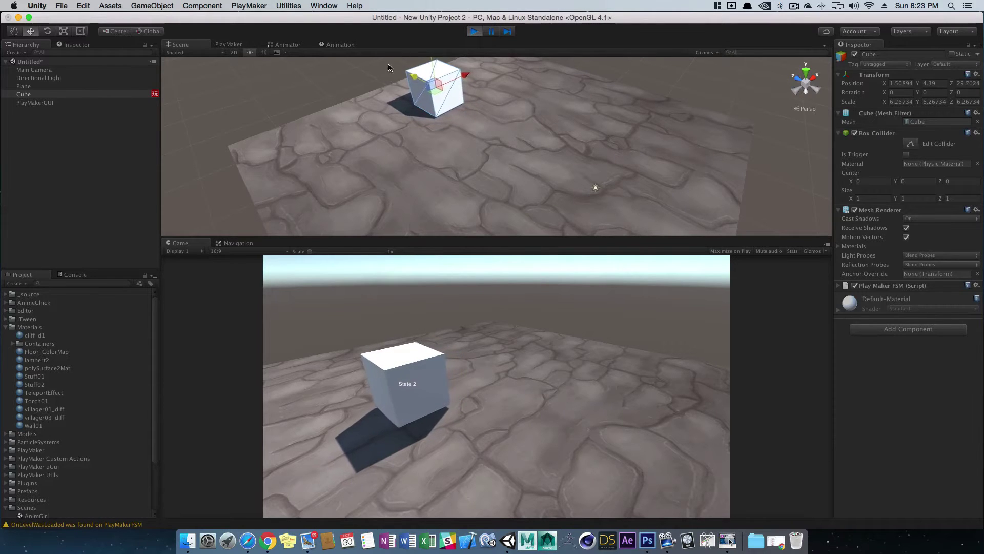
{"action": "left_click", "coordinate": [235, 44]}
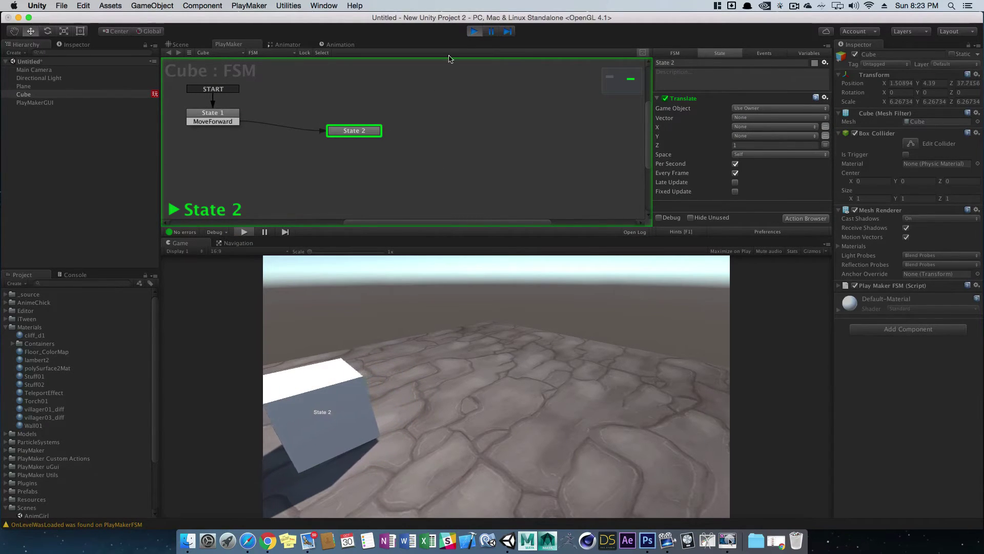
{"action": "left_click", "coordinate": [474, 31]}
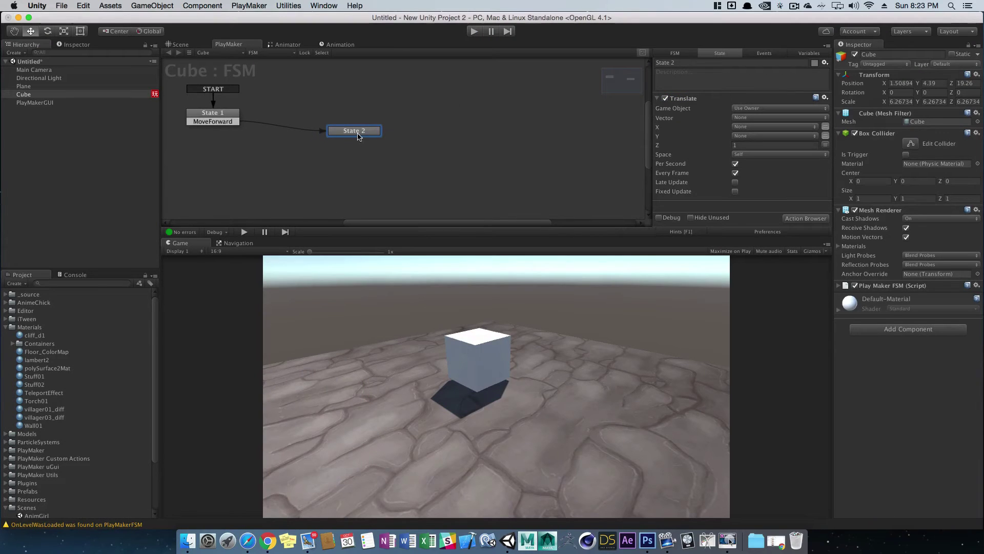
- Add a FINISHED transition to State 2 and link it back to State 1
{"action": "right_click", "coordinate": [358, 132]}
{"action": "mouse_move", "coordinate": [372, 142]}
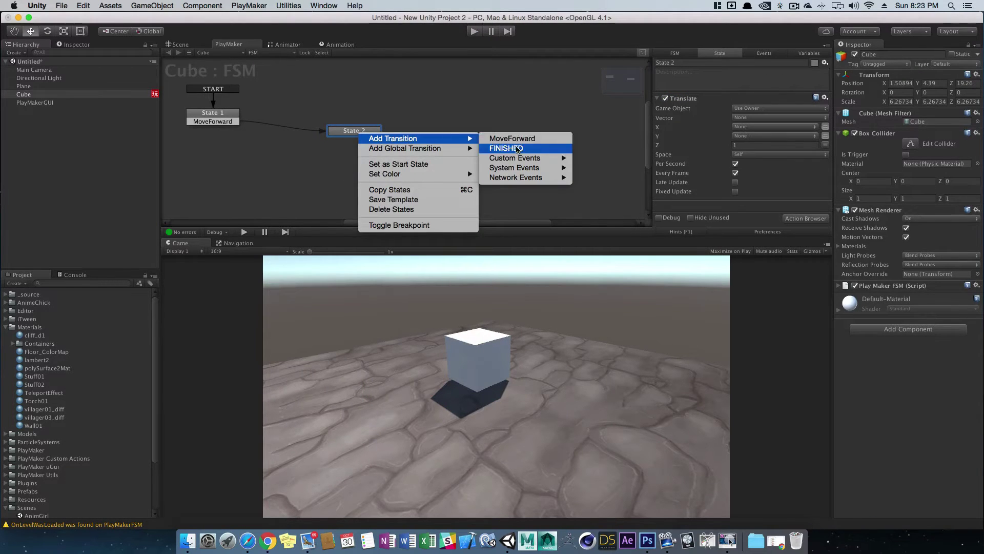
{"action": "left_click", "coordinate": [507, 148]}
{"action": "left_click_drag", "start_coordinate": [342, 142], "coordinate": [225, 118]}
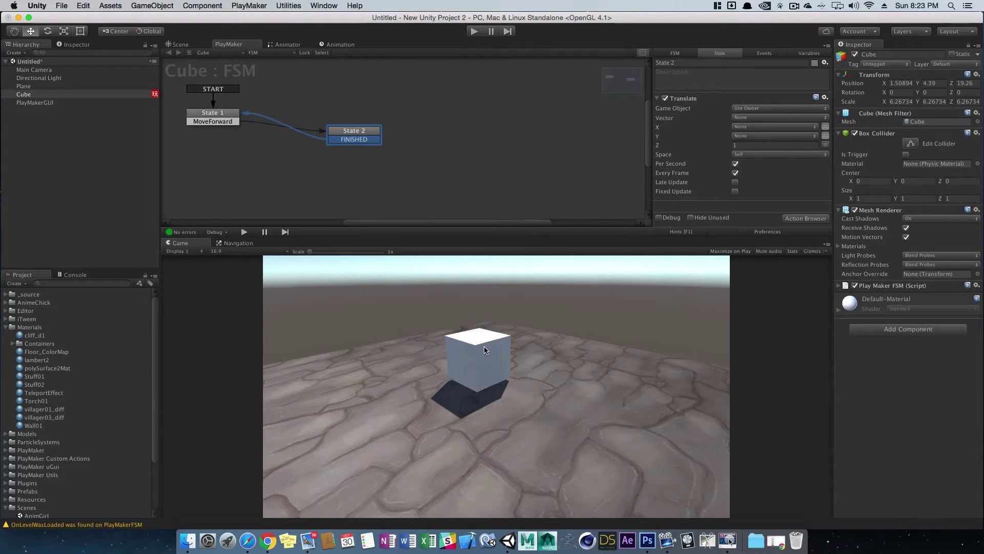
- Disable the Translate action in State 2 and collapse its settings
{"action": "left_click", "coordinate": [190, 47]}
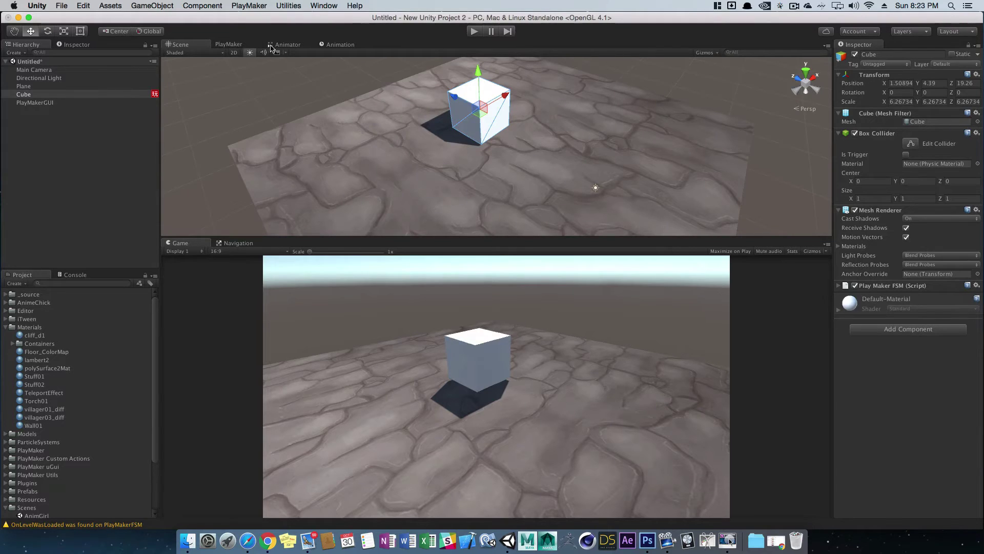
{"action": "left_click", "coordinate": [233, 46]}
{"action": "left_click", "coordinate": [354, 129]}
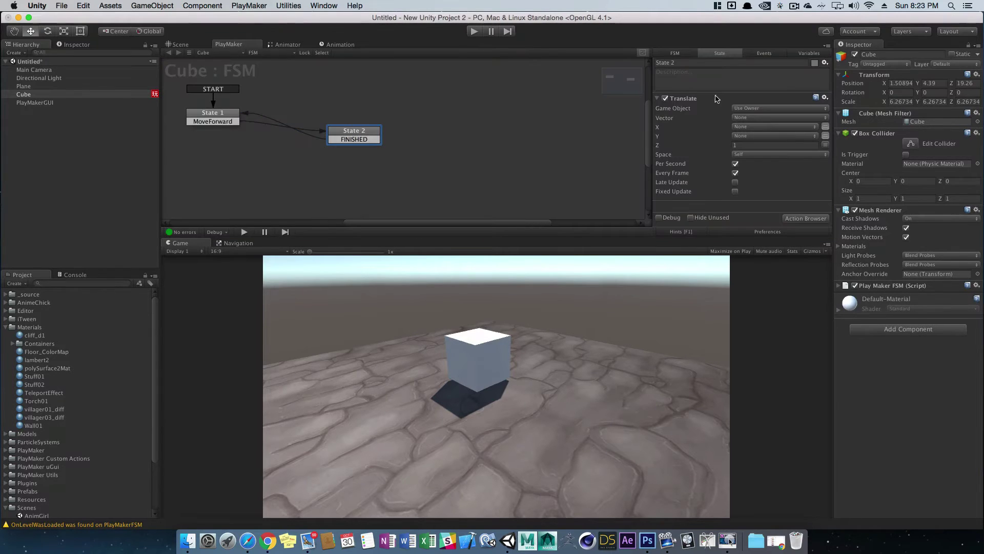
{"action": "left_click", "coordinate": [665, 99]}
{"action": "left_click", "coordinate": [657, 98]}
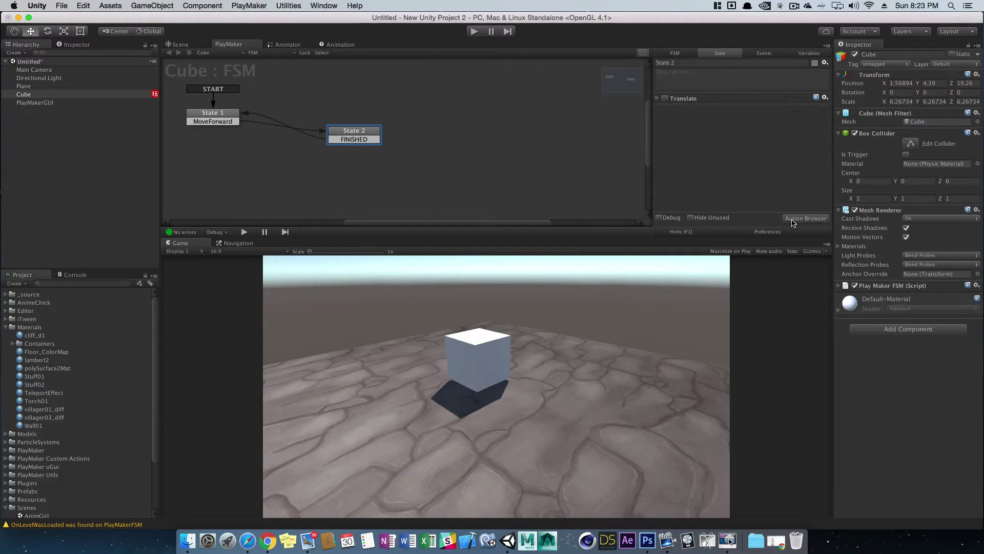
- Add the Transform category's Rotate action to State 2
{"action": "left_click", "coordinate": [793, 219]}
{"action": "type", "text": "rota"}
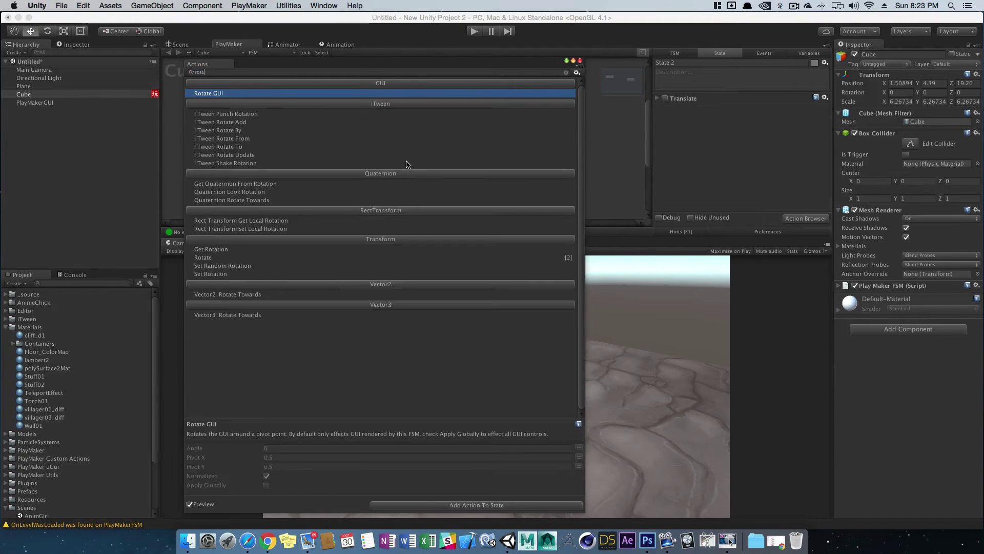
{"action": "type", "text": "te"}
{"action": "double_click", "coordinate": [304, 188]}
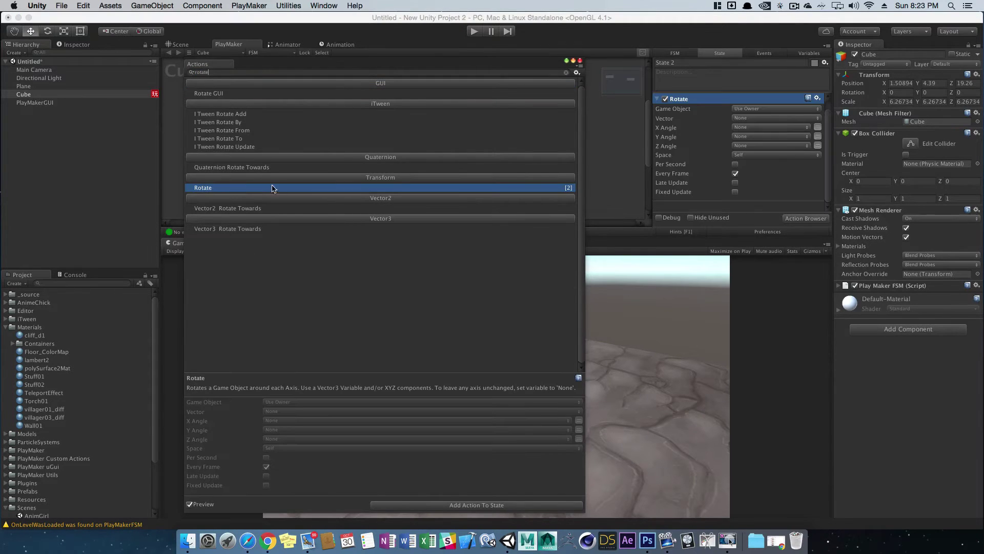
{"action": "left_click", "coordinate": [574, 61]}
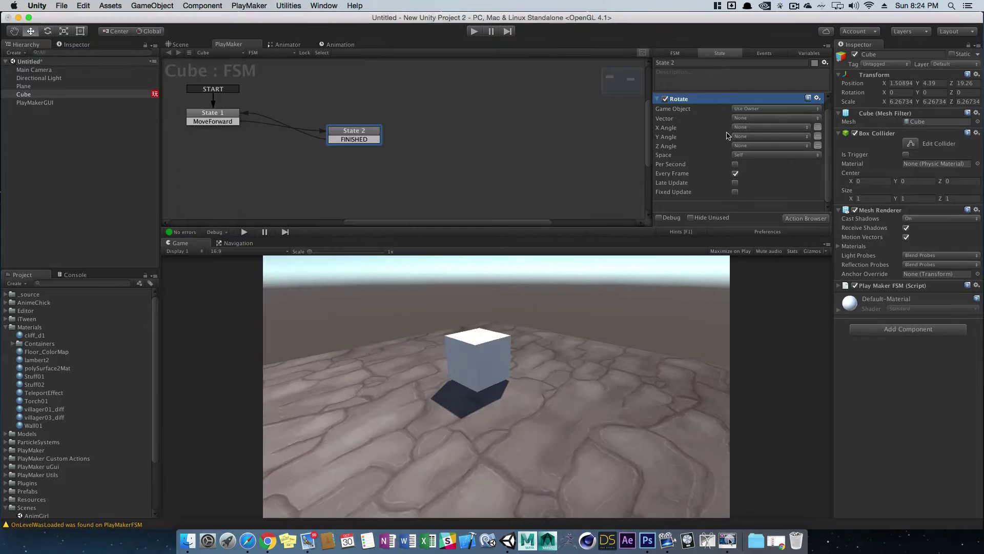
- Set the Rotate action's Y Angle to 2 and enable Per Second, keeping Every Frame on
{"action": "left_click", "coordinate": [818, 136]}
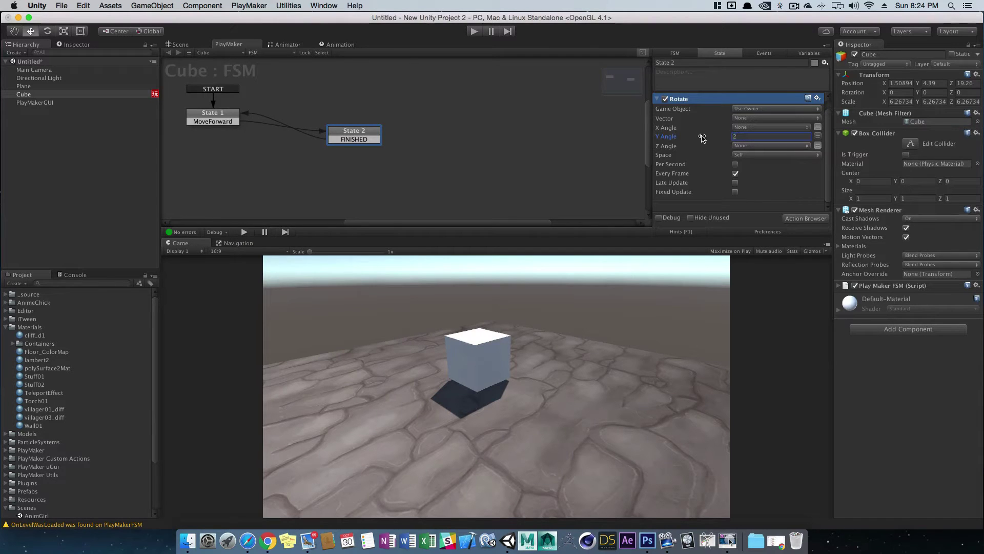
{"action": "left_click", "coordinate": [474, 32]}
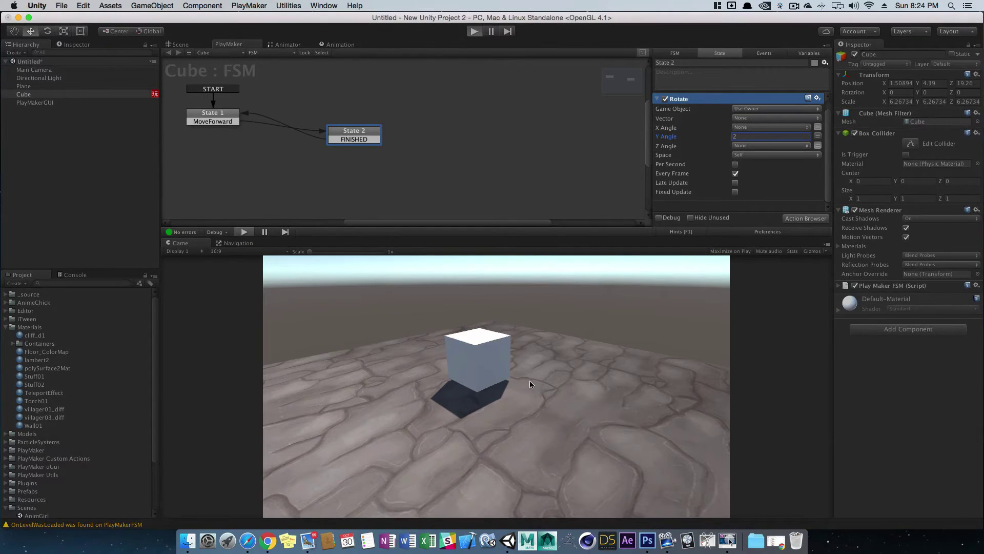
{"action": "left_click", "coordinate": [474, 31]}
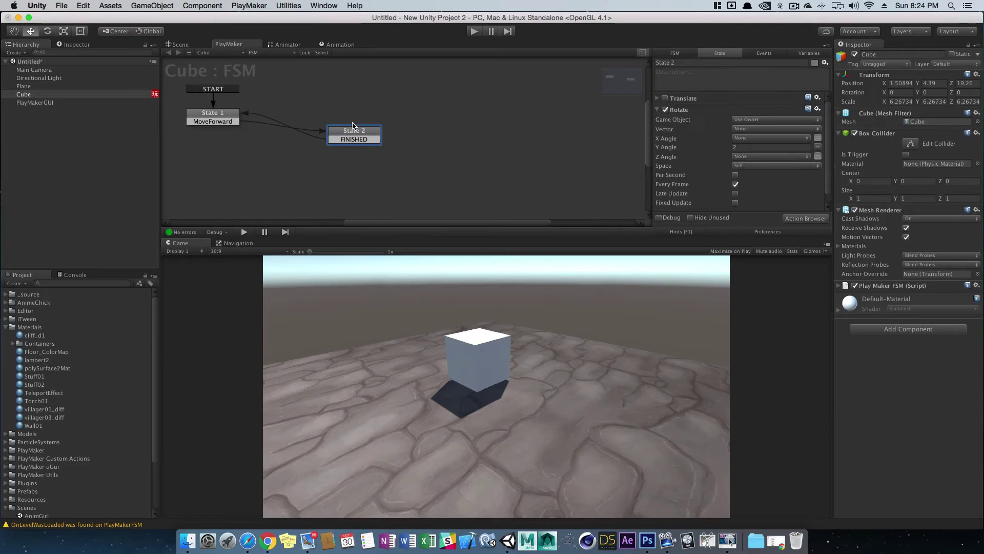
{"action": "left_click", "coordinate": [735, 175]}
{"action": "left_click", "coordinate": [735, 184]}
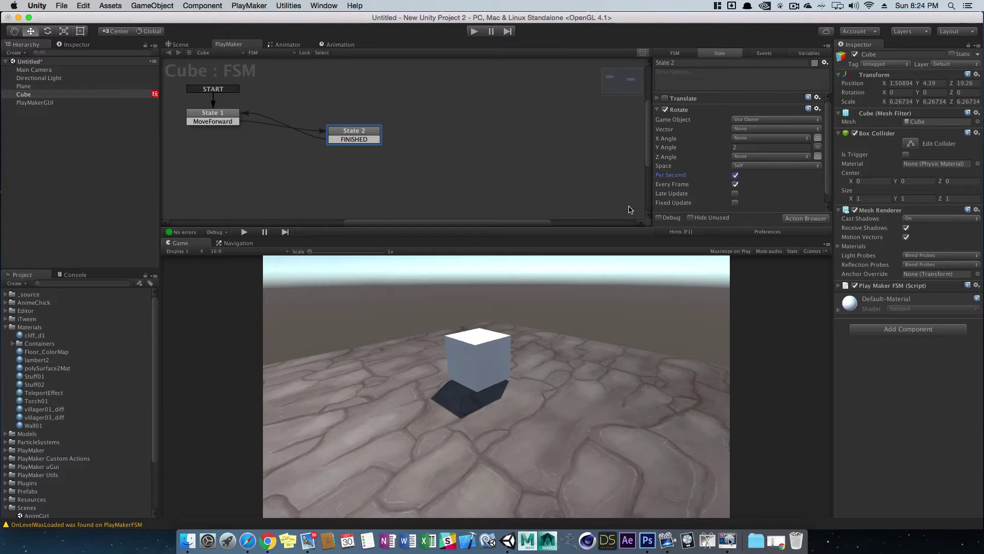
- Play-test the scene by triggering State 2 and watching the cube rotate in the Scene view, and stop playback
{"action": "left_click", "coordinate": [473, 31]}
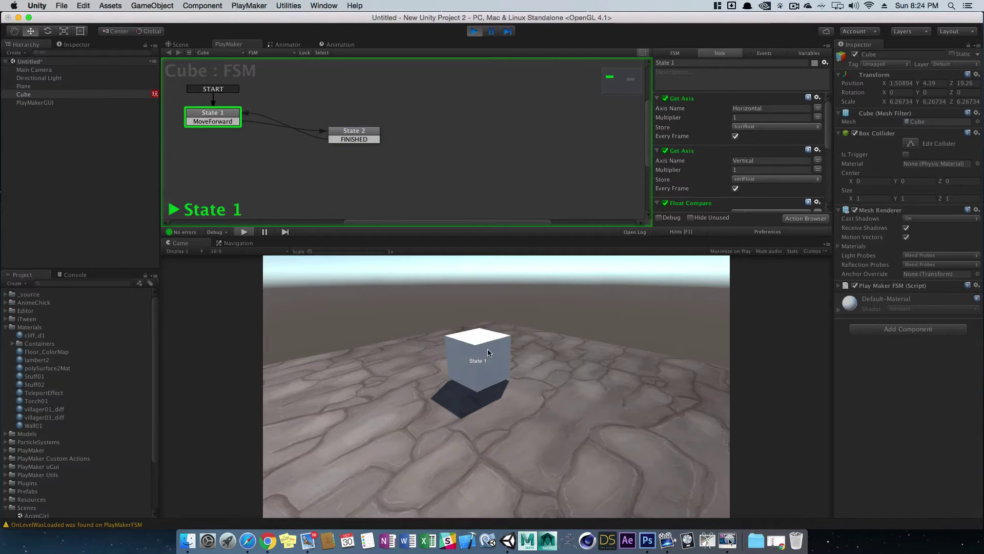
{"action": "key", "text": "Up"}
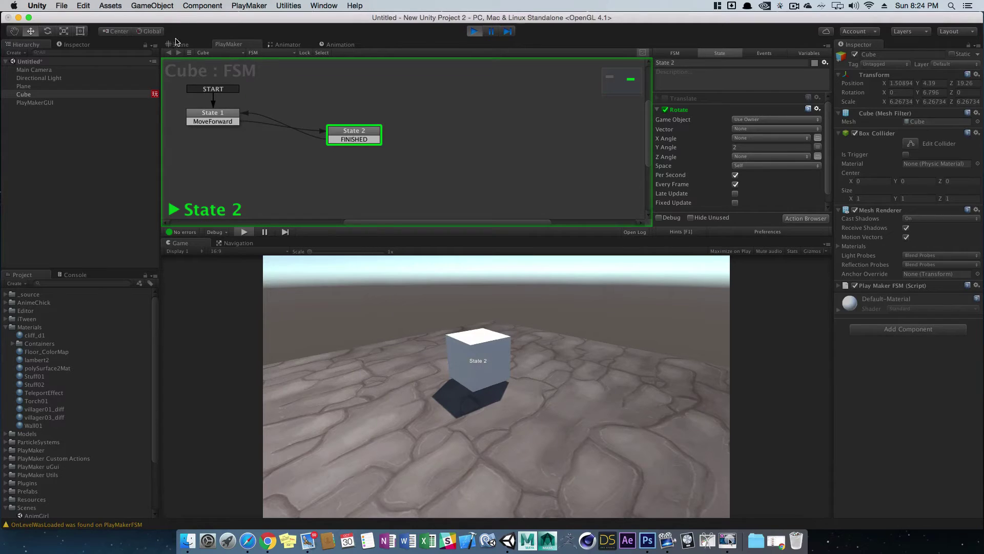
{"action": "left_click", "coordinate": [189, 46]}
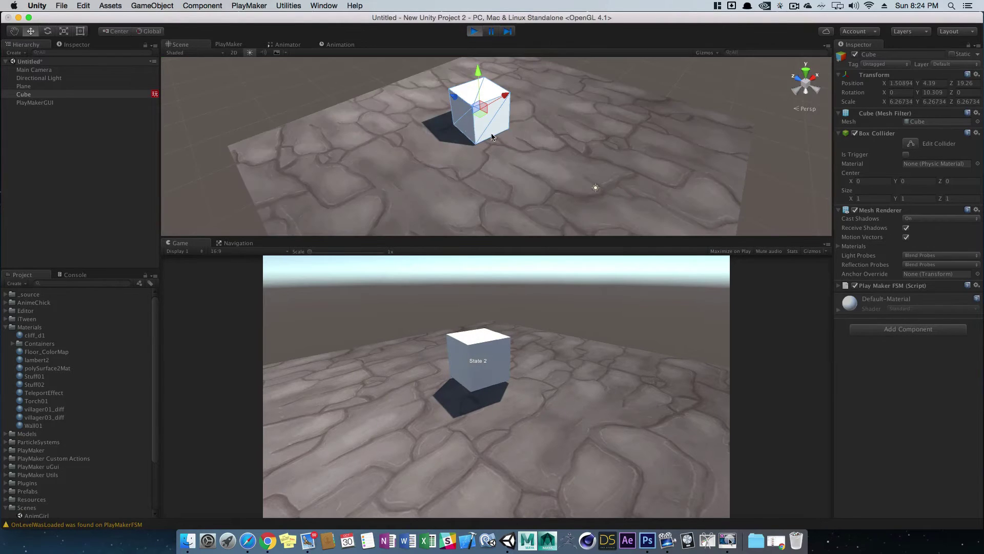
{"action": "left_click", "coordinate": [472, 32]}
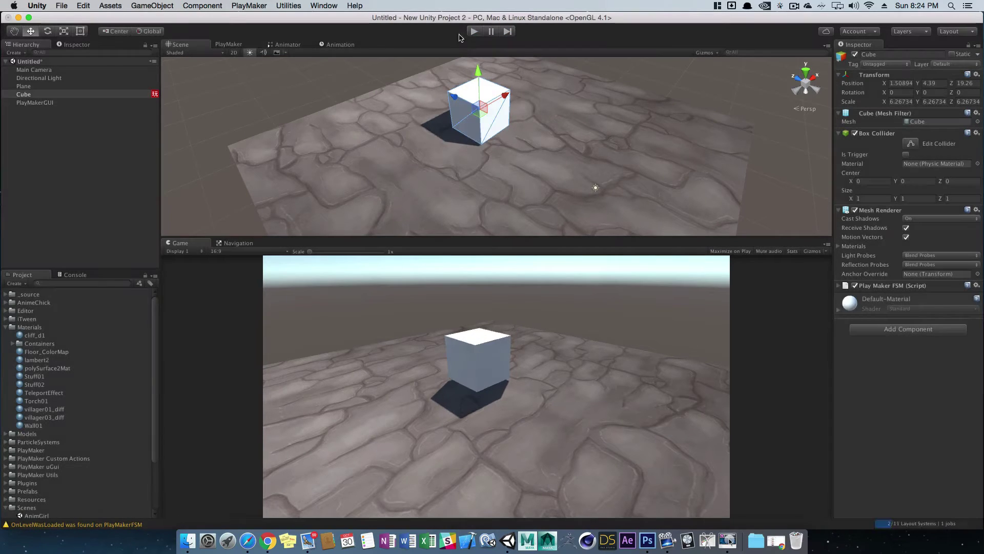
- Set the Y Angle of State 2's Rotate action to 20 and test the faster rotation in play mode
{"action": "left_click", "coordinate": [226, 44]}
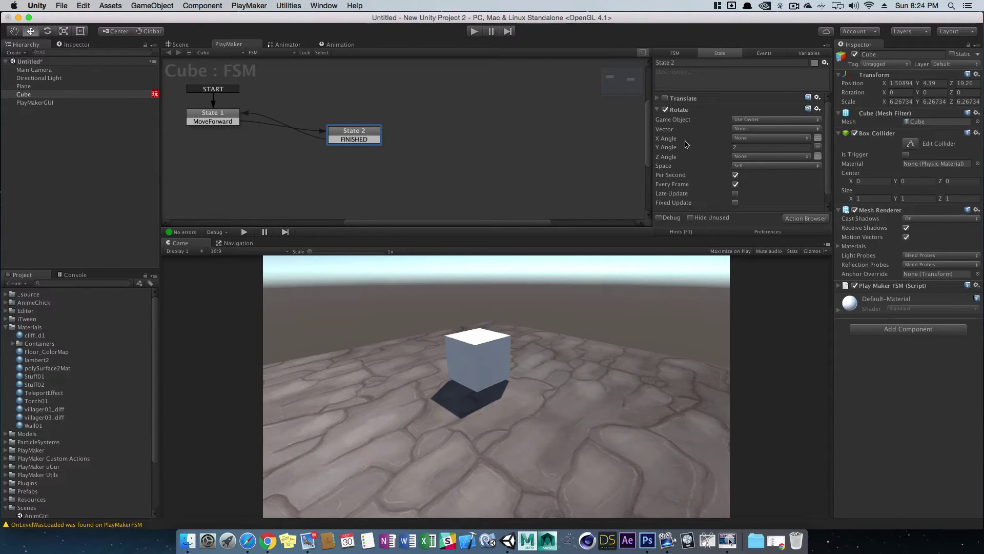
{"action": "left_click", "coordinate": [224, 116]}
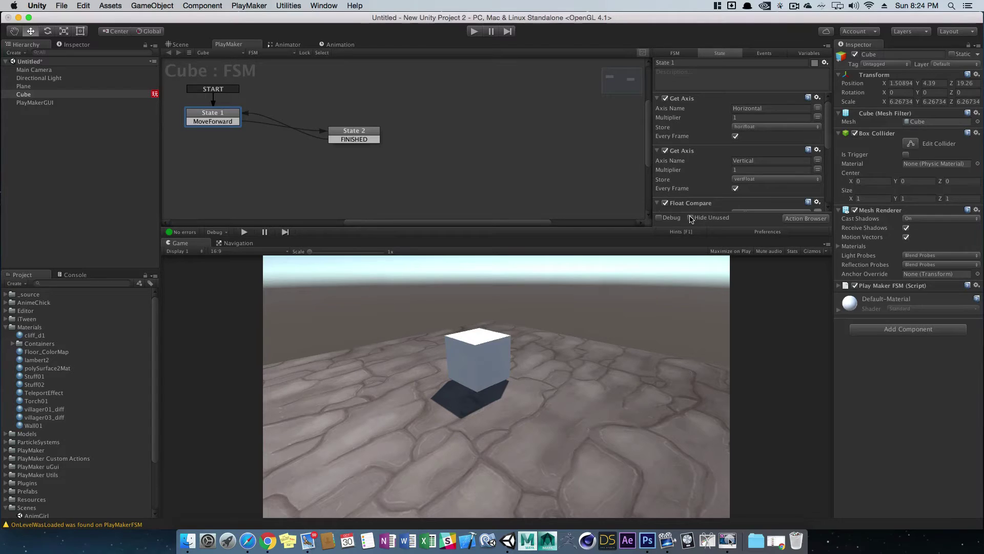
{"action": "left_click", "coordinate": [365, 136]}
{"action": "left_click", "coordinate": [762, 156]}
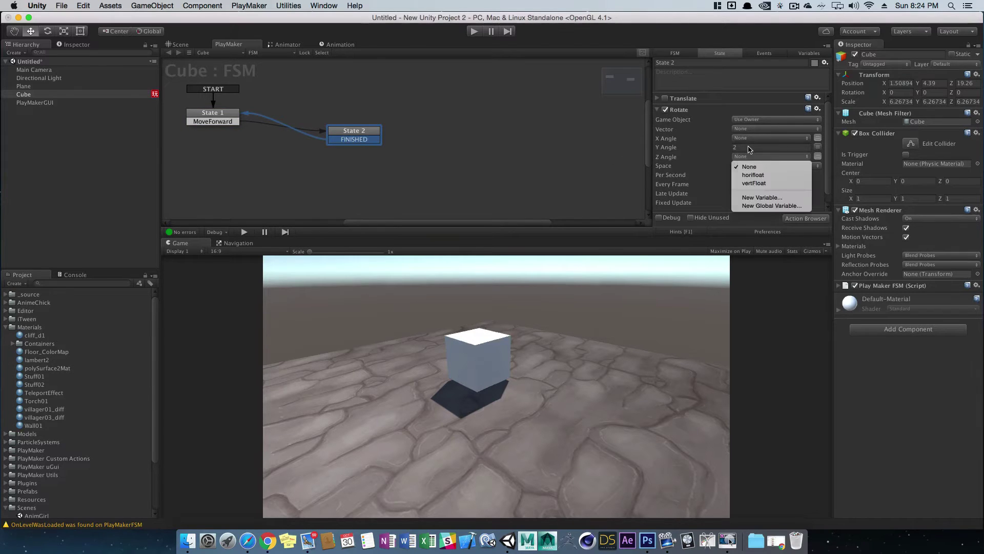
{"action": "left_click", "coordinate": [737, 147]}
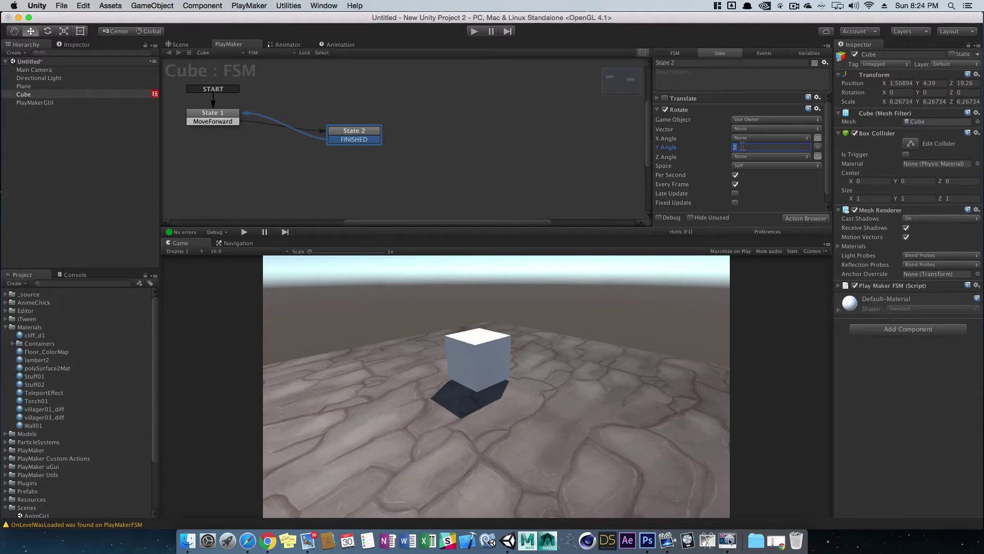
{"action": "left_click", "coordinate": [745, 147]}
{"action": "left_click", "coordinate": [474, 31]}
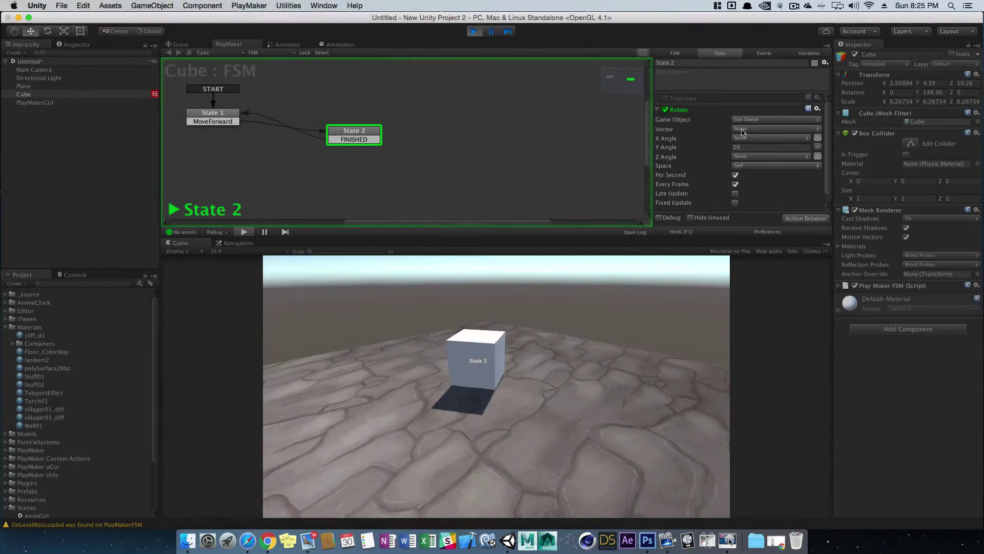
{"action": "left_click", "coordinate": [474, 31]}
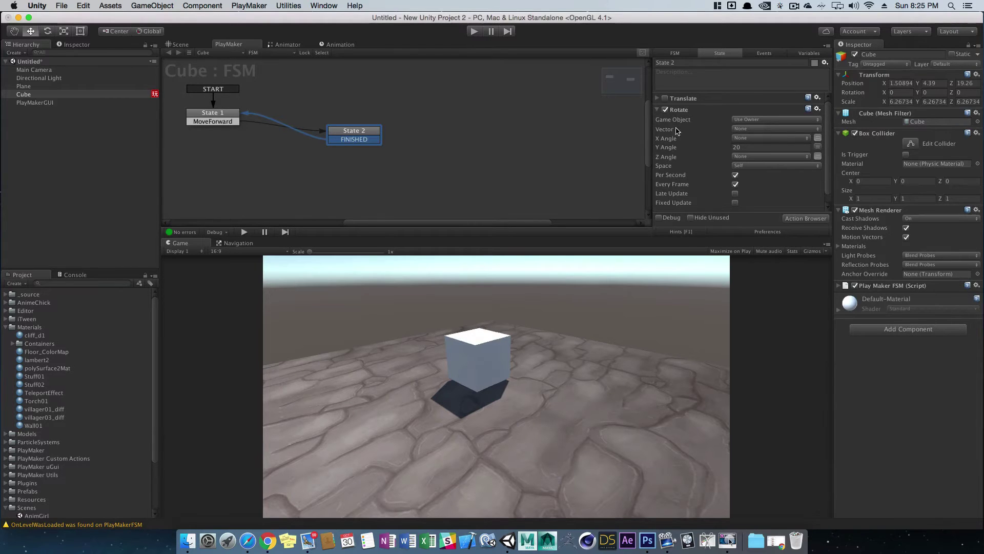
- Disable State 2's Rotate action and collapse its settings
{"action": "left_click", "coordinate": [666, 110]}
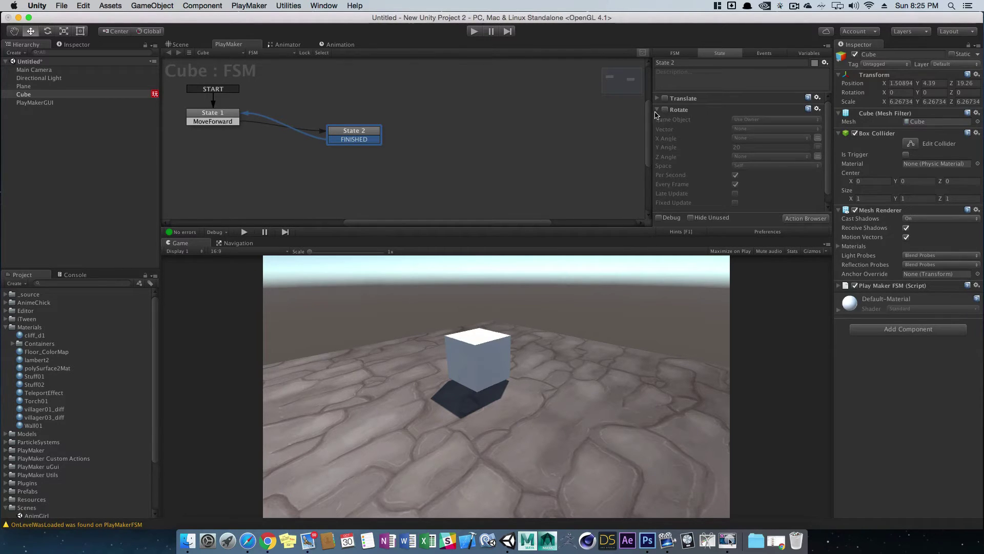
{"action": "left_click", "coordinate": [657, 110]}
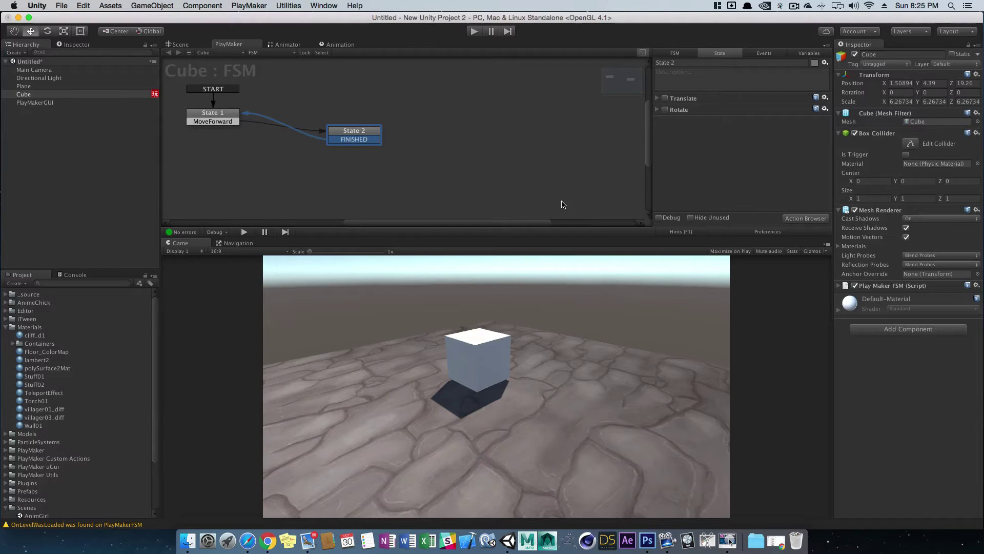
- Compare the Cube's Animator view with its PlayMaker state machine
{"action": "left_click", "coordinate": [282, 45]}
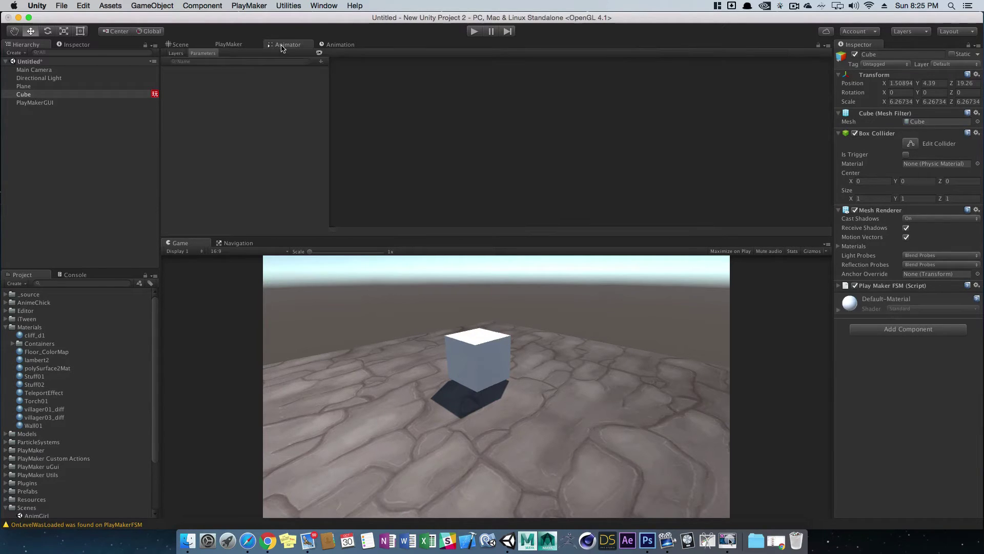
{"action": "left_click", "coordinate": [25, 95]}
{"action": "left_click", "coordinate": [236, 45]}
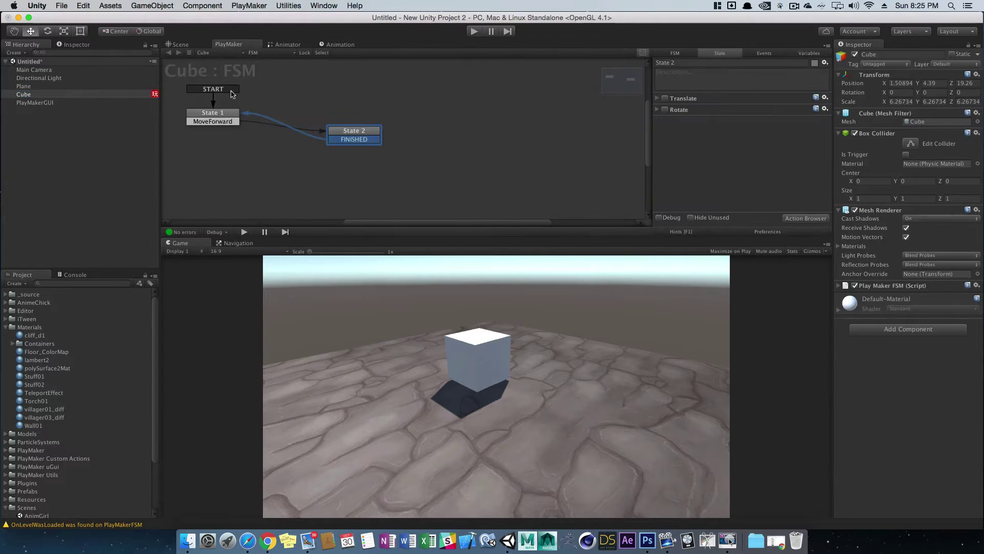
{"action": "left_click", "coordinate": [289, 50]}
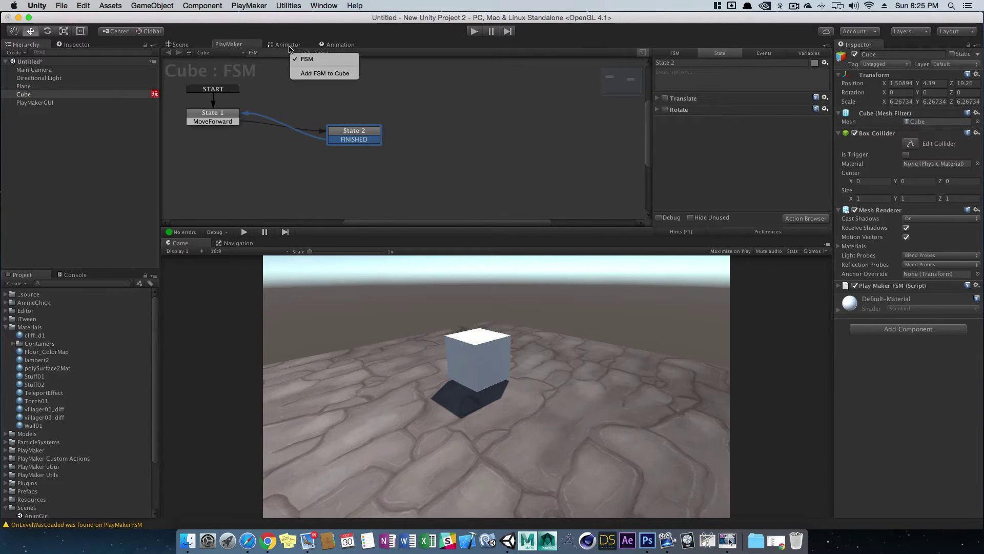
{"action": "left_click", "coordinate": [288, 44]}
{"action": "left_click", "coordinate": [288, 44]}
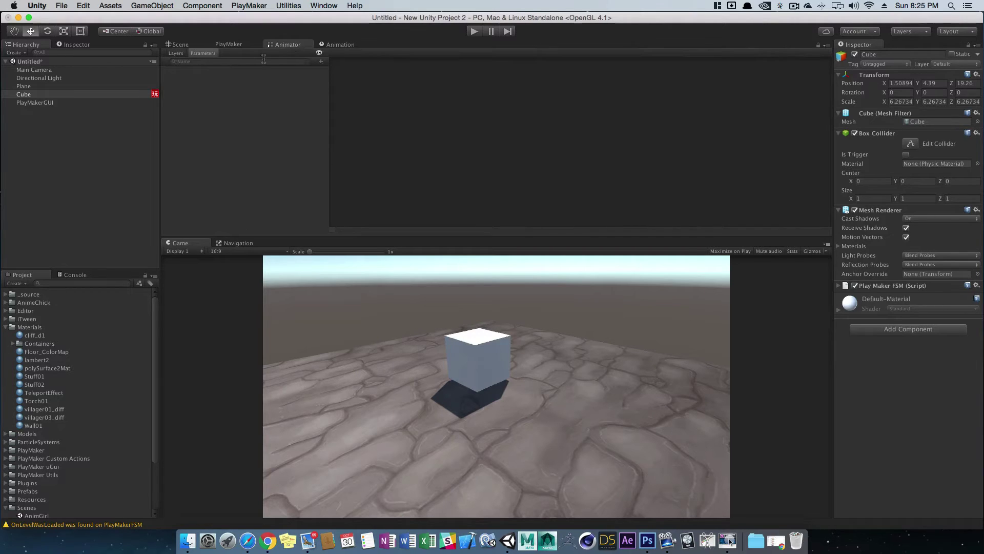
{"action": "left_click", "coordinate": [235, 45]}
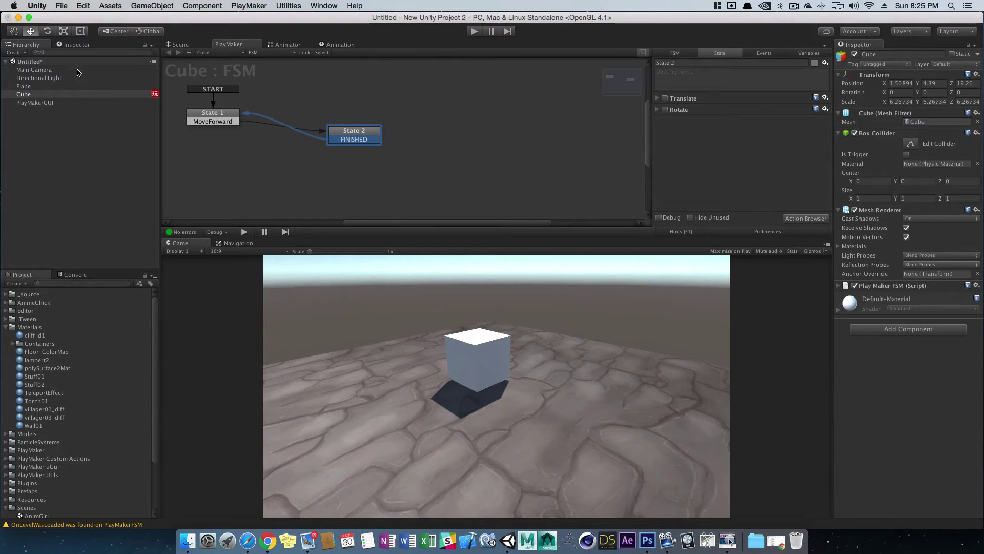
- Open the CompletedScene scene from the project's Scenes folder and show it in the Scene view
{"action": "left_click", "coordinate": [6, 327]}
{"action": "double_click", "coordinate": [46, 426]}
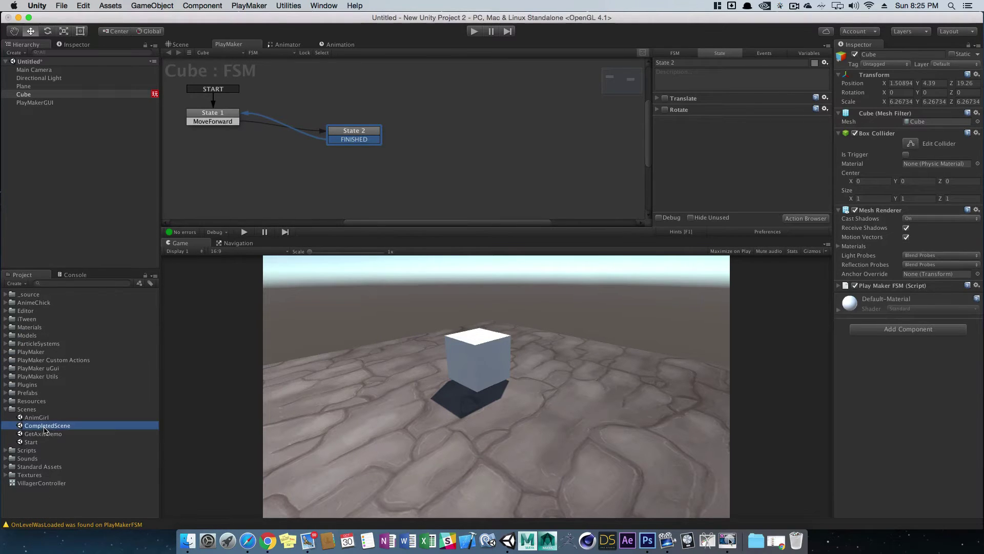
{"action": "left_click", "coordinate": [458, 191]}
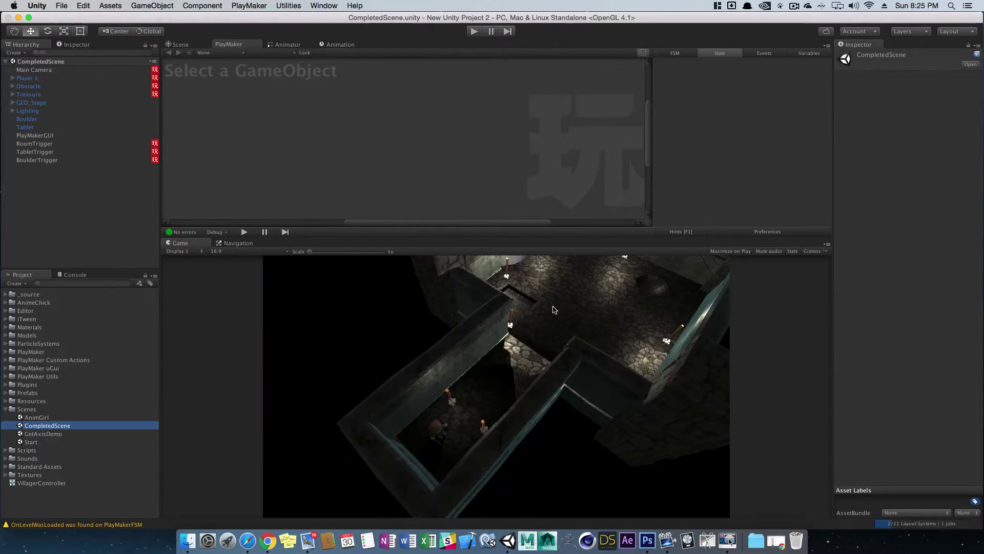
{"action": "left_click", "coordinate": [177, 44]}
- Examine Player 1's child objects and locate the villager-body mesh used by player-body among the project assets
{"action": "left_click", "coordinate": [43, 79]}
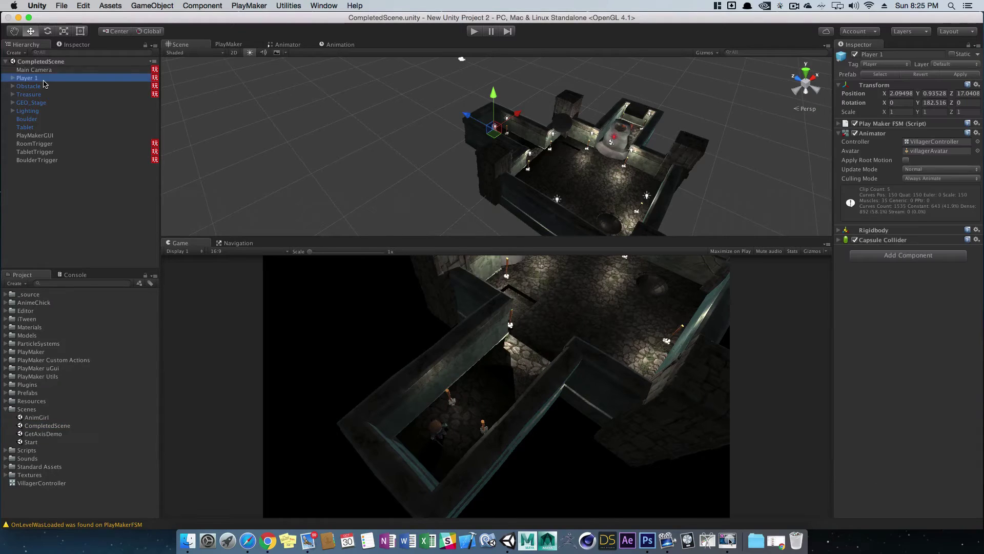
{"action": "left_click", "coordinate": [5, 409]}
{"action": "left_click", "coordinate": [12, 78]}
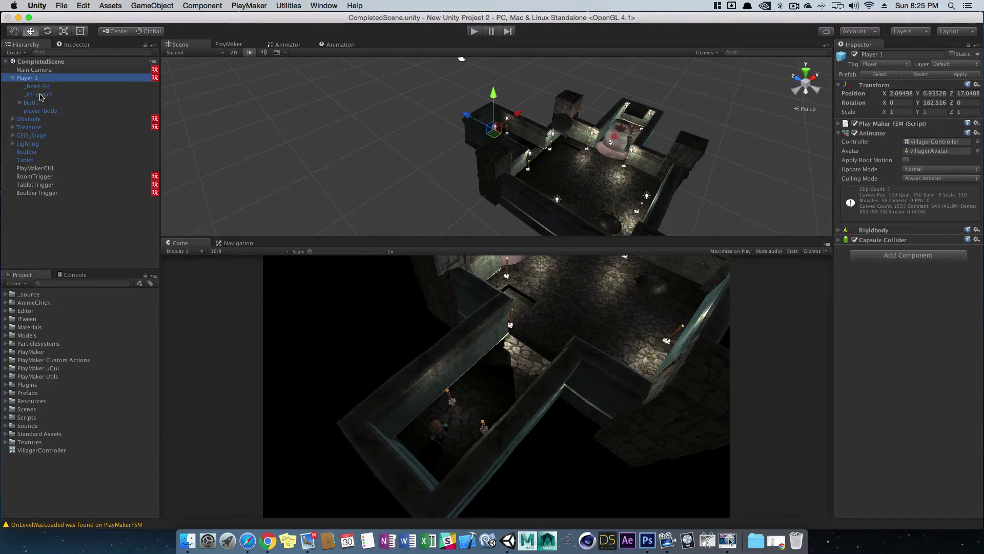
{"action": "left_click", "coordinate": [35, 111]}
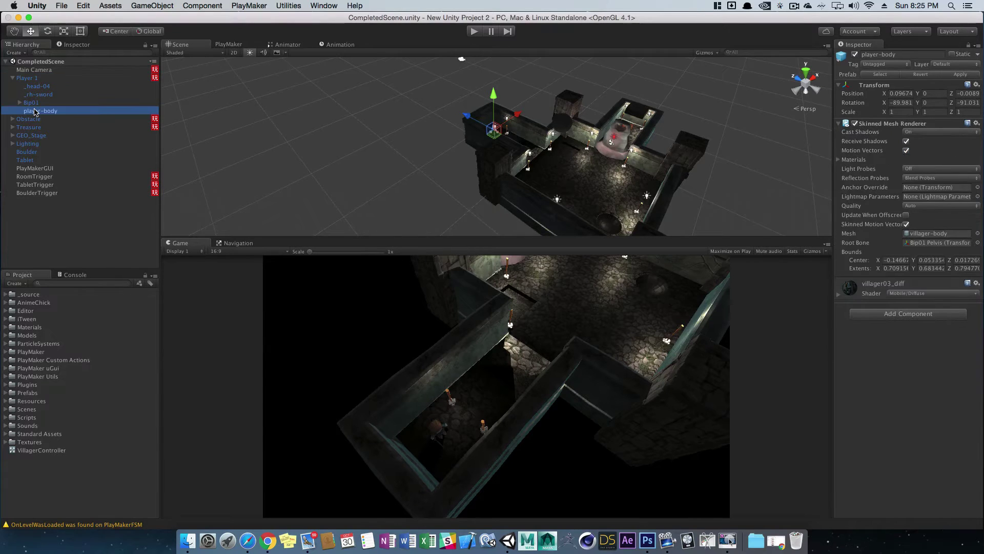
{"action": "left_click", "coordinate": [35, 103]}
{"action": "left_click", "coordinate": [36, 111]}
{"action": "left_click", "coordinate": [914, 235]}
{"action": "scroll", "coordinate": [99, 492], "scroll_direction": "down", "scroll_amount": 7}
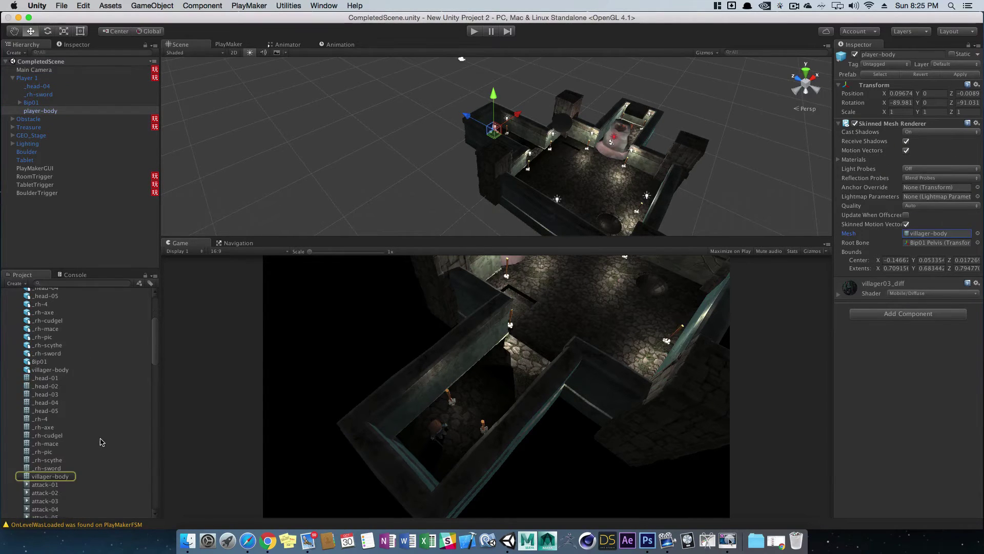
- Browse the villager's attack animation clips and play the attack-08 preview
{"action": "left_click", "coordinate": [45, 353]}
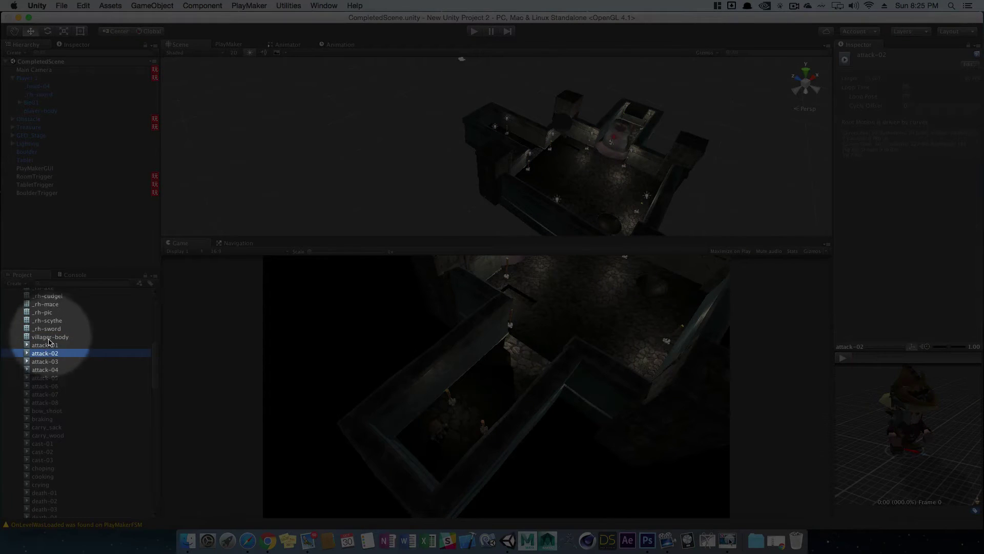
{"action": "left_click", "coordinate": [45, 362]}
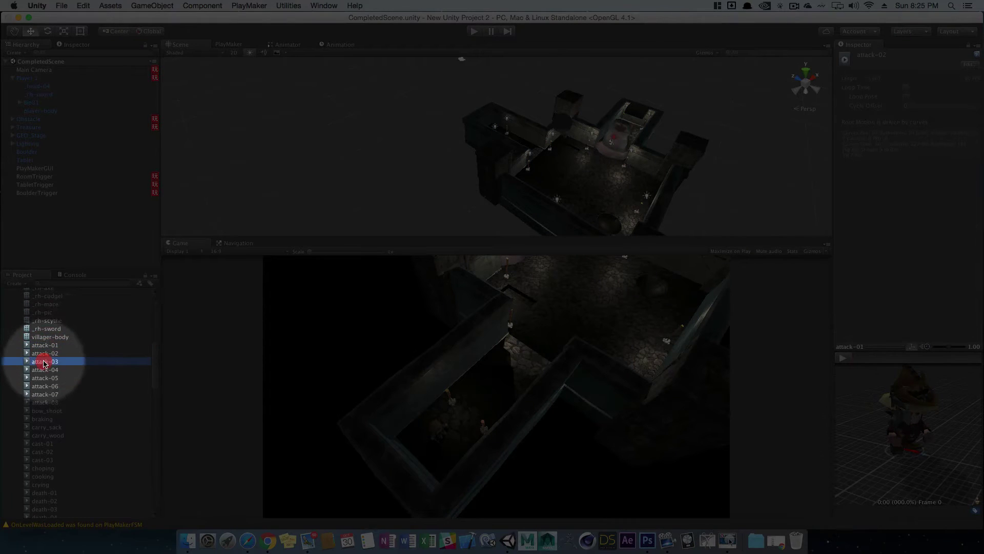
{"action": "left_click", "coordinate": [44, 378]}
{"action": "left_click", "coordinate": [34, 403]}
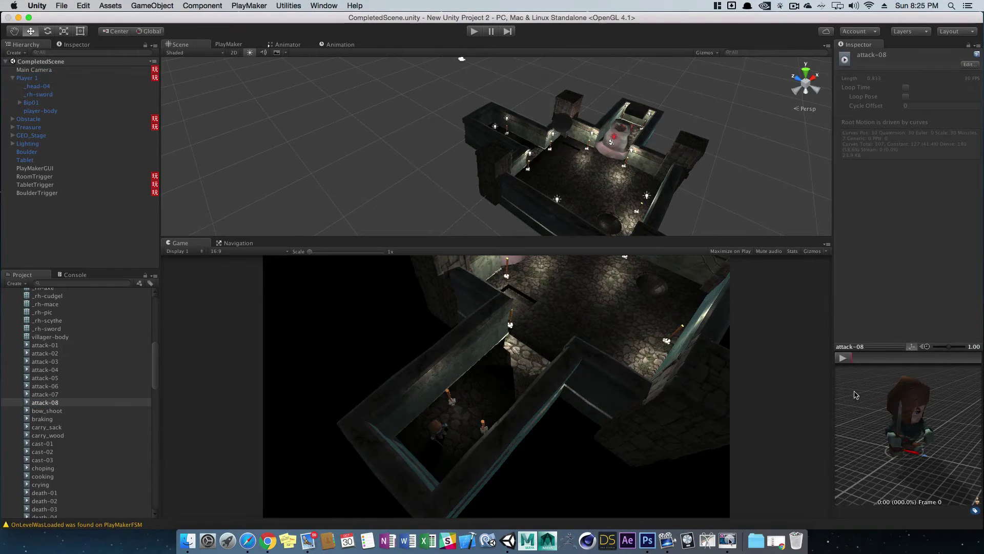
{"action": "left_click", "coordinate": [842, 358]}
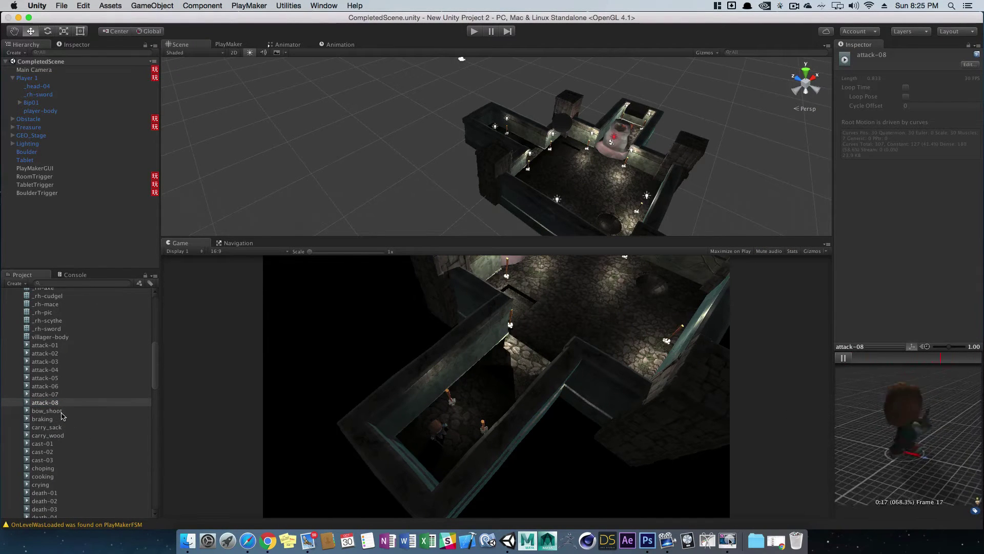
- Preview the villager's braking and cast-03 animation clips, and pause the playback
{"action": "key", "text": "Down"}
{"action": "key", "text": "Down"}
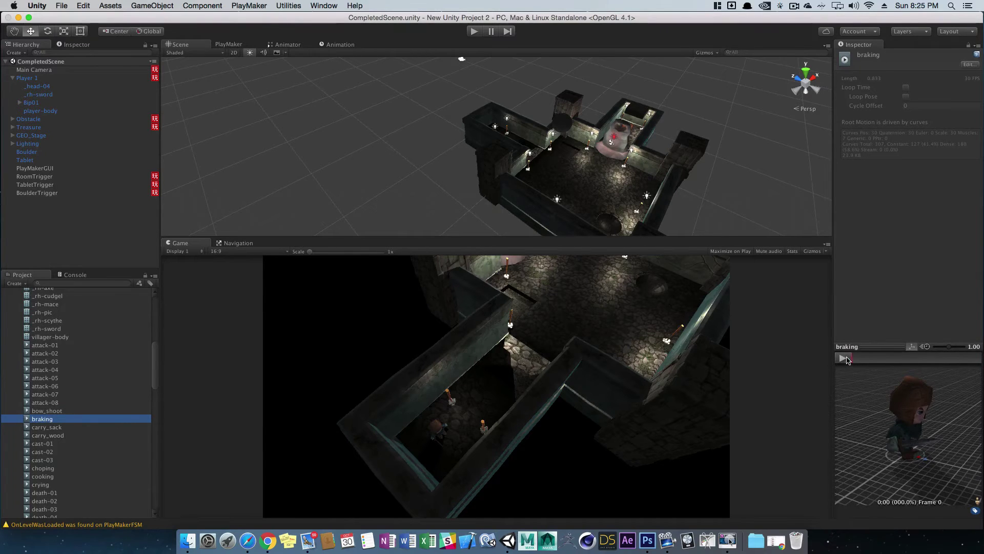
{"action": "left_click", "coordinate": [844, 359]}
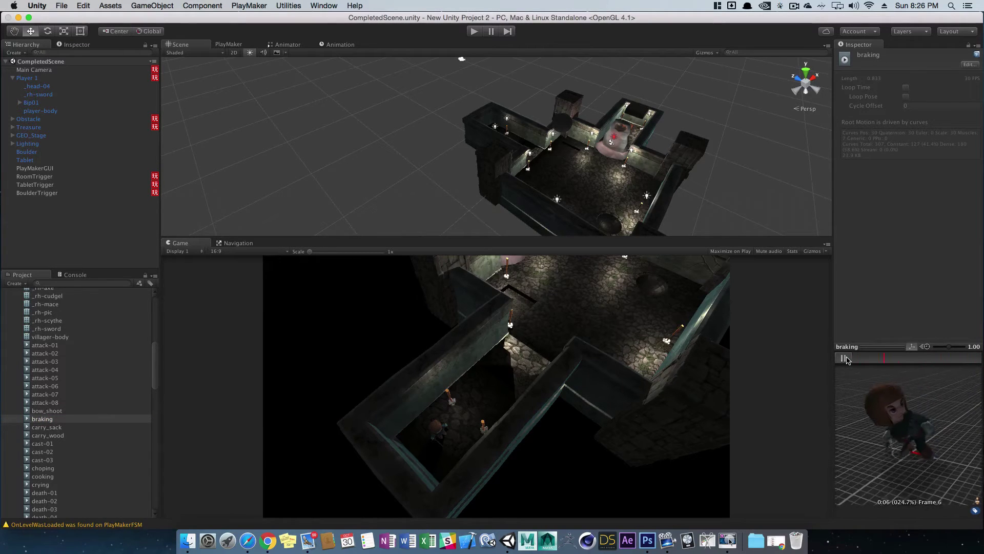
{"action": "left_click", "coordinate": [72, 460]}
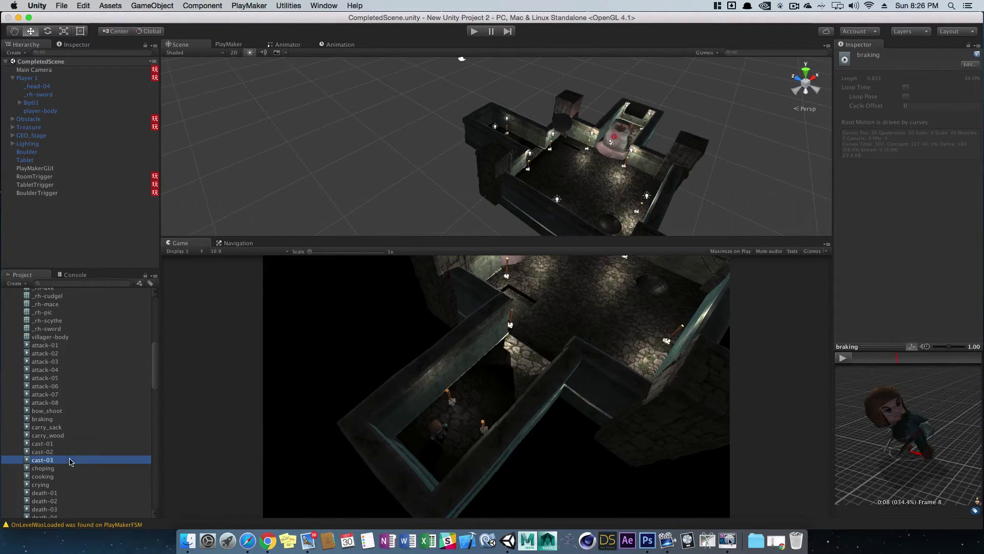
{"action": "left_click", "coordinate": [844, 358]}
{"action": "left_click", "coordinate": [845, 358]}
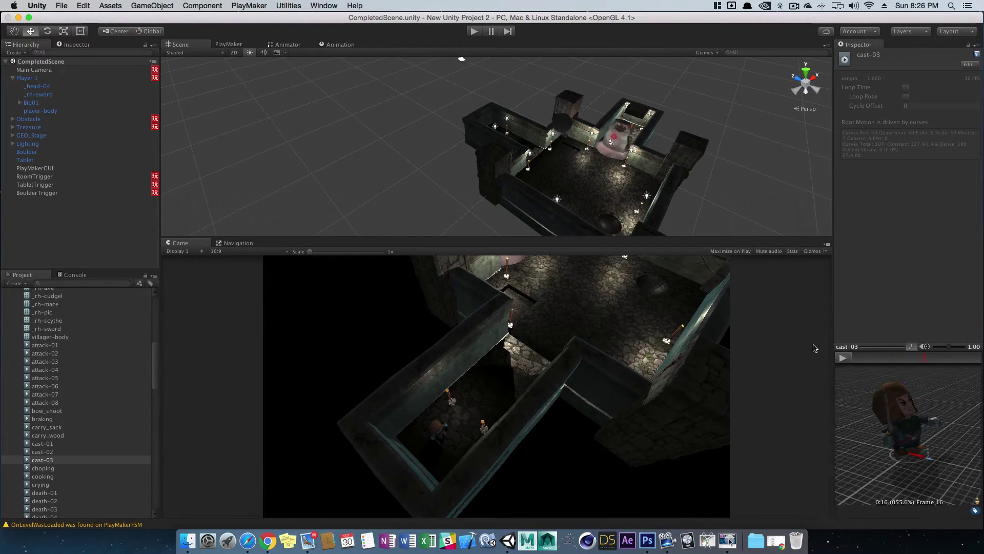
- Show Player 1's VillagerController state machine in the Animator with its states framed
{"action": "left_click", "coordinate": [288, 45]}
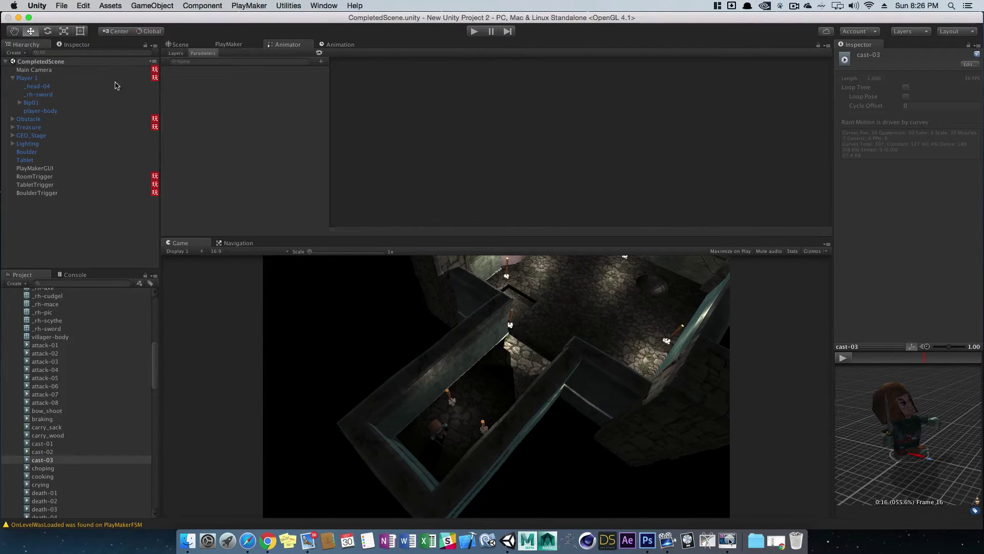
{"action": "left_click", "coordinate": [45, 78]}
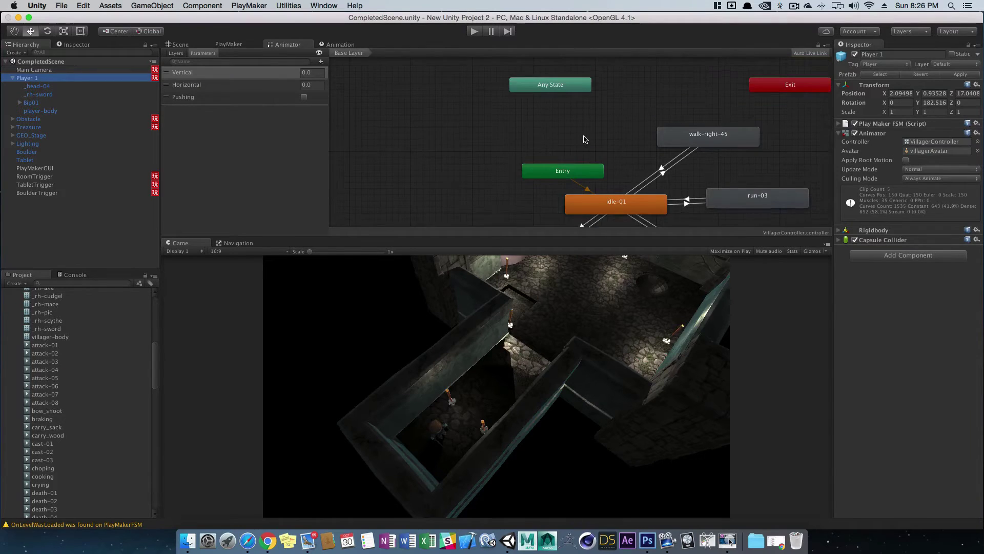
{"action": "left_click", "coordinate": [682, 110]}
{"action": "key", "text": "a"}
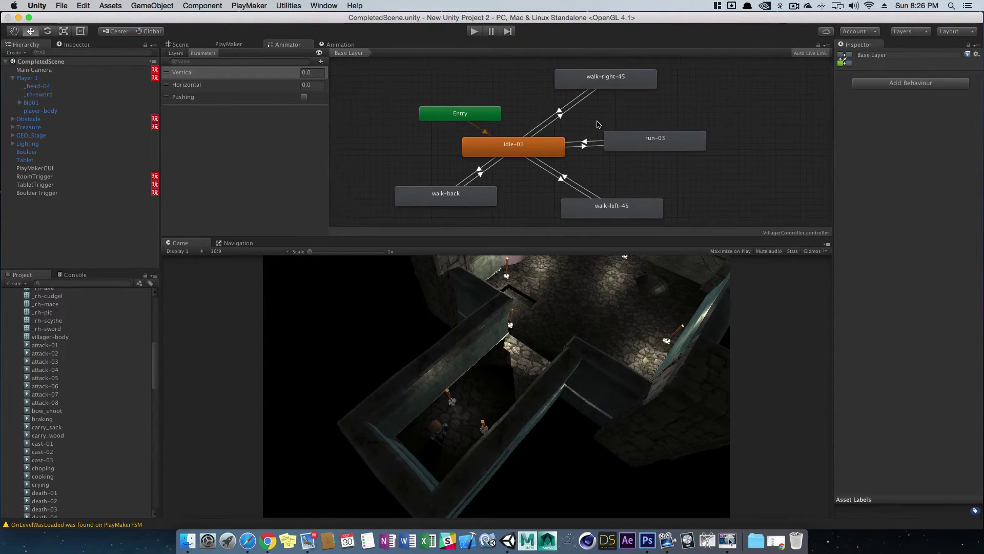
- Reposition the walk-right-45 state above idle-01 and move run-03 farther from idle-01 in the state machine
{"action": "left_click_drag", "start_coordinate": [592, 80], "coordinate": [574, 93]}
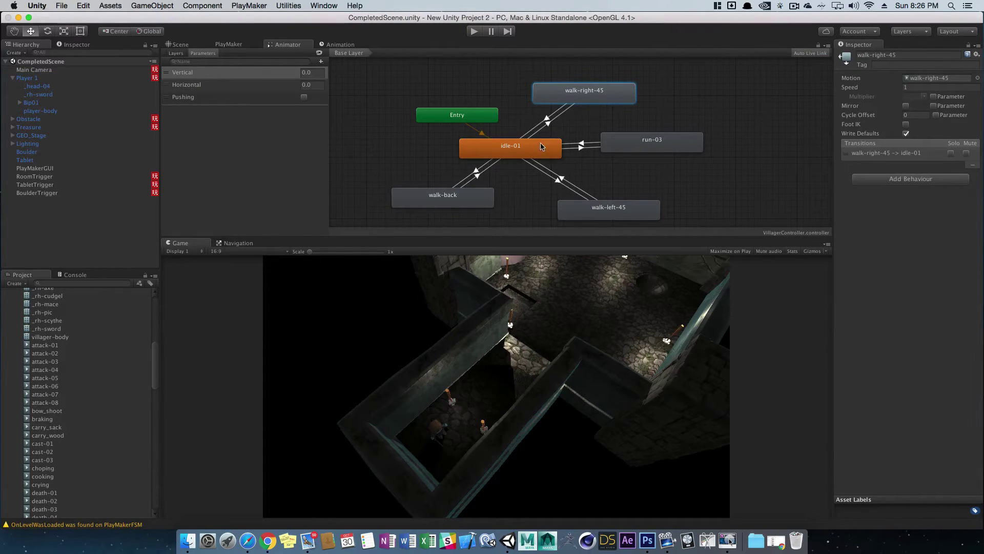
{"action": "left_click", "coordinate": [509, 156]}
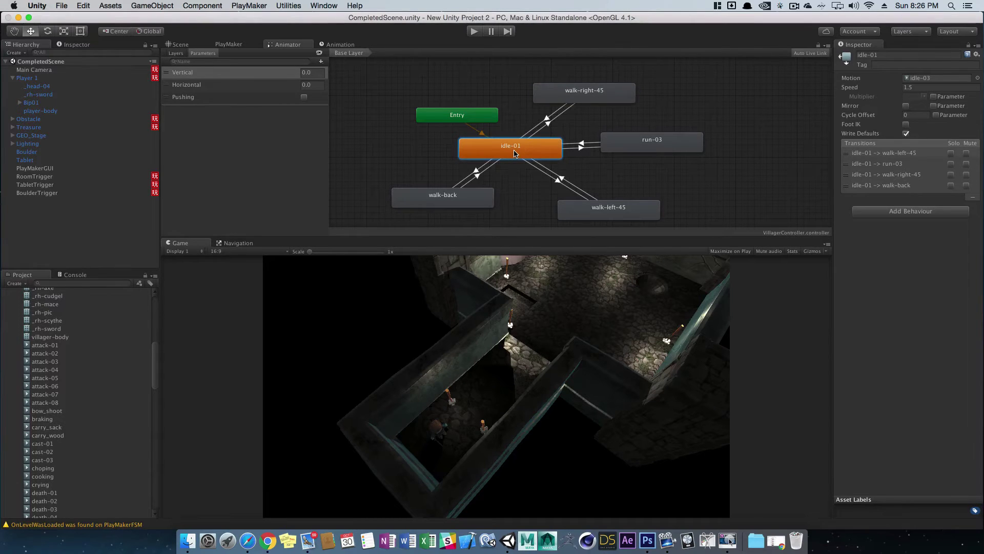
{"action": "left_click", "coordinate": [604, 99]}
{"action": "mouse_move", "coordinate": [585, 97]}
{"action": "left_mouse_down"}
{"action": "mouse_move", "coordinate": [613, 90]}
{"action": "mouse_move", "coordinate": [580, 91]}
{"action": "left_mouse_up"}
{"action": "mouse_move", "coordinate": [656, 148]}
{"action": "left_mouse_down"}
{"action": "mouse_move", "coordinate": [717, 150]}
{"action": "mouse_move", "coordinate": [650, 147]}
{"action": "mouse_move", "coordinate": [670, 149]}
{"action": "left_mouse_up"}
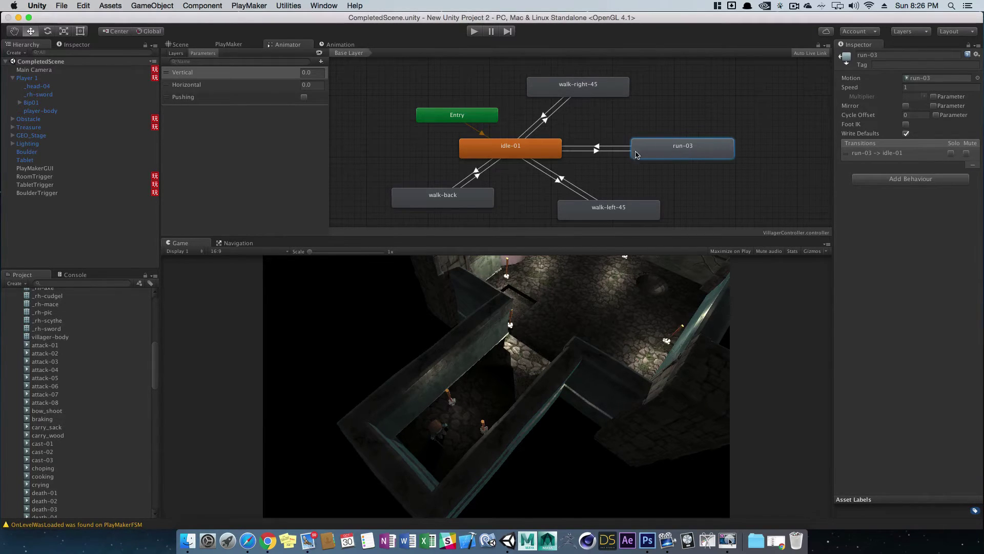
- Examine the conditions of the idle-01 to run-03 transition and the settings of both states
{"action": "left_click", "coordinate": [596, 154]}
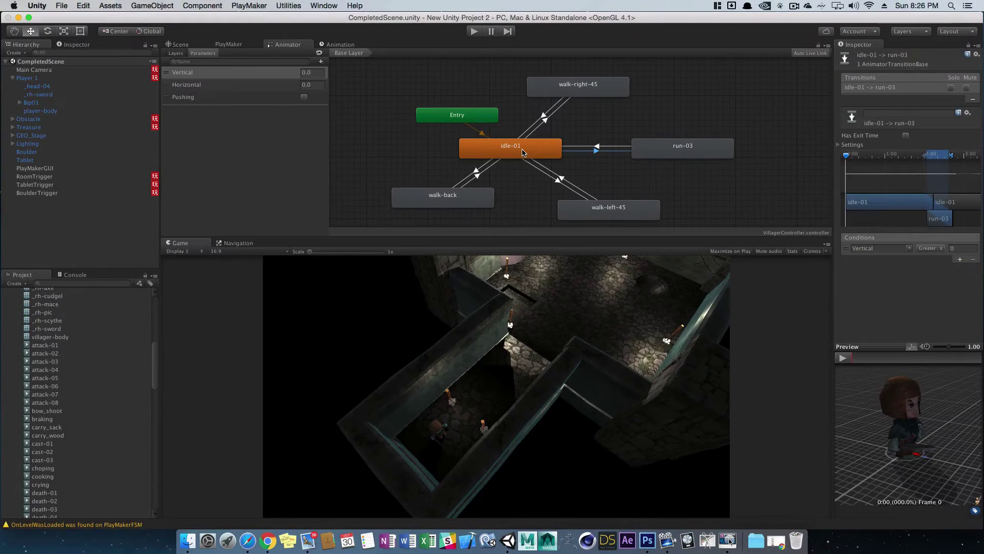
{"action": "left_click", "coordinate": [493, 151]}
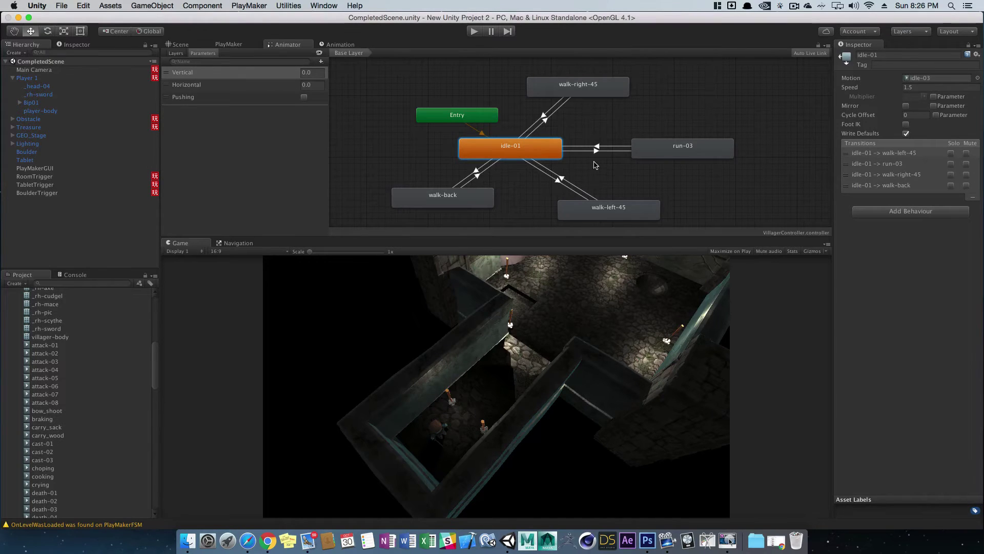
{"action": "left_click", "coordinate": [680, 153]}
{"action": "left_click", "coordinate": [660, 181]}
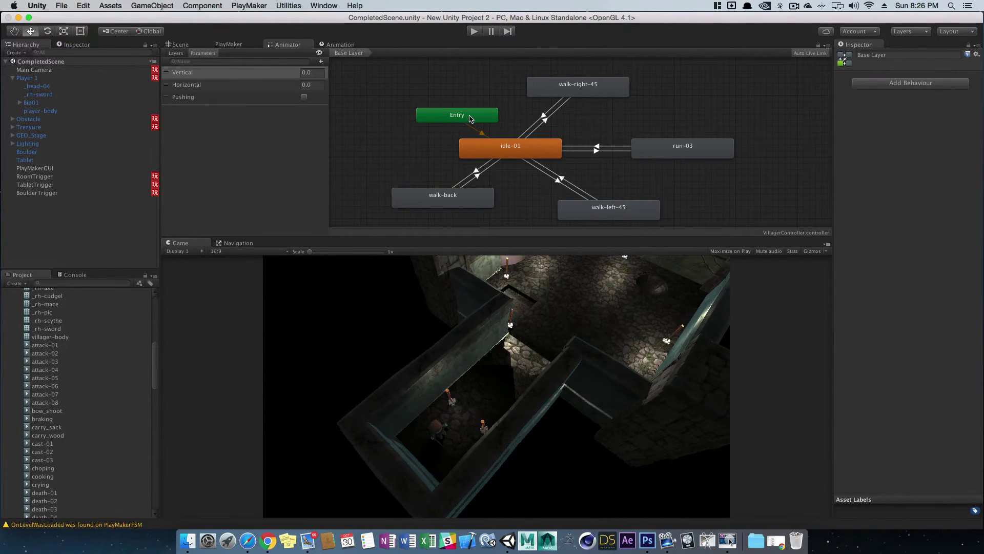
- Move the Entry node farther up and away from idle-01, and shift run-03 slightly closer to idle-01
{"action": "left_click_drag", "start_coordinate": [471, 119], "coordinate": [434, 94]}
{"action": "left_click", "coordinate": [527, 154]}
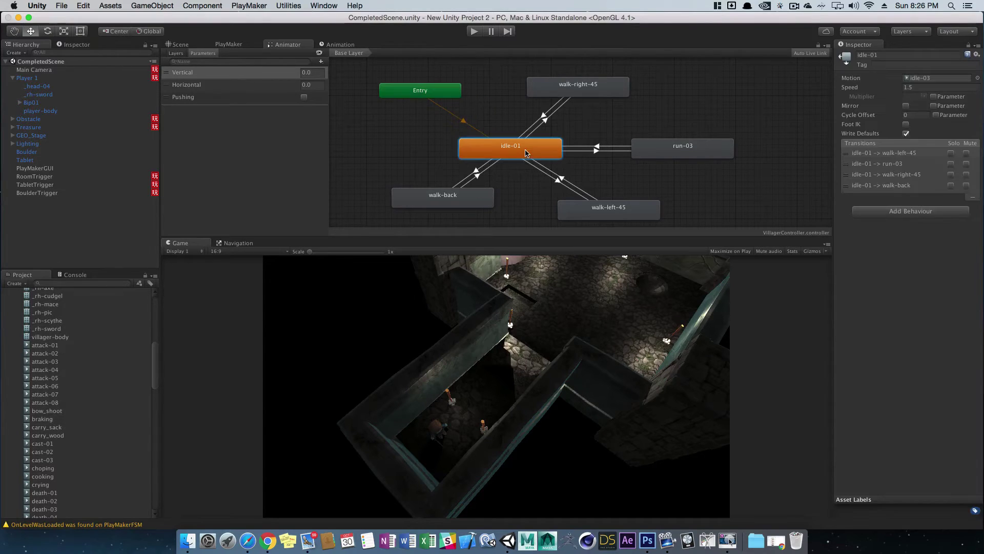
{"action": "left_click", "coordinate": [683, 156]}
{"action": "left_click_drag", "start_coordinate": [697, 152], "coordinate": [685, 151]}
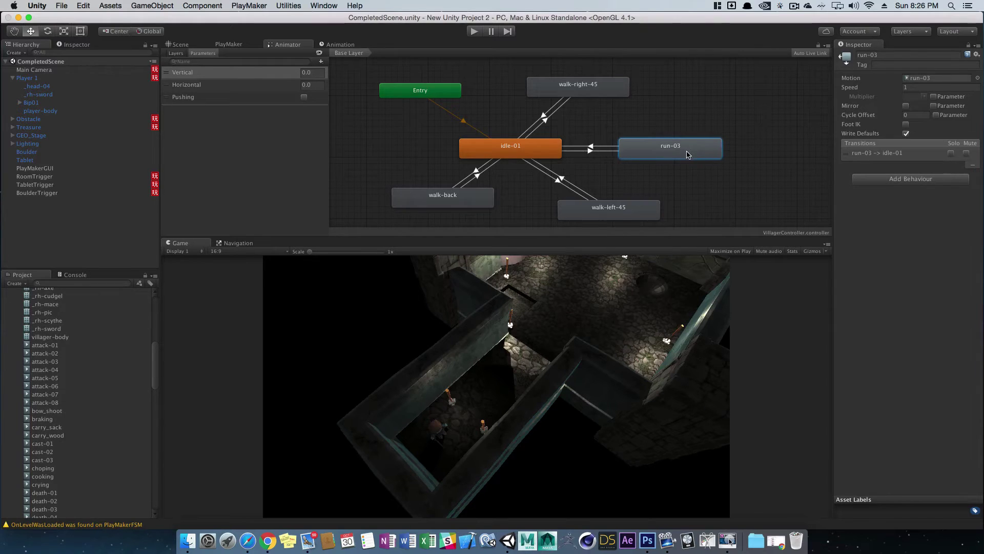
- Locate the animation clip used as the run-03 state's motion and play its preview
{"action": "left_click", "coordinate": [908, 79]}
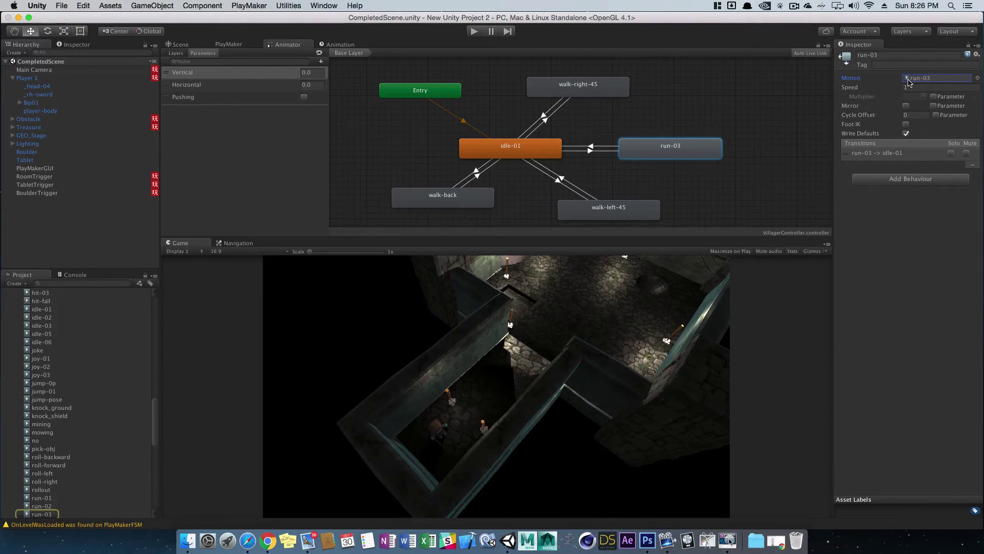
{"action": "left_click", "coordinate": [42, 514]}
{"action": "left_click", "coordinate": [842, 358]}
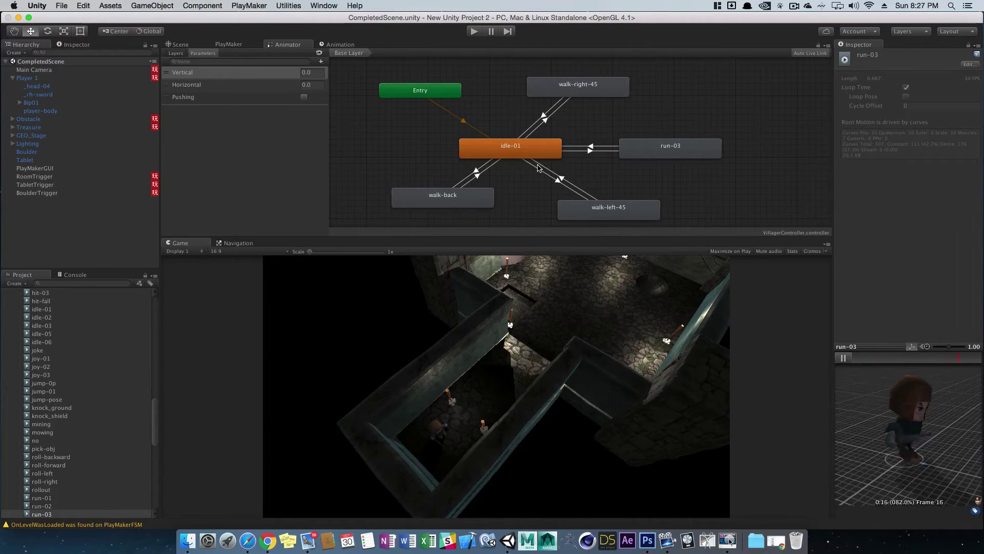
- Examine the walk-left-45 state and the condition of the idle-01 to walk-left-45 transition, and play the transition's preview
{"action": "left_click", "coordinate": [610, 214]}
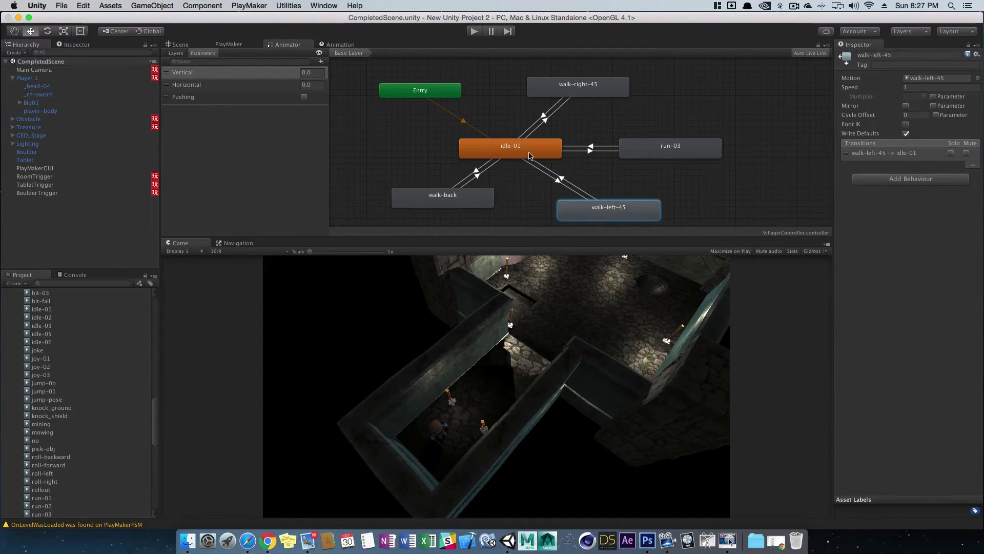
{"action": "left_click", "coordinate": [560, 183]}
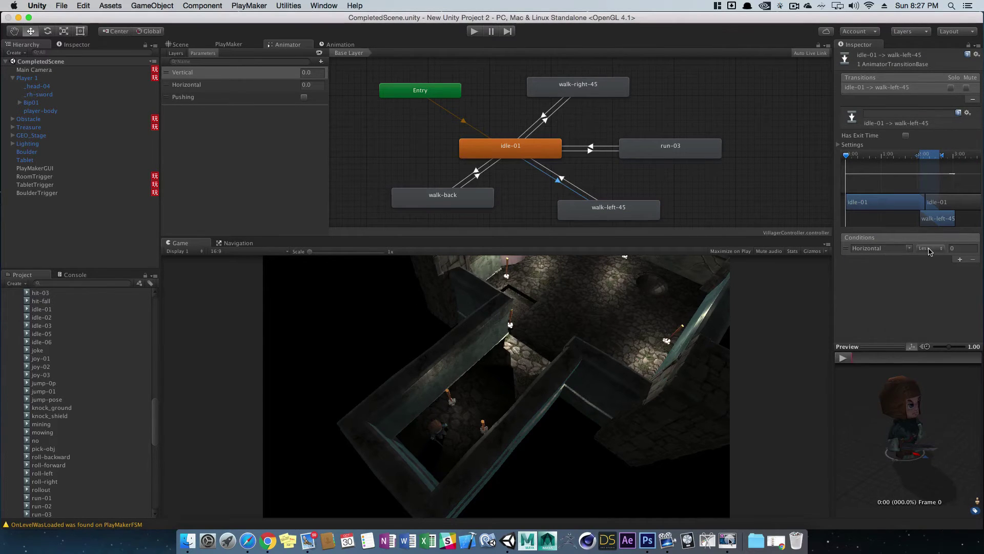
{"action": "left_click", "coordinate": [849, 362]}
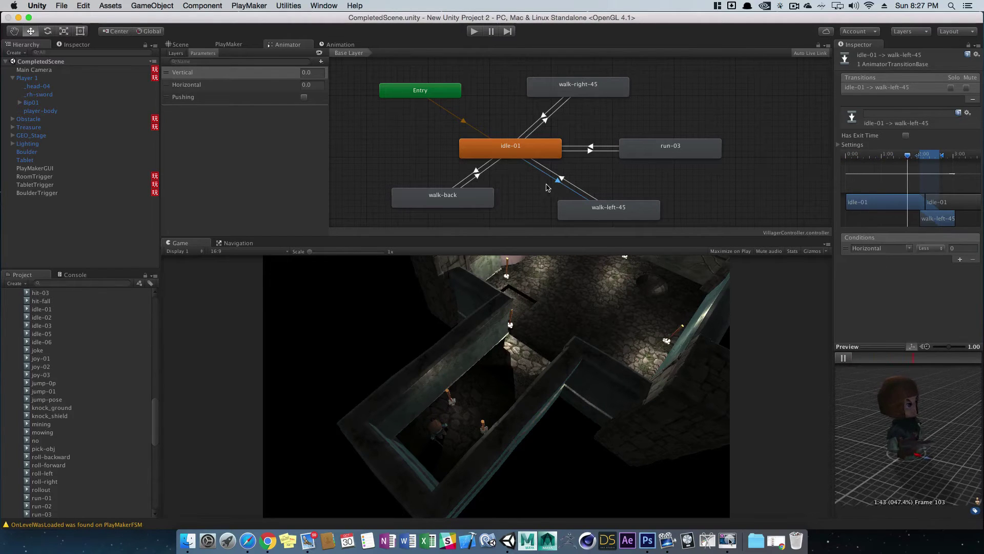
- Locate the walk-left-45 state's motion clip and play its preview, and reopen the idle-01 to walk-left-45 transition
{"action": "left_click", "coordinate": [615, 211]}
{"action": "left_click", "coordinate": [937, 78]}
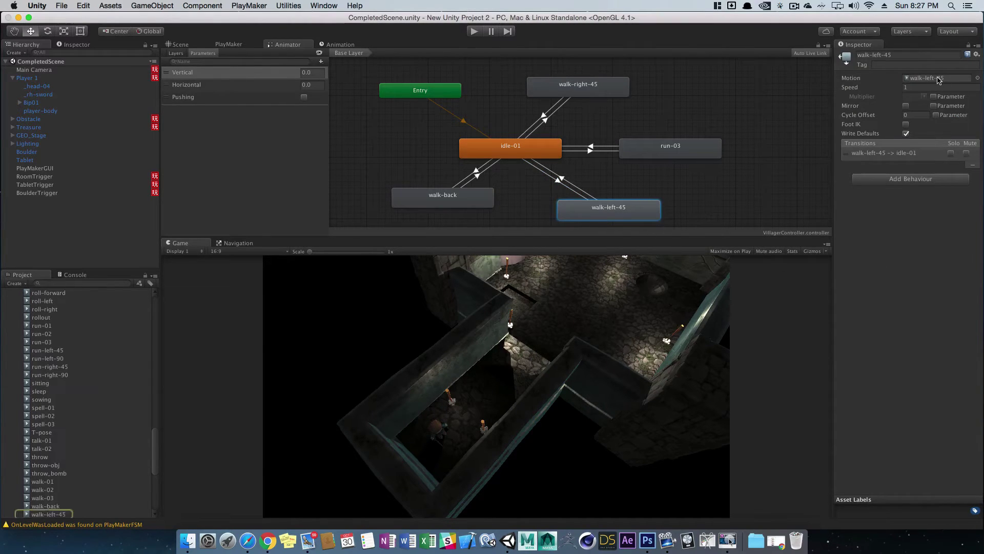
{"action": "left_click", "coordinate": [48, 514]}
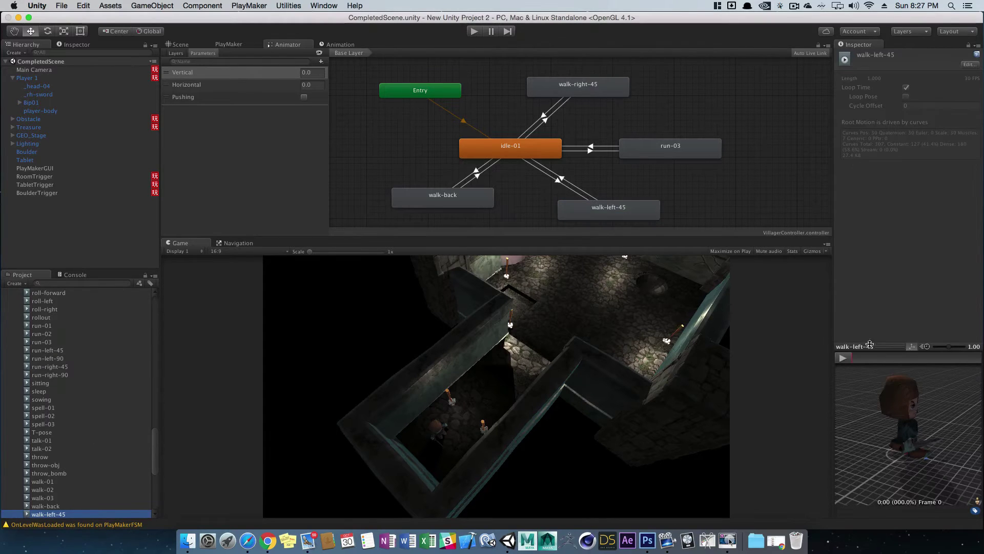
{"action": "left_click", "coordinate": [842, 361]}
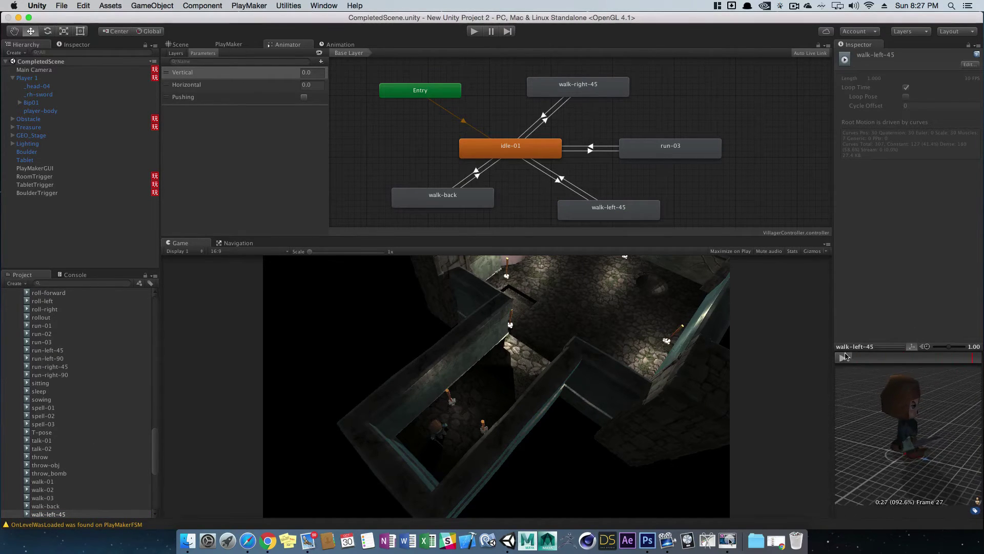
{"action": "left_click", "coordinate": [558, 180]}
{"action": "left_click", "coordinate": [559, 182]}
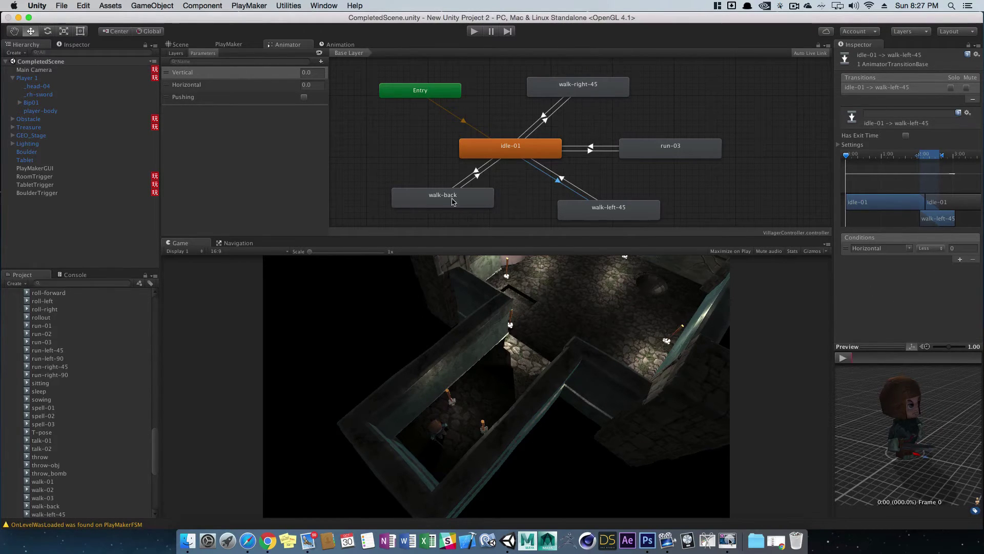
- Preview the walk-right-45 state's motion clip and examine the condition of the idle-01 to walk-right-45 transition
{"action": "left_click", "coordinate": [587, 95]}
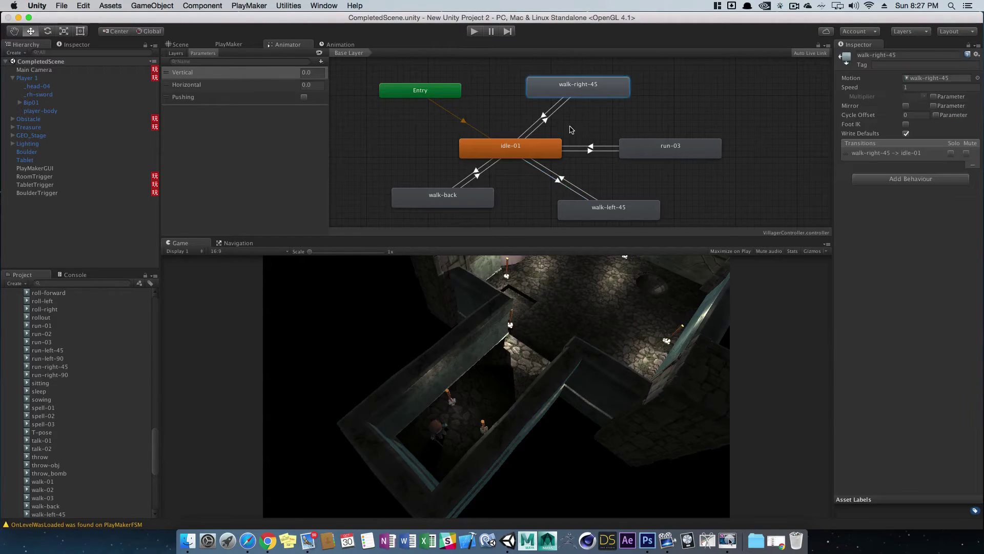
{"action": "left_click", "coordinate": [916, 80]}
{"action": "left_click", "coordinate": [49, 513]}
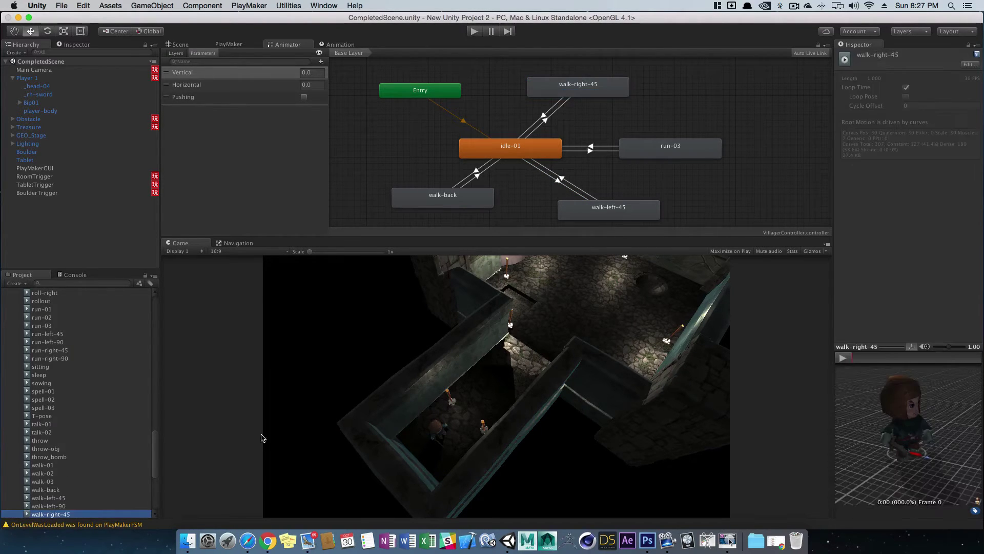
{"action": "left_click", "coordinate": [844, 359]}
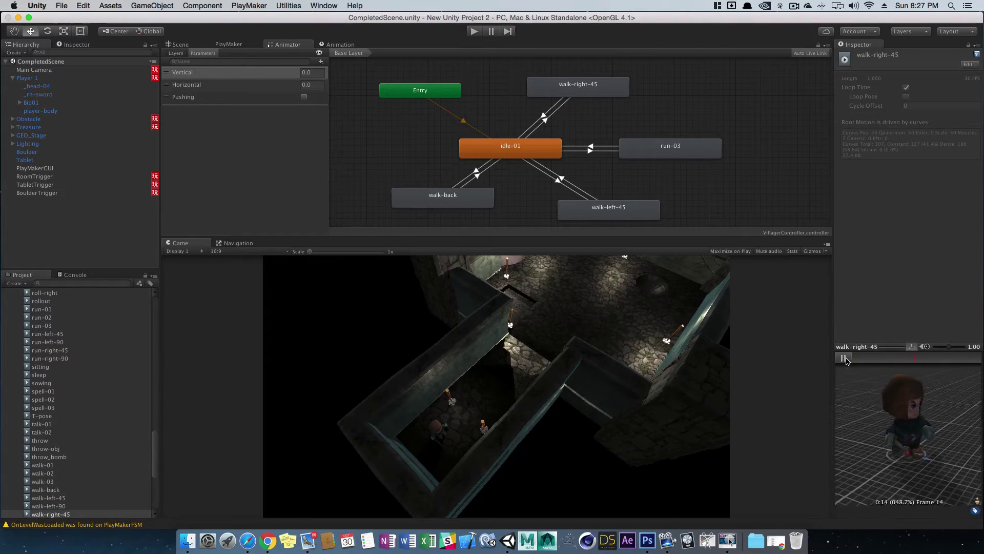
{"action": "left_click", "coordinate": [845, 359]}
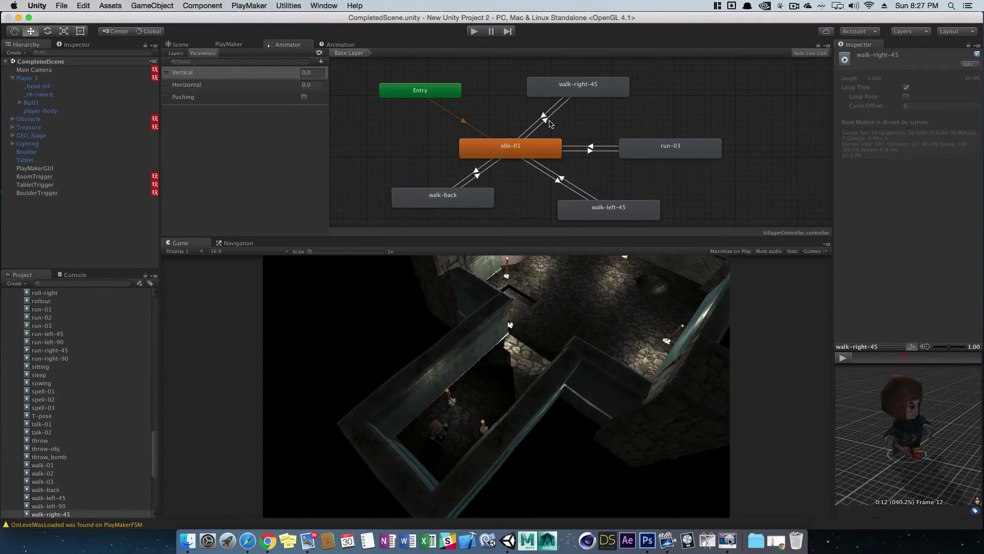
{"action": "left_click", "coordinate": [581, 87]}
{"action": "left_click", "coordinate": [552, 123]}
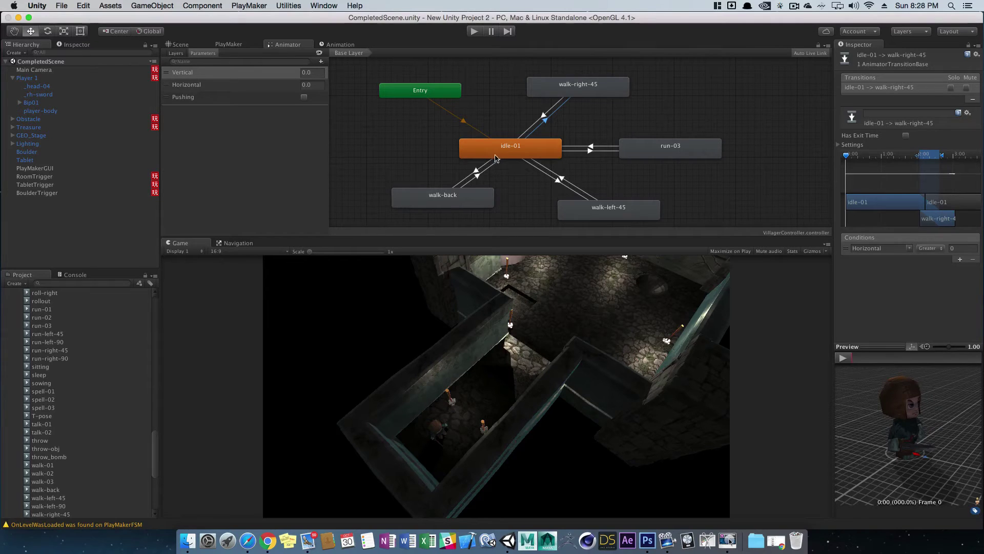
- Examine the settings of the walk-back and idle-01 states and the condition of the walk-back to idle-01 transition
{"action": "left_click", "coordinate": [462, 205]}
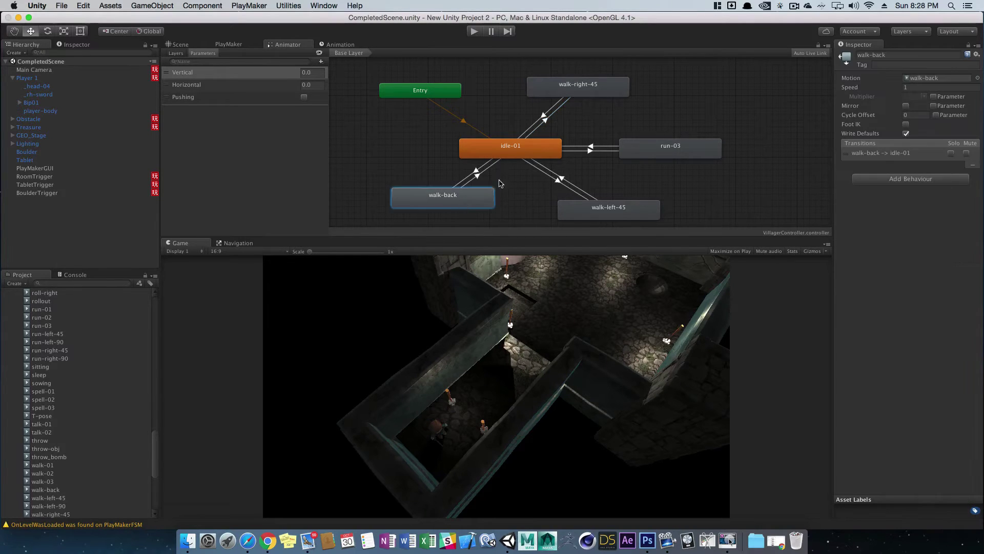
{"action": "left_click", "coordinate": [508, 153]}
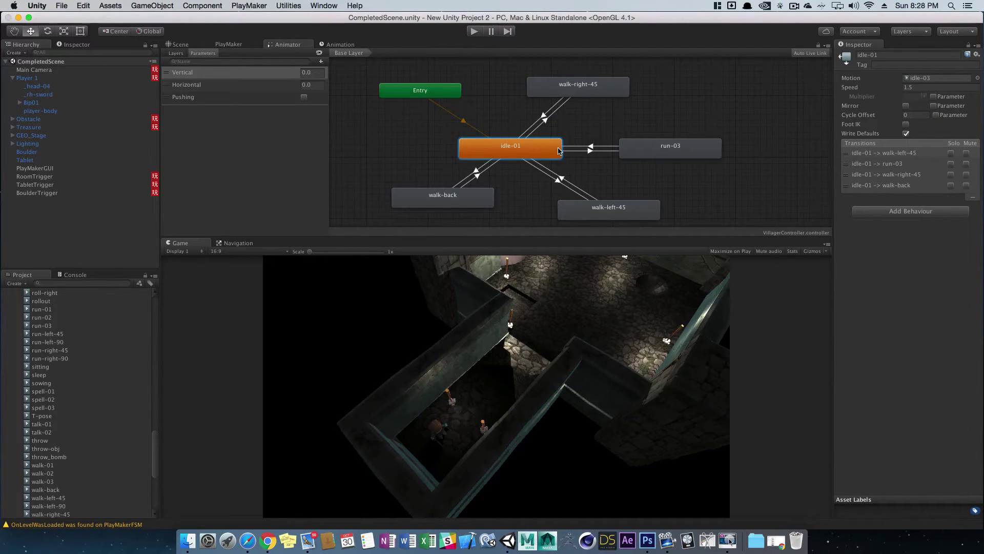
{"action": "left_click", "coordinate": [477, 176]}
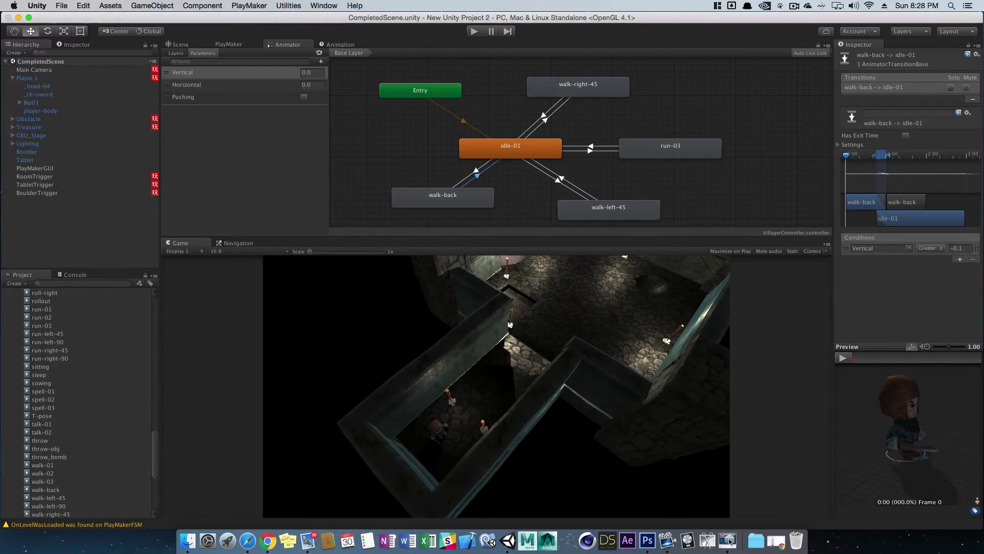
{"action": "left_click", "coordinate": [592, 128]}
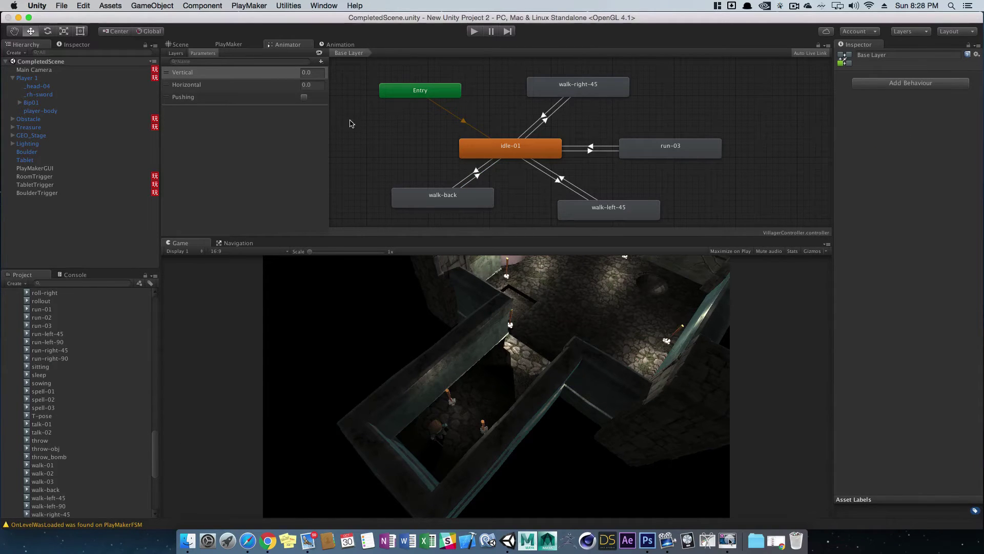
{"action": "left_click", "coordinate": [531, 155]}
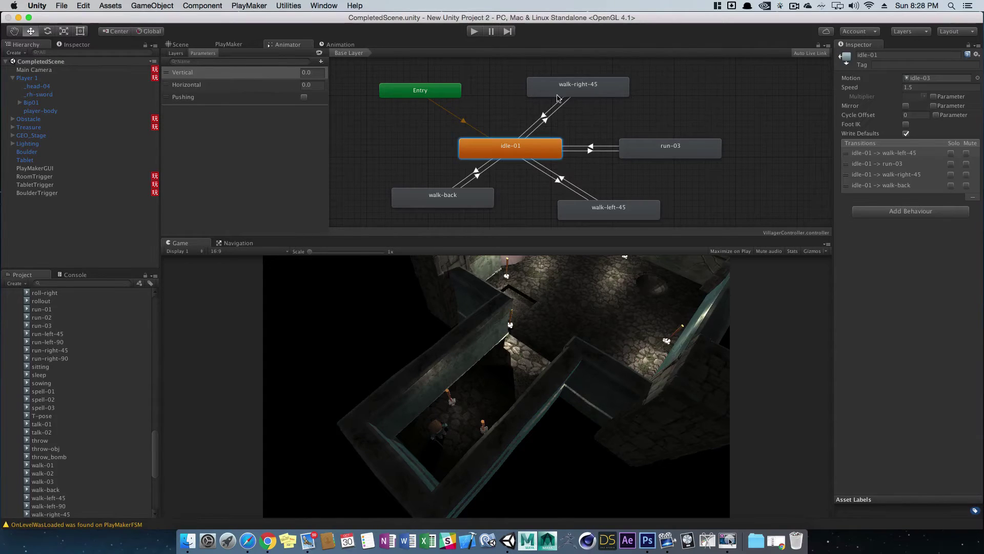
{"action": "left_click", "coordinate": [662, 108]}
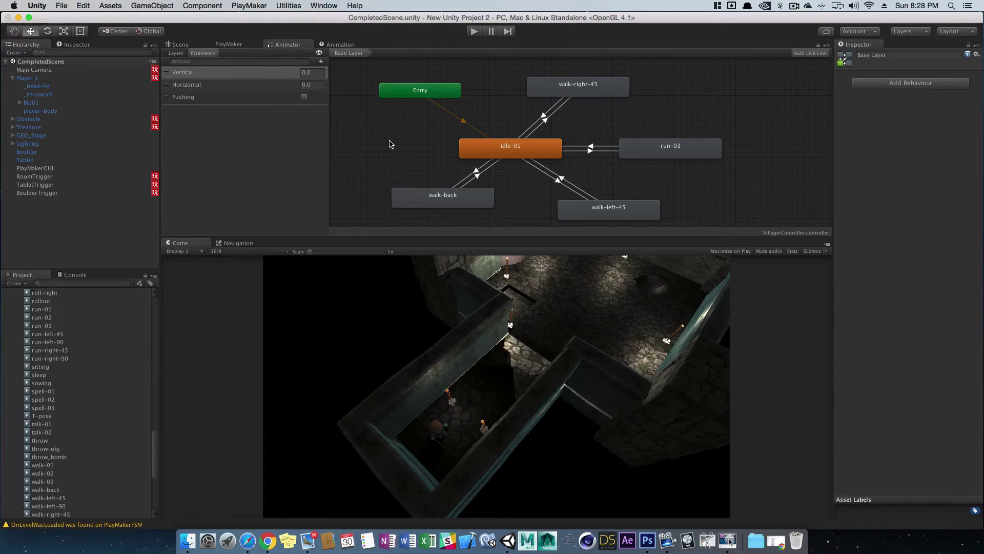
- Show Player 1's Input state machine in PlayMaker and inspect State 1
{"action": "left_click", "coordinate": [229, 44]}
{"action": "left_click", "coordinate": [78, 78]}
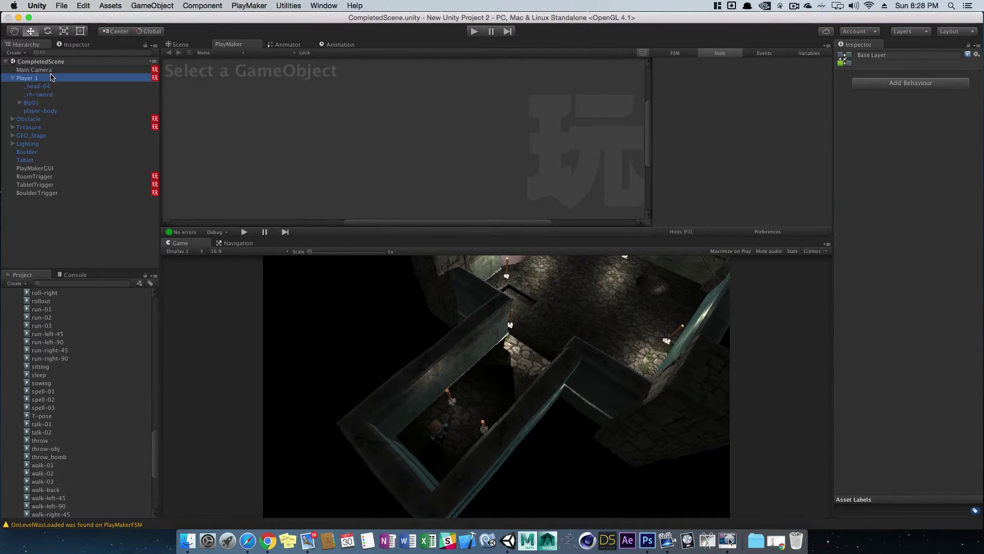
{"action": "left_click_drag", "start_coordinate": [200, 139], "coordinate": [213, 143]}
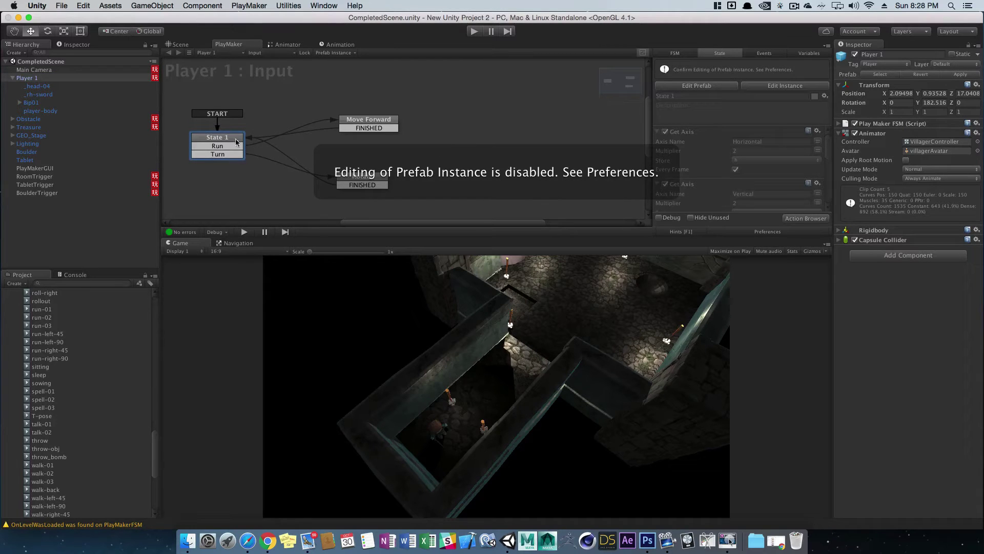
- Return to the Animator graph and examine the idle-01 state and its transition to walk-left-45
{"action": "left_click", "coordinate": [281, 45]}
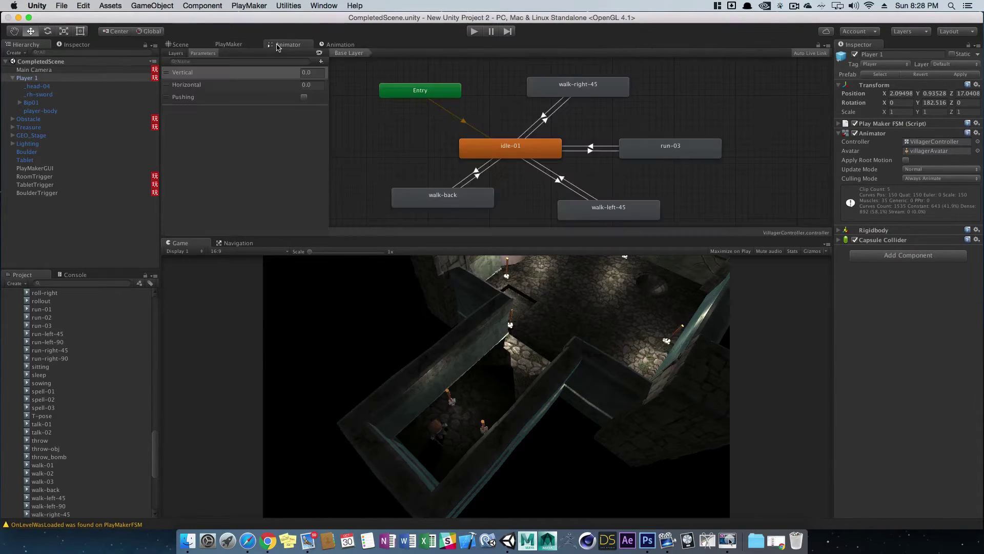
{"action": "left_click", "coordinate": [477, 149]}
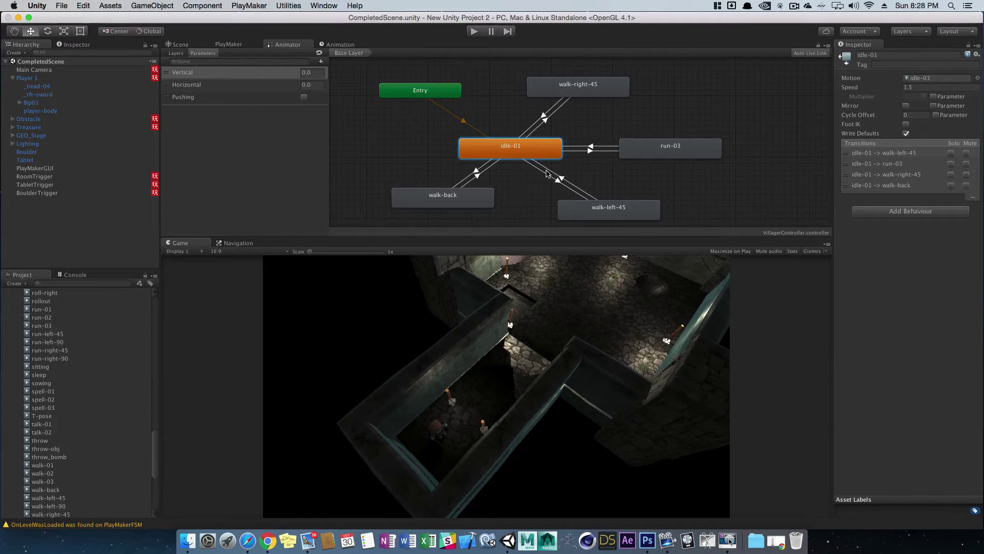
{"action": "left_click", "coordinate": [560, 179]}
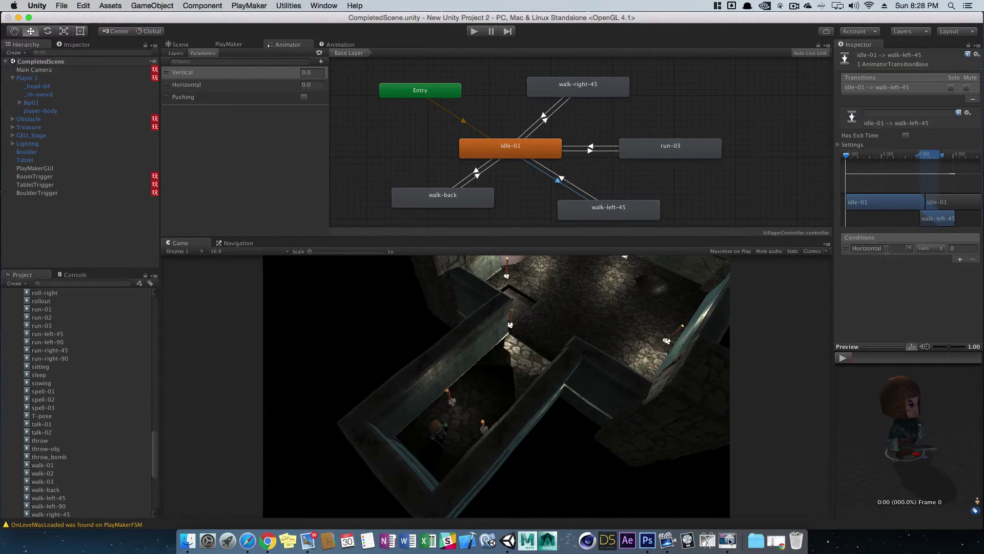
{"action": "left_click", "coordinate": [503, 154]}
{"action": "left_click", "coordinate": [639, 184]}
{"action": "left_click", "coordinate": [490, 150]}
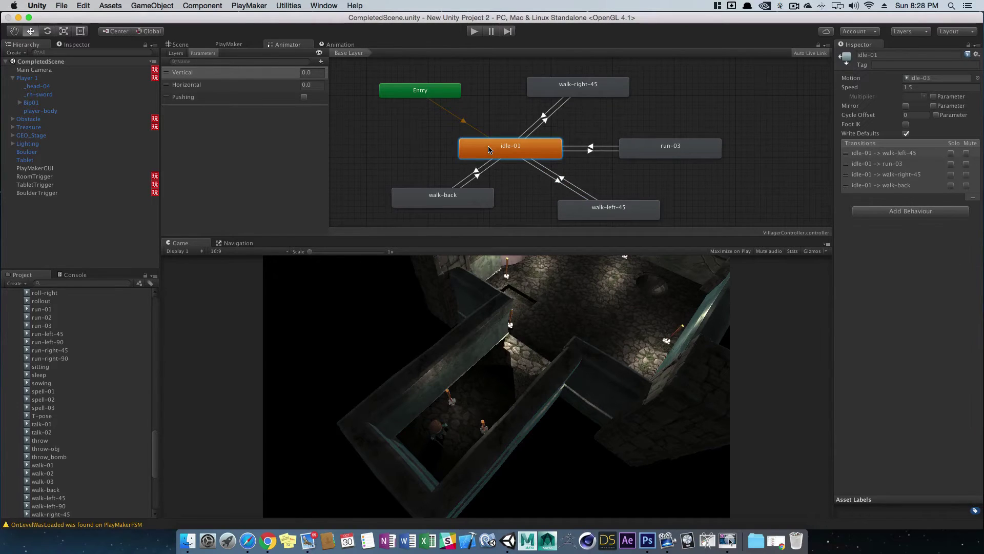
- Check the Animator's layers and delete the Pushing parameter from its parameter list
{"action": "left_click", "coordinate": [173, 53]}
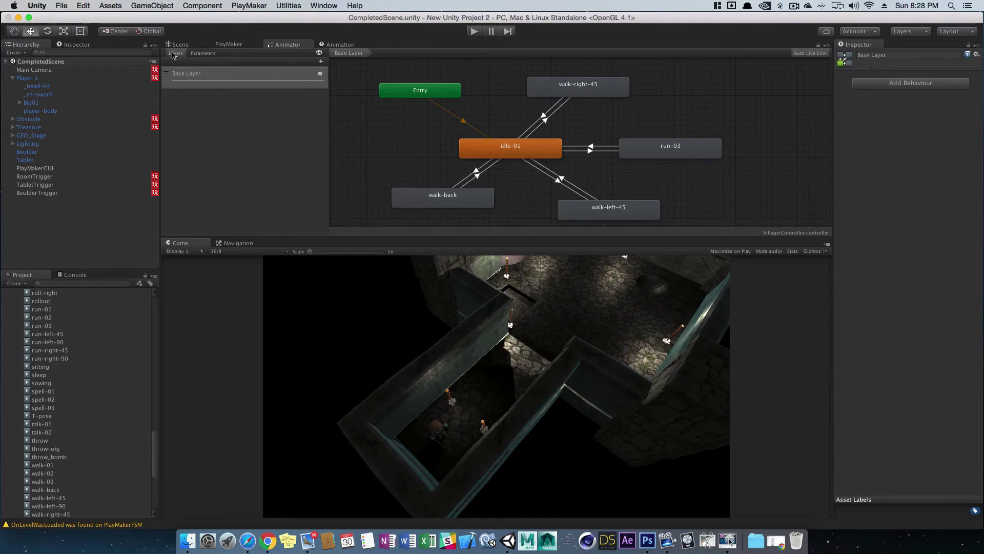
{"action": "left_click", "coordinate": [190, 53]}
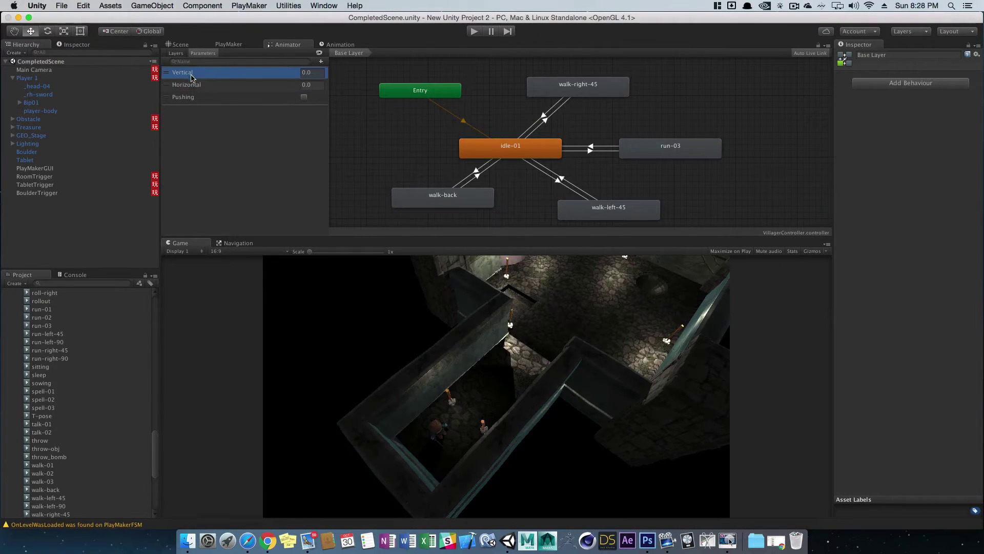
{"action": "right_click", "coordinate": [190, 98]}
{"action": "left_click", "coordinate": [205, 109]}
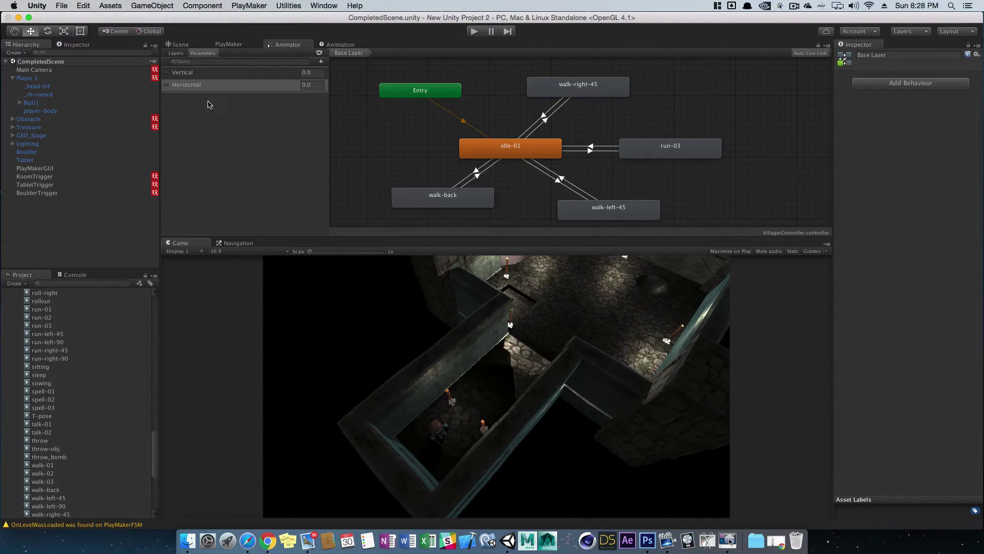
- Examine the Vertical and Horizontal parameters of the Animator controller
{"action": "left_click", "coordinate": [197, 73]}
{"action": "left_click", "coordinate": [216, 86]}
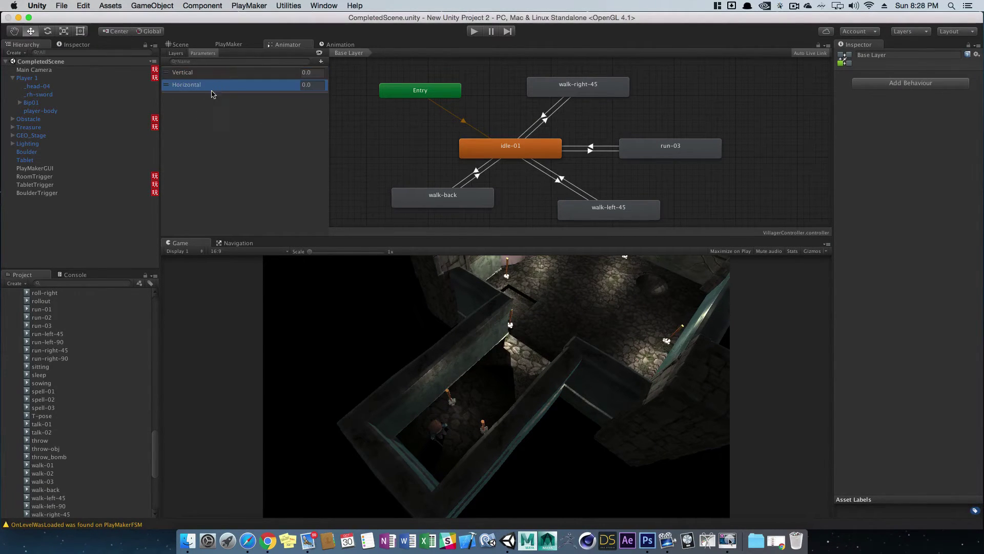
{"action": "left_click", "coordinate": [200, 73]}
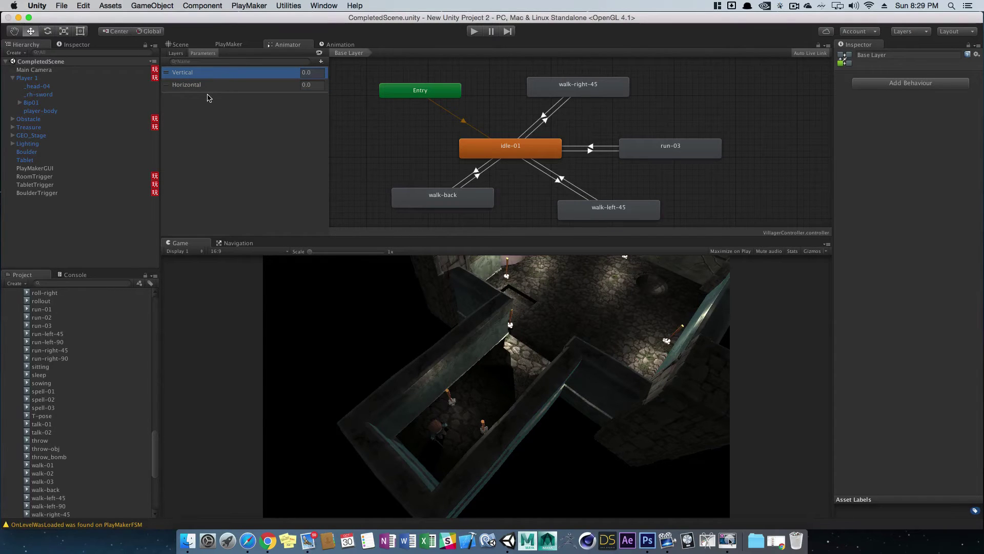
{"action": "left_click", "coordinate": [210, 86]}
{"action": "left_click", "coordinate": [206, 74]}
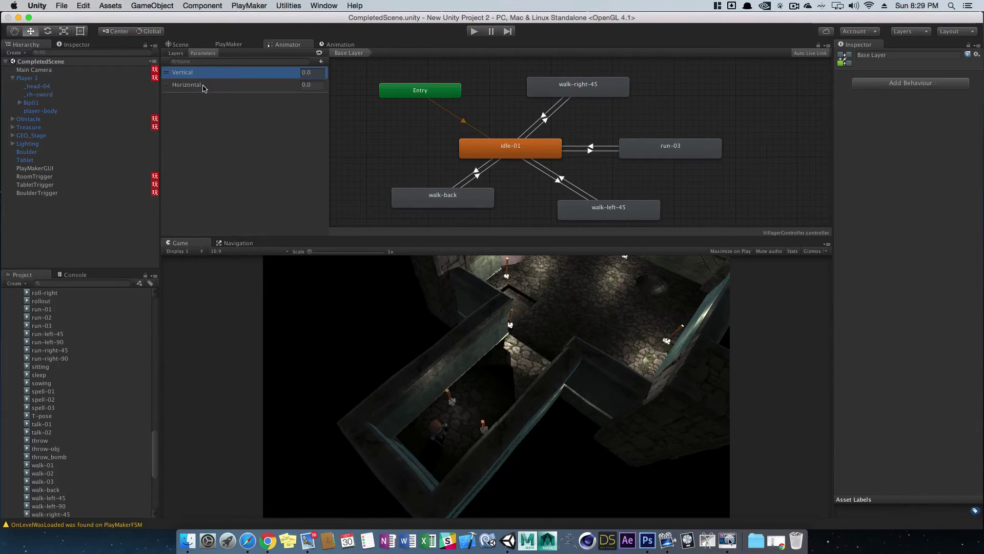
- Run the scene and move the player forward through the dungeon while watching the active Animator state
{"action": "key", "text": "ctrl+Up"}
{"action": "left_click", "coordinate": [409, 201]}
{"action": "key", "text": "super+p"}
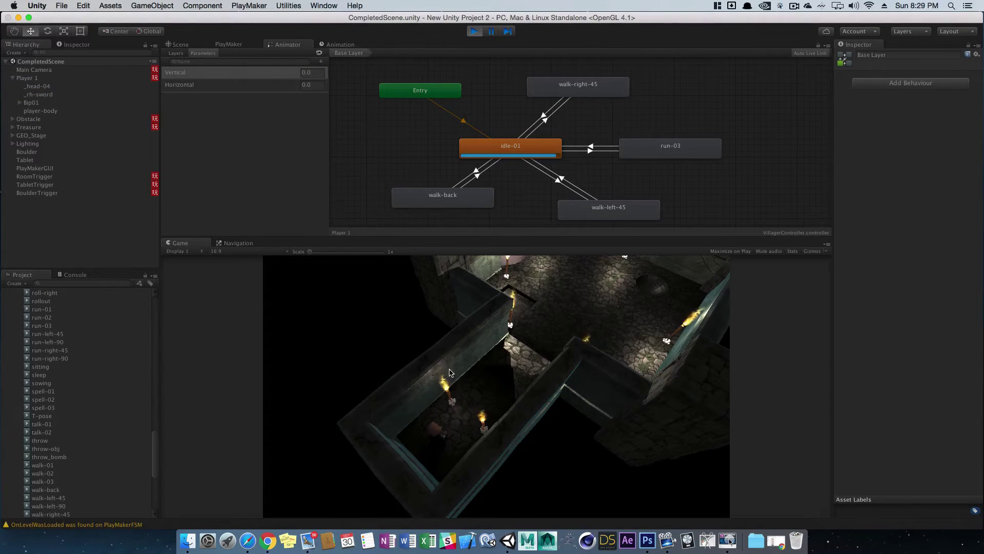
{"action": "key", "text": "w"}
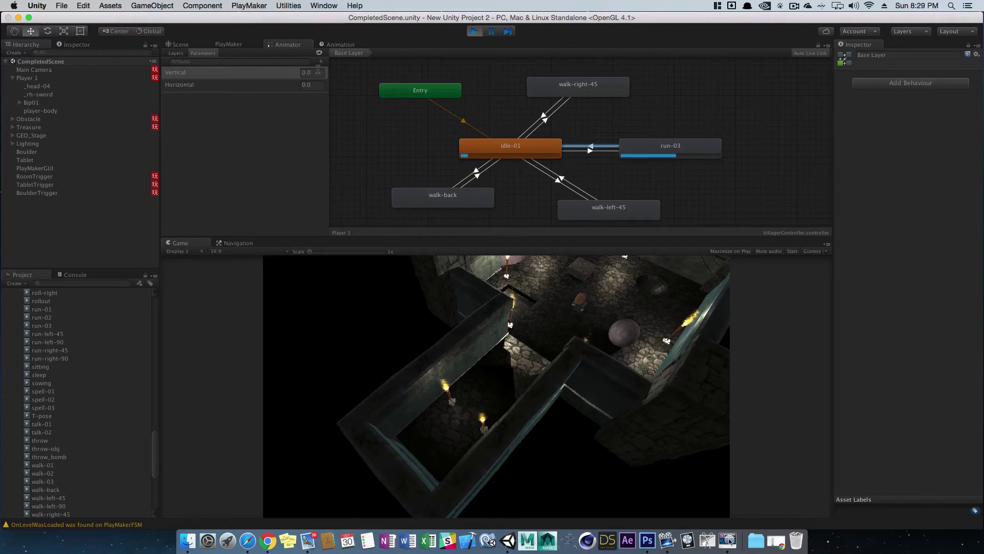
- With the scene still running, view Player 1's Input state machine in PlayMaker and return to the live Animator graph
{"action": "left_click", "coordinate": [222, 45]}
{"action": "left_click", "coordinate": [45, 86]}
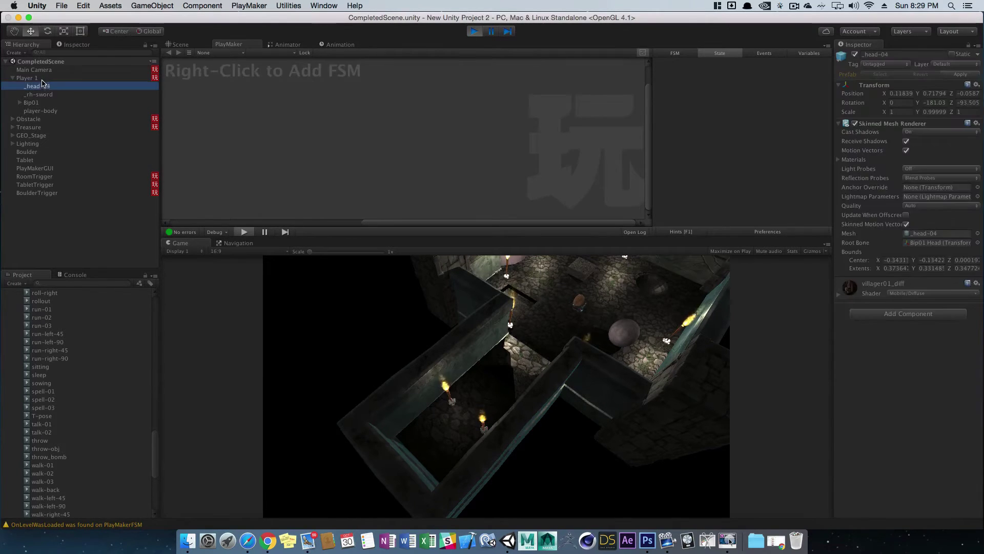
{"action": "left_click", "coordinate": [28, 78]}
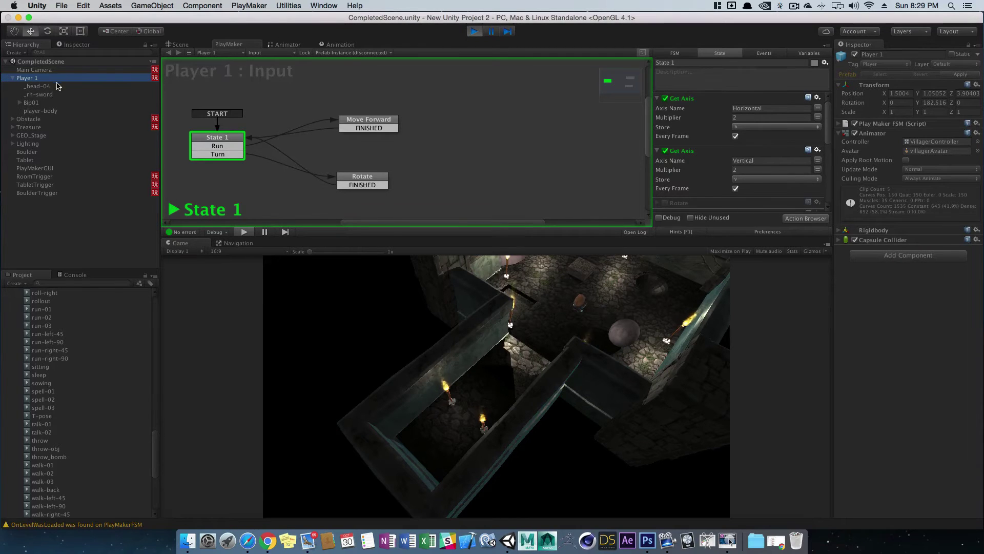
{"action": "left_click", "coordinate": [282, 45]}
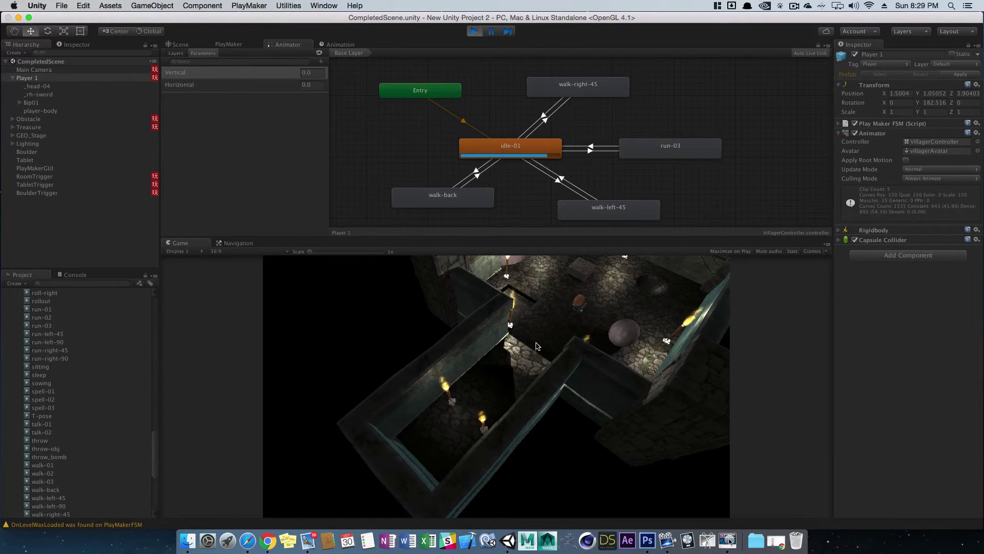
- Turn the player in the running scene while watching the Animator's Horizontal parameter, and stop the scene
{"action": "key", "text": "d"}
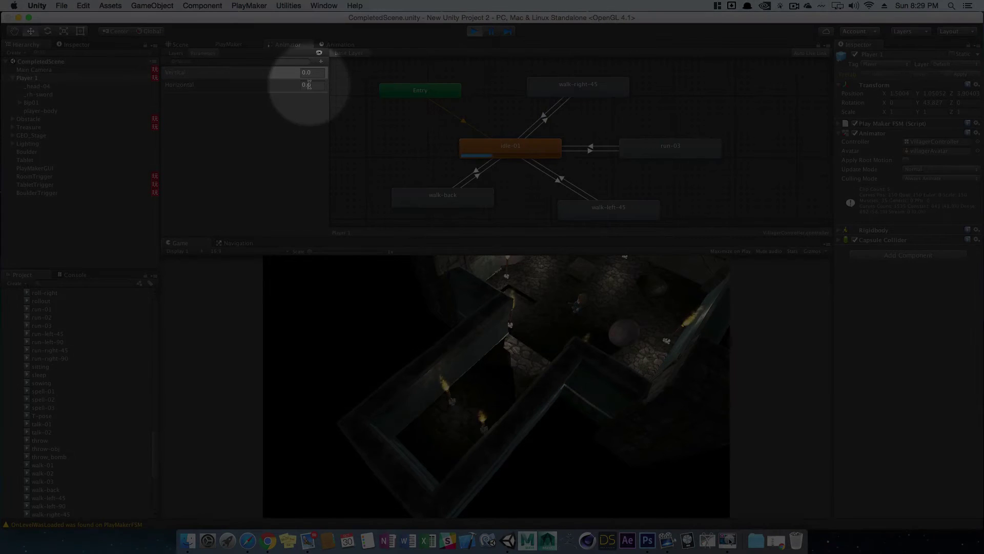
{"action": "key", "text": "d"}
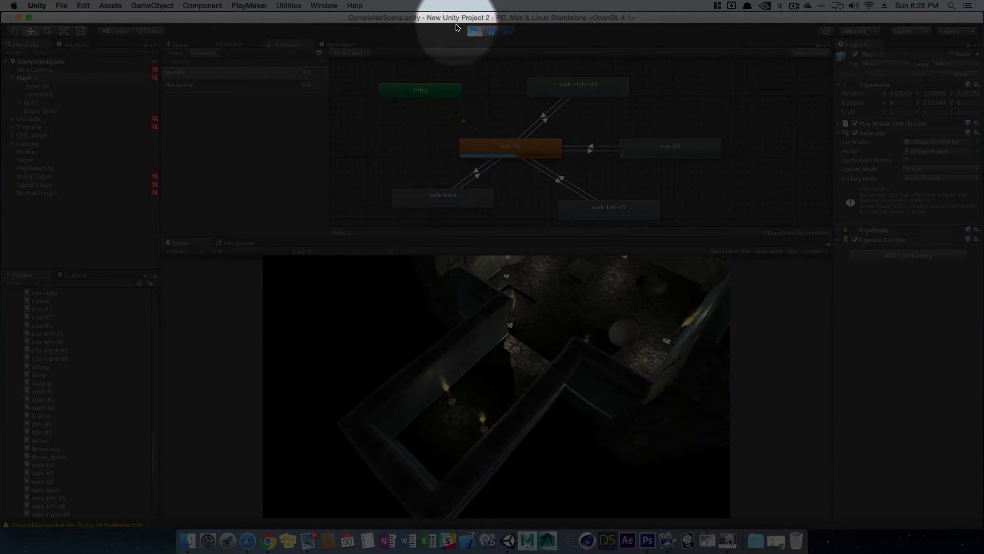
{"action": "left_click", "coordinate": [472, 30]}
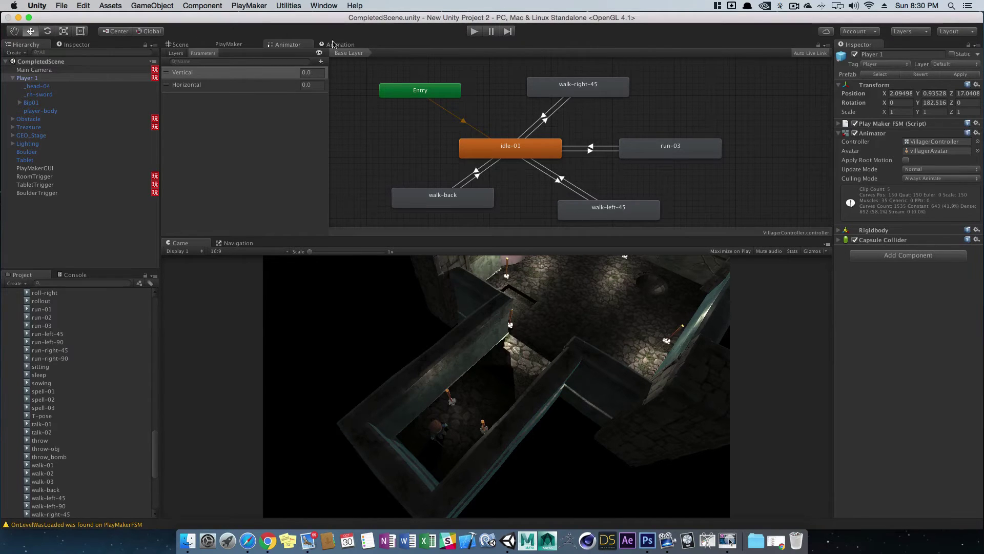
- Enable instance editing of Player 1's Input state machine and set both Get Axis multipliers in State 1 to 1
{"action": "left_click", "coordinate": [247, 47]}
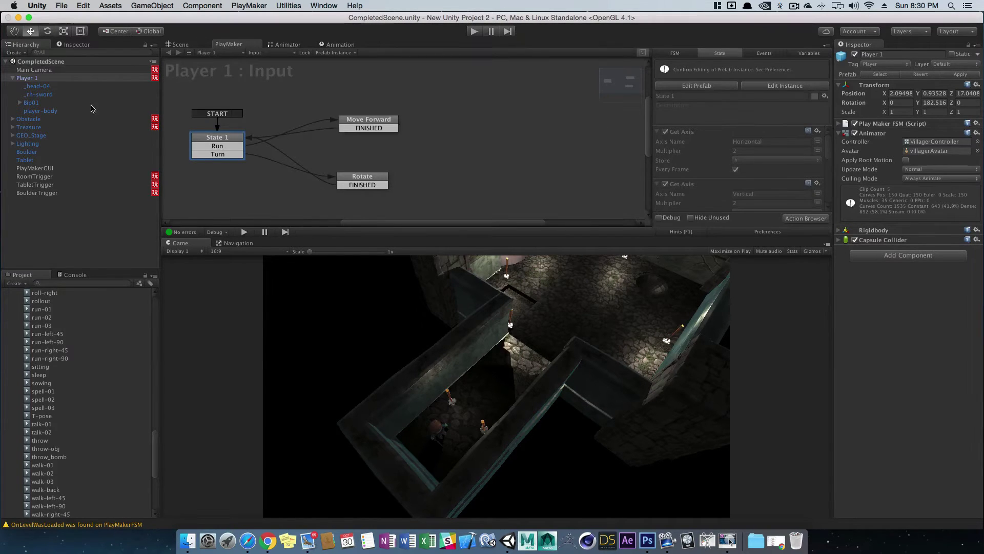
{"action": "left_click", "coordinate": [59, 77]}
{"action": "left_click", "coordinate": [54, 86]}
{"action": "left_click", "coordinate": [50, 80]}
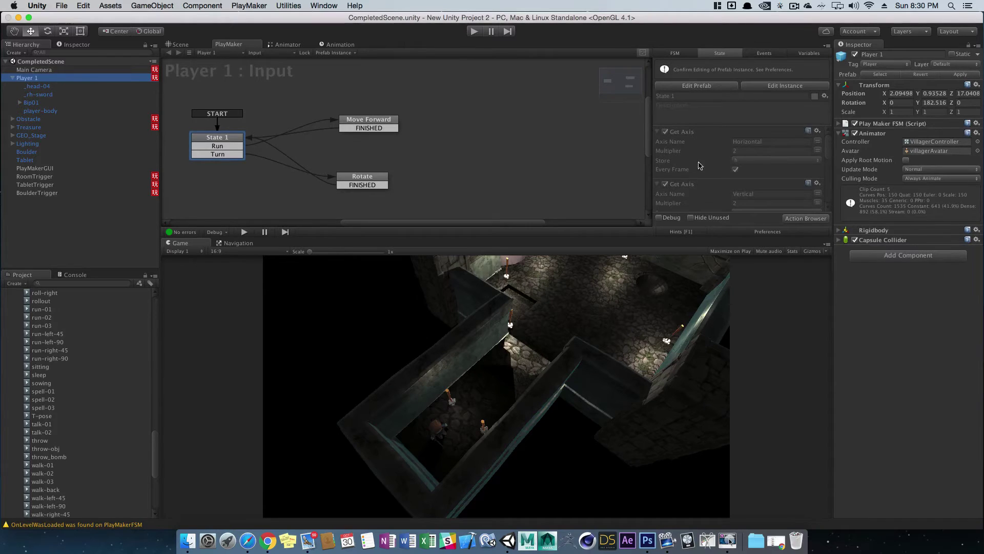
{"action": "left_click", "coordinate": [753, 89]}
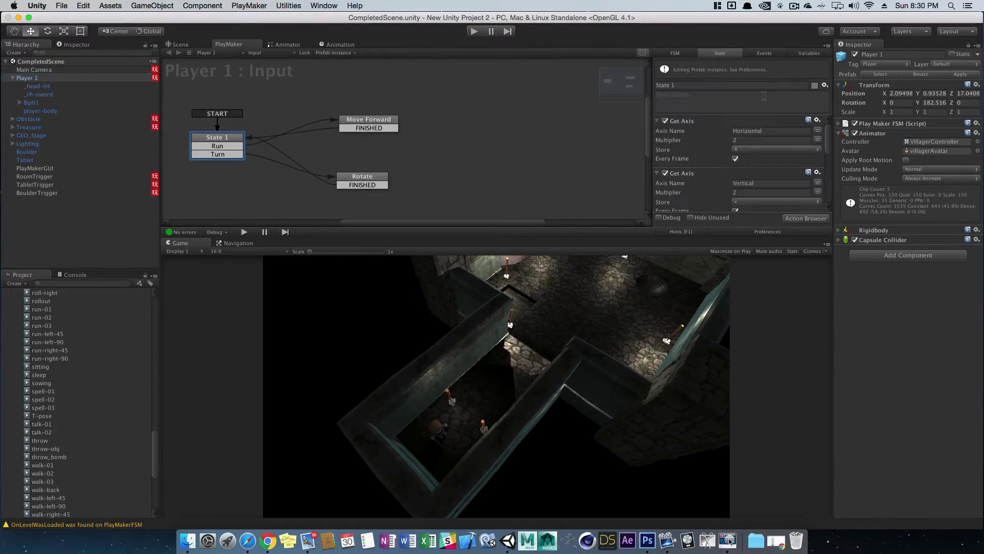
{"action": "left_click", "coordinate": [742, 140]}
{"action": "type", "text": "1"}
{"action": "left_click", "coordinate": [707, 192]}
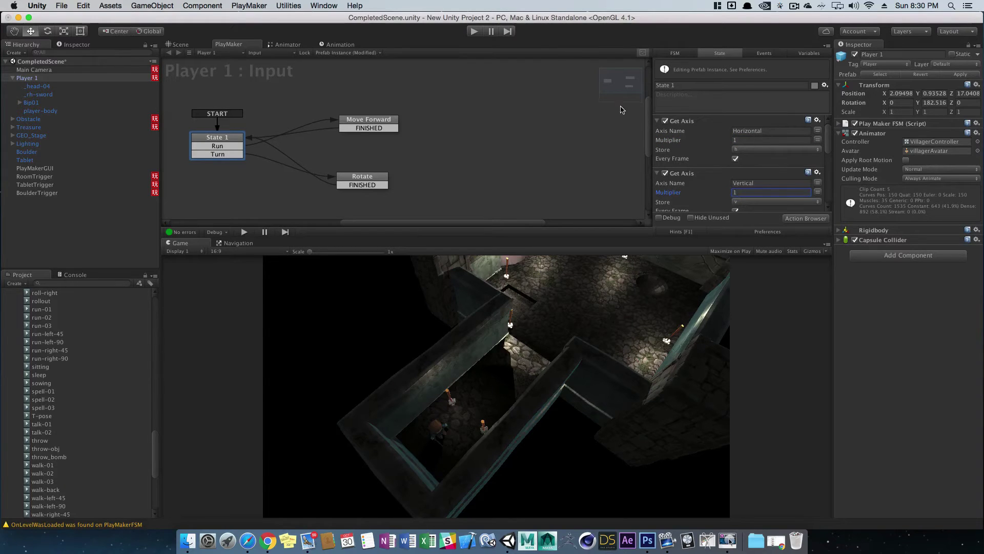
- Run the scene to test moving the player forward with the new State 1 multipliers, and stop it
{"action": "left_click", "coordinate": [471, 33]}
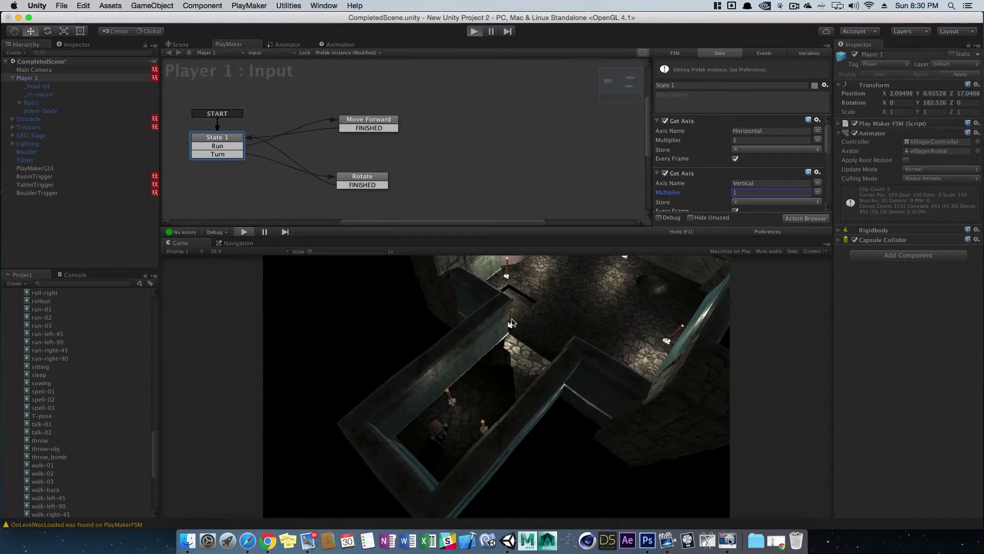
{"action": "key", "text": "Up"}
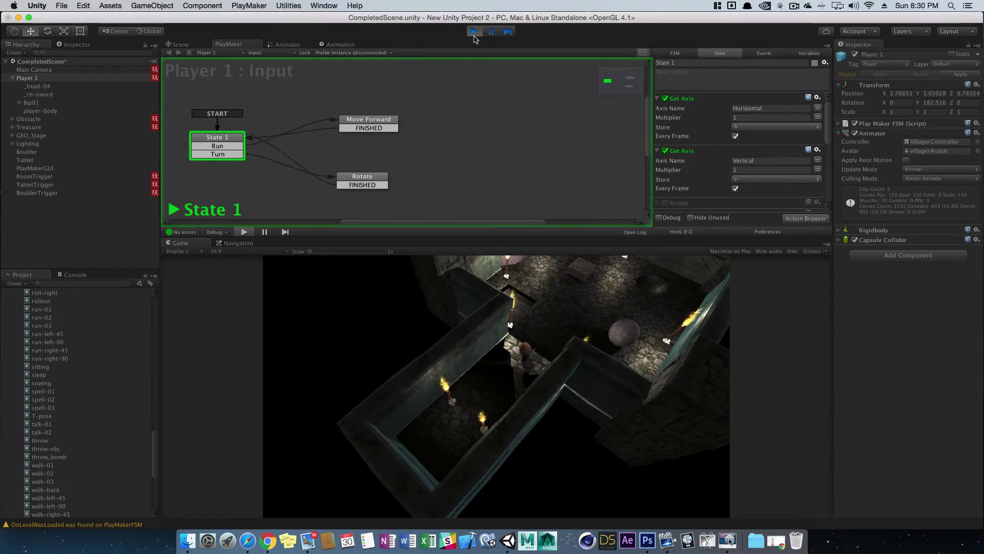
{"action": "left_click", "coordinate": [474, 32]}
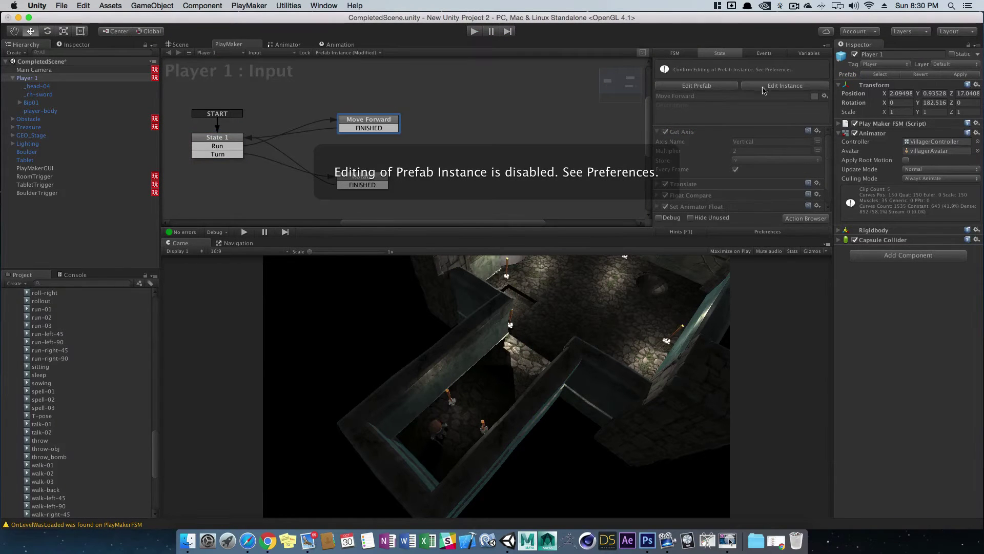
- Set the Get Axis multiplier to 1 in both the Move Forward and Rotate states of the Input state machine
{"action": "left_click", "coordinate": [786, 87]}
{"action": "left_click", "coordinate": [741, 139]}
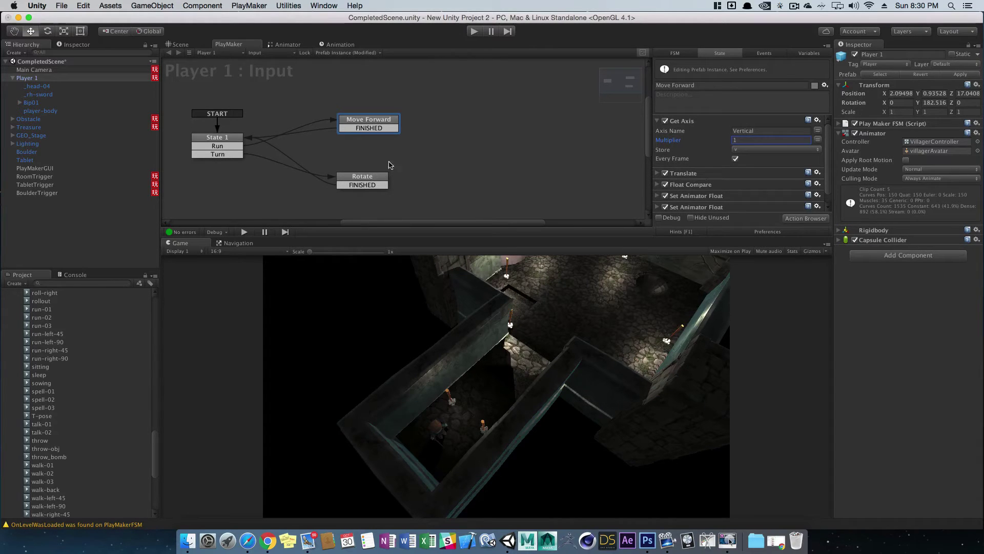
{"action": "left_click", "coordinate": [378, 178]}
{"action": "left_click", "coordinate": [658, 121]}
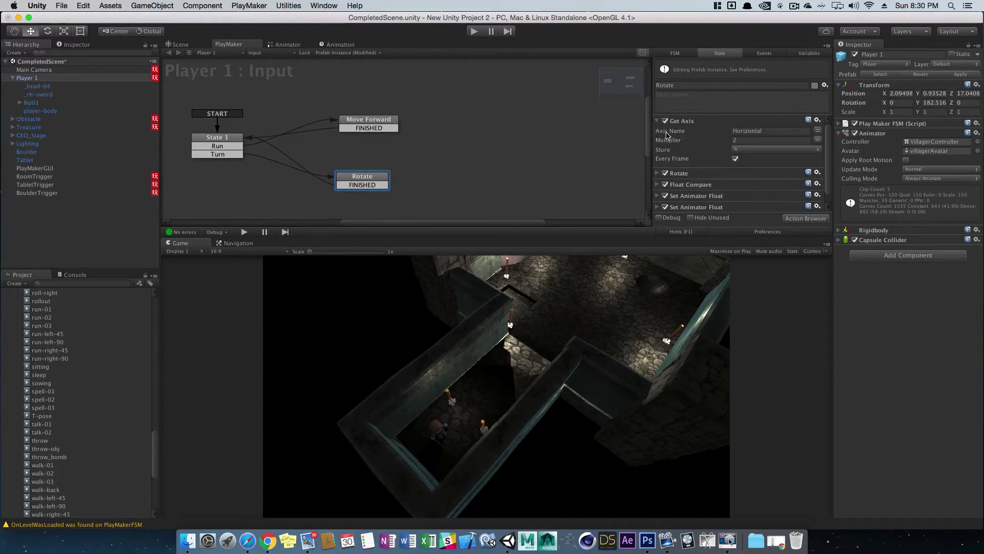
{"action": "left_click", "coordinate": [743, 139]}
- Run the scene and move the player forward while watching the Vertical parameter and active state in the Animator
{"action": "left_click", "coordinate": [475, 31]}
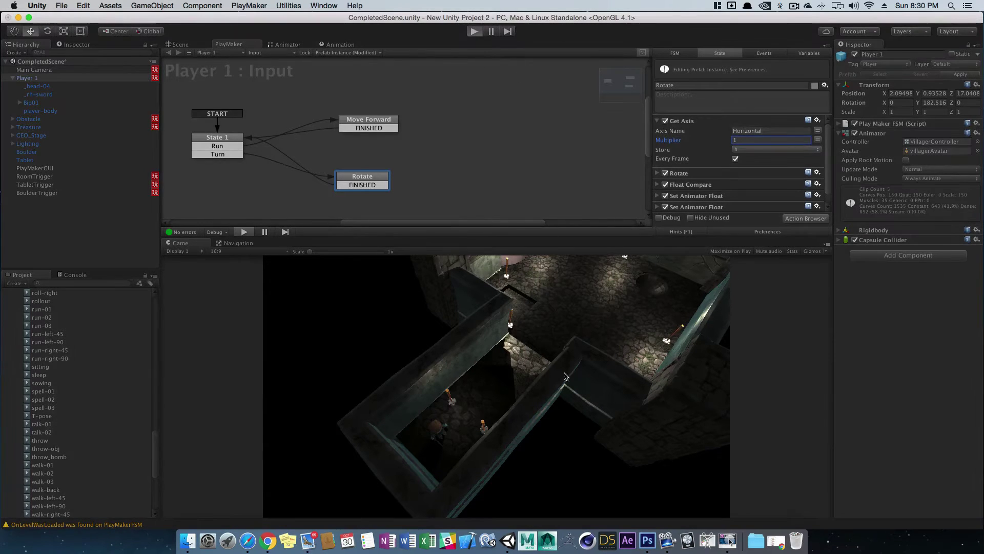
{"action": "key", "text": "Up"}
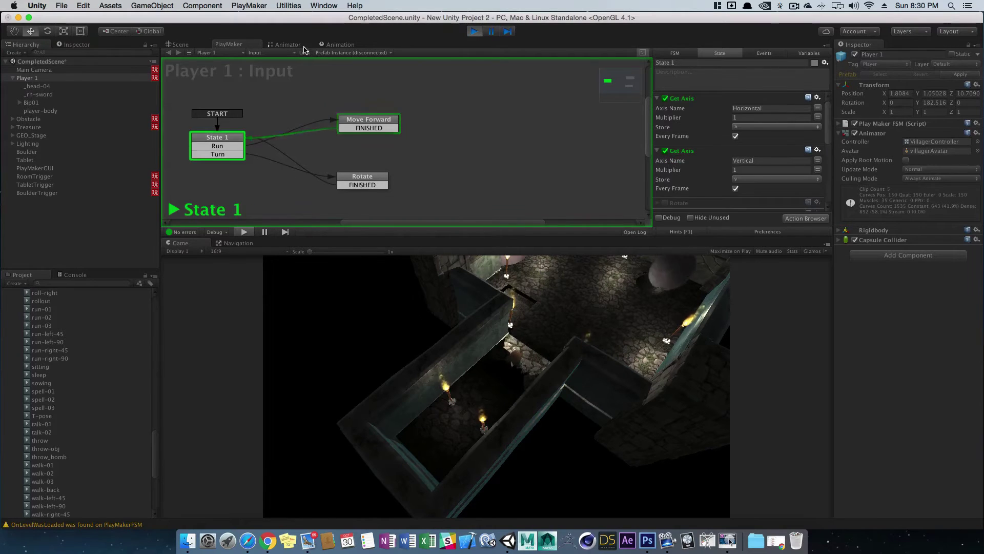
{"action": "left_click", "coordinate": [287, 45]}
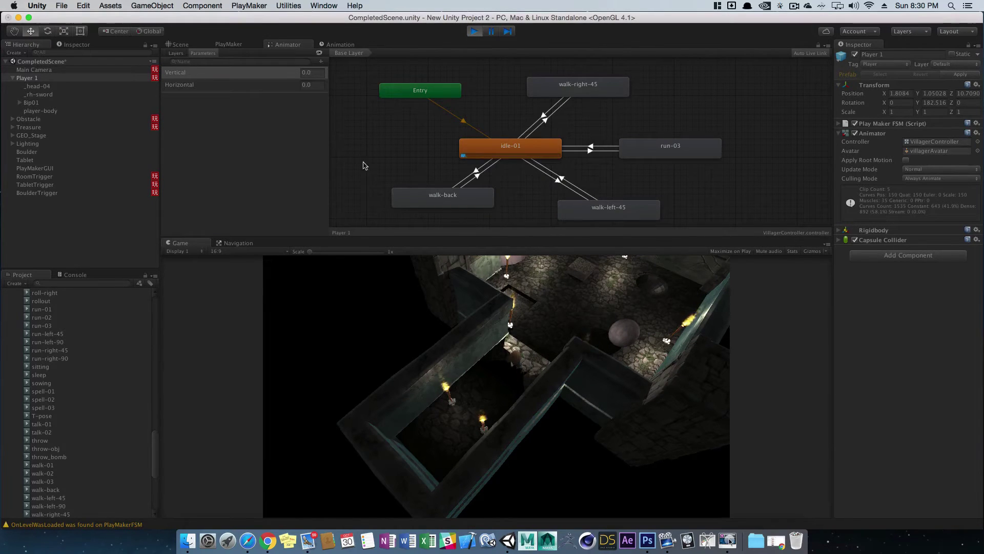
{"action": "type", "text": "1"}
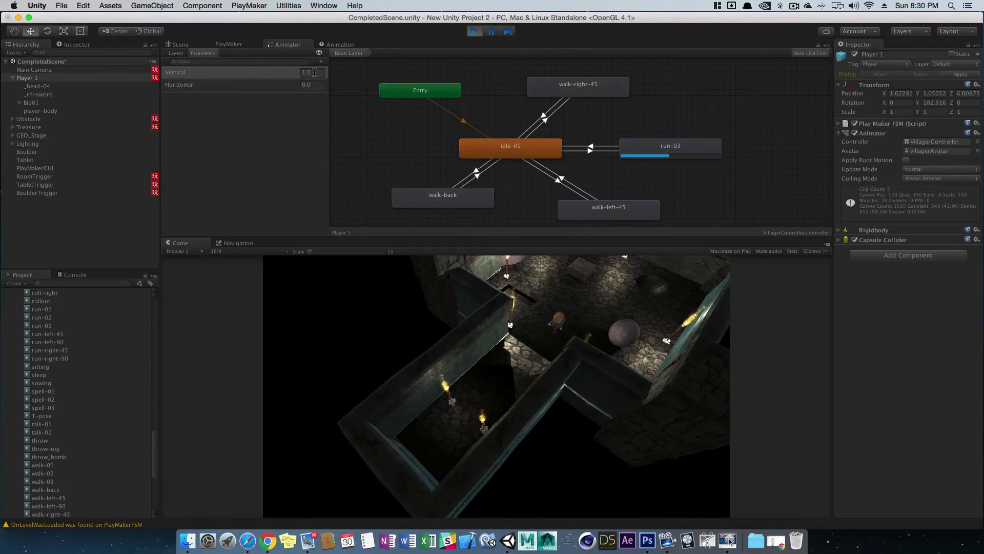
{"action": "type", "text": "0"}
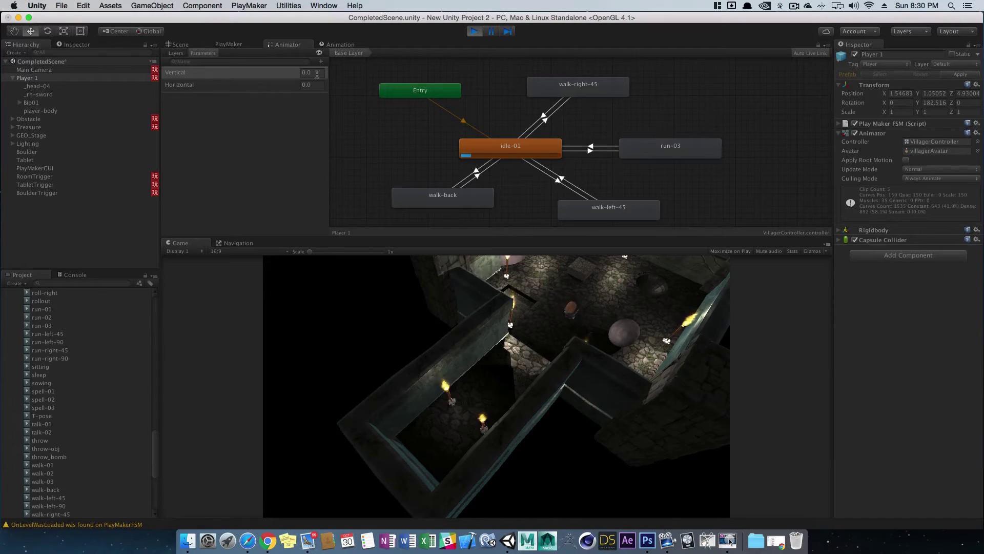
- Alternately turn the player right and run forward in the running scene while watching the Animator's transitions and parameters
{"action": "key", "text": "Right"}
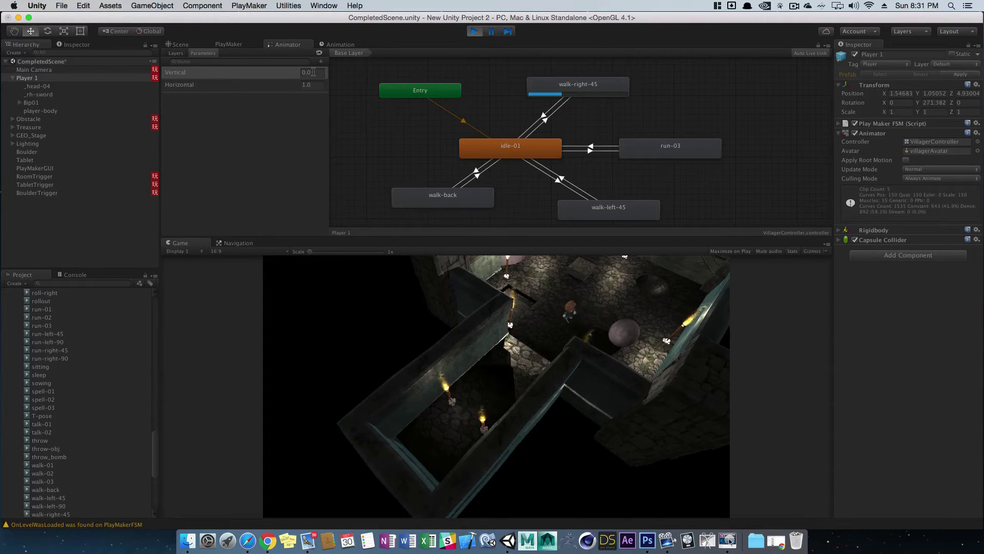
{"action": "key", "text": "Up"}
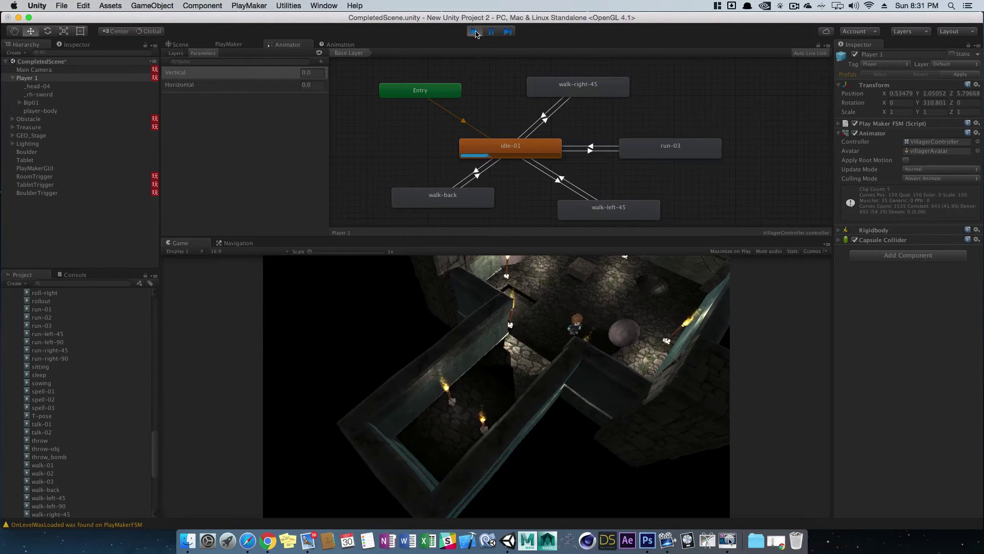
{"action": "key", "text": "Right"}
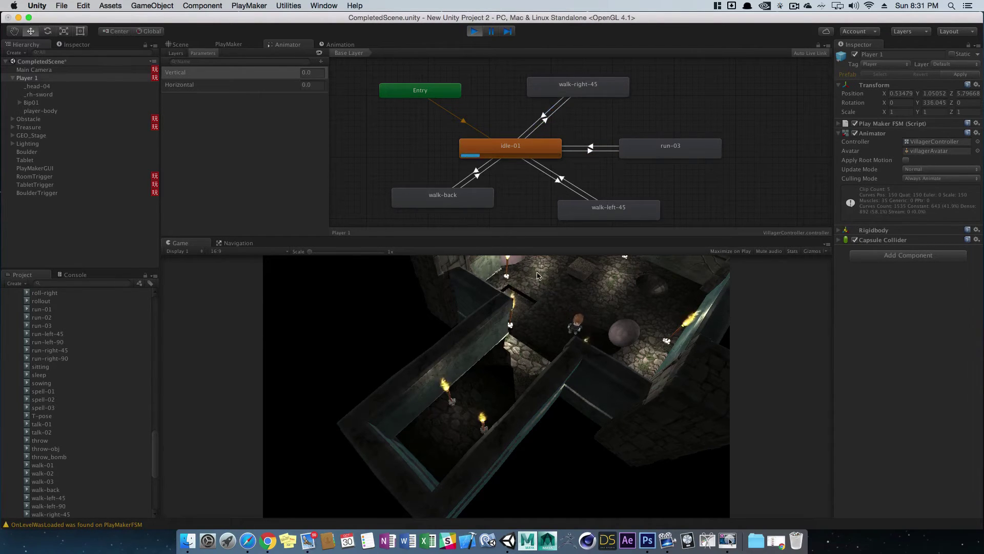
{"action": "key", "text": "Up"}
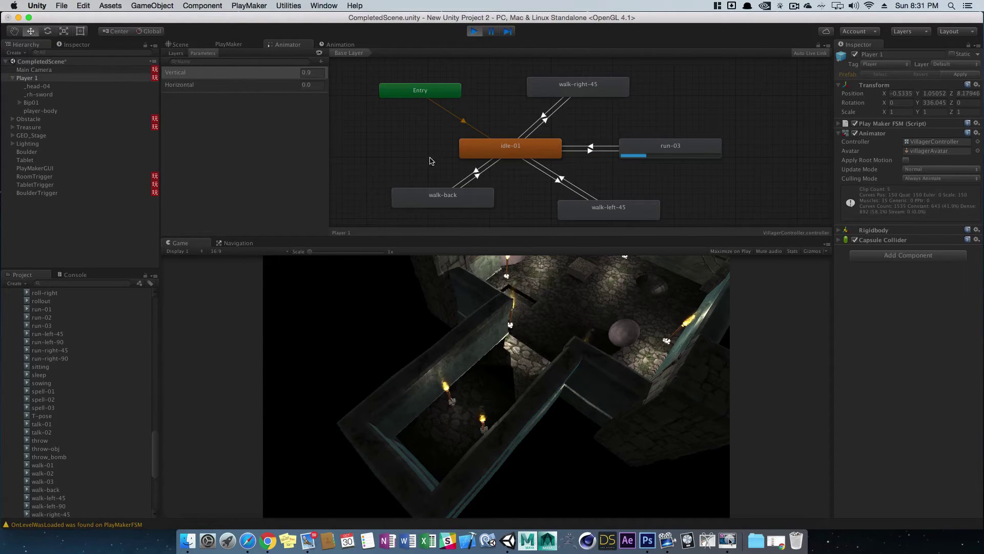
{"action": "key", "text": "Right"}
{"action": "key", "text": "Up"}
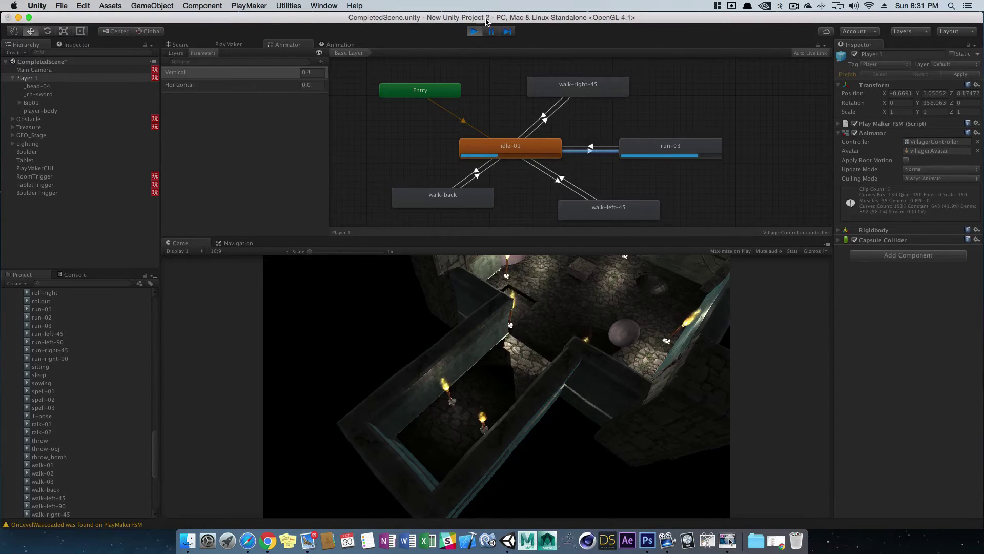
- Inspect the Set Animator Float action's Vertical parameter in State 1 and compare it with the Animator's parameter list
{"action": "left_click", "coordinate": [27, 78]}
{"action": "left_click", "coordinate": [227, 45]}
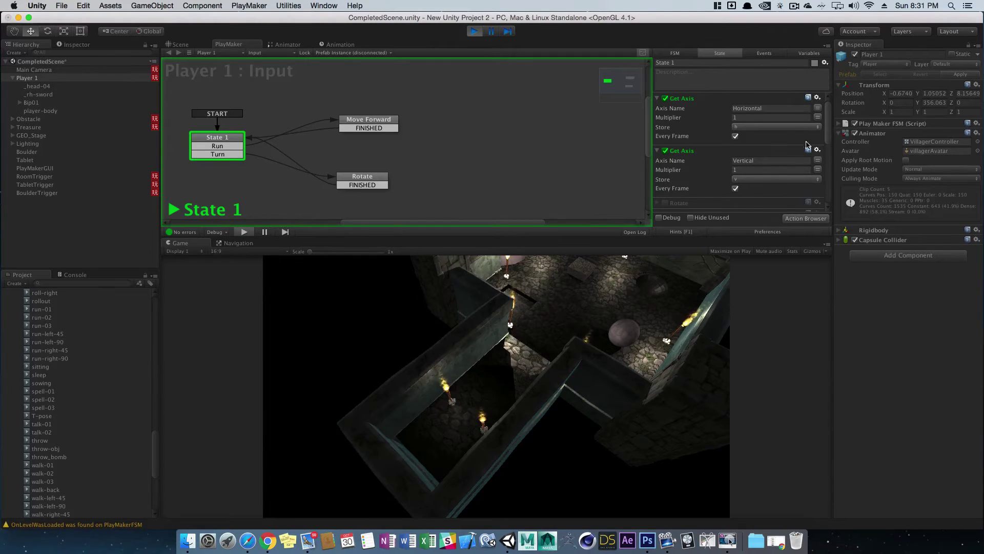
{"action": "left_click_drag", "start_coordinate": [829, 116], "coordinate": [825, 142]}
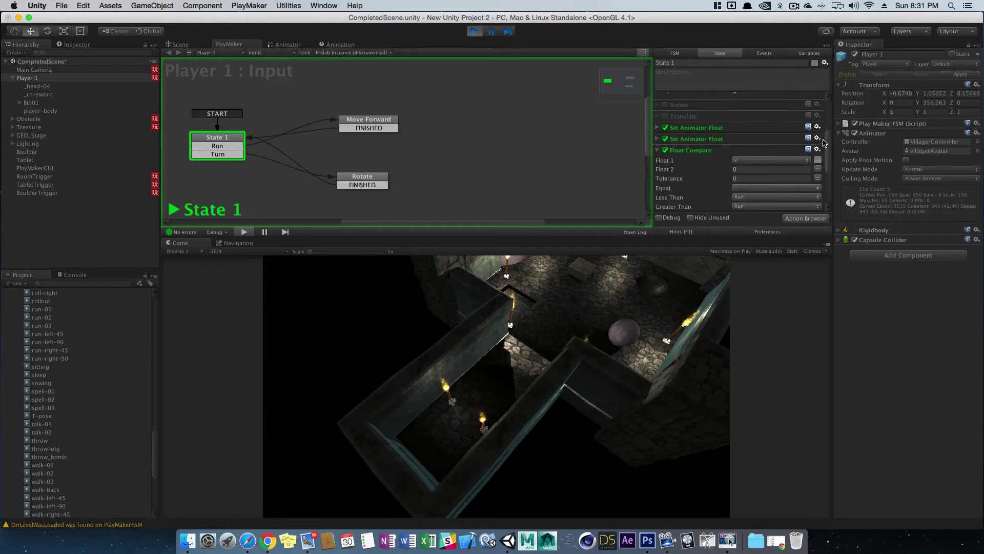
{"action": "left_click", "coordinate": [658, 128]}
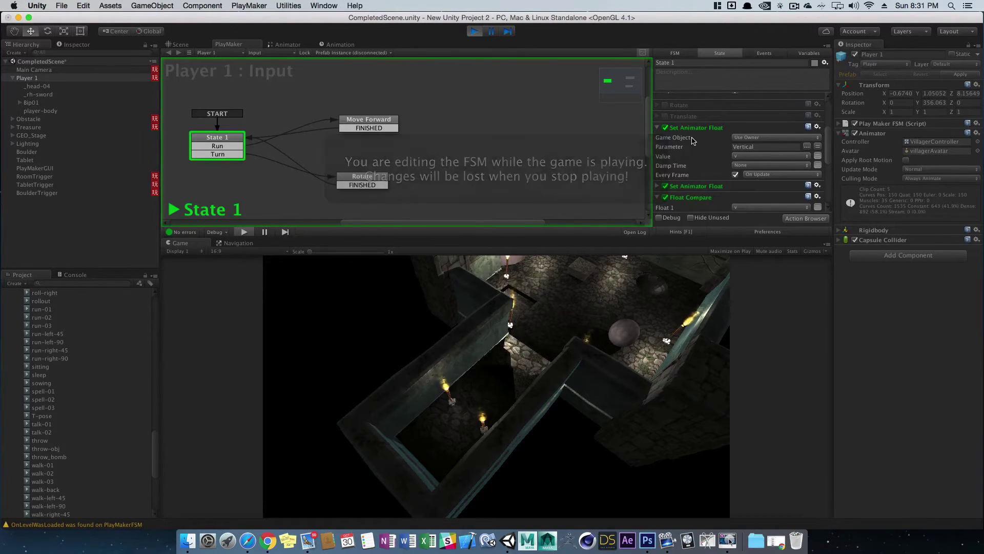
{"action": "left_click", "coordinate": [761, 147]}
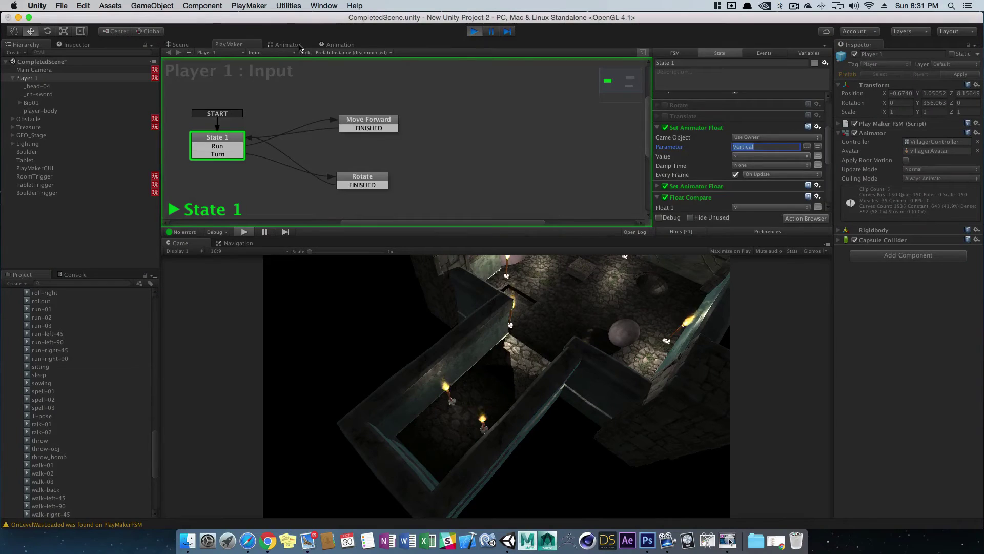
{"action": "left_click", "coordinate": [298, 46]}
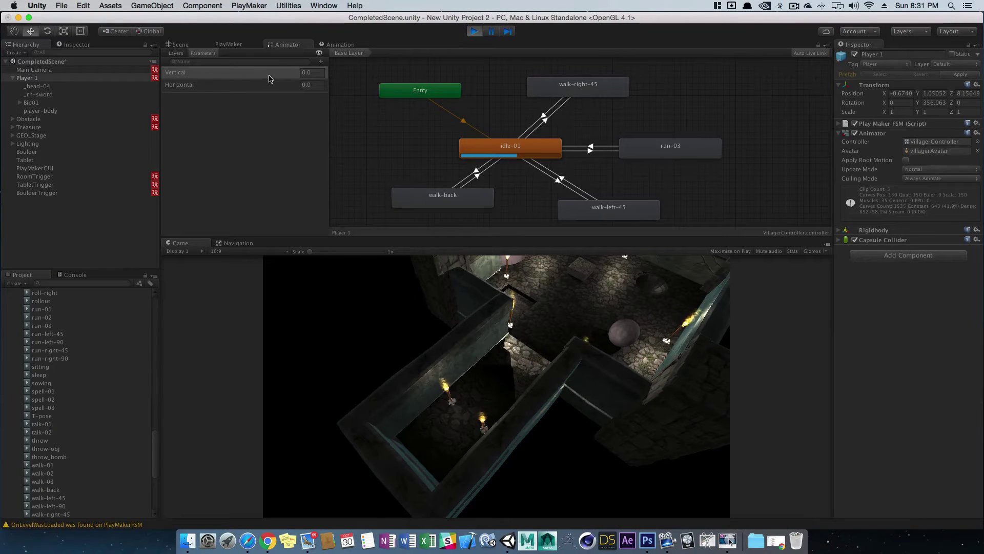
- Trace how State 1's Vertical Get Axis value feeds Set Animator Float, rechecking the matching Vertical parameter in the Animator
{"action": "left_click", "coordinate": [240, 47]}
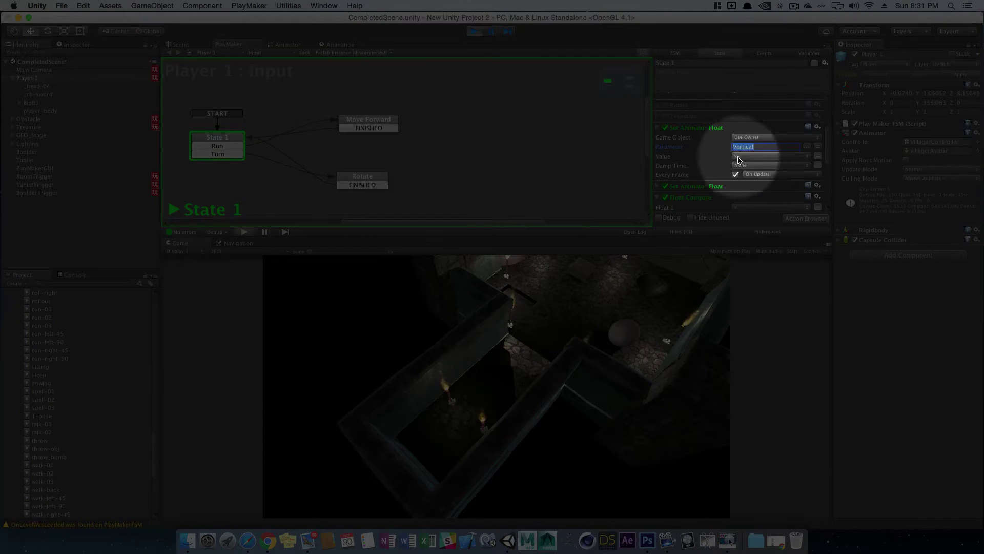
{"action": "scroll", "coordinate": [721, 153], "scroll_direction": "up", "scroll_amount": 3}
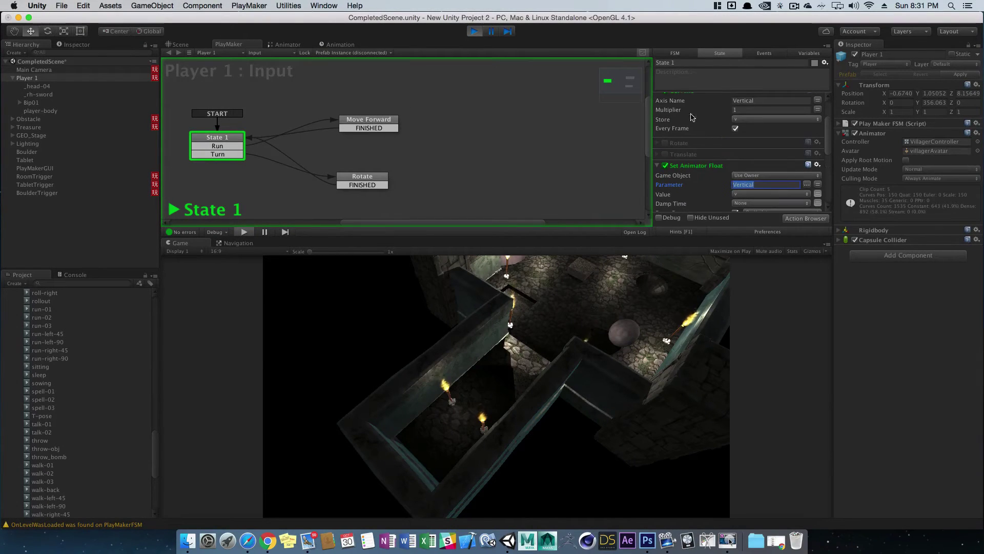
{"action": "scroll", "coordinate": [735, 162], "scroll_direction": "up", "scroll_amount": 3}
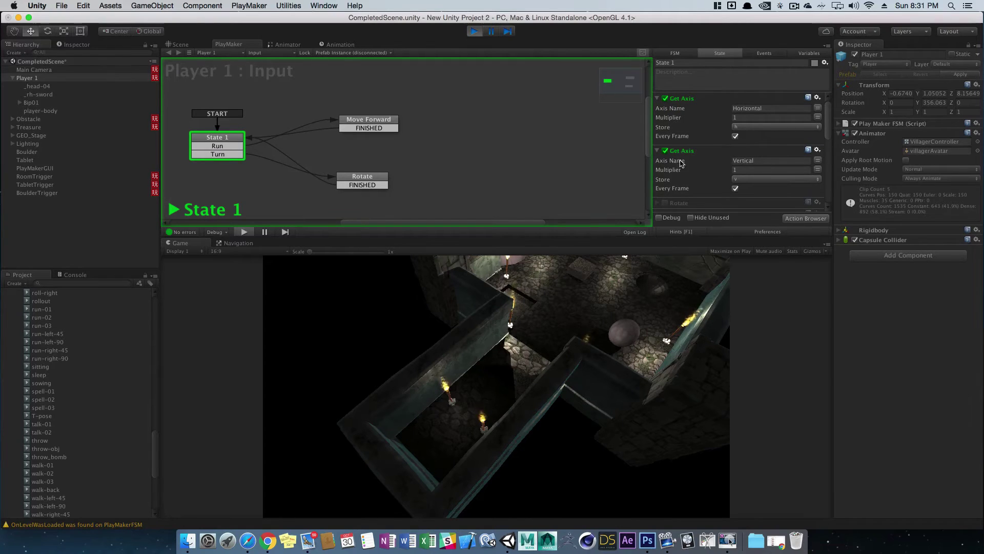
{"action": "scroll", "coordinate": [738, 160], "scroll_direction": "down", "scroll_amount": 2}
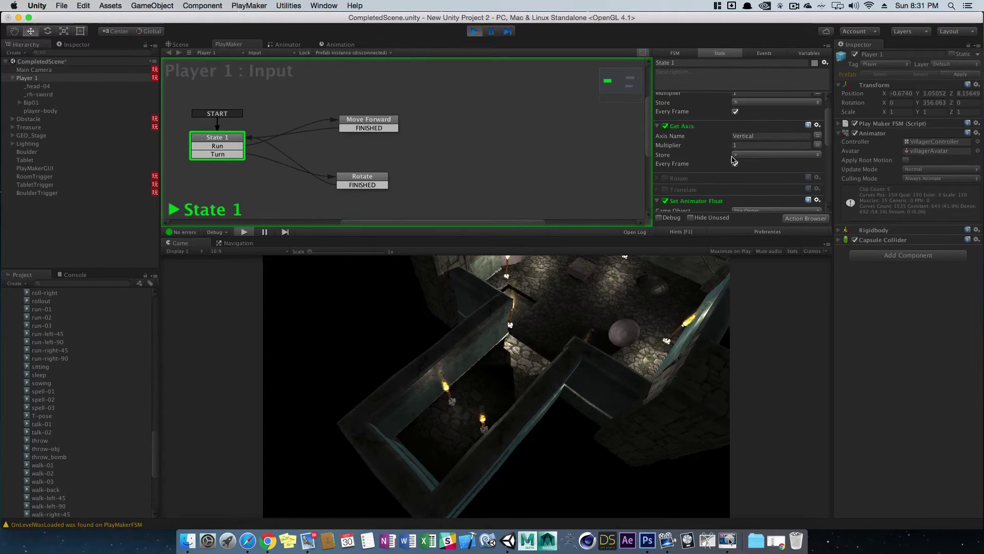
{"action": "scroll", "coordinate": [746, 157], "scroll_direction": "down", "scroll_amount": 4}
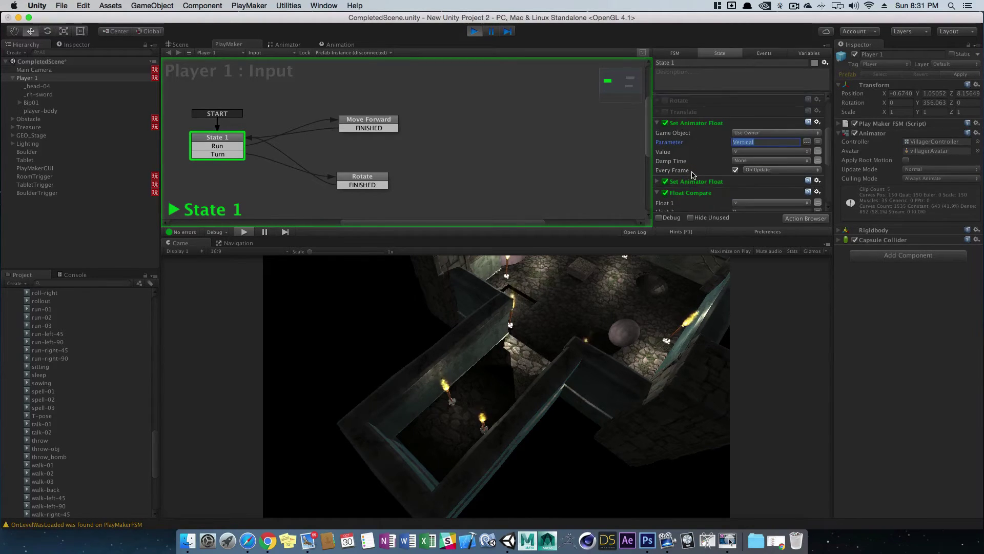
{"action": "scroll", "coordinate": [689, 169], "scroll_direction": "down", "scroll_amount": 1}
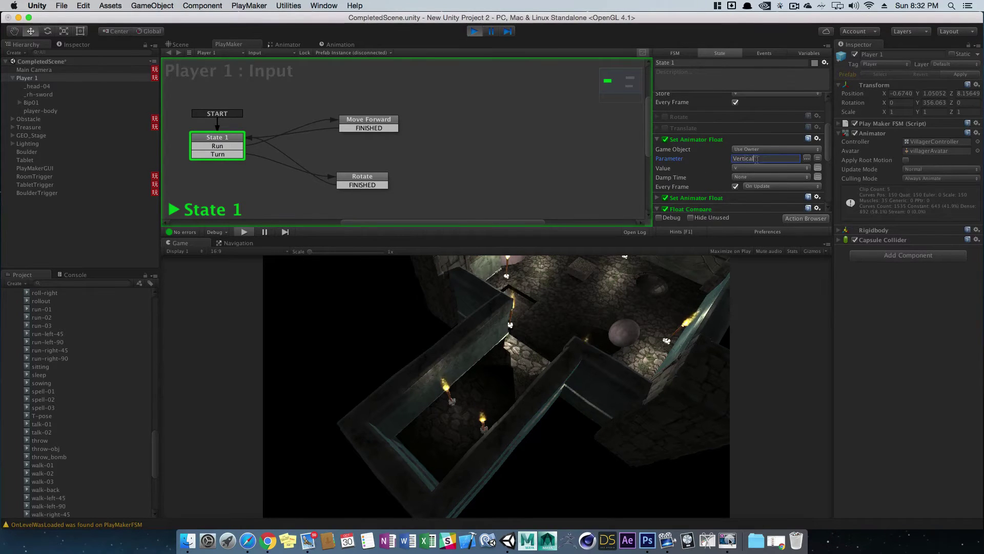
{"action": "left_click", "coordinate": [287, 45]}
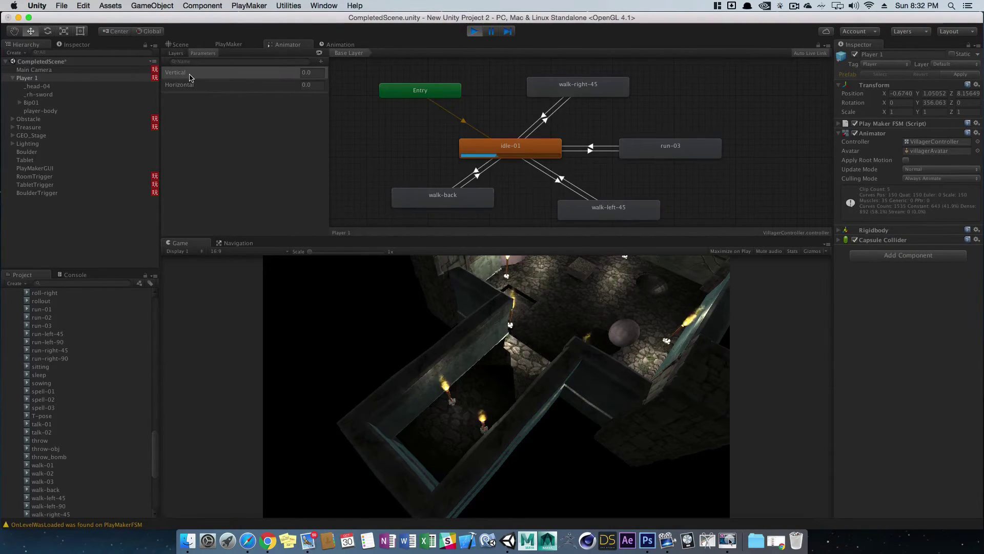
{"action": "left_click", "coordinate": [229, 44]}
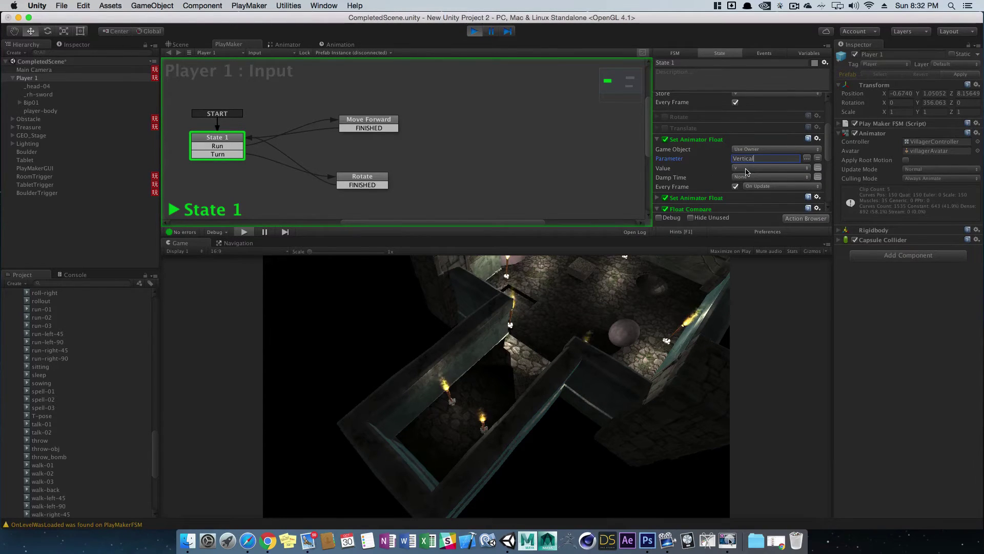
- Review State 1's Float Compare, Get Axis and Set Animator Float actions against the Animator's parameters and states, and stop the running scene
{"action": "scroll", "coordinate": [685, 182], "scroll_direction": "down", "scroll_amount": 5}
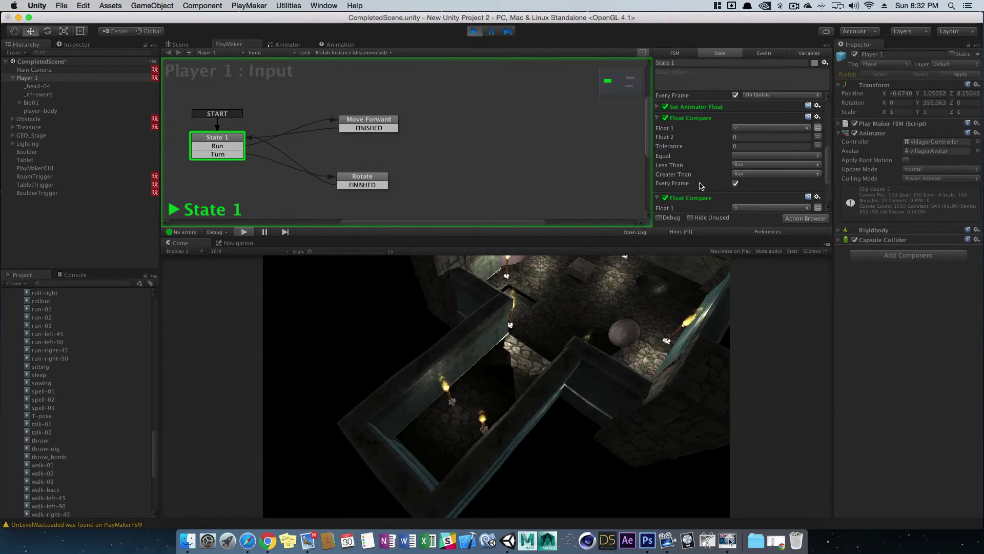
{"action": "left_click", "coordinate": [382, 120]}
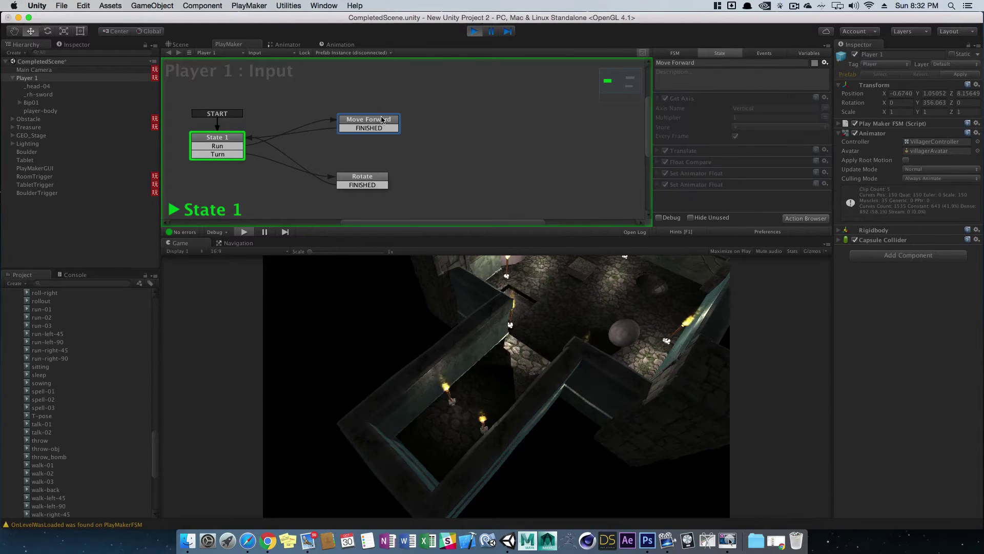
{"action": "left_click", "coordinate": [223, 137]}
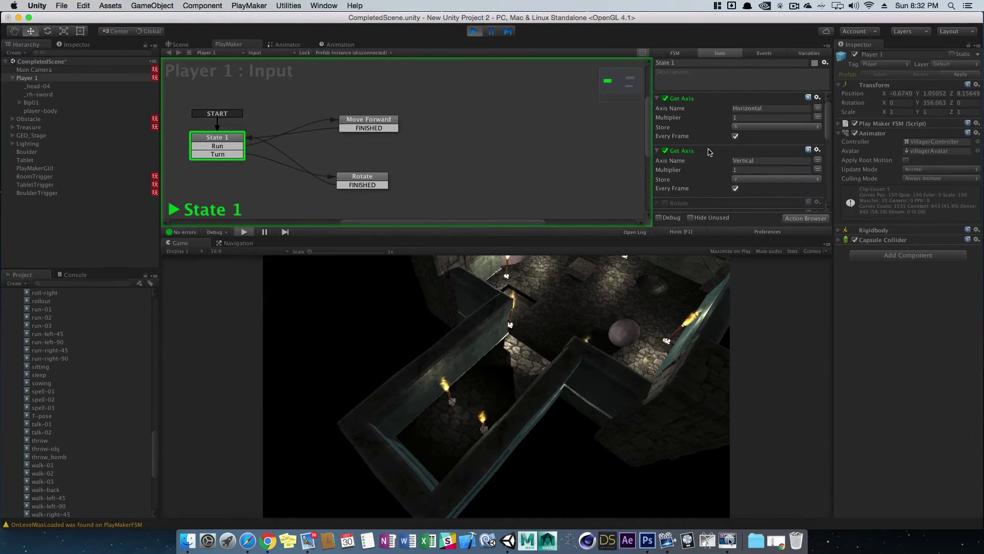
{"action": "scroll", "coordinate": [717, 156], "scroll_direction": "down", "scroll_amount": 3}
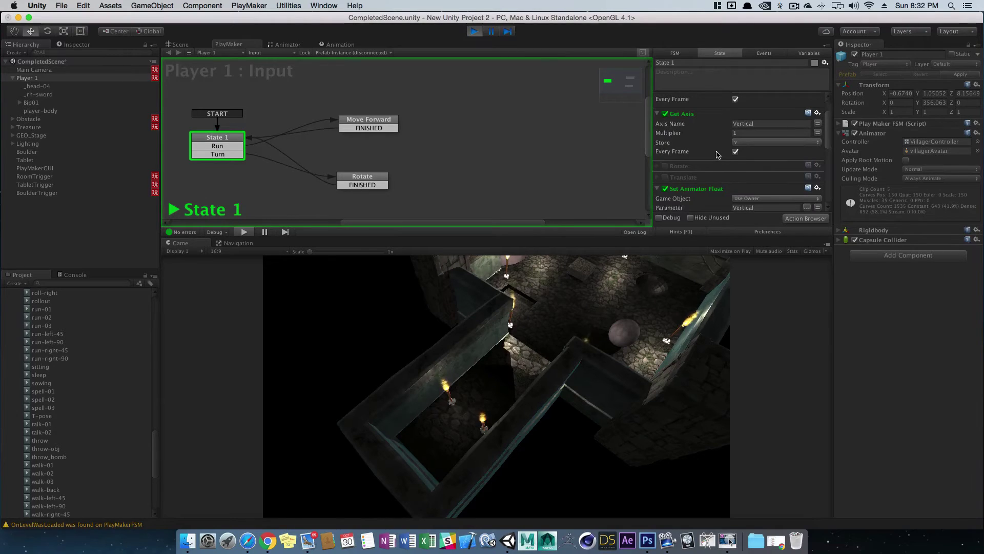
{"action": "scroll", "coordinate": [717, 155], "scroll_direction": "up", "scroll_amount": 3}
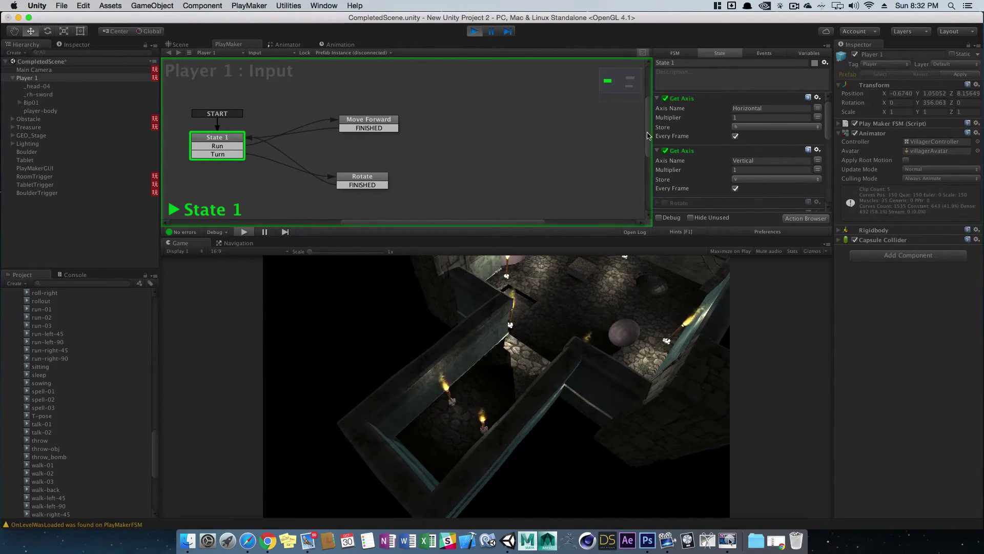
{"action": "scroll", "coordinate": [679, 154], "scroll_direction": "down", "scroll_amount": 5}
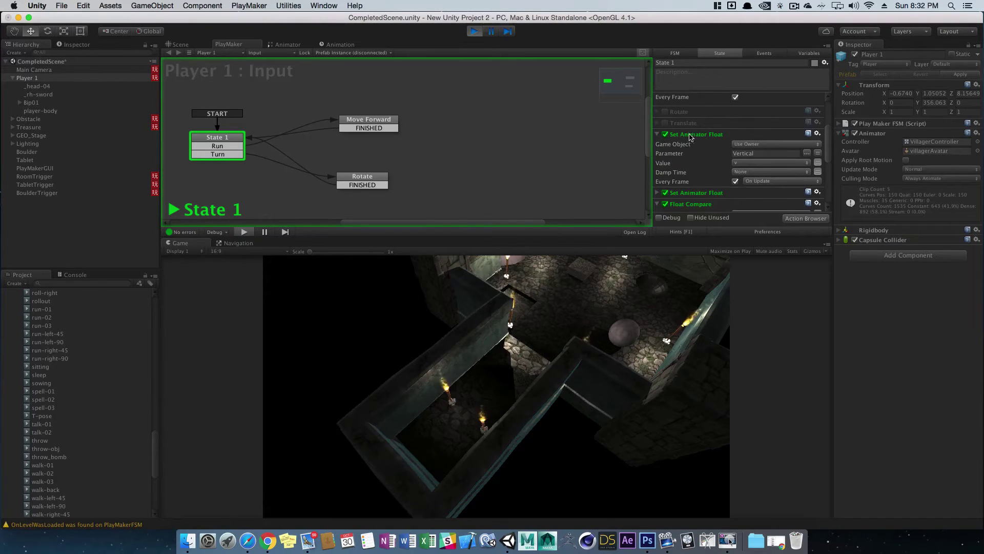
{"action": "left_click", "coordinate": [289, 45]}
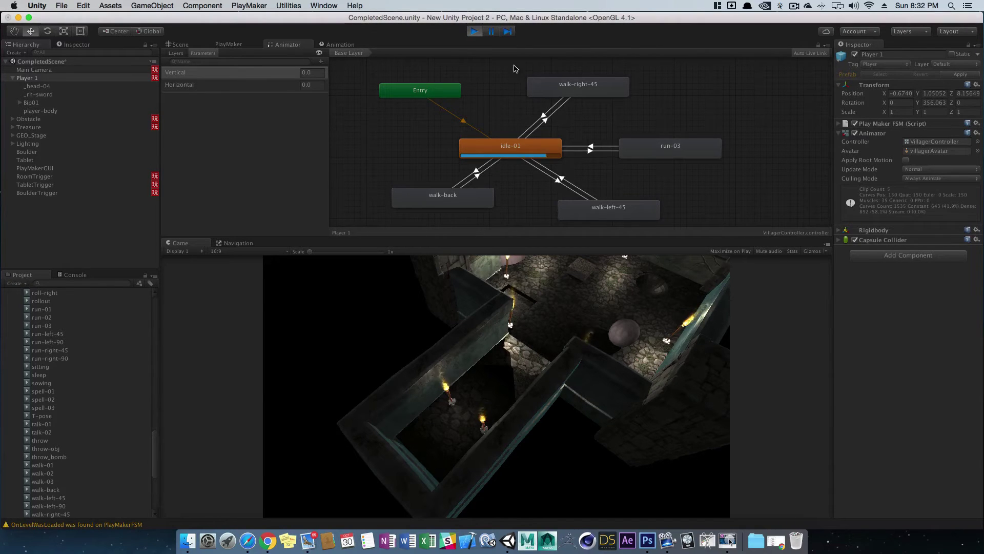
{"action": "left_click", "coordinate": [475, 32]}
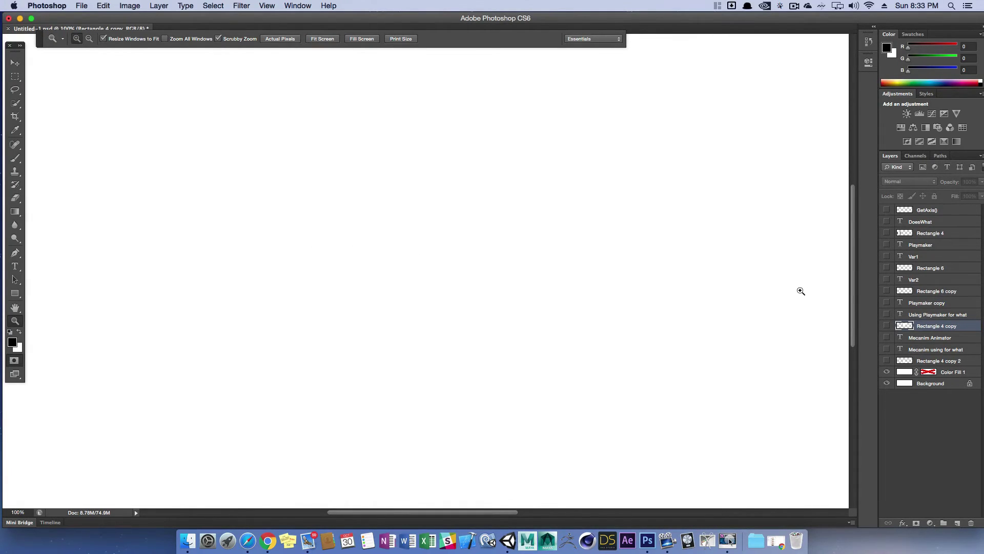
- Switch to the Photoshop diagram and make the Playmaker heading and GetAxis() layers visible
{"action": "left_click", "coordinate": [886, 245]}
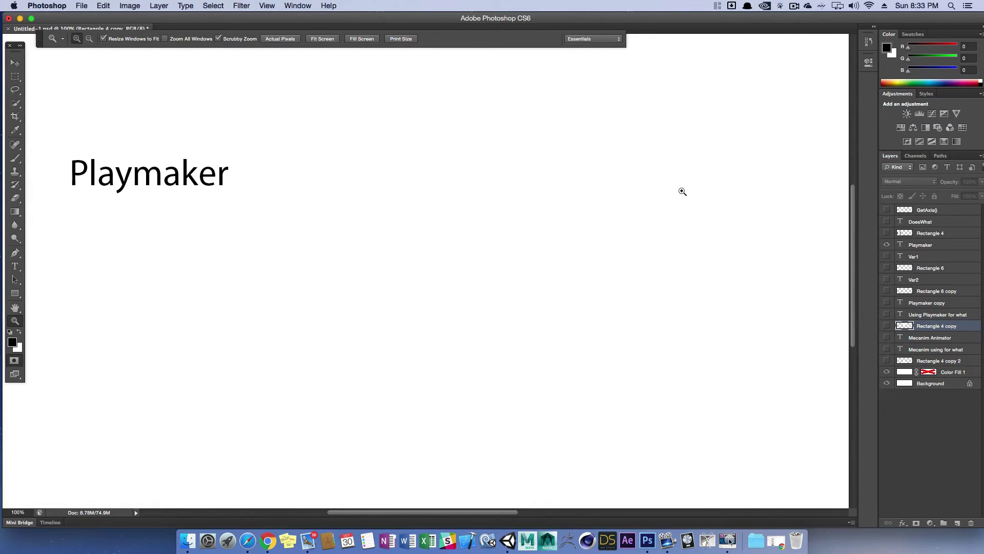
{"action": "left_click", "coordinate": [888, 210]}
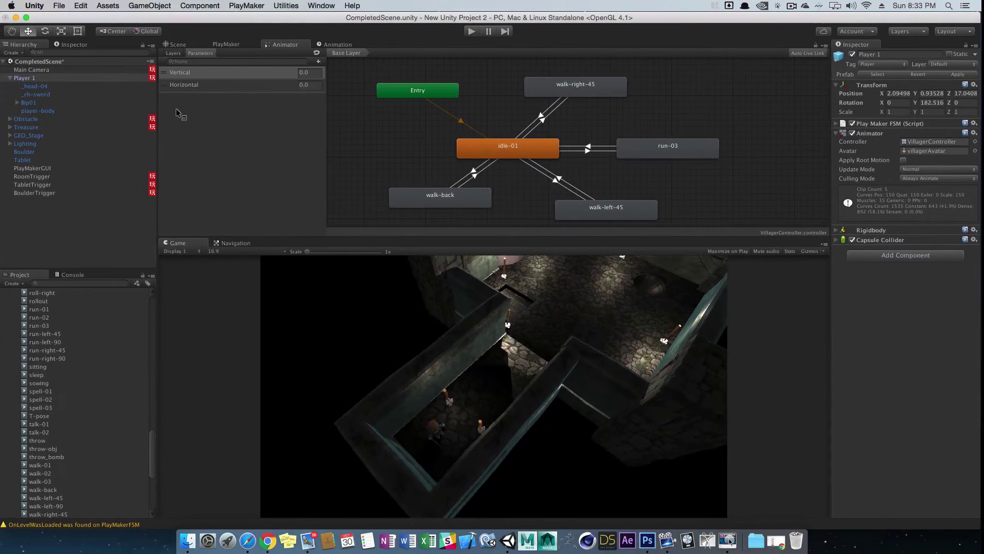
- Open Unity's project Input settings to examine the Vertical axis definition in the InputManager
{"action": "left_click", "coordinate": [59, 5]}
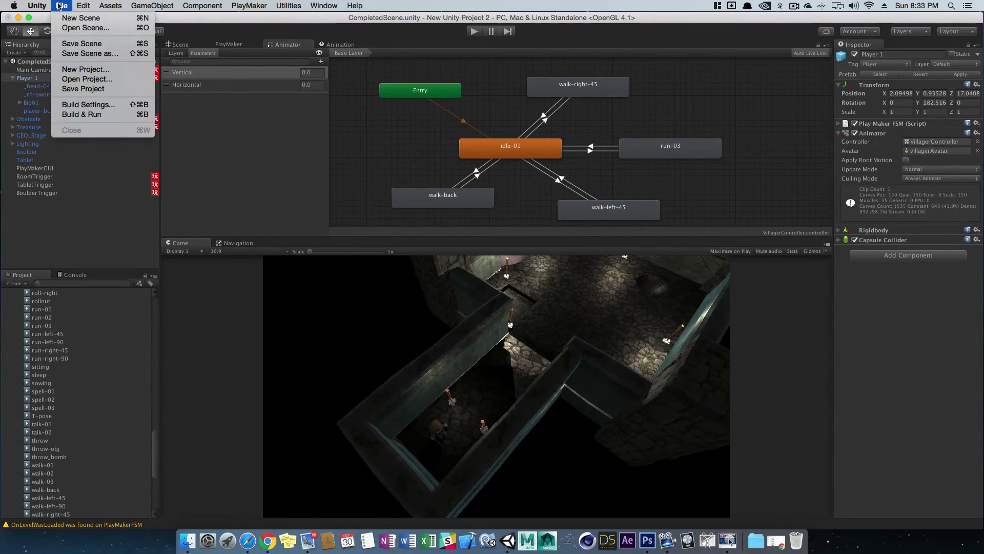
{"action": "mouse_move", "coordinate": [81, 5]}
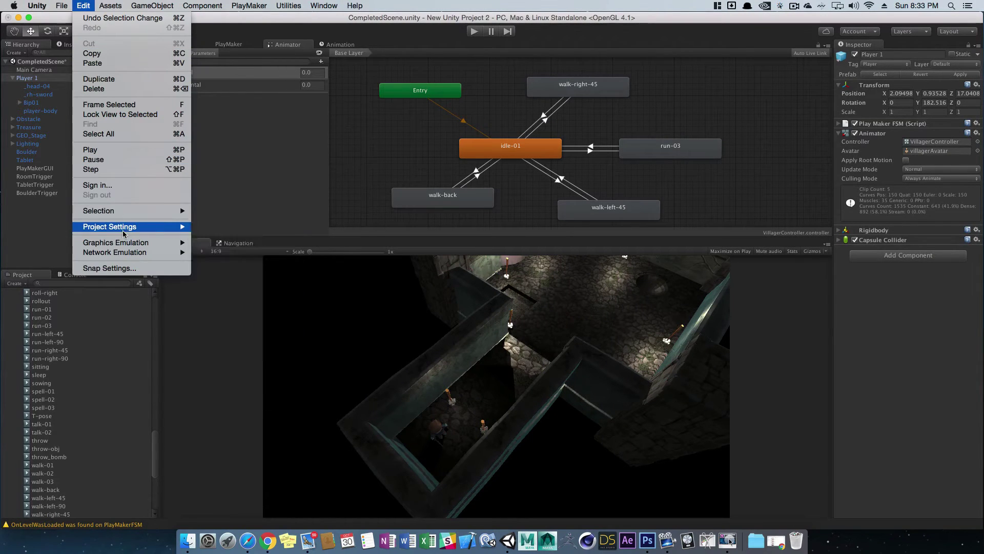
{"action": "mouse_move", "coordinate": [119, 226]}
{"action": "left_click", "coordinate": [206, 227]}
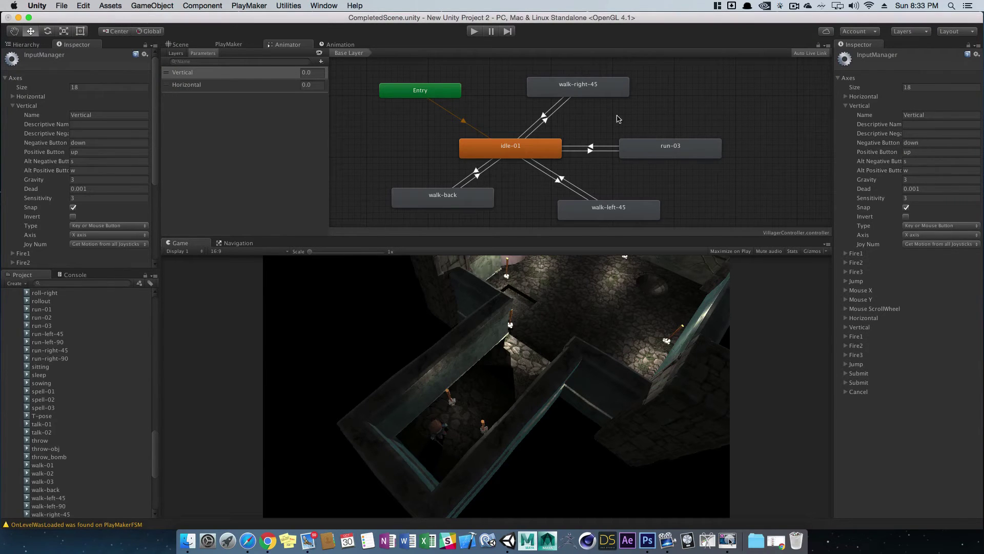
- Return to the Photoshop diagram and show the DoesWhat explanation with its surrounding Rectangle 4 frame
{"action": "key", "text": "ctrl+Right"}
{"action": "key", "text": "ctrl+Right"}
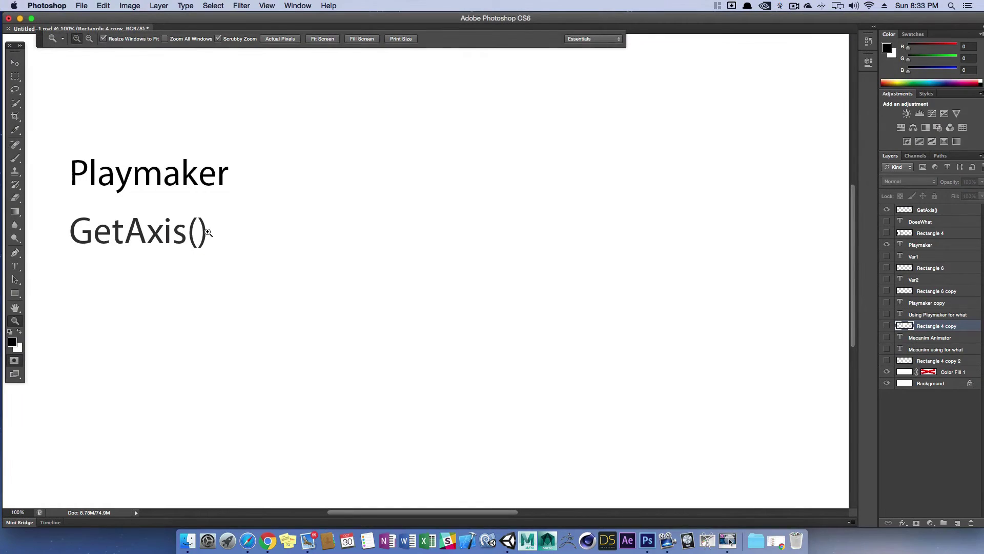
{"action": "left_click", "coordinate": [887, 223]}
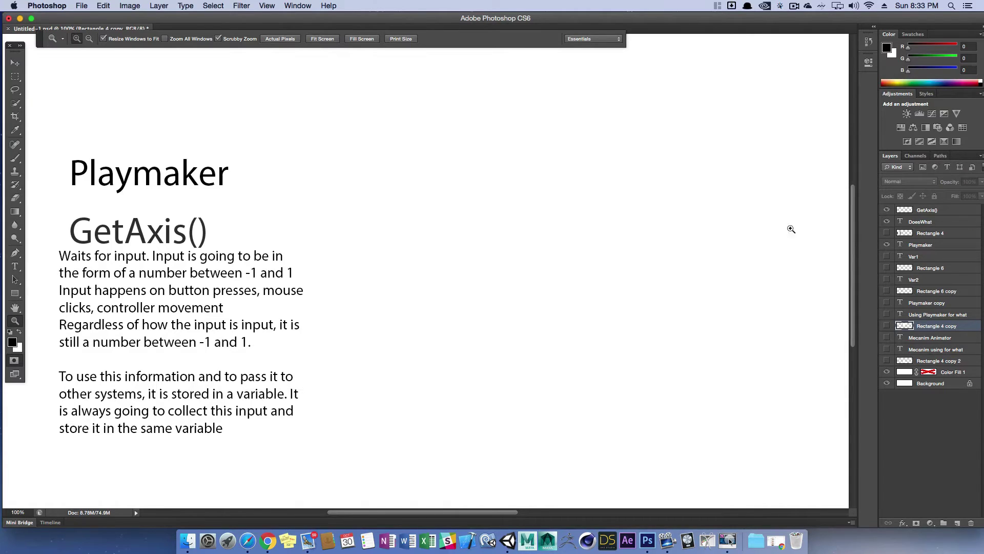
{"action": "left_click", "coordinate": [886, 233]}
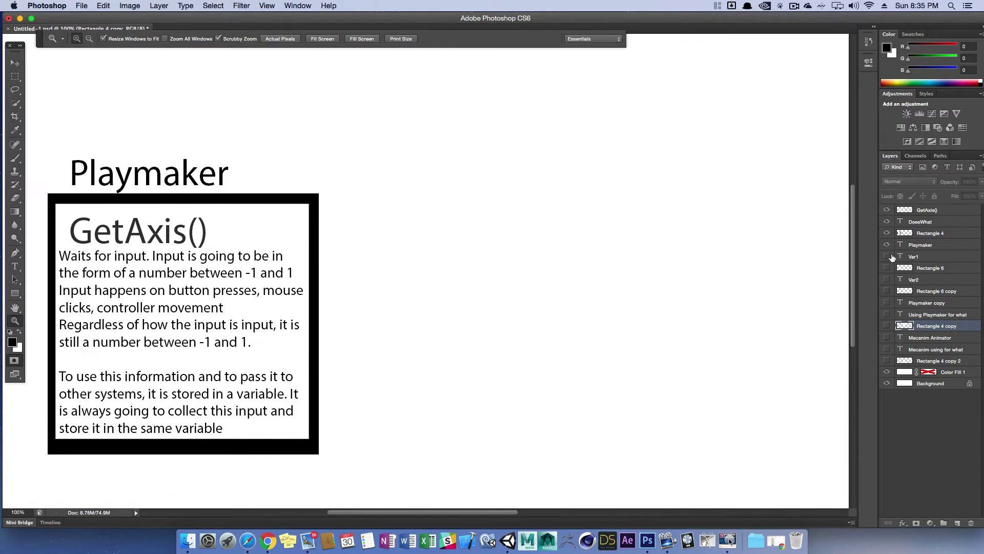
- Show the Var1 label with its Rectangle 6 box, plus the second Playmaker heading, its explanation text and the Rectangle 4 copy frame
{"action": "left_click", "coordinate": [887, 268]}
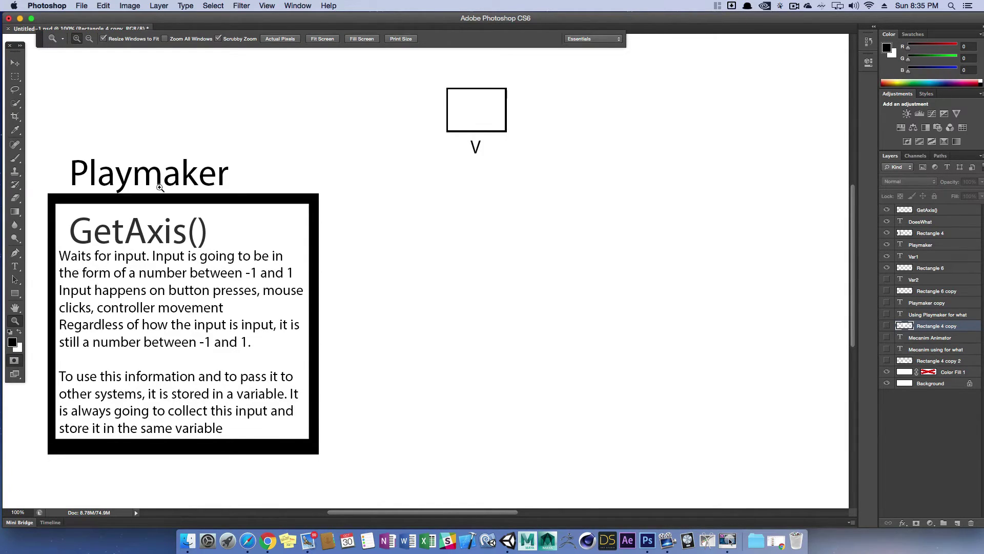
{"action": "left_click", "coordinate": [888, 290]}
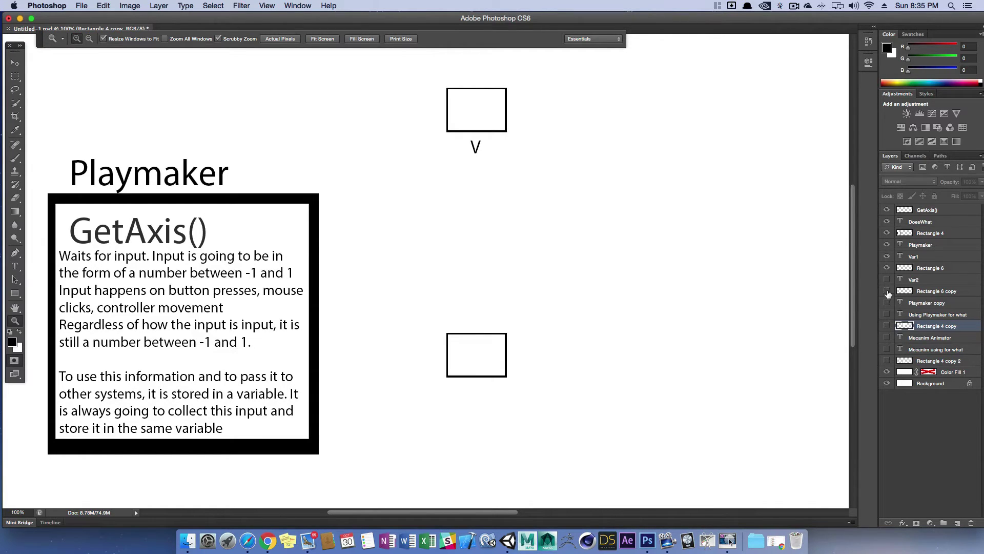
{"action": "left_click", "coordinate": [887, 290]}
{"action": "left_click", "coordinate": [887, 303]}
{"action": "left_click", "coordinate": [887, 315]}
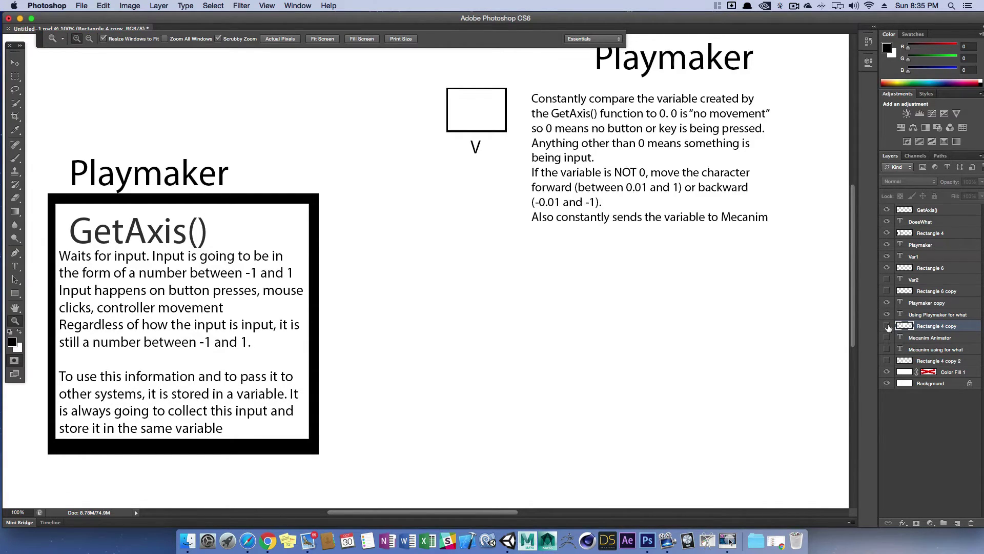
{"action": "left_click", "coordinate": [887, 326]}
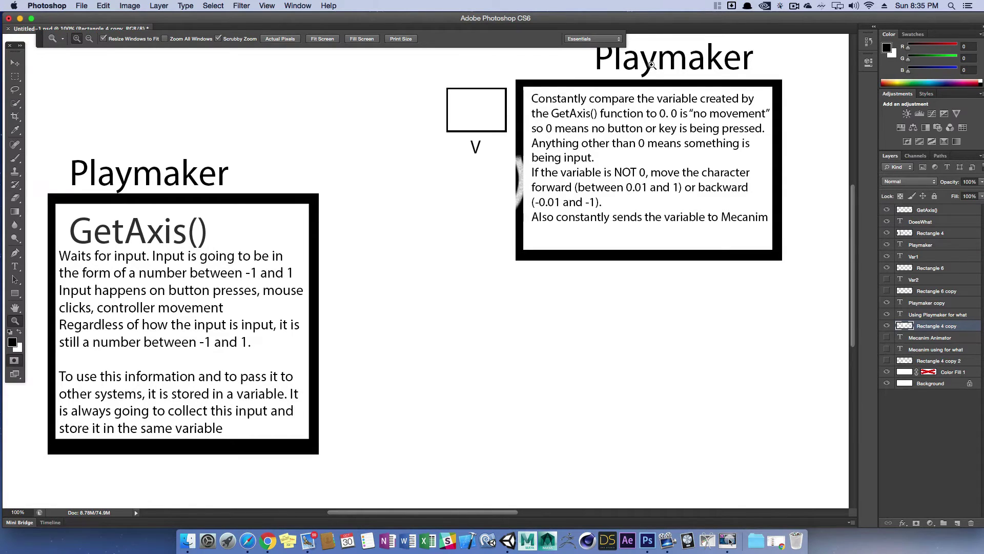
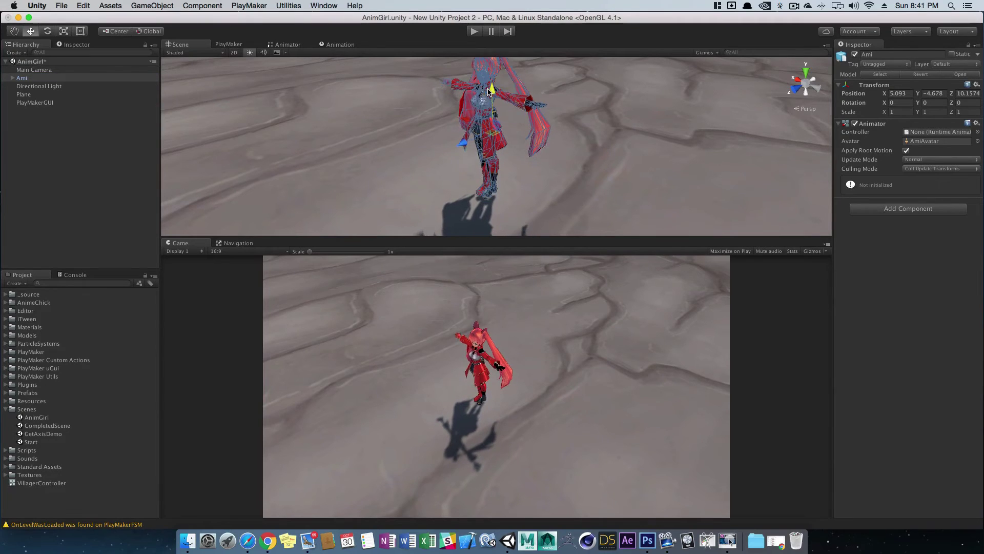
- In Unity's AnimGirl scene, raise the Ami character to Y -4.635 and check how it stands on the plane
{"action": "right_click_drag", "start_coordinate": [489, 101], "coordinate": [505, 130]}
{"action": "left_click", "coordinate": [435, 126]}
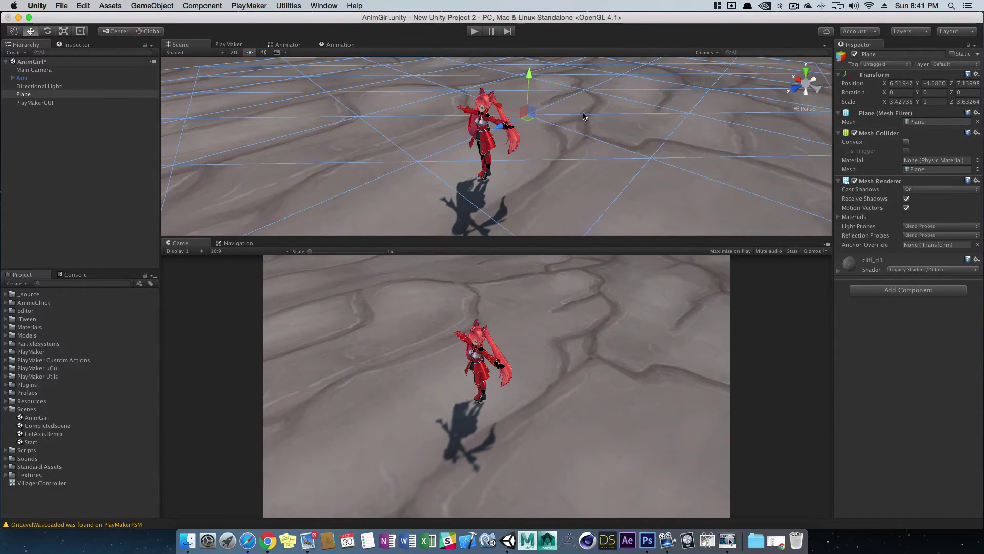
{"action": "left_click", "coordinate": [35, 79]}
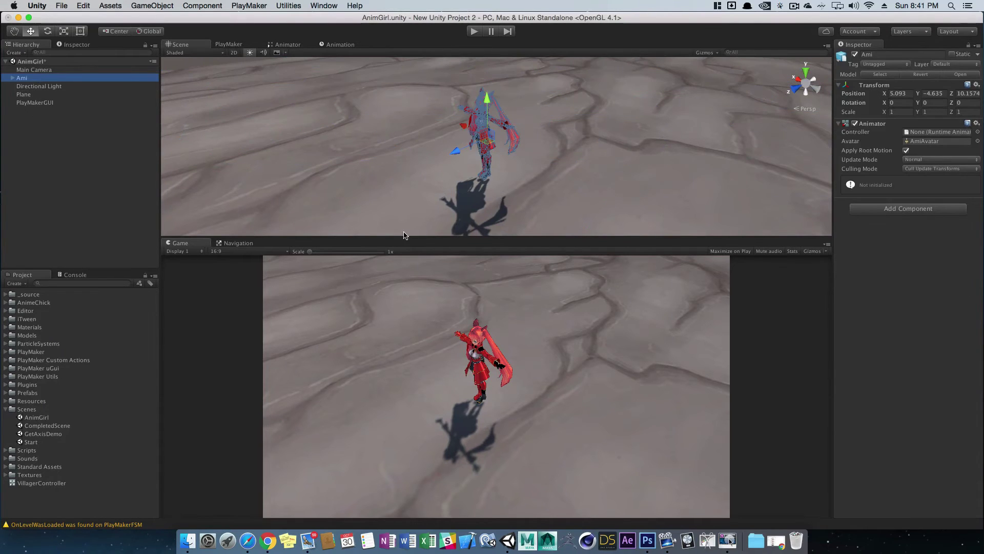
{"action": "left_click", "coordinate": [397, 138]}
{"action": "right_click_drag", "start_coordinate": [398, 139], "coordinate": [160, 34]}
- Check whether Ami has a PlayMaker FSM and compare with what the Animator shows for the character
{"action": "left_click", "coordinate": [223, 46]}
{"action": "left_click", "coordinate": [43, 78]}
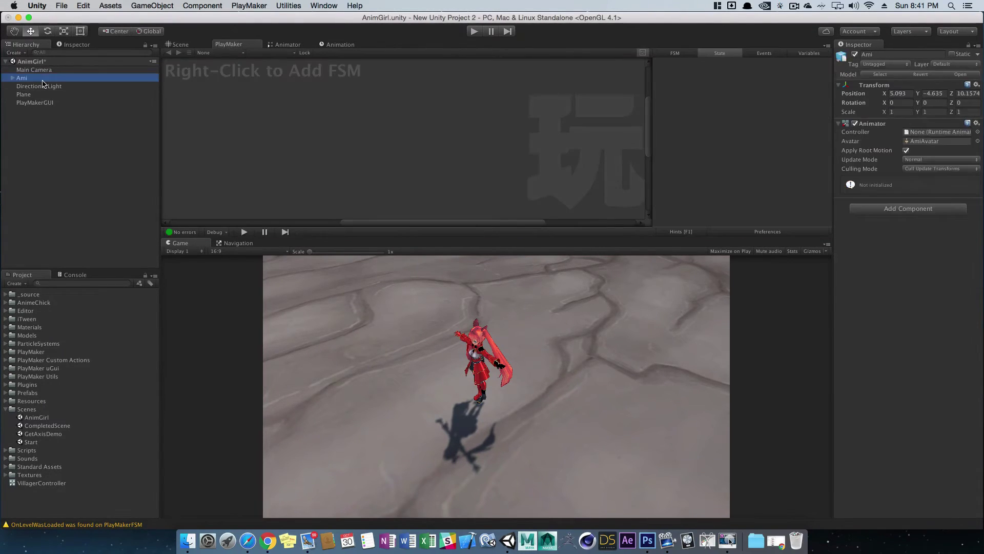
{"action": "left_click", "coordinate": [272, 45]}
{"action": "left_click", "coordinate": [228, 45]}
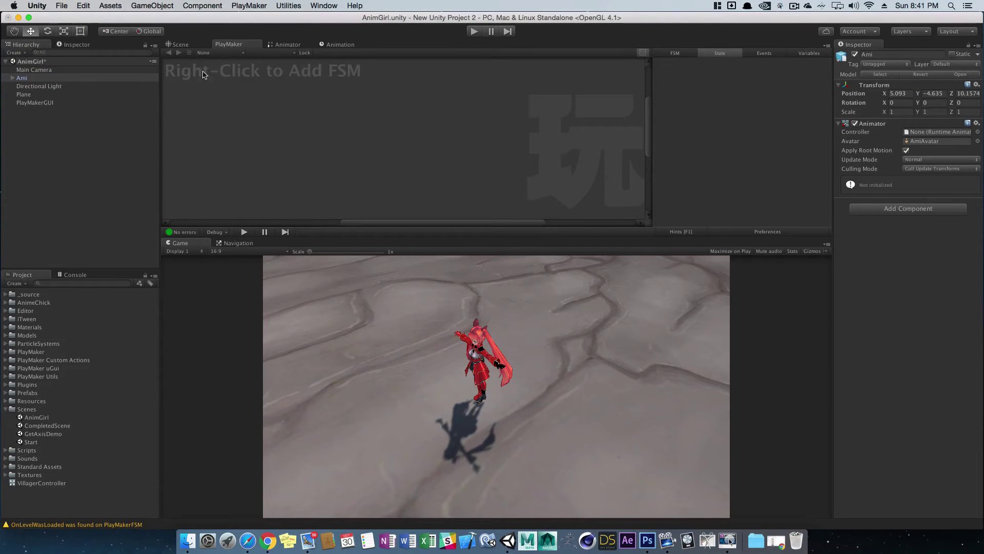
{"action": "left_click", "coordinate": [286, 45]}
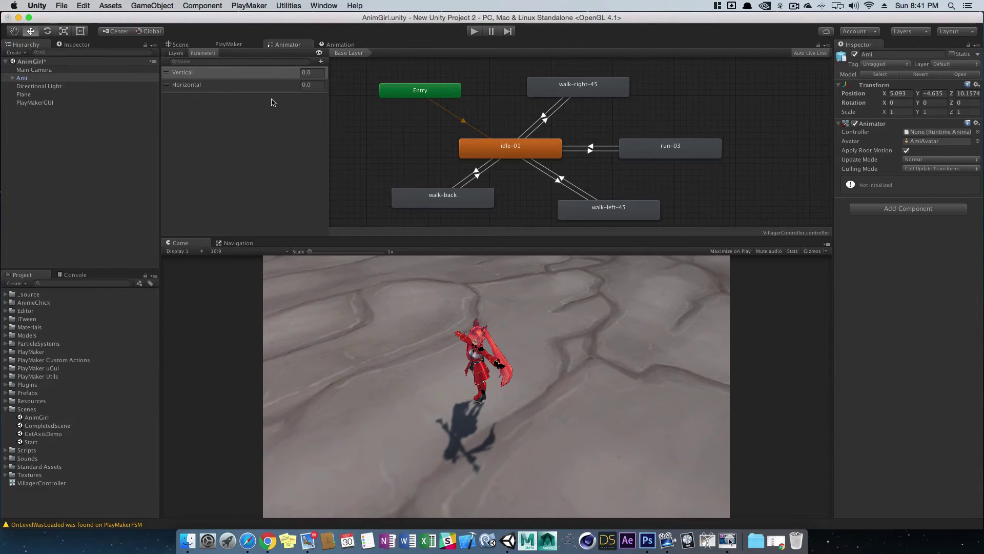
- Alternate between Ami and other scene objects to check which controller the Animator graph displays for Ami
{"action": "left_click", "coordinate": [49, 87]}
{"action": "left_click", "coordinate": [46, 78]}
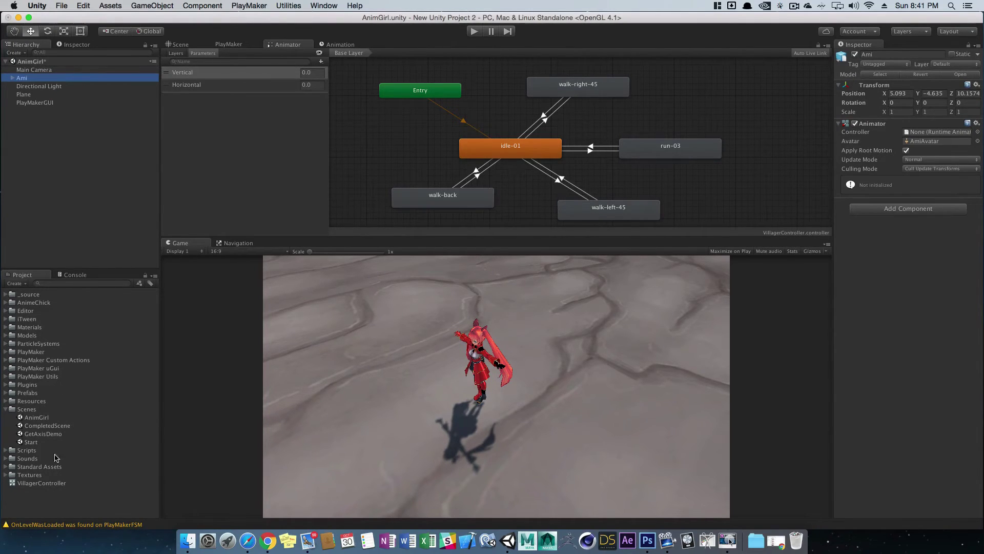
{"action": "left_click", "coordinate": [35, 103]}
{"action": "left_click", "coordinate": [23, 78]}
{"action": "left_click", "coordinate": [67, 142]}
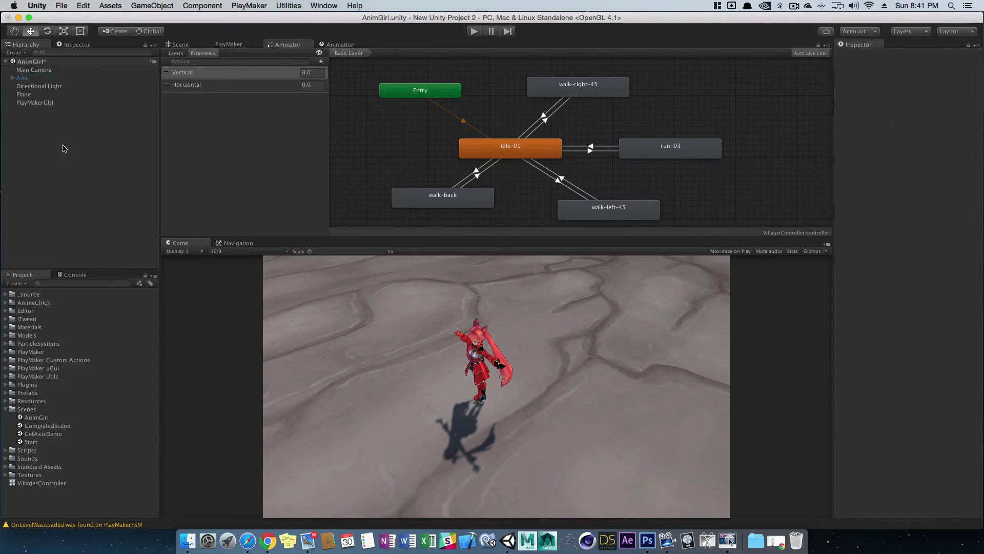
{"action": "left_click", "coordinate": [48, 86]}
{"action": "left_click", "coordinate": [33, 78]}
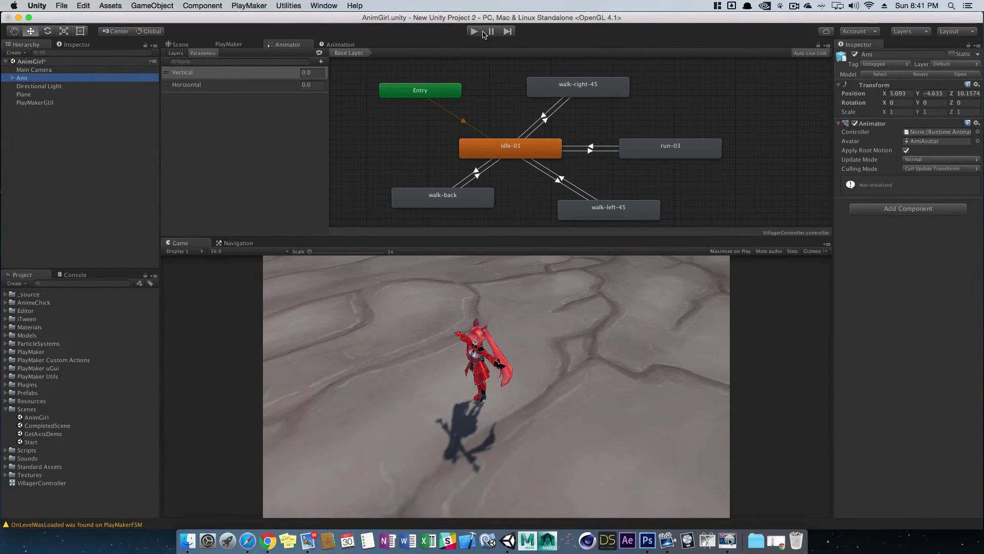
- Run the AnimGirl scene, view Ami's pose from a wider angle in the Scene view, and stop the scene
{"action": "key", "text": "super+p"}
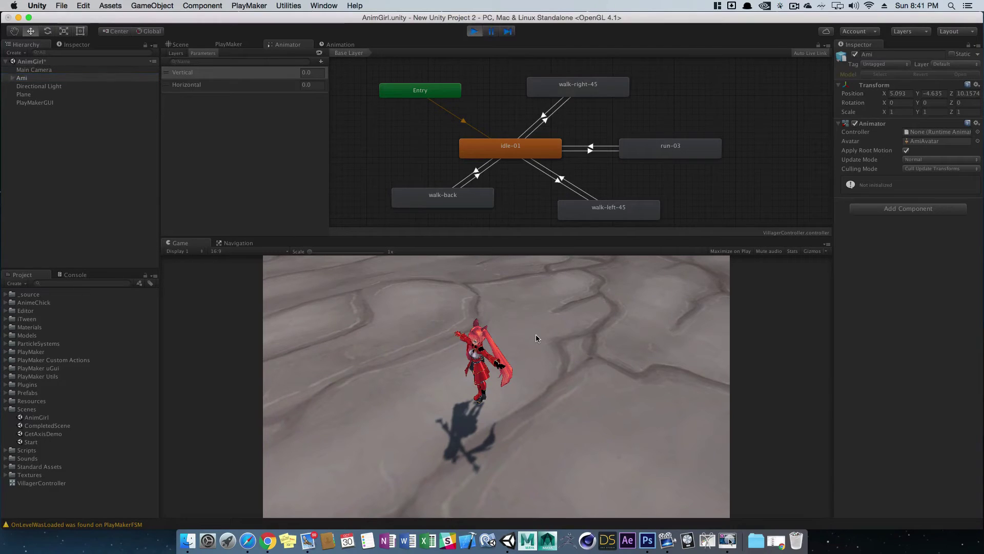
{"action": "left_click", "coordinate": [190, 46]}
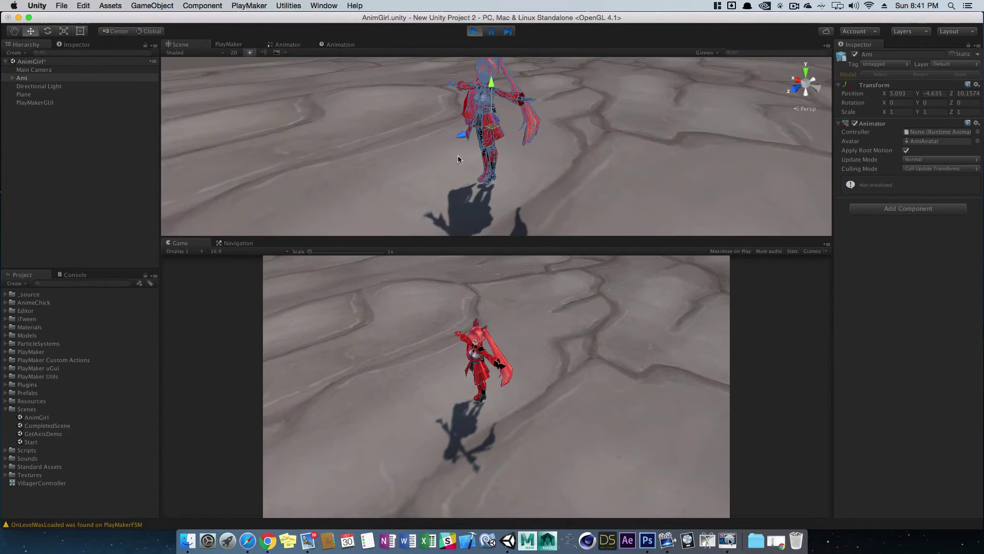
{"action": "middle_click_drag", "start_coordinate": [511, 150], "coordinate": [464, 135]}
{"action": "left_click", "coordinate": [410, 68]}
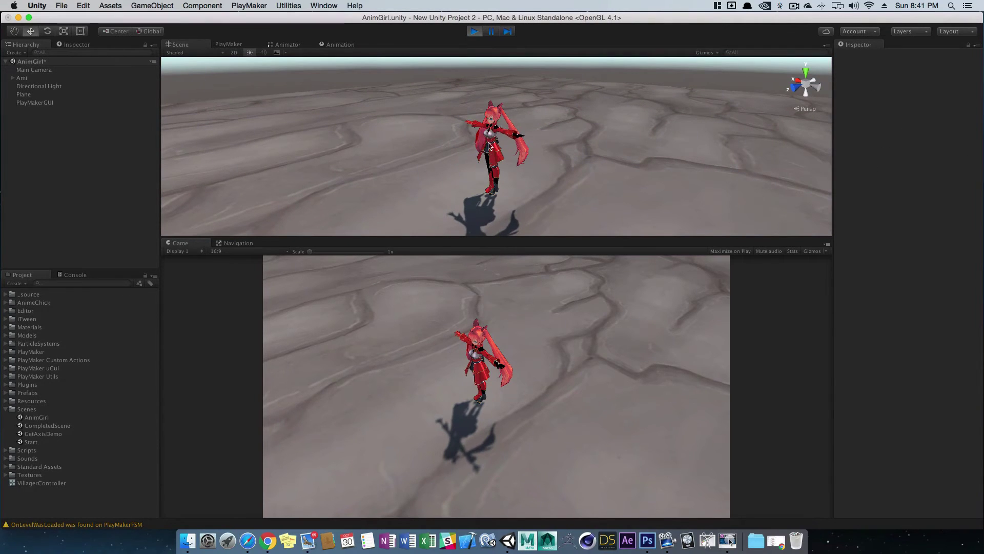
{"action": "left_click", "coordinate": [474, 31]}
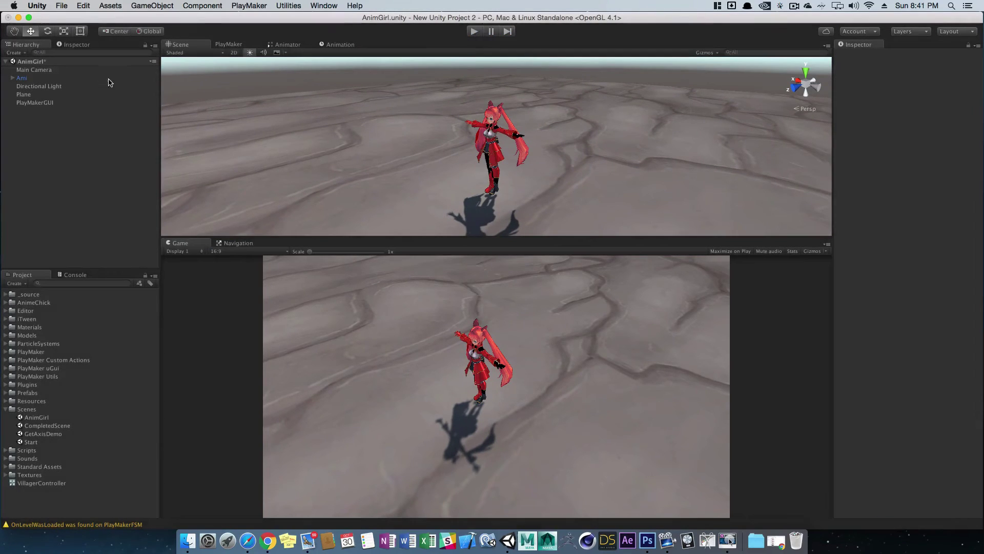
- Create an Animator Controller named AnimeGirlController in the project's root assets folder
{"action": "left_click", "coordinate": [25, 79]}
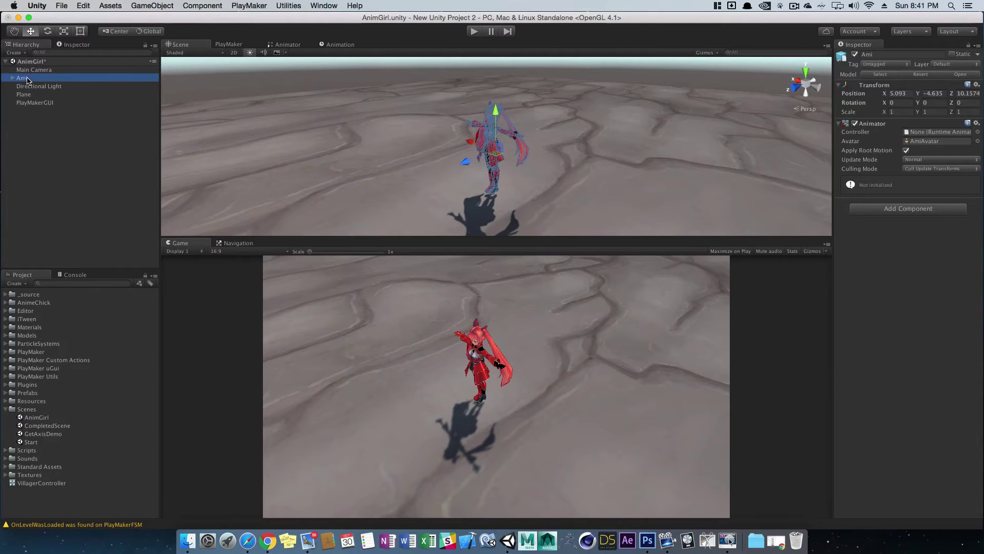
{"action": "left_click", "coordinate": [286, 46]}
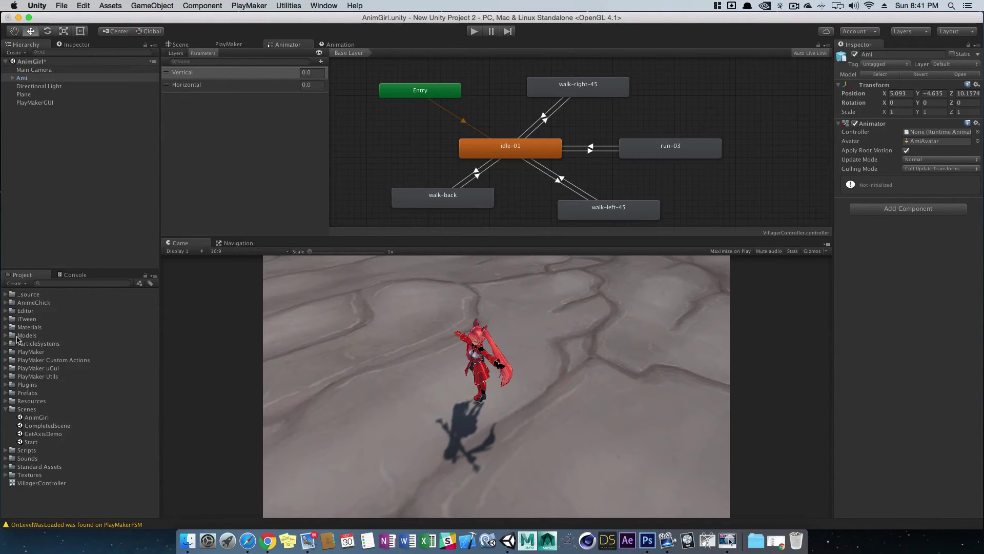
{"action": "left_click", "coordinate": [5, 409]}
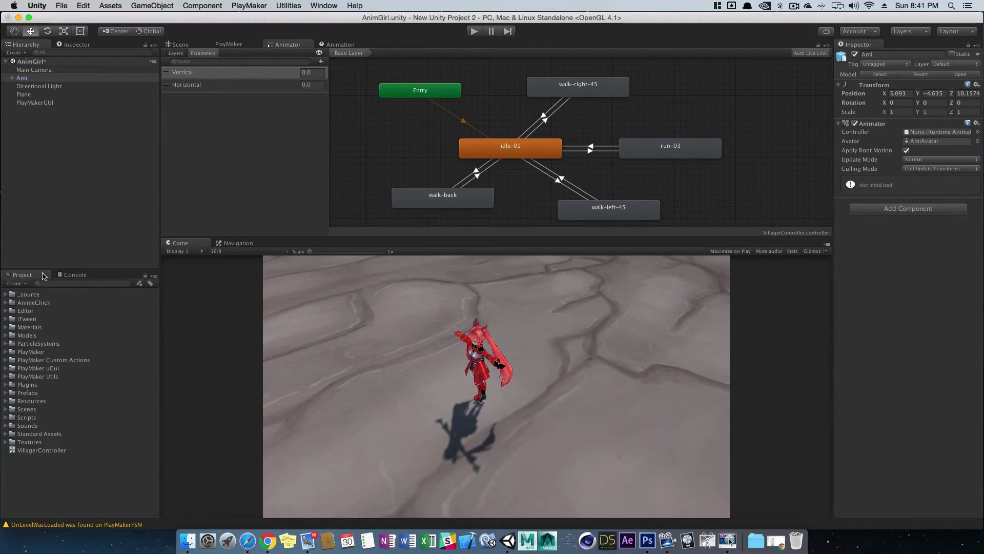
{"action": "left_click", "coordinate": [16, 283]}
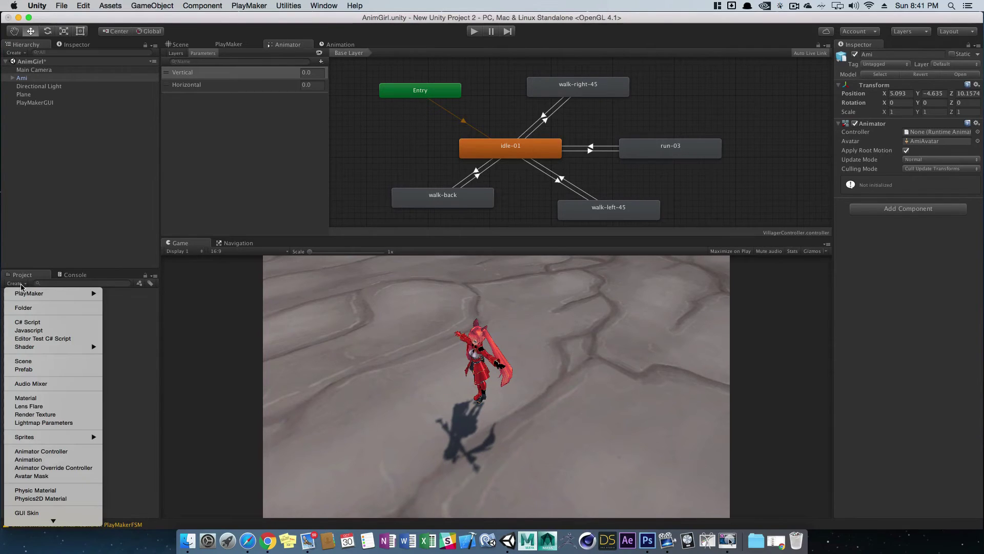
{"action": "left_click", "coordinate": [48, 451]}
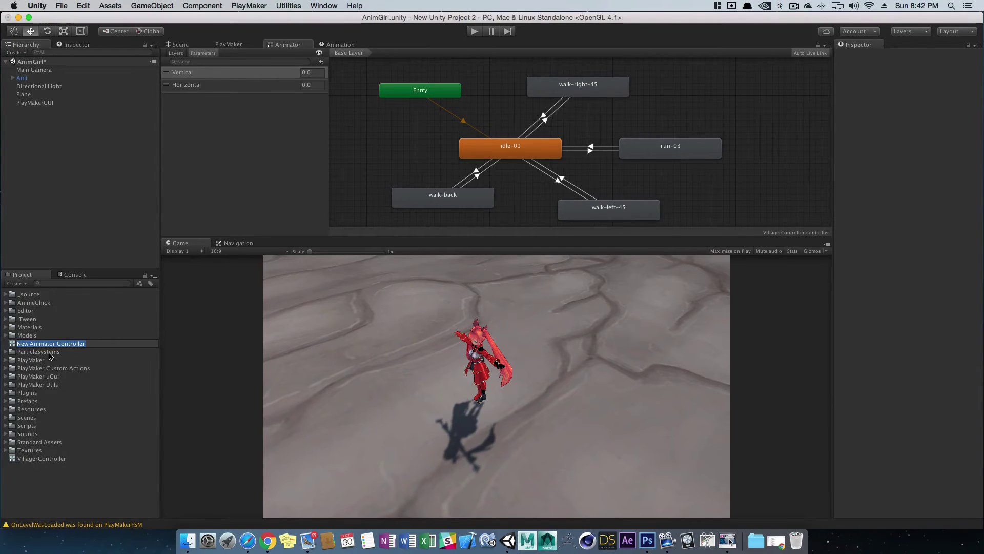
{"action": "type", "text": "Ani"}
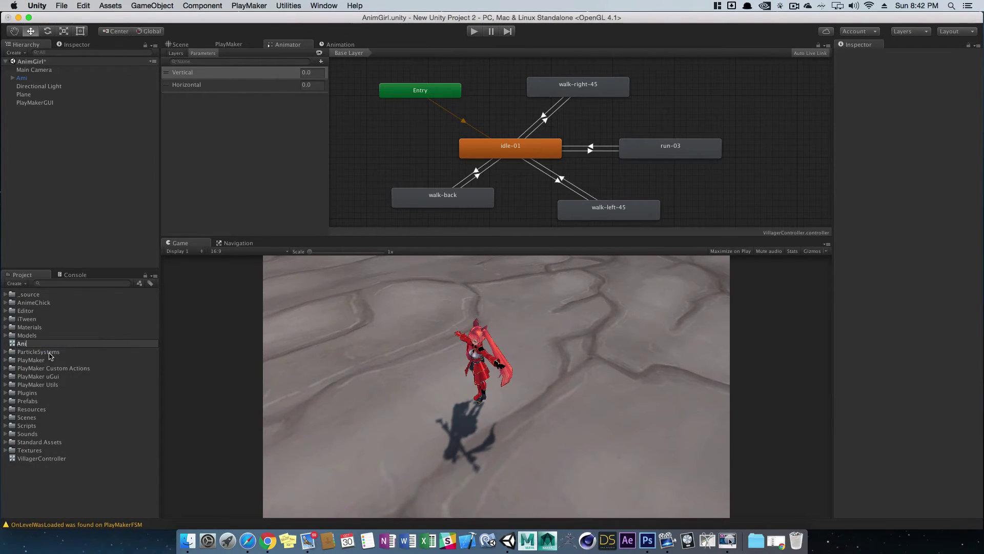
{"action": "type", "text": "meGirlController"}
{"action": "key", "text": "Return"}
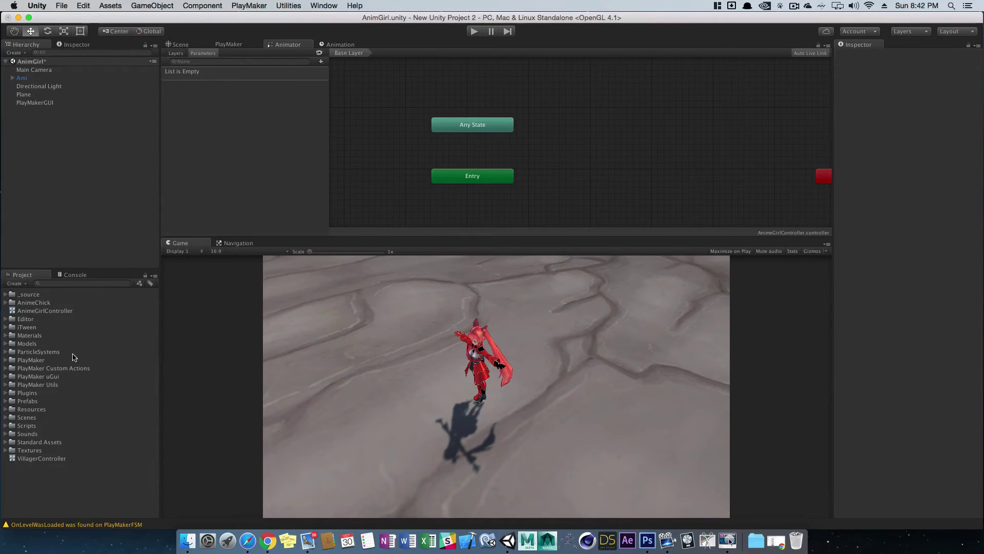
- Display AnimeGirlController's graph and line up its Any State, Entry and Exit nodes in one row
{"action": "left_click", "coordinate": [46, 458]}
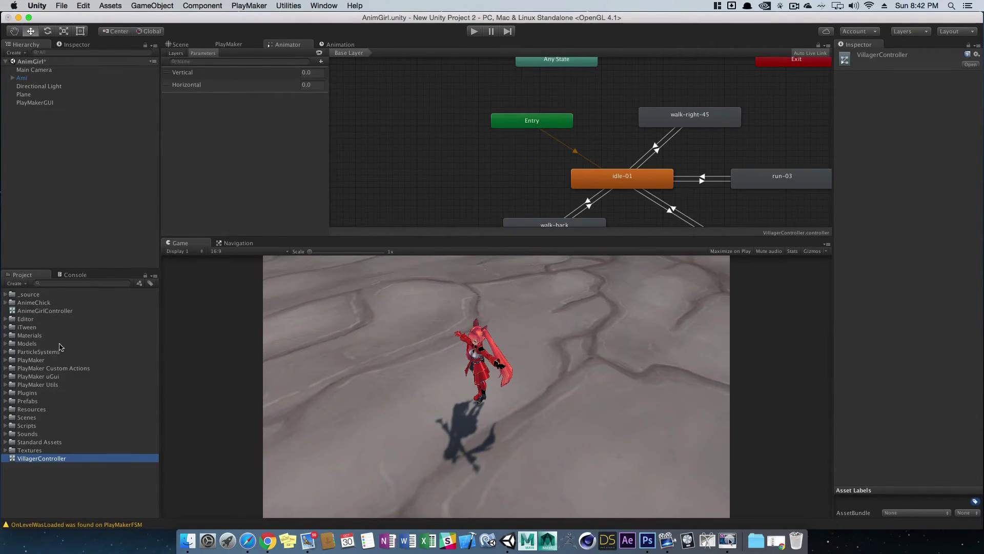
{"action": "left_click", "coordinate": [57, 311]}
{"action": "left_click_drag", "start_coordinate": [831, 185], "coordinate": [664, 124]}
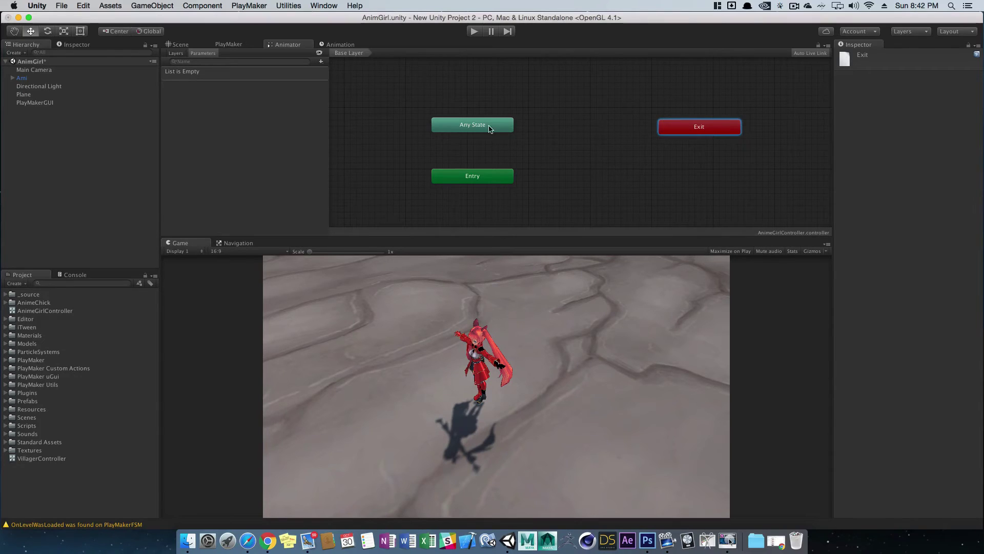
{"action": "left_click_drag", "start_coordinate": [493, 129], "coordinate": [426, 121]}
{"action": "left_click_drag", "start_coordinate": [485, 182], "coordinate": [521, 122]}
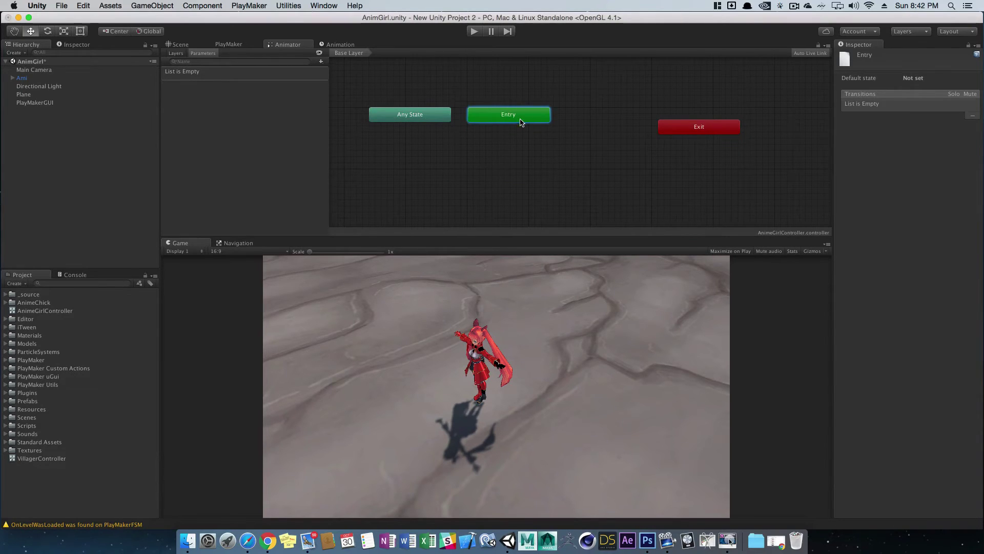
{"action": "left_click_drag", "start_coordinate": [691, 133], "coordinate": [601, 121]}
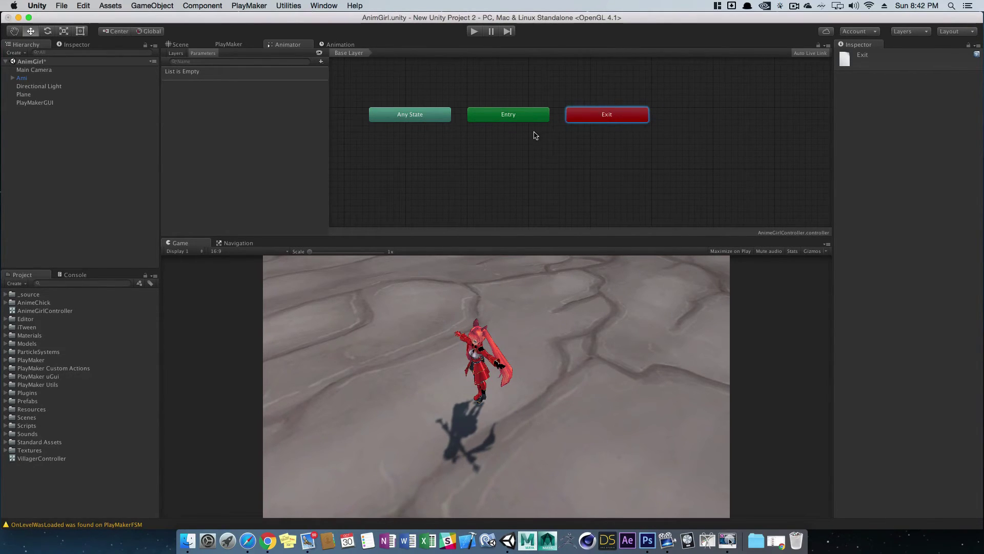
{"action": "left_click", "coordinate": [668, 161]}
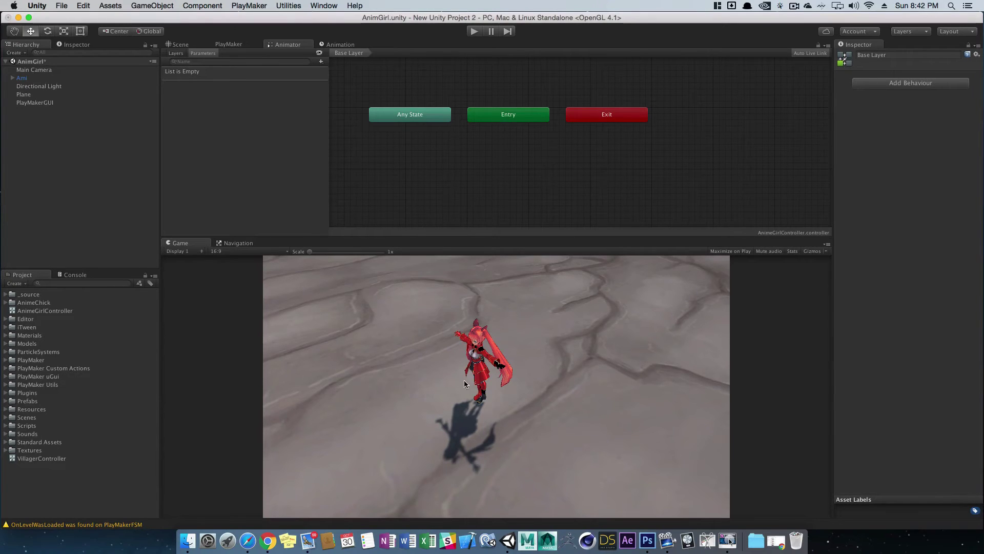
- Add a PlayMaker FSM to the Ami character and place State 1 directly below START
{"action": "left_click", "coordinate": [23, 79]}
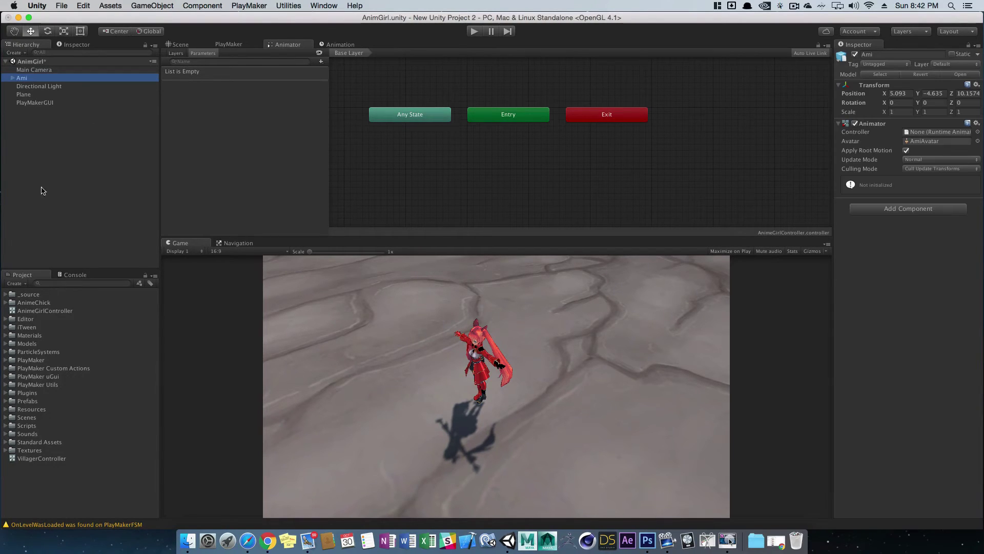
{"action": "left_click", "coordinate": [12, 79]}
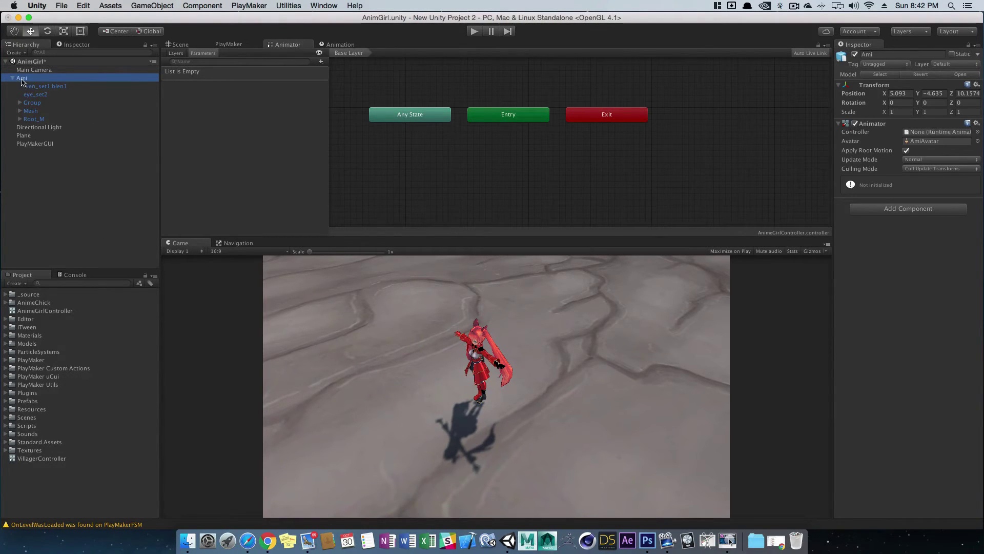
{"action": "left_click", "coordinate": [70, 190]}
{"action": "left_click", "coordinate": [37, 80]}
{"action": "left_click", "coordinate": [235, 45]}
{"action": "right_click", "coordinate": [222, 78]}
{"action": "left_click", "coordinate": [242, 80]}
{"action": "left_click_drag", "start_coordinate": [220, 118], "coordinate": [247, 127]}
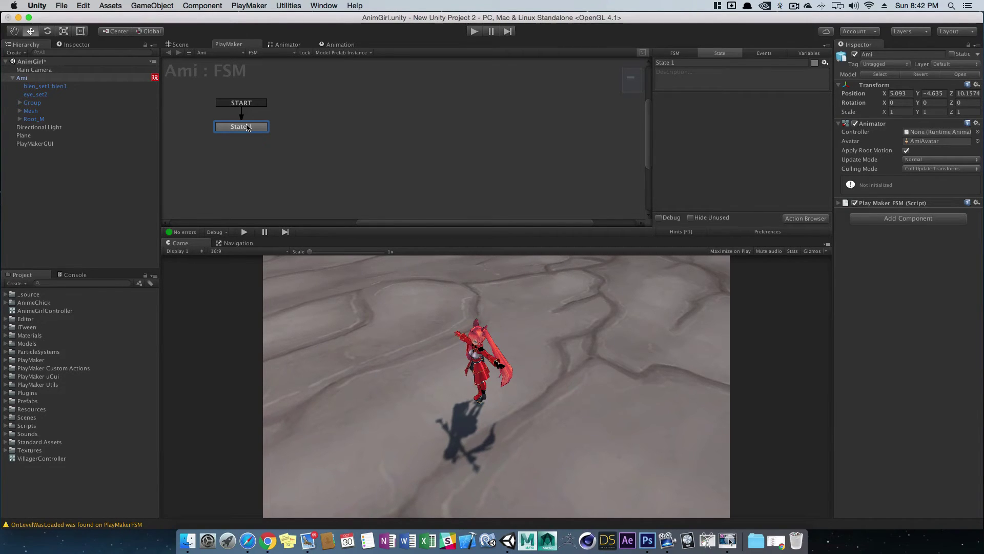
{"action": "left_click", "coordinate": [439, 149]}
{"action": "left_click", "coordinate": [236, 126]}
- Locate Ami's animation files in the Animation folder of AnimeChick > character01 > Ami(Character)
{"action": "left_click", "coordinate": [5, 302]}
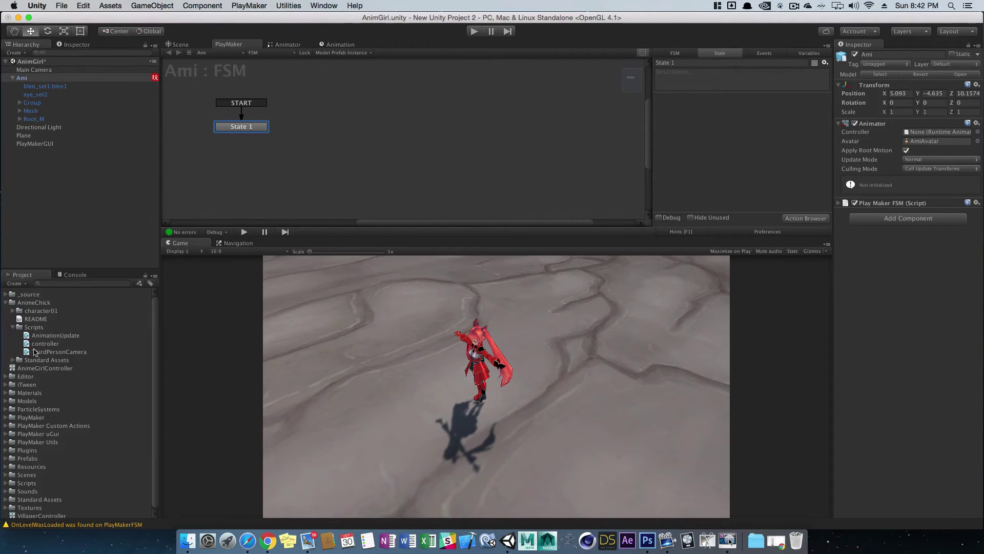
{"action": "left_click", "coordinate": [13, 327]}
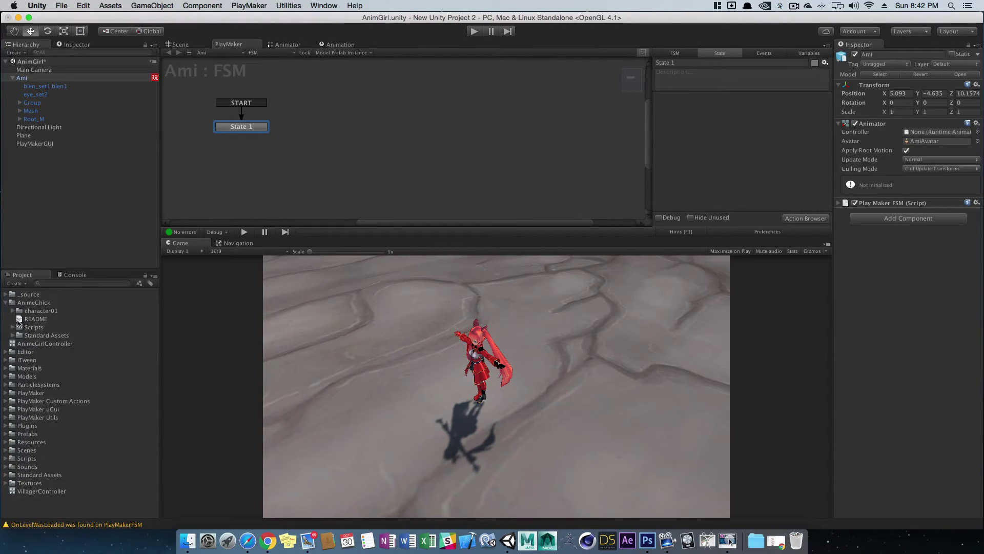
{"action": "left_click", "coordinate": [13, 310]}
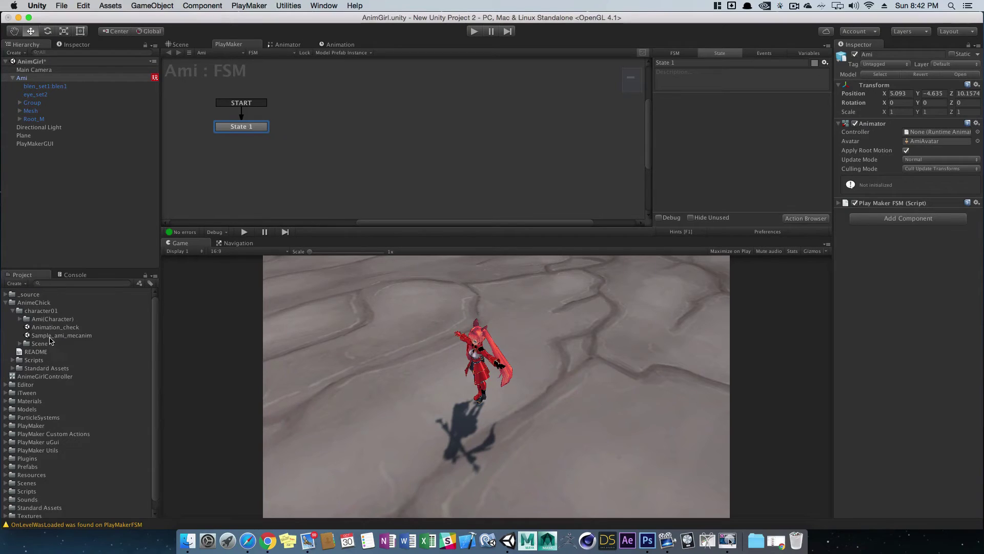
{"action": "left_click", "coordinate": [20, 319]}
{"action": "left_click", "coordinate": [28, 328]}
{"action": "scroll", "coordinate": [89, 347], "scroll_direction": "down", "scroll_amount": 3}
- Look through Ami's attack, cute, damage, jump, run and walk animation files and their import settings, ending on Ami@walk_R
{"action": "left_click", "coordinate": [70, 323]}
{"action": "left_click", "coordinate": [70, 316]}
{"action": "left_click", "coordinate": [69, 331]}
{"action": "left_click", "coordinate": [70, 324]}
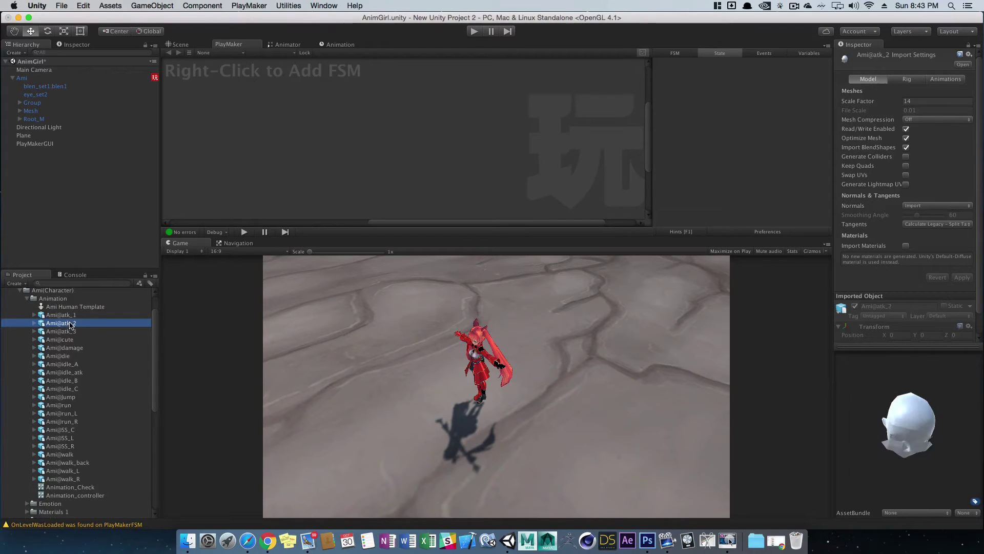
{"action": "left_click", "coordinate": [68, 340]}
{"action": "left_click", "coordinate": [78, 348]}
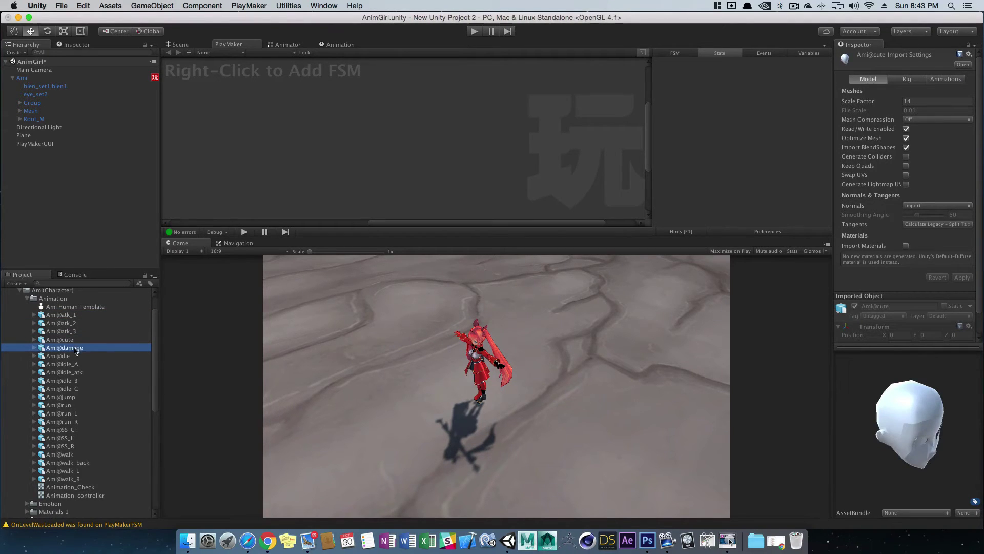
{"action": "scroll", "coordinate": [81, 399], "scroll_direction": "down", "scroll_amount": 1}
{"action": "left_click", "coordinate": [77, 398]}
{"action": "left_click", "coordinate": [74, 406]}
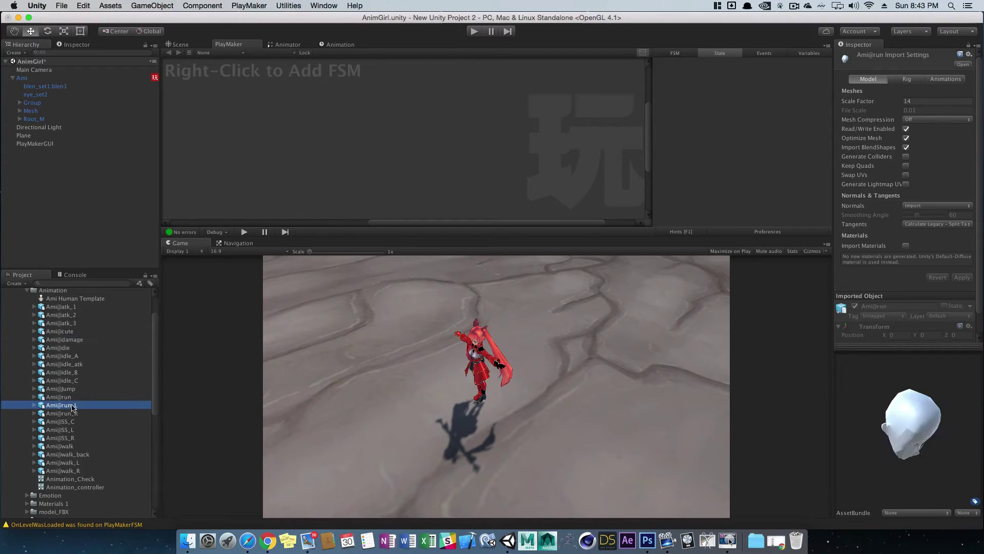
{"action": "left_click", "coordinate": [72, 414]}
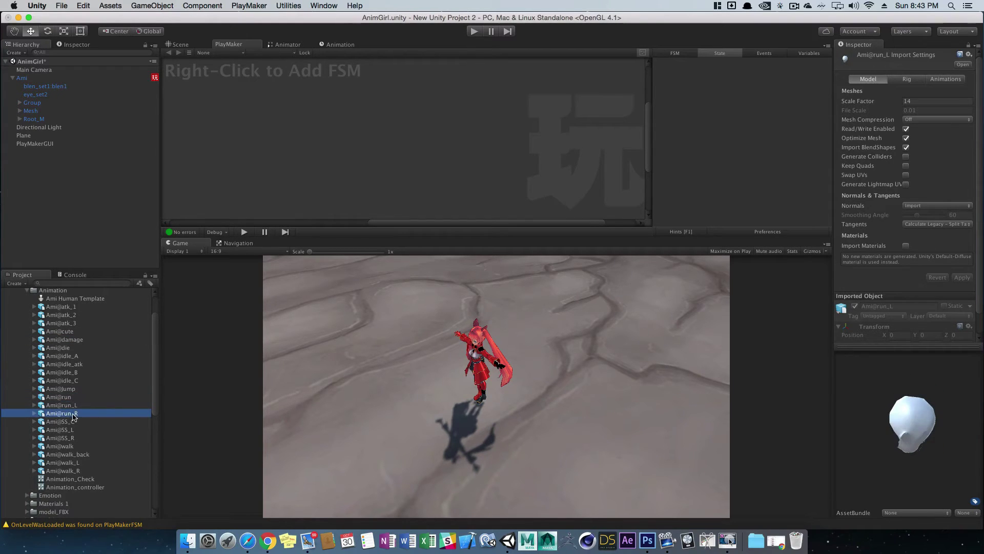
{"action": "left_click", "coordinate": [72, 447]}
{"action": "left_click", "coordinate": [85, 454]}
{"action": "left_click", "coordinate": [78, 463]}
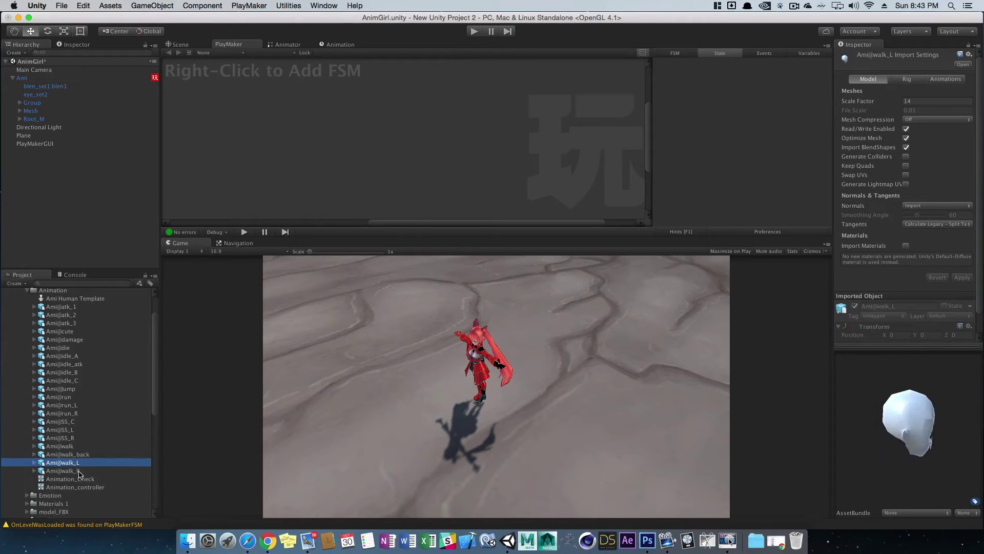
{"action": "left_click", "coordinate": [75, 471]}
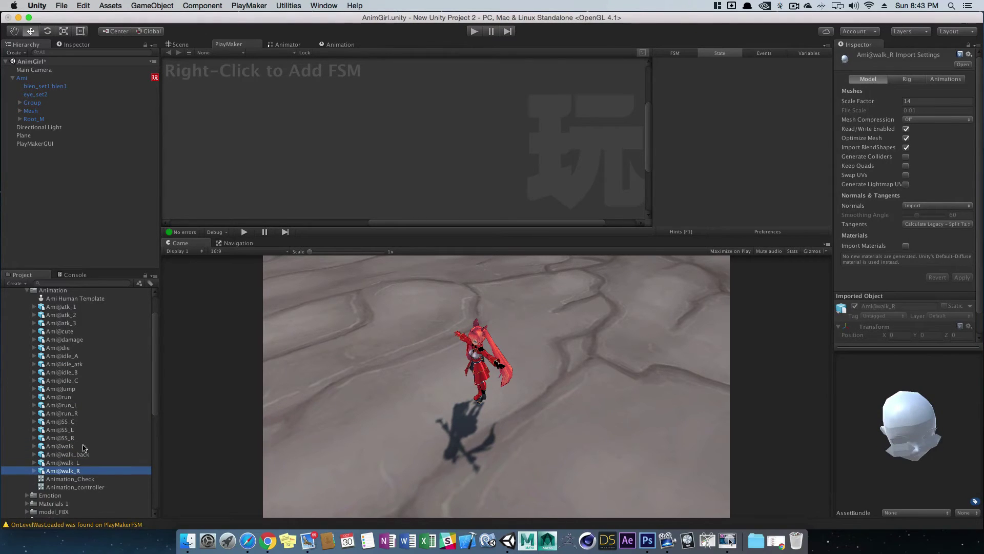
- Move Ami below PlayMakerGUI at the end of the scene's object list
{"action": "left_click_drag", "start_coordinate": [24, 78], "coordinate": [14, 62]}
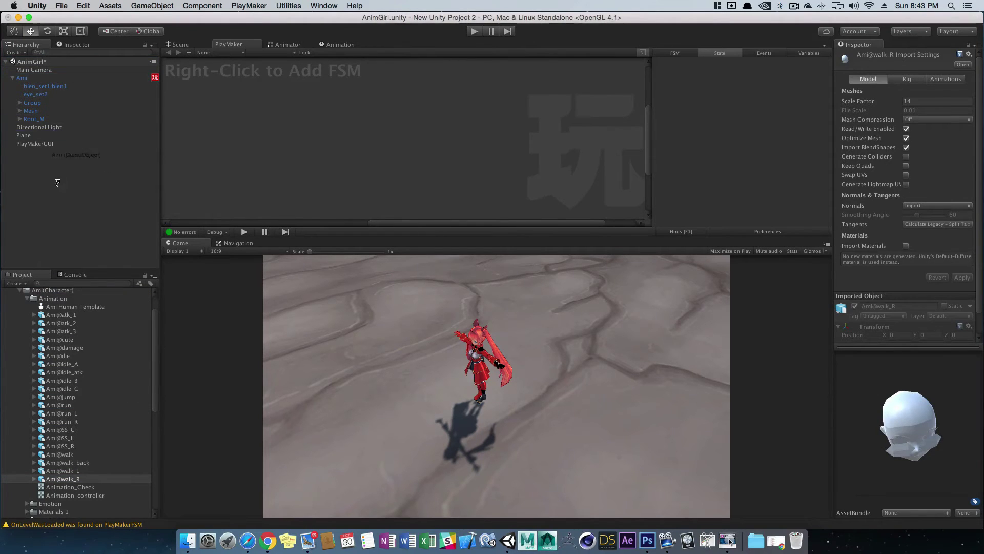
{"action": "left_click", "coordinate": [47, 169]}
{"action": "left_click", "coordinate": [28, 104]}
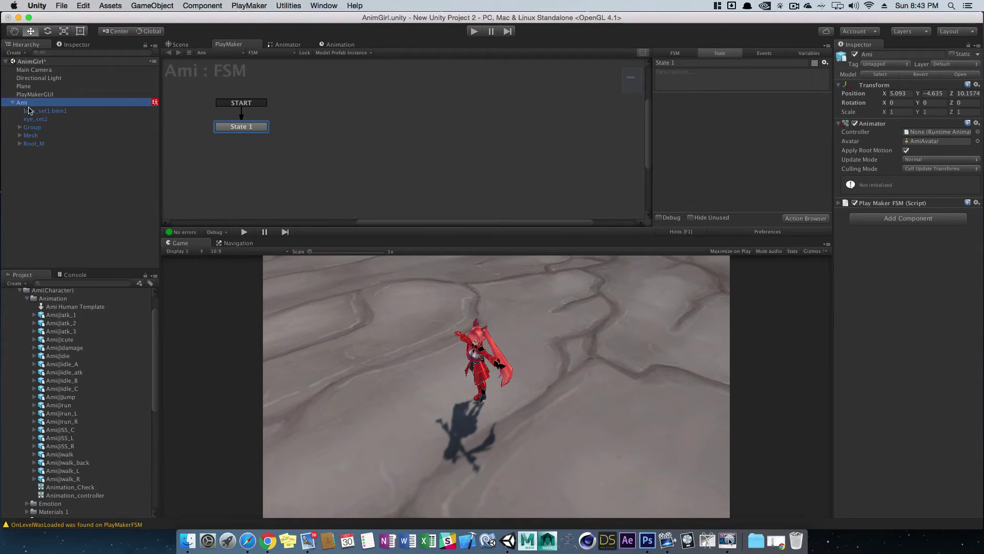
- Try to use the scene's Ami character as the preview model for the Ami@walk_R file
{"action": "left_click", "coordinate": [79, 479]}
{"action": "left_click", "coordinate": [20, 104]}
{"action": "left_click_drag", "start_coordinate": [20, 104], "coordinate": [917, 404]}
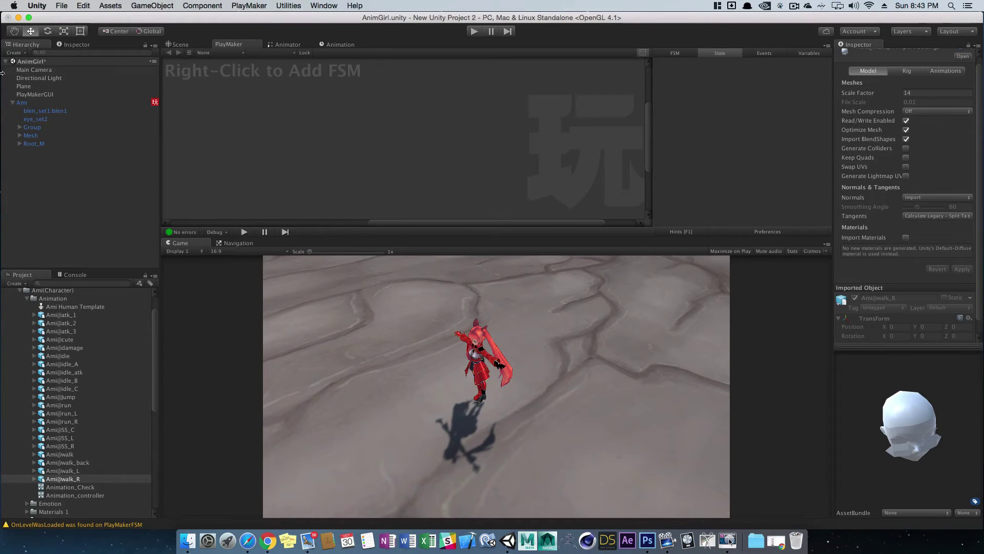
{"action": "left_click_drag", "start_coordinate": [21, 103], "coordinate": [902, 404]}
- Enlarge the preview area and play the walk_R clip inside Ami@walk_R on its default preview model
{"action": "left_click_drag", "start_coordinate": [899, 349], "coordinate": [899, 290]}
{"action": "left_click", "coordinate": [35, 480]}
{"action": "scroll", "coordinate": [65, 436], "scroll_direction": "down", "scroll_amount": 5}
{"action": "left_click", "coordinate": [65, 465]}
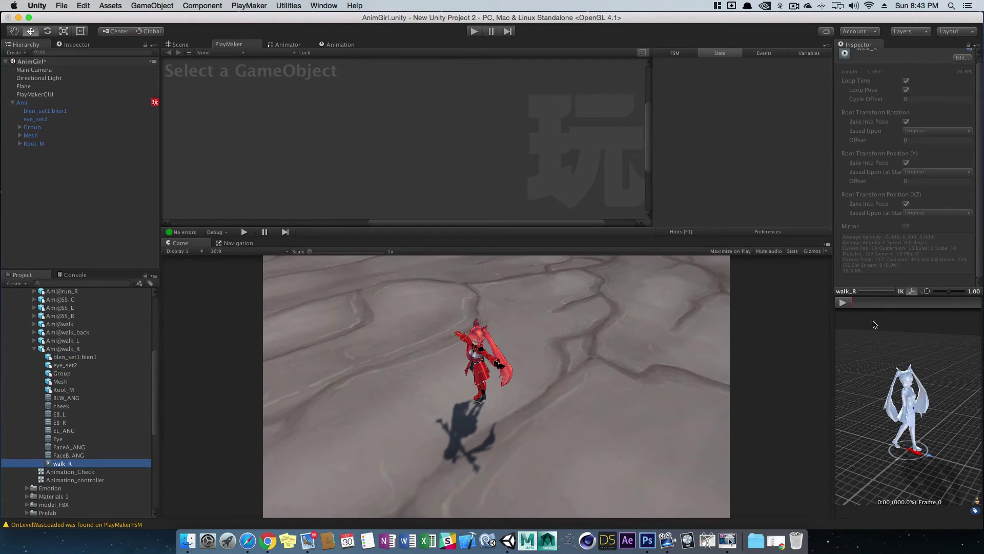
{"action": "left_click", "coordinate": [843, 302]}
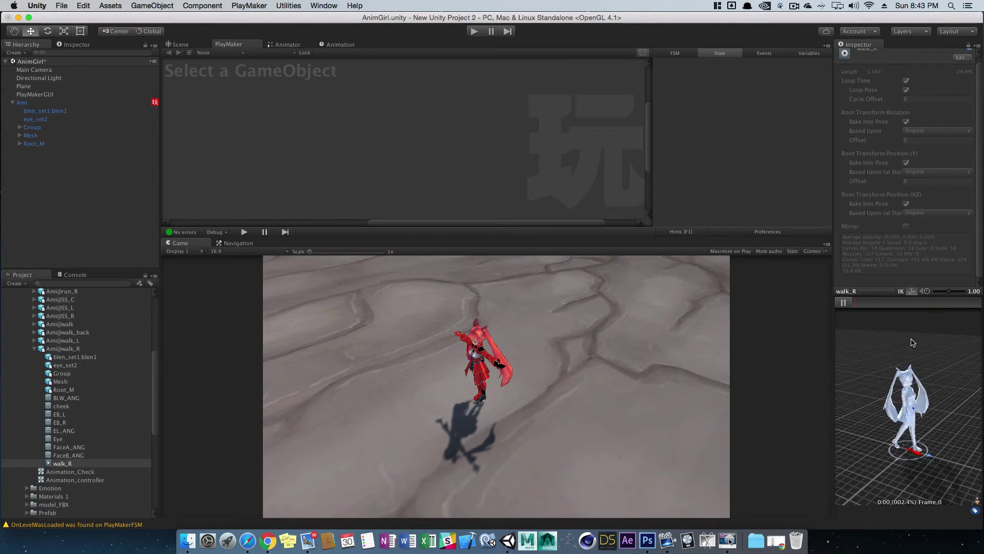
{"action": "left_click", "coordinate": [843, 303]}
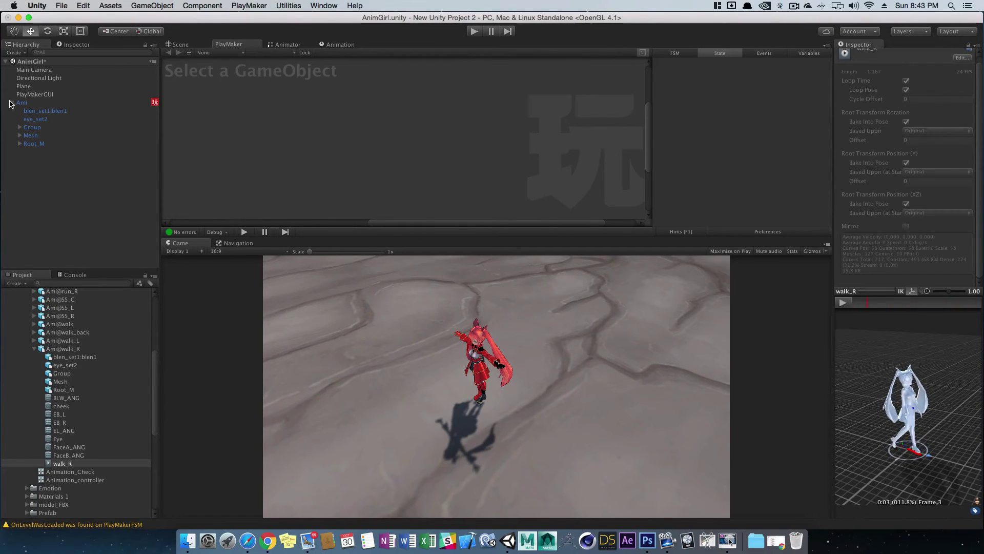
- Assign the scene's Ami as walk_R's preview model and examine the walk animation up close
{"action": "left_click_drag", "start_coordinate": [23, 103], "coordinate": [899, 392]}
{"action": "scroll", "coordinate": [901, 394], "scroll_direction": "up", "scroll_amount": 5}
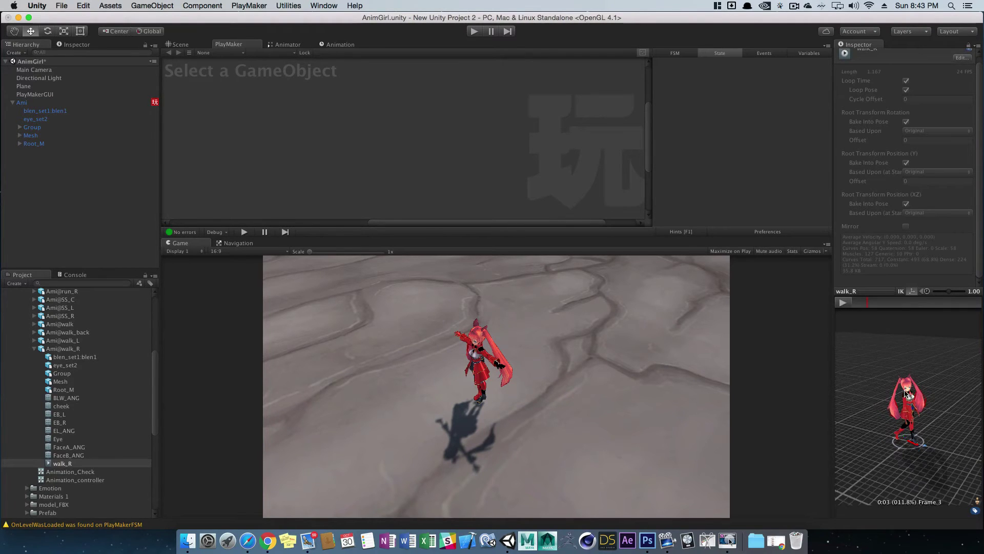
{"action": "left_click_drag", "start_coordinate": [866, 353], "coordinate": [878, 336]}
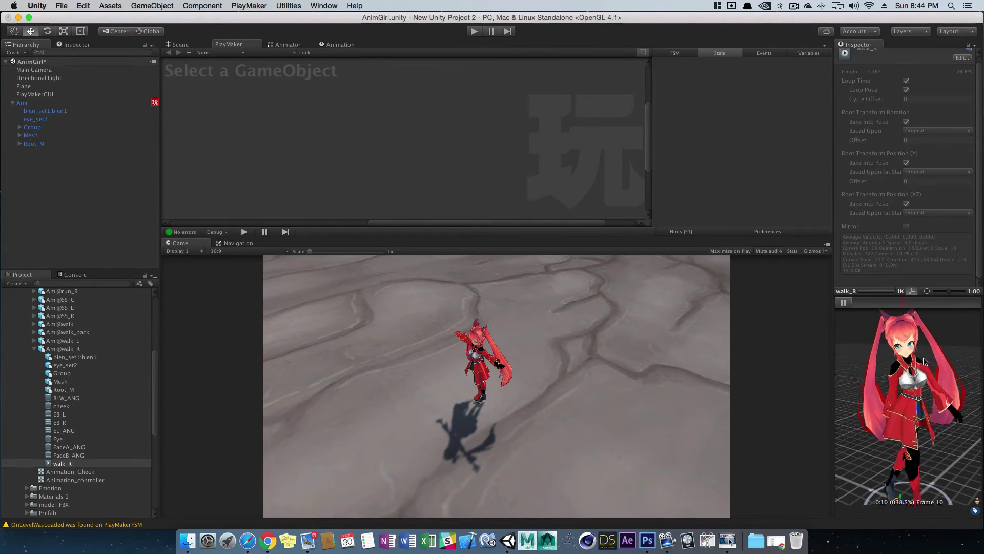
{"action": "left_click_drag", "start_coordinate": [917, 357], "coordinate": [904, 355], "text": "alt"}
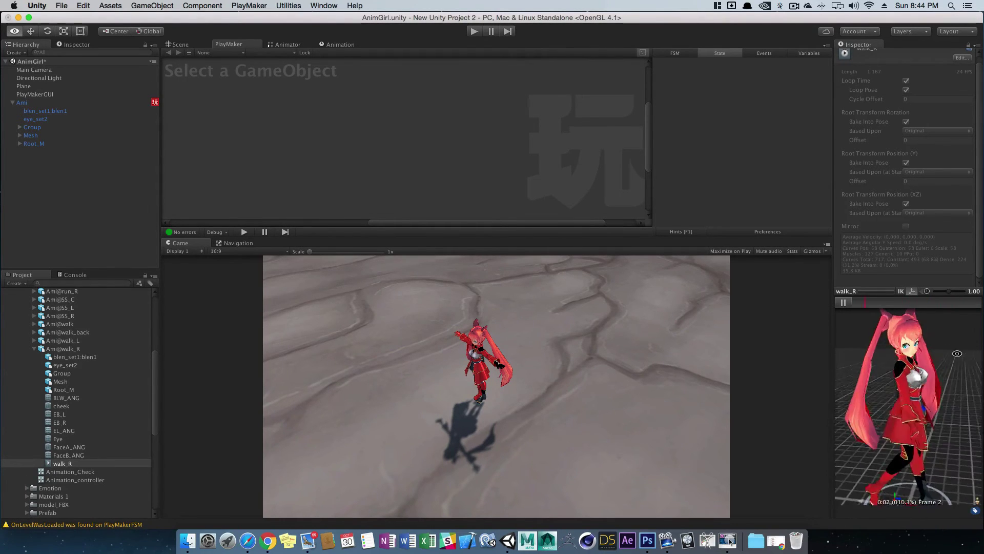
{"action": "left_click", "coordinate": [843, 303]}
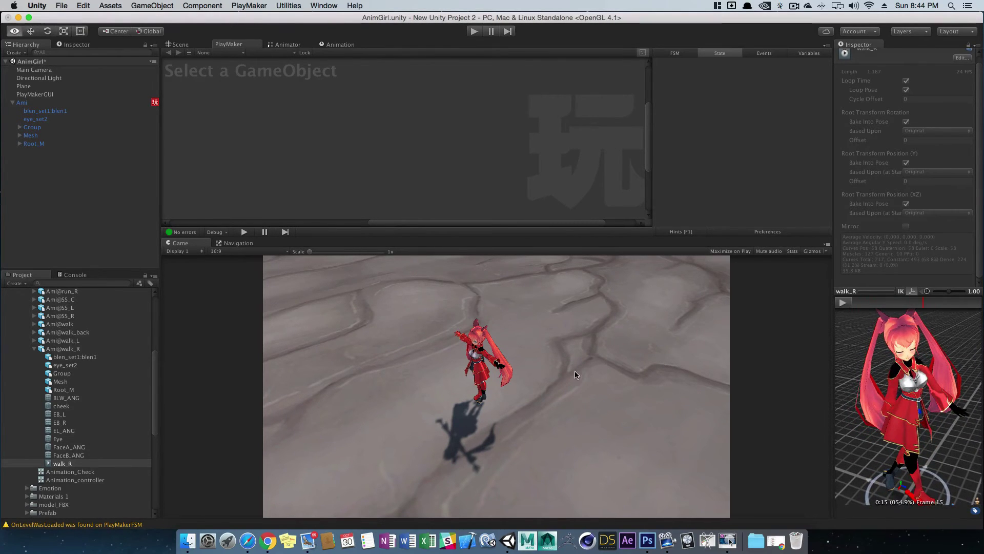
- Play walk_R on Ami again and view the walk from farther away and from other angles
{"action": "right_click_drag", "start_coordinate": [892, 399], "coordinate": [821, 428], "text": "alt"}
{"action": "left_click", "coordinate": [843, 303]}
{"action": "left_click_drag", "start_coordinate": [894, 431], "coordinate": [980, 414], "text": "alt"}
{"action": "mouse_move", "coordinate": [919, 415]}
{"action": "left_mouse_down", "text": "alt"}
{"action": "mouse_move", "coordinate": [966, 414]}
{"action": "mouse_move", "coordinate": [916, 412]}
{"action": "left_mouse_up", "text": "alt"}
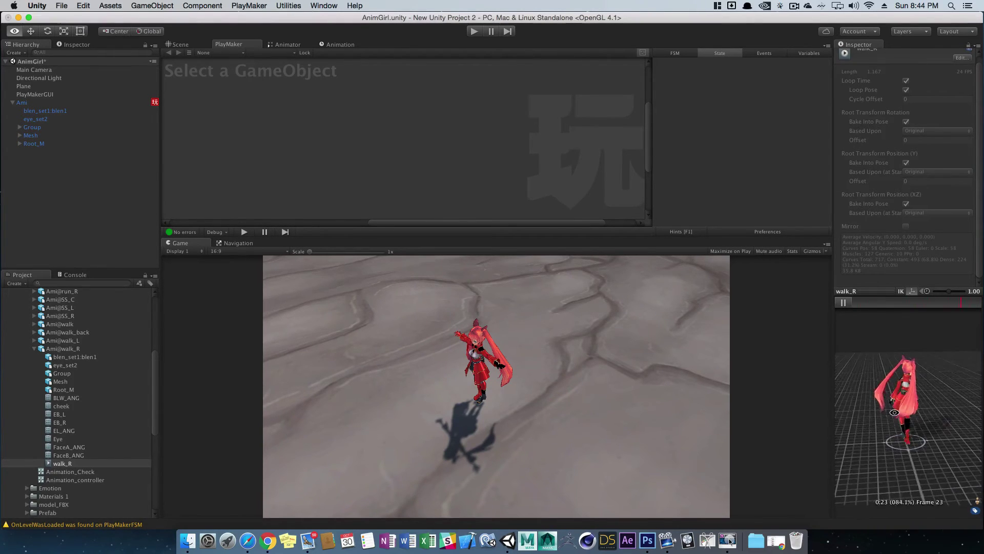
- Play the walk_L clip from the Ami@walk_L file in the preview on the Ami model
{"action": "left_click", "coordinate": [34, 341]}
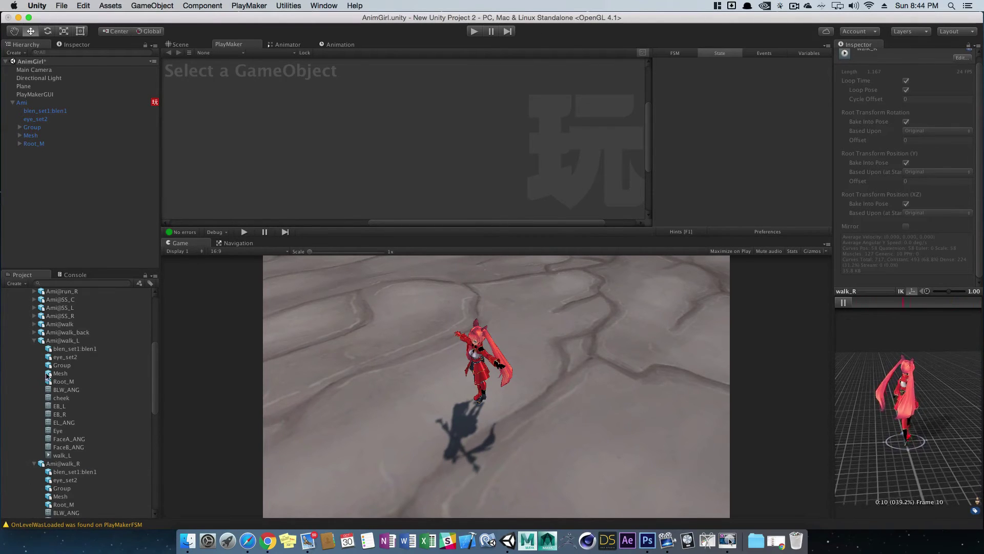
{"action": "left_click", "coordinate": [65, 455]}
{"action": "left_click_drag", "start_coordinate": [913, 368], "coordinate": [892, 368]}
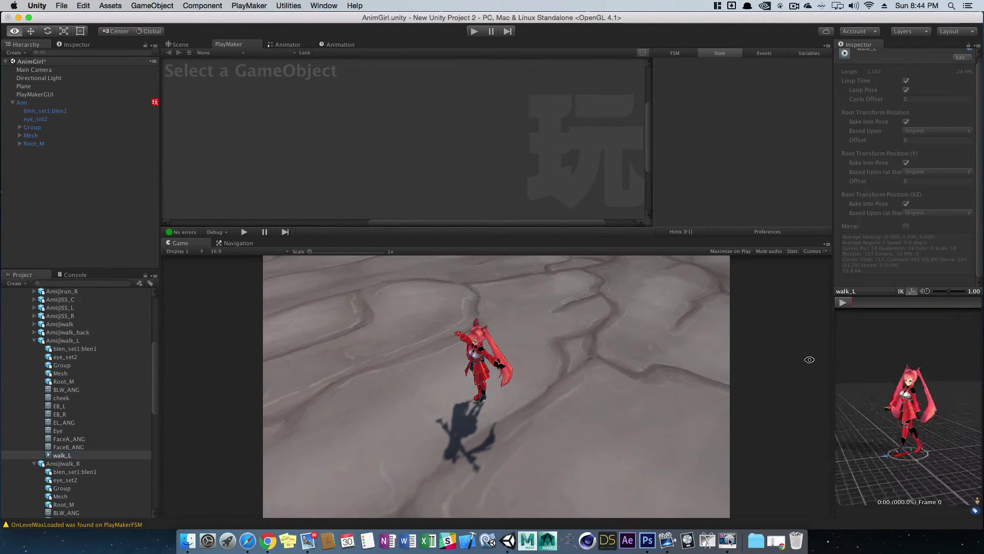
{"action": "left_click", "coordinate": [842, 302]}
{"action": "key", "text": "alt"}
{"action": "left_click_drag", "start_coordinate": [945, 352], "coordinate": [927, 356], "text": "alt"}
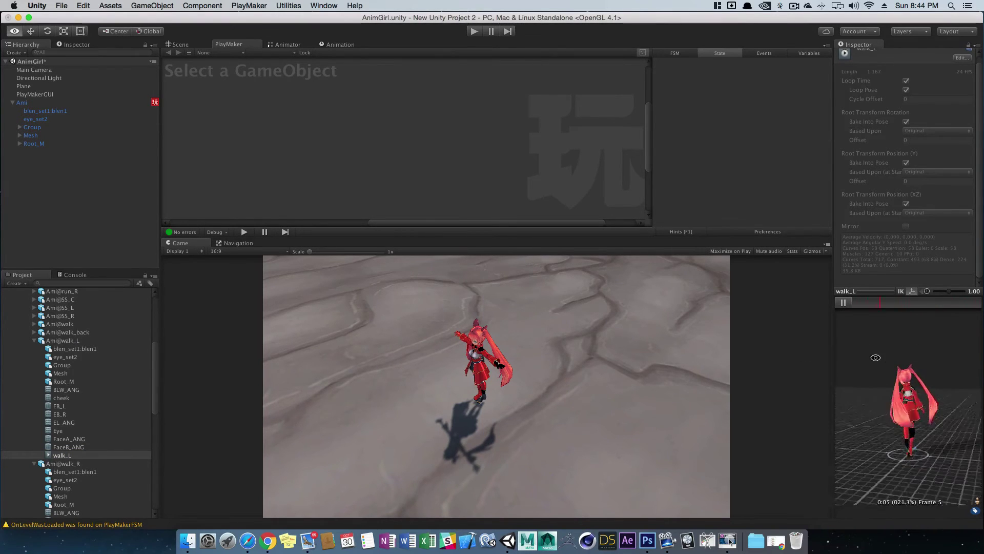
- View the playing walk_L animation from several angles and collapse the Ami@walk_L and Ami@walk_R files
{"action": "key", "text": "alt"}
{"action": "left_click_drag", "start_coordinate": [933, 362], "coordinate": [918, 369], "text": "alt"}
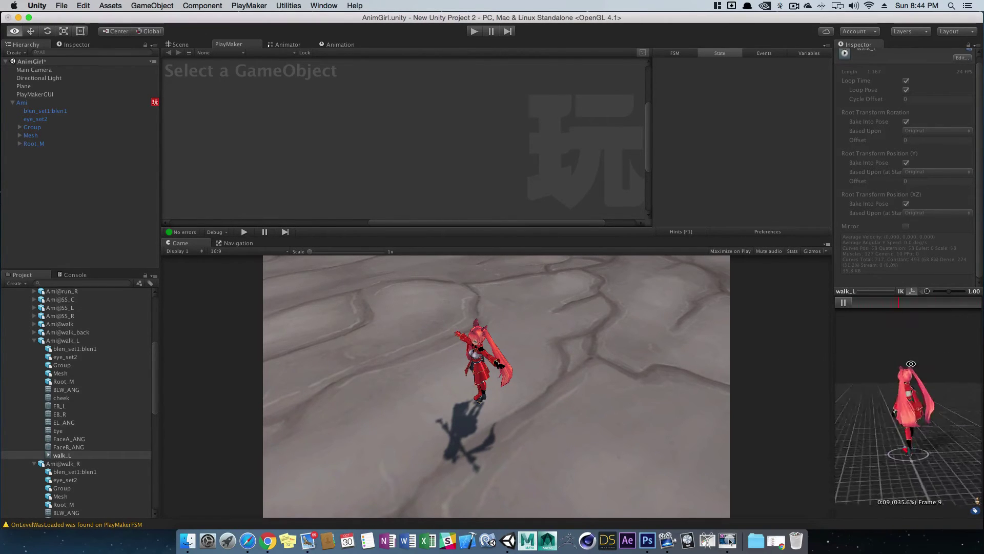
{"action": "left_click_drag", "start_coordinate": [876, 363], "coordinate": [915, 360], "text": "alt"}
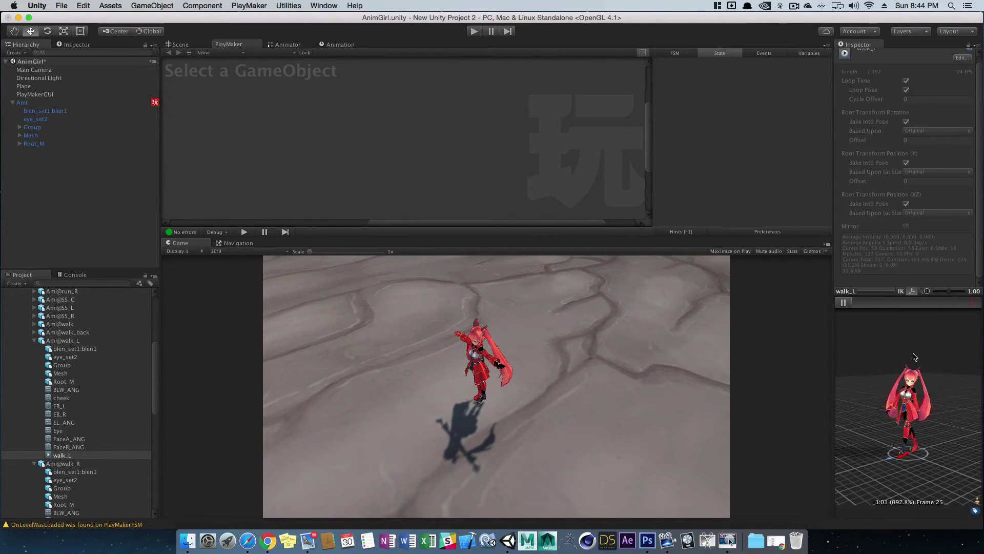
{"action": "left_click_drag", "start_coordinate": [915, 357], "coordinate": [849, 379], "text": "alt"}
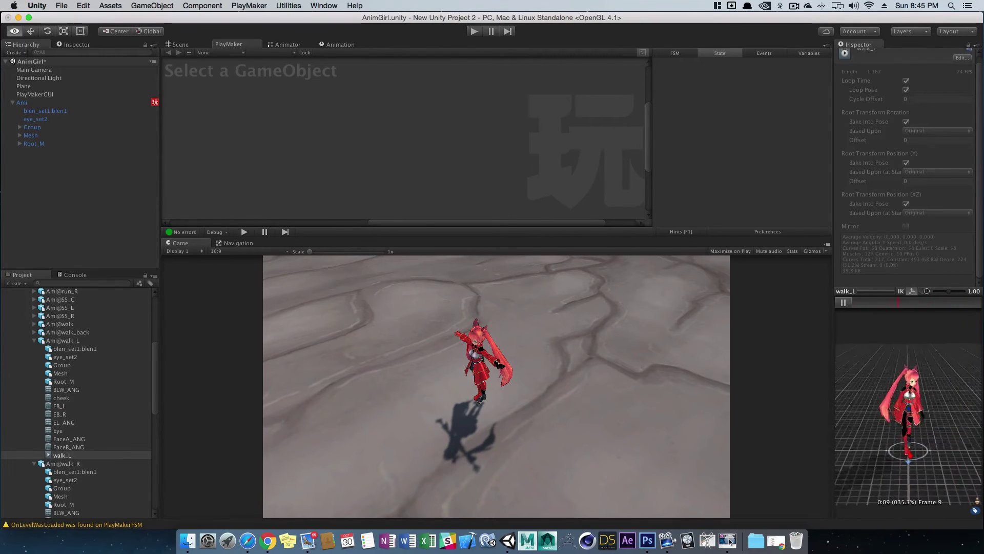
{"action": "left_click_drag", "start_coordinate": [890, 405], "coordinate": [890, 384], "text": "alt"}
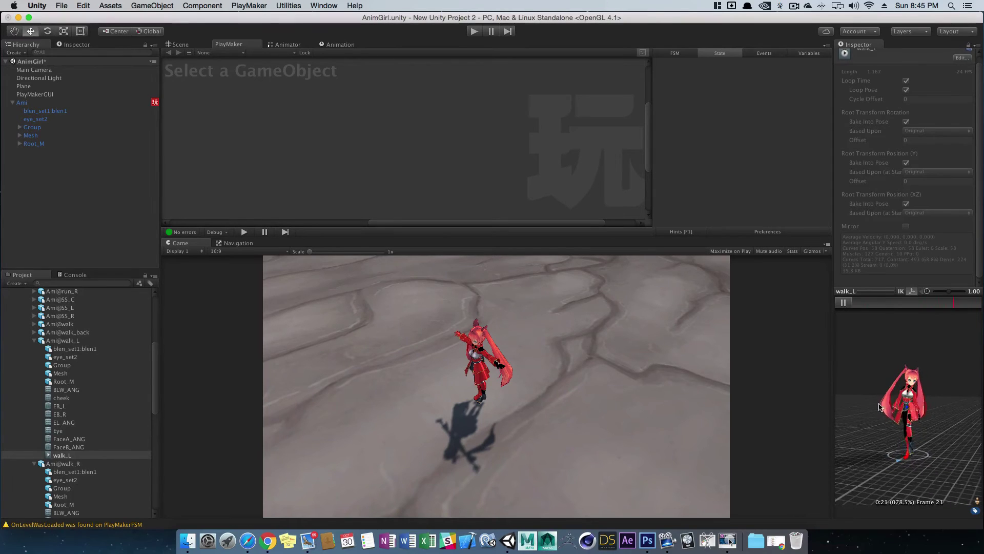
{"action": "left_click_drag", "start_coordinate": [916, 398], "coordinate": [910, 405], "text": "alt"}
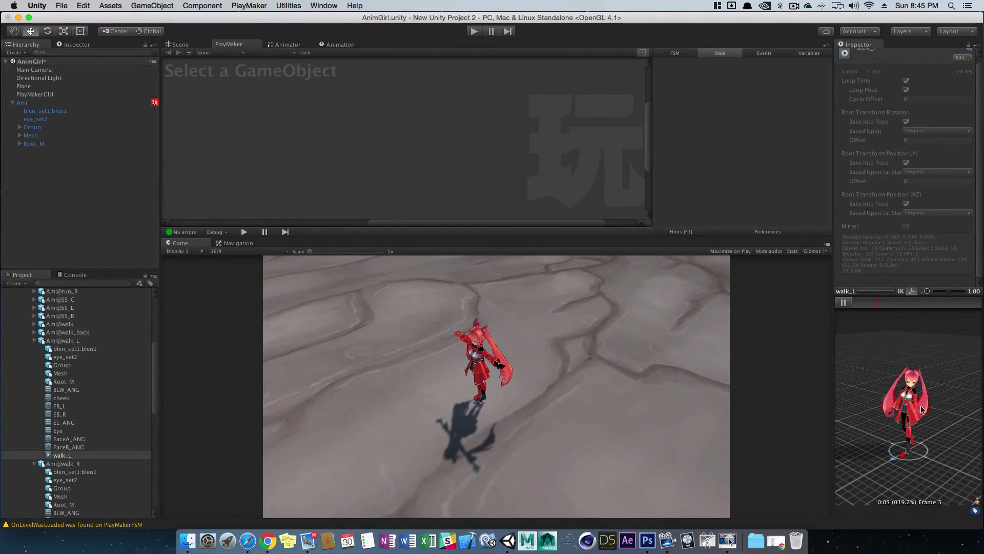
{"action": "left_click_drag", "start_coordinate": [918, 350], "coordinate": [841, 357], "text": "alt"}
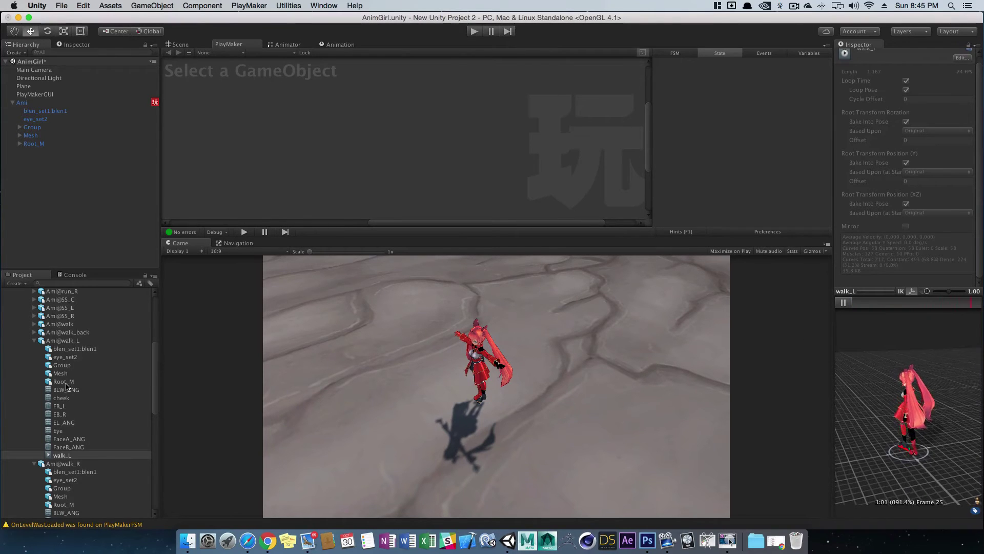
{"action": "left_click", "coordinate": [33, 341]}
{"action": "left_click", "coordinate": [35, 349]}
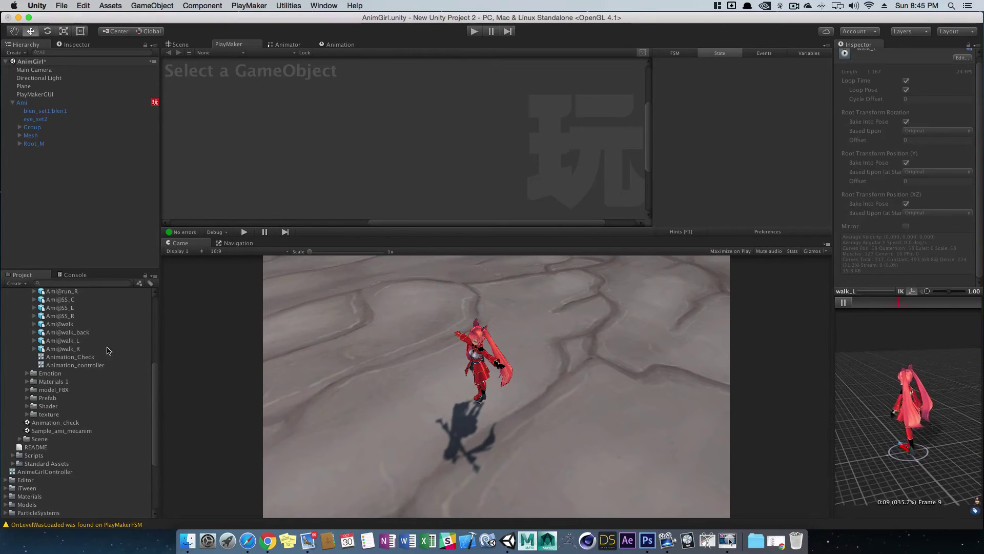
{"action": "left_click_drag", "start_coordinate": [851, 361], "coordinate": [899, 398], "text": "alt"}
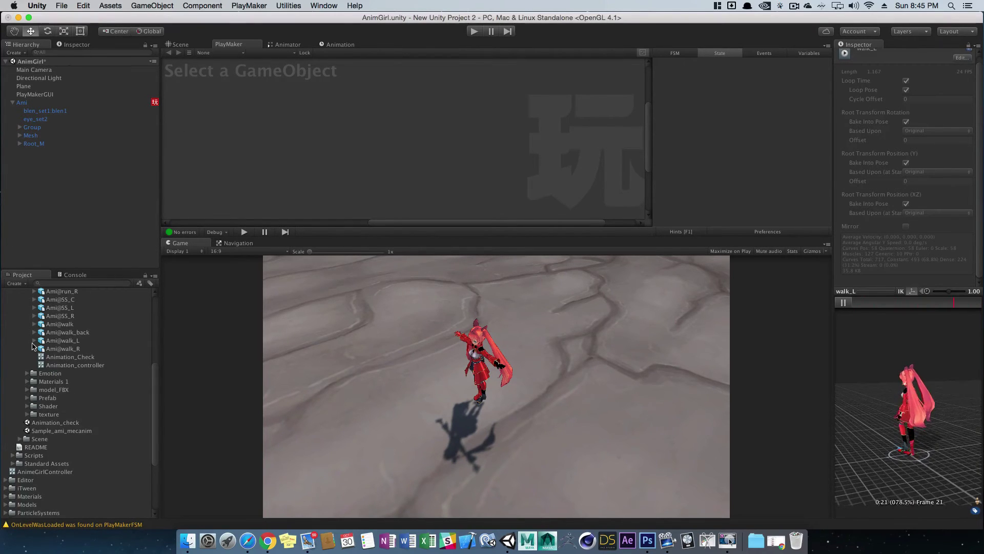
- Play the walk clip from Ami@walk, view it from the front, and collapse the file
{"action": "scroll", "coordinate": [70, 338], "scroll_direction": "up", "scroll_amount": 3}
{"action": "scroll", "coordinate": [70, 338], "scroll_direction": "up", "scroll_amount": 2}
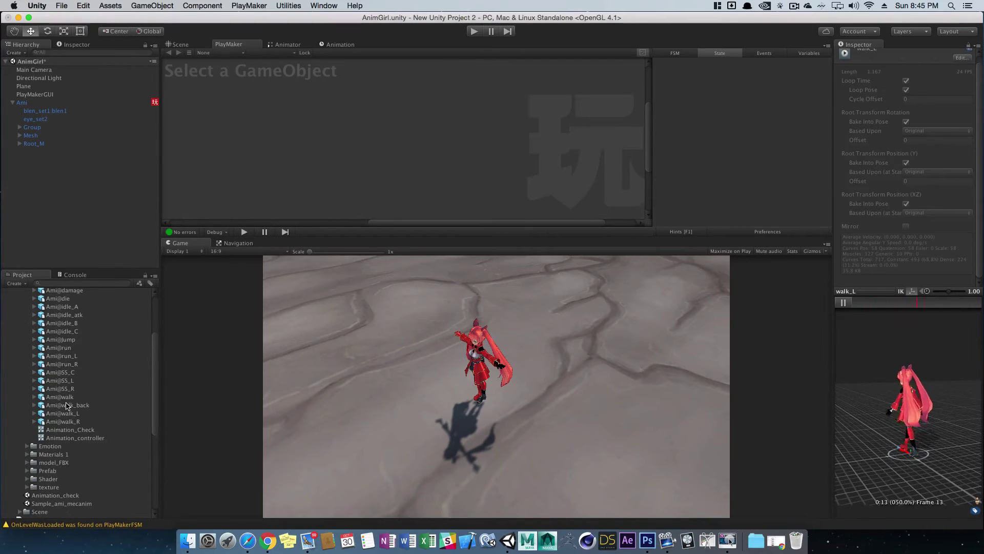
{"action": "left_click", "coordinate": [50, 399]}
{"action": "left_click", "coordinate": [34, 397]}
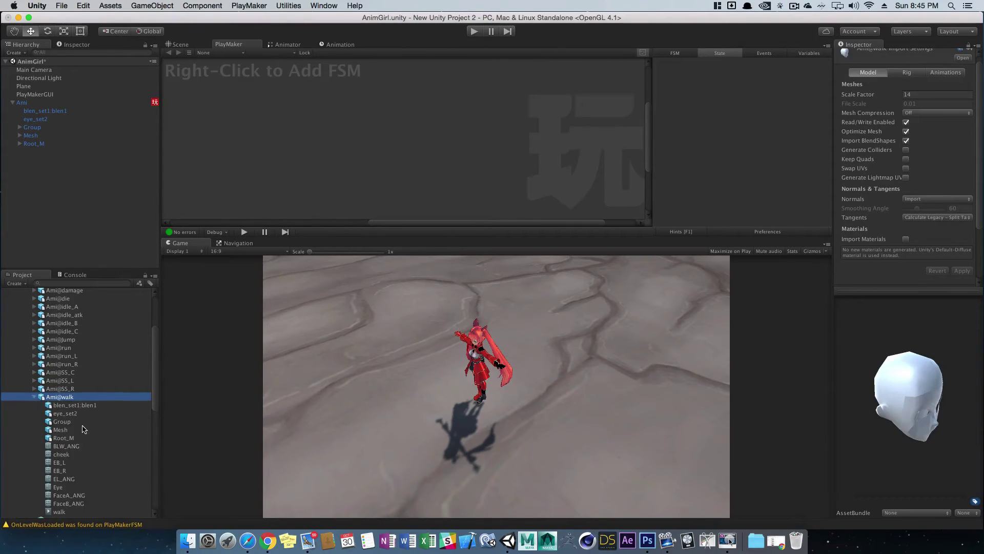
{"action": "scroll", "coordinate": [82, 441], "scroll_direction": "down", "scroll_amount": 5}
{"action": "left_click", "coordinate": [59, 421]}
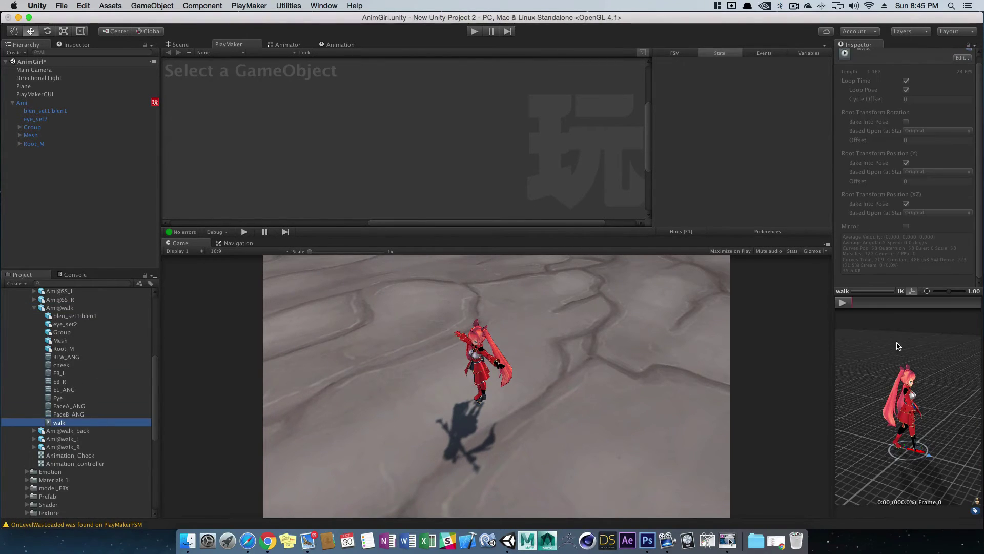
{"action": "left_click", "coordinate": [844, 303]}
{"action": "mouse_move", "coordinate": [892, 344]}
{"action": "left_mouse_down"}
{"action": "mouse_move", "coordinate": [914, 349]}
{"action": "mouse_move", "coordinate": [874, 342]}
{"action": "left_mouse_up"}
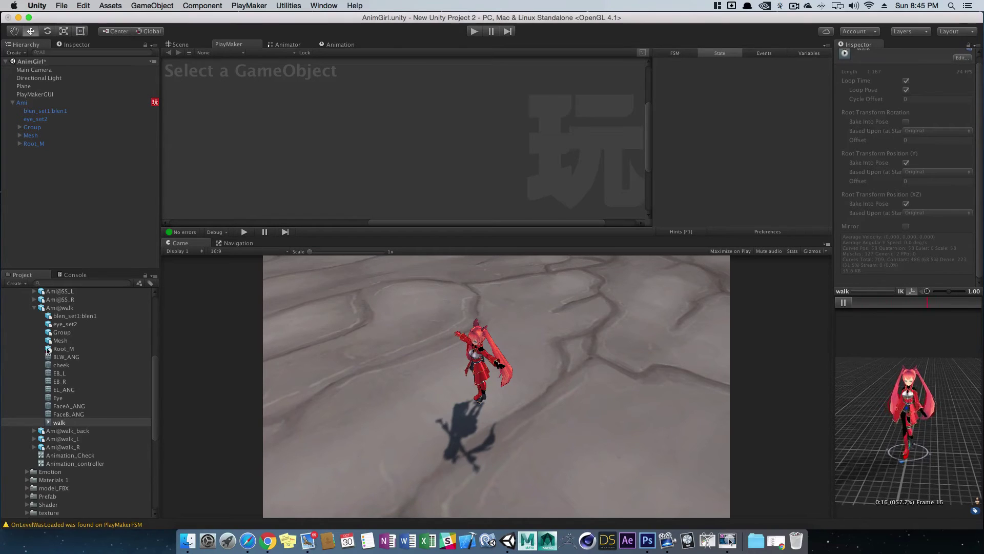
{"action": "left_click", "coordinate": [35, 308]}
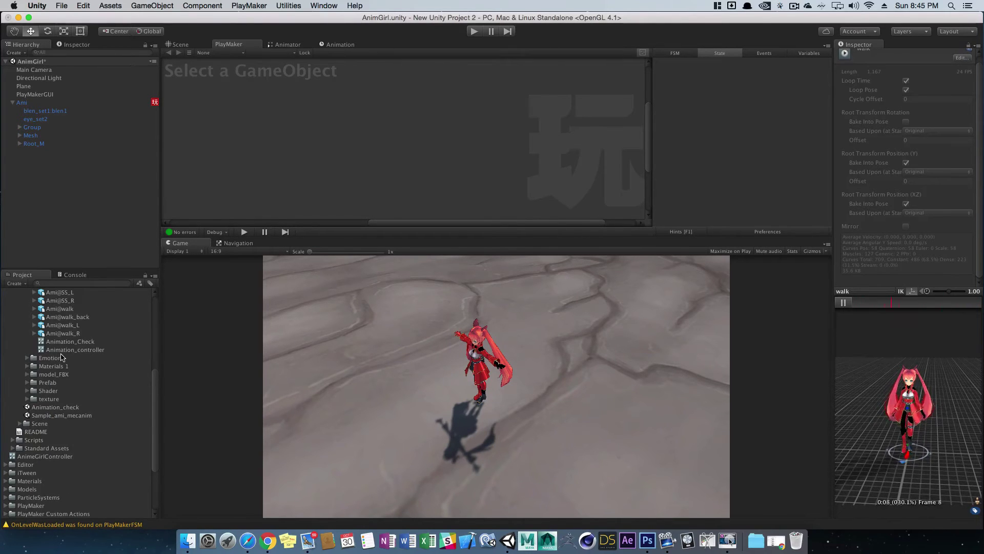
- Play the walk_back clip from Ami@walk_back, stop it to view the pose from behind, and collapse the file
{"action": "scroll", "coordinate": [61, 358], "scroll_direction": "up", "scroll_amount": 3}
{"action": "left_click", "coordinate": [34, 355]}
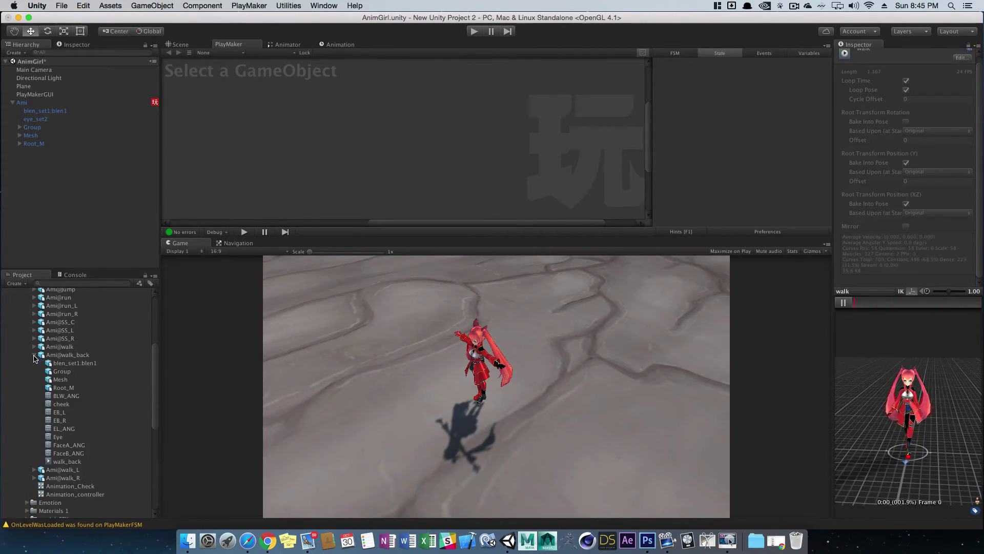
{"action": "left_click", "coordinate": [82, 461]}
{"action": "left_click", "coordinate": [842, 303]}
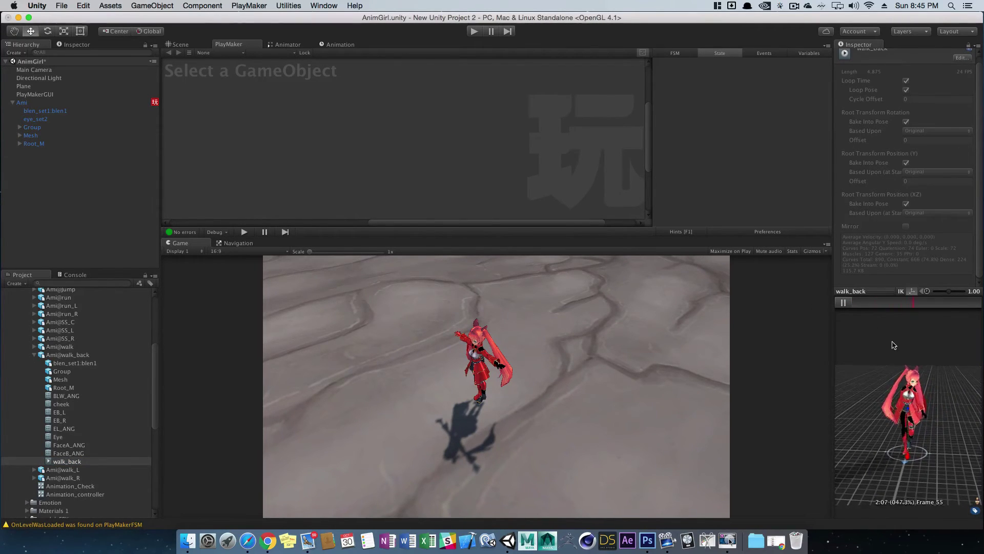
{"action": "left_click", "coordinate": [843, 303]}
{"action": "left_click_drag", "start_coordinate": [851, 410], "coordinate": [923, 410]}
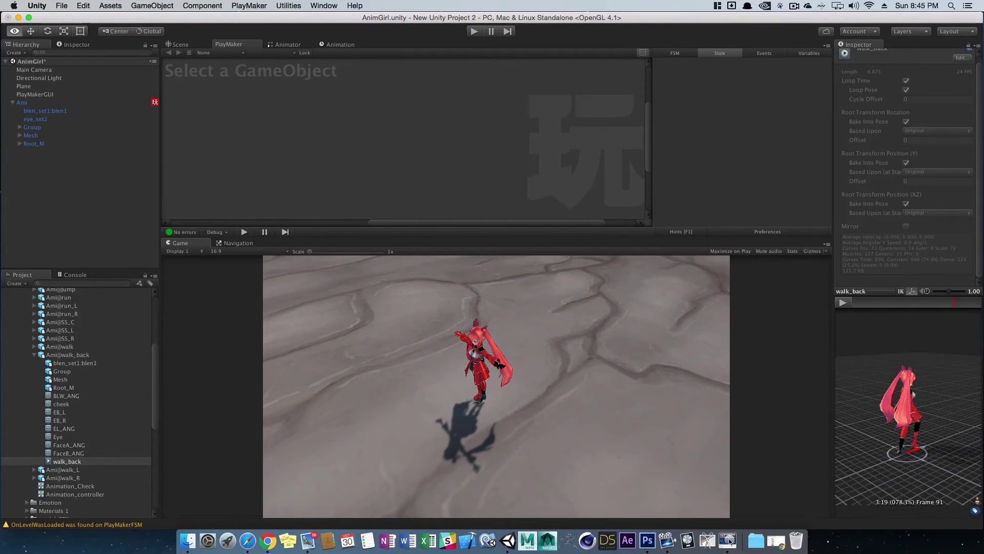
{"action": "left_click", "coordinate": [35, 355]}
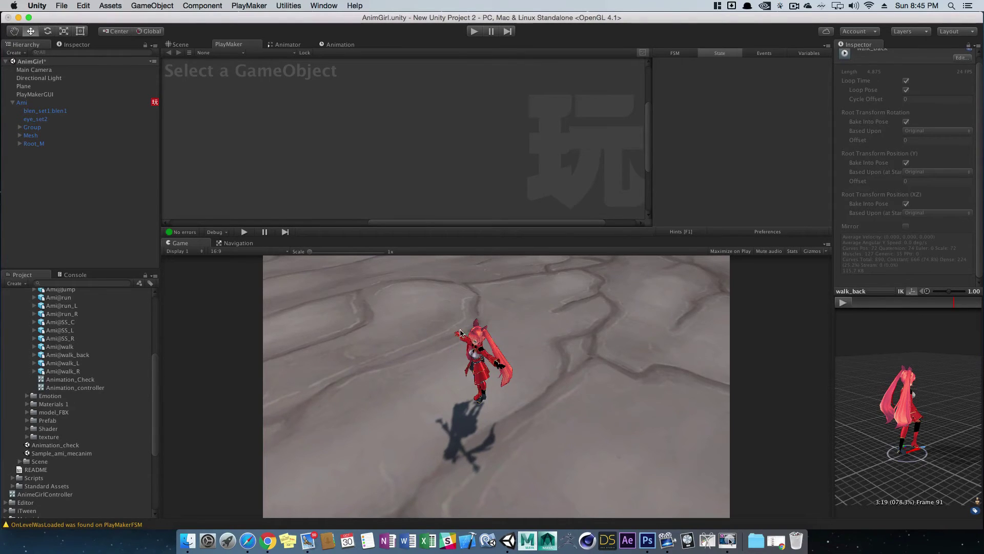
- Show Ami in the Scene view and preview the idle_A clip from Ami@idle_A, then collapse that file
{"action": "left_click", "coordinate": [188, 45]}
{"action": "left_click_drag", "start_coordinate": [410, 113], "coordinate": [527, 151], "text": "alt"}
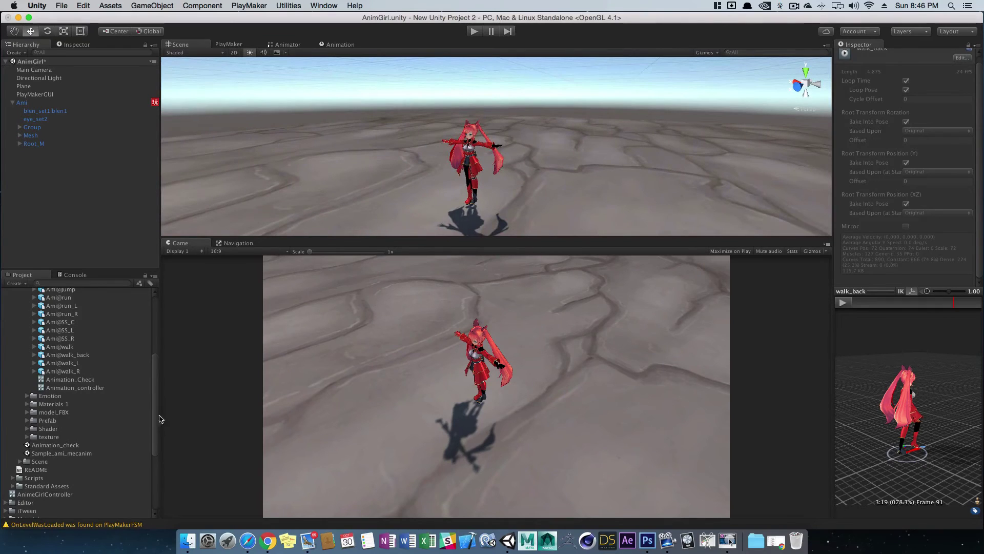
{"action": "scroll", "coordinate": [154, 361], "scroll_direction": "up", "scroll_amount": 4}
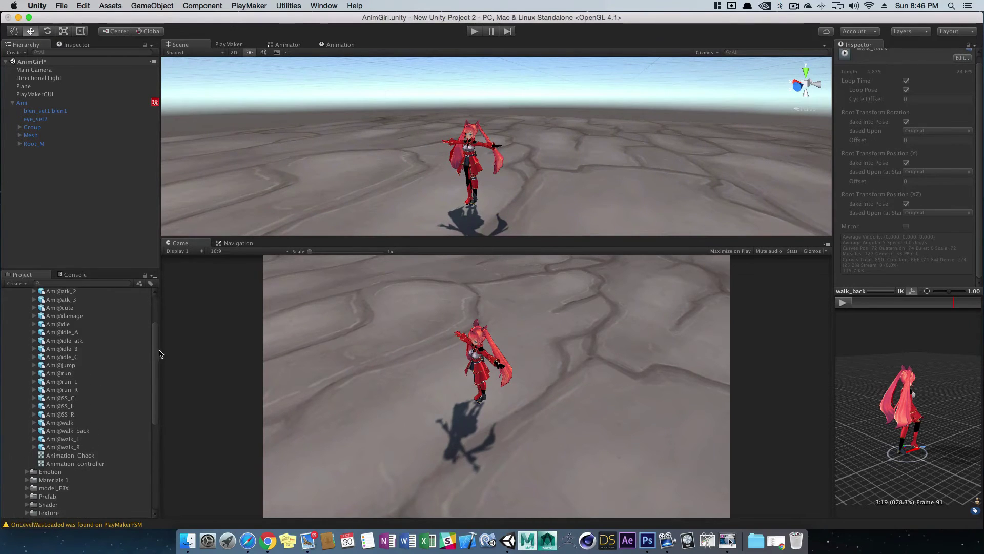
{"action": "left_click", "coordinate": [35, 332]}
{"action": "left_click", "coordinate": [70, 439]}
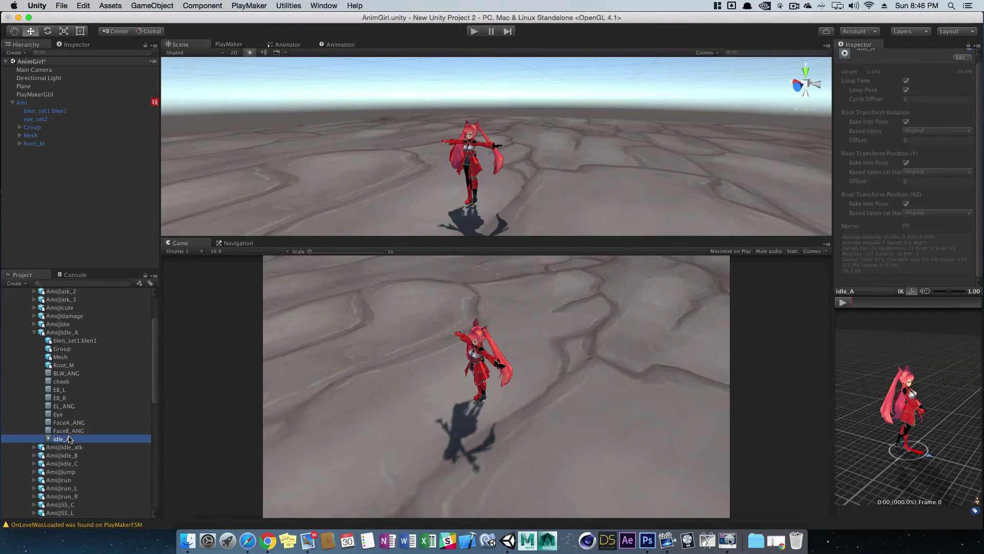
{"action": "left_click", "coordinate": [841, 303]}
{"action": "mouse_move", "coordinate": [841, 333]}
{"action": "left_mouse_down"}
{"action": "mouse_move", "coordinate": [832, 334]}
{"action": "mouse_move", "coordinate": [941, 336]}
{"action": "mouse_move", "coordinate": [974, 348]}
{"action": "mouse_move", "coordinate": [768, 326]}
{"action": "mouse_move", "coordinate": [828, 333]}
{"action": "left_mouse_up"}
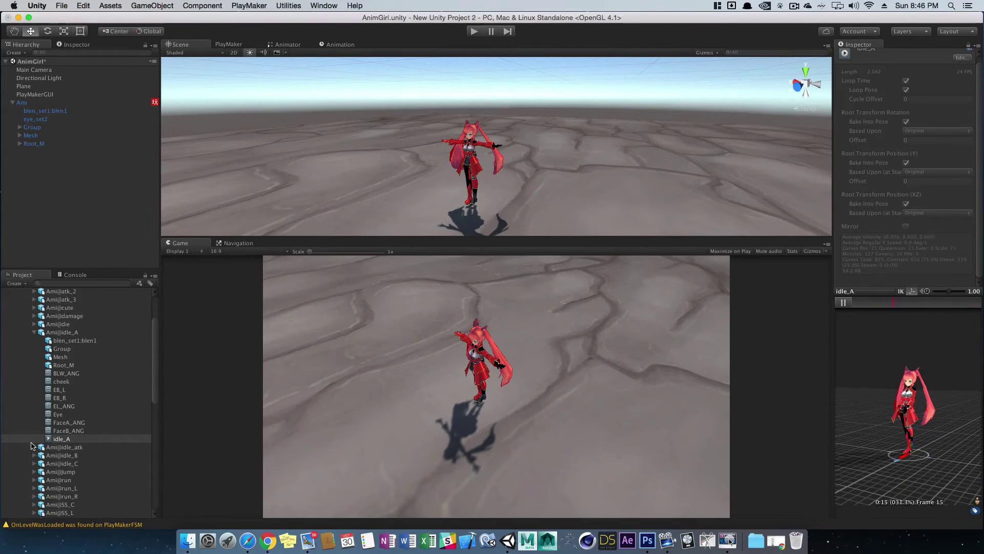
{"action": "left_click", "coordinate": [35, 332]}
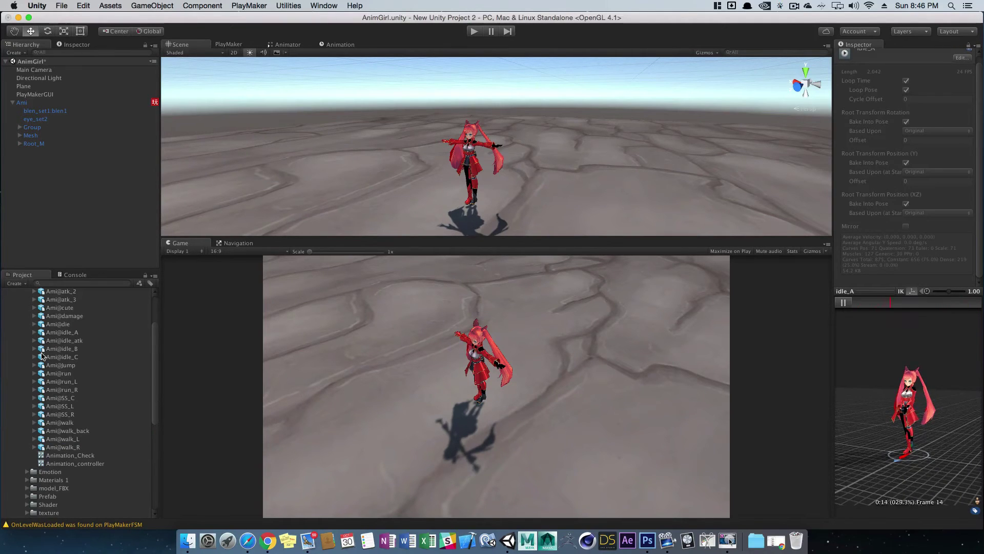
- Play the idle_B clip from Ami@idle_B and view the idle animation from another angle
{"action": "left_click", "coordinate": [34, 349]}
{"action": "left_click", "coordinate": [66, 456]}
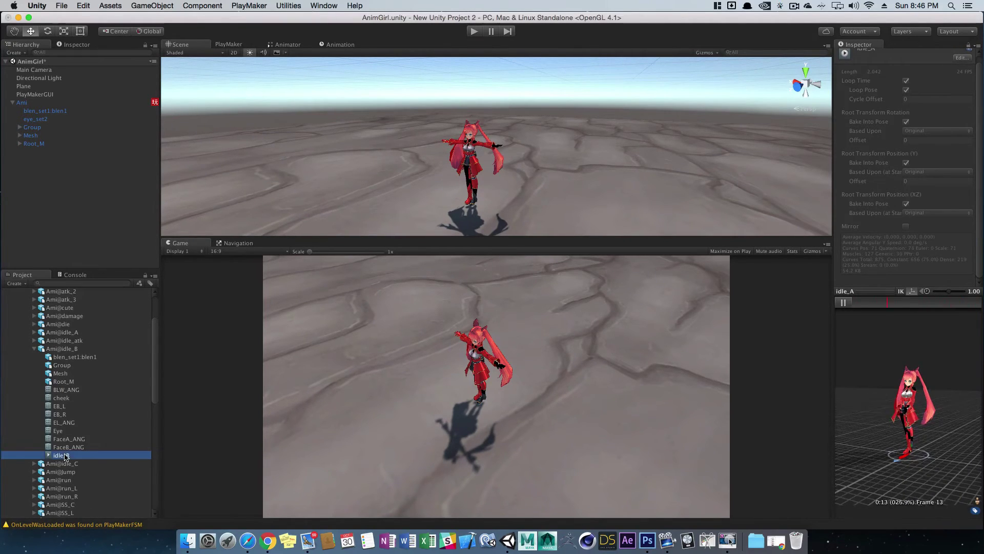
{"action": "left_click", "coordinate": [843, 303]}
{"action": "left_click_drag", "start_coordinate": [851, 349], "coordinate": [870, 349]}
{"action": "left_click_drag", "start_coordinate": [929, 384], "coordinate": [906, 363]}
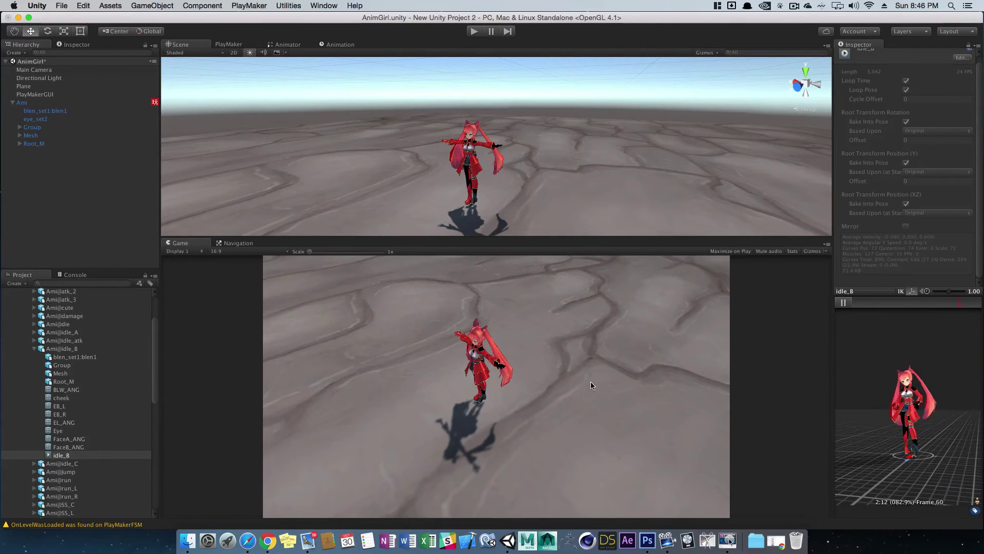
- Play the idle_C clip from Ami@idle_C, examine it up close and from the side, stop it and collapse the file
{"action": "left_click", "coordinate": [34, 464]}
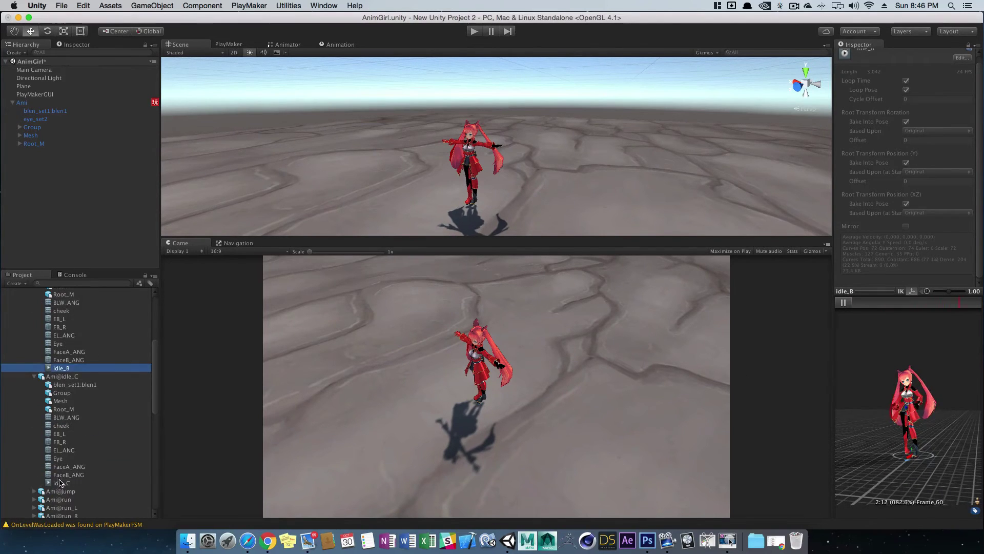
{"action": "left_click", "coordinate": [61, 483]}
{"action": "left_click", "coordinate": [841, 304]}
{"action": "mouse_move", "coordinate": [929, 364]}
{"action": "left_mouse_down"}
{"action": "mouse_move", "coordinate": [861, 342]}
{"action": "mouse_move", "coordinate": [898, 363]}
{"action": "mouse_move", "coordinate": [925, 361]}
{"action": "left_mouse_up"}
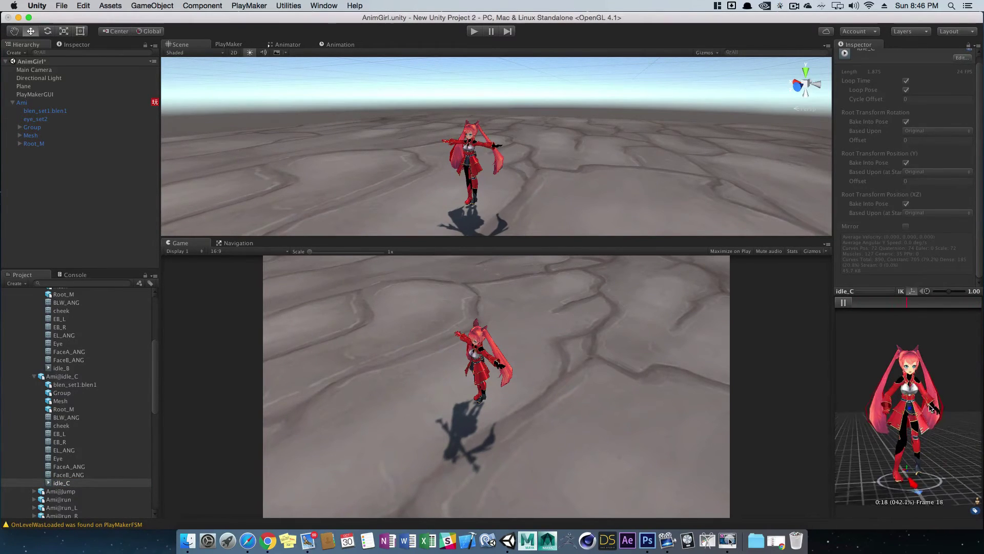
{"action": "scroll", "coordinate": [930, 408], "scroll_direction": "up", "scroll_amount": 5}
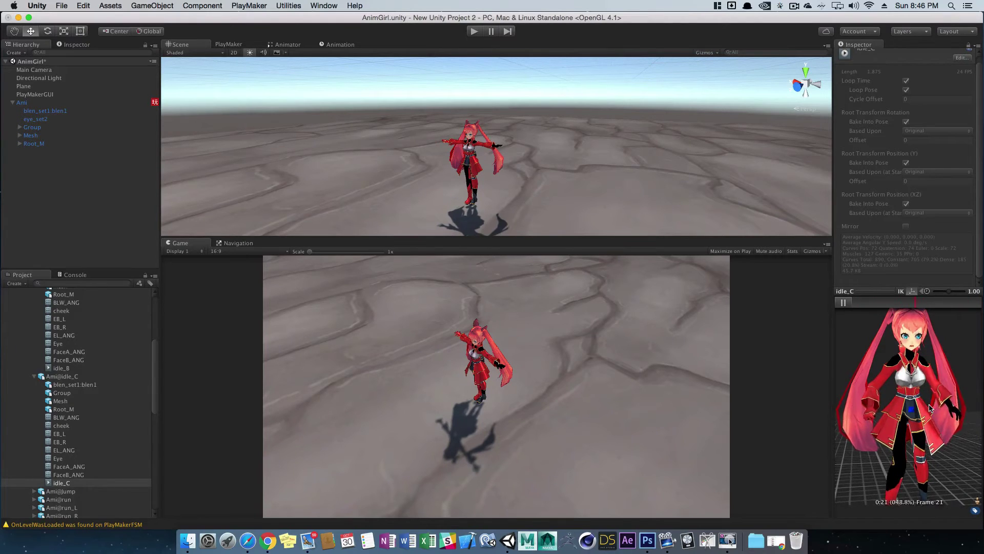
{"action": "scroll", "coordinate": [930, 407], "scroll_direction": "down", "scroll_amount": 5}
{"action": "left_click_drag", "start_coordinate": [930, 408], "coordinate": [885, 397]}
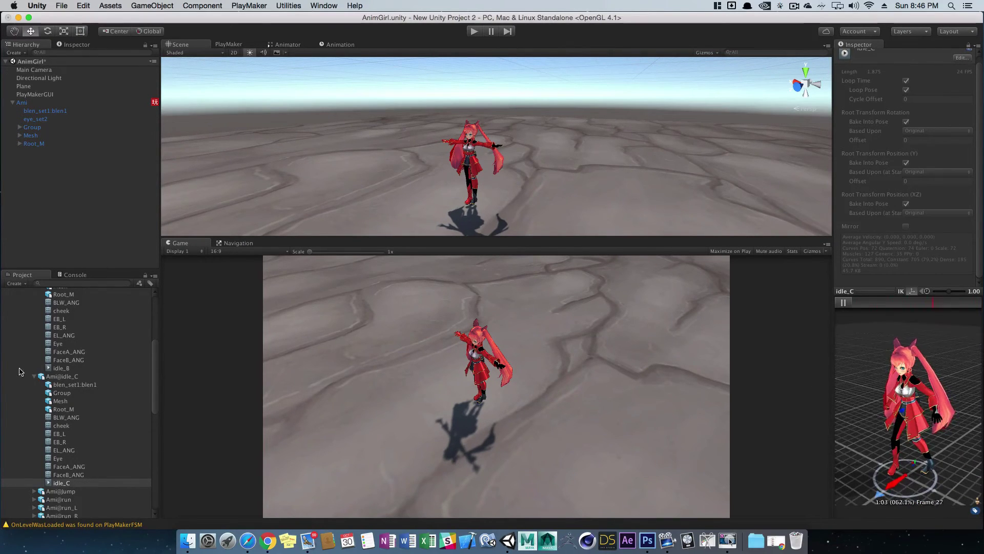
{"action": "left_click", "coordinate": [843, 302]}
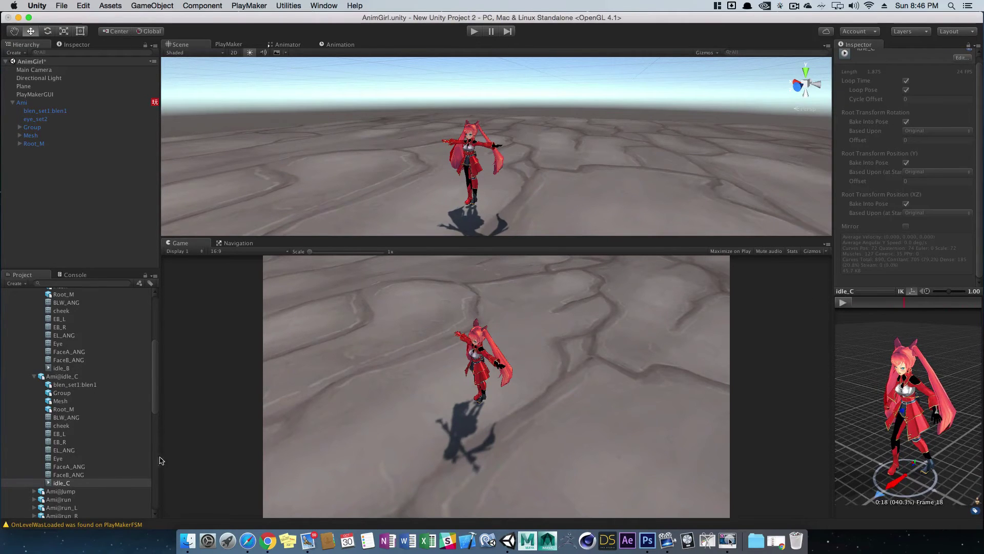
{"action": "left_click", "coordinate": [35, 376]}
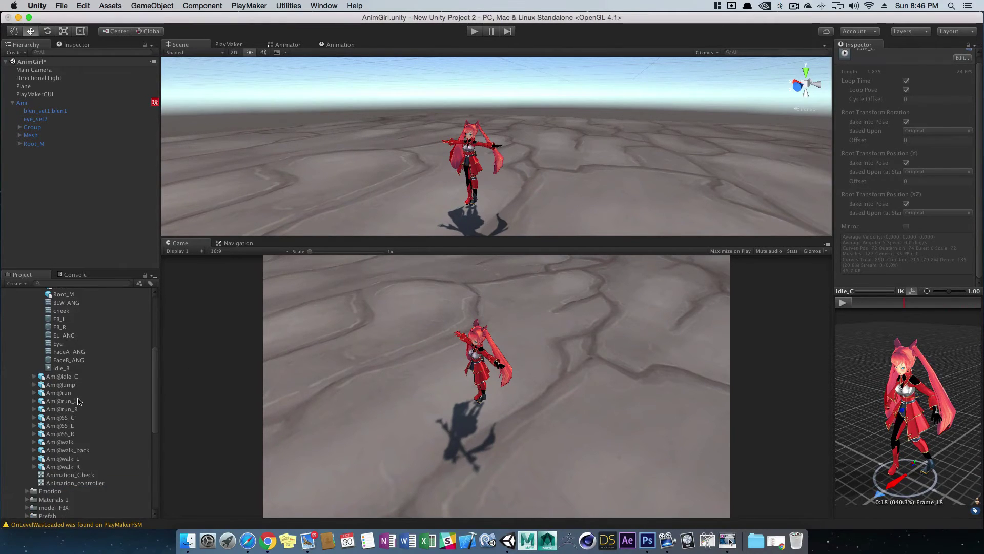
- Play idle_B again in a closer view of the character and stop the playback
{"action": "scroll", "coordinate": [79, 401], "scroll_direction": "up", "scroll_amount": 2}
{"action": "left_click", "coordinate": [61, 407]}
{"action": "left_click_drag", "start_coordinate": [845, 379], "coordinate": [892, 395]}
{"action": "right_click_drag", "start_coordinate": [892, 395], "coordinate": [865, 384], "text": "alt"}
{"action": "left_click", "coordinate": [845, 304]}
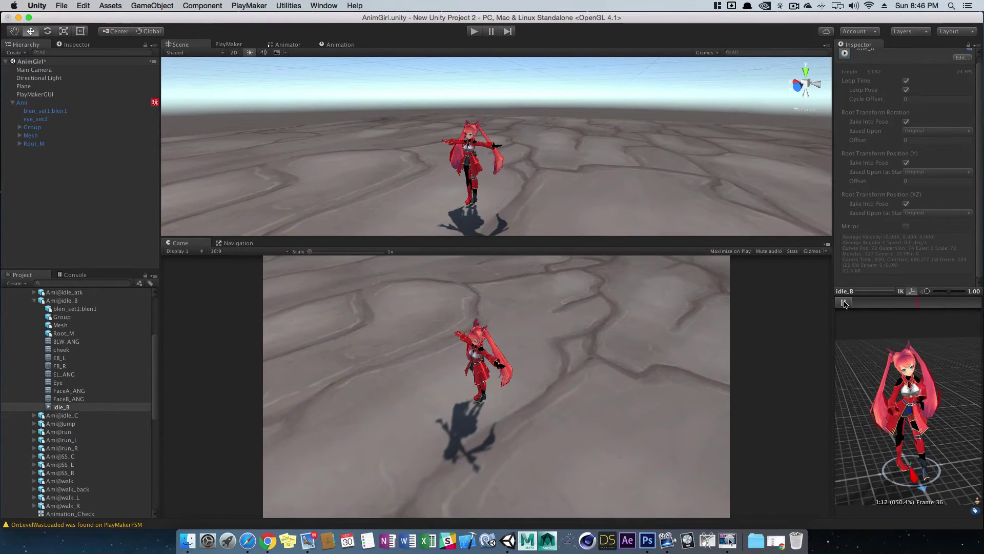
{"action": "left_click", "coordinate": [845, 304]}
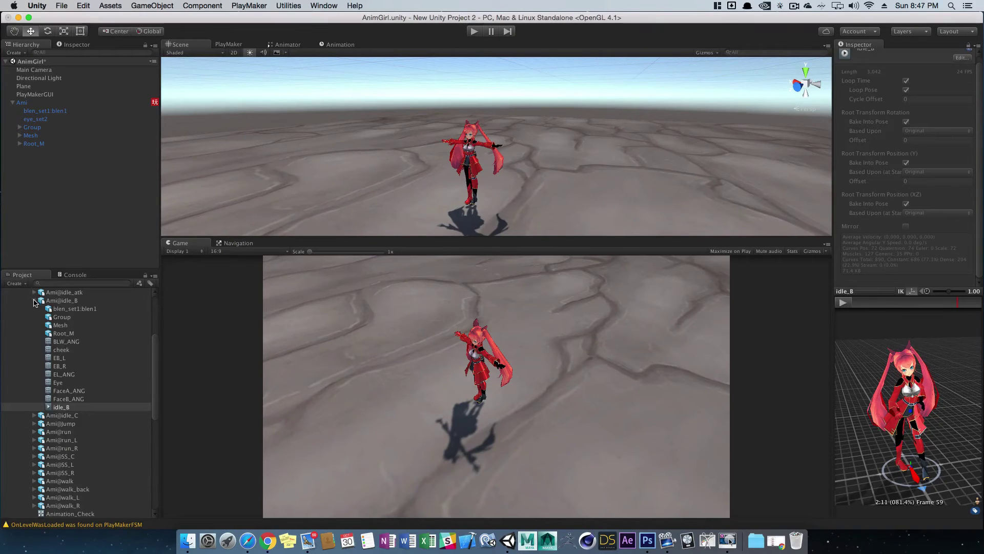
- Add the idle_B clip to the AnimeGirlController's Base Layer as the default state and inspect its entry transition and state settings
{"action": "left_click", "coordinate": [272, 44]}
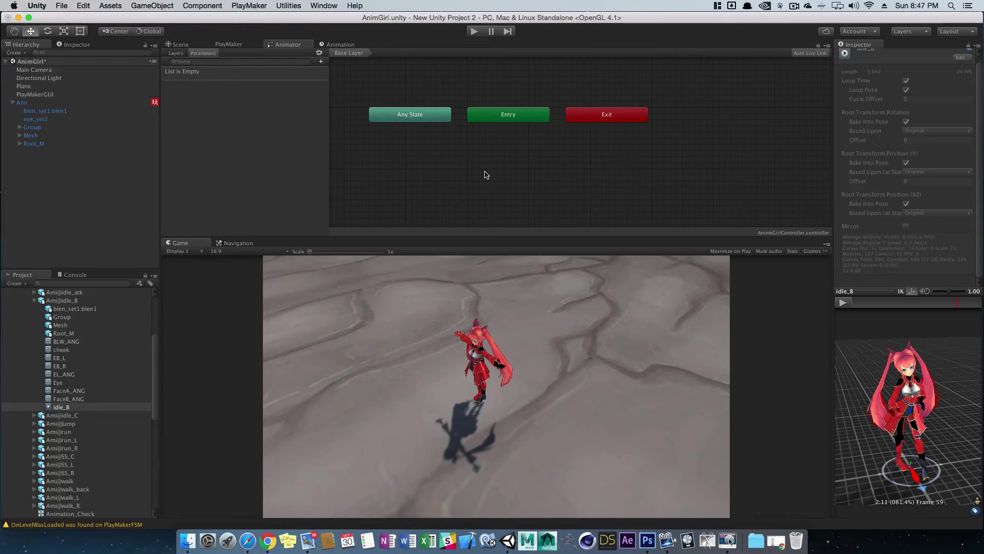
{"action": "left_click", "coordinate": [793, 6]}
{"action": "left_click", "coordinate": [794, 6]}
{"action": "left_click_drag", "start_coordinate": [74, 409], "coordinate": [516, 165]}
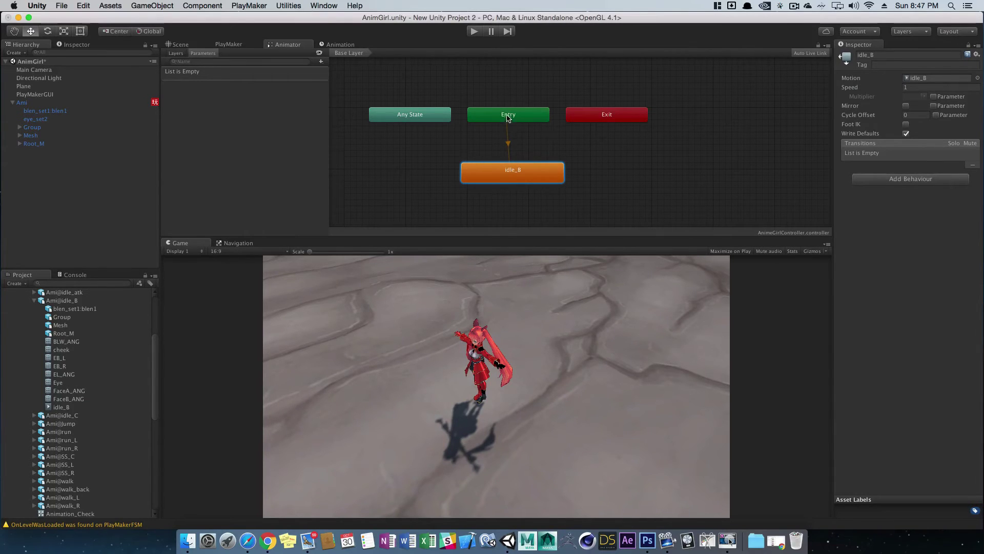
{"action": "left_click", "coordinate": [509, 144]}
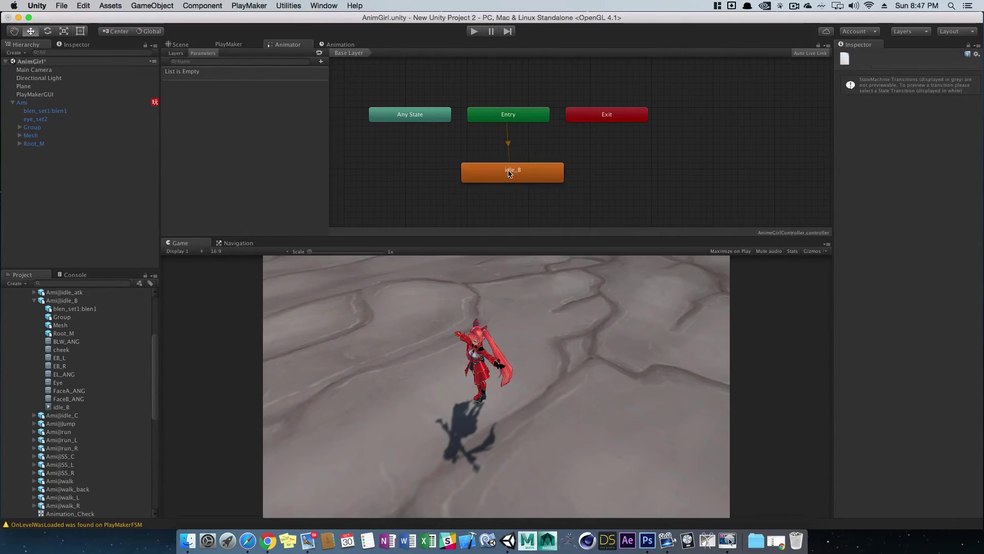
{"action": "left_click", "coordinate": [511, 173]}
- Run the scene to check whether Ami plays idle_B, look through the Scene, PlayMaker and Animator views, and stop it
{"action": "left_click", "coordinate": [474, 31]}
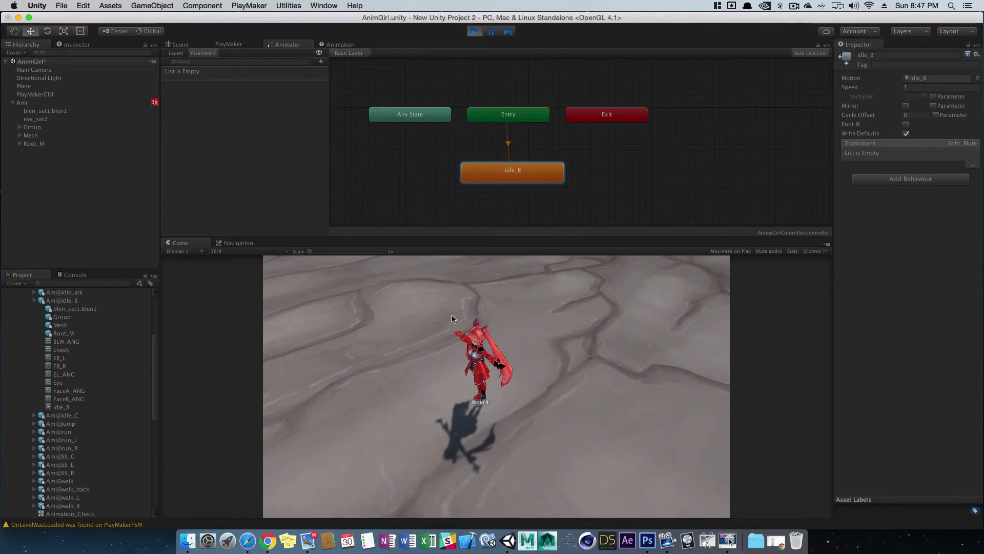
{"action": "left_click", "coordinate": [239, 47]}
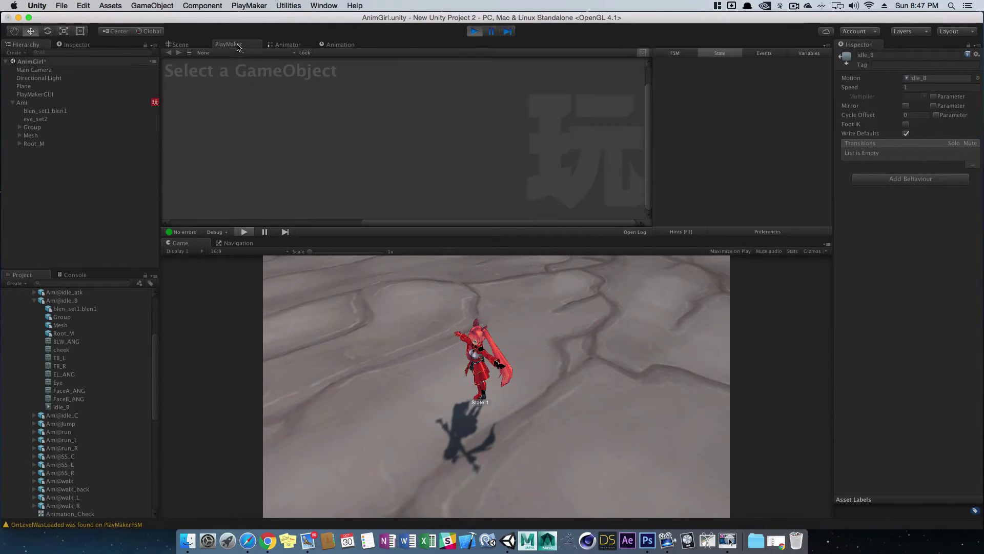
{"action": "left_click", "coordinate": [193, 46]}
{"action": "left_click", "coordinate": [237, 49]}
{"action": "left_click", "coordinate": [289, 45]}
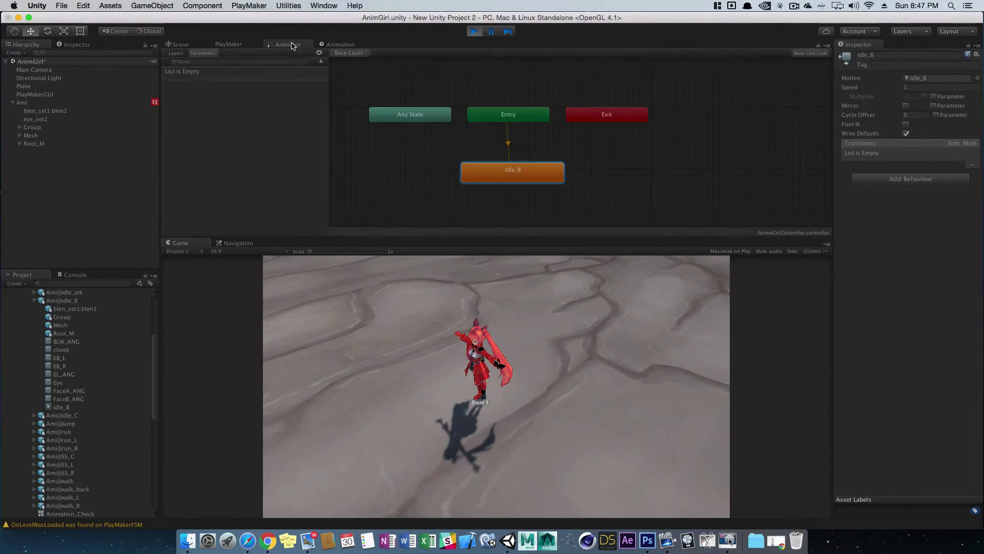
{"action": "left_click", "coordinate": [568, 203]}
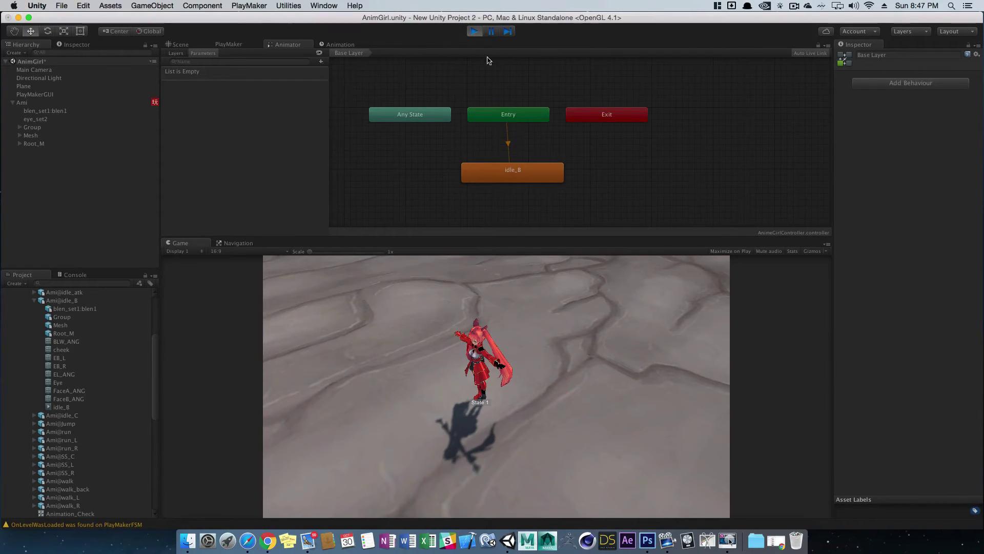
{"action": "left_click", "coordinate": [473, 32]}
{"action": "left_click", "coordinate": [473, 32]}
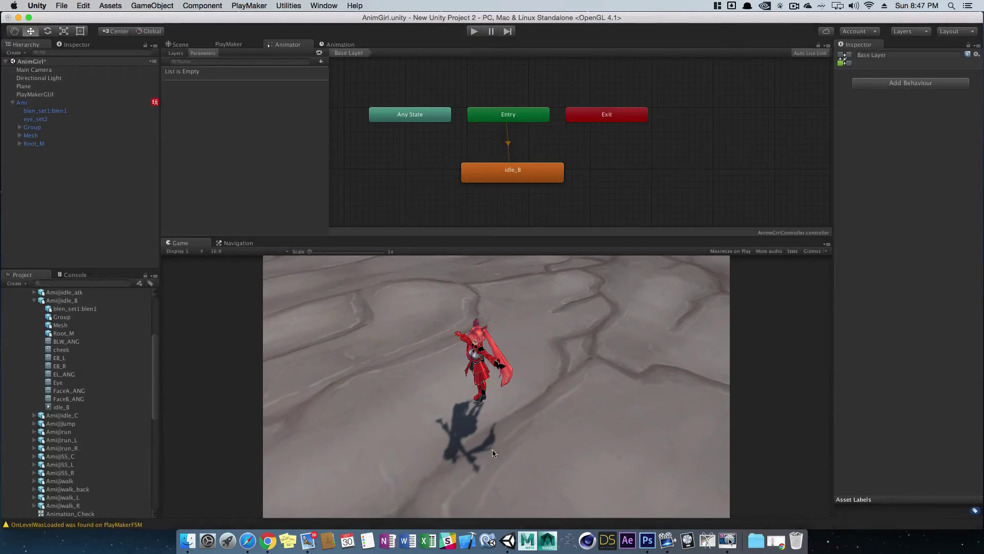
- Collapse the Ami@idle_B file and its parent folders up to AnimeChick in the project assets
{"action": "left_click", "coordinate": [35, 307]}
{"action": "left_click", "coordinate": [34, 301]}
{"action": "scroll", "coordinate": [36, 325], "scroll_direction": "up", "scroll_amount": 4}
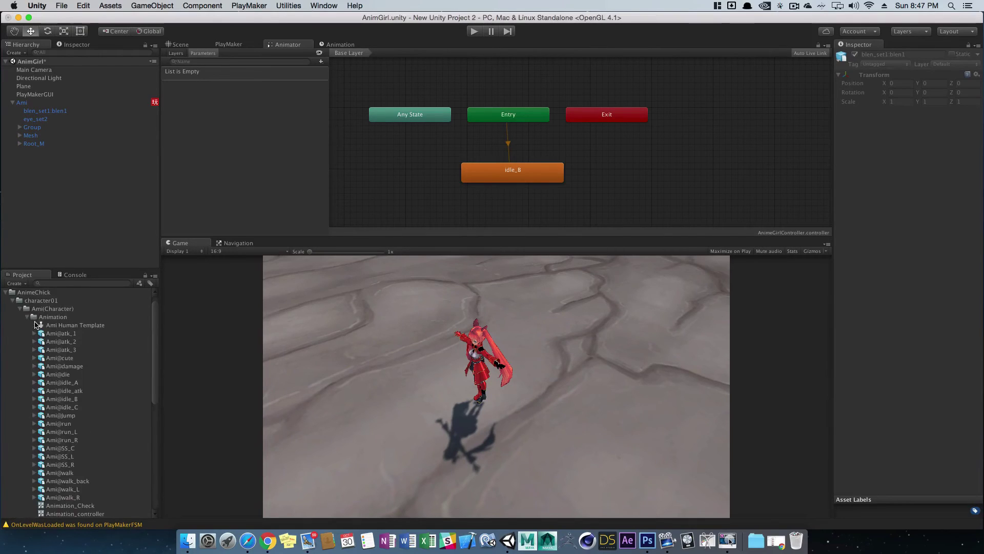
{"action": "left_click", "coordinate": [27, 317]}
{"action": "left_click", "coordinate": [20, 309]}
{"action": "left_click", "coordinate": [13, 300]}
{"action": "left_click", "coordinate": [7, 303]}
- Assign AnimeGirlController as the controller of Ami's Animator component
{"action": "left_click", "coordinate": [51, 103]}
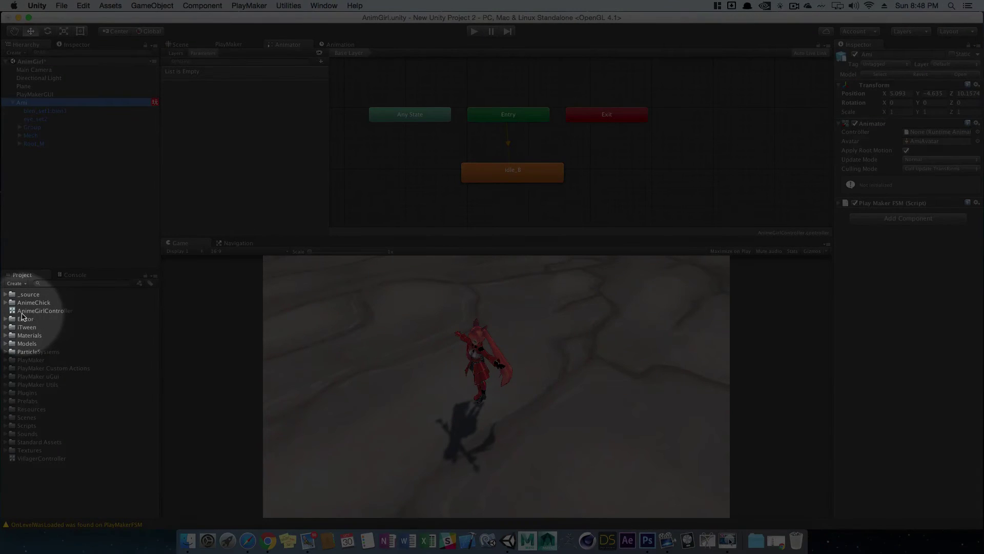
{"action": "left_click", "coordinate": [47, 310]}
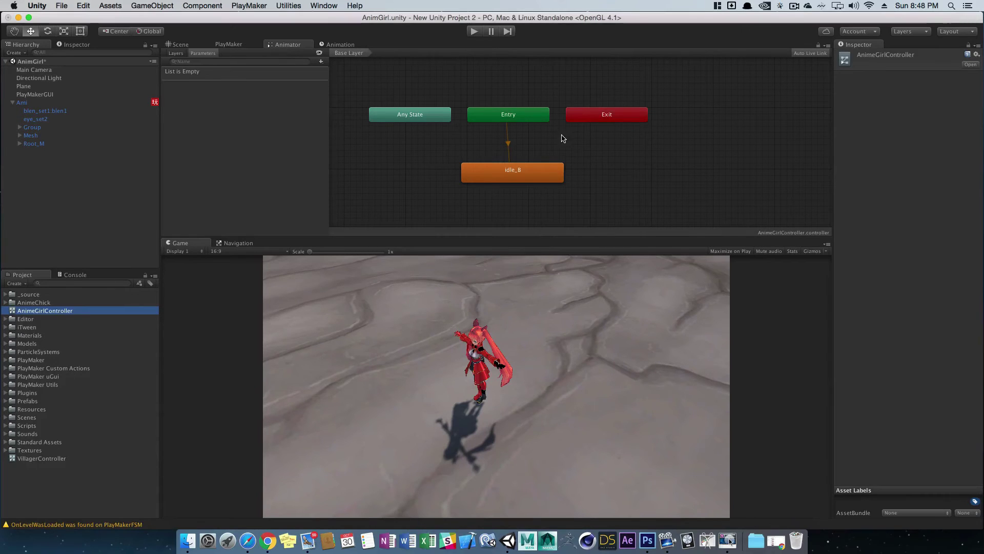
{"action": "left_click", "coordinate": [26, 102]}
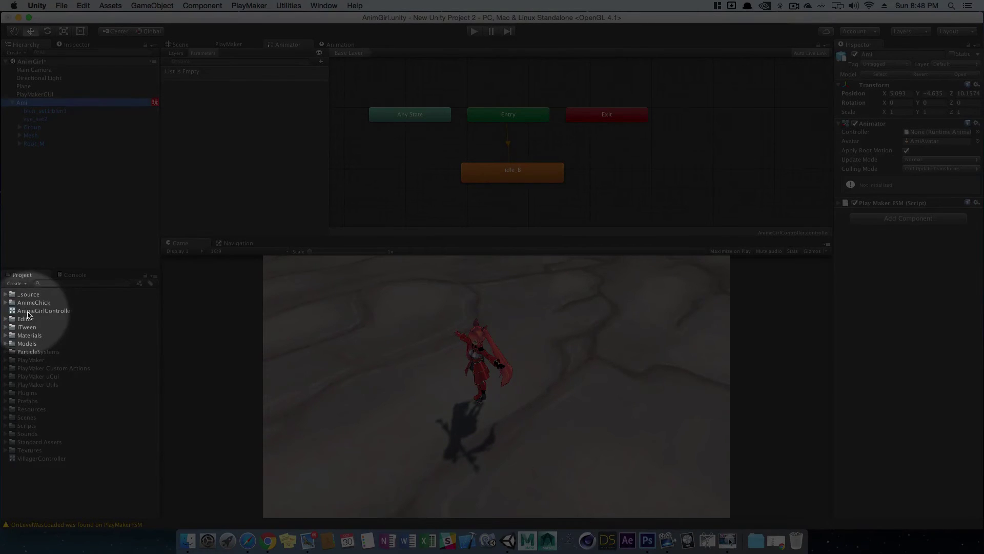
{"action": "mouse_move", "coordinate": [28, 316]}
{"action": "left_mouse_down"}
{"action": "mouse_move", "coordinate": [251, 269]}
{"action": "mouse_move", "coordinate": [648, 156]}
{"action": "mouse_move", "coordinate": [892, 123]}
{"action": "mouse_move", "coordinate": [922, 135]}
{"action": "left_mouse_up"}
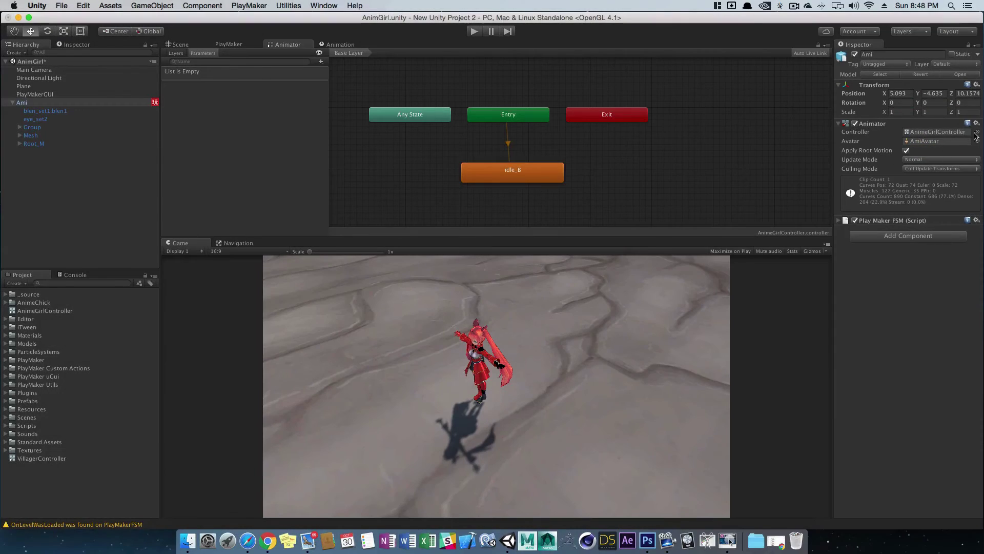
{"action": "left_click", "coordinate": [976, 133]}
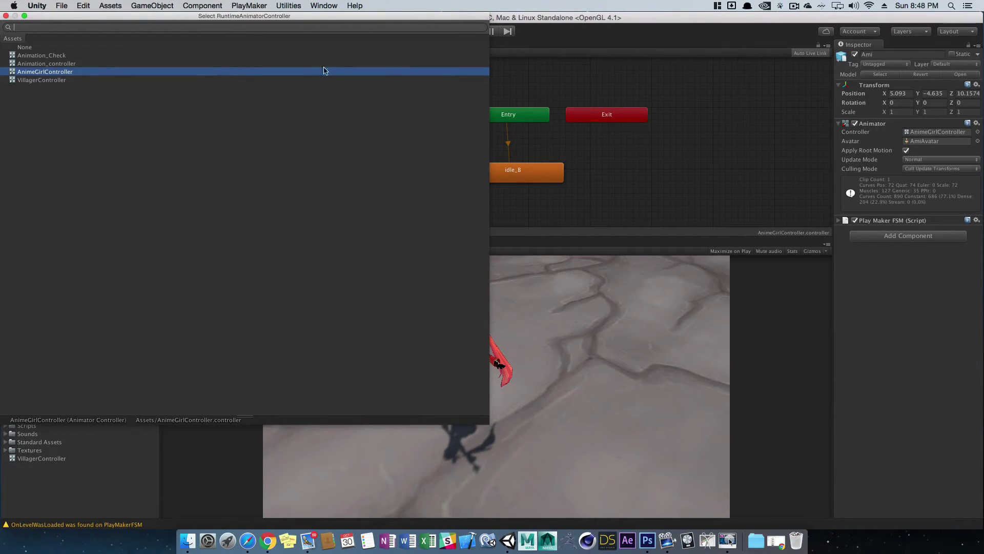
{"action": "left_click", "coordinate": [58, 79]}
{"action": "left_click", "coordinate": [55, 73]}
{"action": "double_click", "coordinate": [69, 74]}
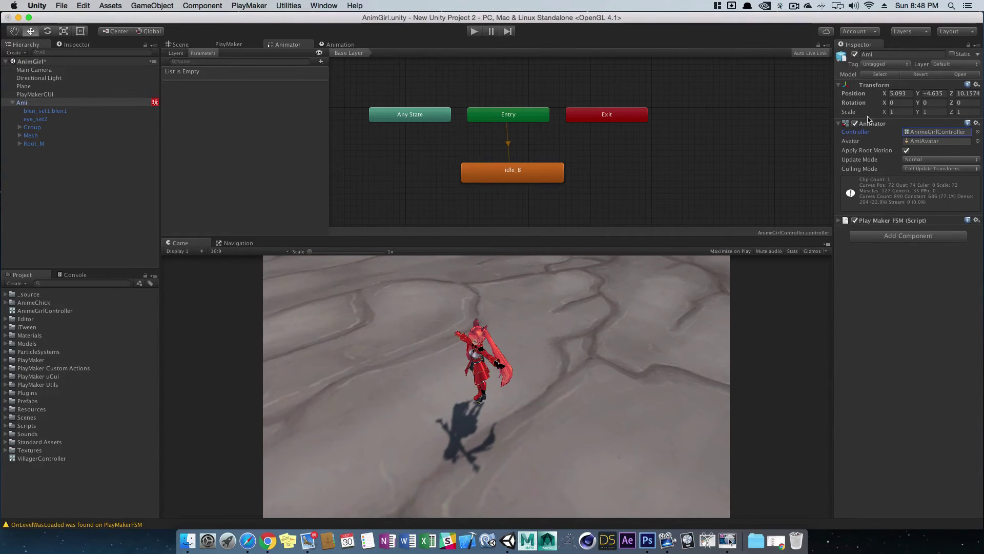
- Run the scene, examine Ami's idle animation up close in the Scene view, and stop the playback
{"action": "left_click", "coordinate": [473, 31]}
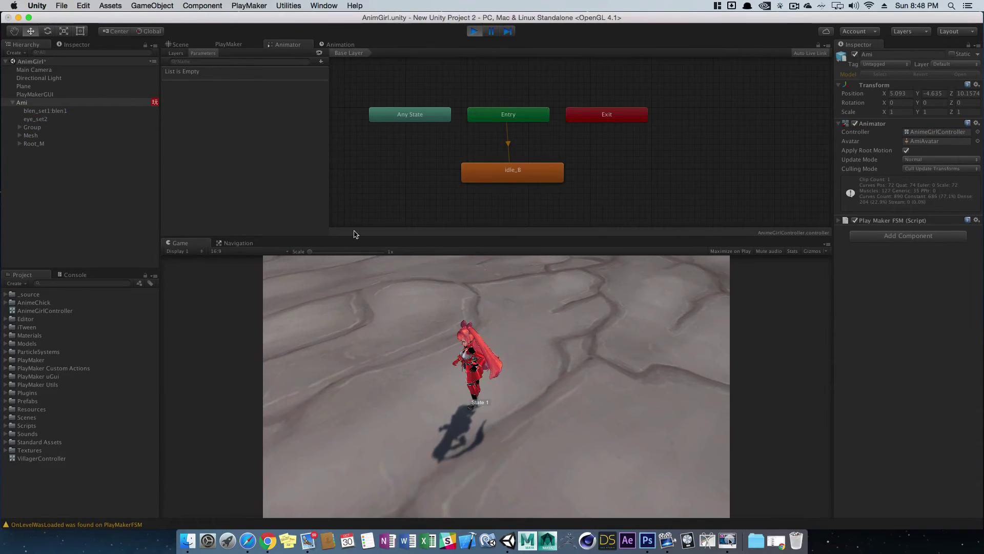
{"action": "left_click", "coordinate": [190, 45]}
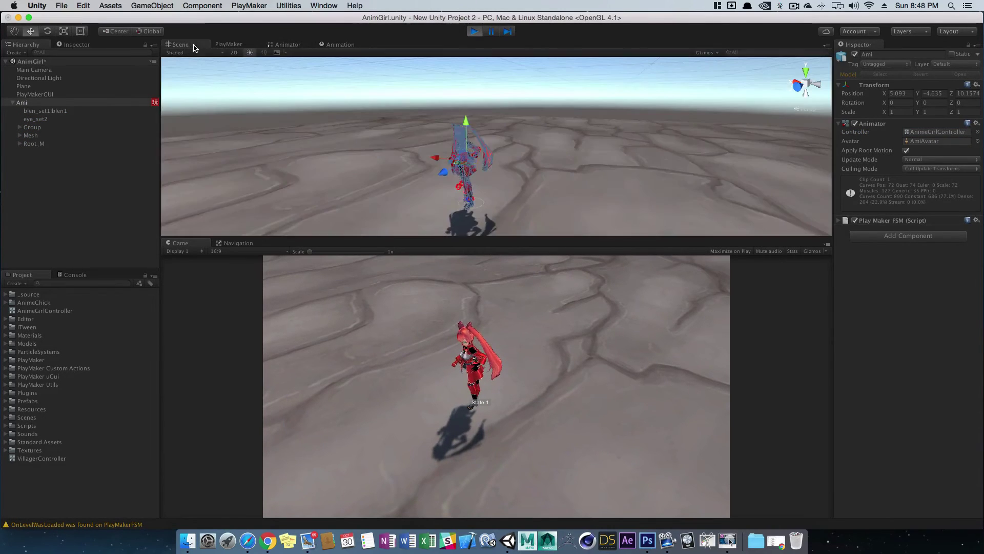
{"action": "left_click", "coordinate": [396, 154]}
{"action": "scroll", "coordinate": [396, 154], "scroll_direction": "up", "scroll_amount": 5}
{"action": "left_click_drag", "start_coordinate": [405, 154], "coordinate": [477, 138], "text": "alt"}
{"action": "right_click_drag", "start_coordinate": [477, 138], "coordinate": [536, 173], "text": "alt"}
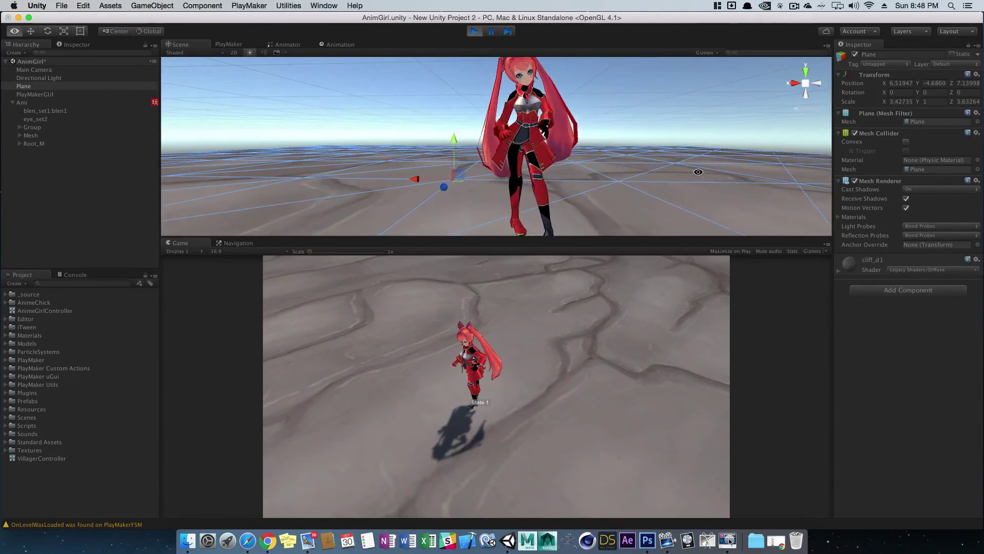
{"action": "left_click_drag", "start_coordinate": [536, 173], "coordinate": [533, 143], "text": "alt"}
{"action": "left_click", "coordinate": [493, 32]}
{"action": "left_click", "coordinate": [475, 31]}
{"action": "left_click_drag", "start_coordinate": [605, 140], "coordinate": [537, 155], "text": "alt"}
{"action": "left_click_drag", "start_coordinate": [444, 134], "coordinate": [467, 143], "text": "alt"}
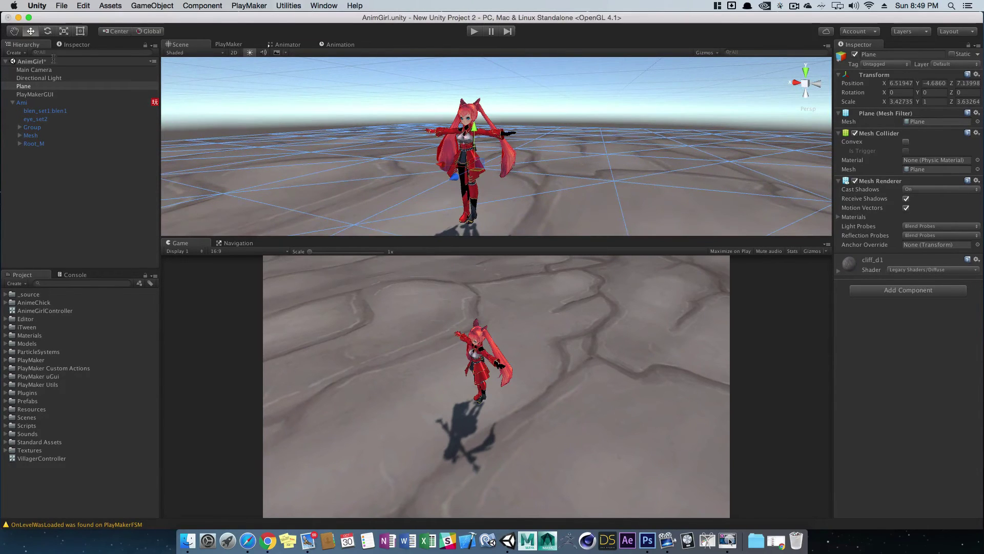
- Select Ami and move the idle_B state slightly closer to Entry in the Animator graph
{"action": "left_click", "coordinate": [66, 112]}
{"action": "left_click", "coordinate": [28, 103]}
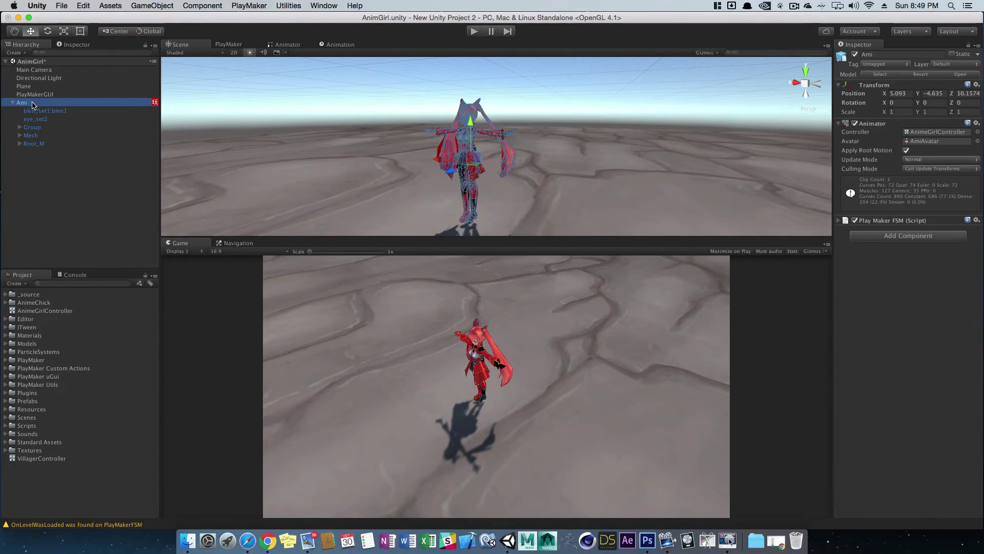
{"action": "left_click", "coordinate": [277, 44]}
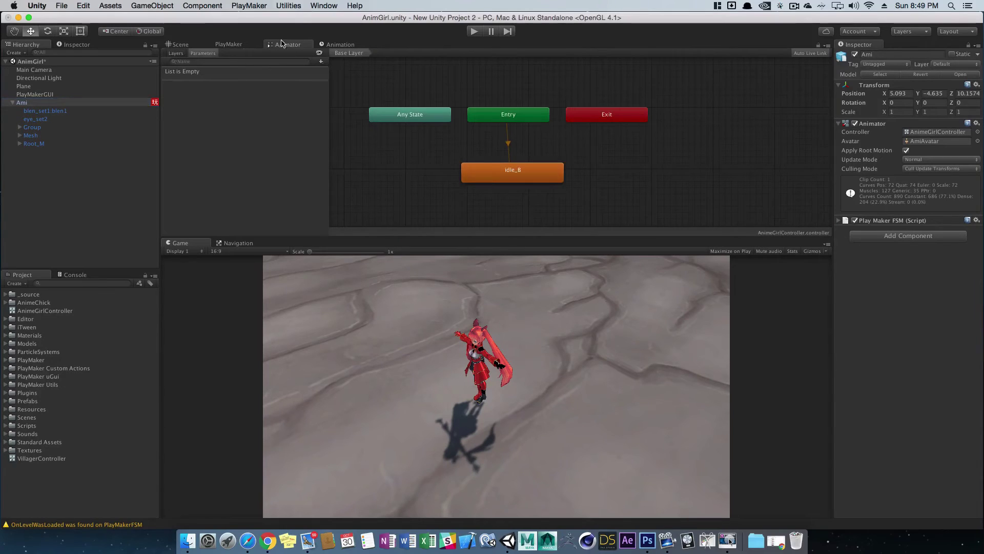
{"action": "left_click", "coordinate": [527, 159]}
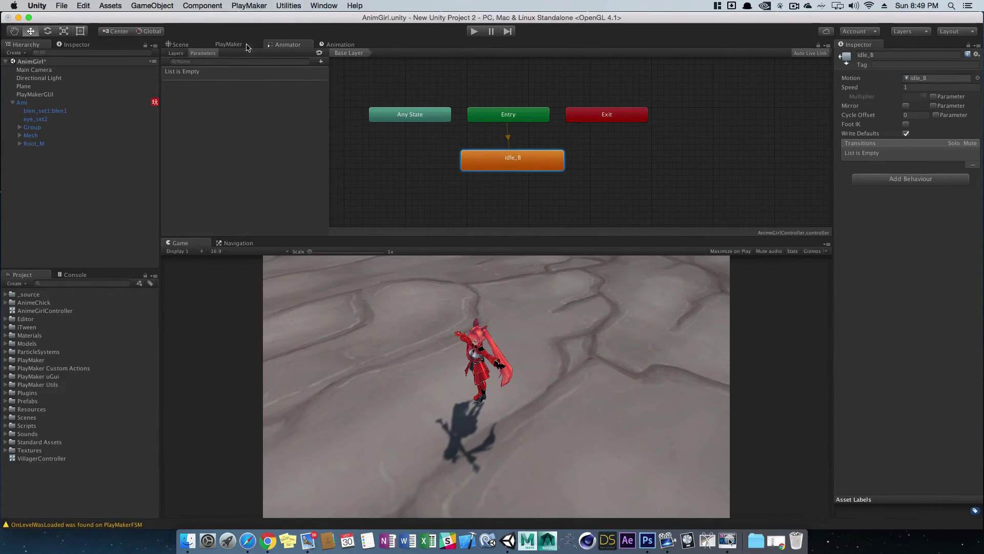
- Add two Get Axis actions to State 1 of Ami's PlayMaker FSM
{"action": "left_click", "coordinate": [229, 45]}
{"action": "left_click", "coordinate": [22, 102]}
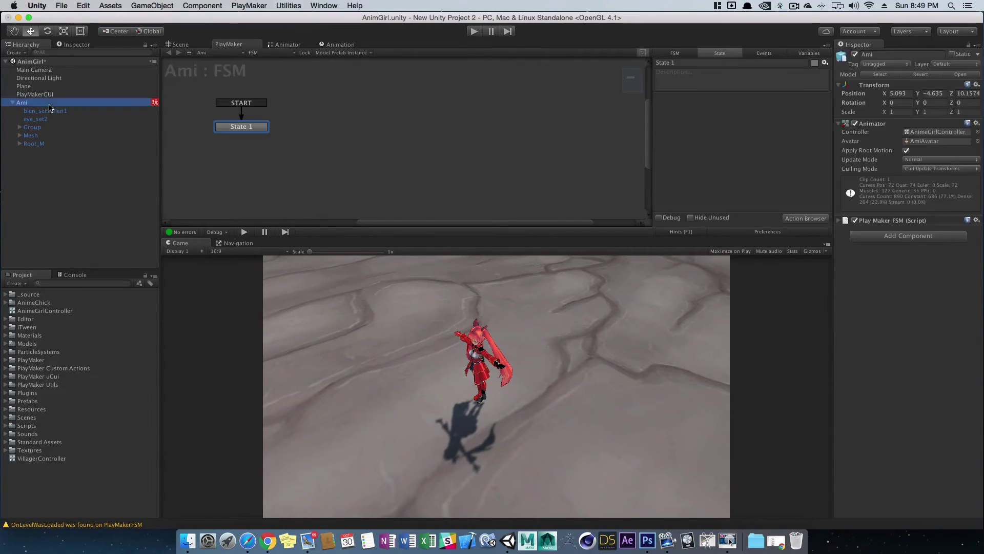
{"action": "left_click", "coordinate": [251, 128]}
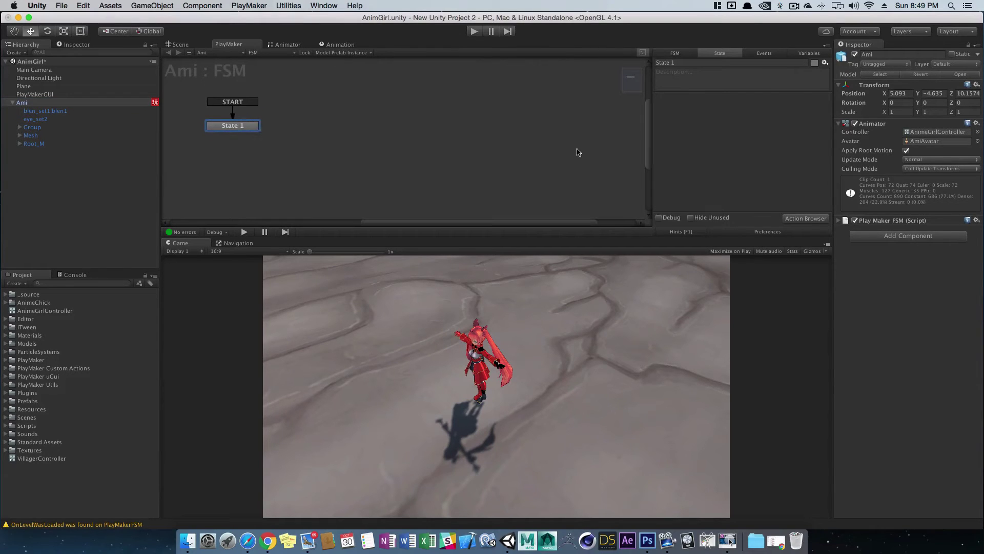
{"action": "left_click", "coordinate": [805, 218]}
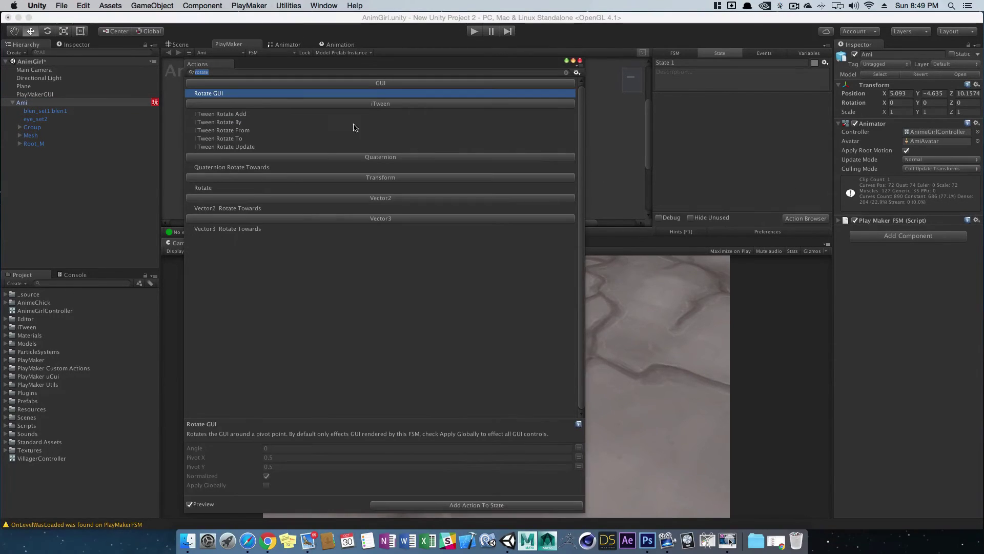
{"action": "type", "text": "getax"}
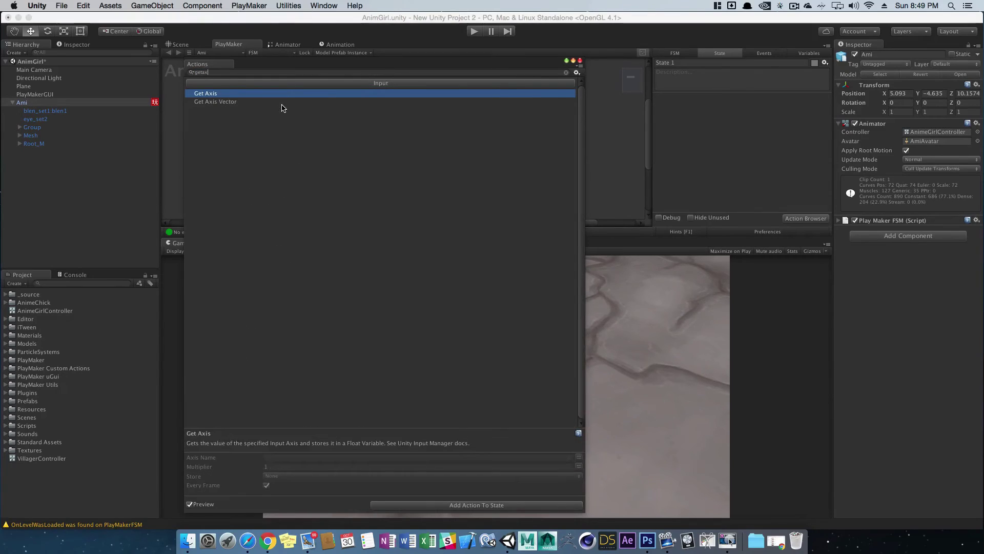
{"action": "key", "text": "Return"}
{"action": "key", "text": "Return"}
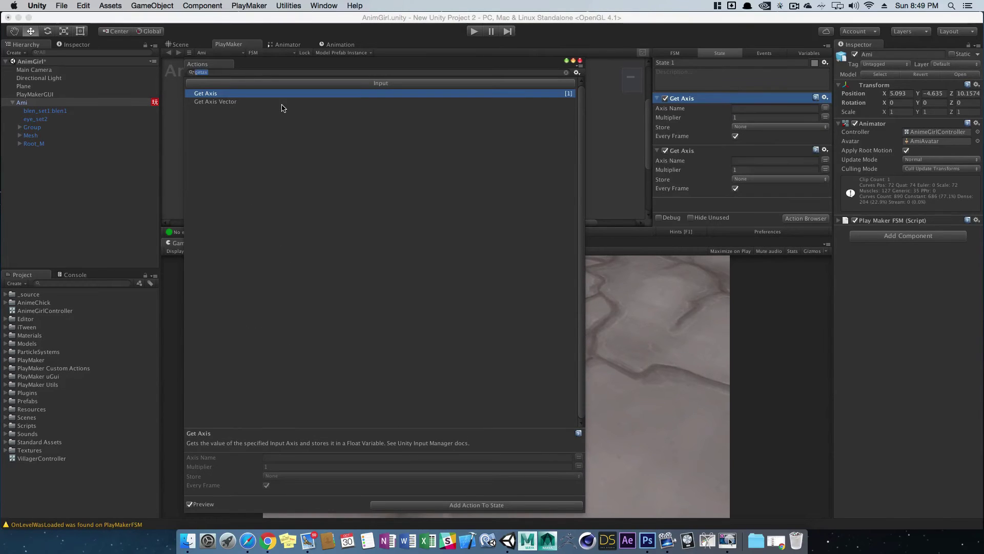
{"action": "left_click", "coordinate": [580, 60]}
{"action": "left_click", "coordinate": [735, 108]}
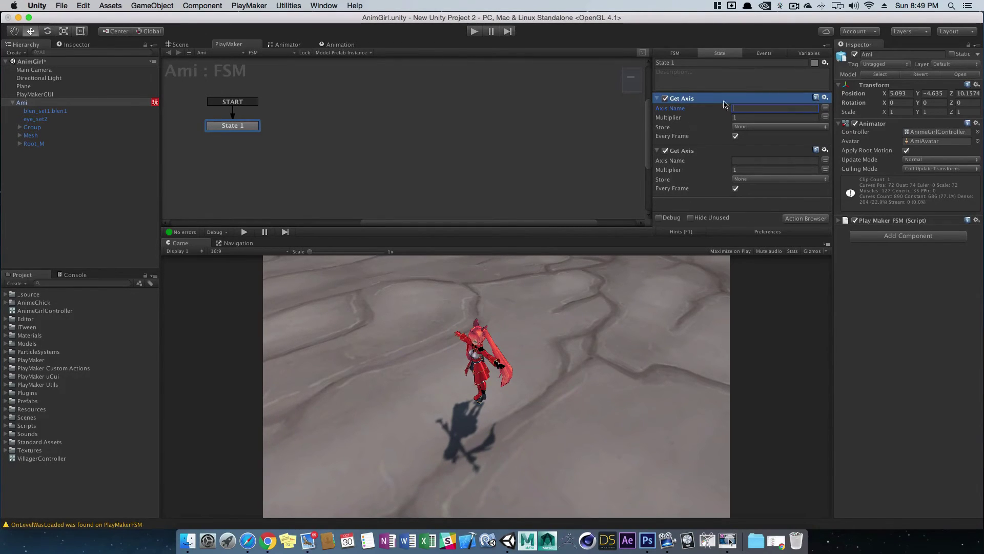
- Create a float variable named vertAxis in Ami's FSM
{"action": "left_click", "coordinate": [800, 53]}
{"action": "left_click", "coordinate": [720, 193]}
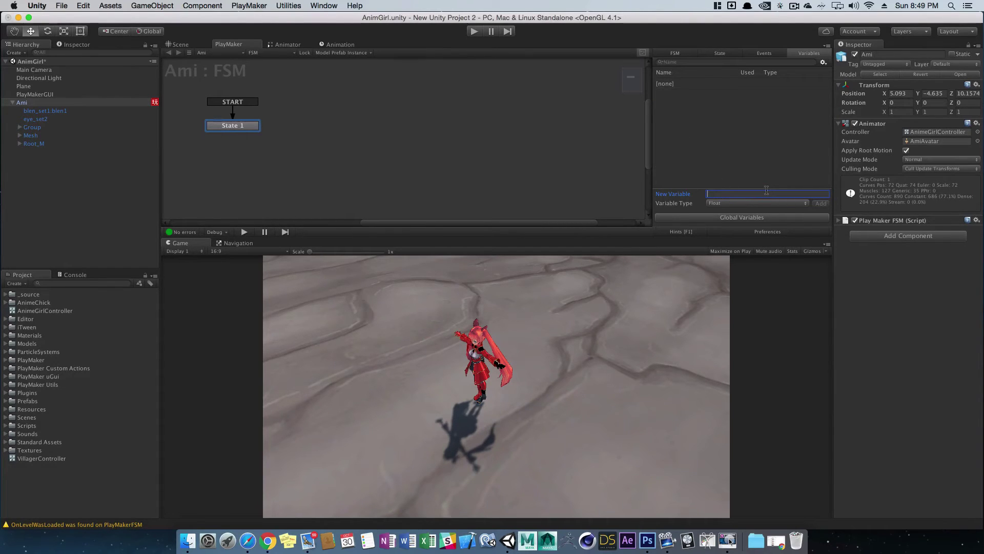
{"action": "type", "text": "inovertAxis"}
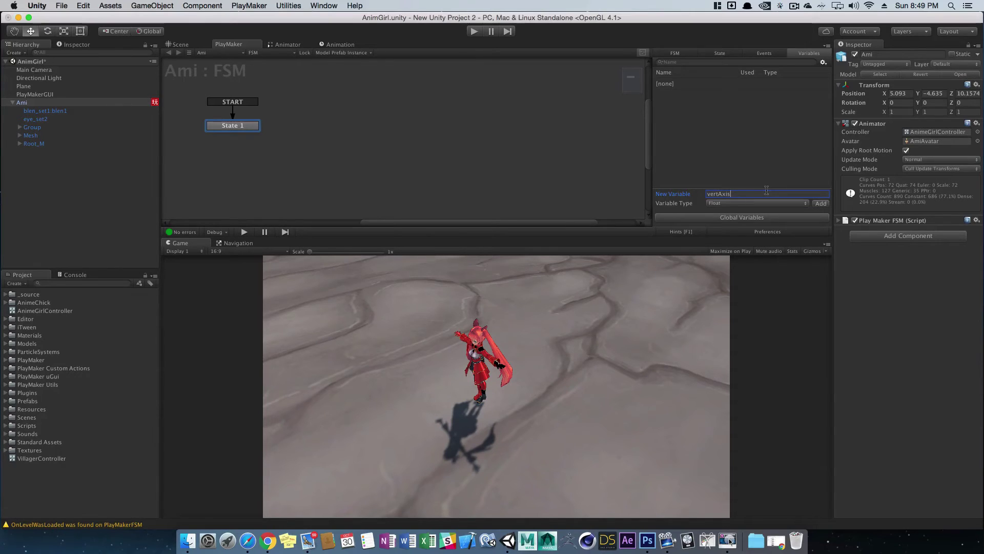
{"action": "key", "text": "Return"}
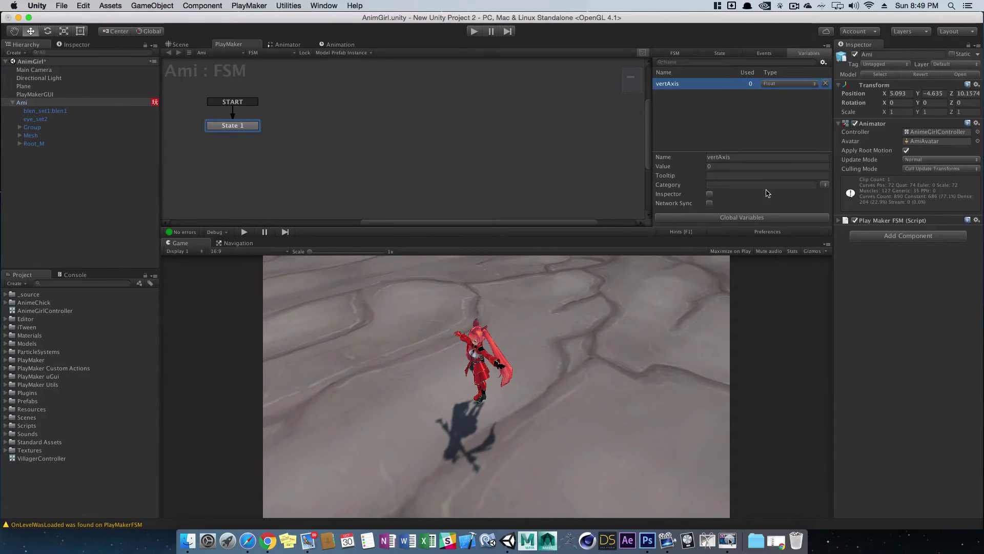
- Start creating a second float variable in Ami's FSM
{"action": "left_click", "coordinate": [751, 128]}
{"action": "left_click", "coordinate": [720, 193]}
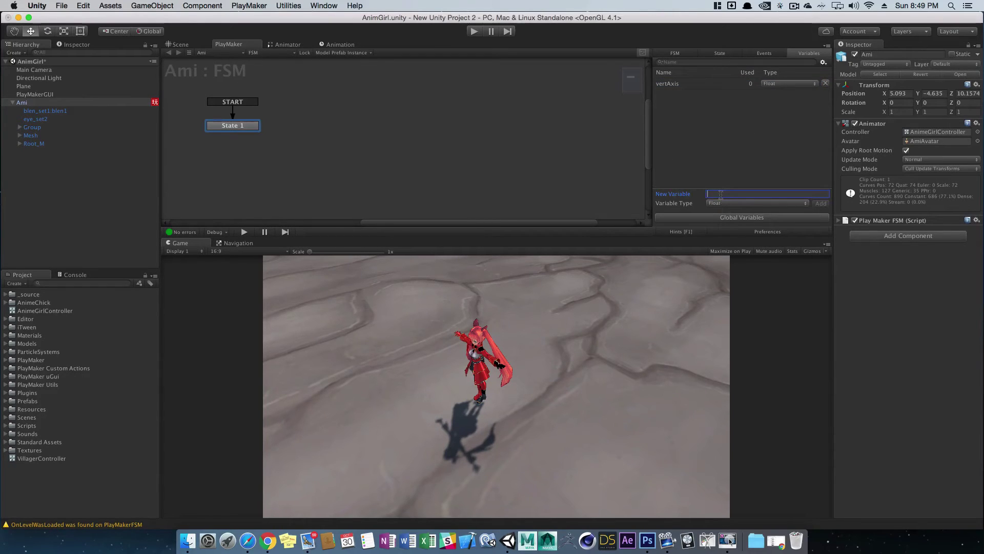
- Add a Float variable named horiAxis to the Ami FSM
{"action": "type", "text": "horiAxis"}
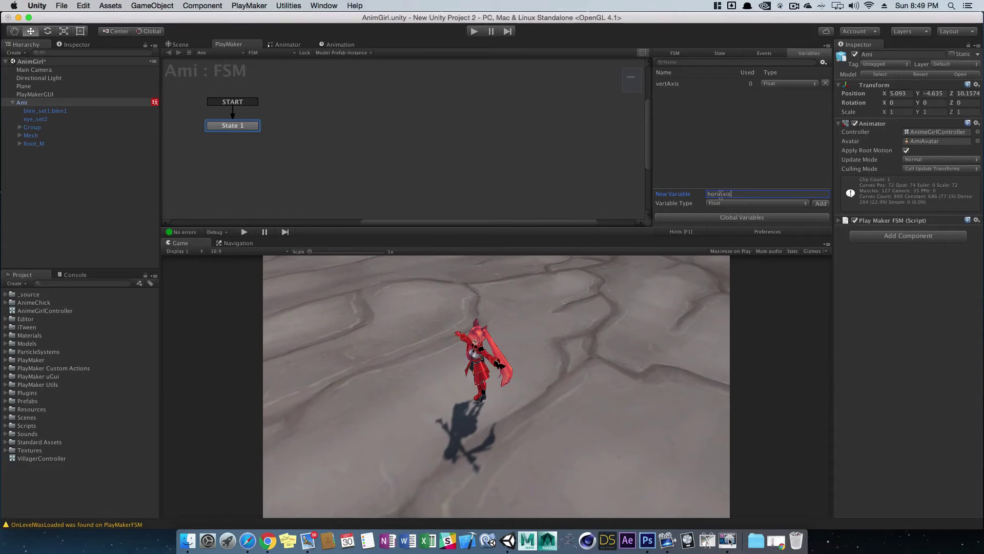
{"action": "key", "text": "Return"}
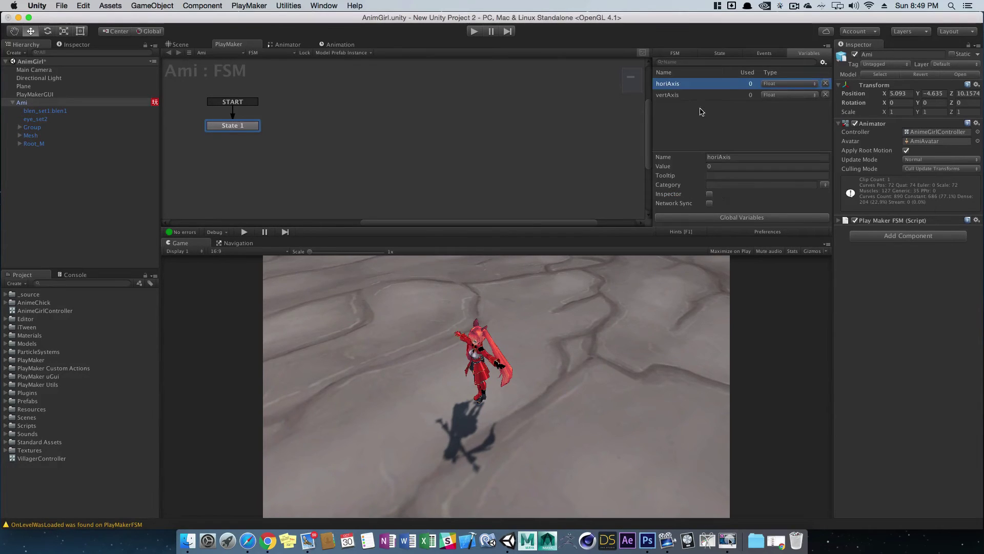
{"action": "left_click", "coordinate": [688, 120]}
{"action": "left_click", "coordinate": [671, 94]}
{"action": "left_click", "coordinate": [671, 86]}
{"action": "left_click", "coordinate": [679, 95]}
{"action": "left_click", "coordinate": [681, 119]}
{"action": "left_click", "coordinate": [682, 96]}
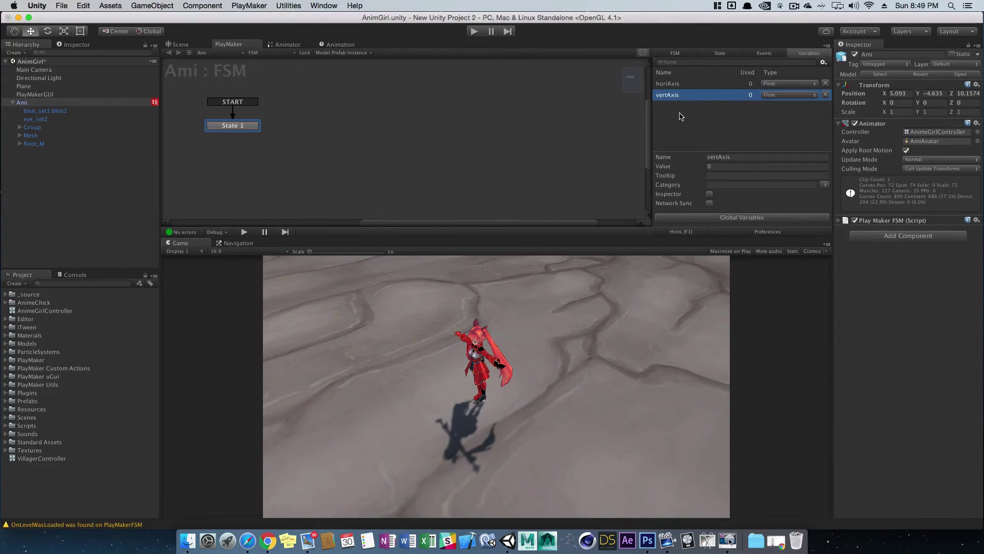
{"action": "left_click", "coordinate": [682, 84]}
{"action": "left_click", "coordinate": [698, 125]}
{"action": "left_click", "coordinate": [687, 97]}
{"action": "left_click", "coordinate": [683, 85]}
{"action": "left_click", "coordinate": [677, 97]}
{"action": "left_click", "coordinate": [682, 86]}
{"action": "left_click", "coordinate": [690, 95]}
{"action": "left_click", "coordinate": [678, 86]}
{"action": "left_click", "coordinate": [687, 133]}
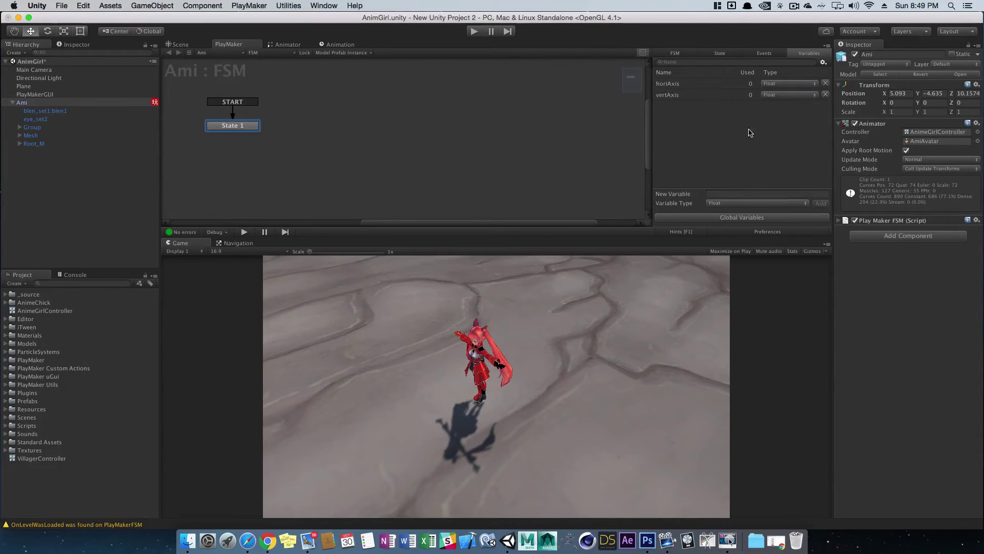
- Set the first Get Axis action in State 1 to read the Vertical axis and store it in vertAxis
{"action": "left_click", "coordinate": [720, 54]}
{"action": "left_click", "coordinate": [740, 109]}
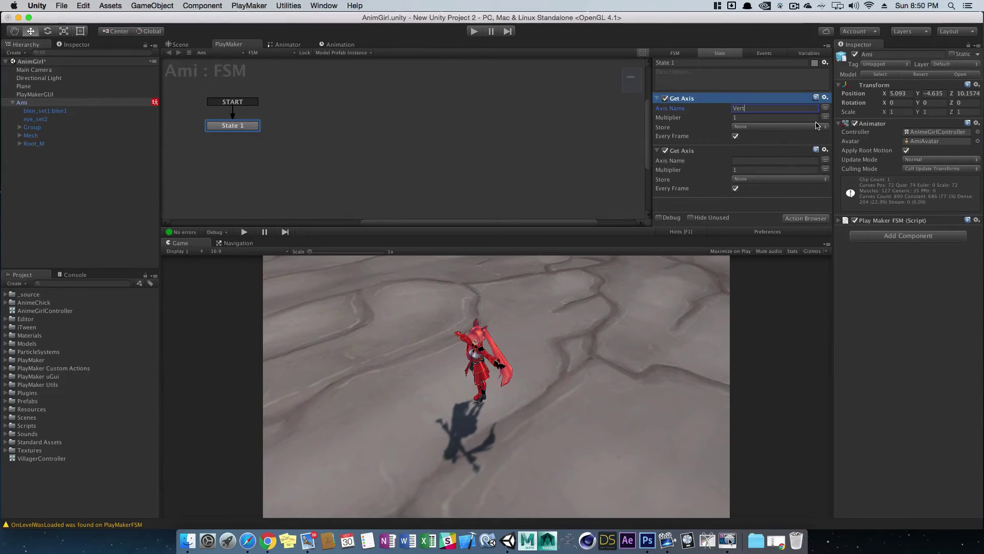
{"action": "left_click", "coordinate": [744, 127]}
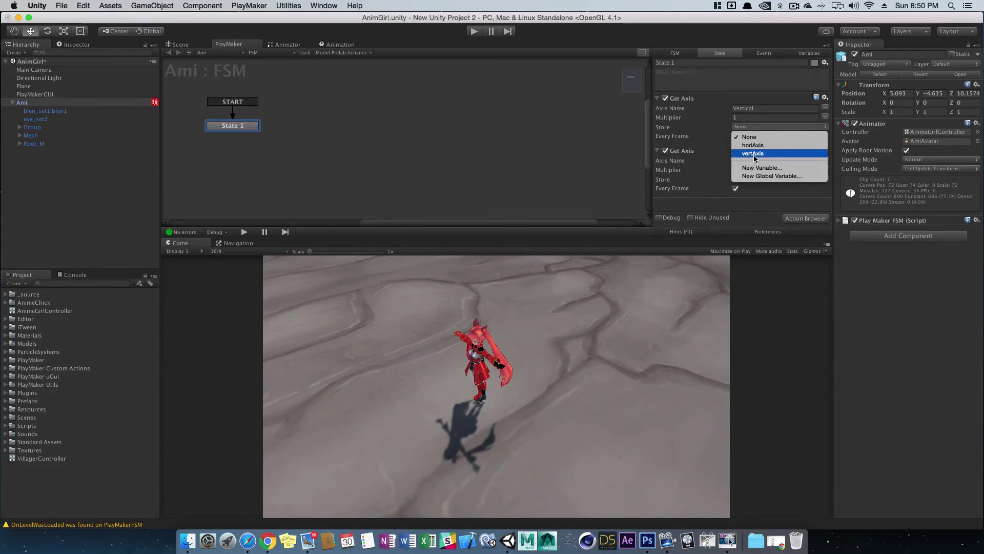
{"action": "left_click", "coordinate": [753, 153]}
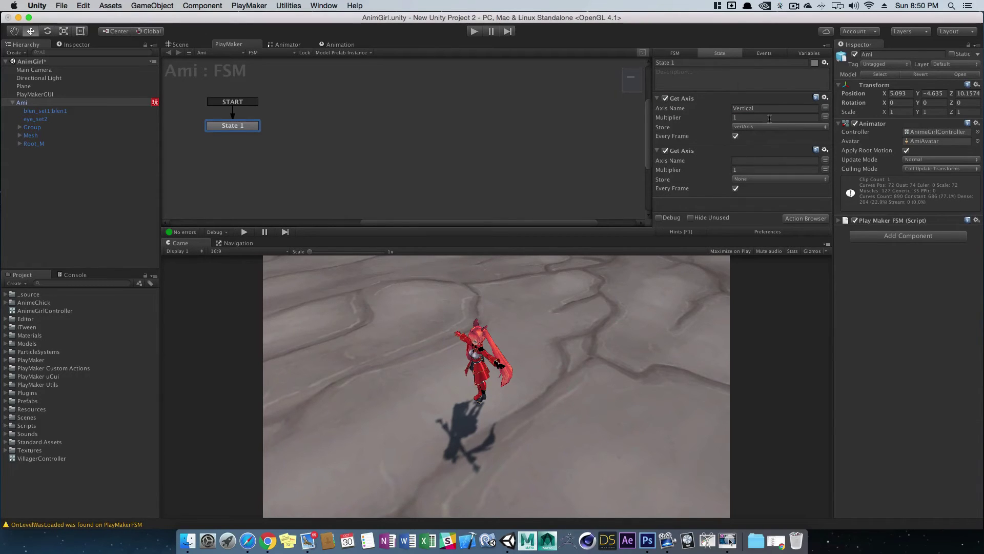
- Set the second Get Axis action to read the Horizontal axis and store it in horiAxis
{"action": "left_click", "coordinate": [797, 160]}
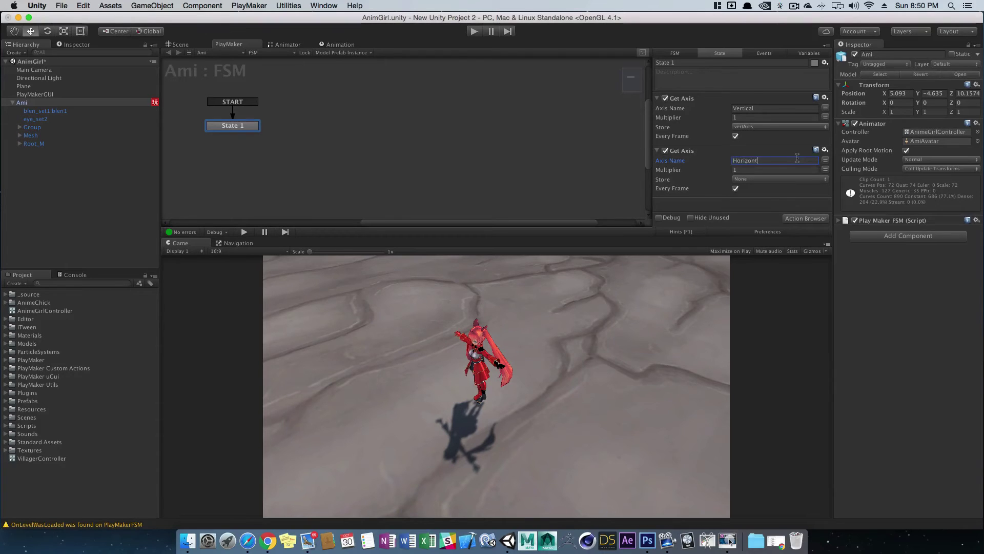
{"action": "left_click", "coordinate": [750, 179]}
{"action": "left_click", "coordinate": [756, 196]}
- Search the action library for "transla" and add the Translate action to State 1
{"action": "left_click", "coordinate": [806, 218]}
{"action": "left_click", "coordinate": [286, 72]}
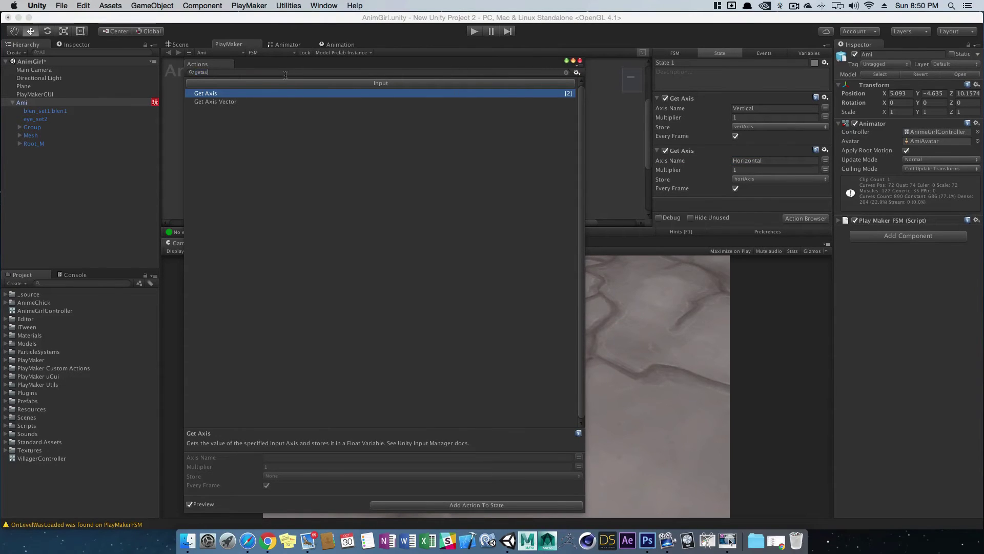
{"action": "left_click_drag", "start_coordinate": [227, 74], "coordinate": [179, 71]}
{"action": "type", "text": "transla"}
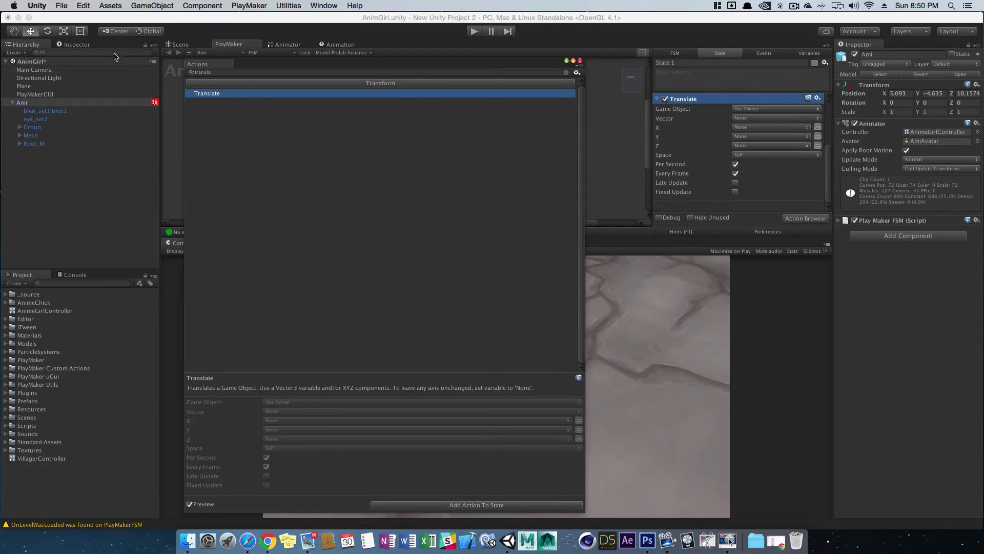
- Search for "rotate", add the Transform category's Rotate action to State 1, and close the action library
{"action": "left_click_drag", "start_coordinate": [217, 74], "coordinate": [153, 68]}
{"action": "type", "text": "rotate"}
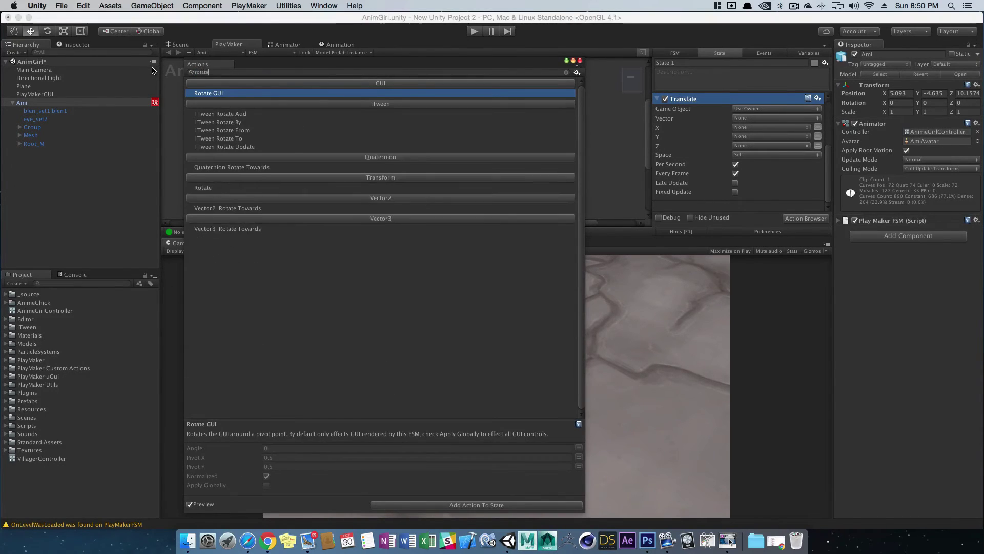
{"action": "double_click", "coordinate": [205, 188]}
{"action": "left_click", "coordinate": [580, 60]}
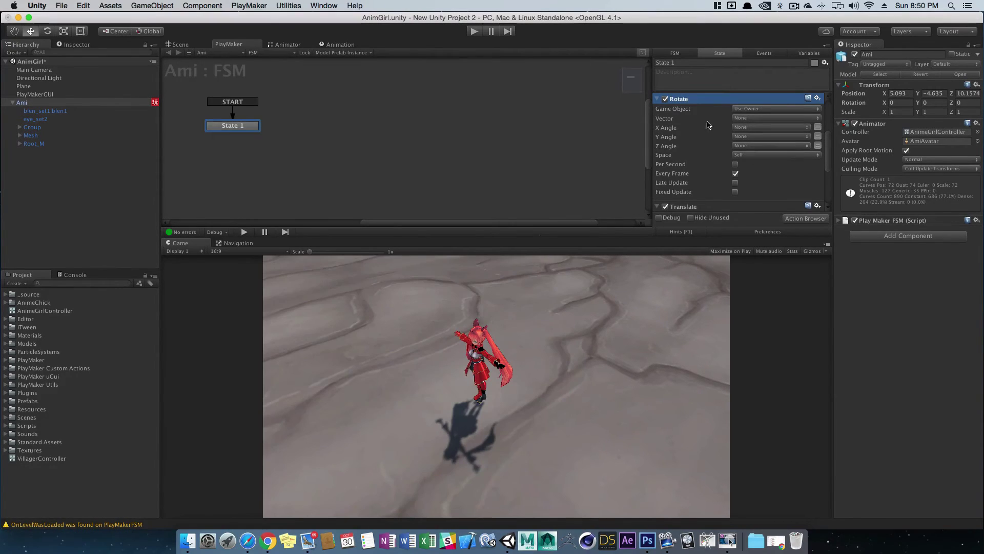
- Collapse both Get Axis actions in State 1's action list
{"action": "scroll", "coordinate": [769, 149], "scroll_direction": "up", "scroll_amount": 5}
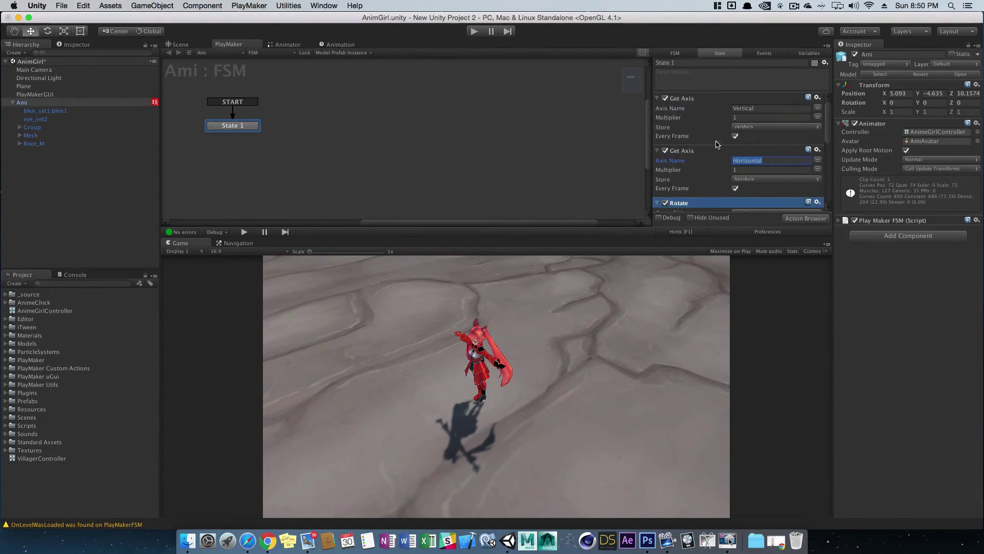
{"action": "scroll", "coordinate": [716, 201], "scroll_direction": "down", "scroll_amount": 3}
{"action": "scroll", "coordinate": [716, 198], "scroll_direction": "up", "scroll_amount": 3}
{"action": "left_click", "coordinate": [657, 98]}
{"action": "left_click", "coordinate": [658, 110]}
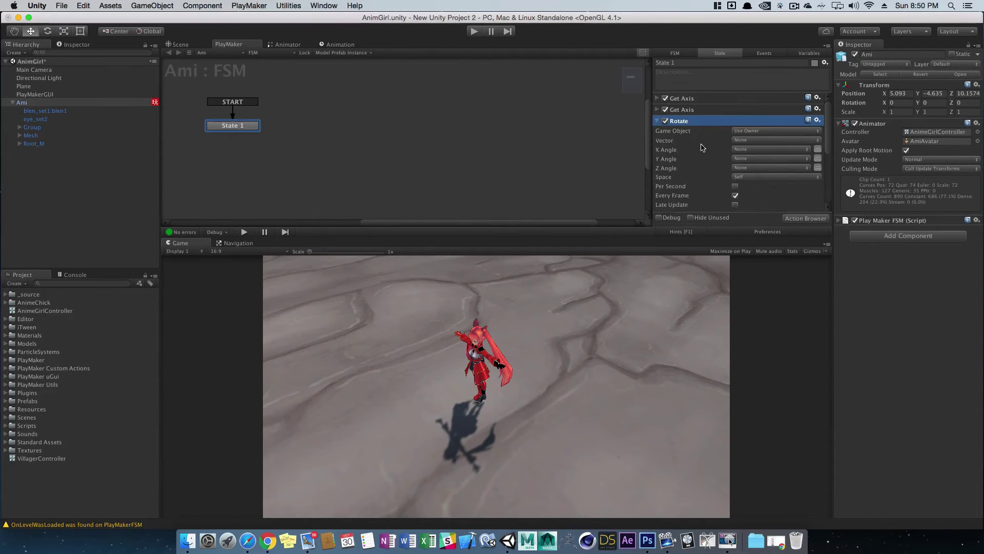
- Assign the horiAxis variable to the Y Angle of the Rotate action
{"action": "left_click", "coordinate": [818, 158]}
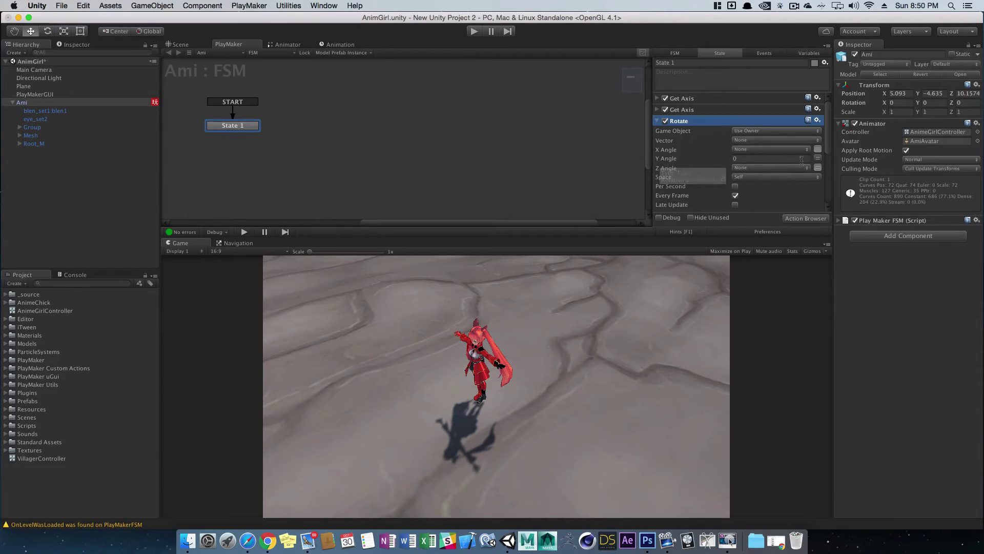
{"action": "left_click", "coordinate": [818, 159]}
{"action": "left_click", "coordinate": [787, 168]}
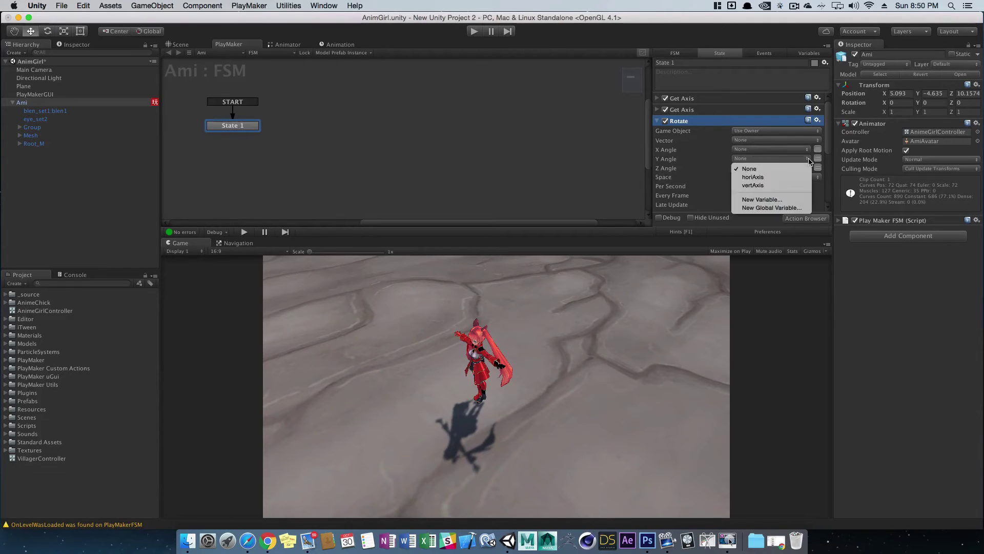
{"action": "left_click", "coordinate": [762, 169]}
{"action": "left_click", "coordinate": [769, 159]}
{"action": "left_click", "coordinate": [747, 164]}
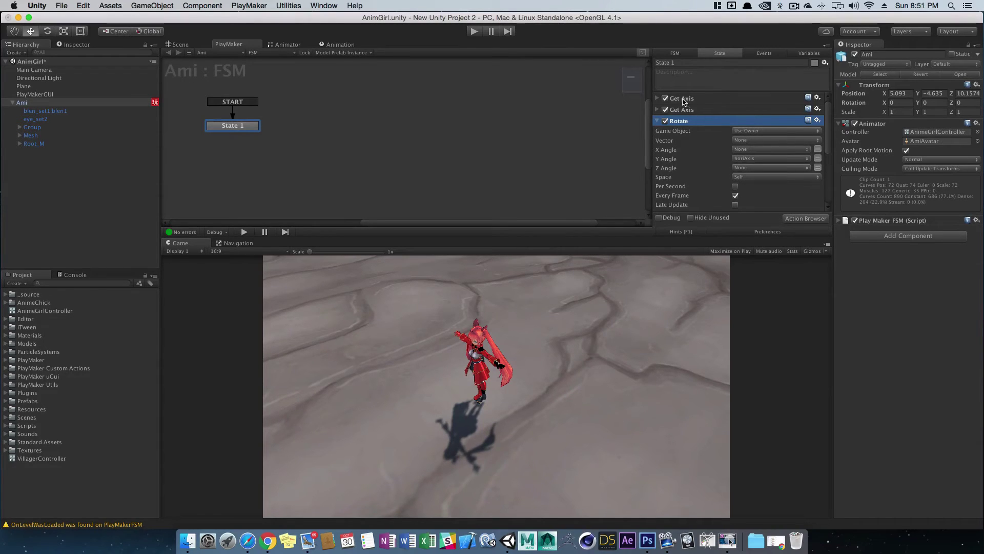
- Review the Horizontal Get Axis action's settings and collapse both it and the Rotate action
{"action": "left_click", "coordinate": [658, 111]}
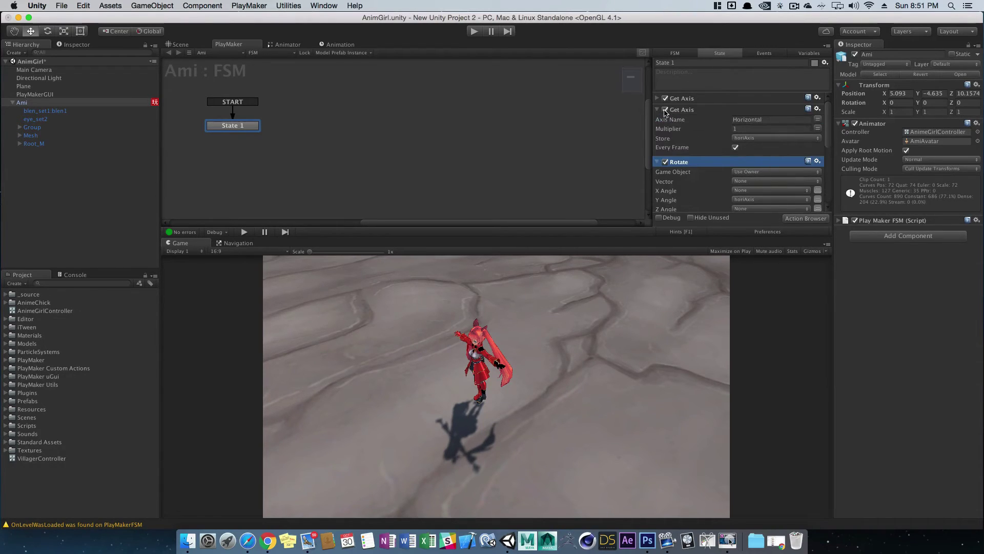
{"action": "left_click", "coordinate": [658, 110]}
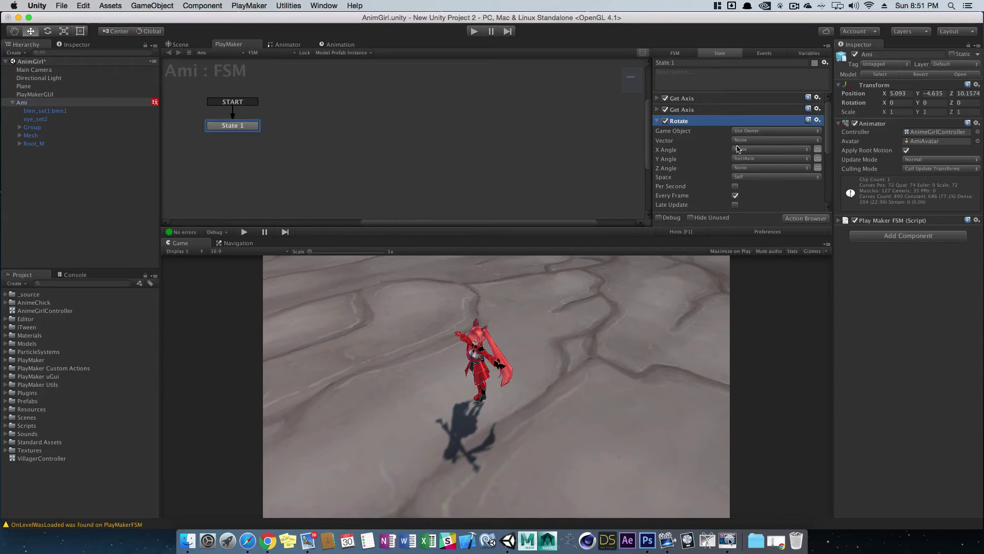
{"action": "left_click", "coordinate": [657, 110]}
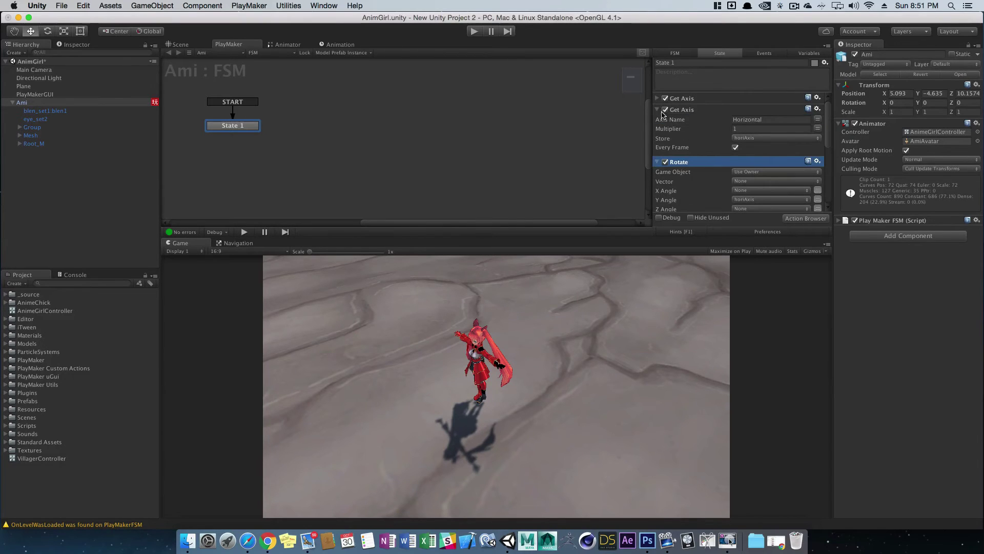
{"action": "left_click", "coordinate": [657, 109]}
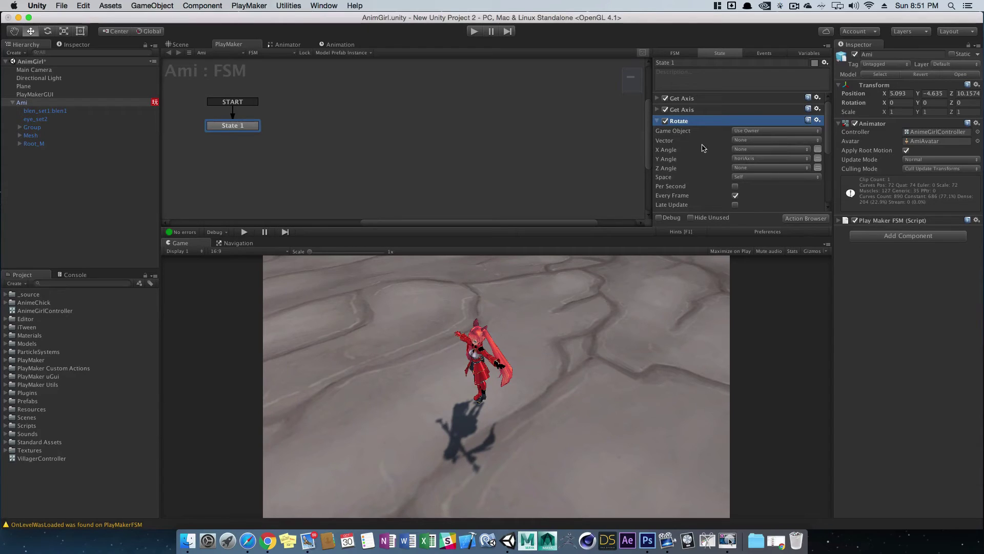
{"action": "left_click", "coordinate": [657, 121]}
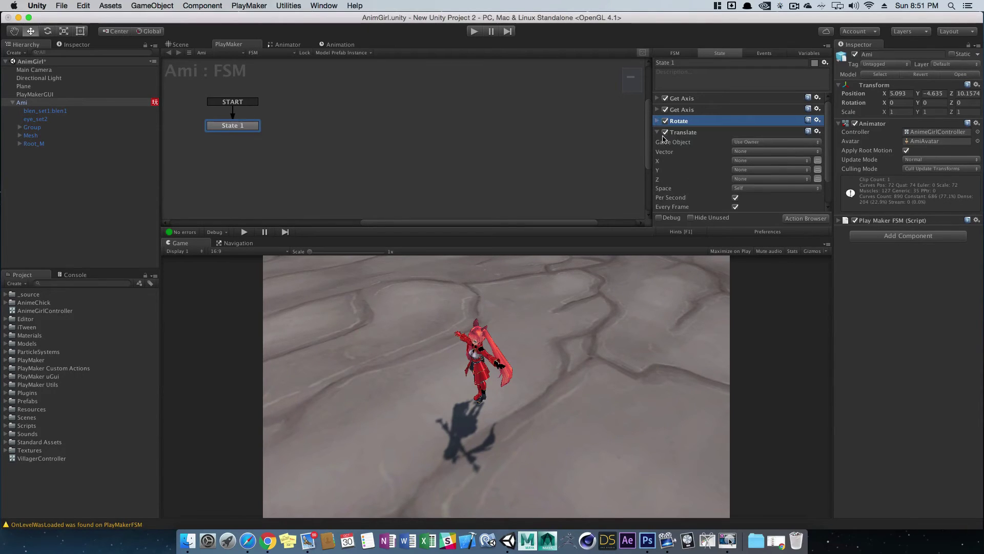
- Assign the vertAxis variable to the X value of the Translate action
{"action": "scroll", "coordinate": [776, 166], "scroll_direction": "down", "scroll_amount": 1}
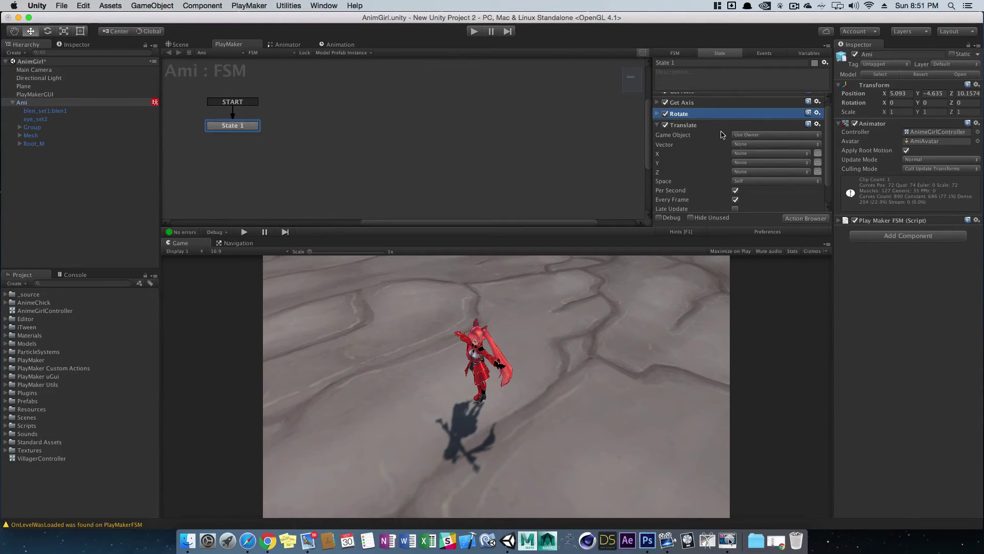
{"action": "left_click", "coordinate": [818, 172]}
{"action": "left_click", "coordinate": [817, 172]}
{"action": "left_click", "coordinate": [817, 153]}
{"action": "left_click", "coordinate": [748, 154]}
{"action": "left_click", "coordinate": [816, 152]}
{"action": "left_click", "coordinate": [778, 154]}
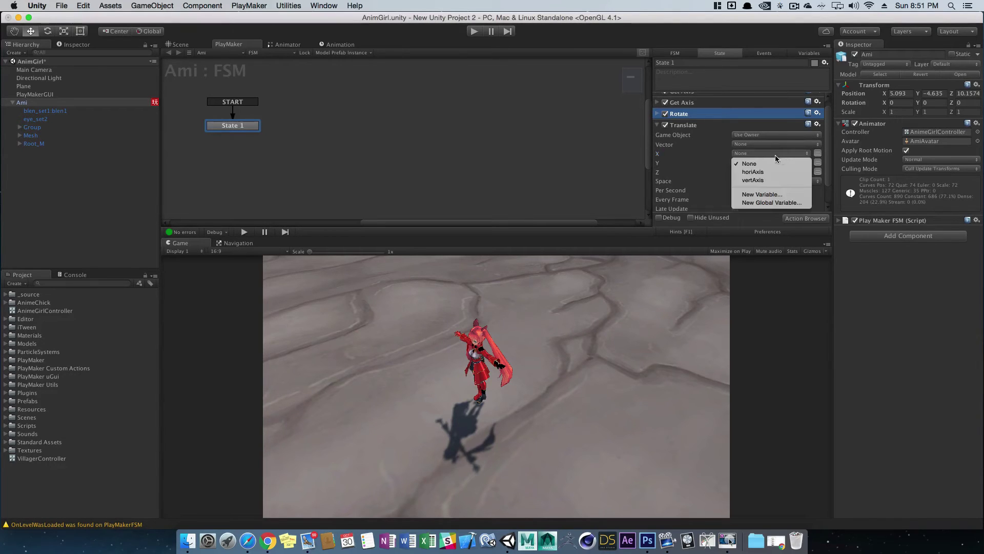
{"action": "left_click", "coordinate": [762, 181]}
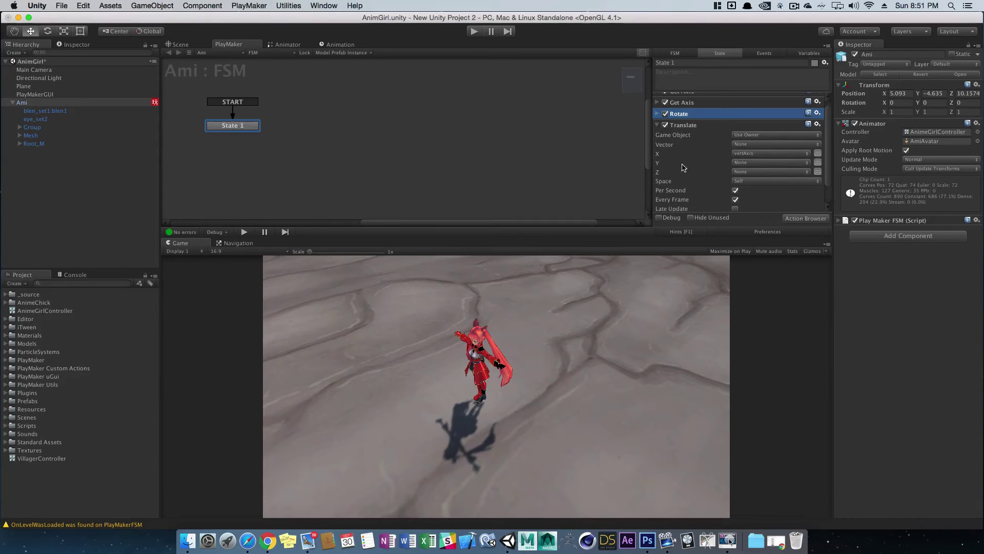
- Review the Vertical Get Axis action's axis name, multiplier and store variable
{"action": "scroll", "coordinate": [719, 159], "scroll_direction": "down", "scroll_amount": 3}
{"action": "scroll", "coordinate": [703, 154], "scroll_direction": "up", "scroll_amount": 4}
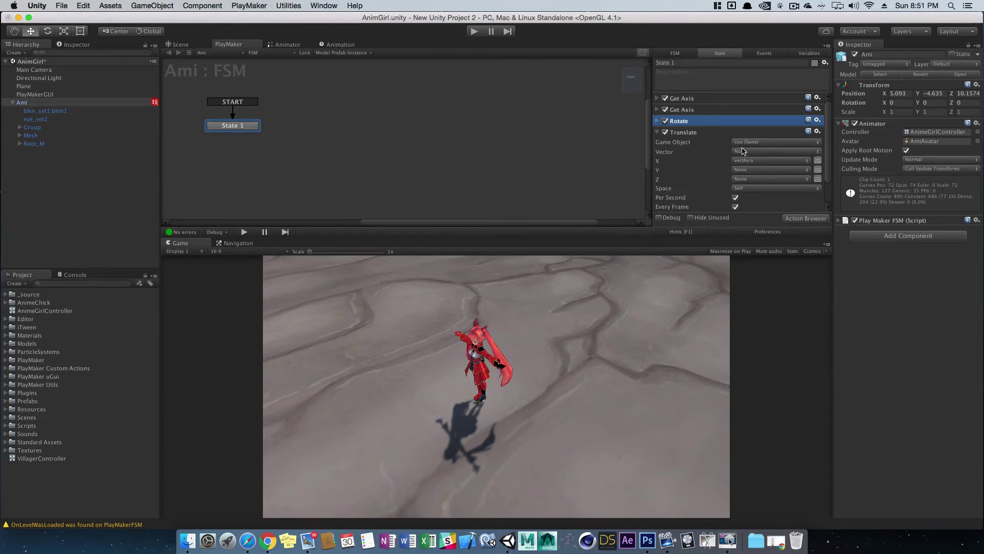
{"action": "left_click", "coordinate": [657, 99]}
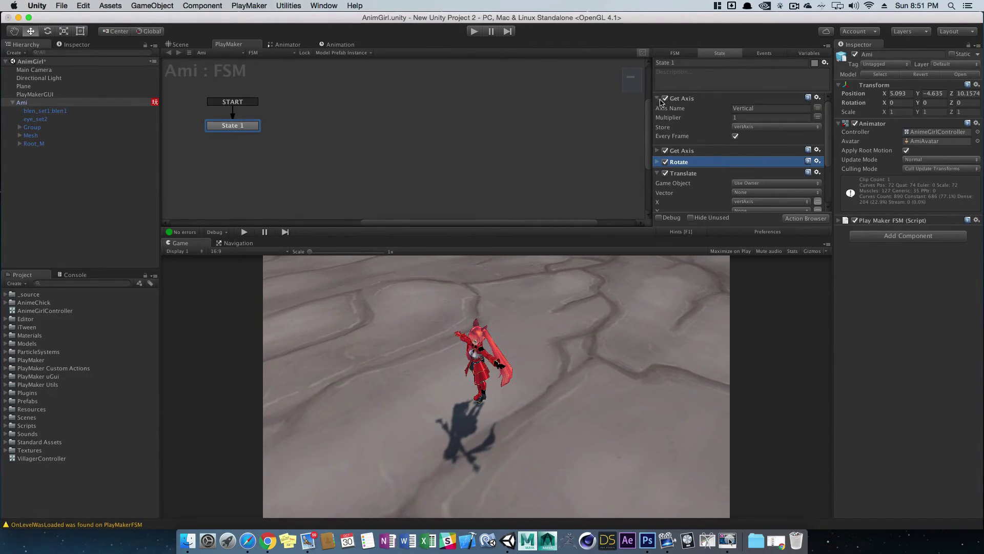
{"action": "left_click", "coordinate": [656, 102]}
{"action": "left_click", "coordinate": [656, 100]}
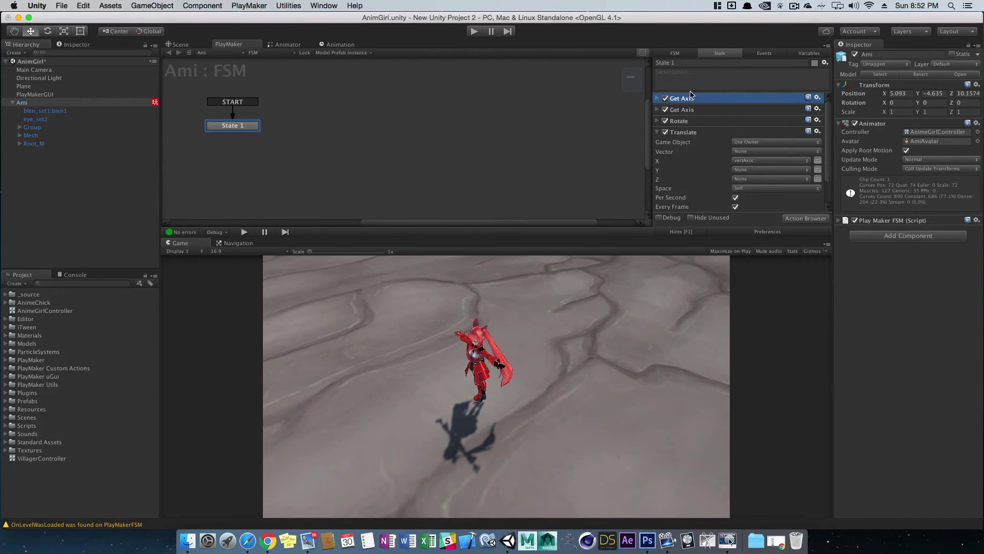
{"action": "left_click", "coordinate": [657, 98]}
{"action": "left_click", "coordinate": [657, 98]}
- Play-test the scene to check how the character moves and rotates, and stop the test
{"action": "left_click", "coordinate": [476, 32]}
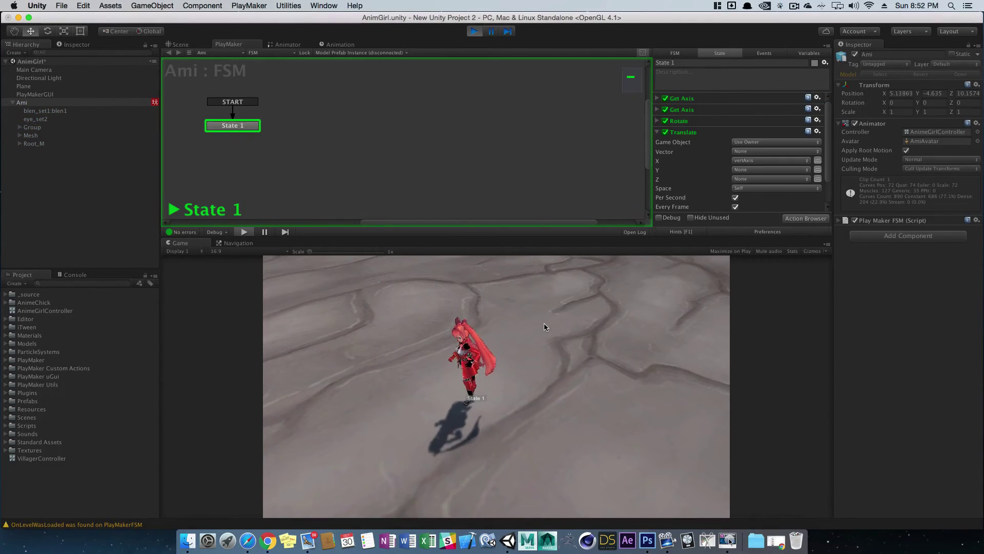
{"action": "left_click", "coordinate": [474, 31]}
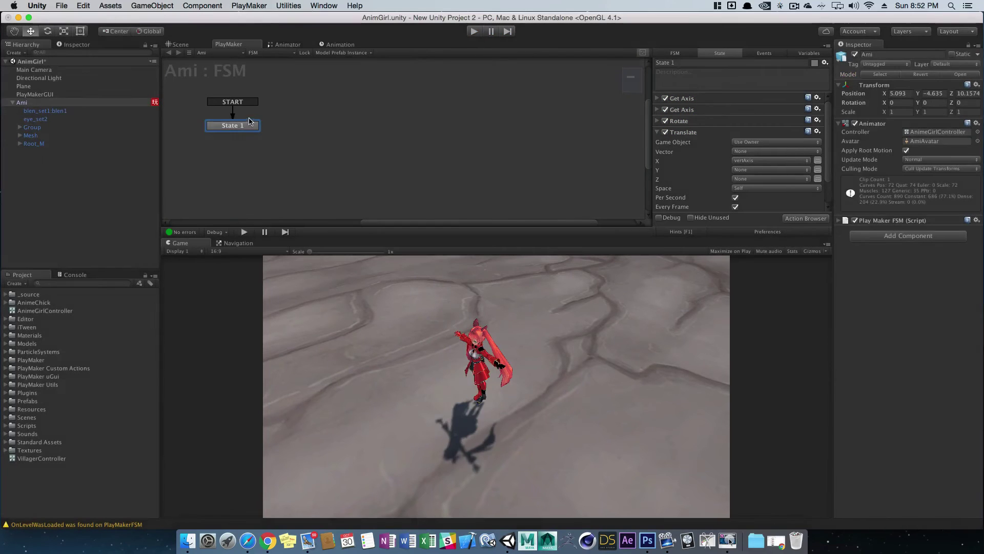
- Reset the Translate action's X value to None and assign vertAxis to its Z value
{"action": "scroll", "coordinate": [770, 152], "scroll_direction": "down", "scroll_amount": 1}
{"action": "scroll", "coordinate": [684, 135], "scroll_direction": "down", "scroll_amount": 3}
{"action": "scroll", "coordinate": [718, 152], "scroll_direction": "up", "scroll_amount": 4}
{"action": "left_click", "coordinate": [817, 162]}
{"action": "left_click", "coordinate": [818, 161]}
{"action": "left_click", "coordinate": [818, 178]}
{"action": "left_click", "coordinate": [794, 180]}
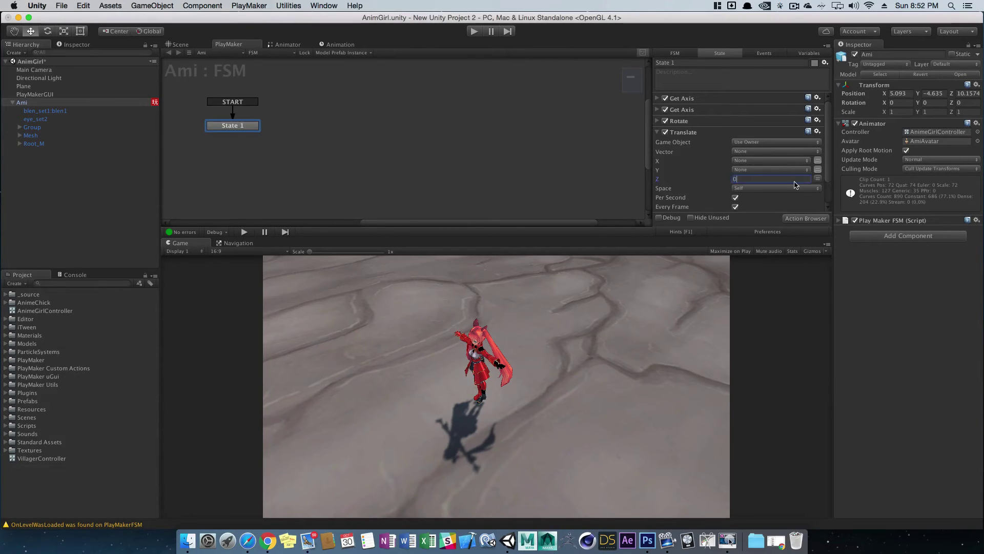
{"action": "left_click", "coordinate": [818, 178]}
{"action": "left_click", "coordinate": [774, 179]}
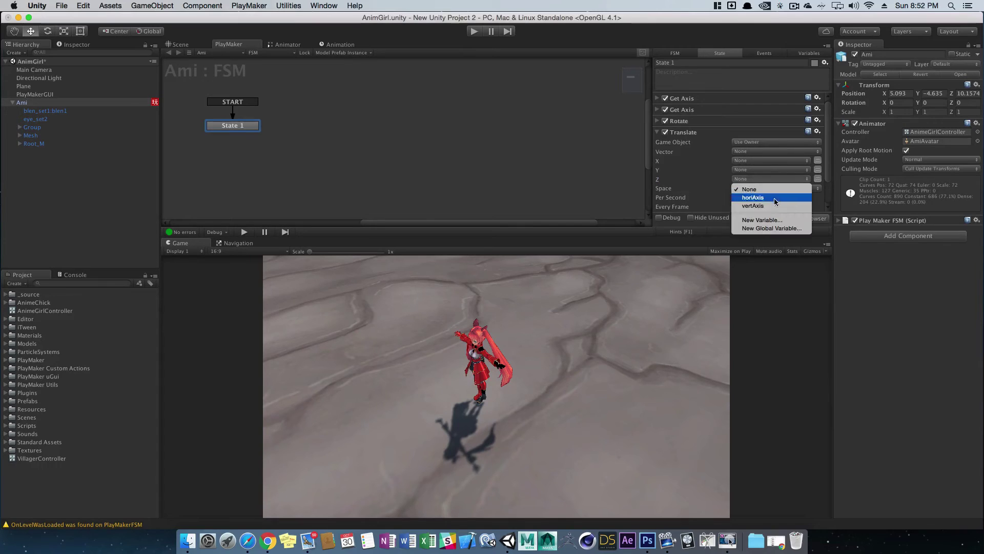
{"action": "left_click", "coordinate": [764, 206]}
{"action": "left_click", "coordinate": [749, 179]}
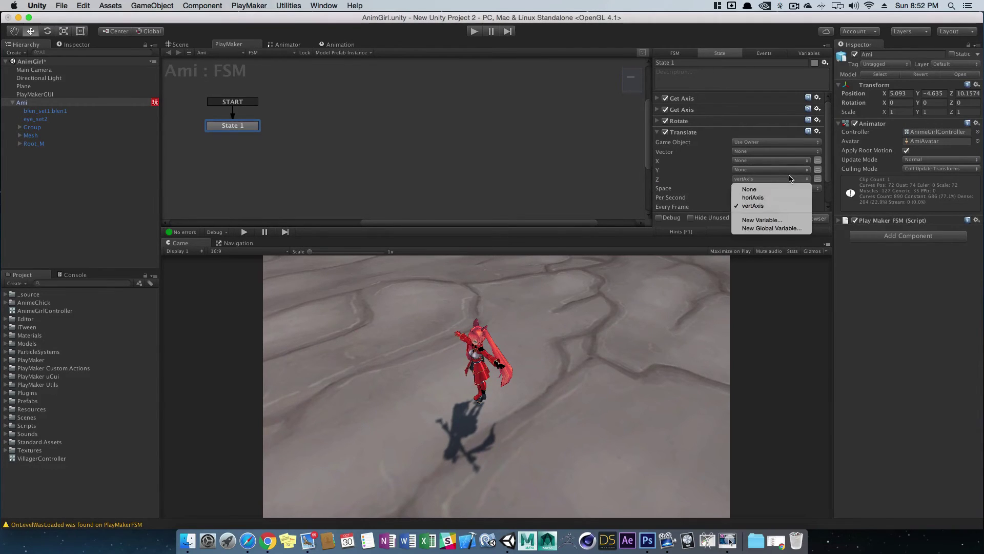
{"action": "left_click", "coordinate": [762, 206]}
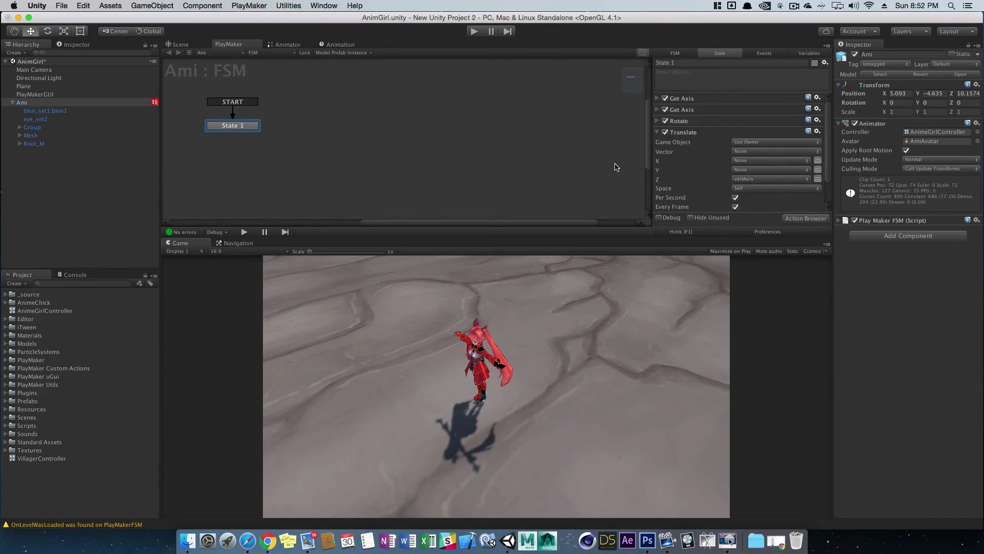
- Play-test the scene, turning Ami both ways and moving her forward and backward along her facing direction
{"action": "left_click", "coordinate": [474, 31]}
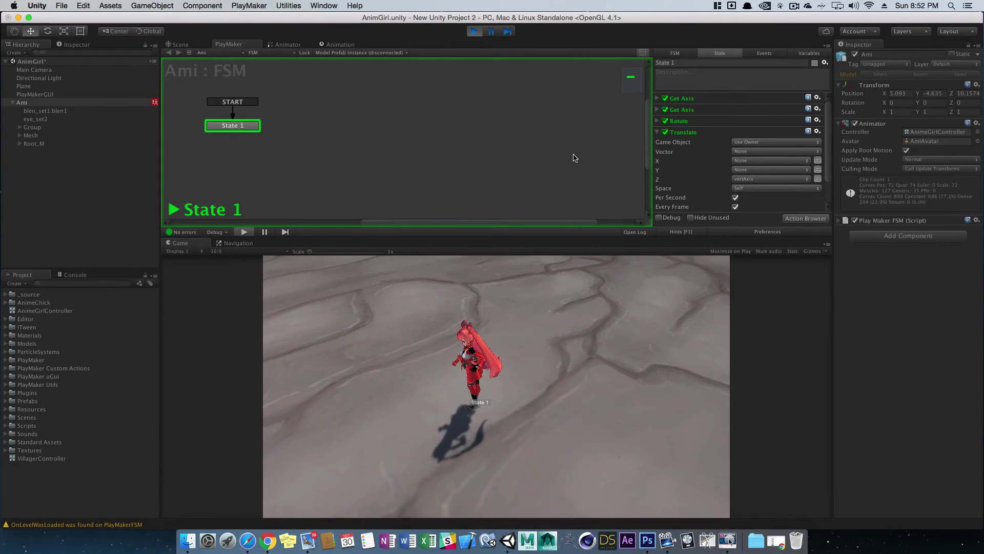
{"action": "key", "text": "Right"}
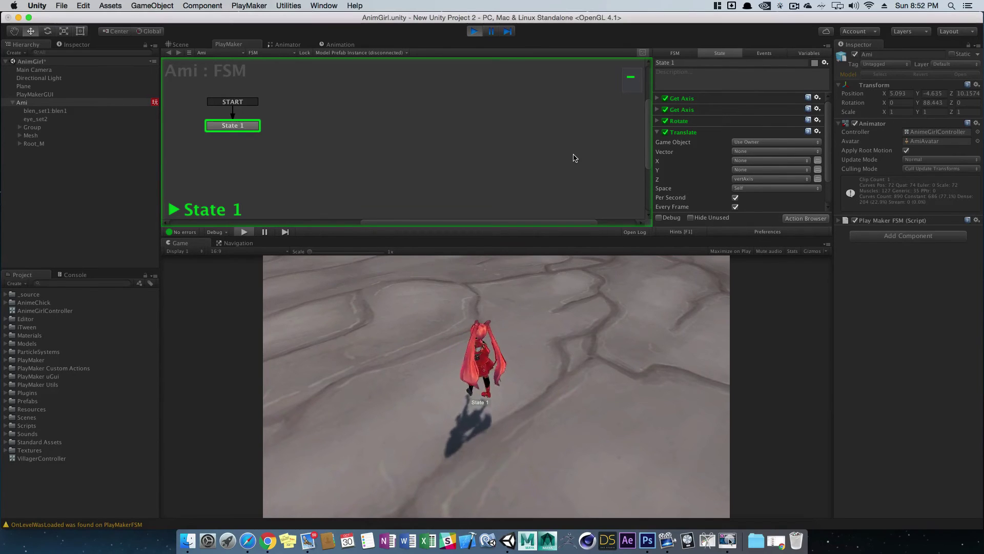
{"action": "key", "text": "Right"}
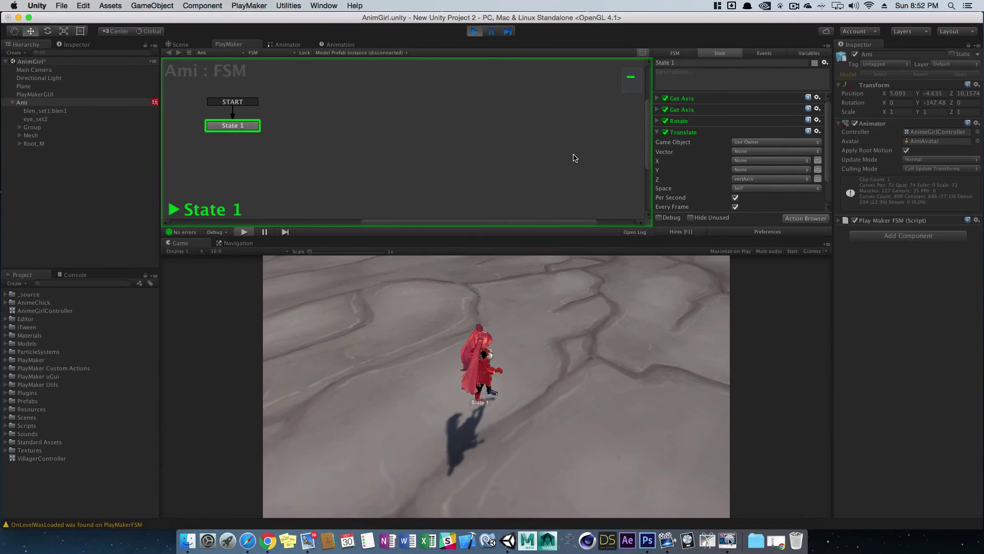
{"action": "key", "text": "Up"}
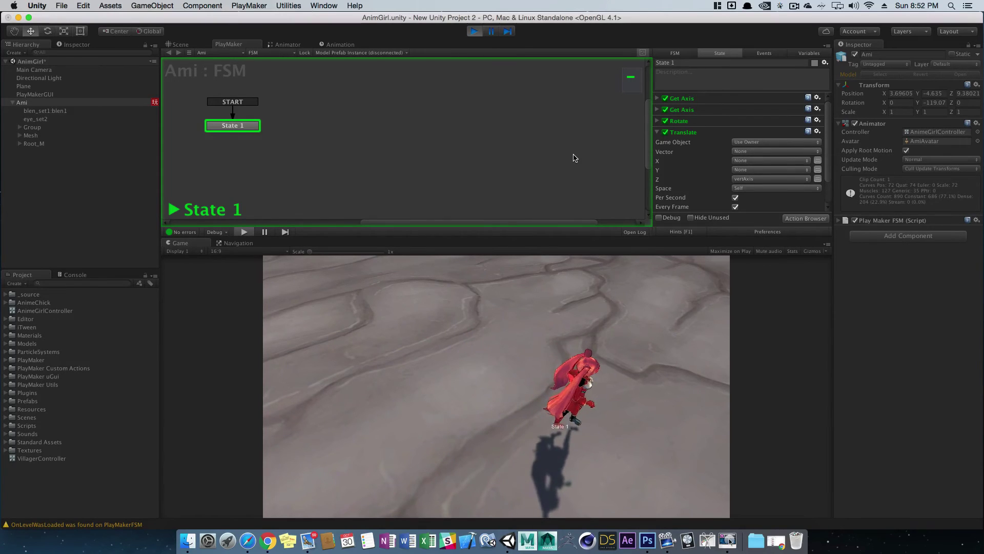
{"action": "key", "text": "Down"}
{"action": "key", "text": "Down"}
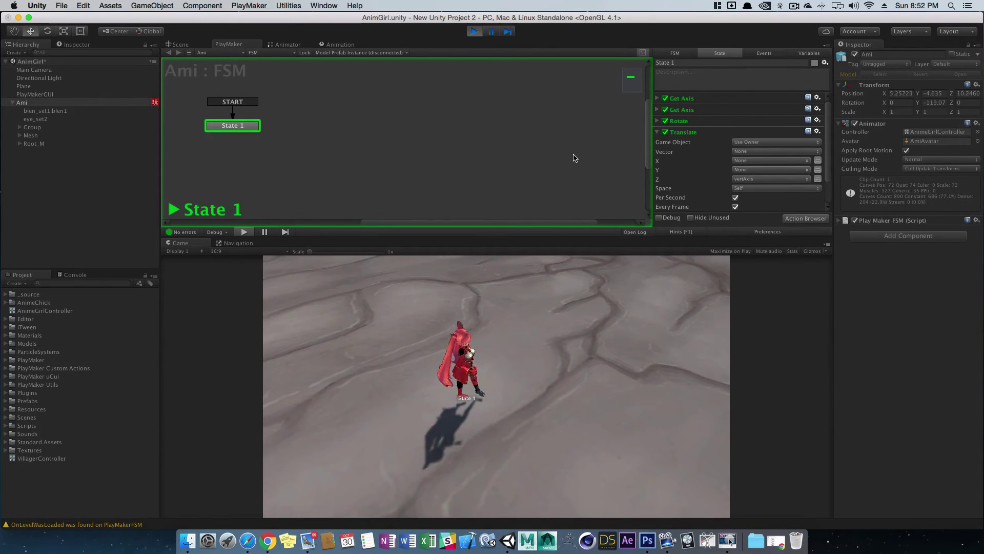
{"action": "key", "text": "Left"}
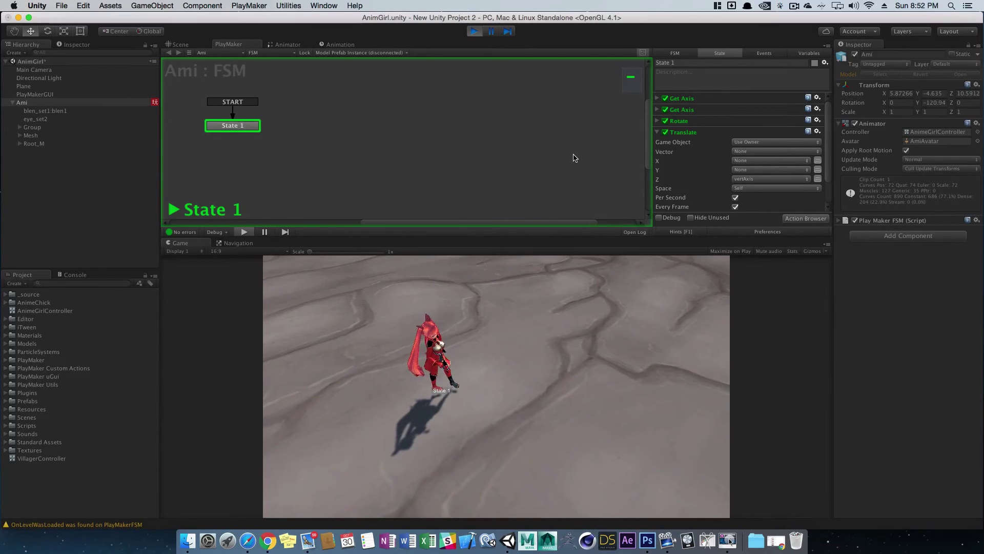
{"action": "key", "text": "Left"}
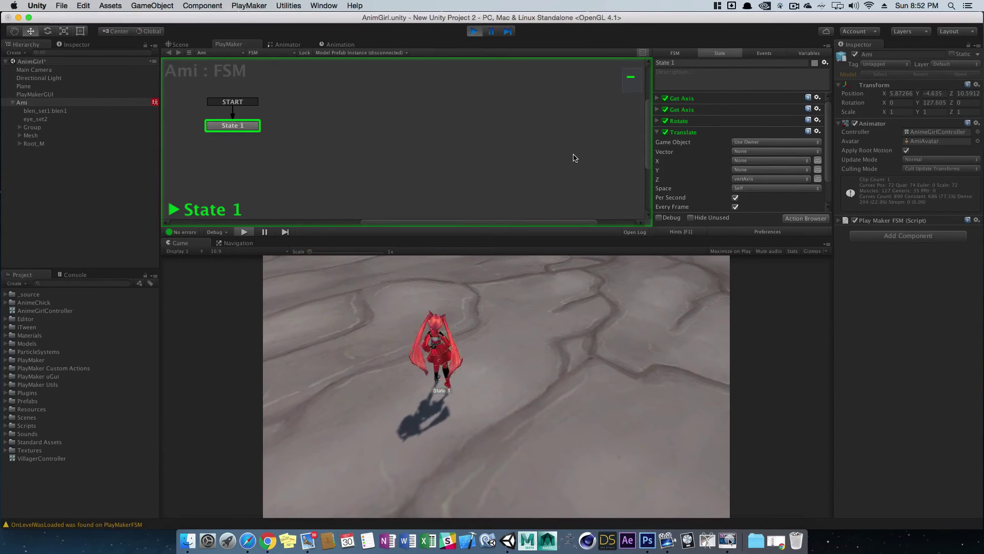
{"action": "key", "text": "Left"}
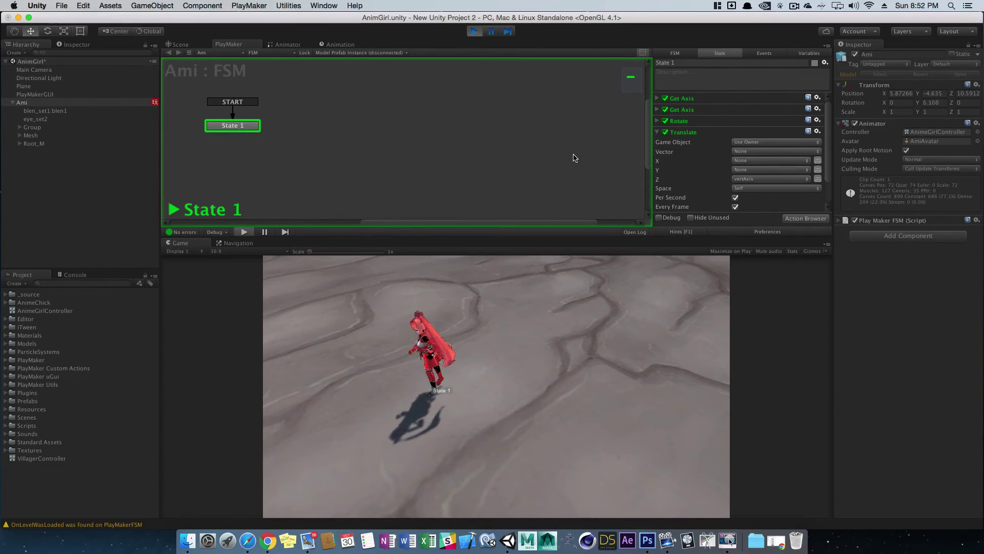
{"action": "key", "text": "Up"}
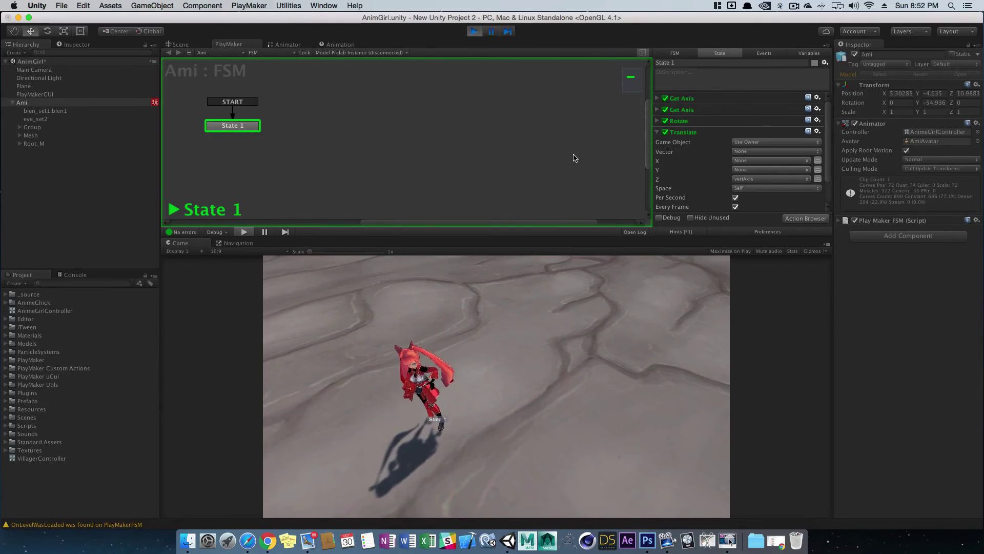
{"action": "key", "text": "Right"}
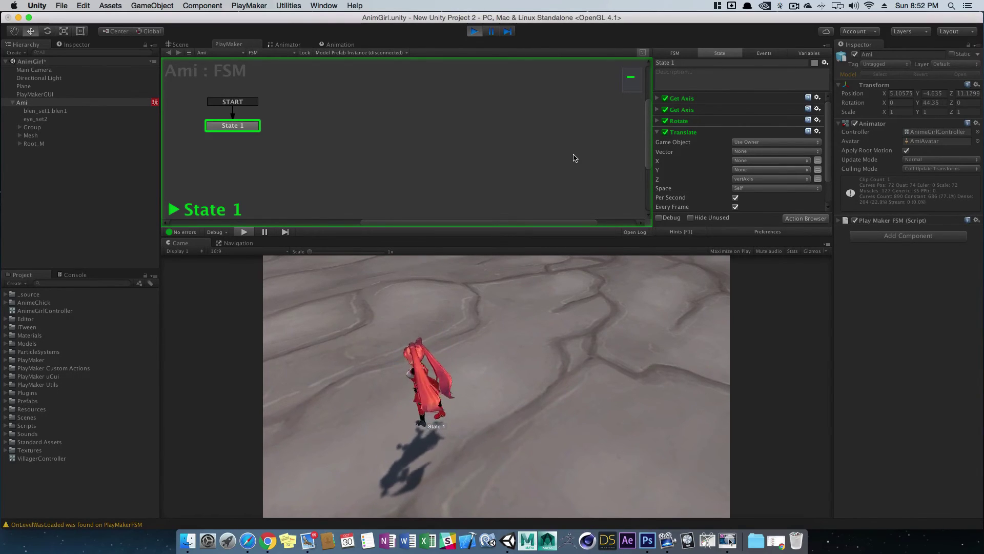
{"action": "key", "text": "Right"}
{"action": "key", "text": "Up"}
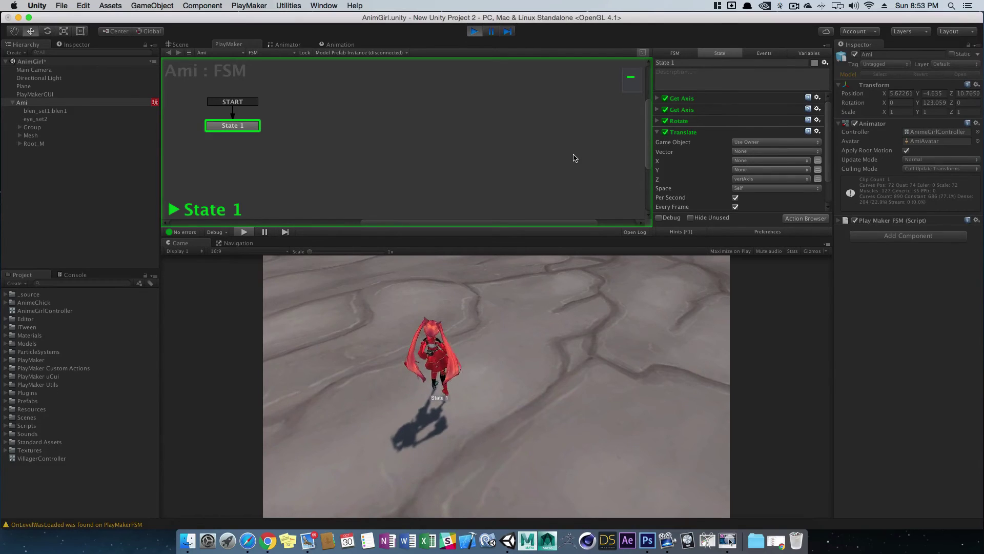
{"action": "key", "text": "Up"}
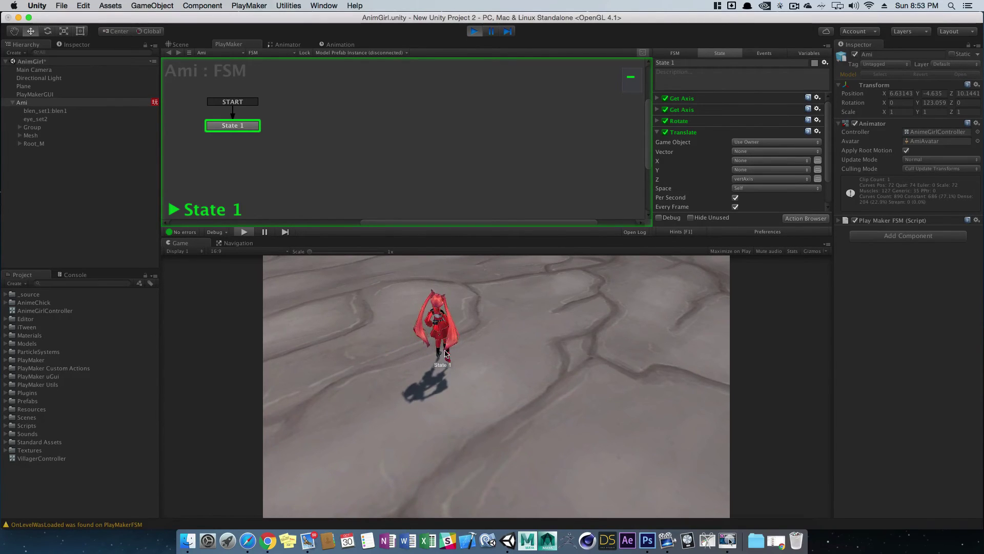
- Check which animation state runs in the Animator during the play test, and return to the FSM and stop the test
{"action": "left_click", "coordinate": [287, 44]}
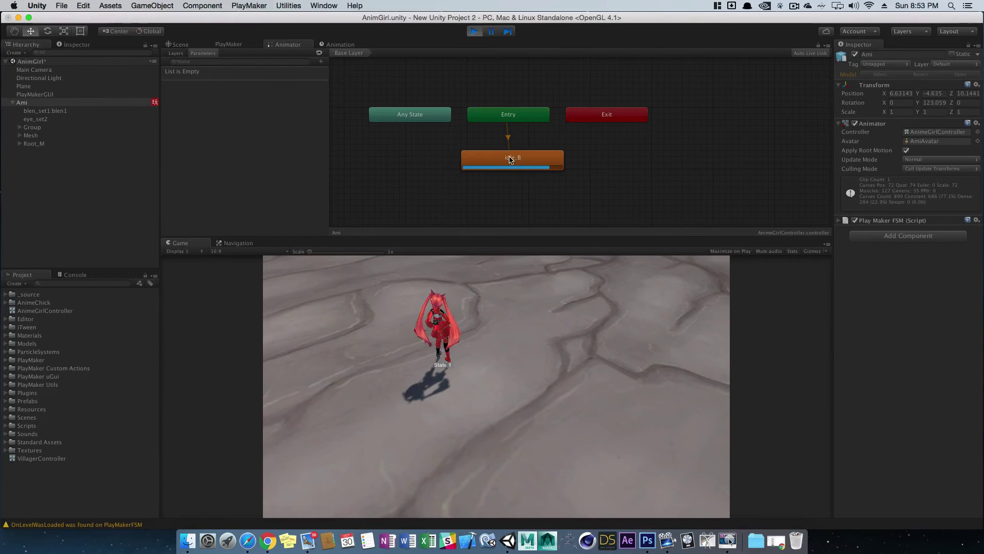
{"action": "left_click", "coordinate": [239, 45]}
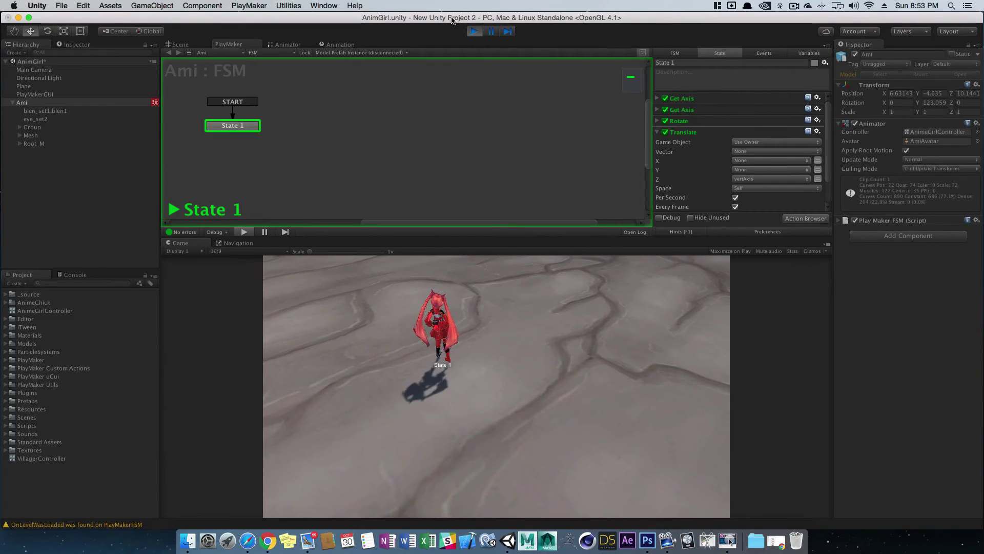
{"action": "left_click", "coordinate": [474, 31]}
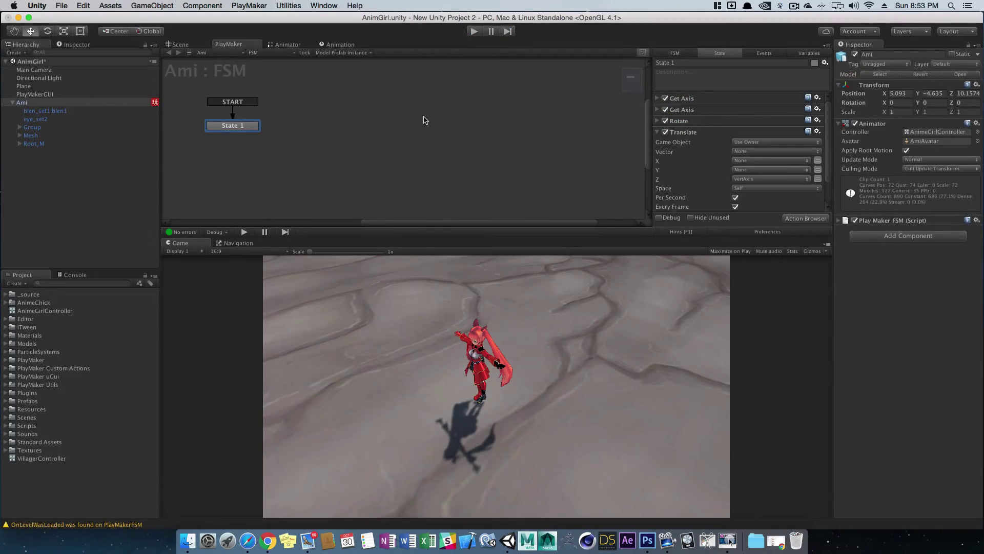
- Switch to Photoshop to read the diagram of GetAxis feeding PlayMaker and the Mecanim Animator, and return to Unity
{"action": "key", "text": "ctrl+Right"}
{"action": "key", "text": "ctrl+Right"}
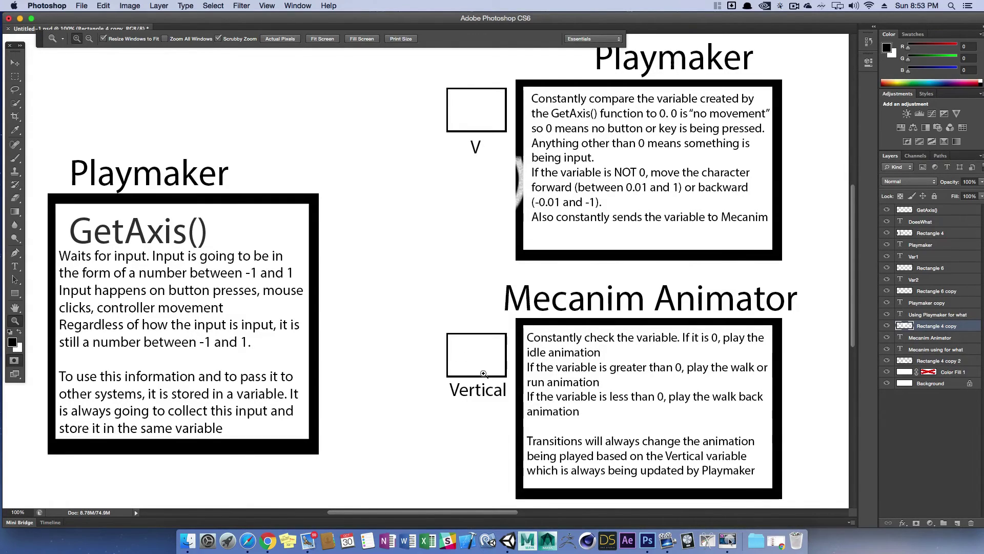
{"action": "key", "text": "a"}
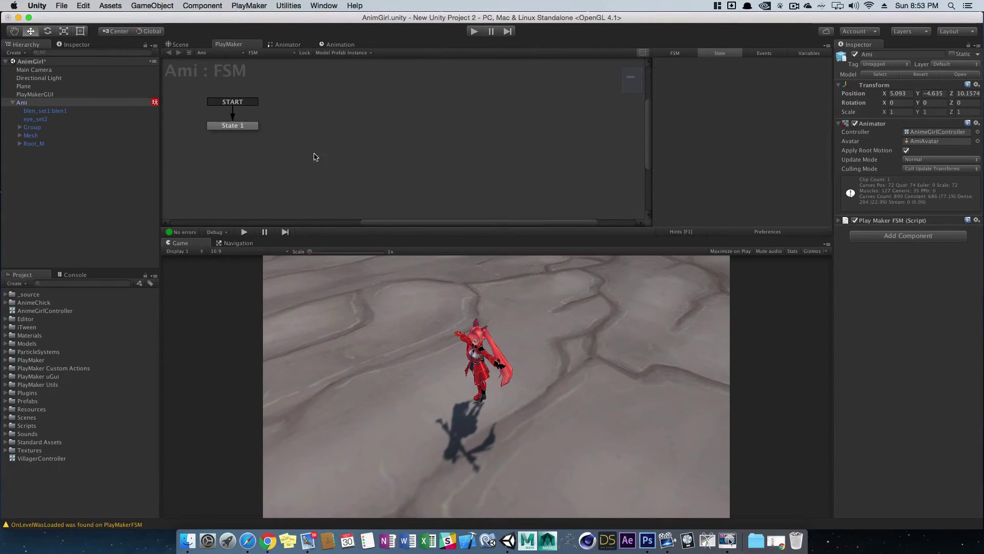
- Add a float parameter named VertAxisFromPM to Ami's Animator controller
{"action": "left_click", "coordinate": [287, 44]}
{"action": "left_click", "coordinate": [273, 133]}
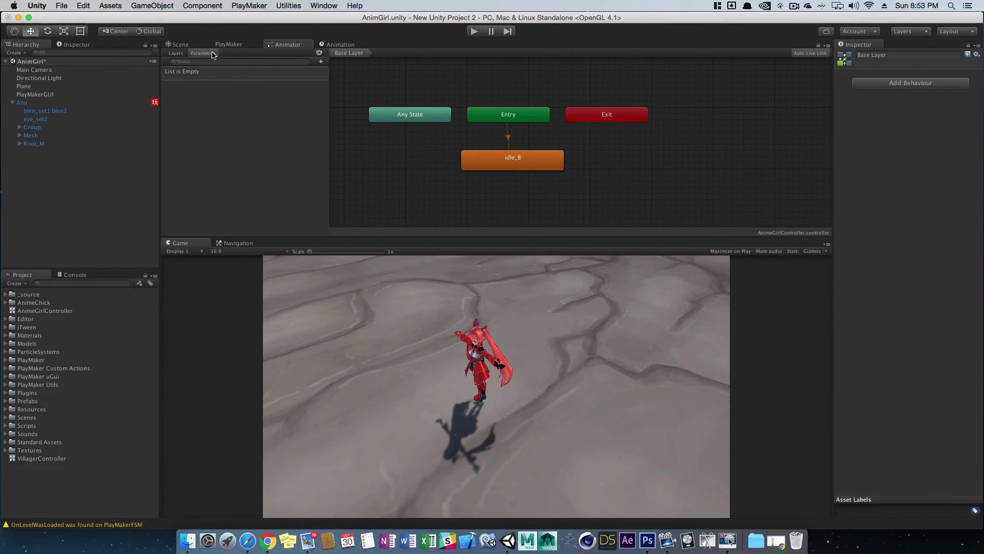
{"action": "left_click", "coordinate": [321, 61]}
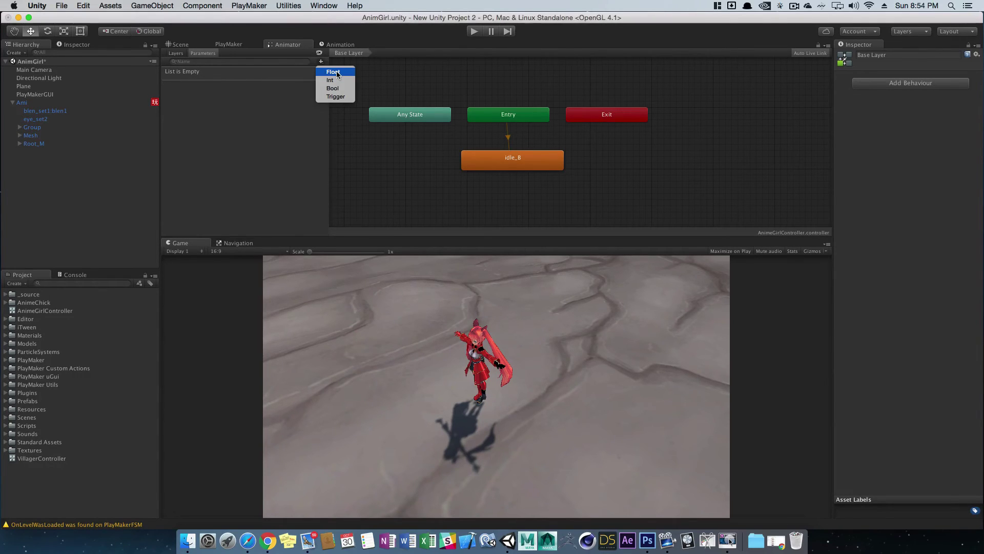
{"action": "left_click", "coordinate": [333, 74]}
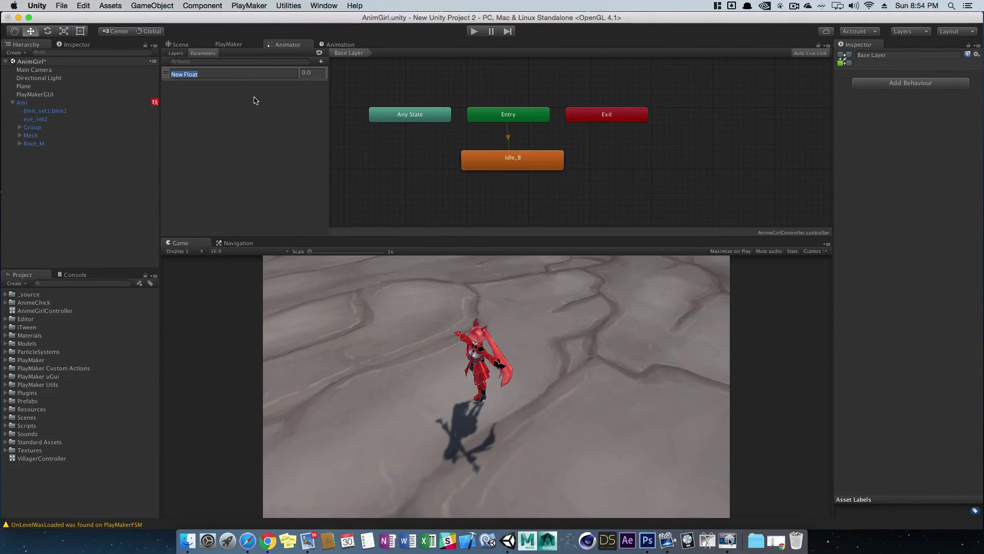
{"action": "type", "text": "VertAxisFromPM"}
{"action": "key", "text": "Return"}
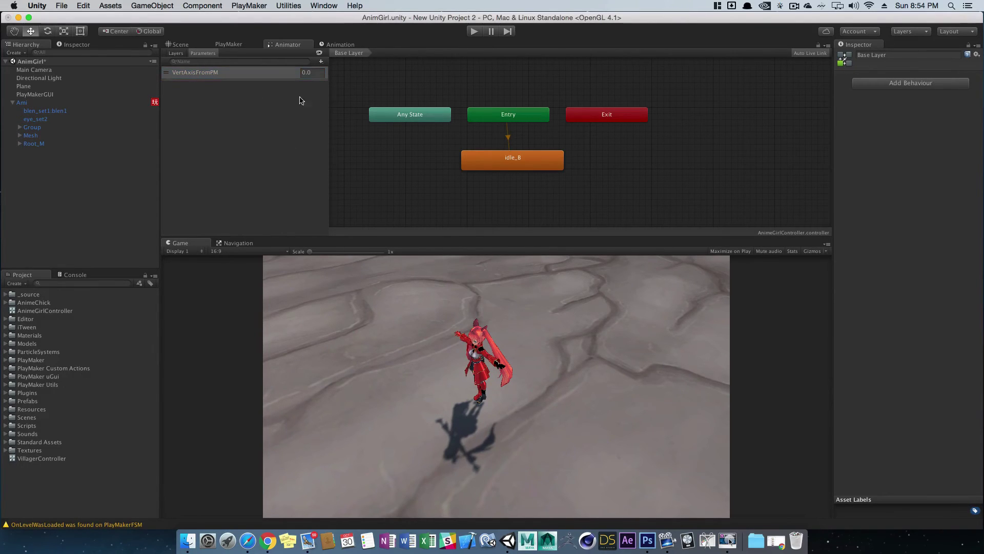
- Add a second float parameter named HoriAxisFromPM to the Animator controller
{"action": "left_click", "coordinate": [321, 61]}
{"action": "type", "text": "Hor"}
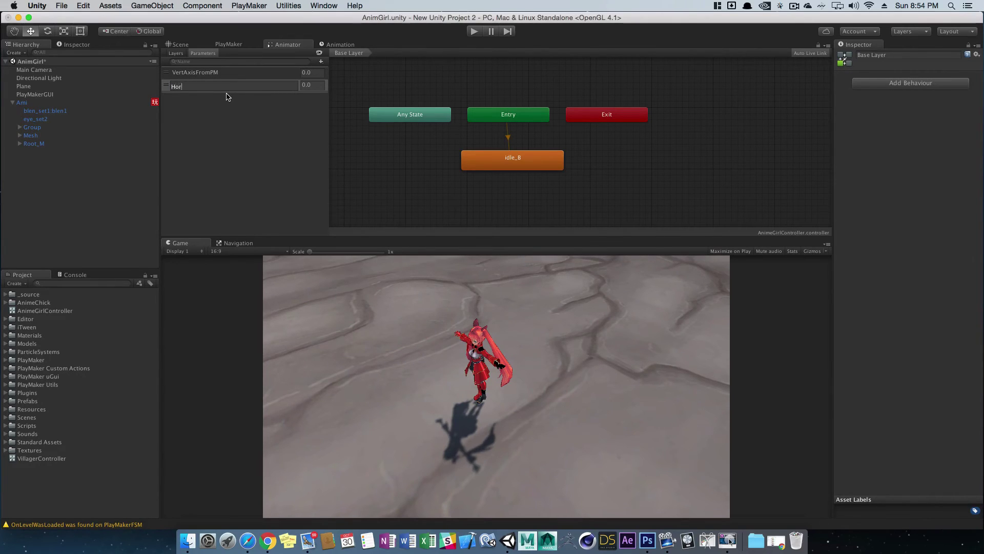
{"action": "type", "text": "iAxisFrom"}
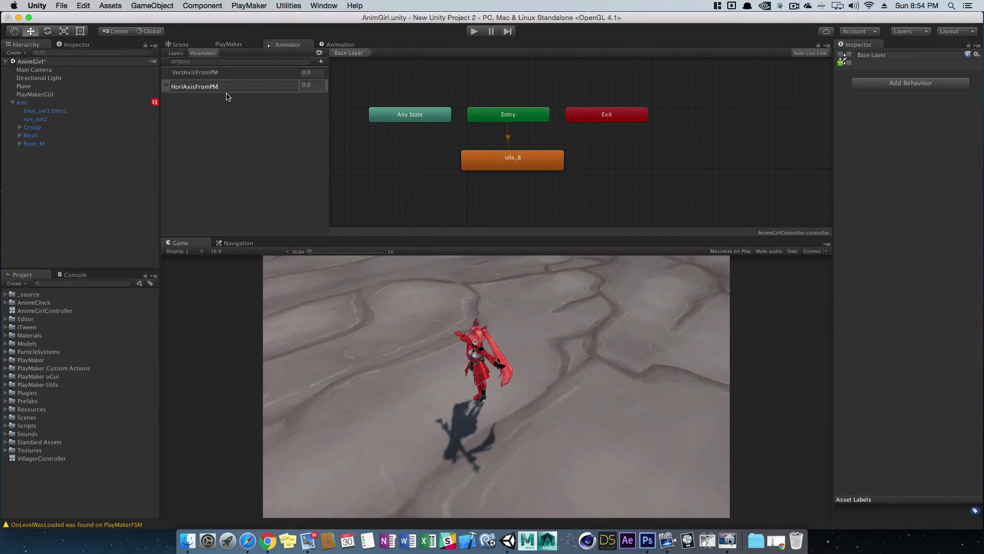
{"action": "type", "text": "PM"}
{"action": "key", "text": "Return"}
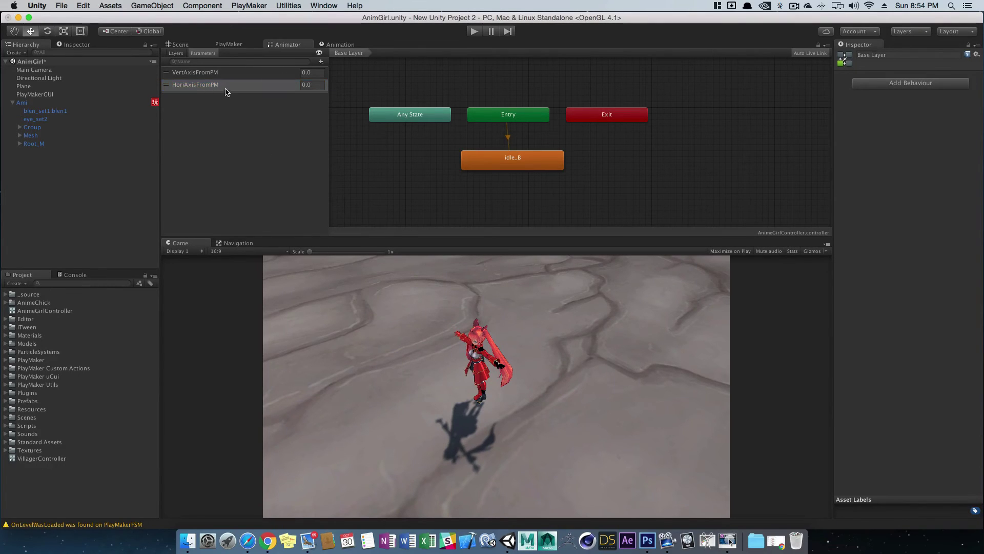
- Review the settings of both Get Axis actions in State 1 of Ami's FSM, and collapse all of the state's actions
{"action": "left_click", "coordinate": [238, 45]}
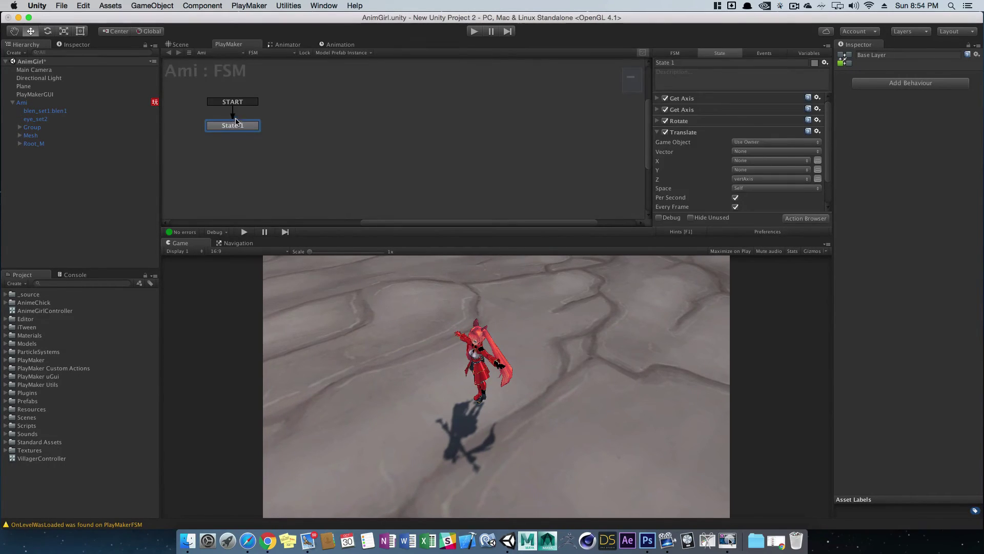
{"action": "left_click", "coordinate": [690, 110]}
{"action": "left_click", "coordinate": [690, 99]}
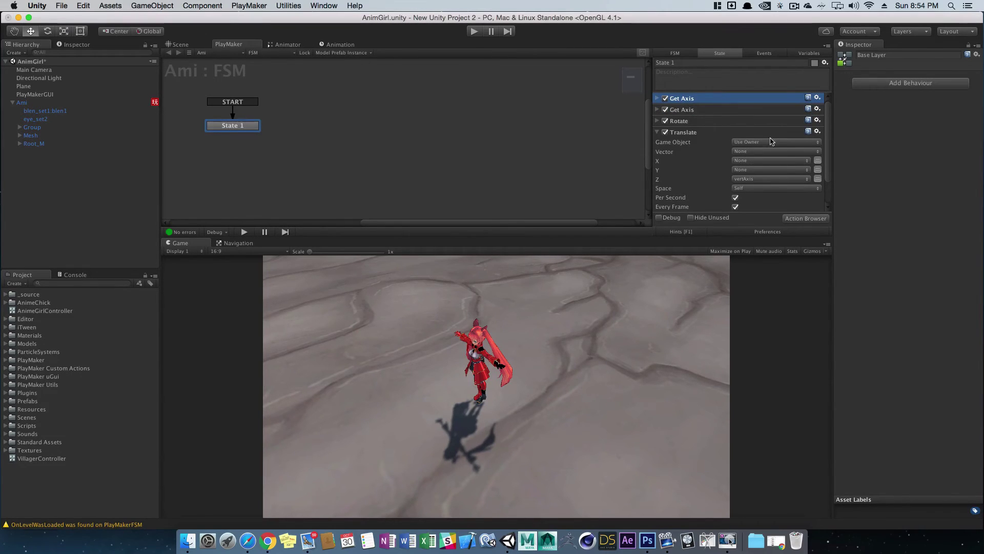
{"action": "left_click", "coordinate": [657, 109]}
{"action": "left_click", "coordinate": [657, 98]}
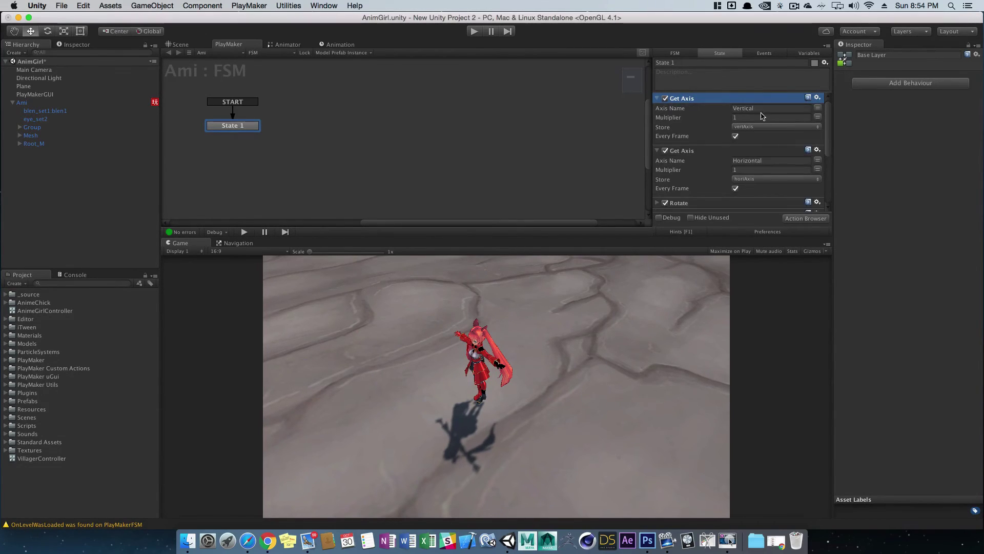
{"action": "left_click", "coordinate": [657, 98]}
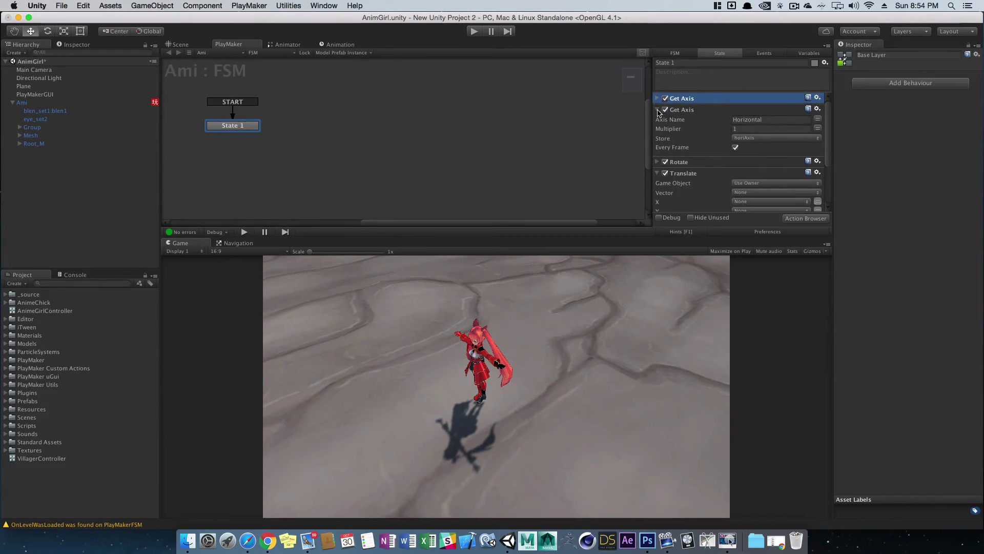
{"action": "left_click", "coordinate": [657, 110]}
{"action": "left_click", "coordinate": [658, 132]}
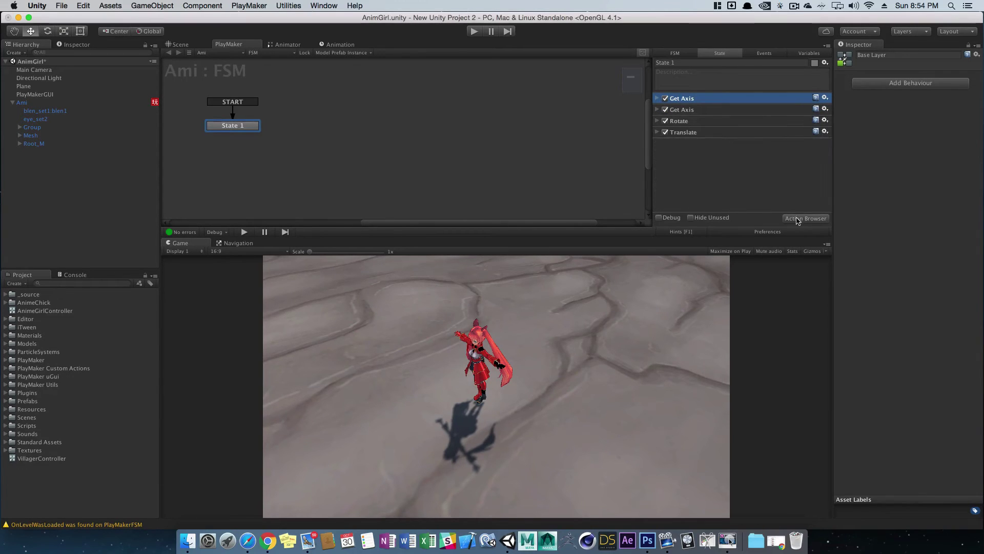
- Find the Set Animator Float action and add it twice to State 1, closing the action browser
{"action": "left_click", "coordinate": [805, 218]}
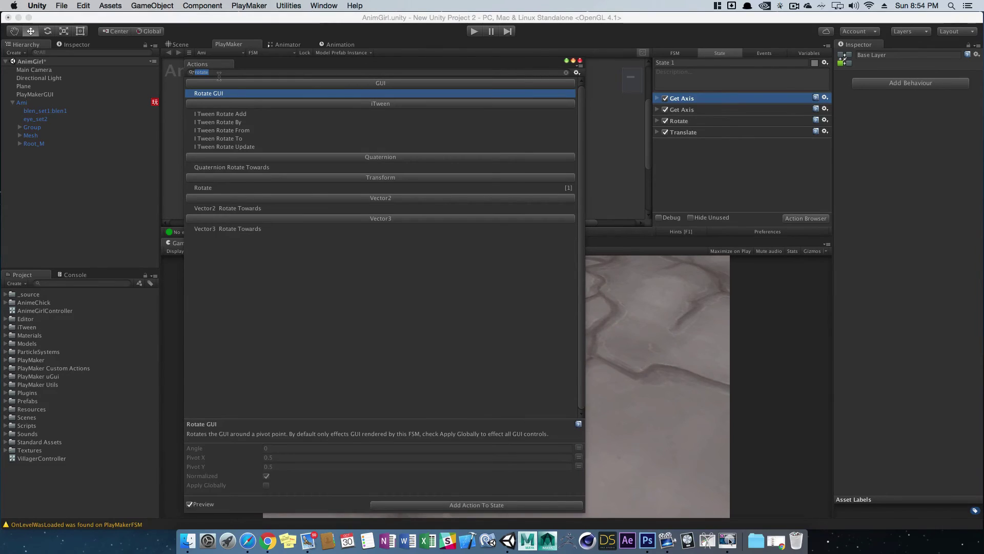
{"action": "type", "text": "set animator"}
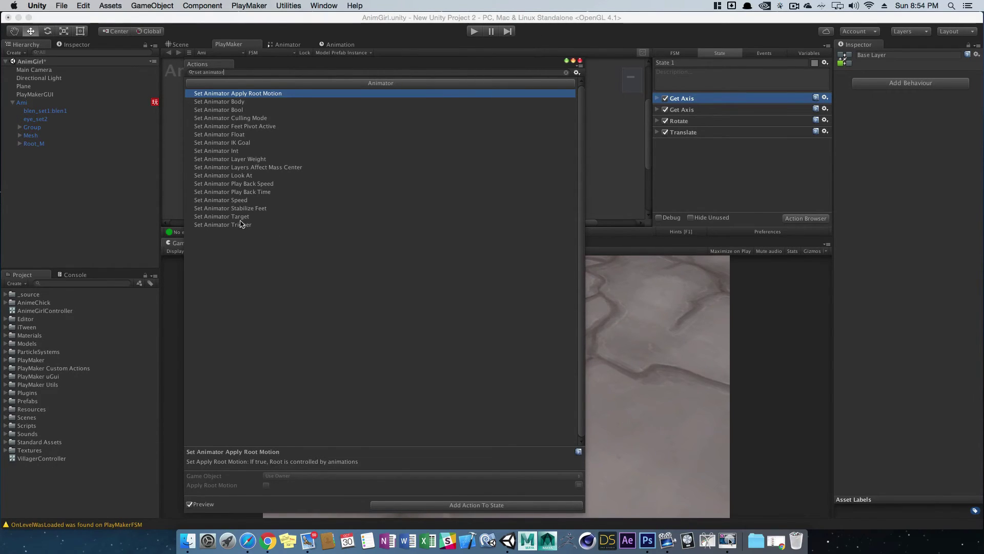
{"action": "left_click", "coordinate": [246, 135]}
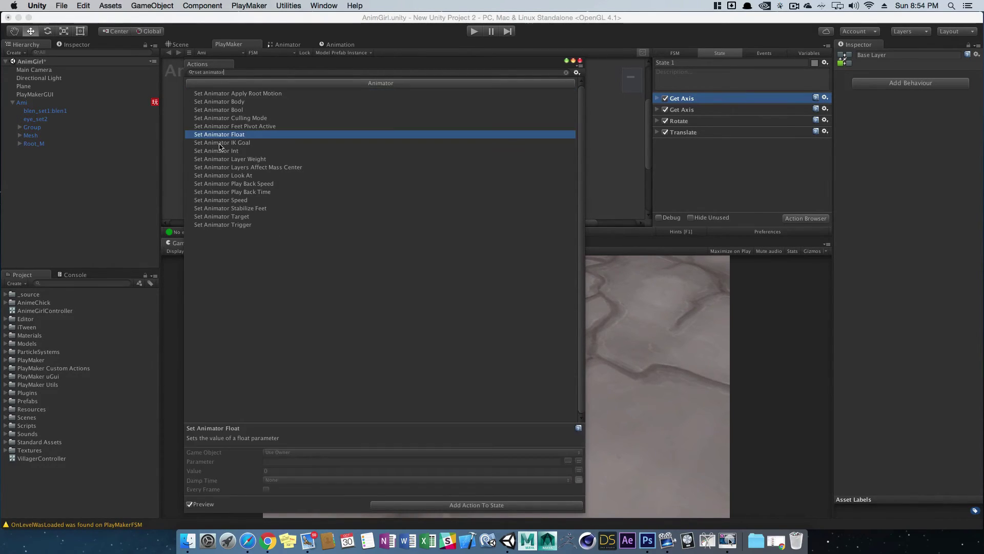
{"action": "double_click", "coordinate": [243, 136]}
{"action": "double_click", "coordinate": [241, 135]}
{"action": "left_click", "coordinate": [581, 60]}
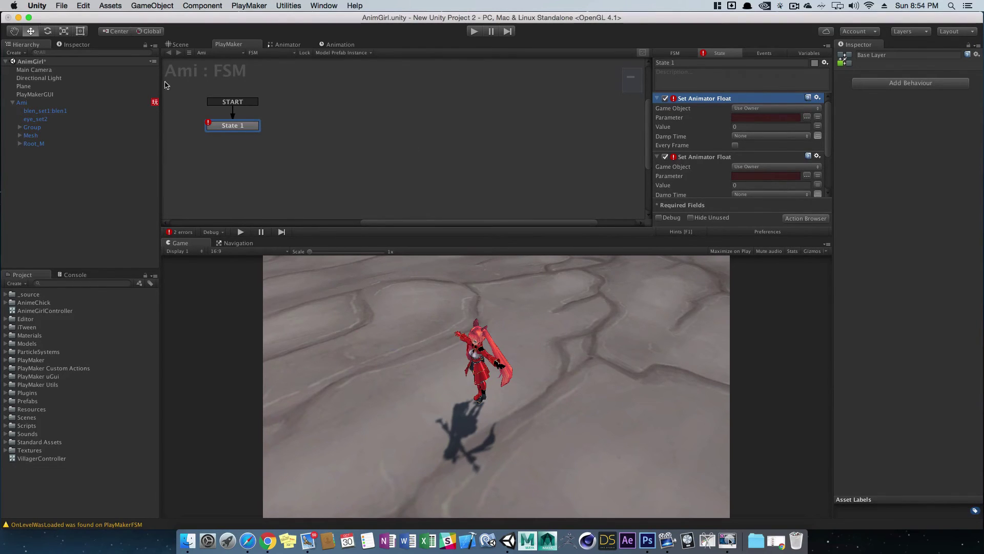
- Select Ami to examine her Animator component and expand her Play Maker FSM component
{"action": "left_click", "coordinate": [23, 104]}
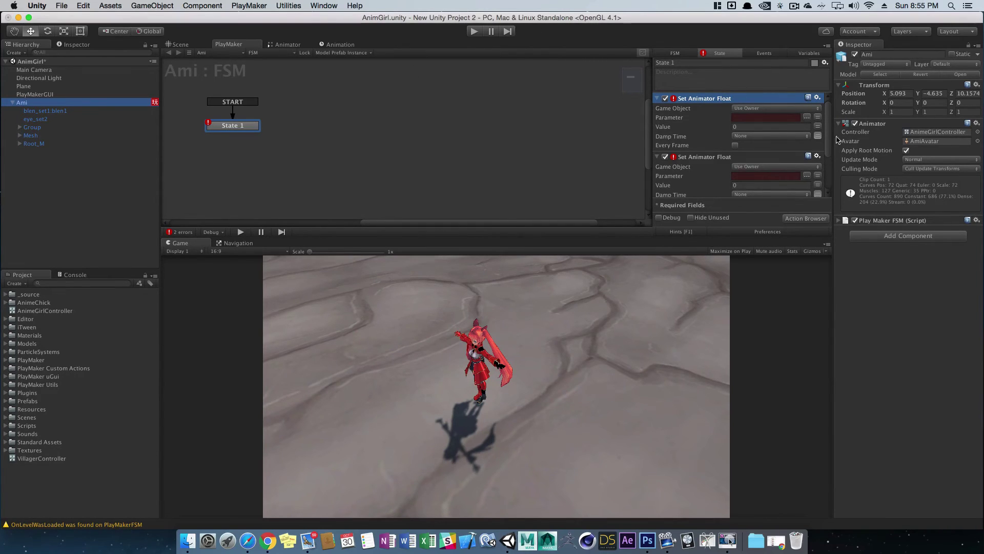
{"action": "left_click", "coordinate": [840, 221]}
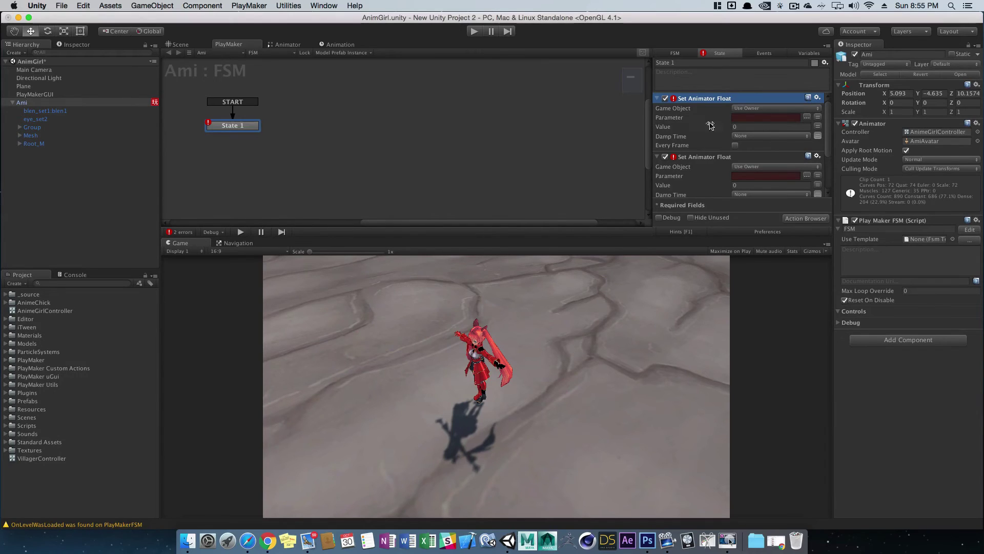
- In the first Set Animator Float action, set the parameter to VertAxisFromPM, use vertAxis as the value, and enable Every Frame
{"action": "left_click", "coordinate": [807, 118]}
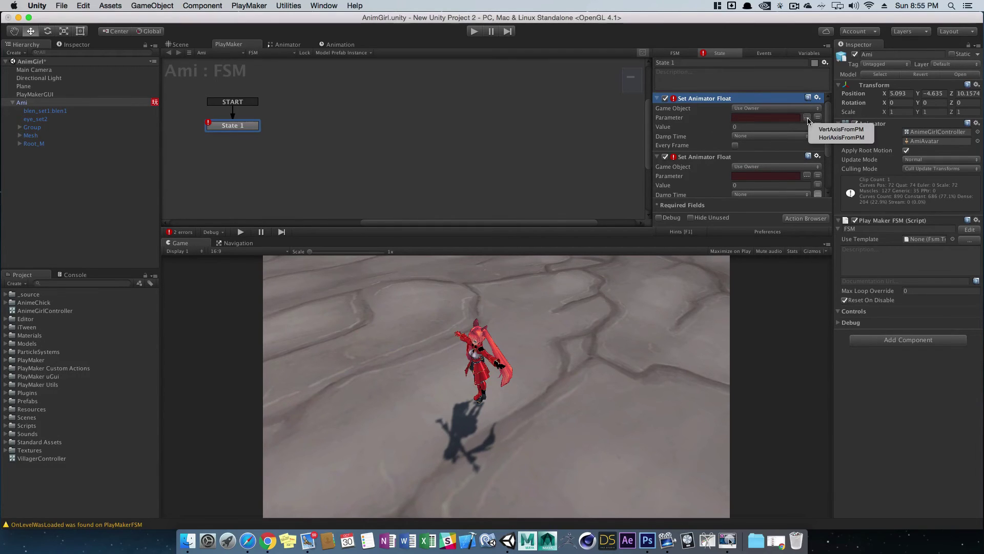
{"action": "left_click", "coordinate": [831, 129]}
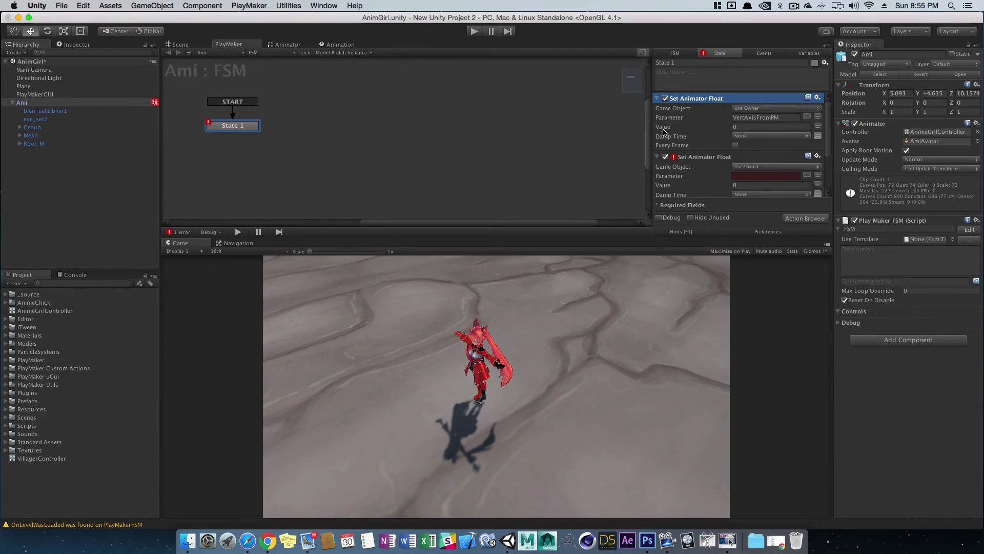
{"action": "left_click", "coordinate": [818, 128]}
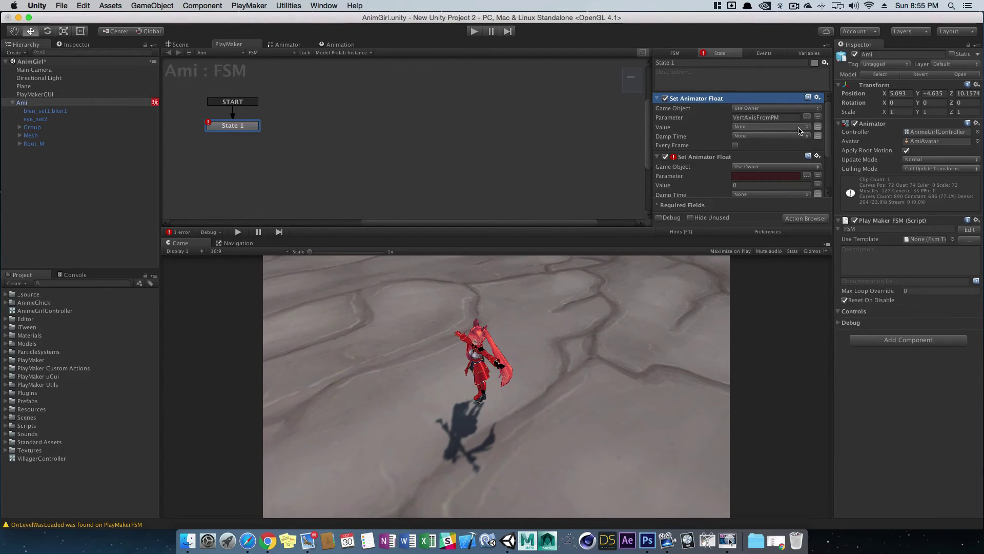
{"action": "left_click", "coordinate": [770, 127]}
{"action": "left_click", "coordinate": [753, 153]}
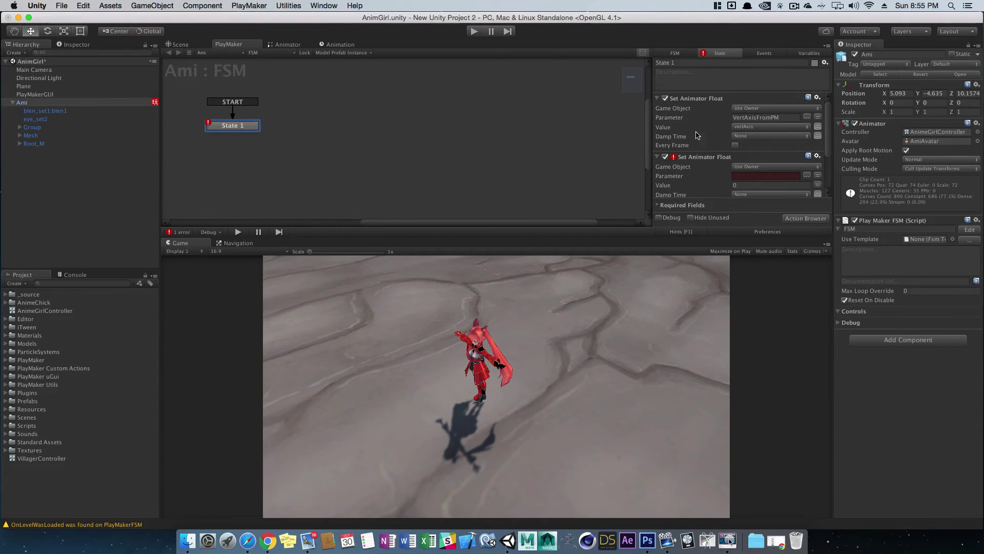
{"action": "left_click", "coordinate": [736, 145]}
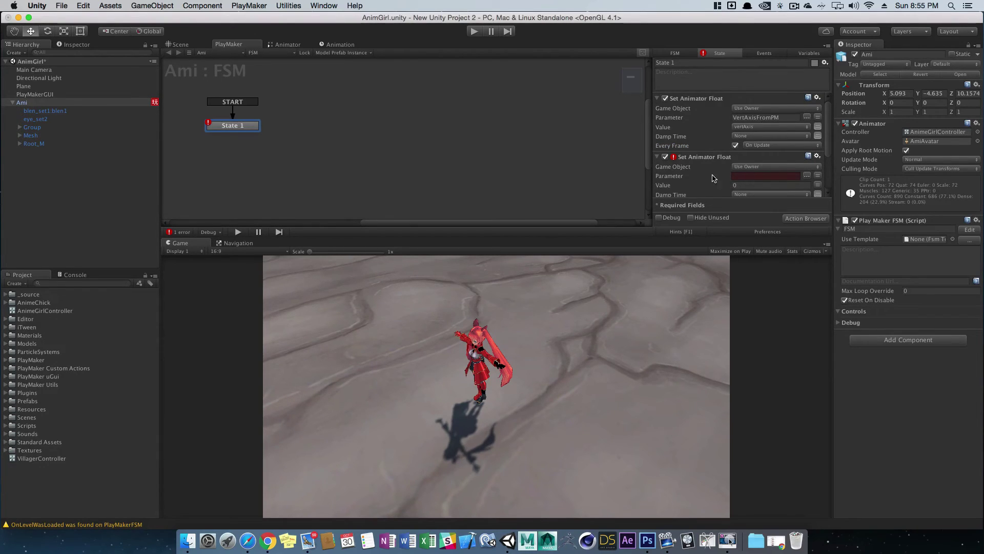
- Configure the second Set Animator Float with parameter HoriAxisFromPM, value horiAxis and Every Frame enabled, and collapse both actions
{"action": "left_click", "coordinate": [807, 175]}
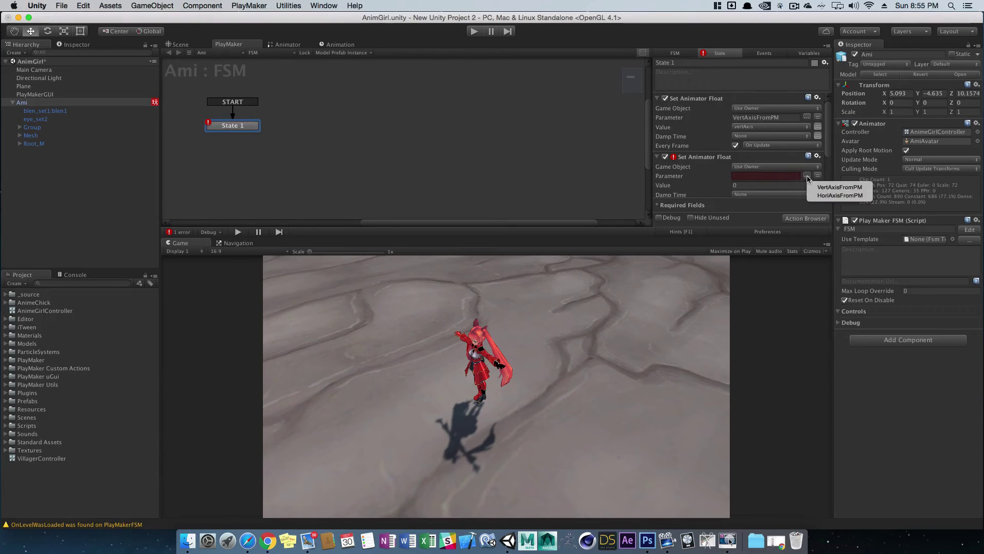
{"action": "left_click", "coordinate": [833, 199]}
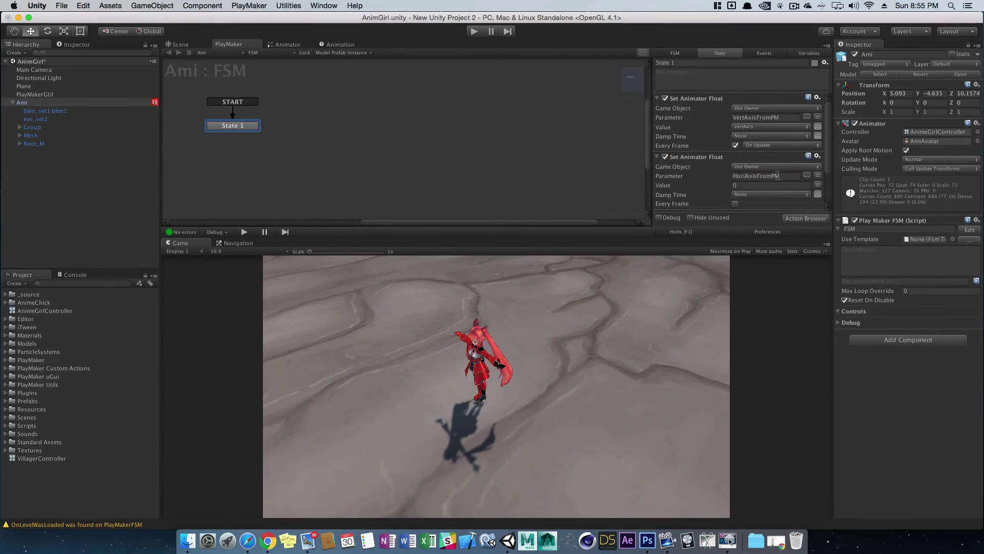
{"action": "left_click", "coordinate": [340, 45]}
{"action": "left_click", "coordinate": [295, 44]}
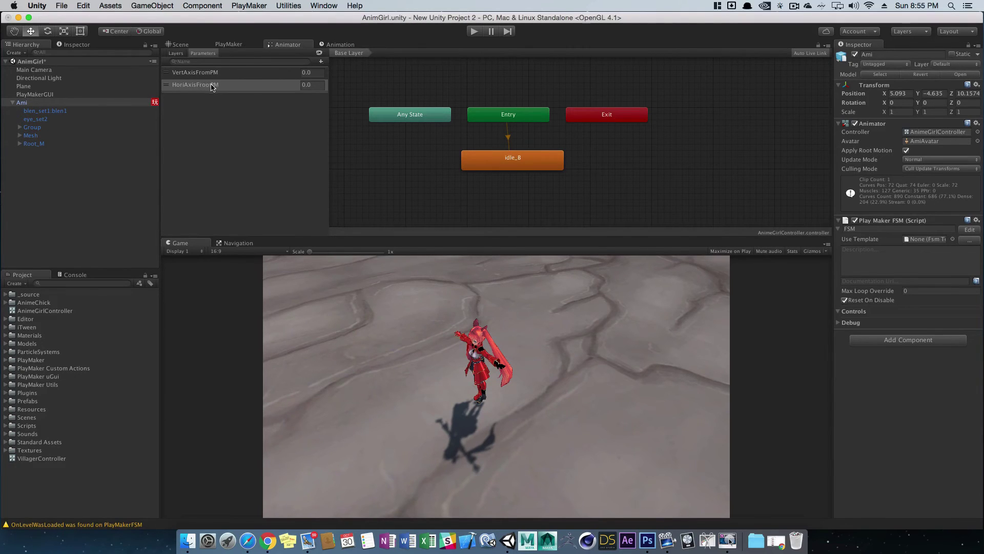
{"action": "left_click", "coordinate": [228, 44]}
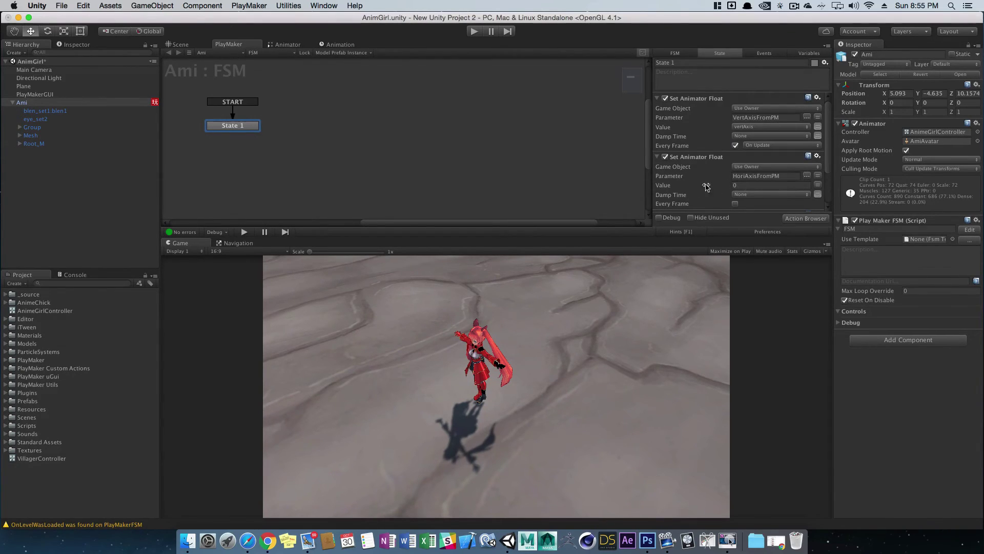
{"action": "left_click", "coordinate": [818, 185]}
{"action": "left_click", "coordinate": [774, 185]}
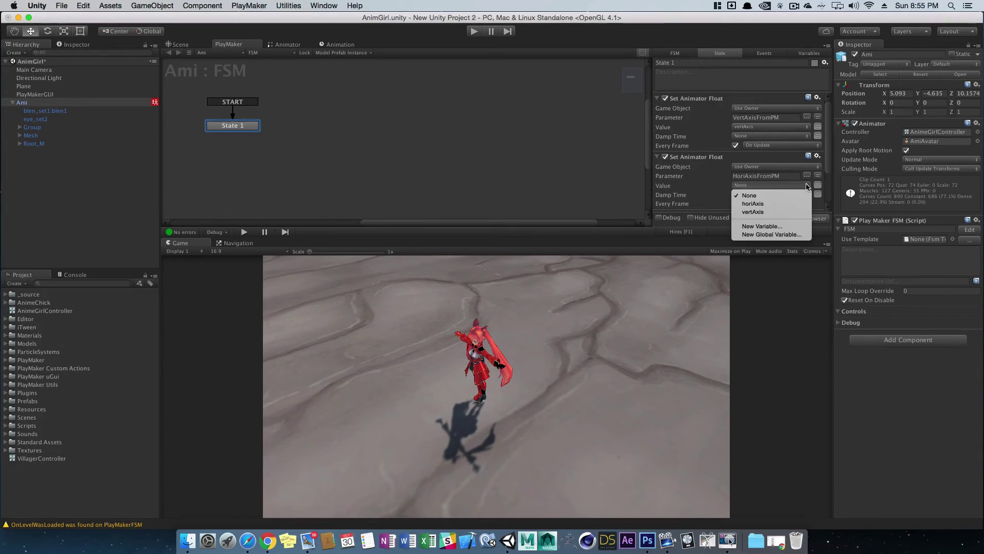
{"action": "left_click", "coordinate": [757, 204]}
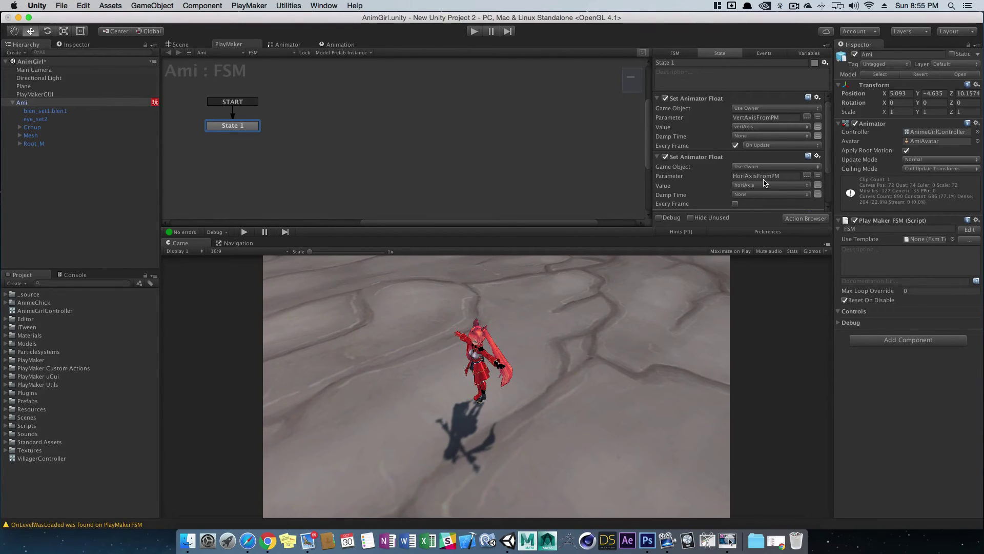
{"action": "left_click", "coordinate": [735, 204]}
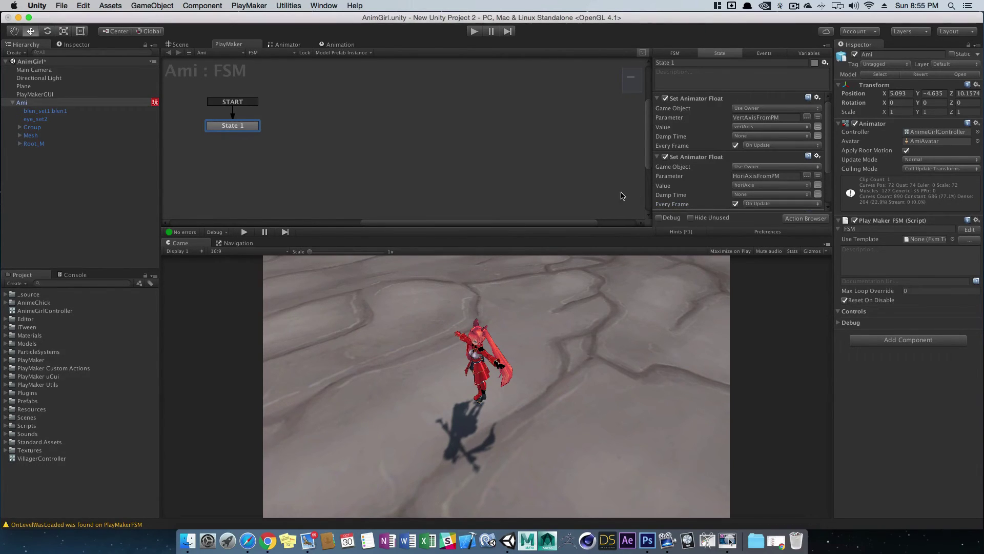
{"action": "left_click", "coordinate": [657, 157]}
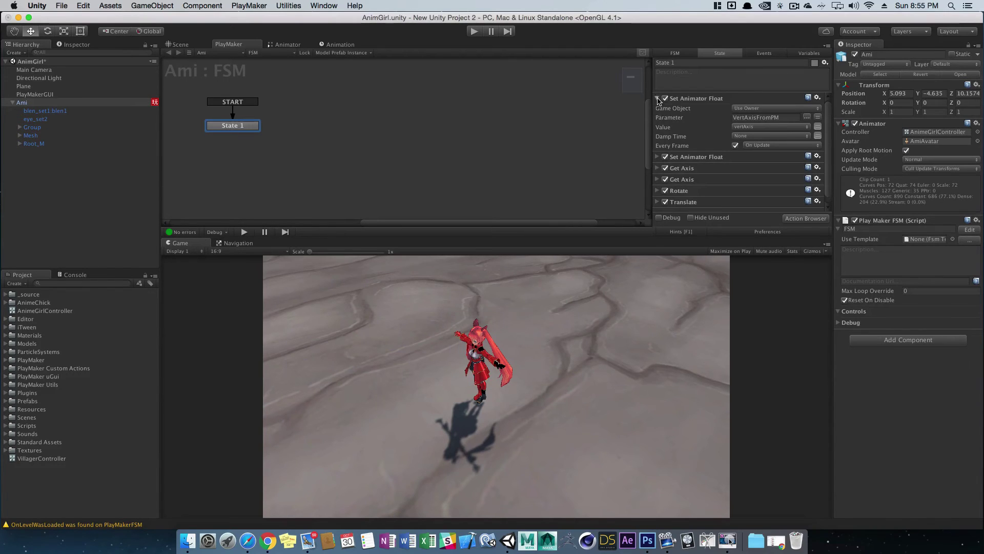
{"action": "left_click", "coordinate": [658, 98]}
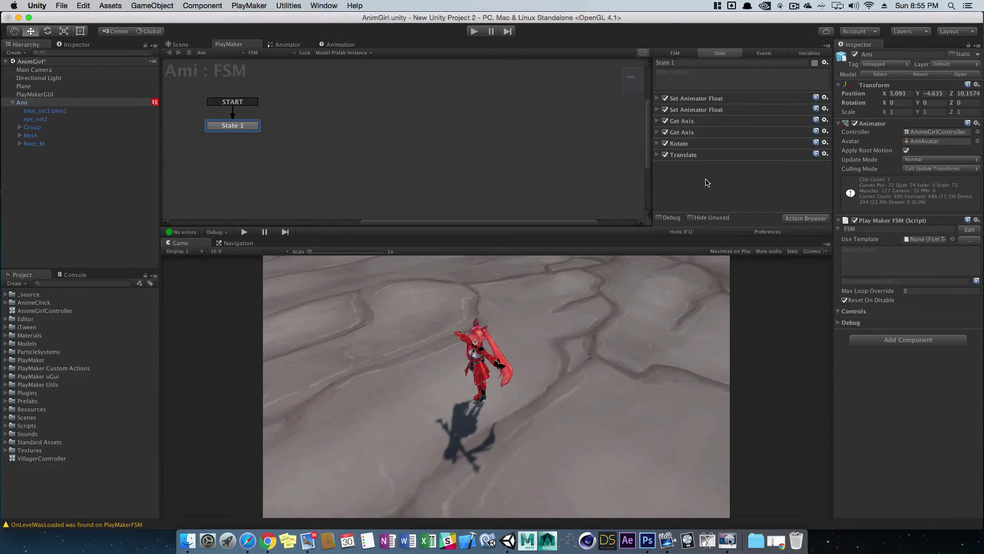
- Play the scene, move and turn Ami in all directions while watching both Animator parameters, and stop playback
{"action": "left_click", "coordinate": [474, 32]}
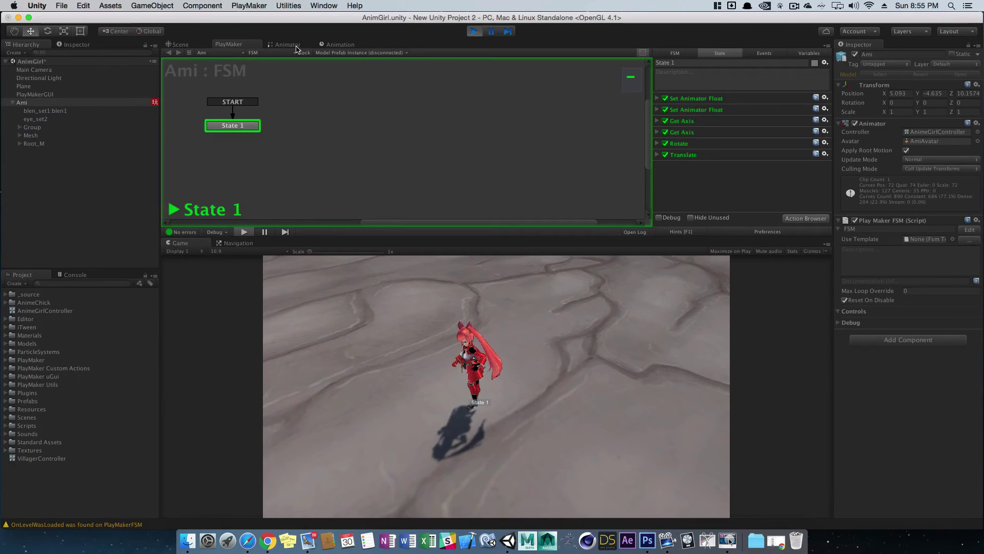
{"action": "left_click", "coordinate": [297, 46]}
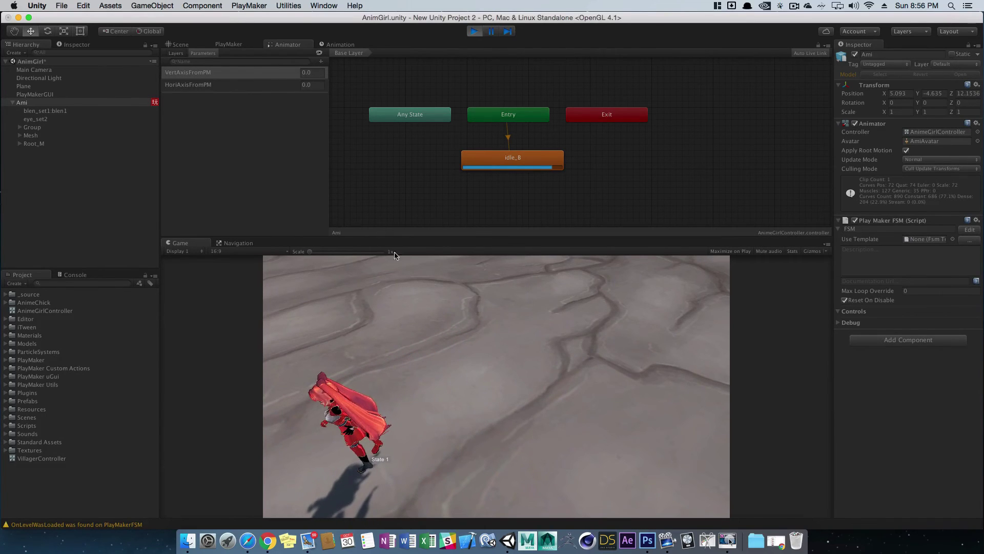
{"action": "key", "text": "Right"}
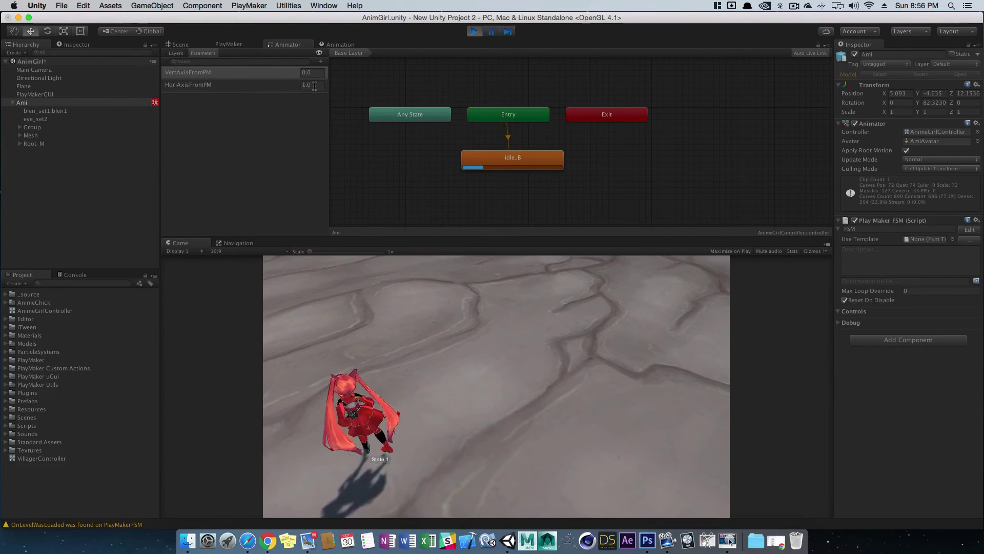
{"action": "key", "text": "Up"}
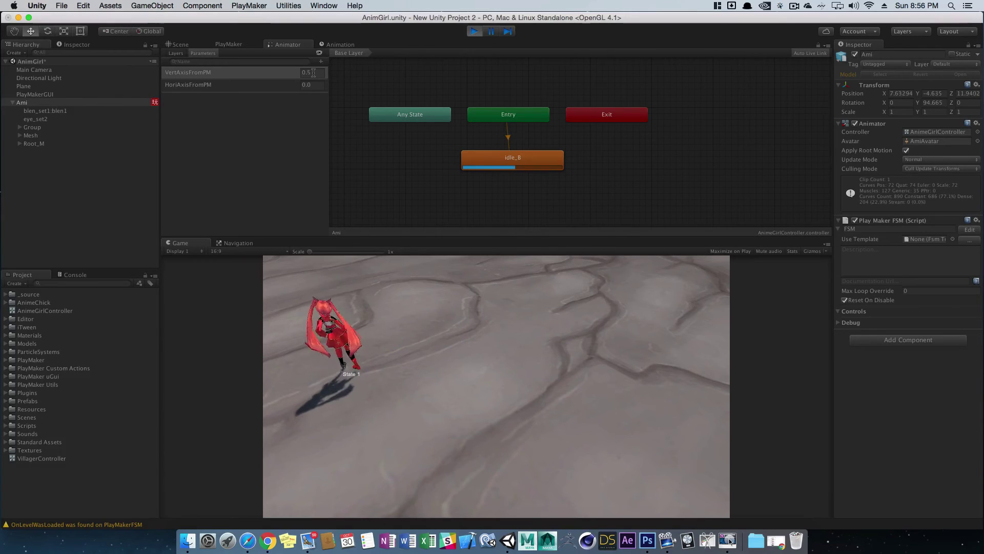
{"action": "key", "text": "Down"}
{"action": "key", "text": "Left"}
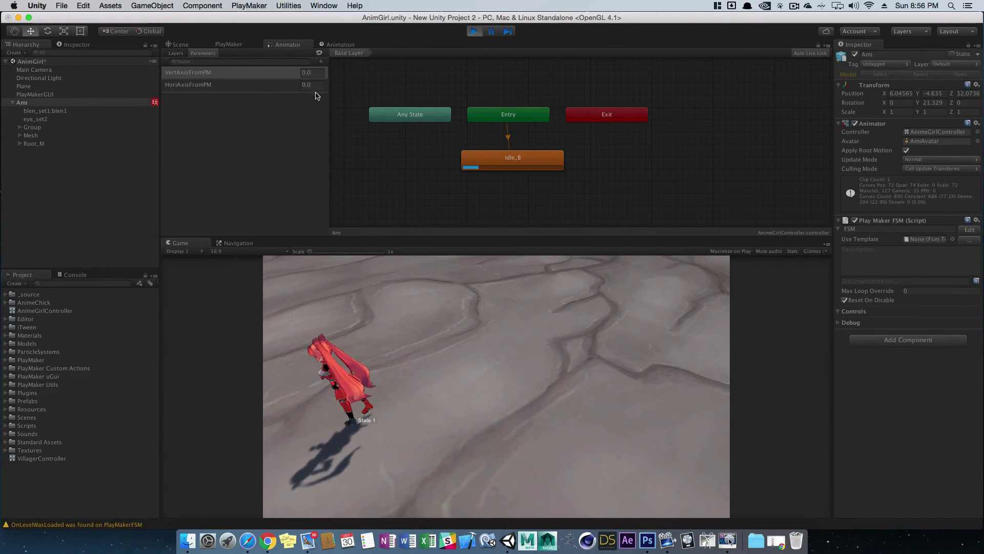
{"action": "left_click", "coordinate": [474, 31]}
- Find the walk_R clip under Ami@walk_R in AnimeChick's character01 assets and add it as a state in the Animator's base layer
{"action": "left_click_drag", "start_coordinate": [501, 164], "coordinate": [502, 162]}
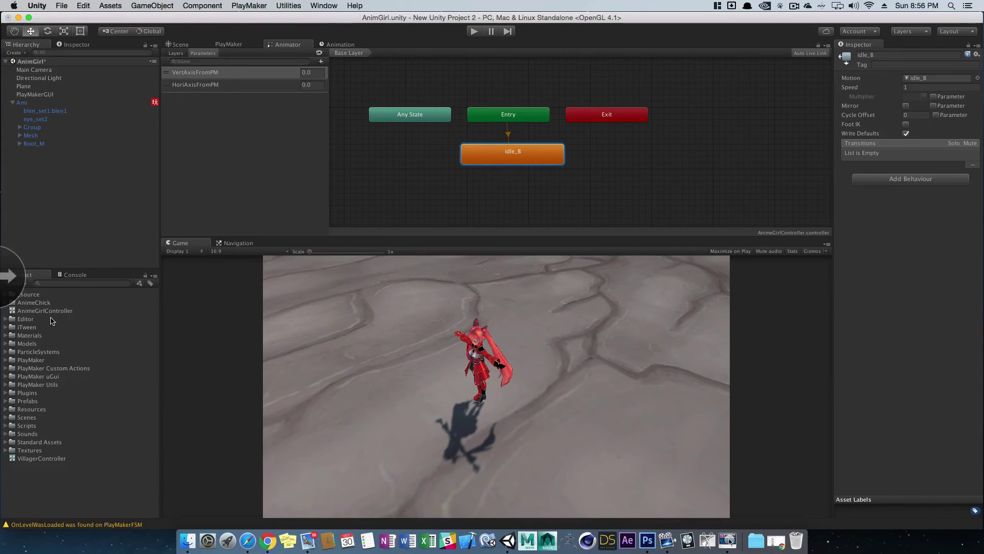
{"action": "left_click", "coordinate": [11, 304]}
{"action": "left_click", "coordinate": [11, 303]}
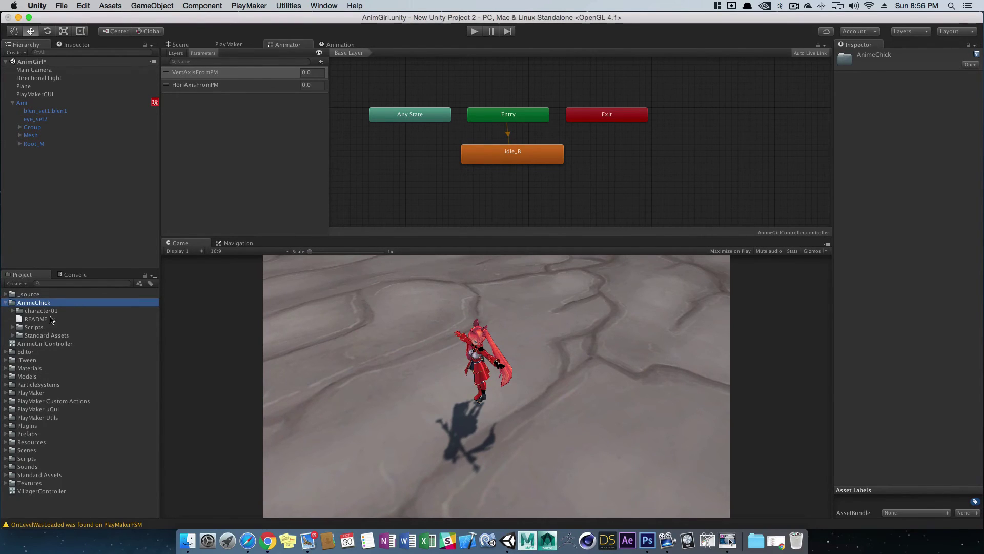
{"action": "left_click", "coordinate": [13, 311]}
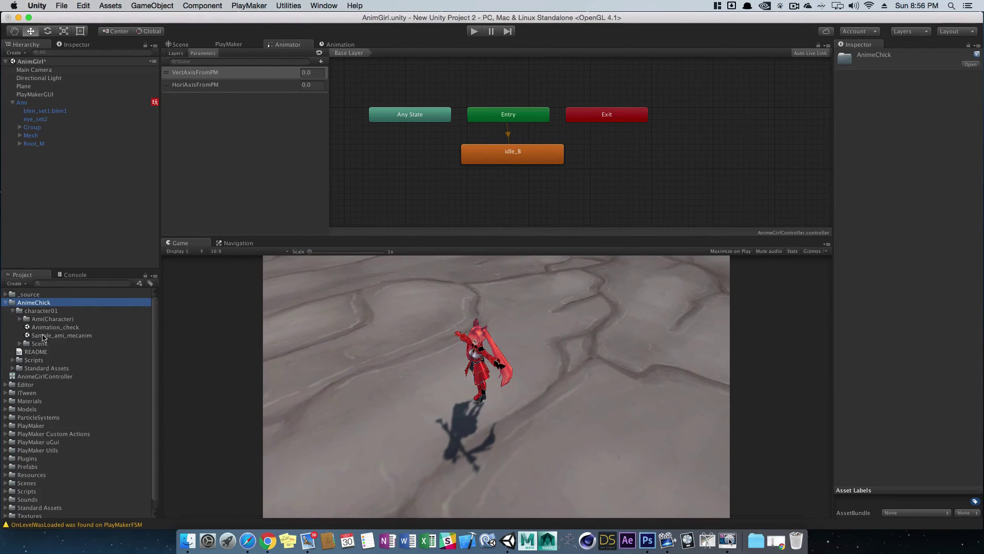
{"action": "left_click", "coordinate": [19, 319]}
{"action": "scroll", "coordinate": [119, 365], "scroll_direction": "down", "scroll_amount": 4}
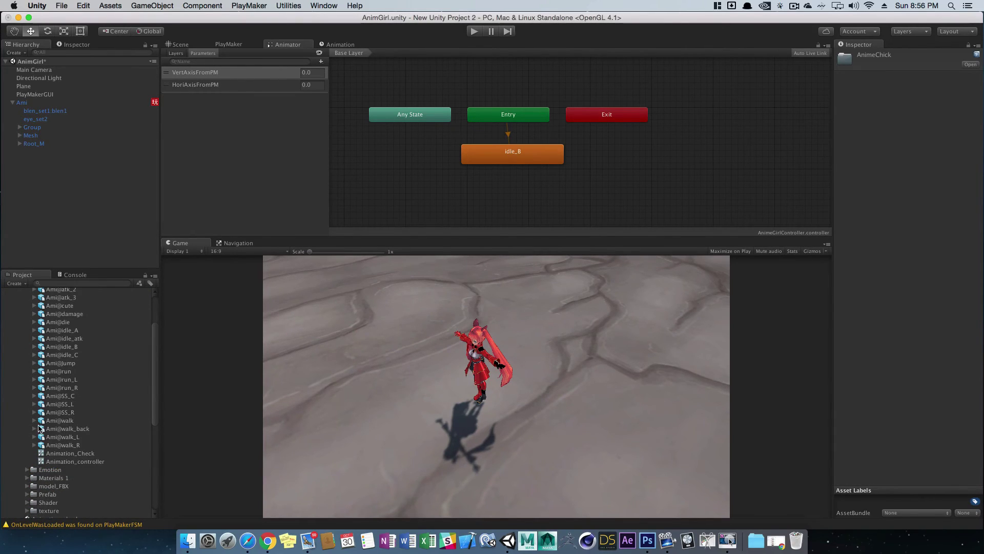
{"action": "left_click", "coordinate": [34, 445]}
{"action": "scroll", "coordinate": [80, 411], "scroll_direction": "down", "scroll_amount": 1}
{"action": "scroll", "coordinate": [88, 420], "scroll_direction": "down", "scroll_amount": 5}
{"action": "left_click_drag", "start_coordinate": [71, 480], "coordinate": [655, 171]}
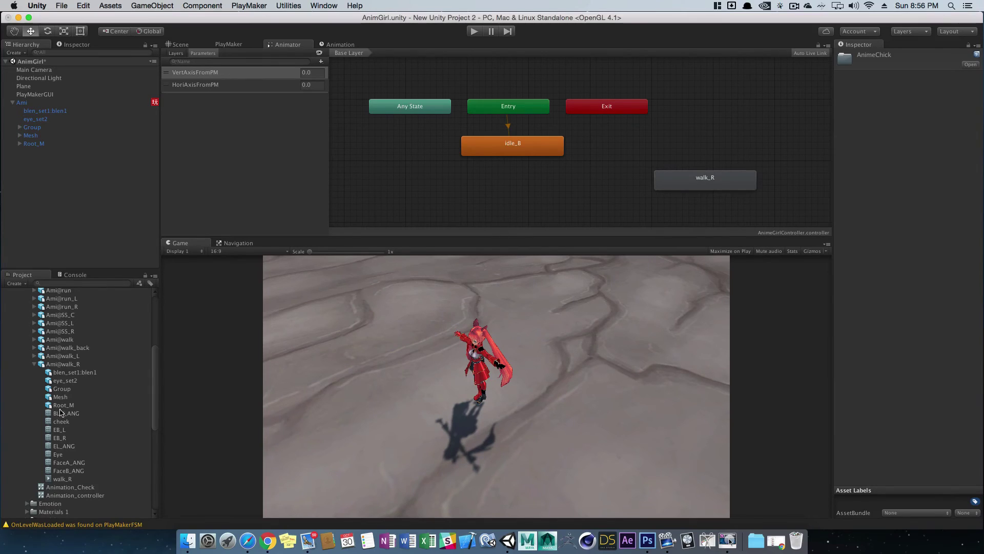
- Add the walk_L clip from Ami@walk_L as a state and place walk_L and walk_R on opposite sides below idle_B
{"action": "left_click", "coordinate": [35, 357]}
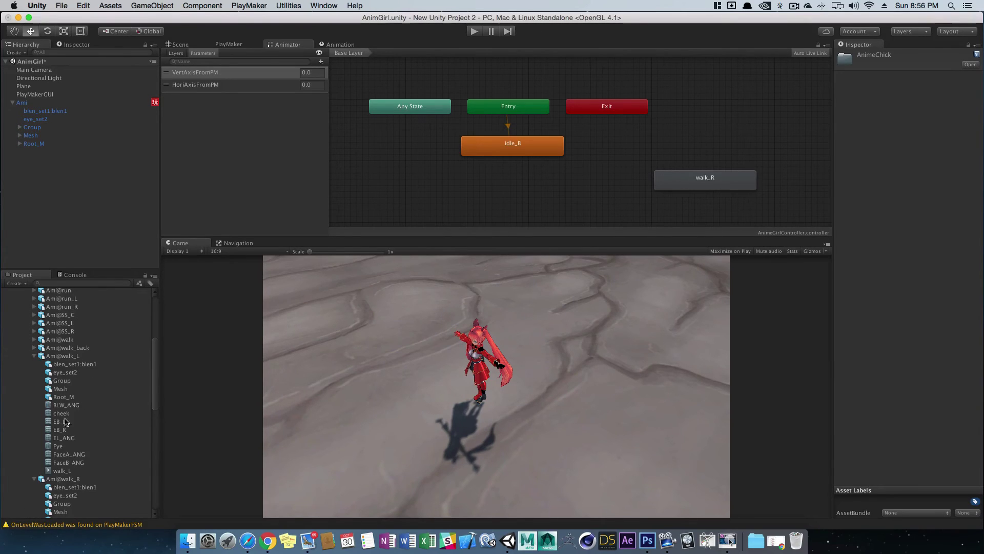
{"action": "left_click_drag", "start_coordinate": [63, 476], "coordinate": [361, 170]}
{"action": "left_click_drag", "start_coordinate": [711, 172], "coordinate": [629, 167]}
{"action": "left_click_drag", "start_coordinate": [392, 192], "coordinate": [392, 193]}
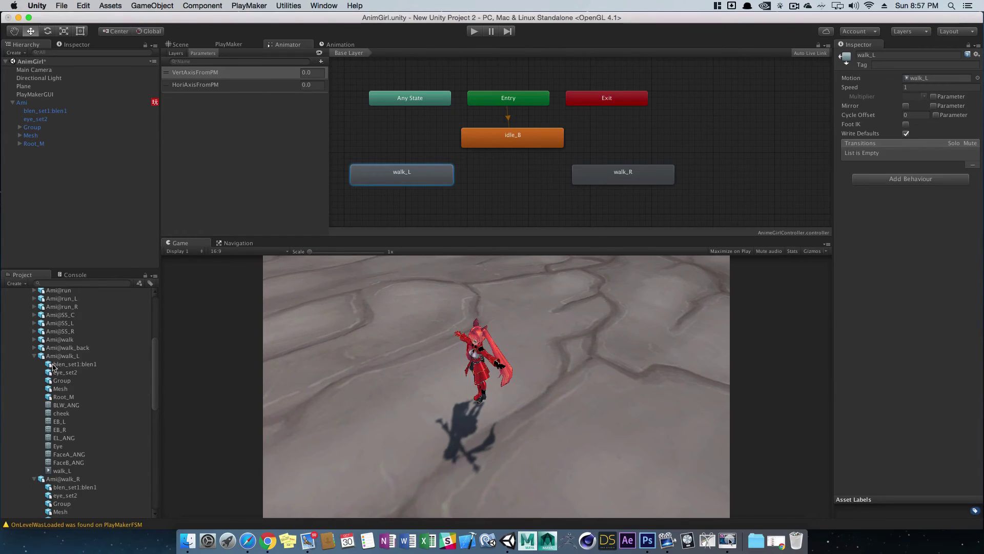
- Add the walk clip from Ami@walk as a state in the Animator graph and inspect the clip's settings
{"action": "left_click", "coordinate": [35, 339]}
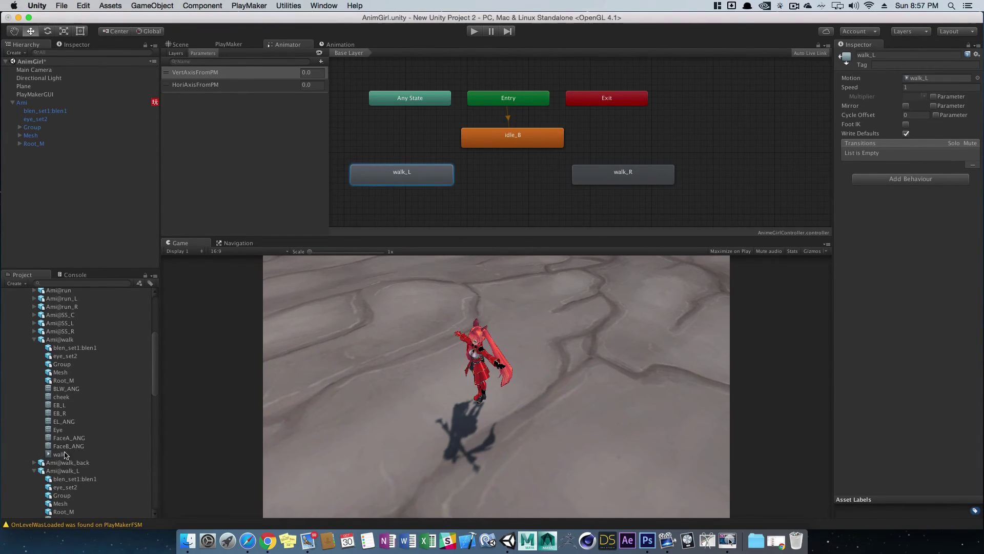
{"action": "left_click_drag", "start_coordinate": [59, 455], "coordinate": [491, 182]}
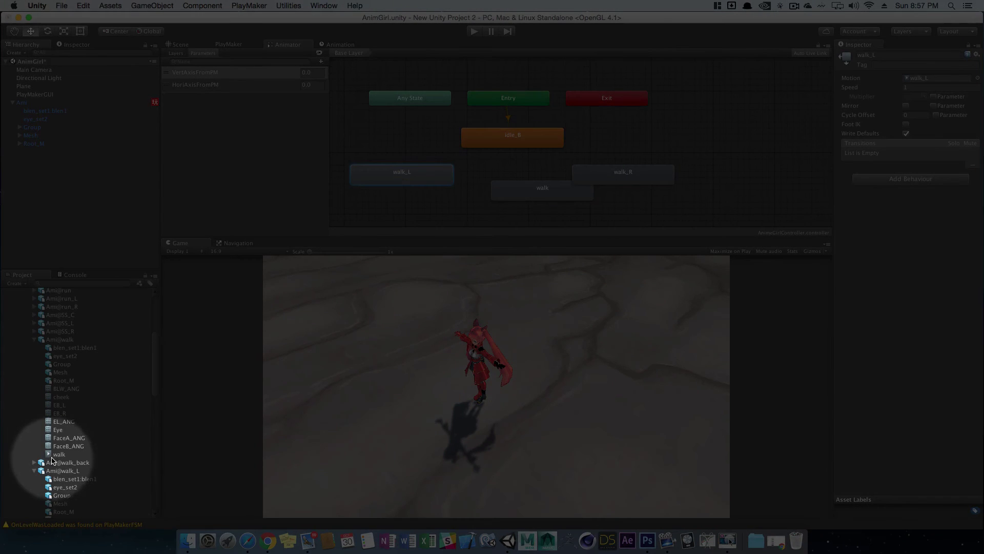
{"action": "left_click", "coordinate": [56, 455]}
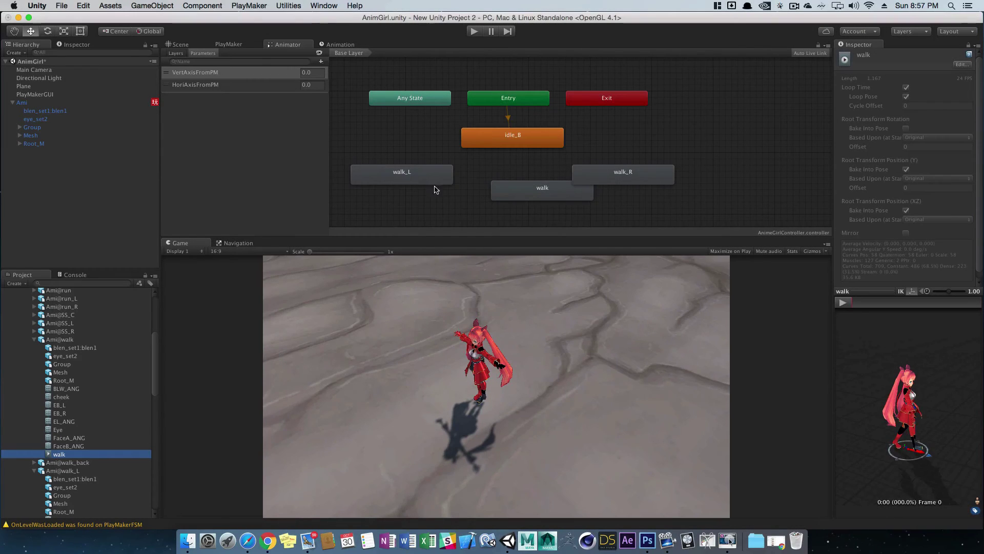
- Arrange the Animator states with walk directly below idle_B and walk_L and walk_R spread out on either side
{"action": "left_click_drag", "start_coordinate": [522, 188], "coordinate": [499, 178]}
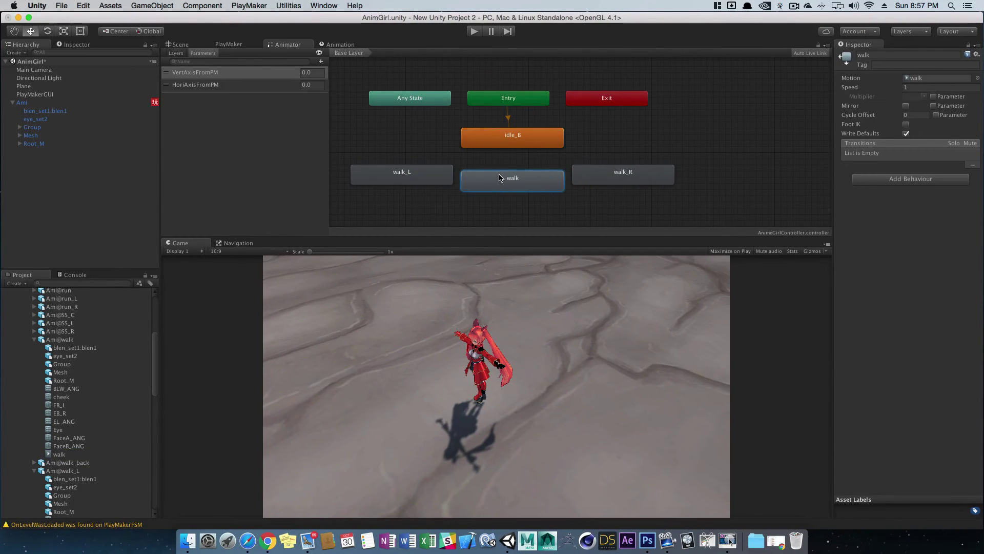
{"action": "left_click_drag", "start_coordinate": [605, 172], "coordinate": [648, 160]}
{"action": "left_click", "coordinate": [397, 175]}
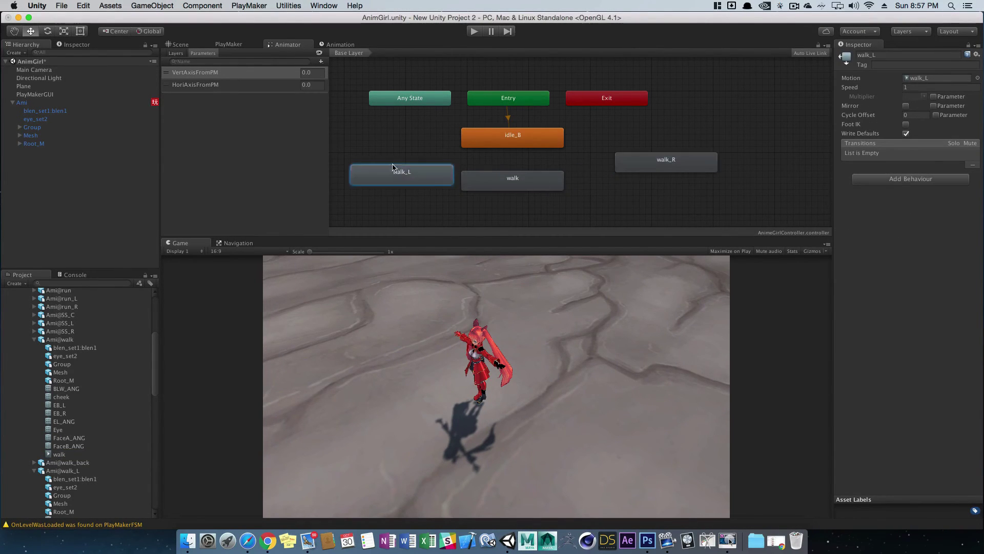
{"action": "left_click_drag", "start_coordinate": [398, 174], "coordinate": [375, 154]}
{"action": "left_click_drag", "start_coordinate": [678, 162], "coordinate": [672, 149]}
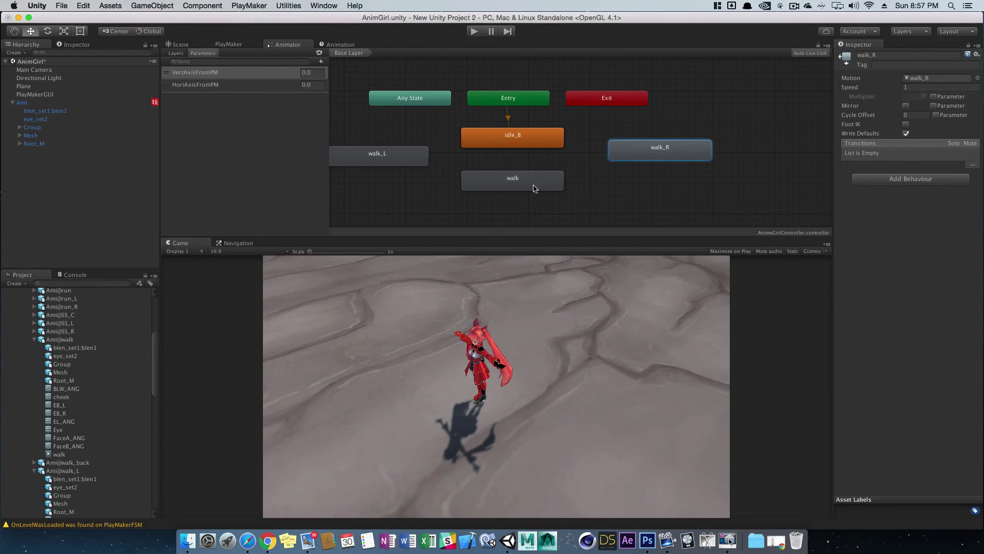
{"action": "middle_click_drag", "start_coordinate": [441, 164], "coordinate": [502, 159]}
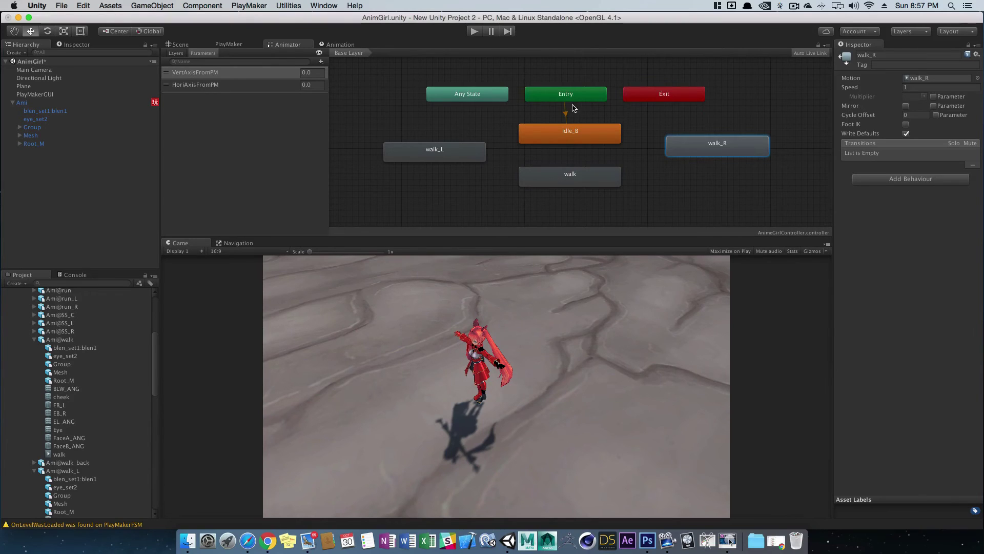
{"action": "middle_click_drag", "start_coordinate": [552, 112], "coordinate": [506, 122]}
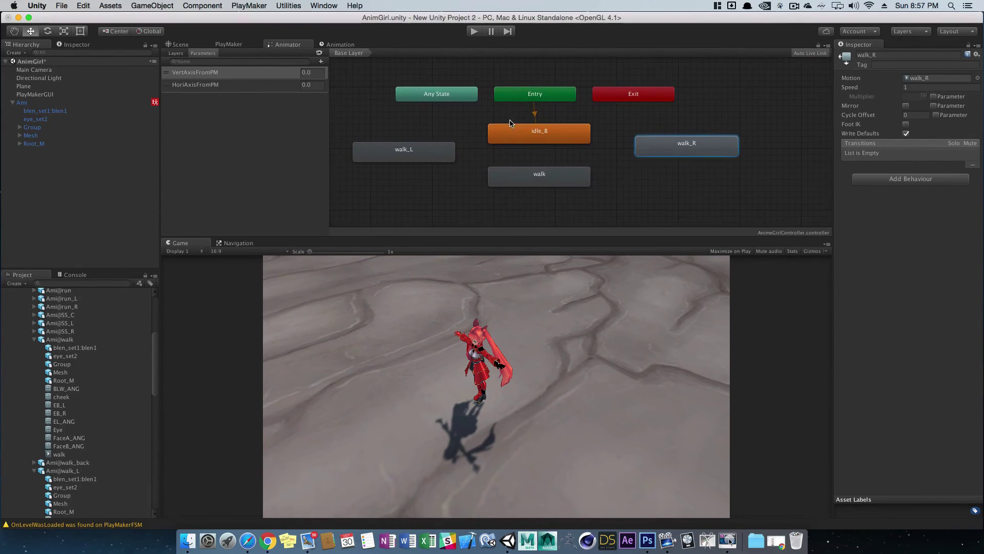
{"action": "right_click", "coordinate": [570, 137]}
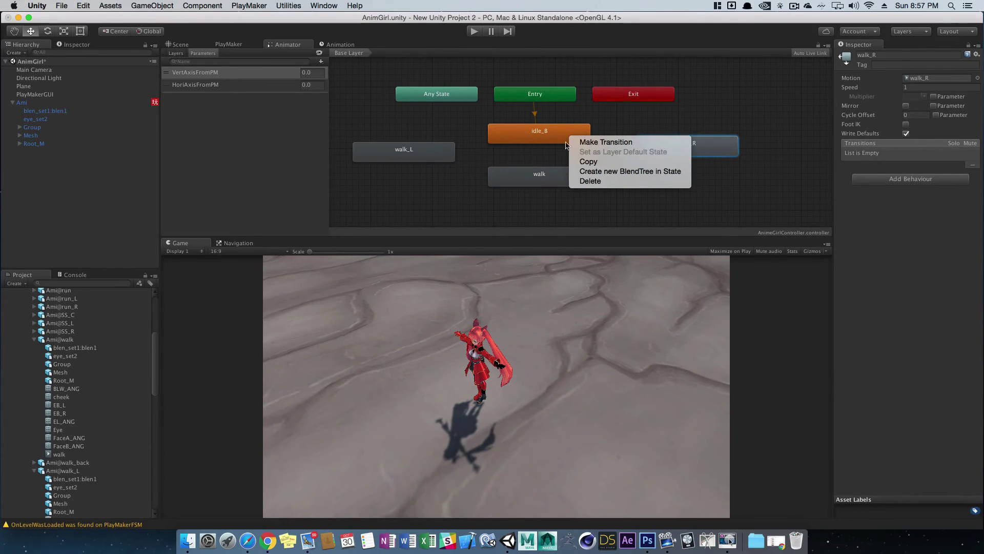
{"action": "left_click", "coordinate": [591, 143]}
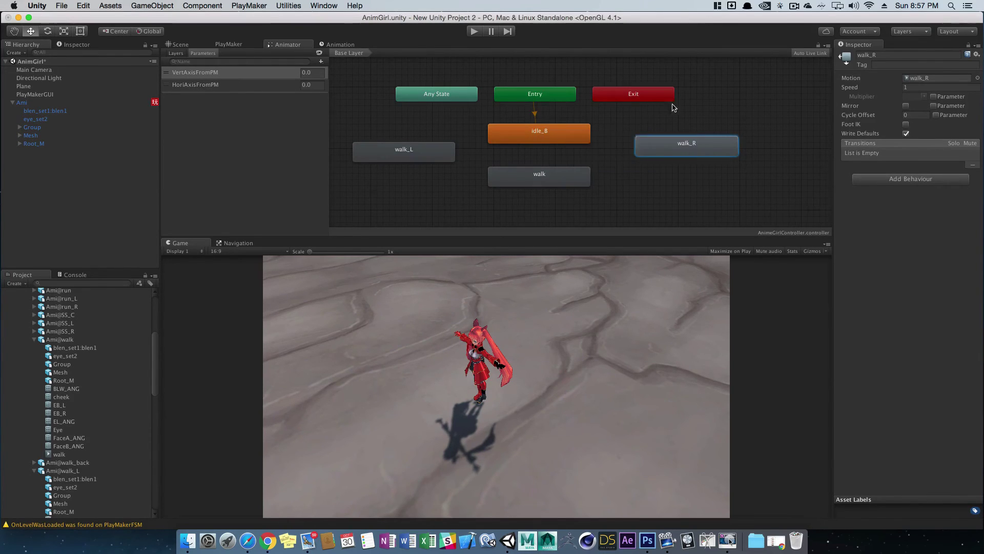
{"action": "left_click", "coordinate": [665, 207]}
- Create a transition from the idle_B state to the walk_R state in the Animator's base layer
{"action": "left_click", "coordinate": [550, 138]}
{"action": "right_click", "coordinate": [548, 133]}
{"action": "left_click", "coordinate": [569, 137]}
{"action": "left_click", "coordinate": [664, 144]}
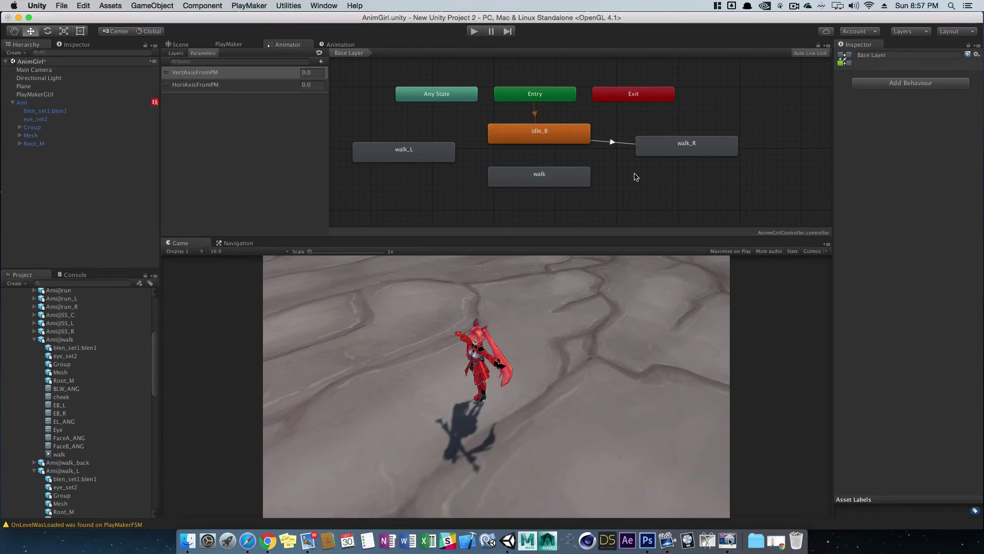
- Examine idle_B, walk_R and the transition between them, and reposition the walk state slightly lower beneath idle_B
{"action": "left_click", "coordinate": [612, 145]}
{"action": "left_click", "coordinate": [566, 141]}
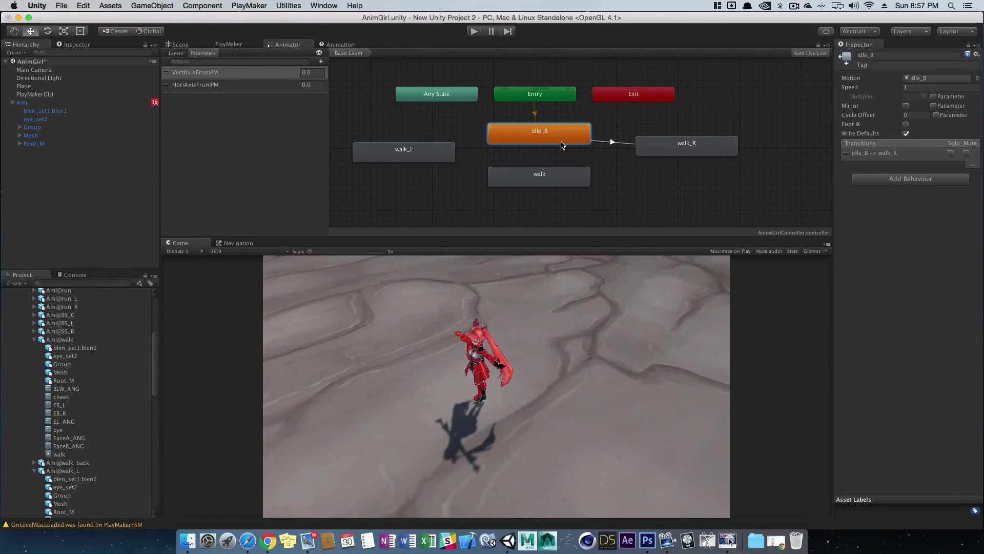
{"action": "left_click", "coordinate": [679, 150]}
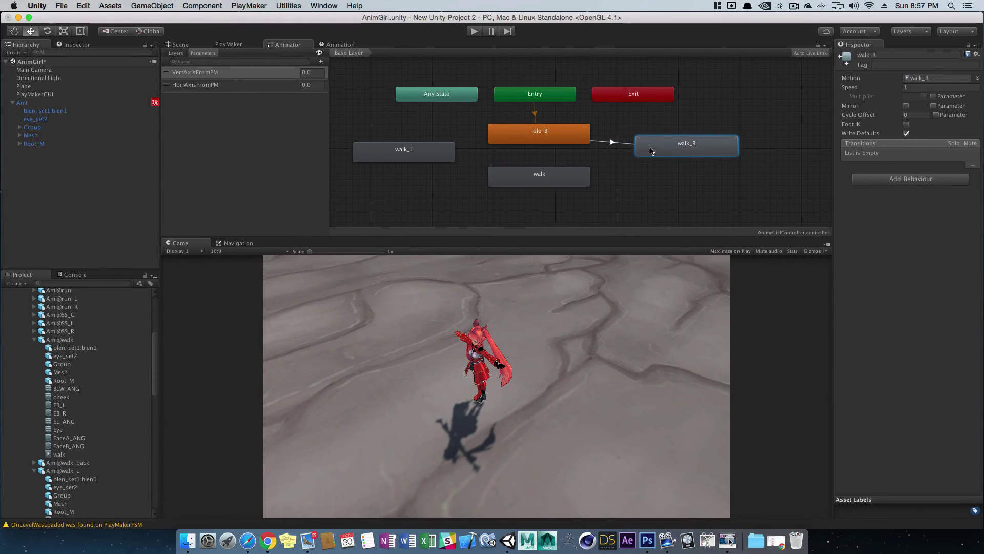
{"action": "left_click", "coordinate": [614, 147]}
{"action": "left_click_drag", "start_coordinate": [582, 174], "coordinate": [557, 200]}
{"action": "left_click", "coordinate": [617, 144]}
{"action": "left_click", "coordinate": [666, 143]}
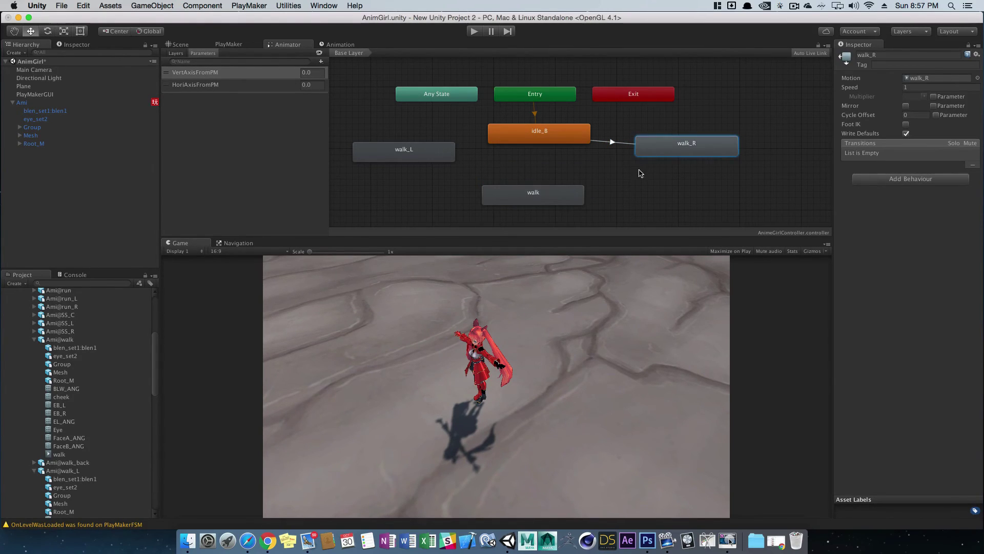
{"action": "left_click", "coordinate": [613, 144]}
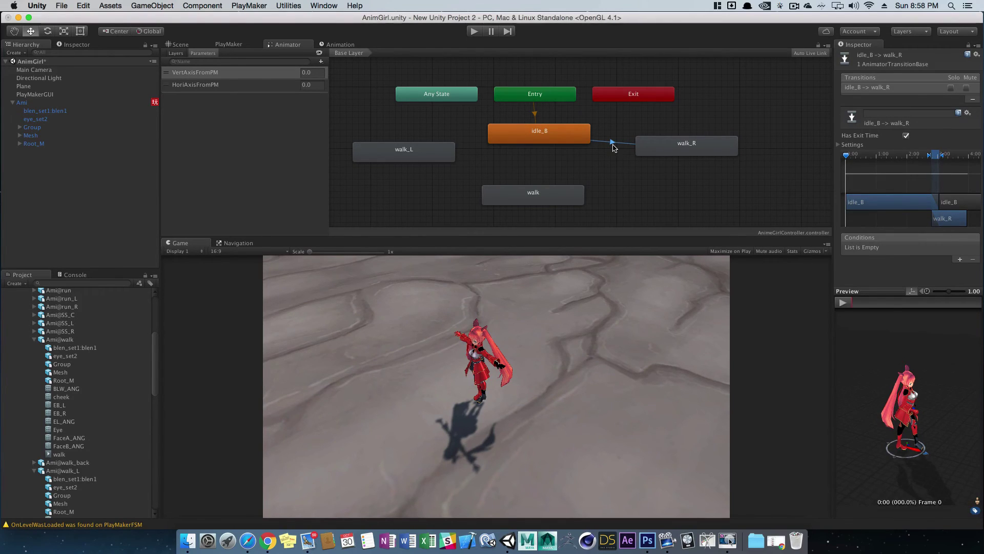
{"action": "left_click_drag", "start_coordinate": [565, 196], "coordinate": [574, 190]}
{"action": "left_click", "coordinate": [685, 155]}
{"action": "left_click", "coordinate": [672, 153]}
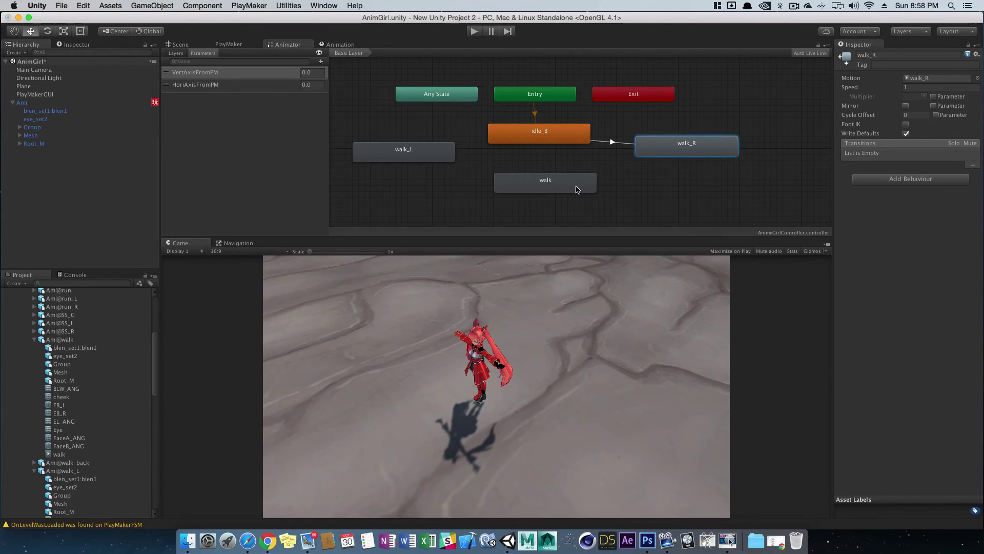
- Give the idle_B to walk_R transition the condition HoriAxisFromPM Greater 0
{"action": "left_click", "coordinate": [613, 147]}
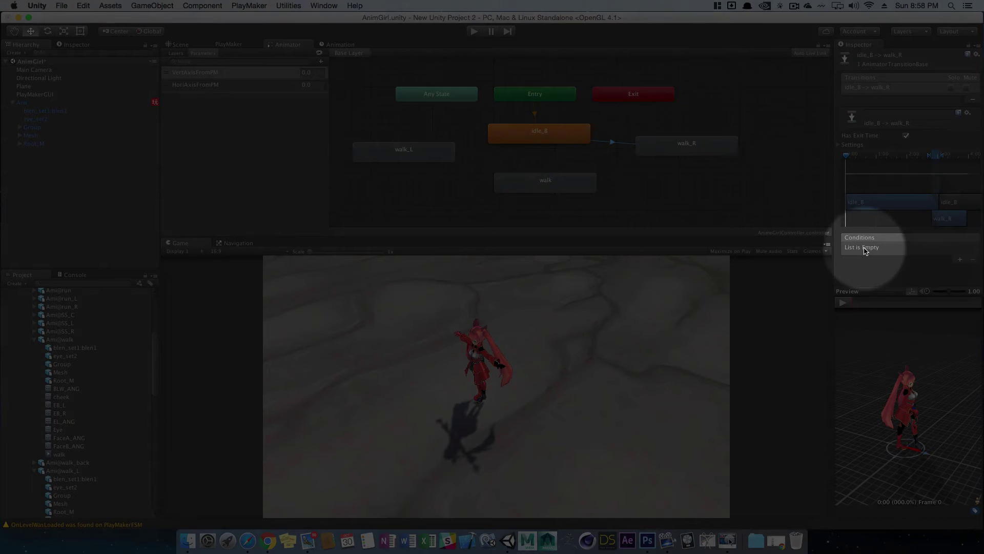
{"action": "left_click", "coordinate": [960, 260]}
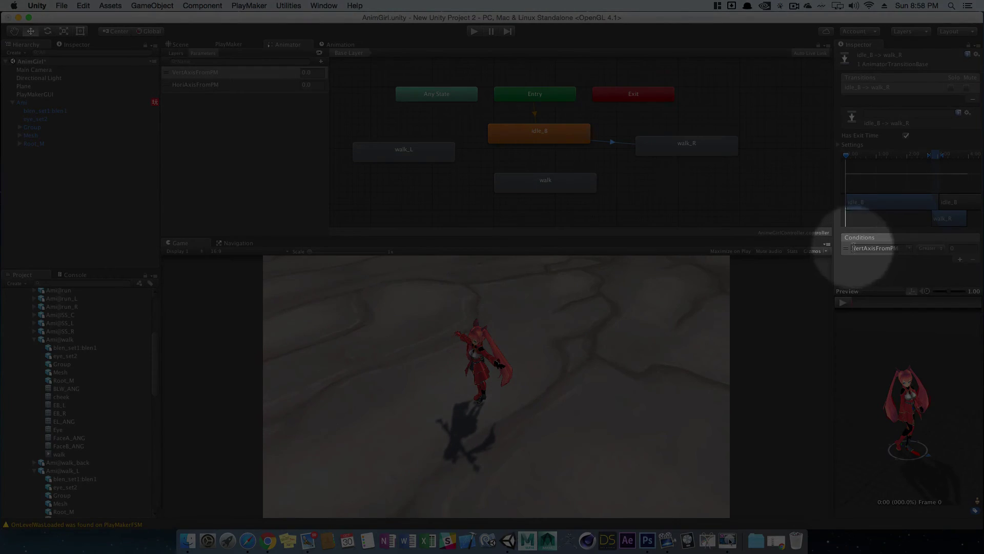
{"action": "left_click", "coordinate": [910, 248]}
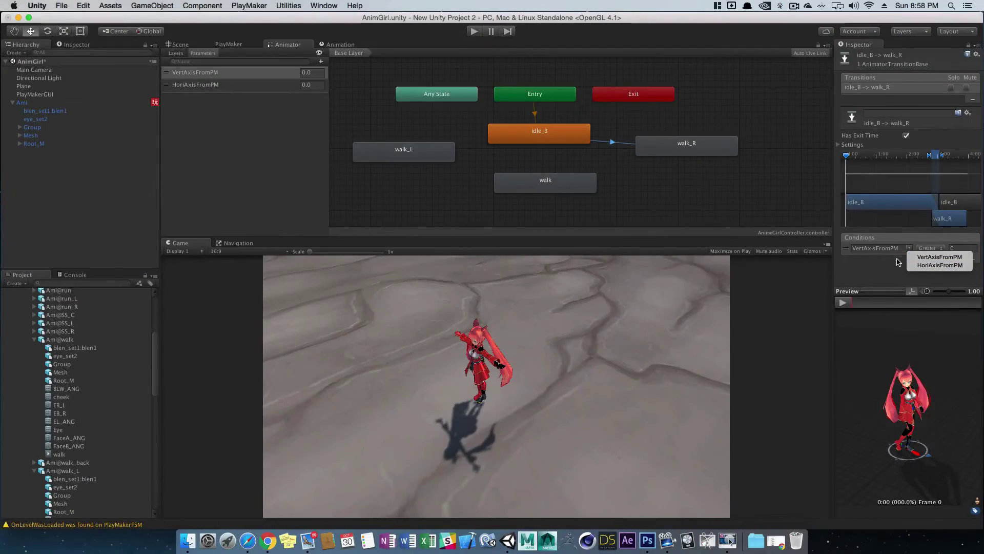
{"action": "left_click", "coordinate": [938, 256]}
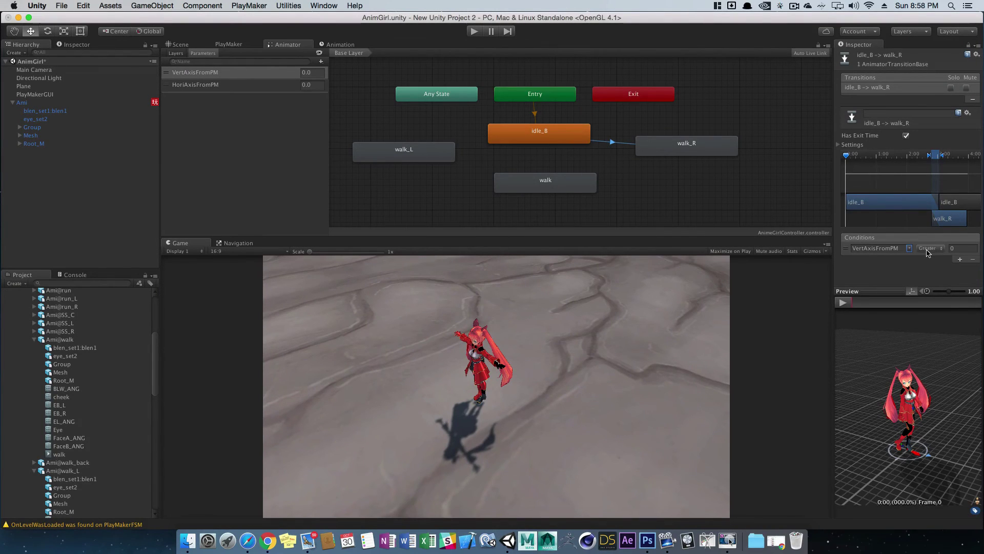
{"action": "left_click", "coordinate": [913, 252]}
{"action": "left_click", "coordinate": [908, 256]}
- Create a return transition from the walk_R state to idle_B
{"action": "left_click", "coordinate": [688, 144]}
{"action": "right_click", "coordinate": [688, 143]}
{"action": "left_click", "coordinate": [701, 149]}
{"action": "left_click", "coordinate": [574, 137]}
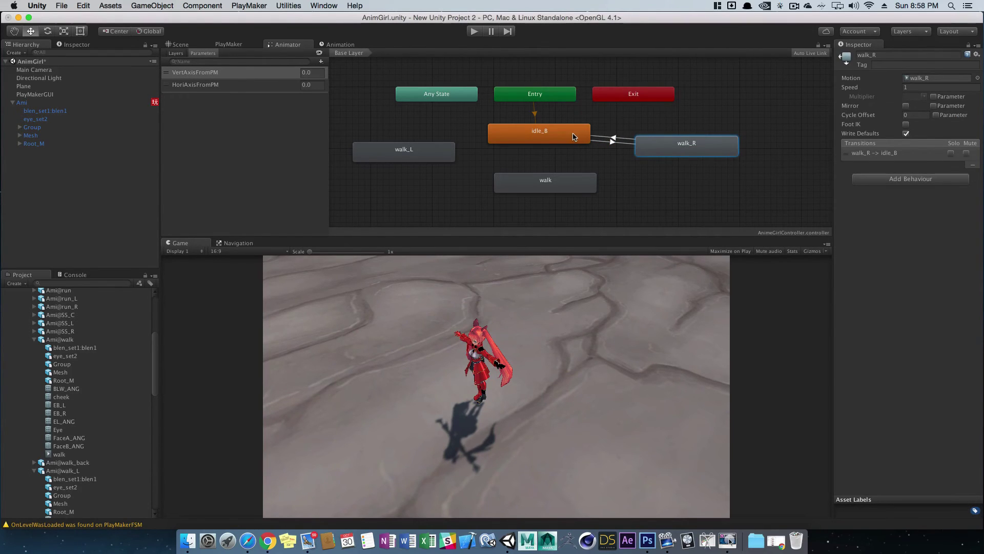
- Give the walk_R to idle_B transition the condition HoriAxisFromPM Less 0.1
{"action": "left_click", "coordinate": [615, 139]}
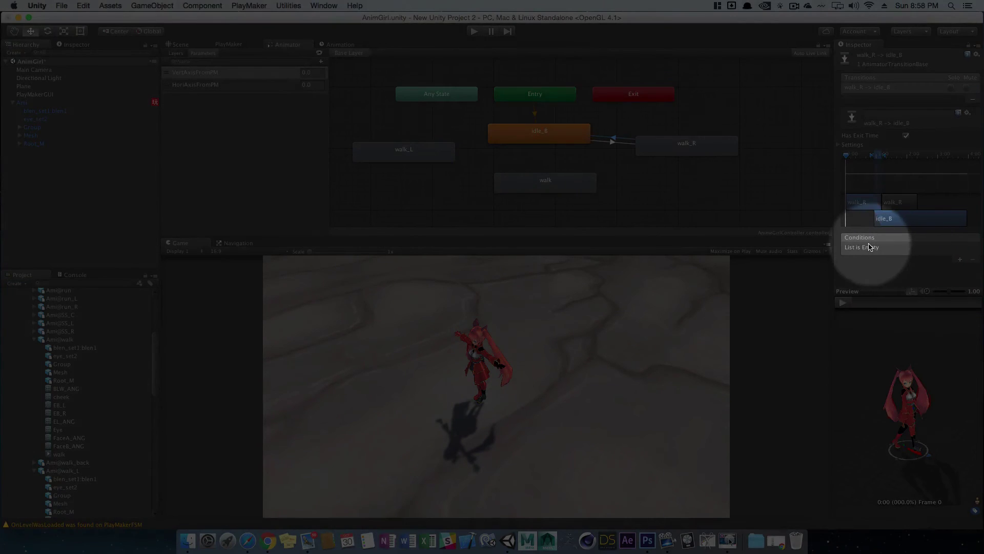
{"action": "left_click", "coordinate": [960, 259]}
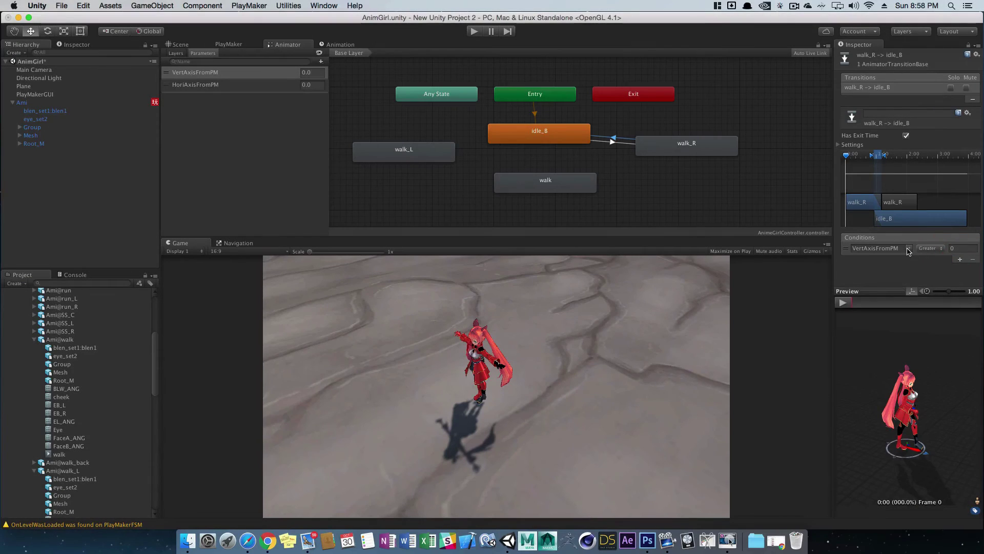
{"action": "left_click", "coordinate": [908, 249]}
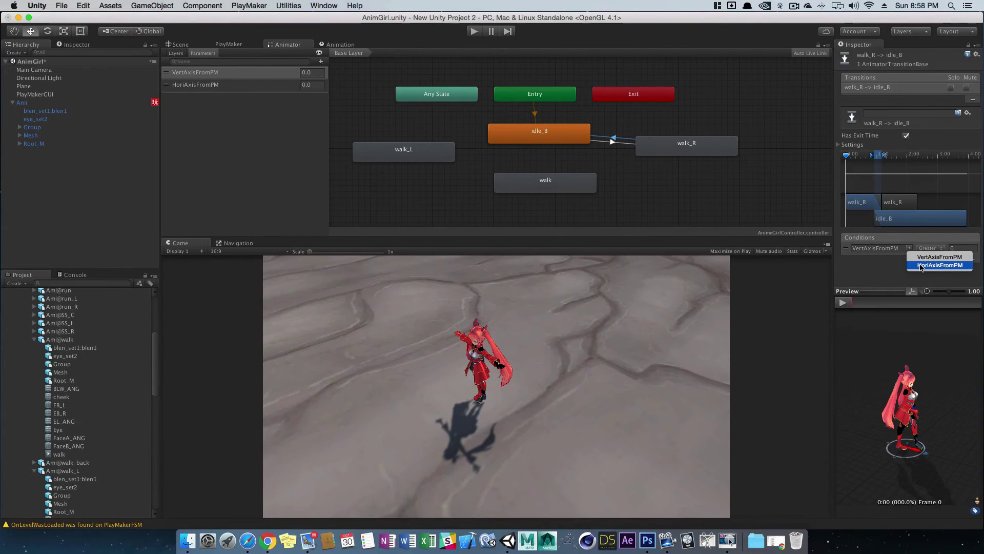
{"action": "left_click", "coordinate": [921, 265]}
{"action": "left_click", "coordinate": [929, 248]}
{"action": "left_click", "coordinate": [936, 258]}
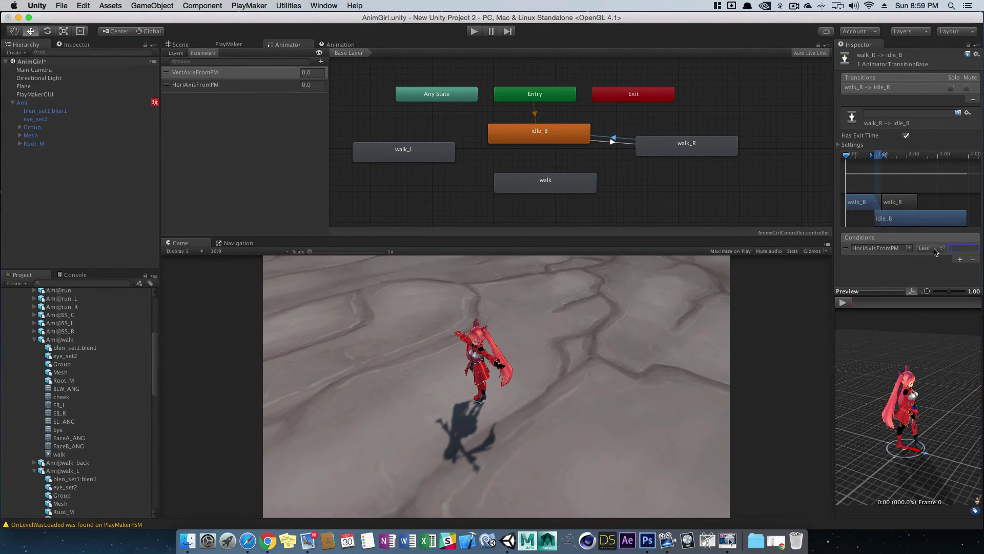
{"action": "type", "text": ".1"}
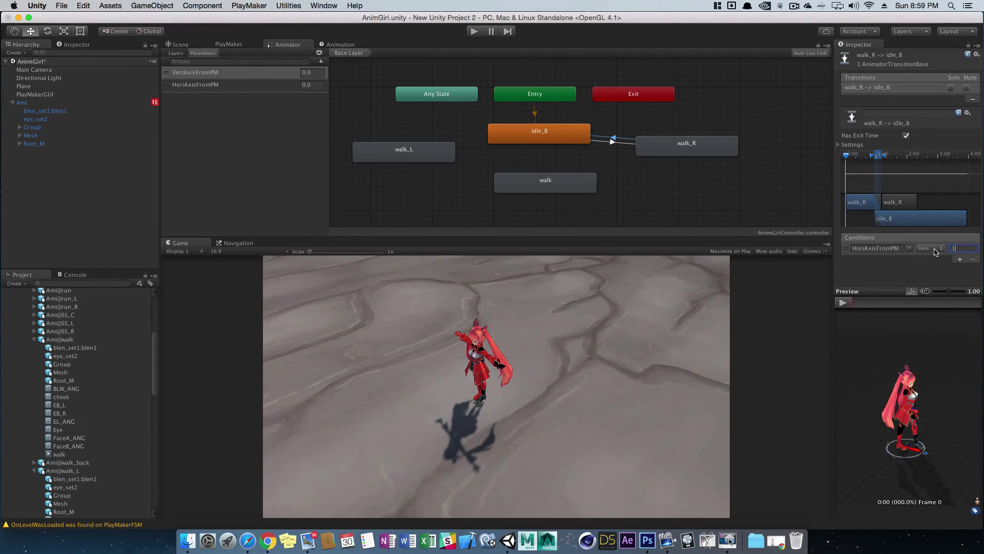
{"action": "key", "text": "Return"}
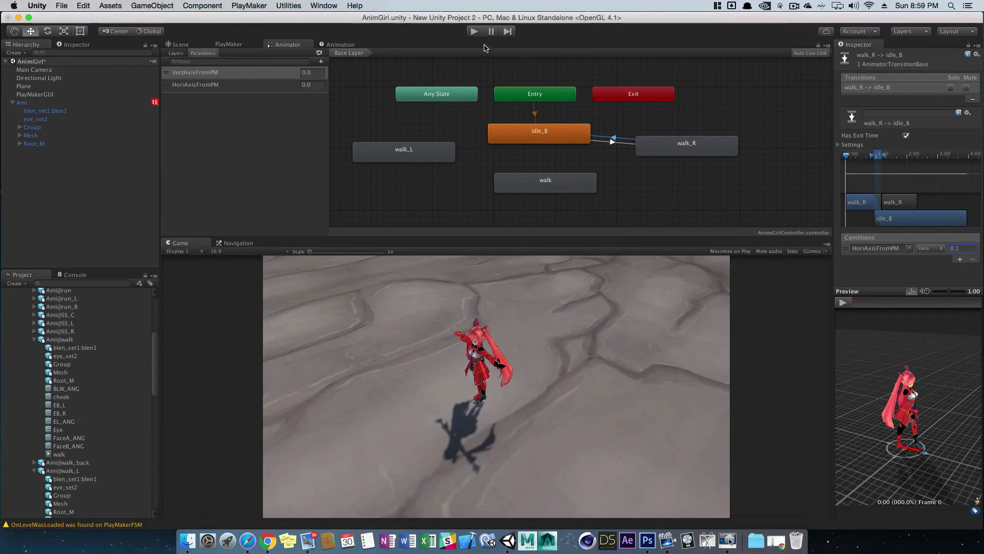
- Play-test the scene by steering Ami to the right to check the walk_R transitions, and stop the game
{"action": "left_click", "coordinate": [473, 32]}
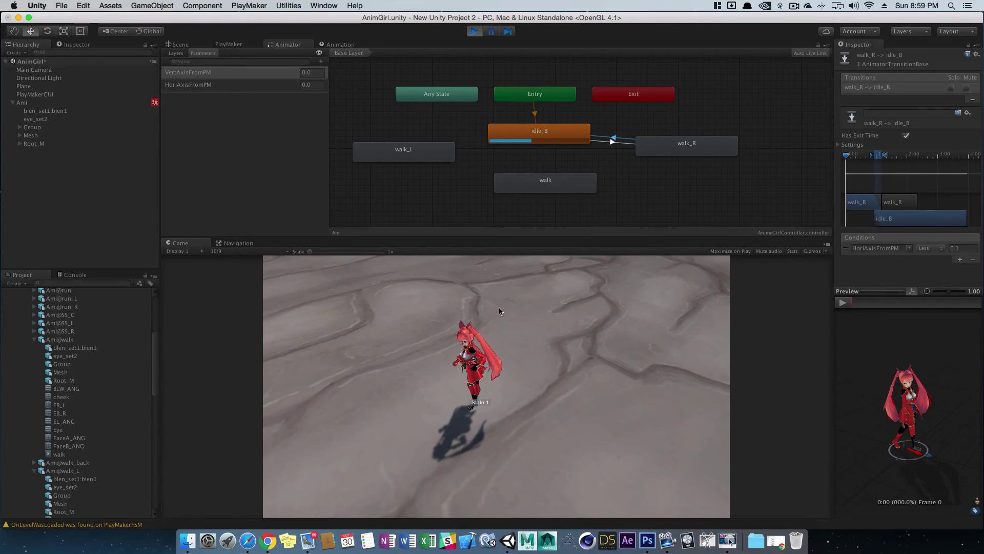
{"action": "key", "text": "Right"}
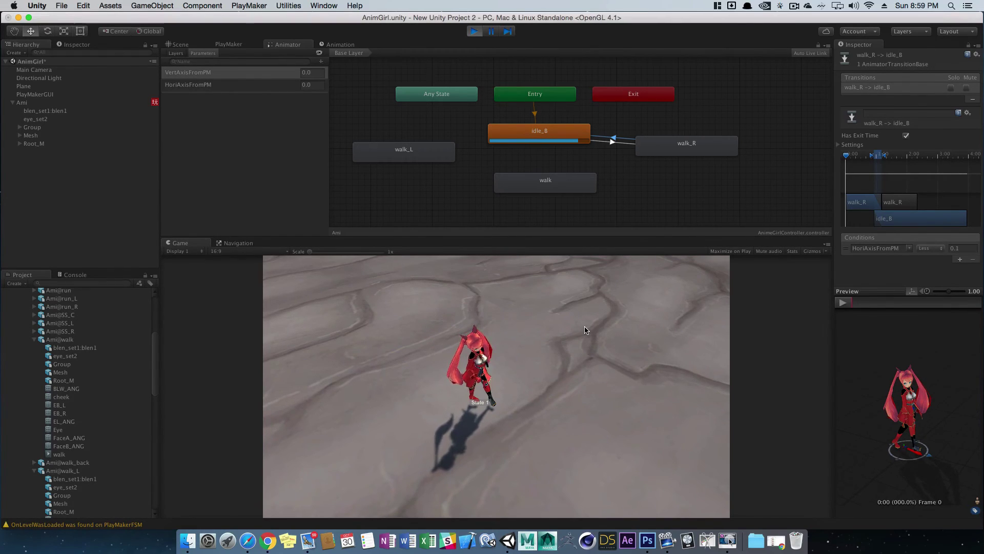
{"action": "key", "text": "d"}
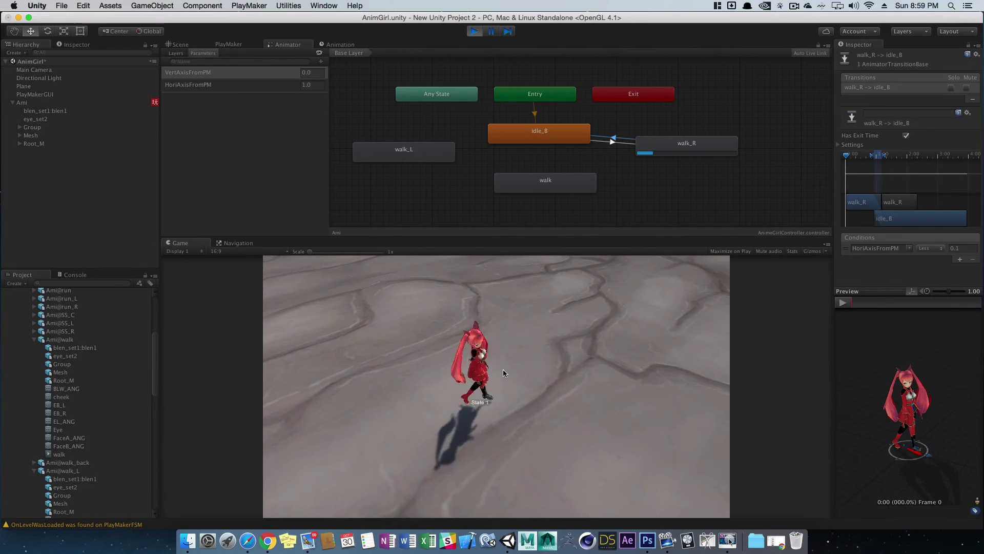
{"action": "left_click", "coordinate": [474, 31]}
- Turn off Has Exit Time on both the idle_B to walk_R and the walk_R to idle_B transitions
{"action": "left_click", "coordinate": [622, 142]}
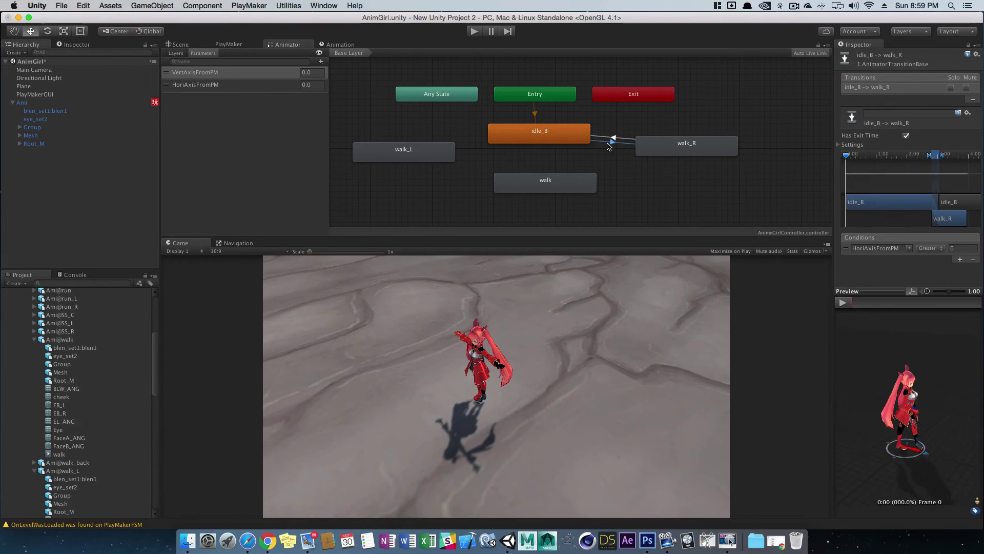
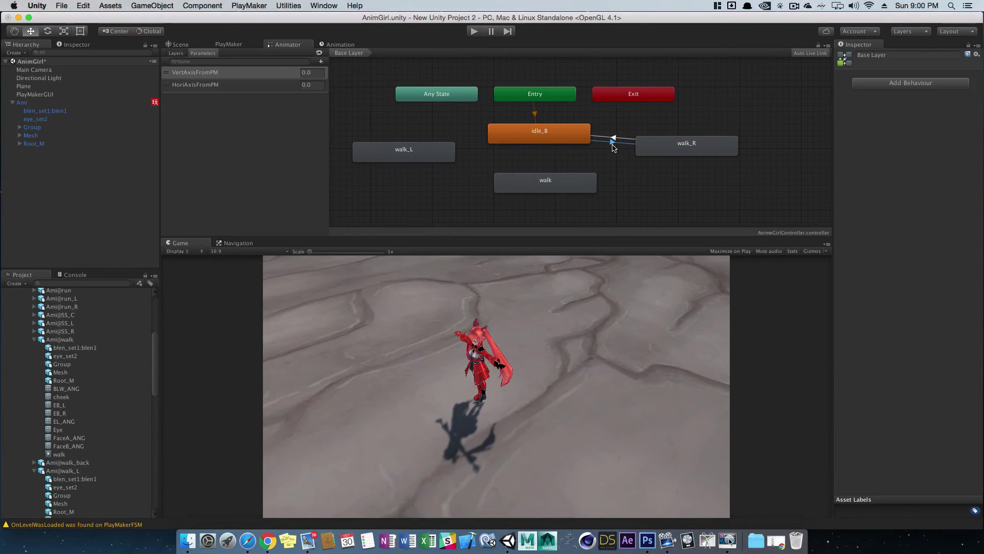
{"action": "left_click", "coordinate": [907, 137]}
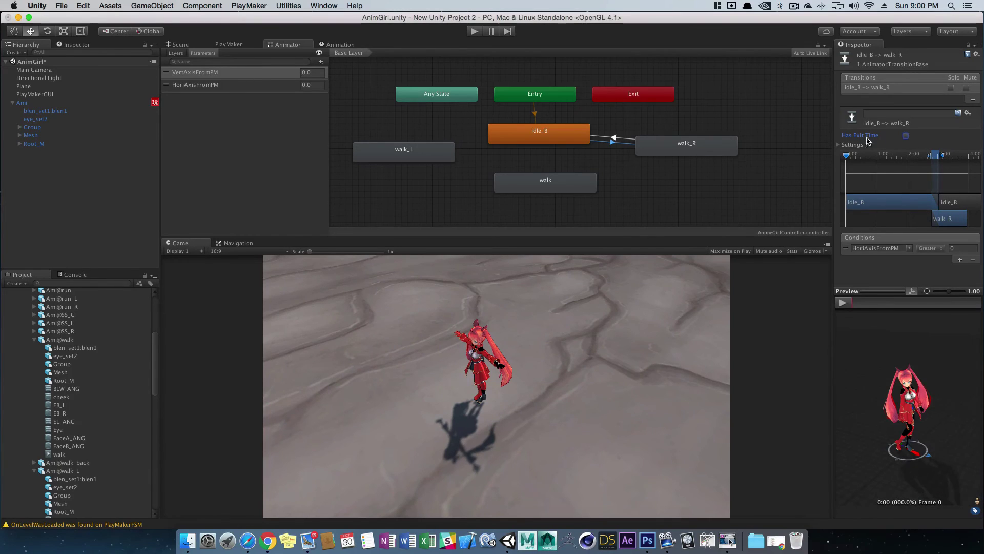
{"action": "left_click", "coordinate": [619, 139]}
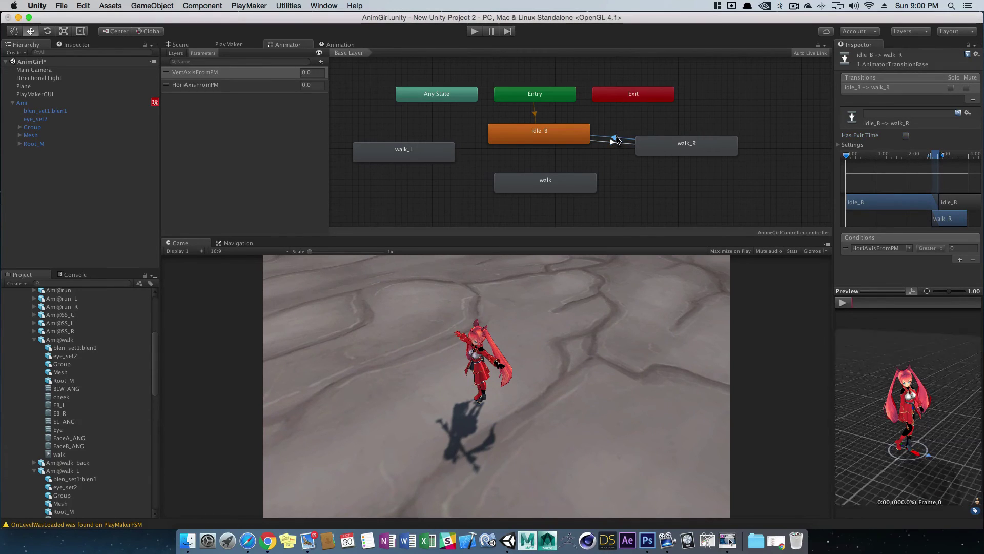
{"action": "left_click", "coordinate": [906, 137]}
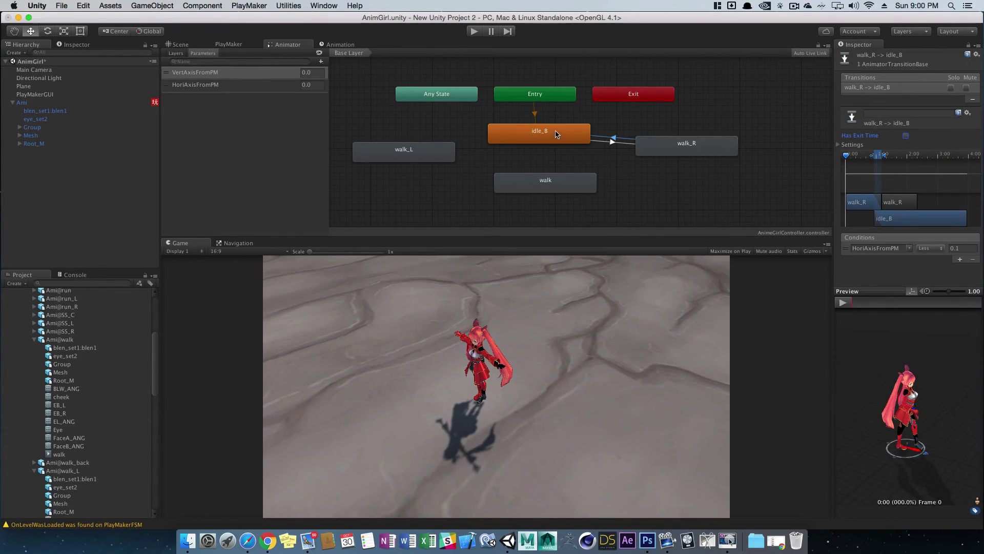
- Play-test the idle_B and walk_R transitions by steering Ami to the right, and align the walk state directly below idle_B
{"action": "left_click", "coordinate": [687, 150]}
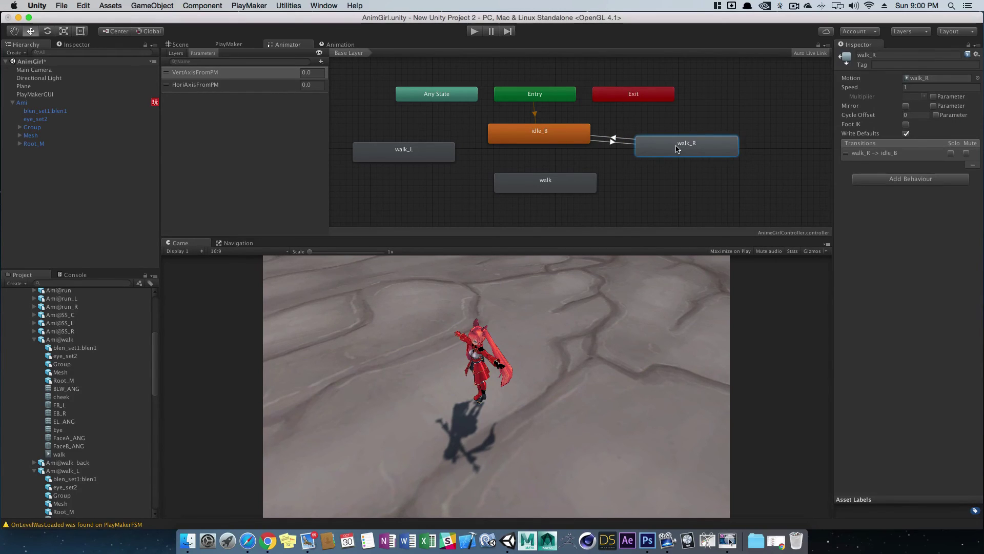
{"action": "left_click", "coordinate": [550, 139]}
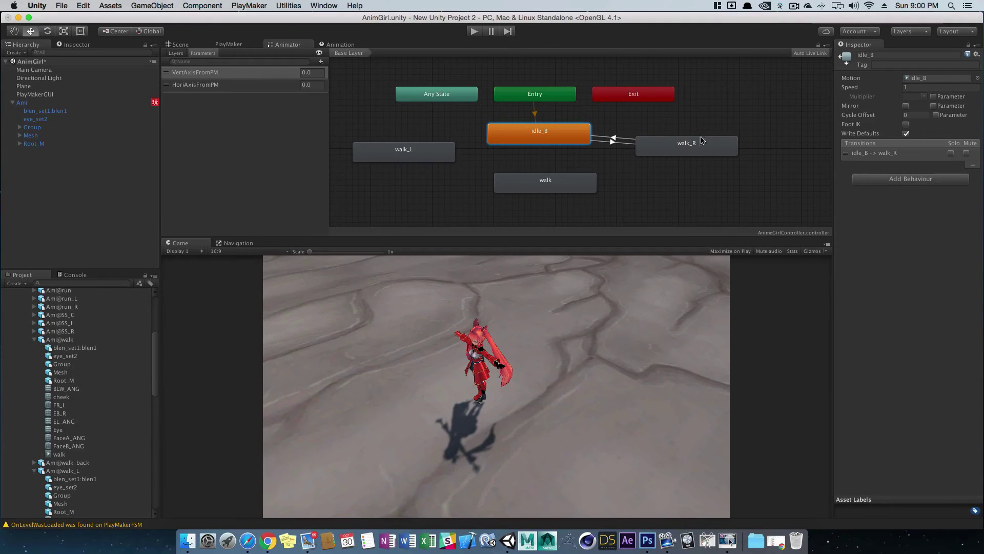
{"action": "left_click", "coordinate": [664, 145]}
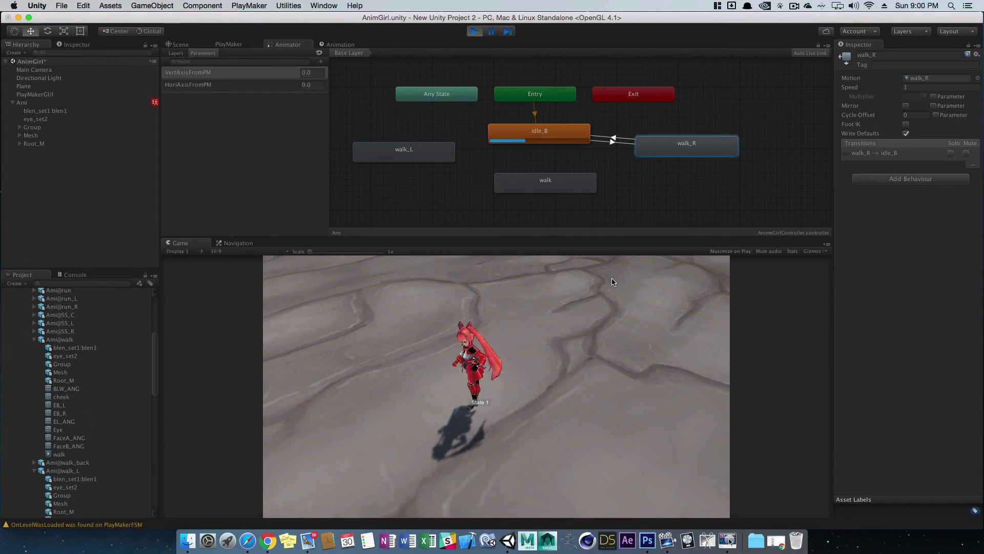
{"action": "key", "text": "Right"}
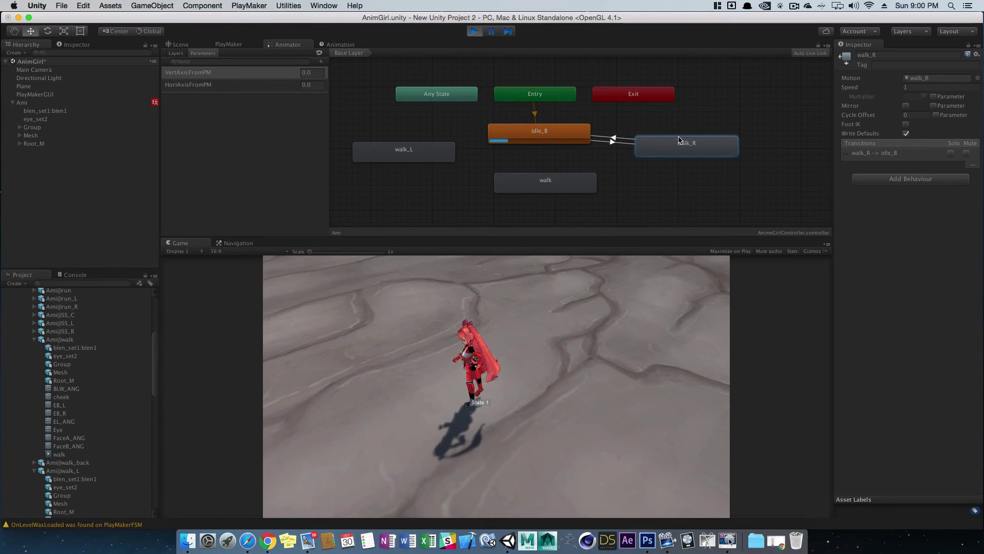
{"action": "key", "text": "Right"}
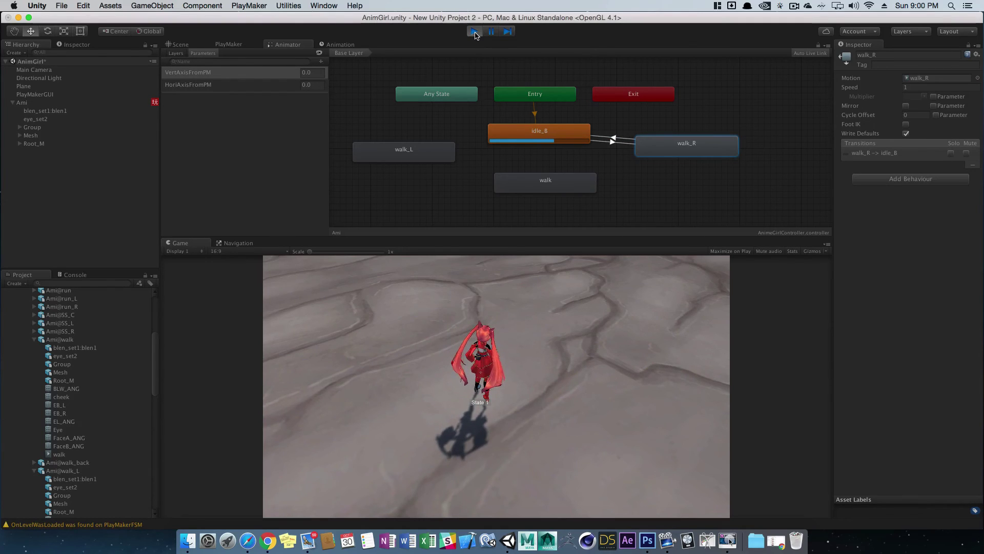
{"action": "left_click_drag", "start_coordinate": [556, 187], "coordinate": [549, 187]}
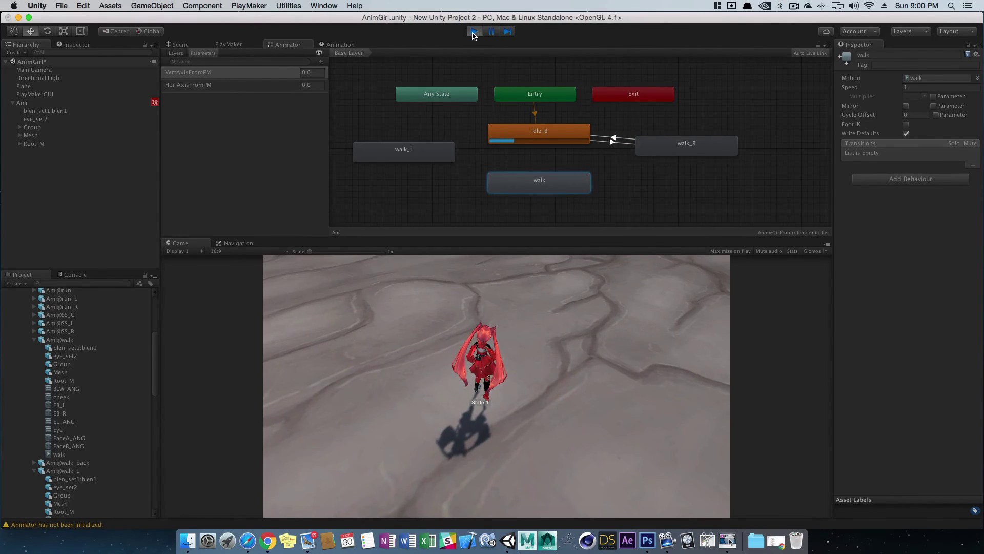
- Create transitions in both directions between idle_B and walk_L, and shift the walk_L state slightly down and outward
{"action": "left_click", "coordinate": [673, 154]}
{"action": "left_click", "coordinate": [562, 131]}
{"action": "right_click", "coordinate": [525, 142]}
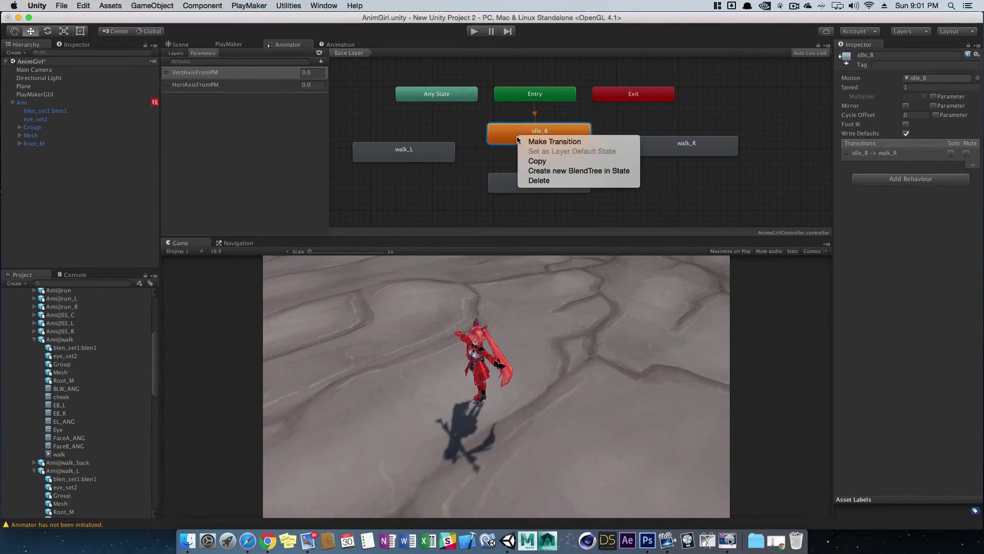
{"action": "left_click", "coordinate": [525, 142]}
{"action": "left_click", "coordinate": [389, 156]}
{"action": "left_click", "coordinate": [444, 160]}
{"action": "right_click", "coordinate": [444, 160]}
{"action": "left_click", "coordinate": [464, 162]}
{"action": "left_click", "coordinate": [511, 139]}
{"action": "mouse_move", "coordinate": [424, 158]}
{"action": "left_mouse_down"}
{"action": "mouse_move", "coordinate": [418, 171]}
{"action": "mouse_move", "coordinate": [418, 158]}
{"action": "left_mouse_up"}
{"action": "left_click", "coordinate": [468, 147]}
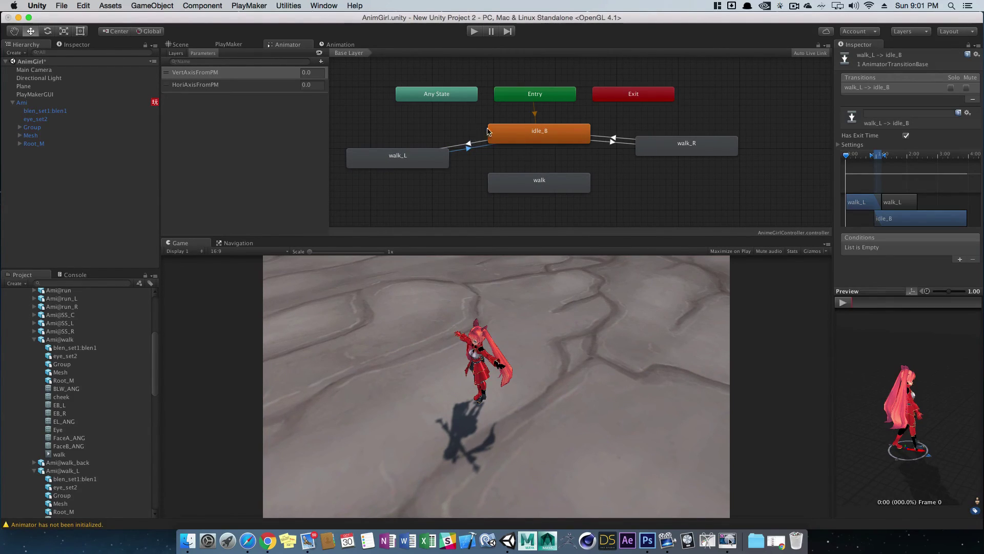
{"action": "left_click", "coordinate": [468, 147]}
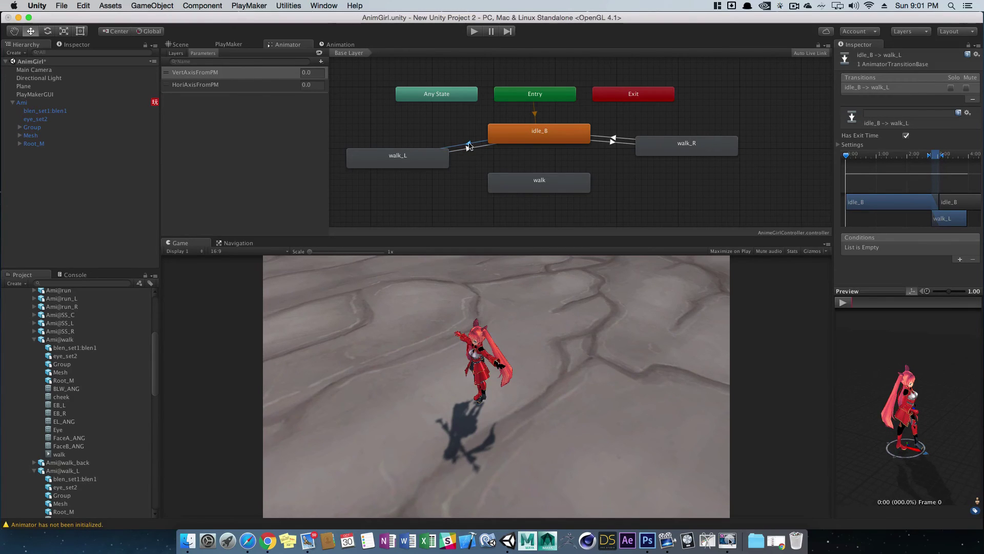
{"action": "left_click", "coordinate": [467, 152]}
- Create transitions in both directions between idle_B and walk, and position the walk state lower beneath idle_B
{"action": "left_click", "coordinate": [506, 137]}
{"action": "right_click", "coordinate": [506, 134]}
{"action": "left_click", "coordinate": [516, 180]}
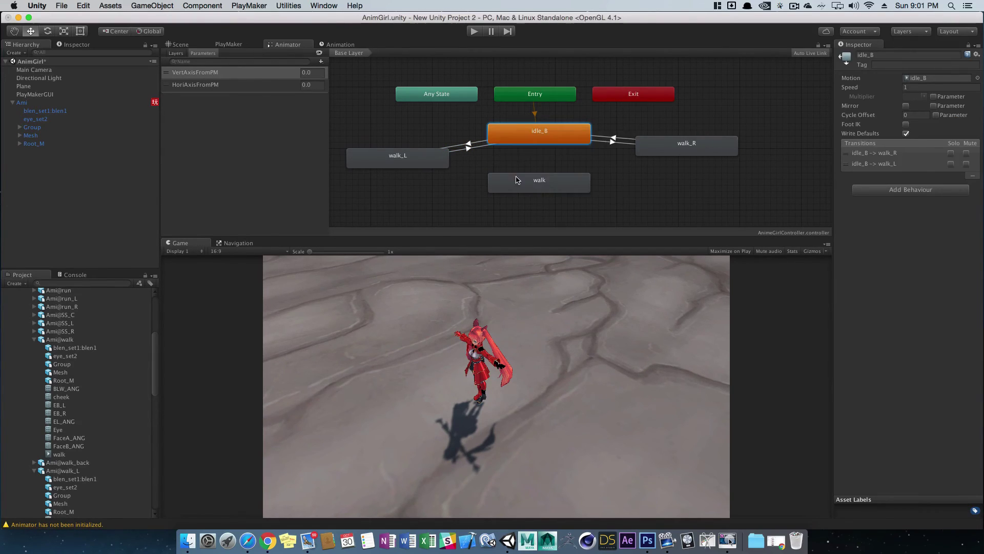
{"action": "left_click_drag", "start_coordinate": [541, 188], "coordinate": [536, 202]}
{"action": "right_click", "coordinate": [553, 189]}
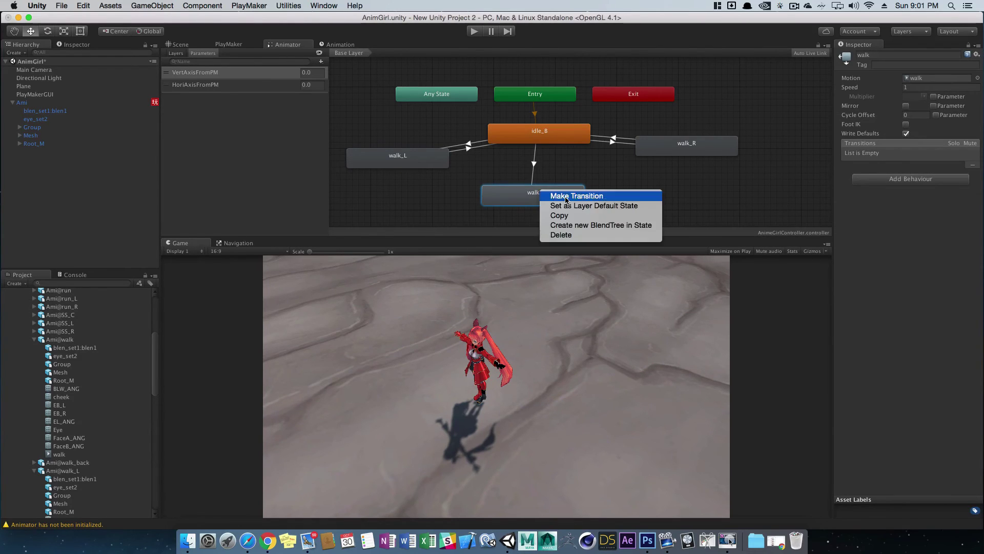
{"action": "left_click", "coordinate": [564, 196]}
{"action": "left_click", "coordinate": [558, 139]}
{"action": "left_click_drag", "start_coordinate": [544, 203], "coordinate": [541, 208]}
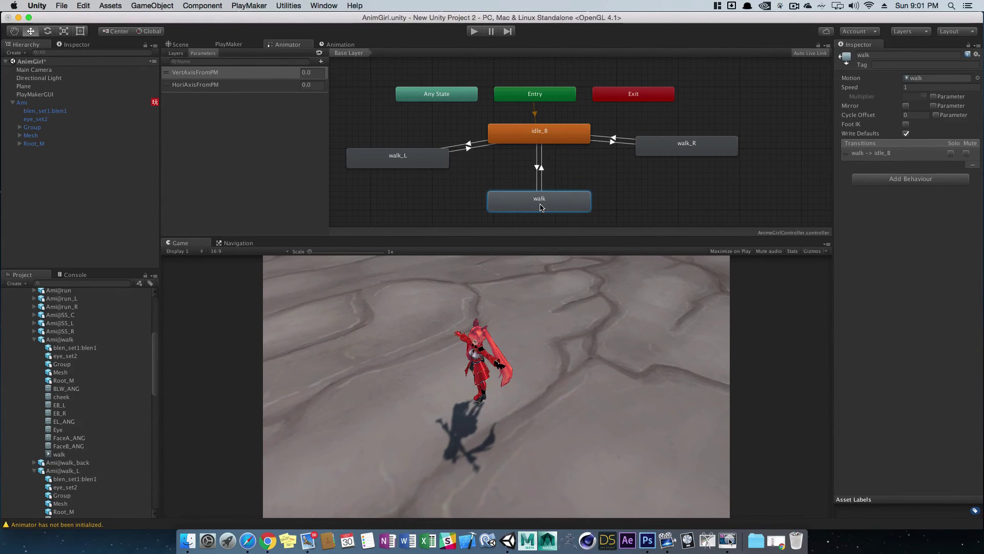
- Turn off Has Exit Time on both transitions between idle_B and walk and both between idle_B and walk_L
{"action": "left_click", "coordinate": [538, 155]}
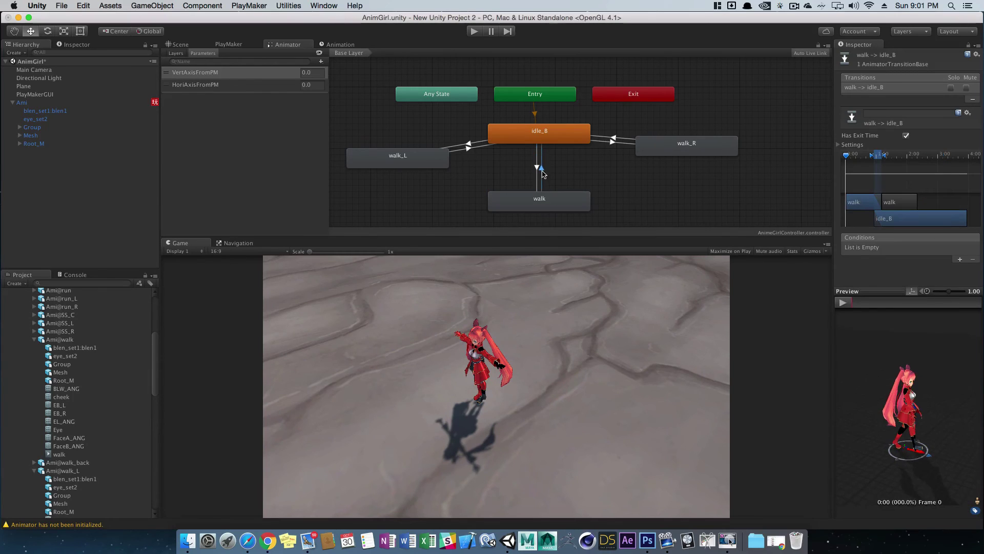
{"action": "left_click", "coordinate": [905, 136]}
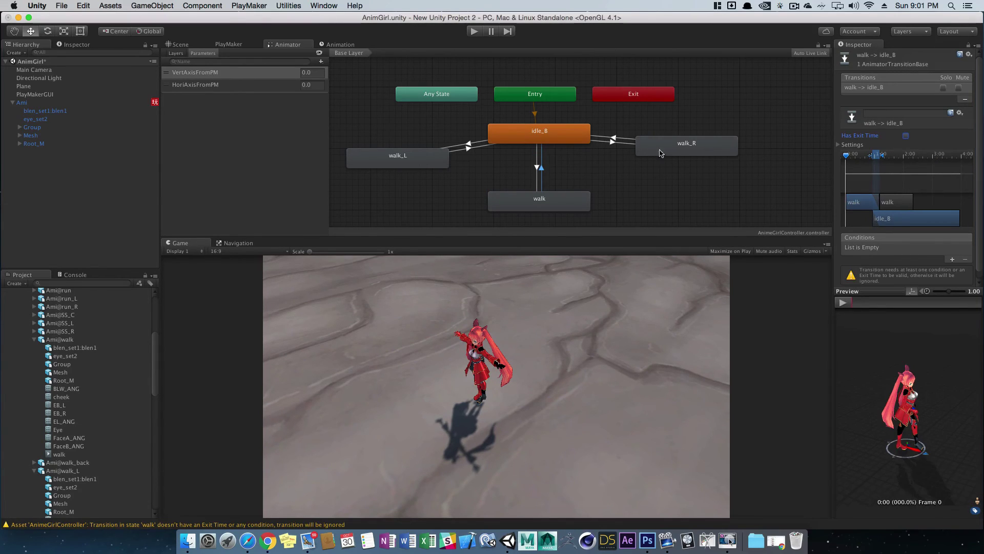
{"action": "left_click", "coordinate": [536, 169]}
{"action": "left_click", "coordinate": [906, 135]}
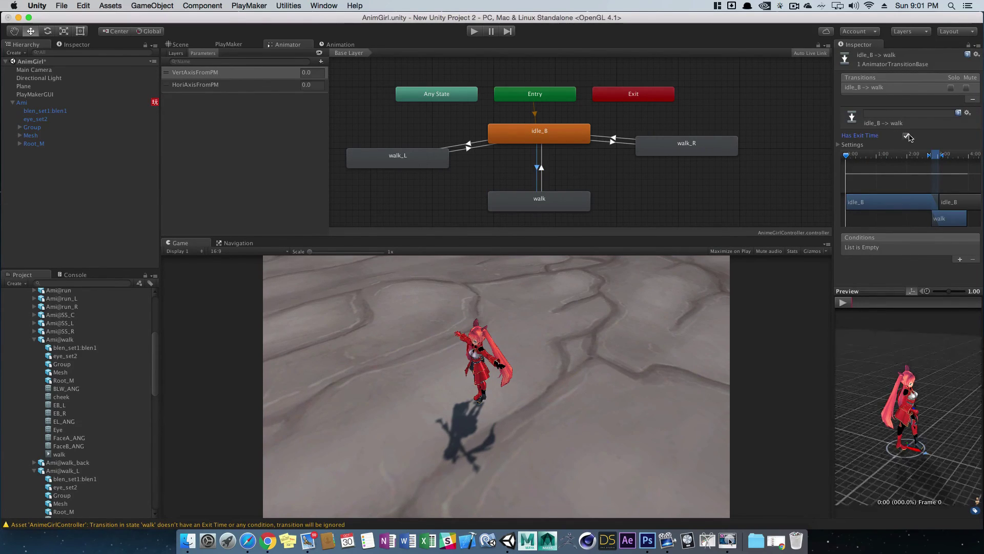
{"action": "left_click", "coordinate": [468, 148]}
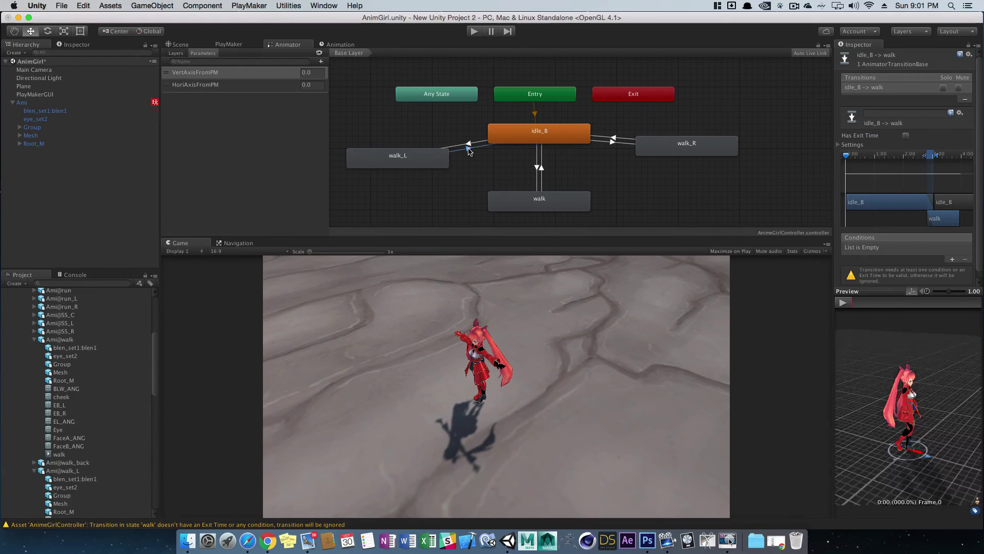
{"action": "left_click", "coordinate": [905, 136]}
{"action": "left_click", "coordinate": [468, 144]}
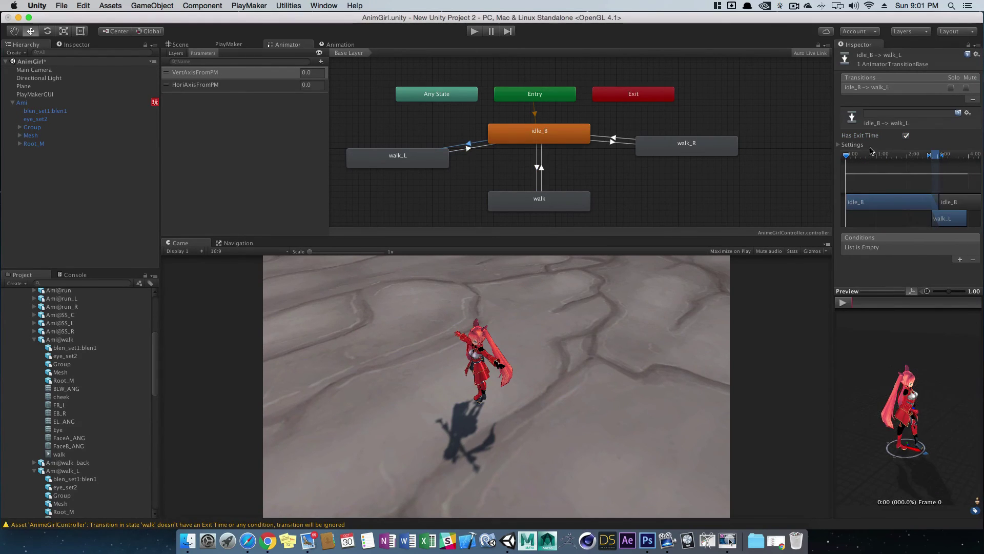
{"action": "left_click", "coordinate": [906, 135]}
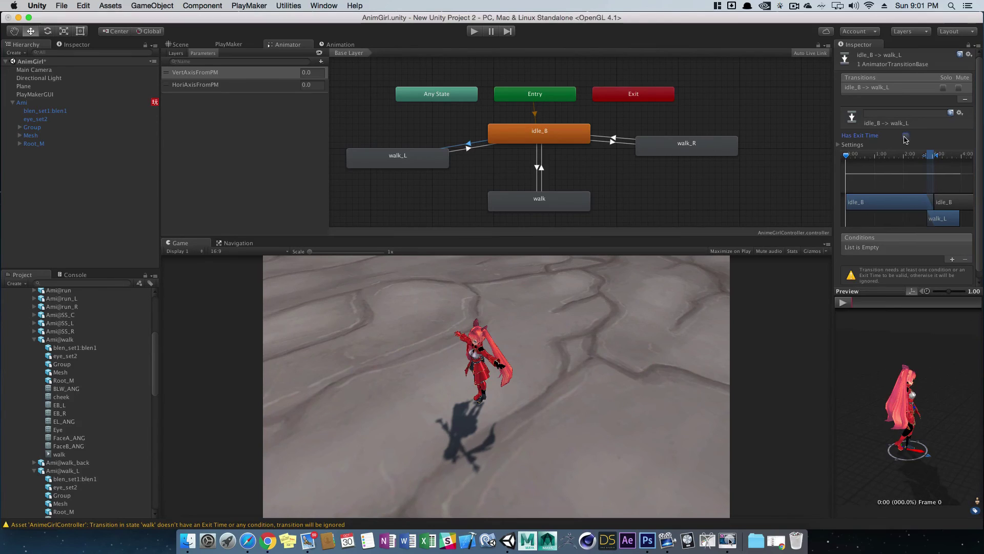
{"action": "left_click", "coordinate": [482, 158]}
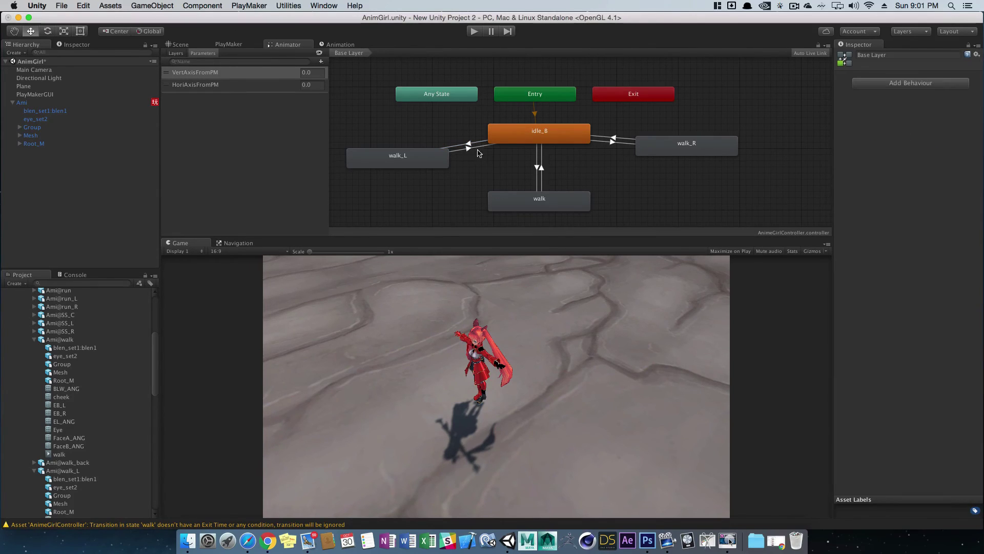
- Give the idle_B to walk_L transition the condition HoriAxisFromPM Less 0
{"action": "left_click", "coordinate": [471, 147]}
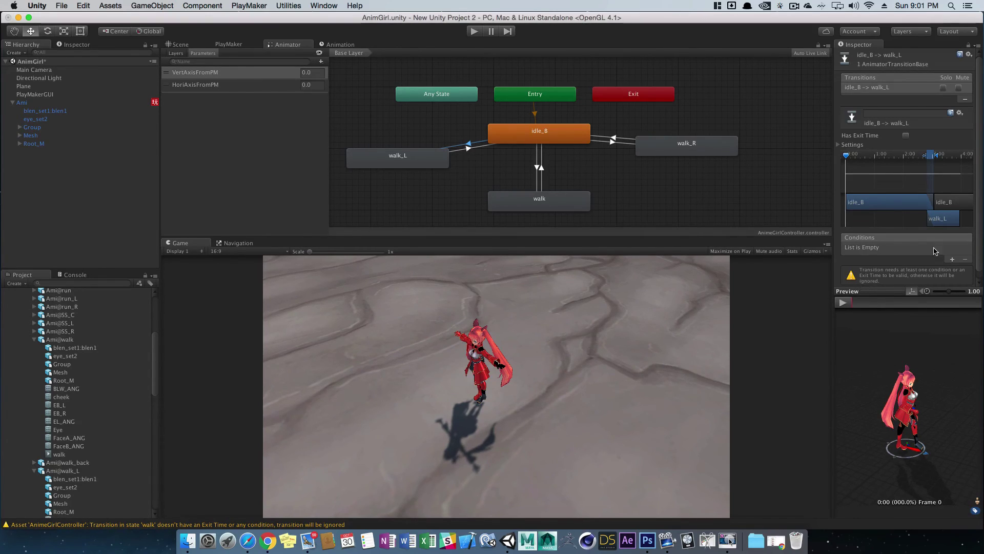
{"action": "left_click", "coordinate": [953, 259]}
{"action": "left_click", "coordinate": [910, 248]}
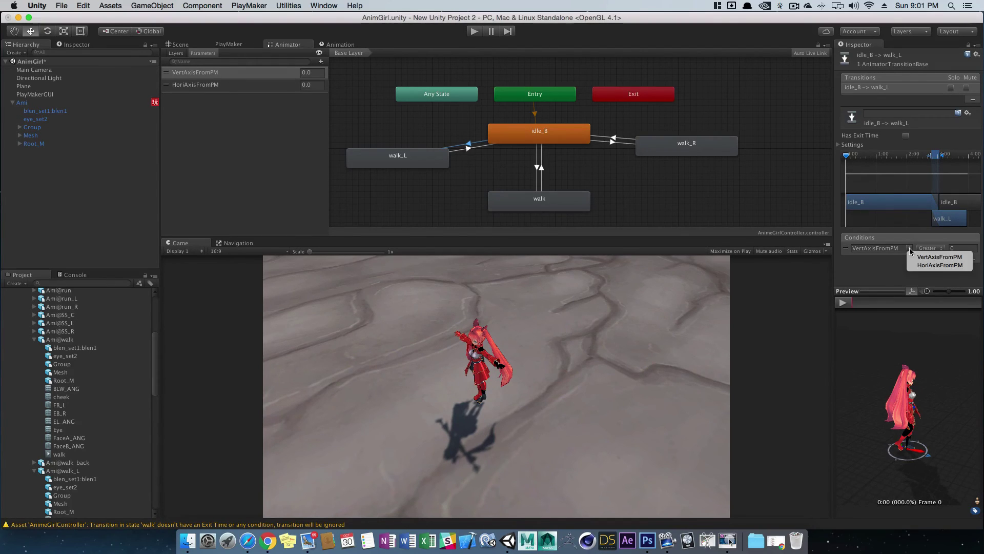
{"action": "left_click", "coordinate": [878, 250]}
{"action": "left_click", "coordinate": [930, 248]}
{"action": "left_click", "coordinate": [928, 256]}
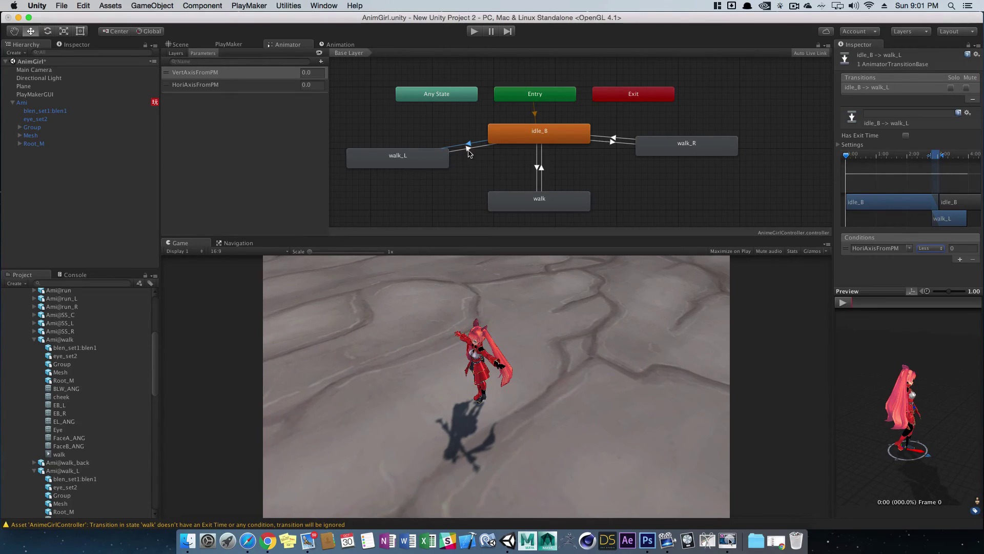
- Give the walk_L to idle_B transition the condition HoriAxisFromPM Greater -0.1
{"action": "left_click", "coordinate": [468, 150]}
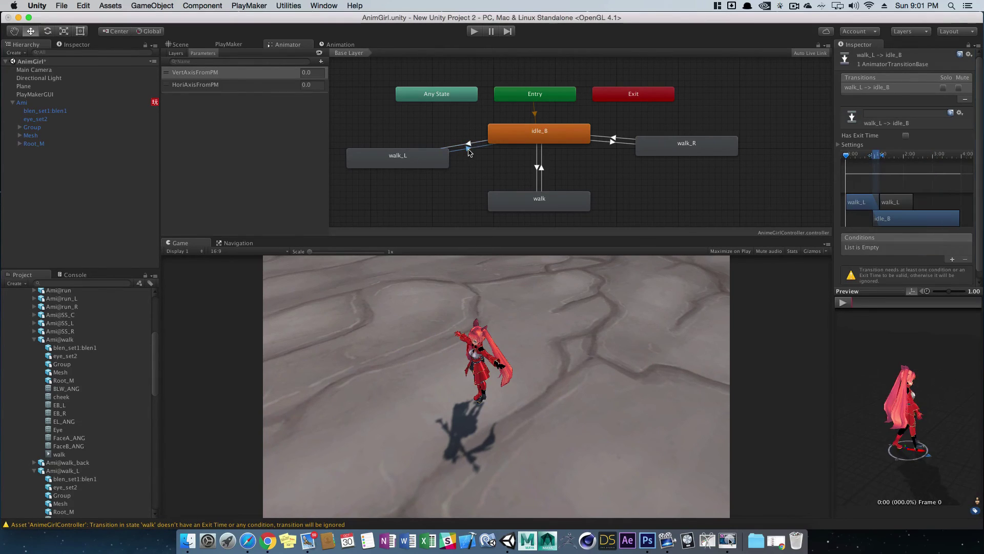
{"action": "left_click", "coordinate": [952, 260]}
{"action": "left_click", "coordinate": [909, 248]}
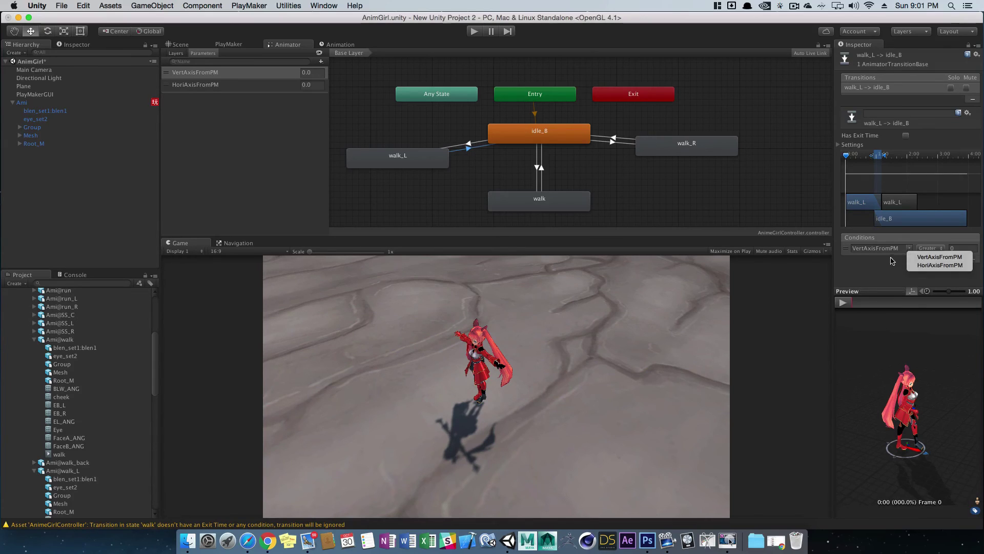
{"action": "left_click", "coordinate": [923, 266]}
{"action": "left_click", "coordinate": [952, 249]}
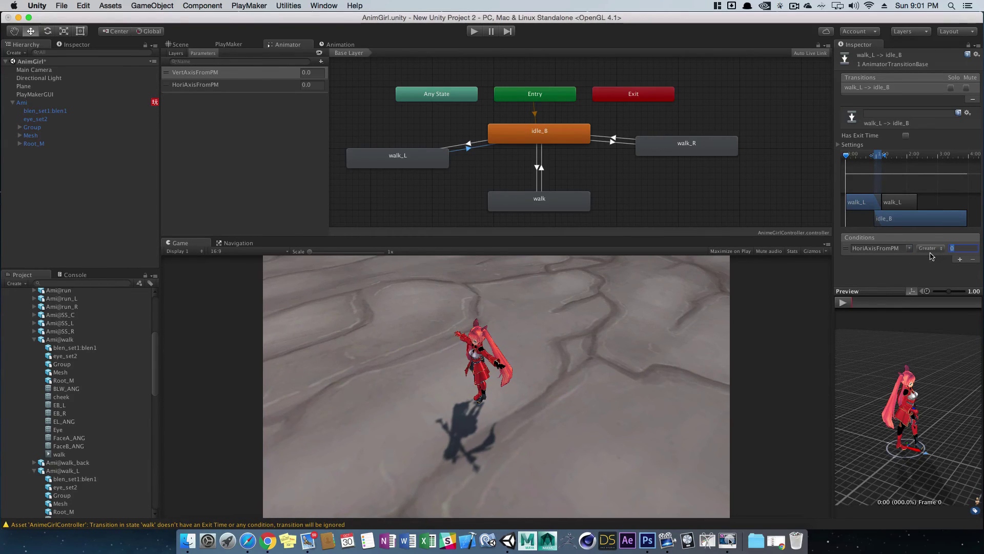
{"action": "type", "text": "-0.1"}
- Play-test the scene by steering Ami to the left to check the walk_L transitions, and stop the game
{"action": "left_click", "coordinate": [475, 33]}
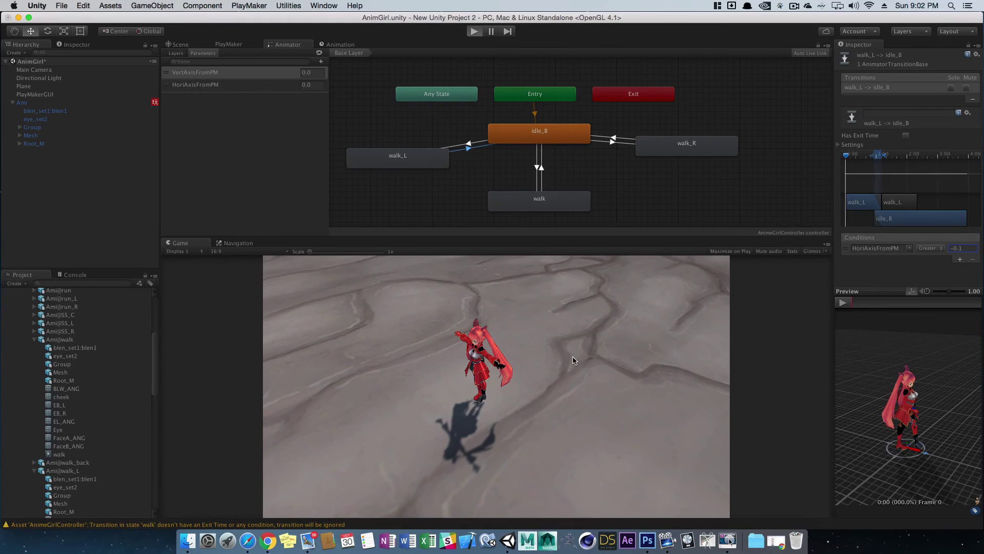
{"action": "key", "text": "Left"}
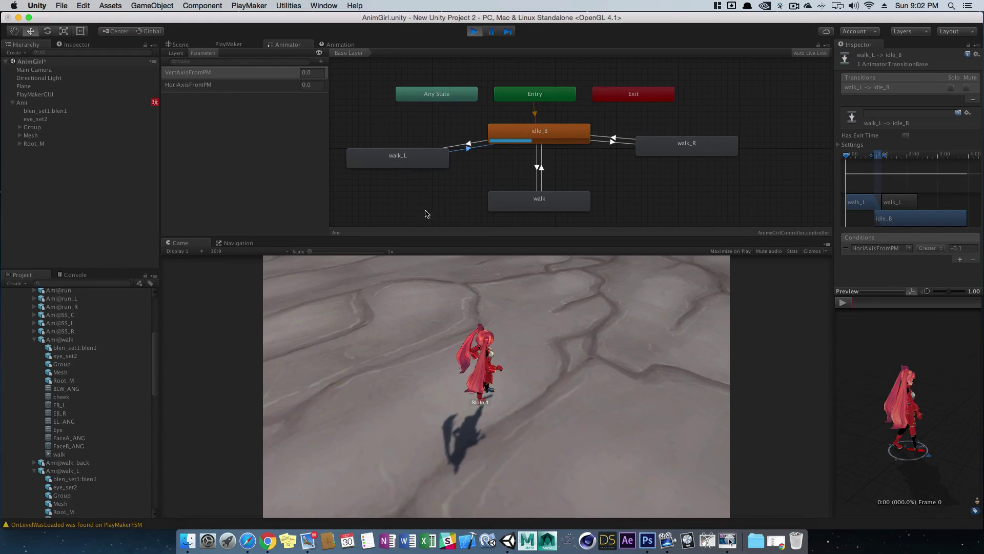
{"action": "key", "text": "Left"}
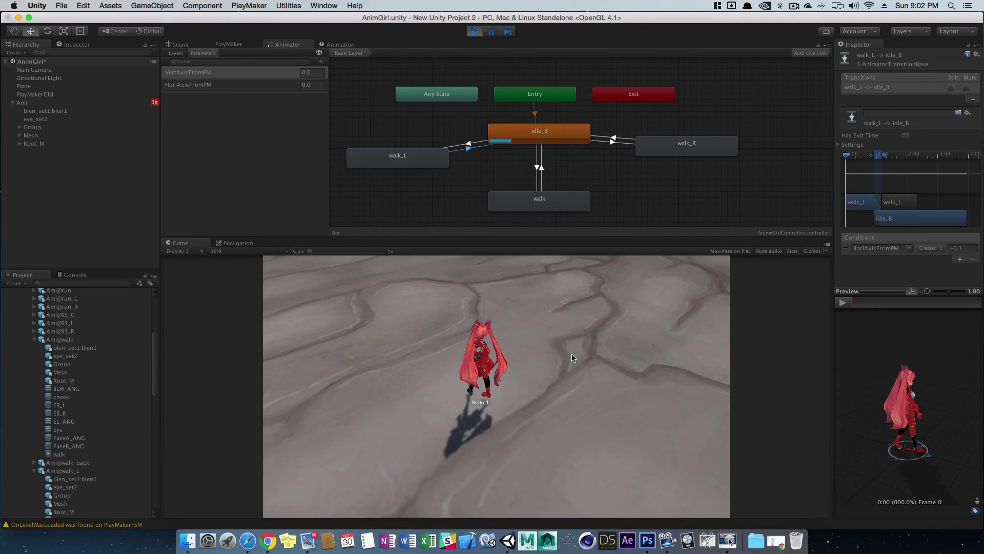
{"action": "key", "text": "super+p"}
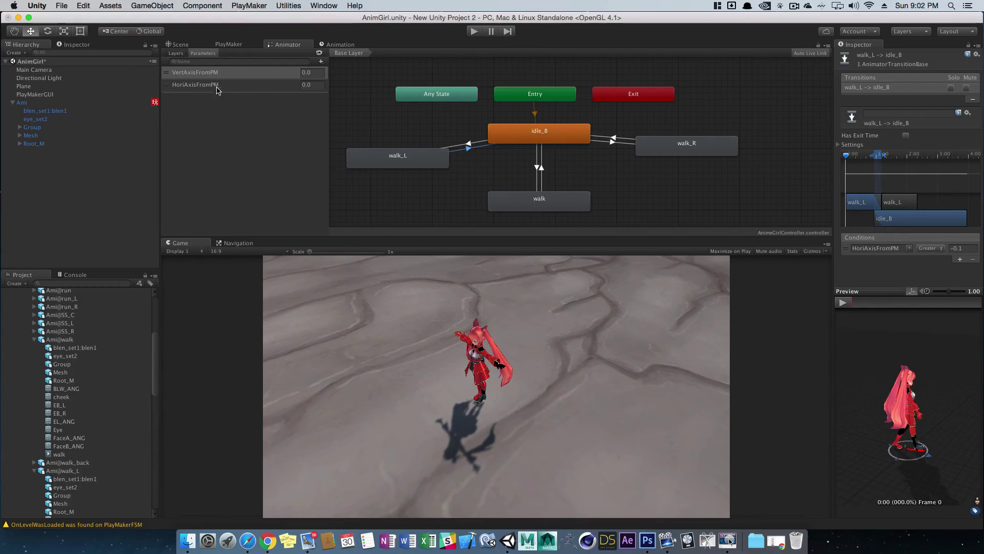
- Move the walk state slightly lower and give the idle_B to walk transition the condition VertAxisFromPM Greater 0
{"action": "left_click_drag", "start_coordinate": [543, 205], "coordinate": [544, 207]}
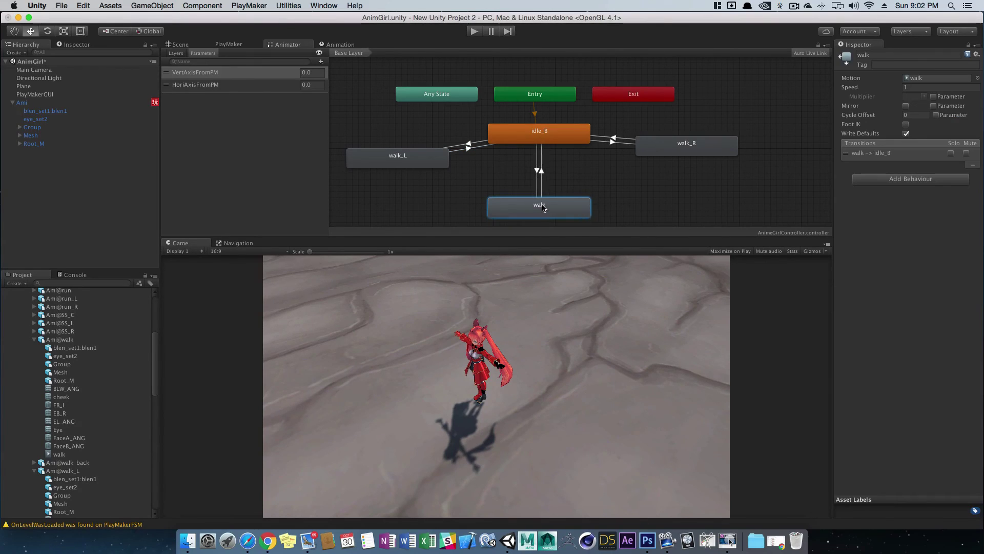
{"action": "left_click", "coordinate": [538, 170]}
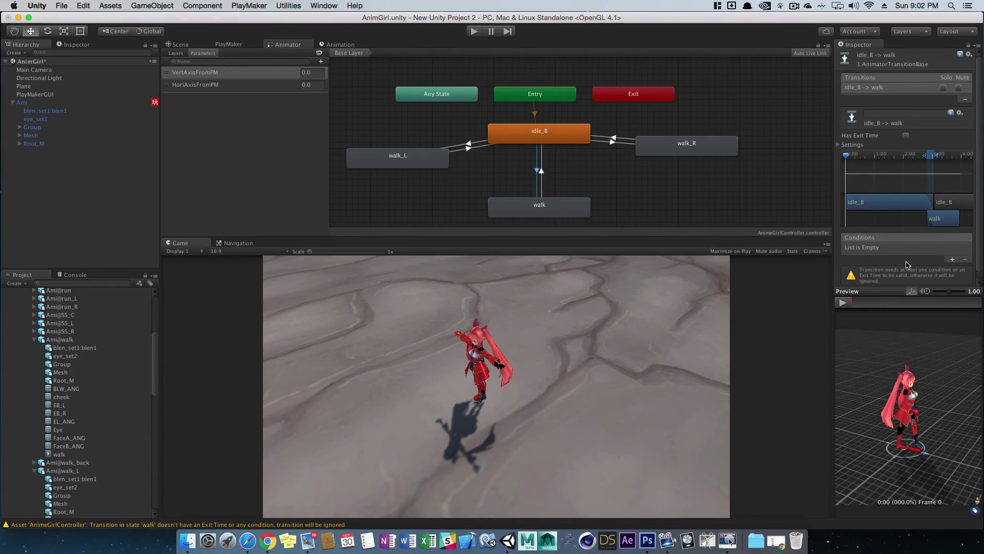
{"action": "left_click", "coordinate": [953, 261]}
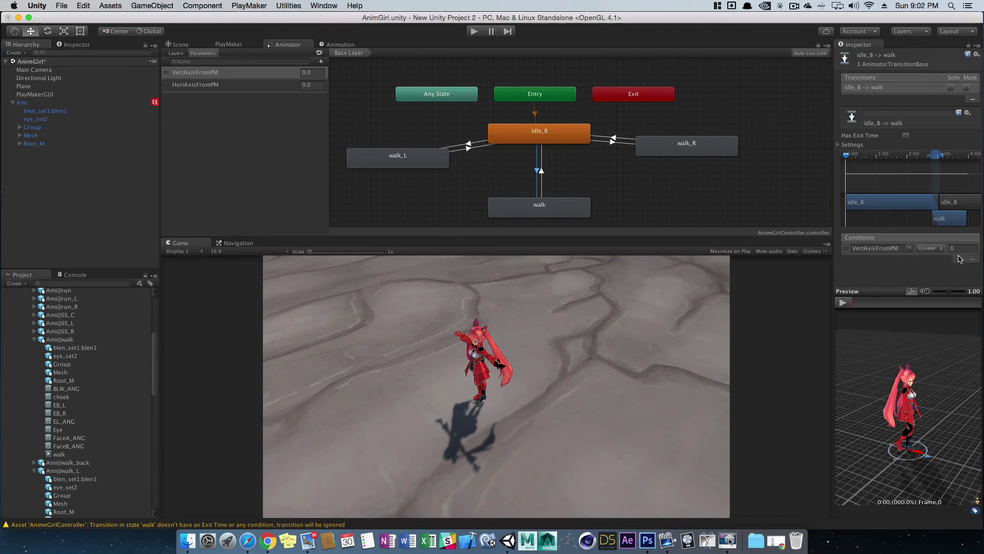
- Give the walk to idle_B transition the condition VertAxisFromPM Less 0.1
{"action": "left_click", "coordinate": [542, 181]}
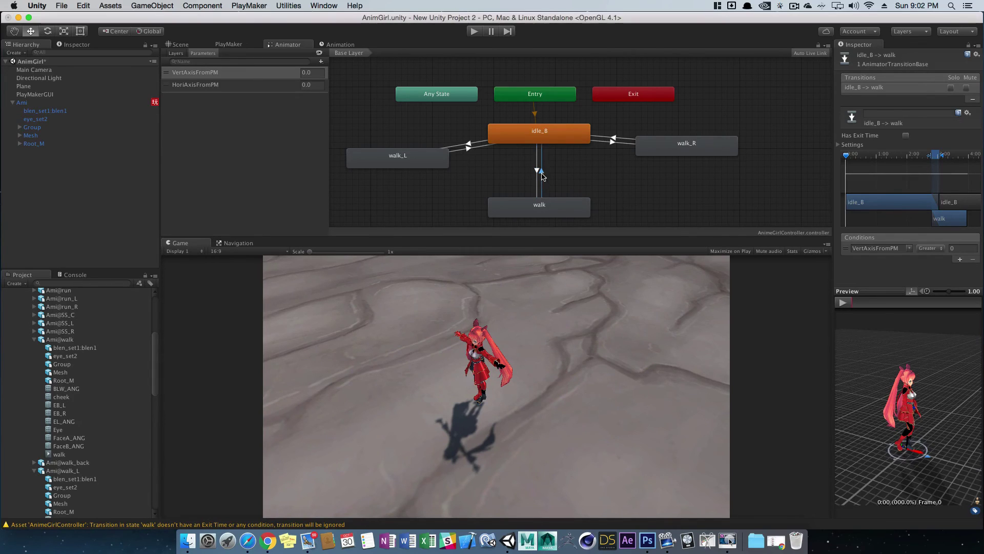
{"action": "left_click", "coordinate": [951, 259]}
{"action": "left_click", "coordinate": [930, 248]}
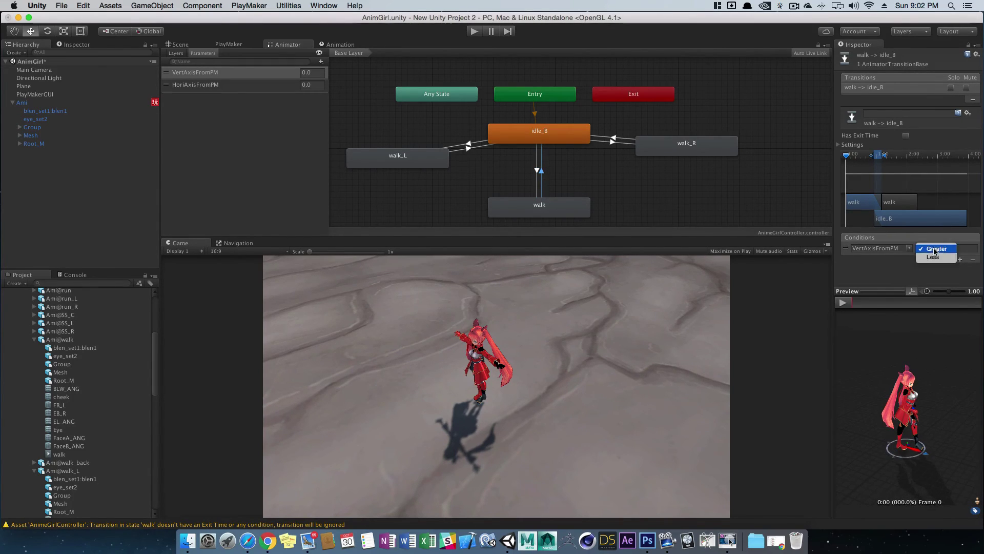
{"action": "left_click", "coordinate": [929, 257]}
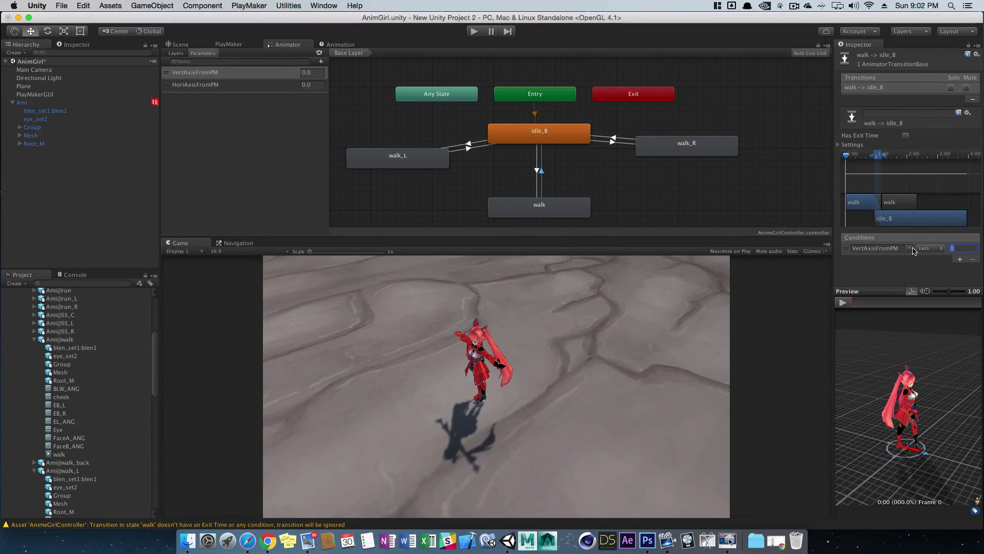
{"action": "type", "text": "0.1"}
- Play-test all the walk transitions by steering Ami right, forward and left in turn
{"action": "left_click", "coordinate": [474, 31]}
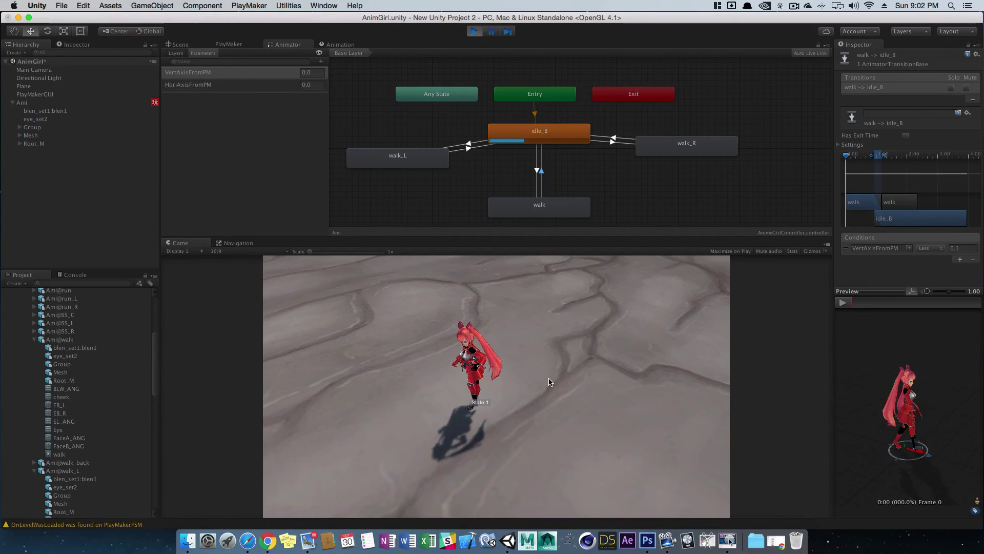
{"action": "key", "text": "Right"}
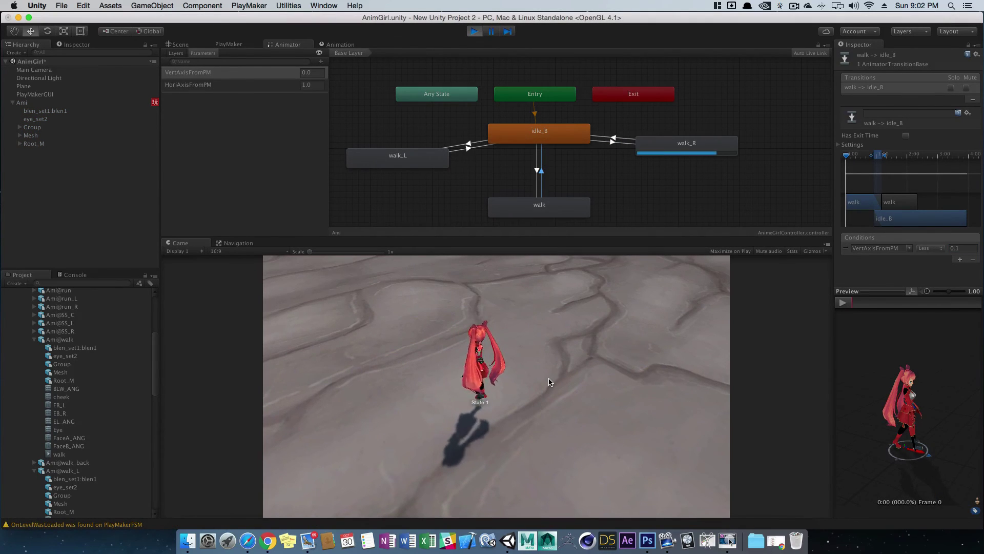
{"action": "key", "text": "Up"}
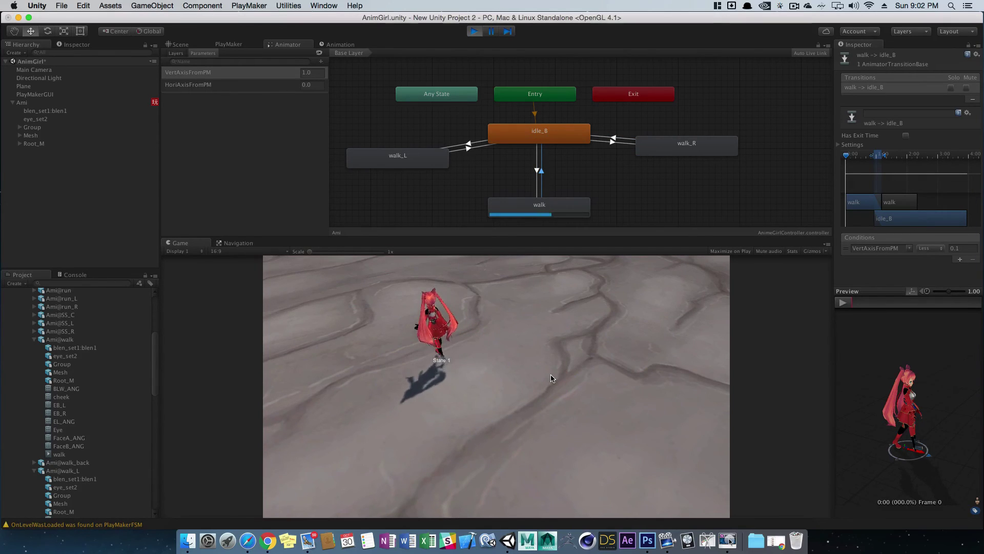
{"action": "key", "text": "Left"}
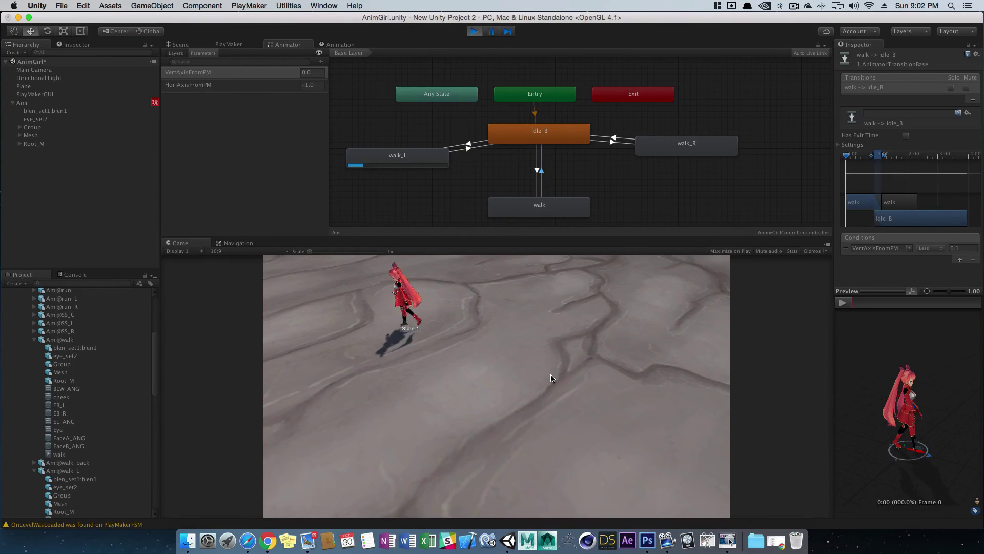
{"action": "key", "text": "Up"}
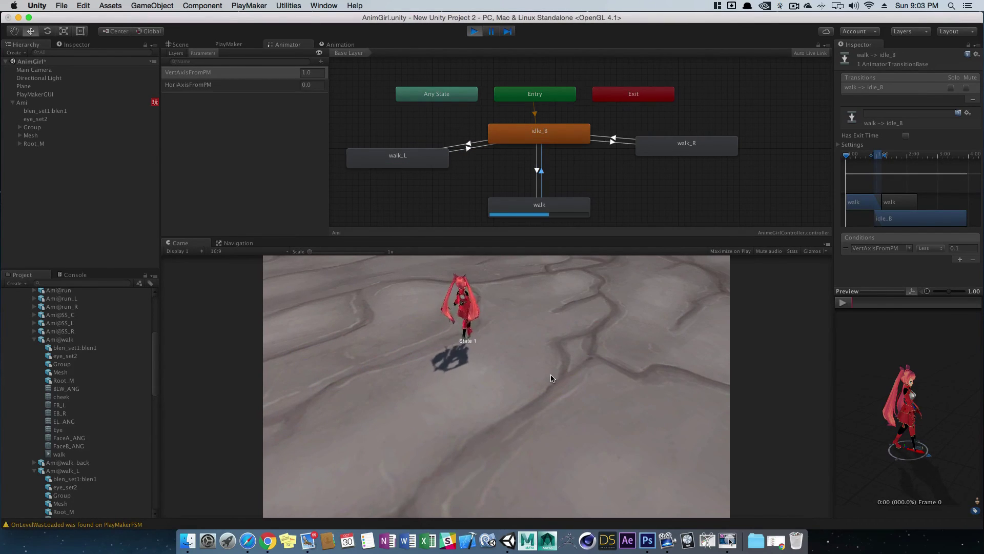
{"action": "key", "text": "Left"}
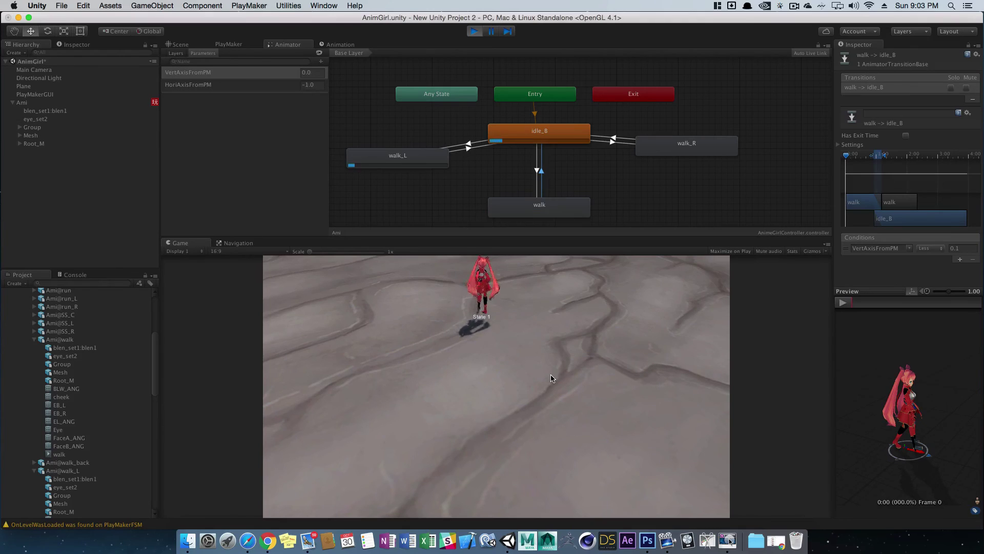
- Play-test walking Ami forward while steering left and right, and stop the game
{"action": "key", "text": "Up"}
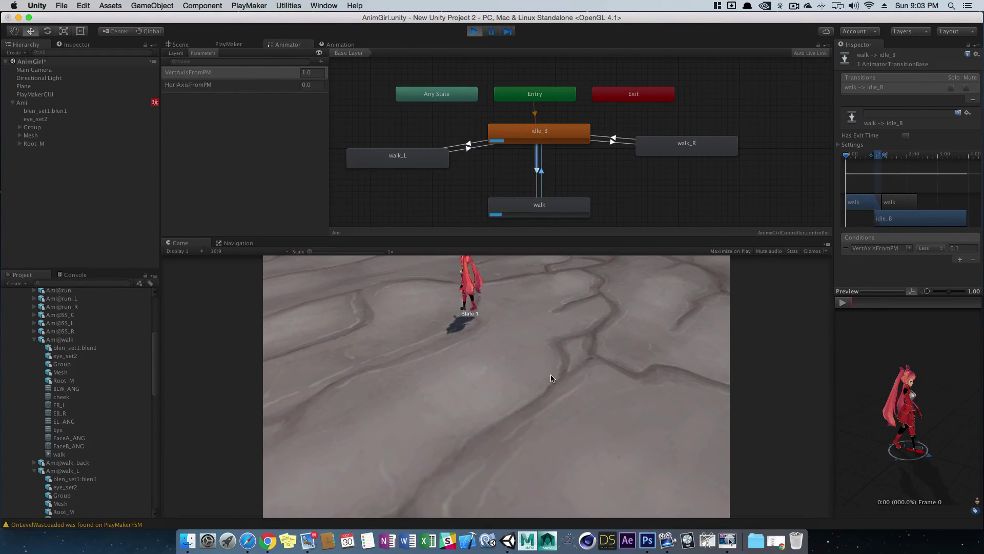
{"action": "key", "text": "Left"}
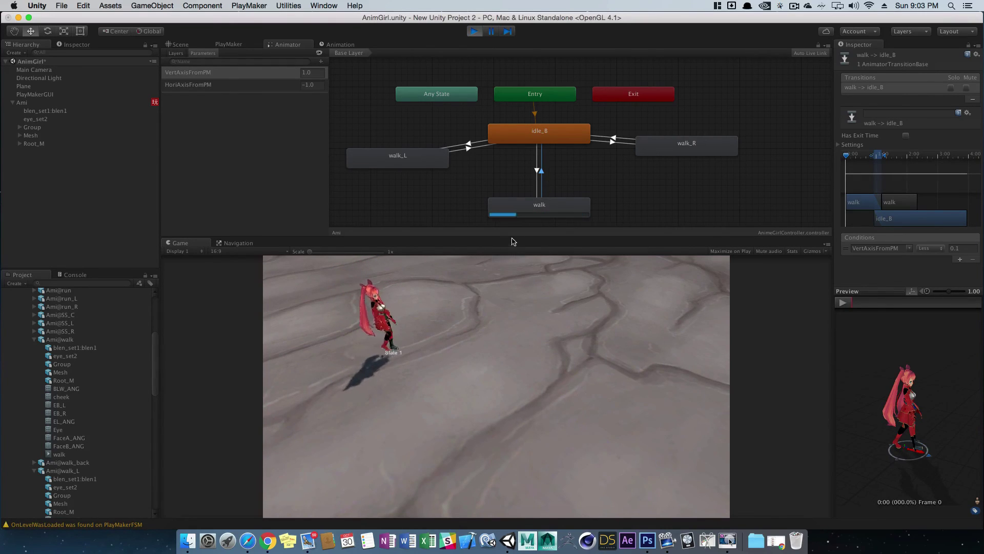
{"action": "key", "text": "Right"}
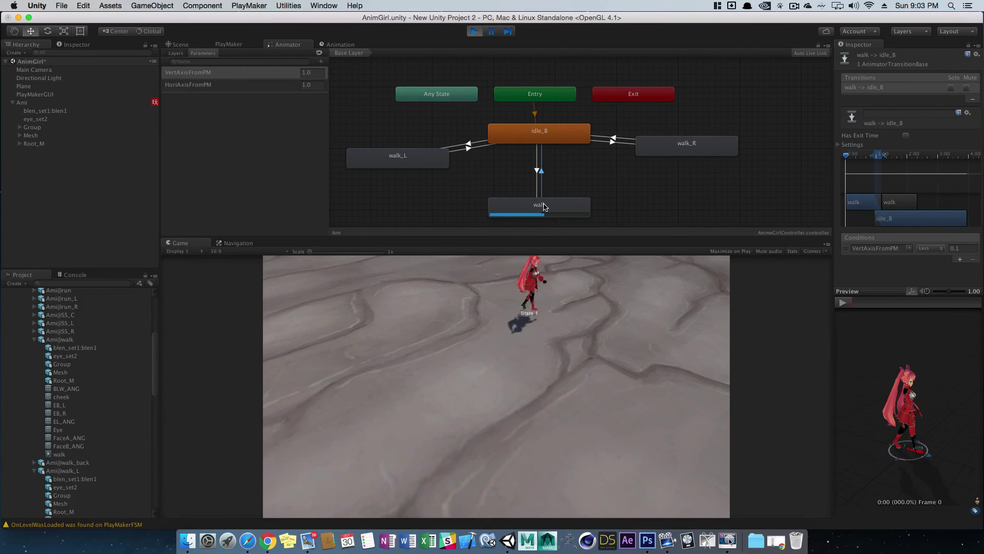
{"action": "left_click", "coordinate": [476, 33]}
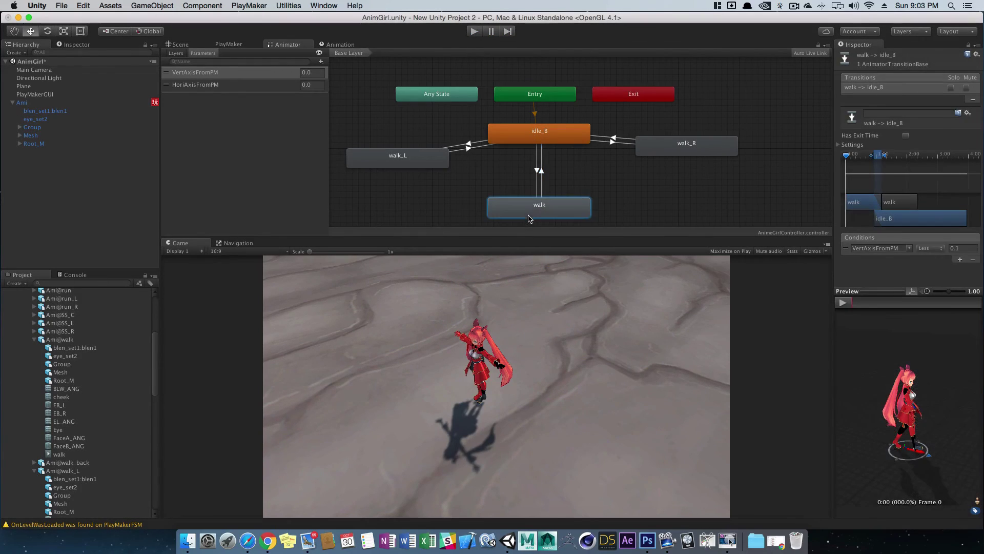
- Create transitions in both directions between the walk and walk_R states
{"action": "left_click", "coordinate": [530, 215]}
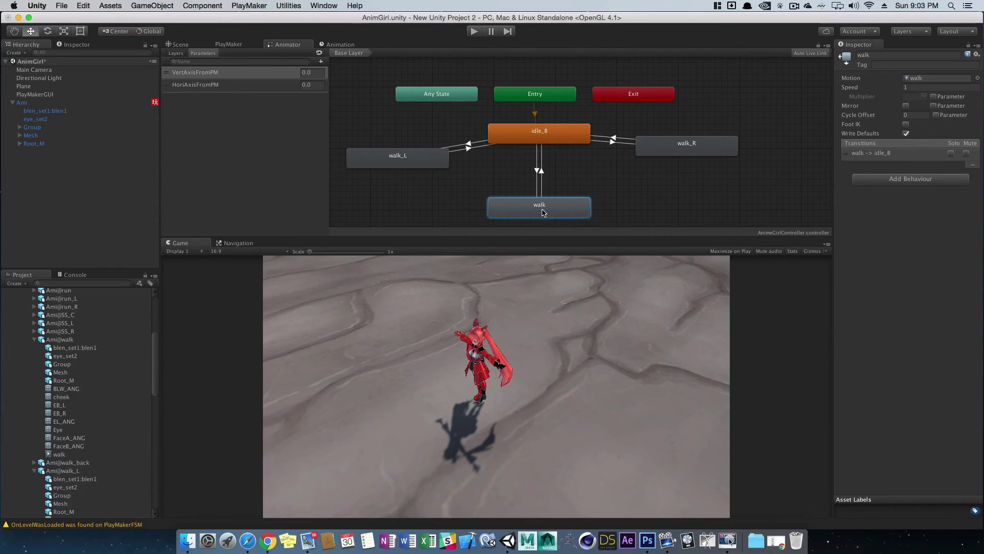
{"action": "right_click", "coordinate": [534, 210]}
{"action": "left_click", "coordinate": [563, 213]}
{"action": "left_click", "coordinate": [662, 152]}
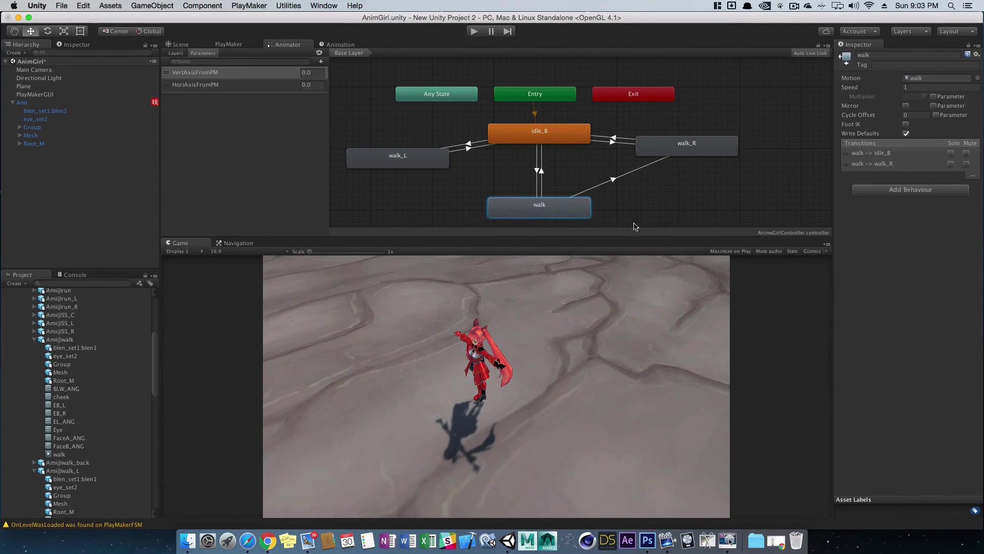
{"action": "right_click", "coordinate": [688, 145]}
{"action": "left_click", "coordinate": [729, 149]}
{"action": "left_click", "coordinate": [566, 210]}
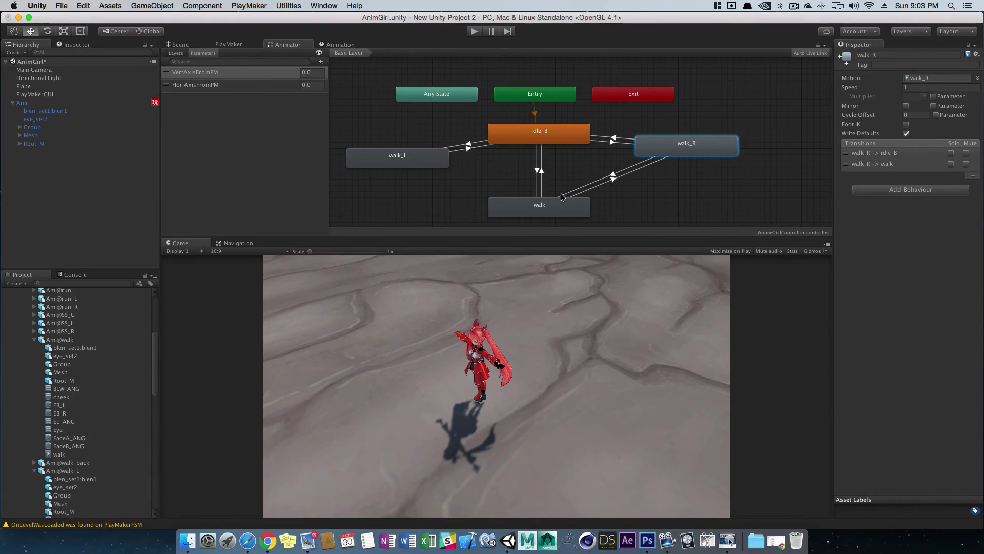
- Give the walk to walk_R transition the conditions VertAxisFromPM Greater 0 and HoriAxisFromPM Greater 0
{"action": "left_click", "coordinate": [541, 208]}
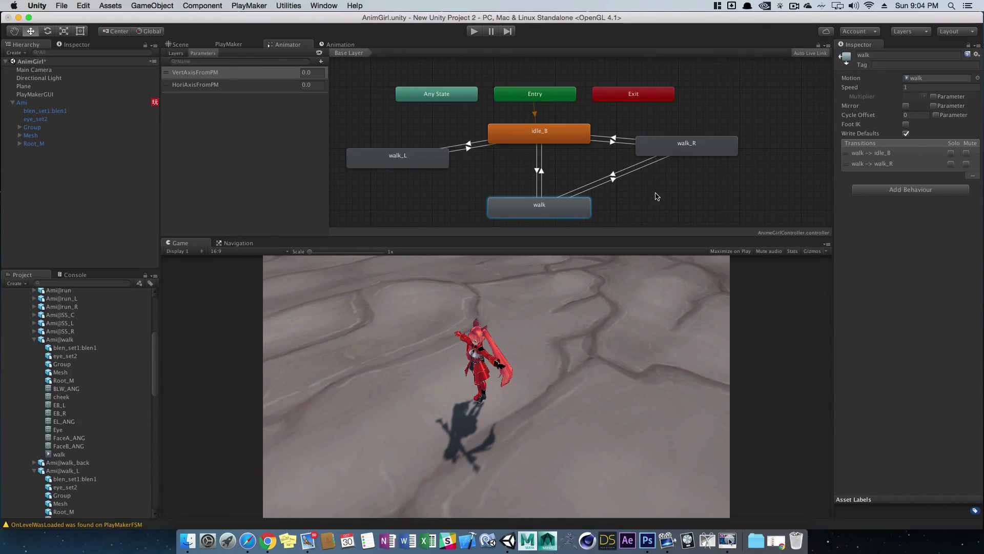
{"action": "left_click", "coordinate": [613, 181]}
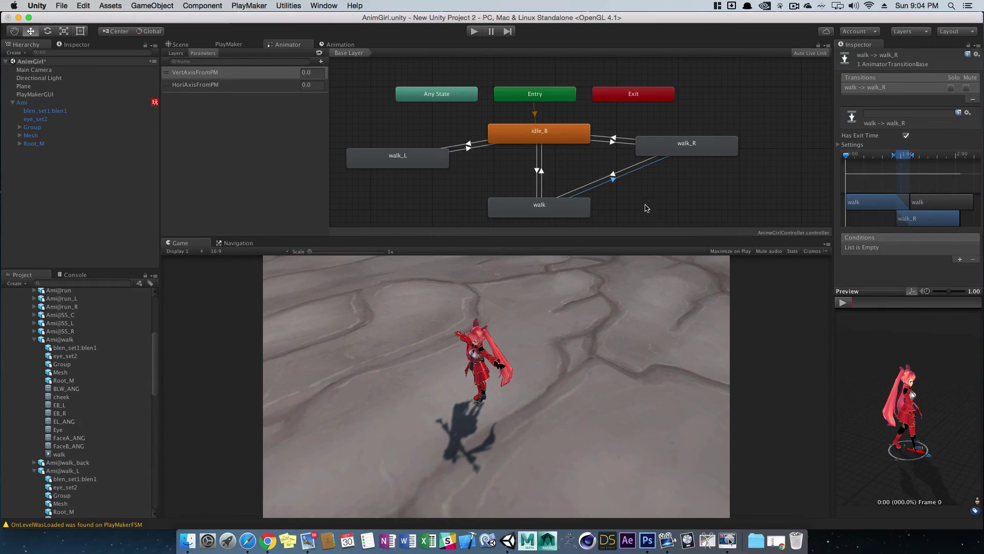
{"action": "left_click", "coordinate": [960, 259]}
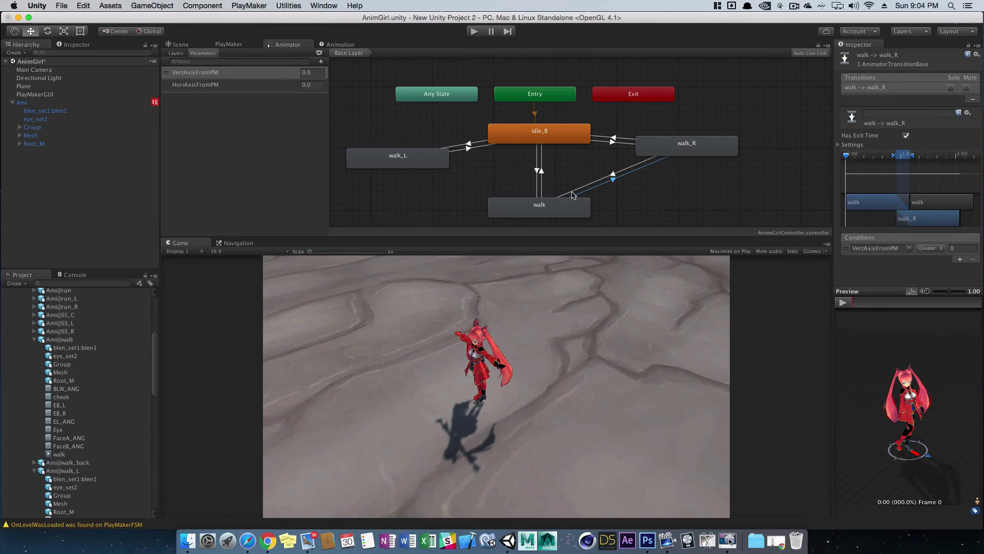
{"action": "left_click", "coordinate": [960, 261]}
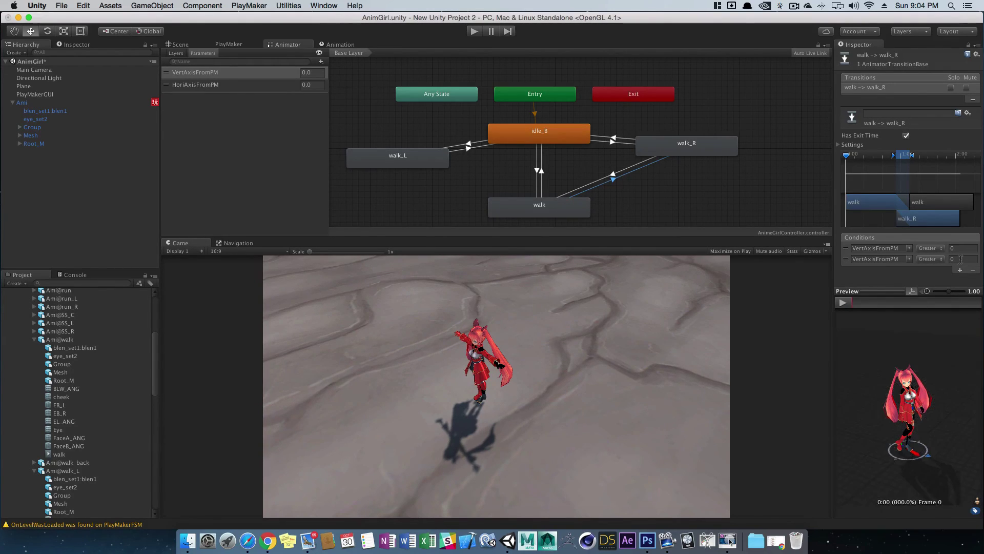
{"action": "left_click", "coordinate": [909, 262]}
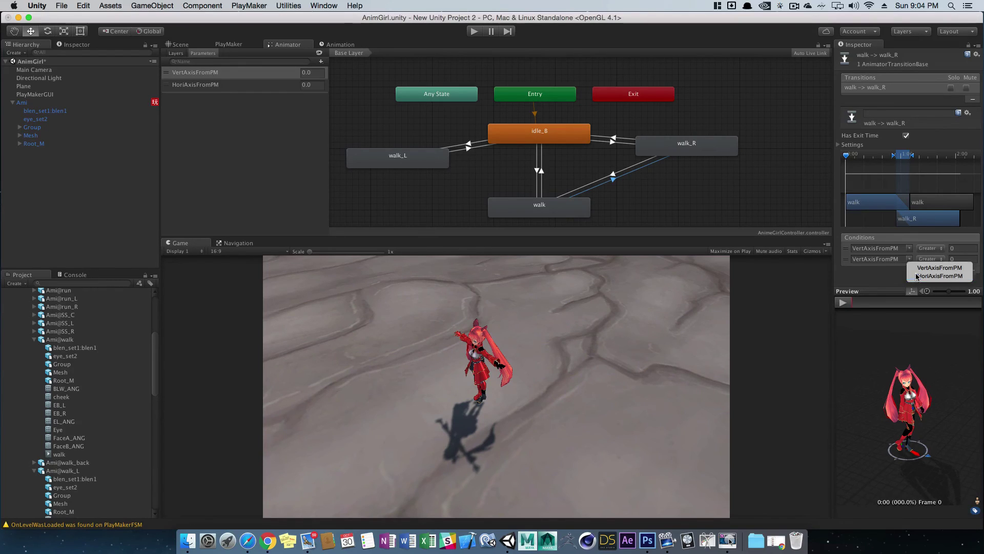
{"action": "left_click", "coordinate": [923, 276]}
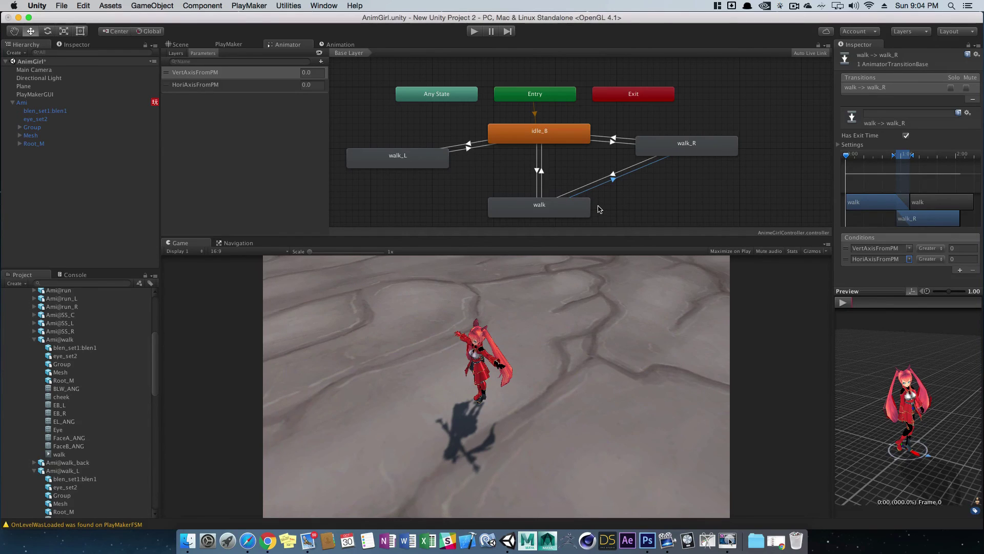
- Give the walk_R to walk transition the conditions VertAxisFromPM Greater 0 and HoriAxisFromPM Less 0.1
{"action": "left_click", "coordinate": [617, 173]}
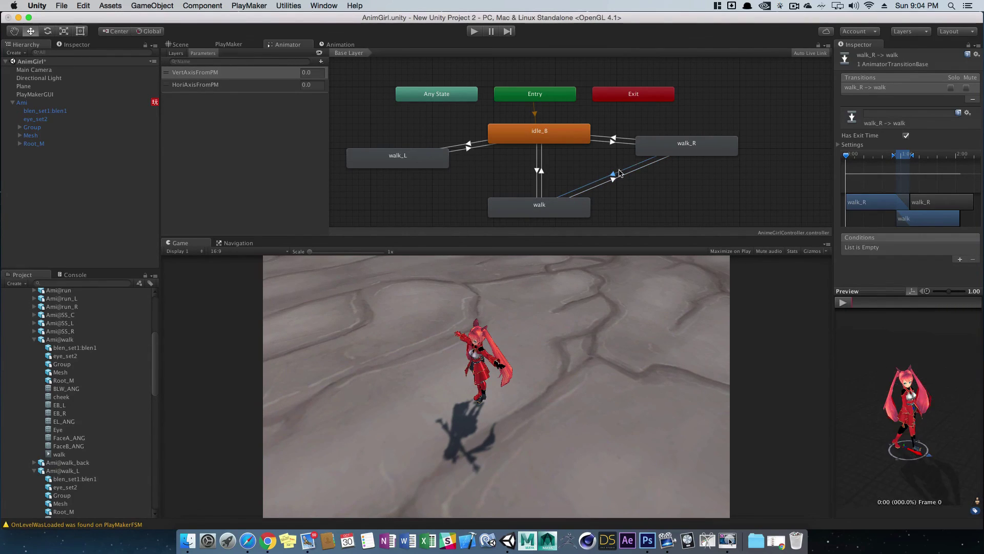
{"action": "left_click", "coordinate": [961, 259]}
{"action": "left_click", "coordinate": [959, 259]}
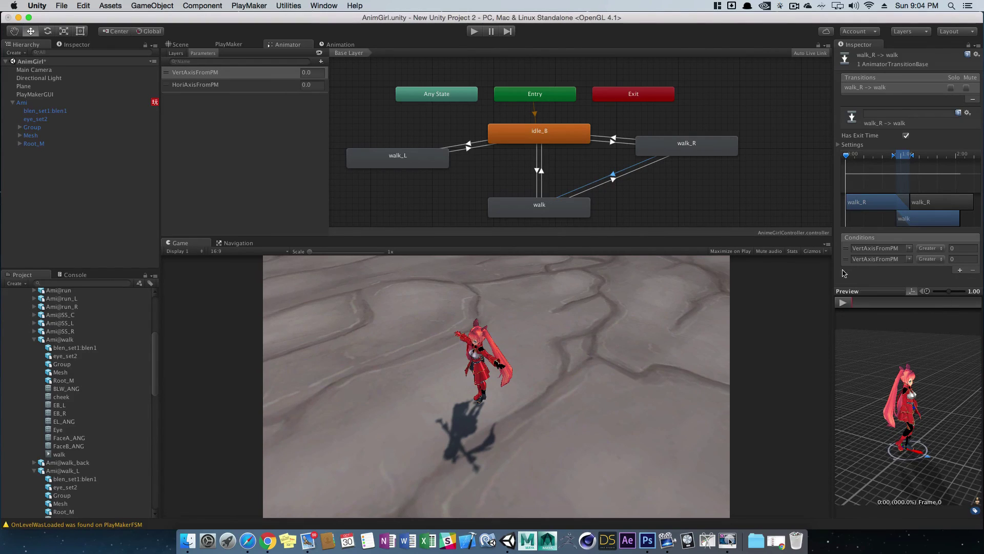
{"action": "left_click", "coordinate": [909, 259]}
{"action": "left_click", "coordinate": [933, 276]}
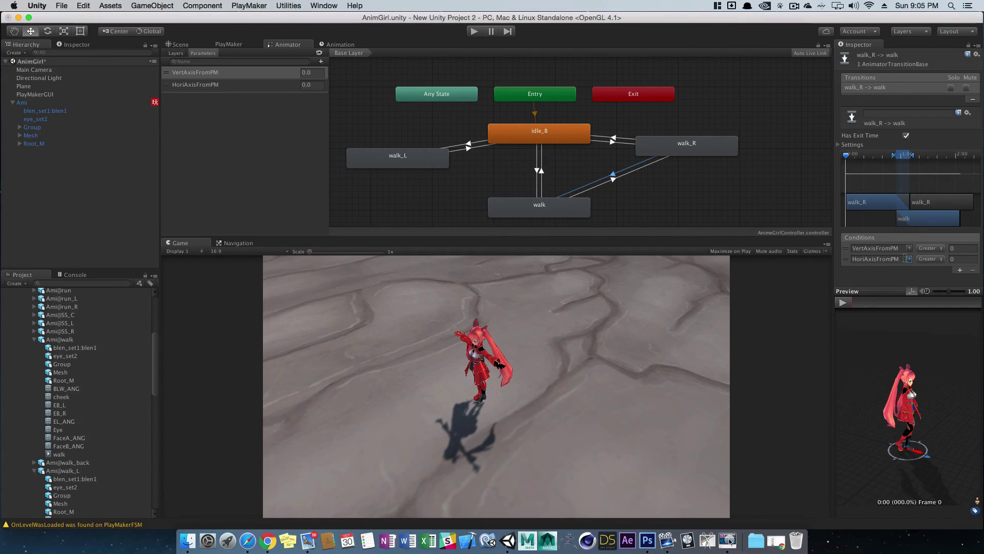
{"action": "left_click", "coordinate": [930, 259]}
{"action": "left_click", "coordinate": [937, 269]}
{"action": "left_click", "coordinate": [958, 259]}
{"action": "type", "text": "0.1"}
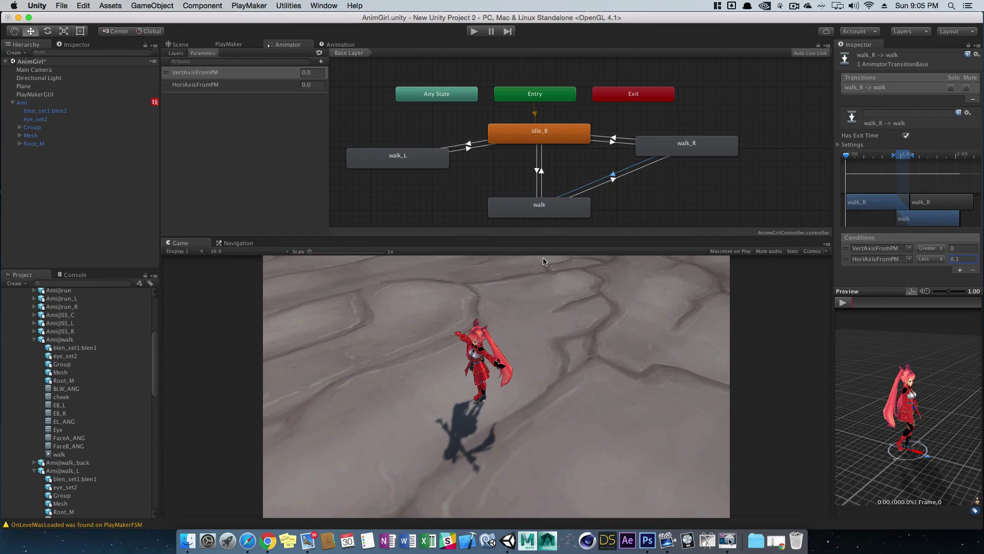
- Play-test the transitions between walk and walk_R by steering Ami right and forward, and stop the game
{"action": "left_click", "coordinate": [475, 32]}
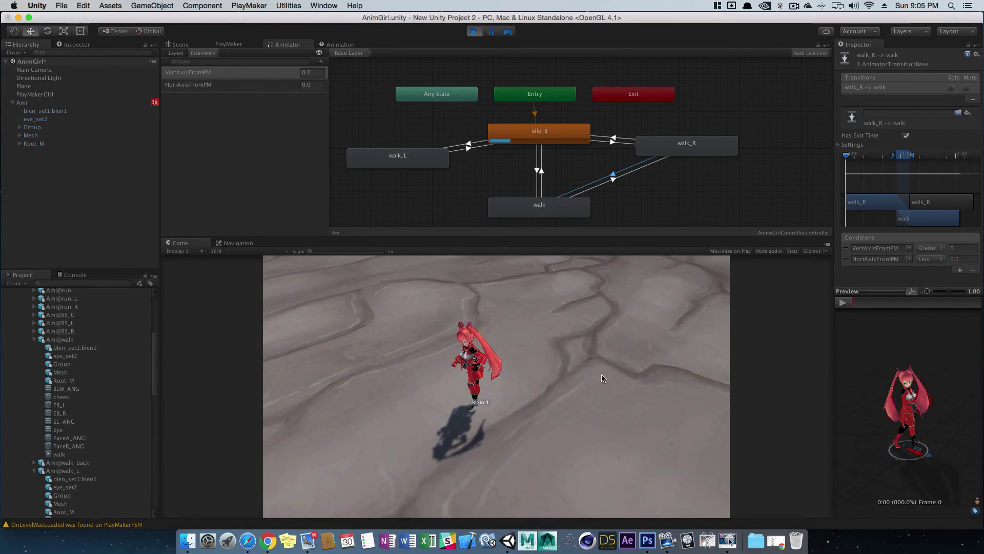
{"action": "key", "text": "Right"}
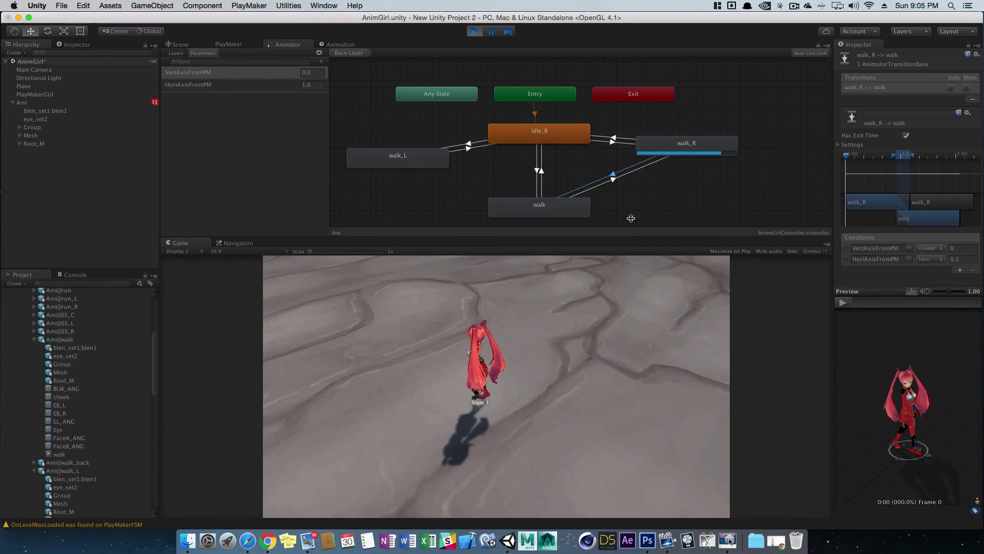
{"action": "key", "text": "Up"}
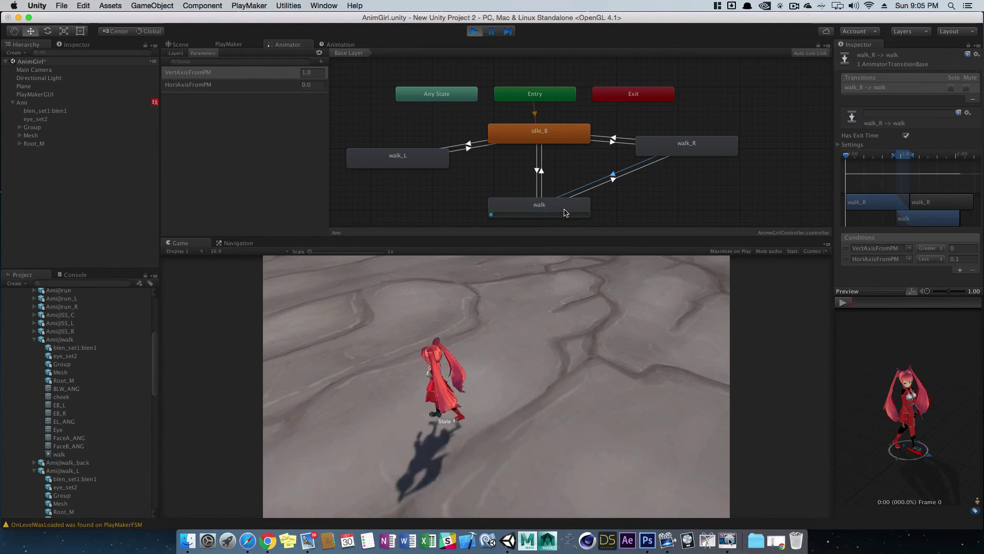
{"action": "key", "text": "d"}
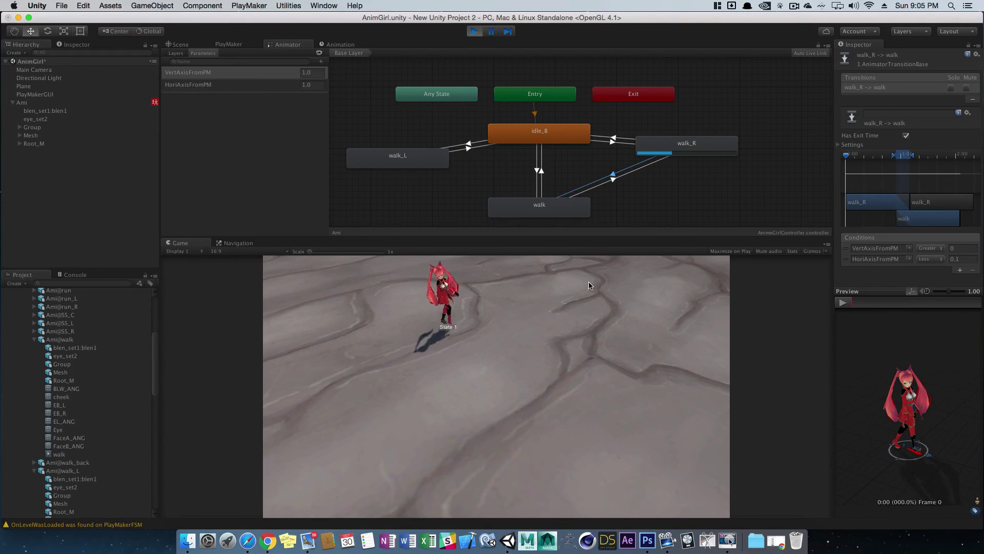
{"action": "left_click", "coordinate": [474, 31]}
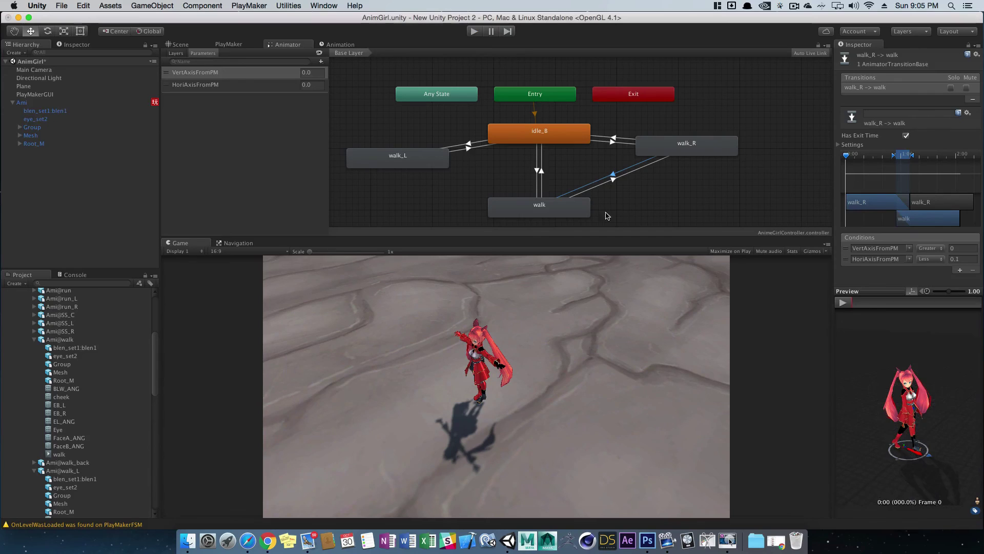
- Turn off the exit time of the walk to walk_R transition and play-test walking forward while steering right
{"action": "left_click", "coordinate": [629, 184]}
{"action": "left_click", "coordinate": [906, 136]}
{"action": "left_click", "coordinate": [474, 31]}
{"action": "key", "text": "Up"}
{"action": "key", "text": "Right"}
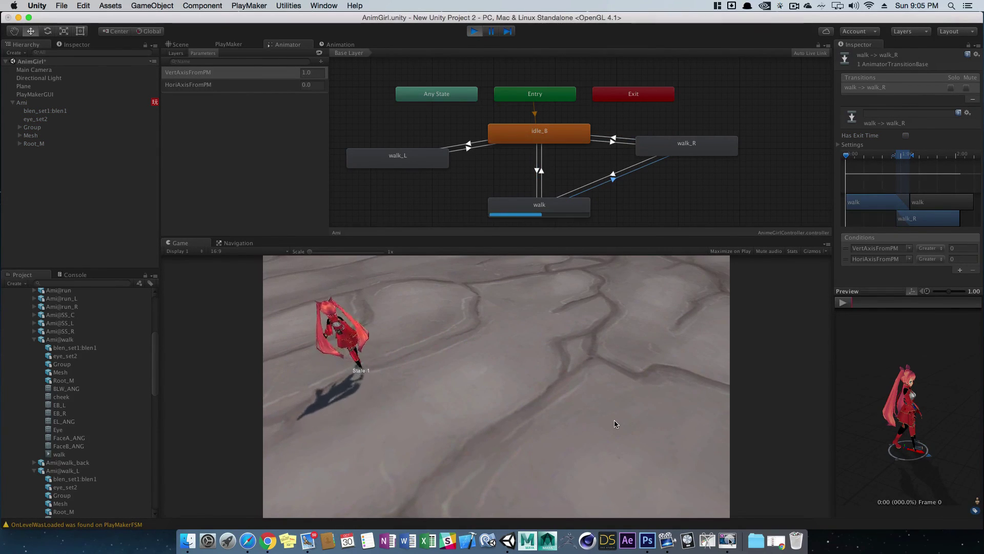
{"action": "key", "text": "Right"}
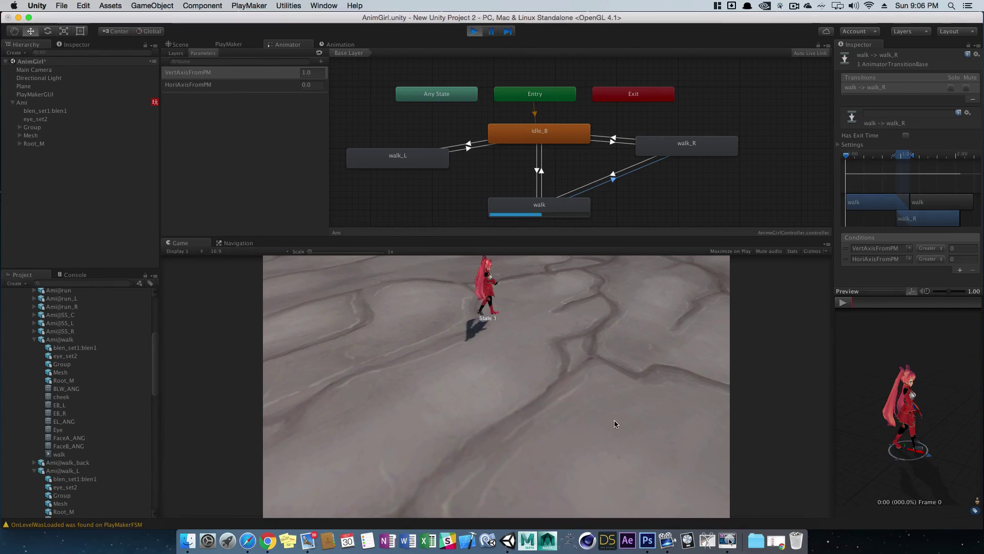
{"action": "key", "text": "Right"}
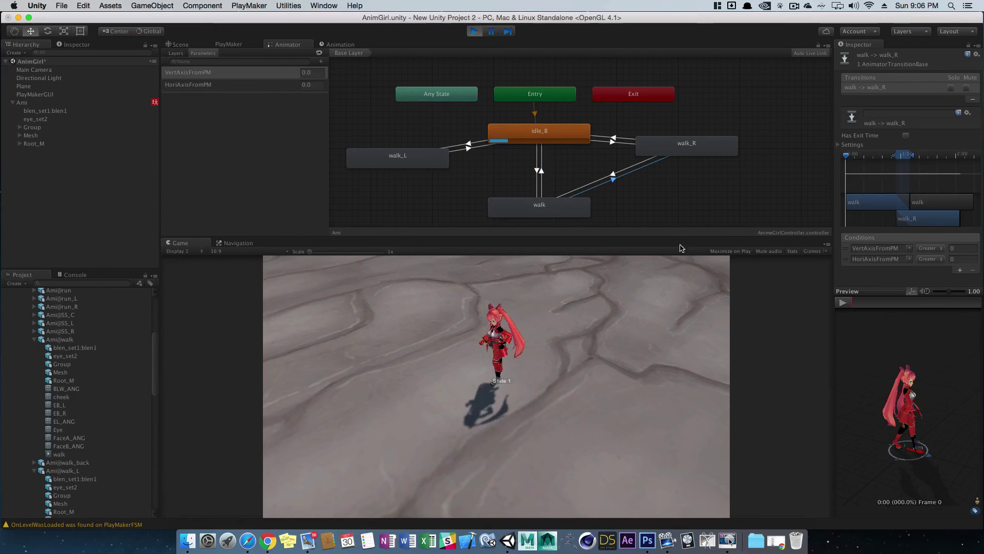
{"action": "left_click", "coordinate": [474, 31]}
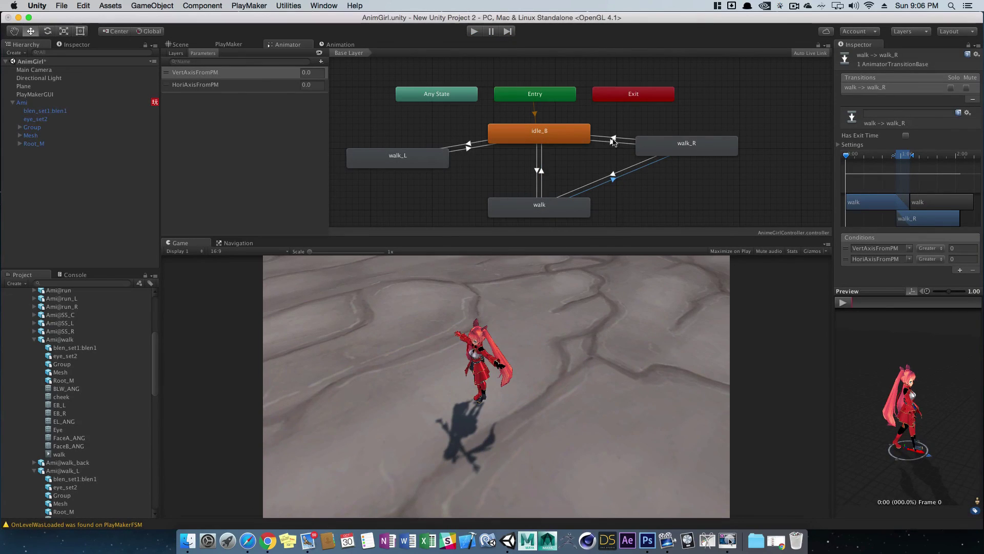
- Add the condition VertAxisFromPM Less 0.1 to the walk_R to idle_B transition
{"action": "left_click", "coordinate": [614, 141]}
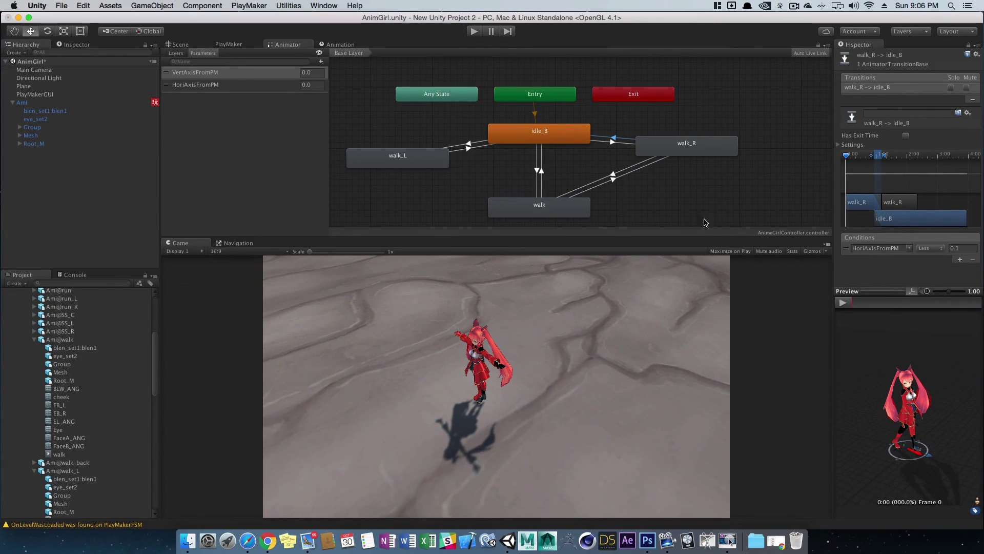
{"action": "left_click", "coordinate": [960, 260]}
{"action": "left_click", "coordinate": [909, 259]}
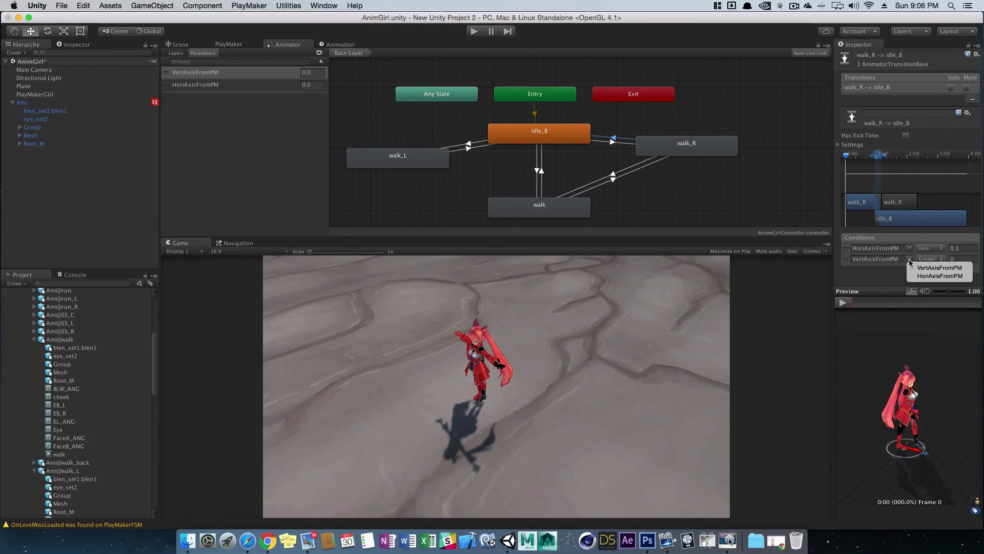
{"action": "left_click", "coordinate": [918, 267]}
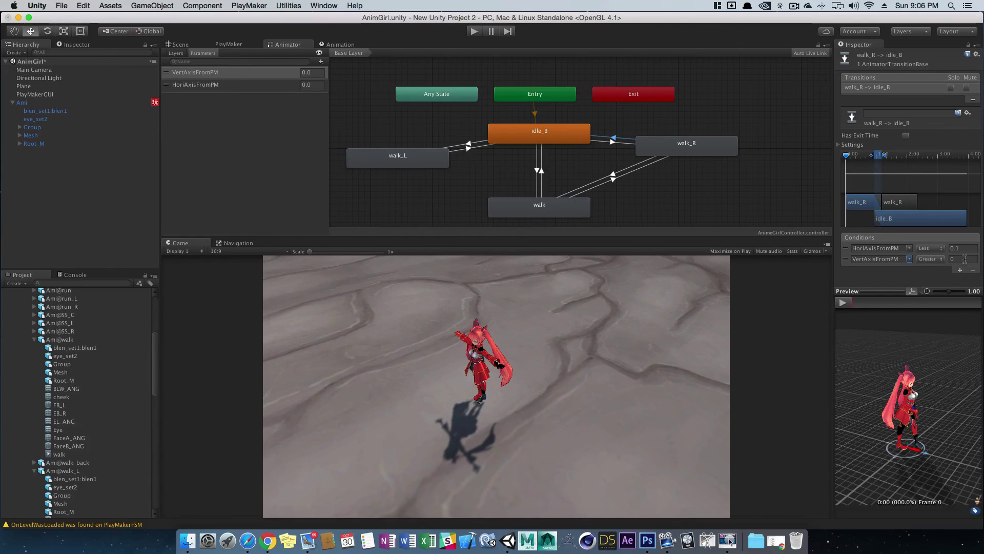
{"action": "left_click", "coordinate": [930, 259]}
{"action": "left_click", "coordinate": [931, 267]}
{"action": "left_click", "coordinate": [957, 259]}
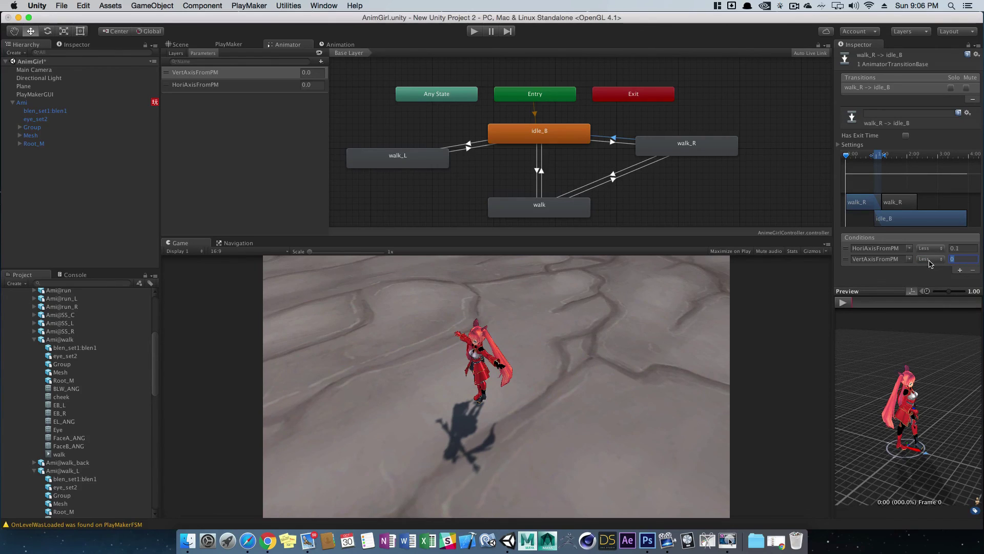
{"action": "type", "text": "0.1"}
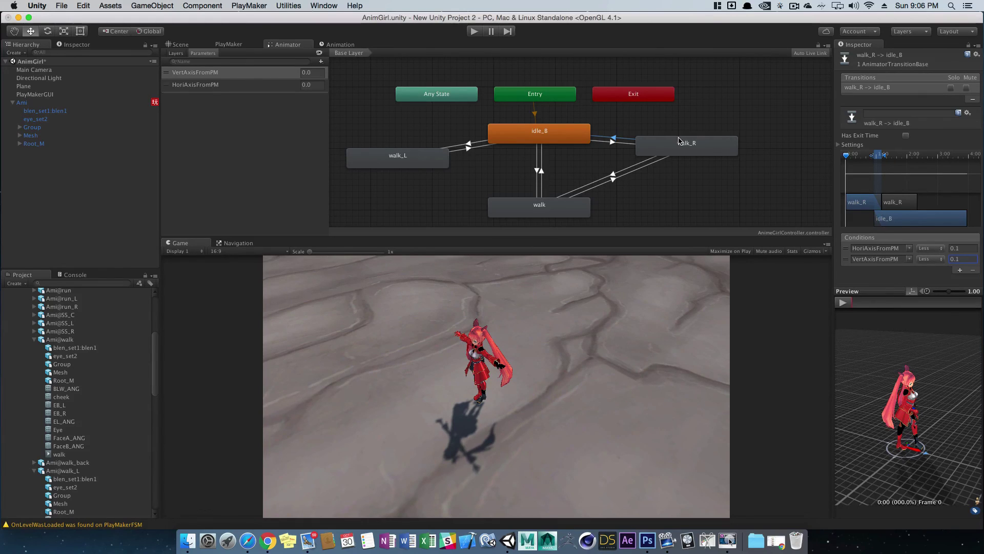
- Add the condition VertAxisFromPM Less 0.1 to the walk_L to idle_B transition
{"action": "left_click", "coordinate": [472, 147]}
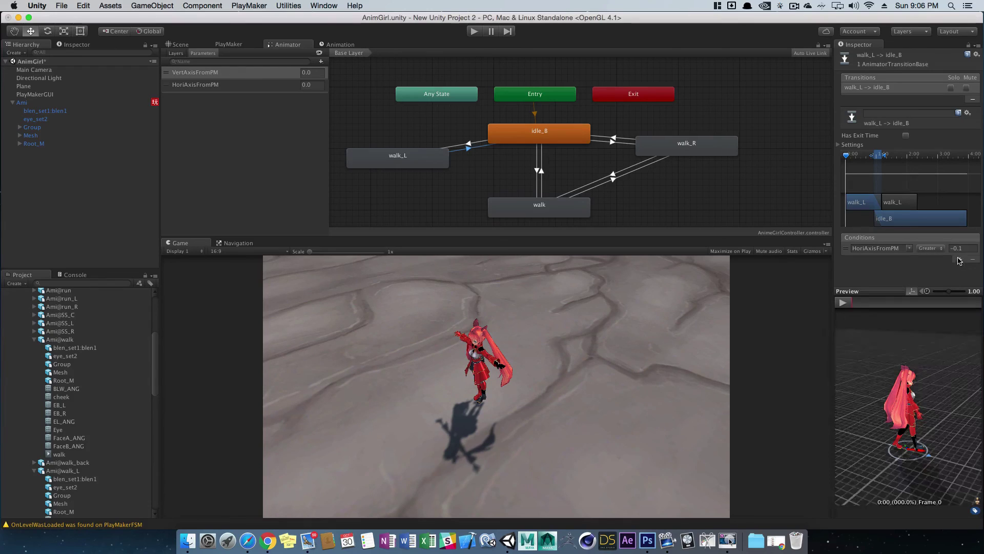
{"action": "left_click", "coordinate": [960, 259]}
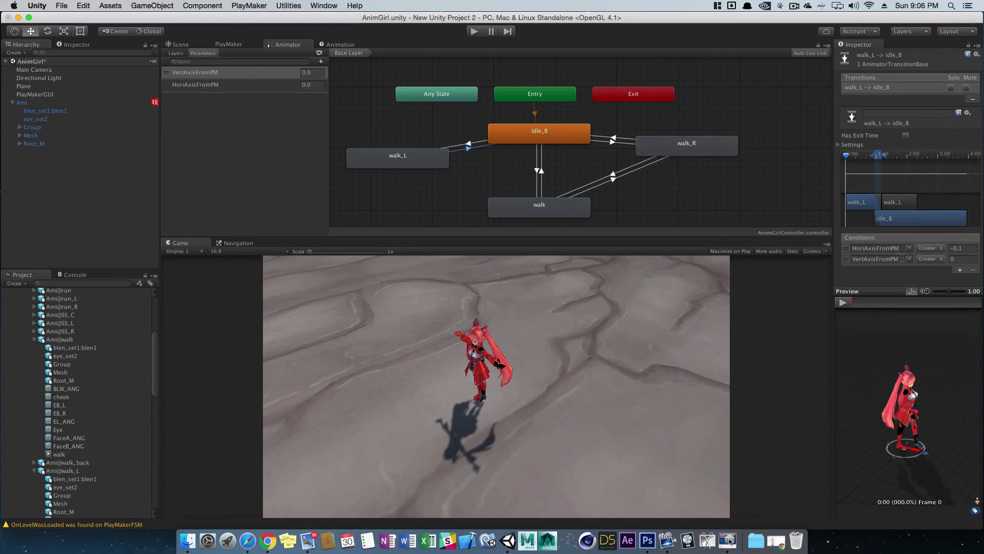
{"action": "left_click", "coordinate": [930, 259]}
{"action": "left_click", "coordinate": [930, 268]}
{"action": "left_click", "coordinate": [958, 259]}
{"action": "type", "text": "0.1"}
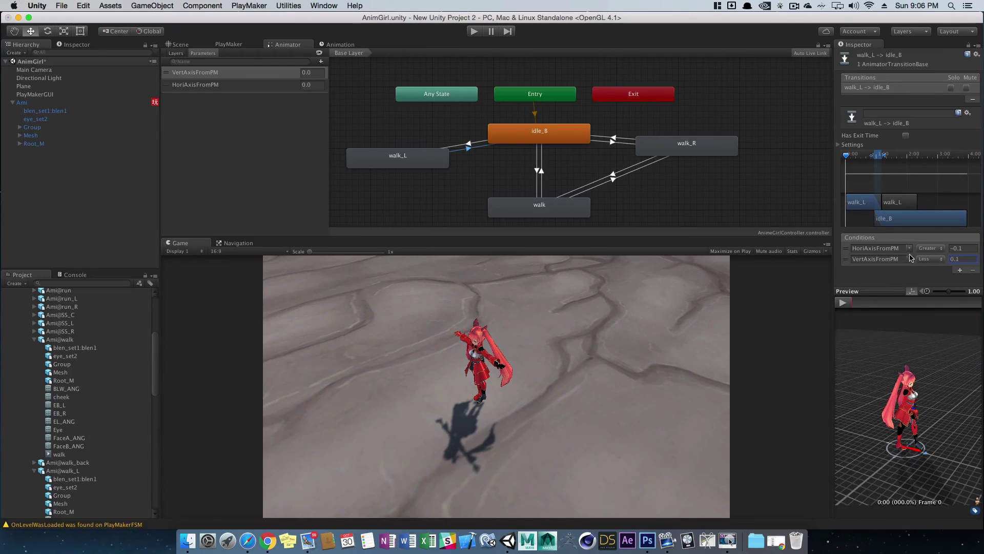
- Play-test walking Ami forward while steering right to check the updated transitions, and stop the game
{"action": "left_click", "coordinate": [474, 31]}
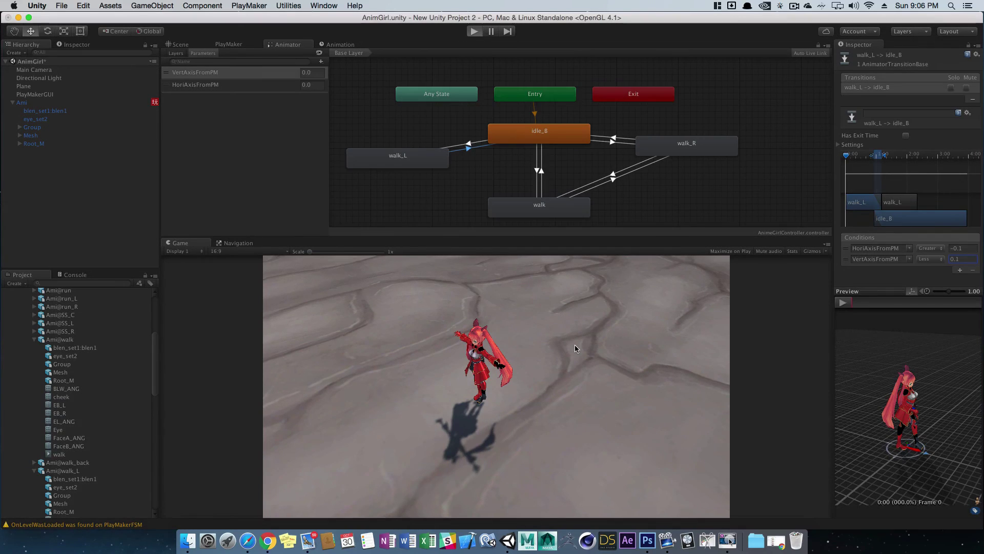
{"action": "key", "text": "w"}
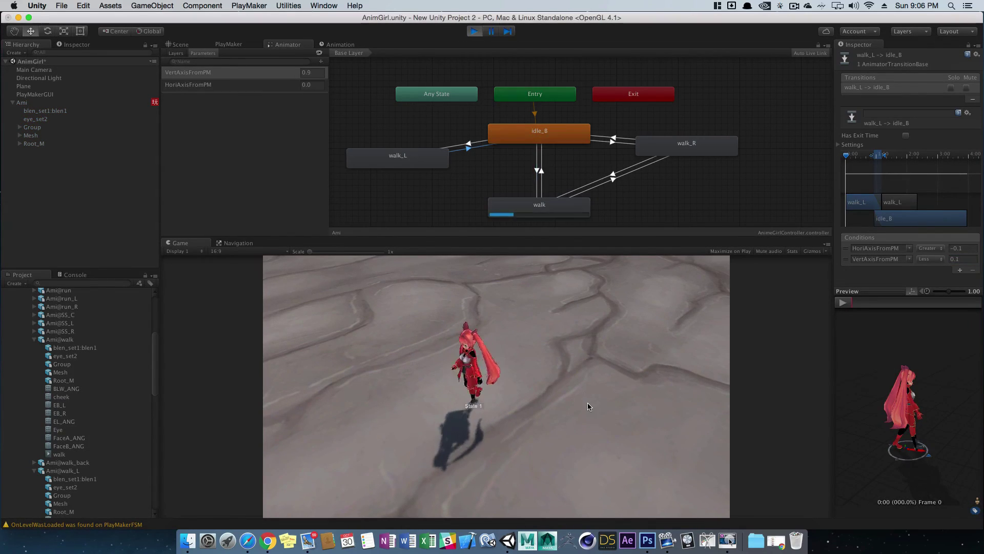
{"action": "key", "text": "d"}
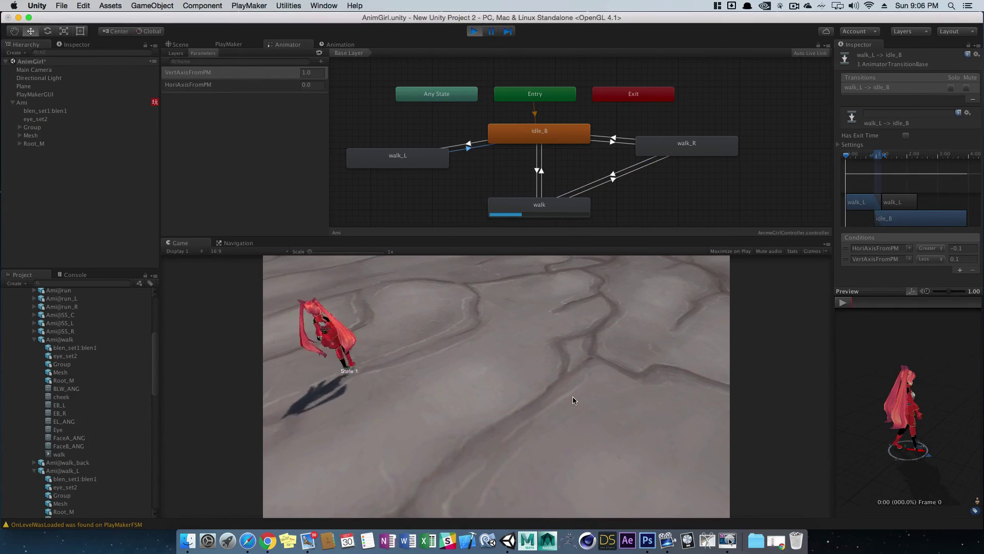
{"action": "key", "text": "d"}
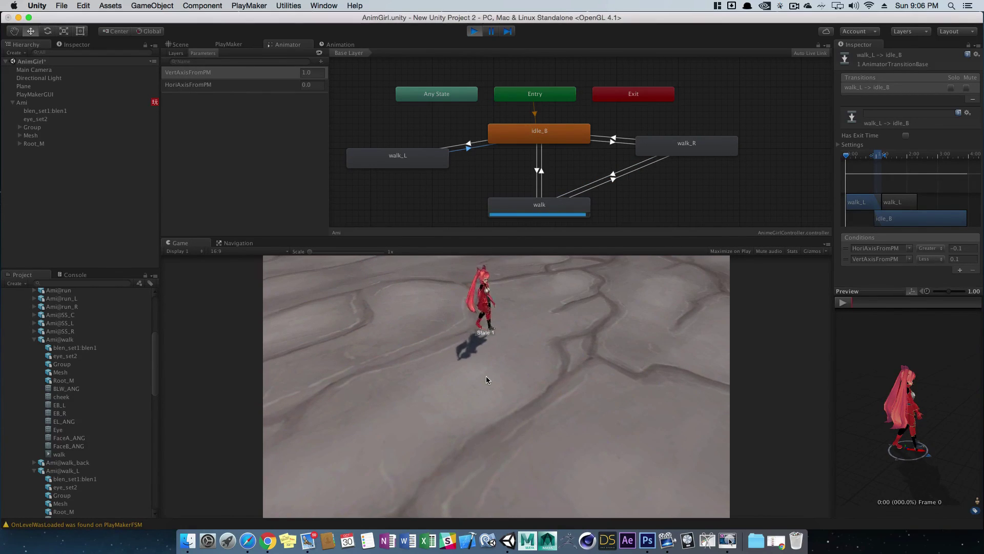
{"action": "key", "text": "d"}
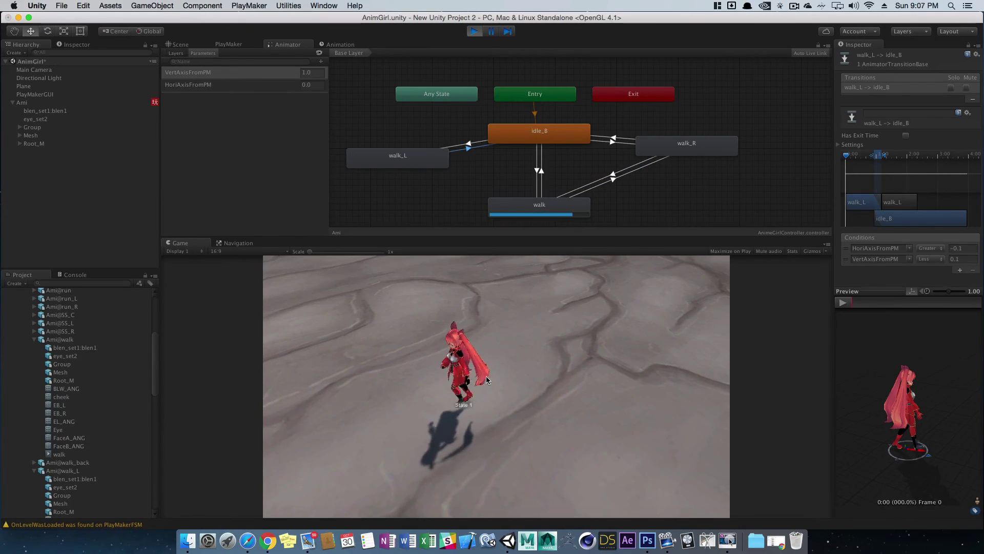
{"action": "key", "text": "d"}
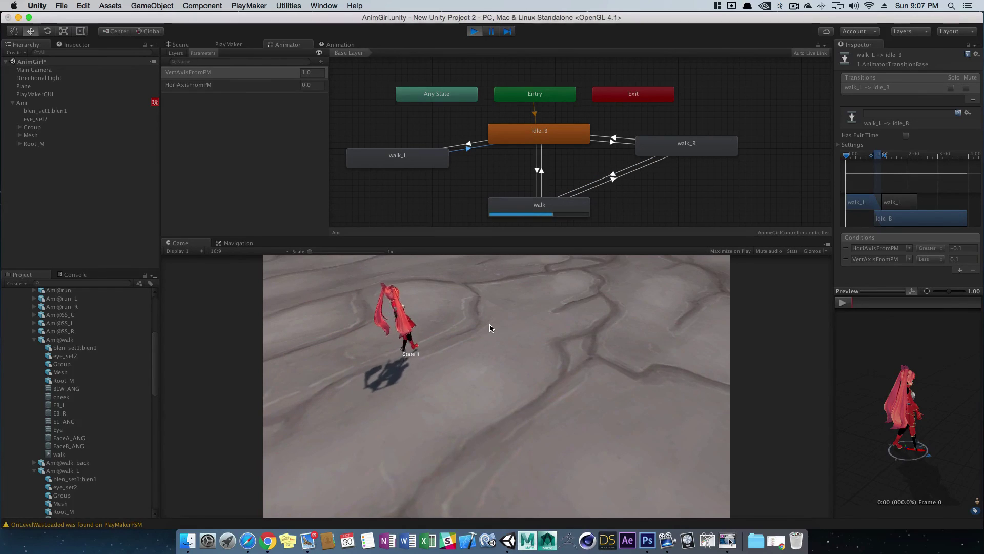
{"action": "left_click", "coordinate": [474, 32]}
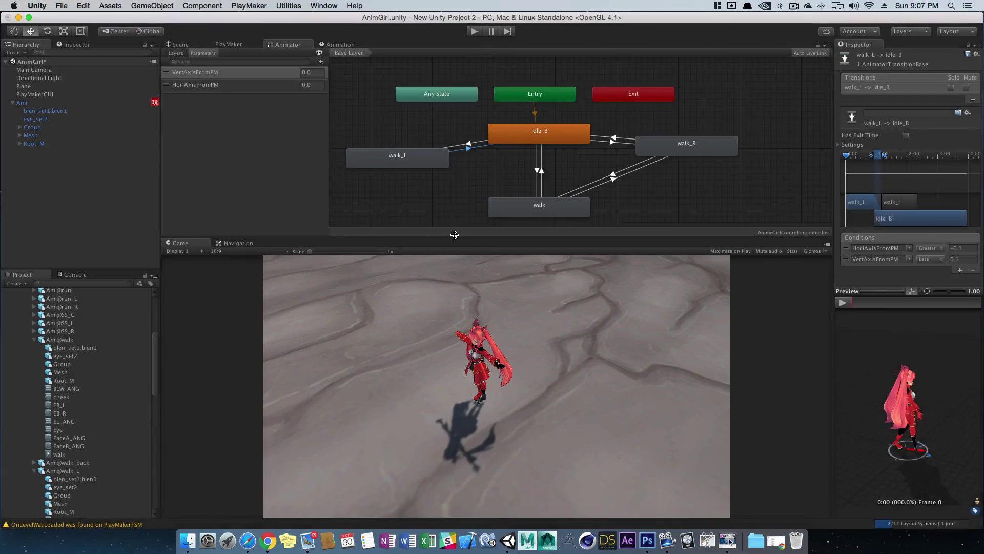
- Make a transition from the walk state to the walk_L state
{"action": "left_click", "coordinate": [547, 201]}
{"action": "right_click", "coordinate": [546, 204]}
{"action": "left_click", "coordinate": [562, 209]}
{"action": "left_click", "coordinate": [418, 165]}
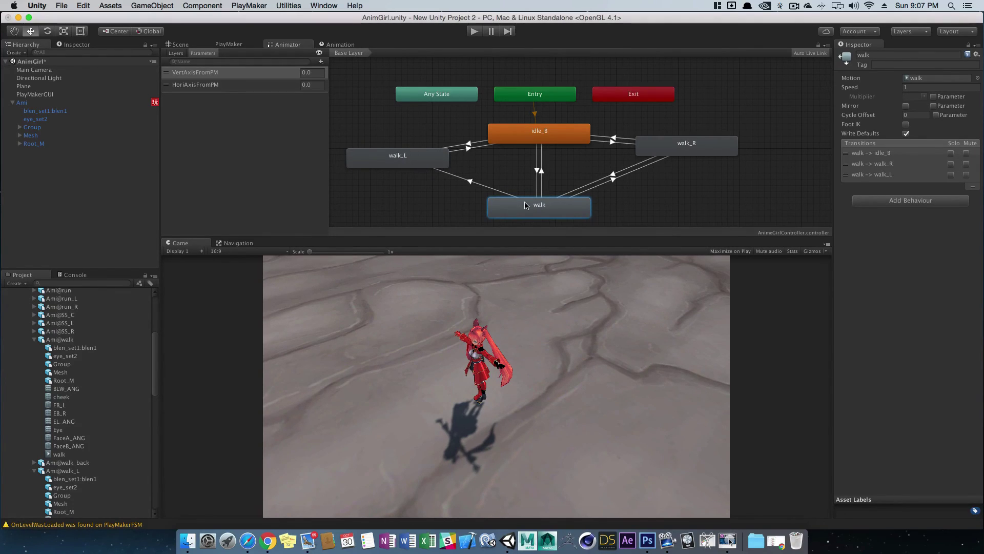
- Give the walk to walk_L transition the conditions VertAxisFromPM Greater 0 and HoriAxisFromPM Less 0
{"action": "left_click", "coordinate": [476, 186]}
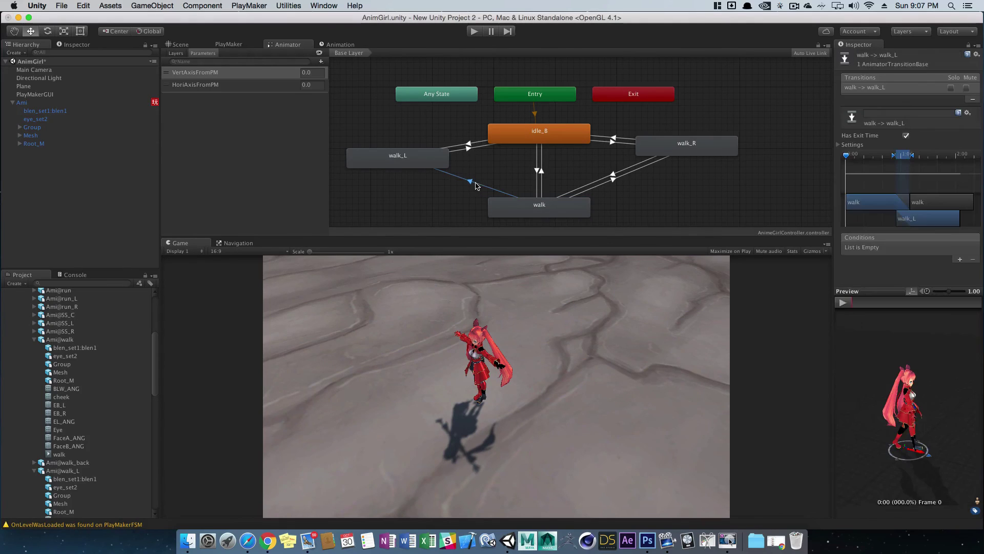
{"action": "left_click", "coordinate": [960, 259]}
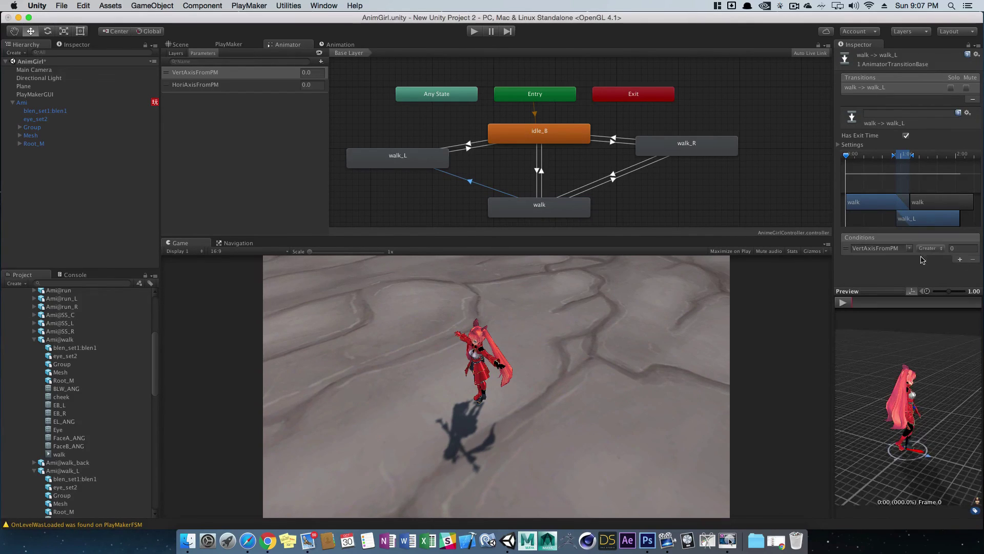
{"action": "left_click", "coordinate": [911, 249]}
{"action": "left_click", "coordinate": [930, 257]}
{"action": "left_click", "coordinate": [961, 260]}
{"action": "left_click", "coordinate": [910, 259]}
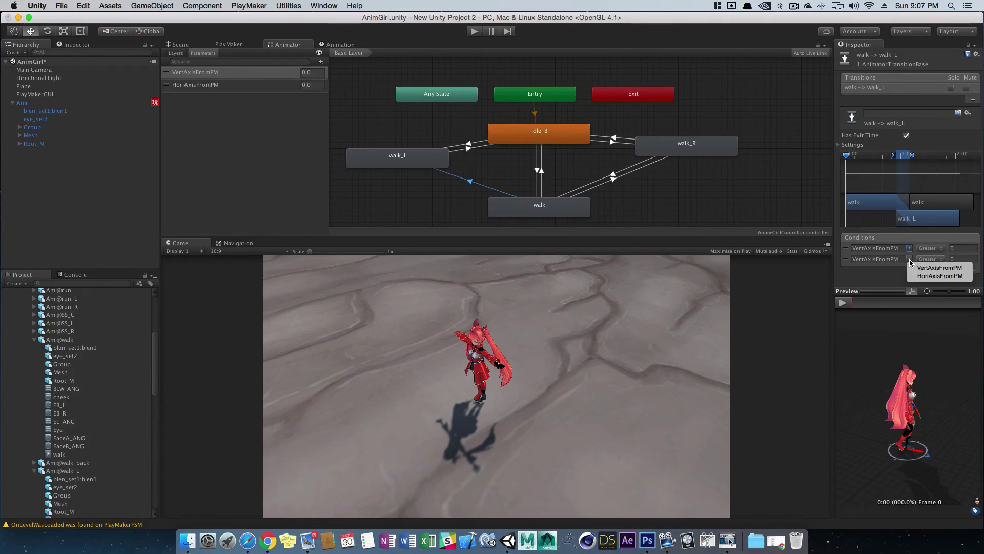
{"action": "left_click", "coordinate": [938, 276]}
{"action": "left_click", "coordinate": [930, 259]}
{"action": "left_click", "coordinate": [929, 267]}
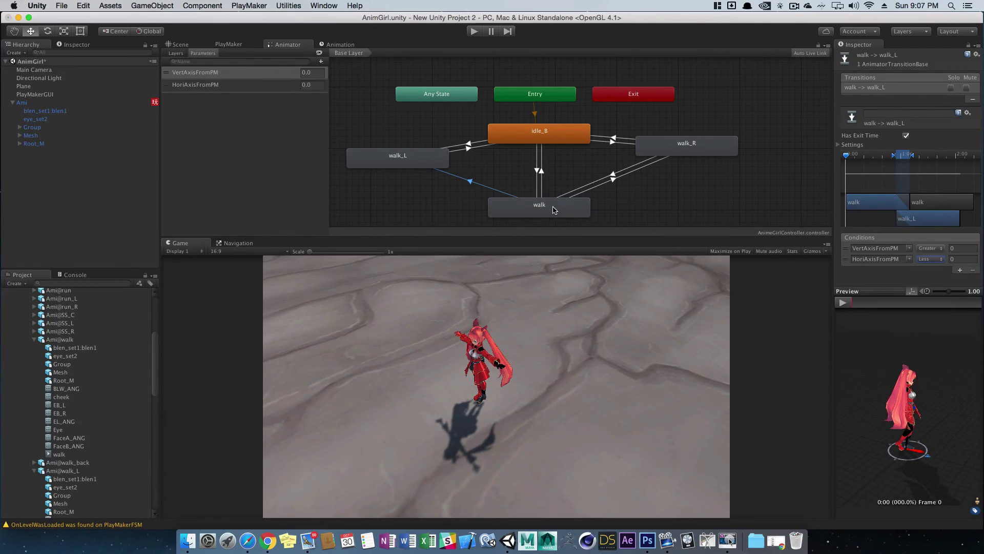
- Make a return transition from the walk_L state to the walk state
{"action": "left_click", "coordinate": [395, 157]}
{"action": "right_click", "coordinate": [392, 155]}
{"action": "left_click", "coordinate": [451, 200]}
{"action": "left_click", "coordinate": [512, 207]}
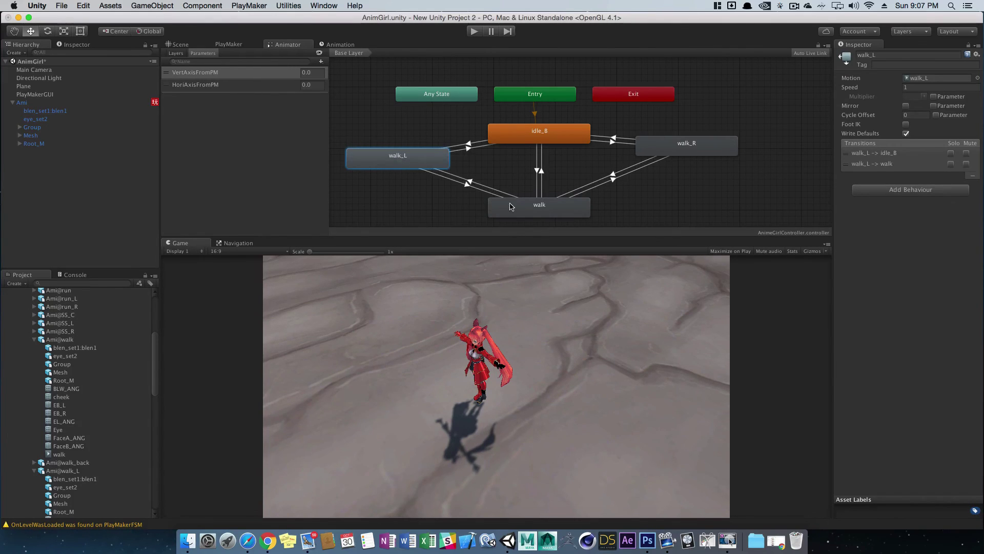
- Give the walk_L to walk transition the conditions VertAxisFromPM Greater 0 and HoriAxisFromPM Greater -0.1
{"action": "left_click", "coordinate": [473, 190]}
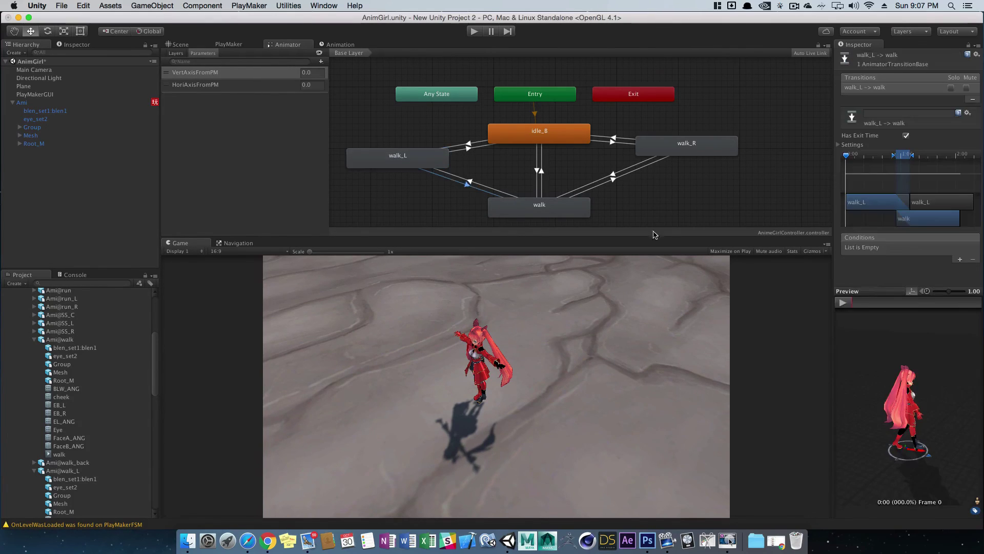
{"action": "left_click", "coordinate": [961, 260]}
{"action": "left_click", "coordinate": [959, 260]}
{"action": "left_click", "coordinate": [909, 260]}
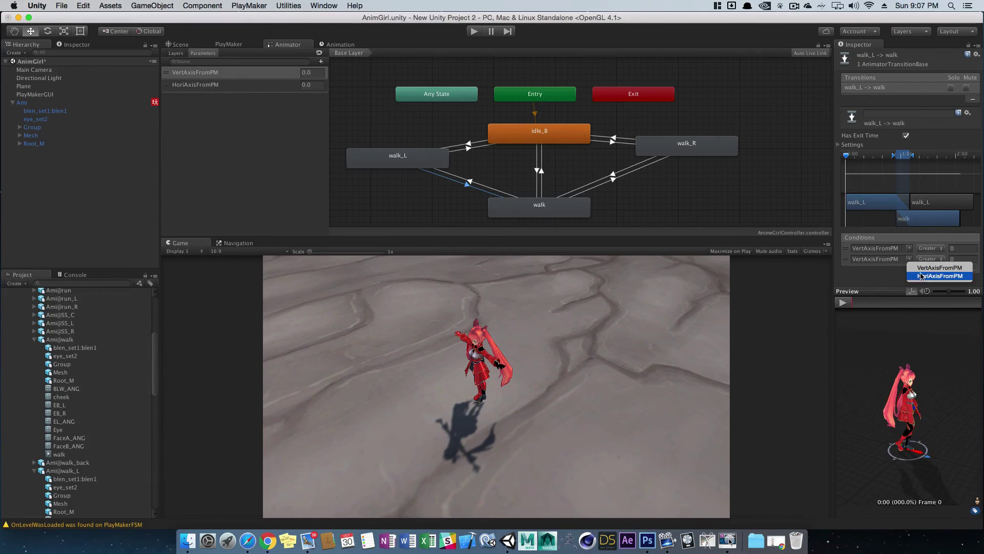
{"action": "left_click", "coordinate": [924, 277]}
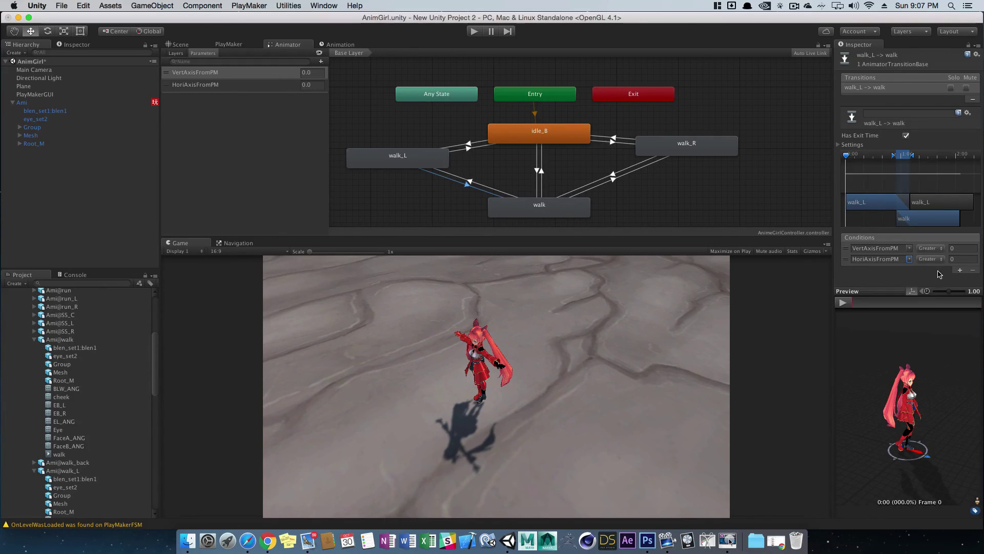
{"action": "key", "text": "Tab"}
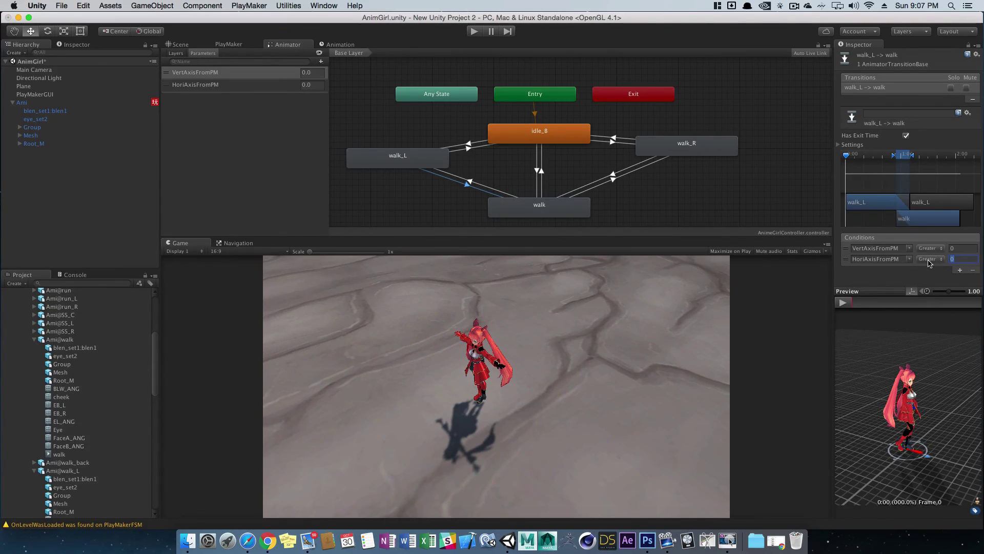
{"action": "type", "text": "-0.1"}
- Make Main Camera a child of Ami and play-test walking forward and steering right with the attached camera
{"action": "left_click_drag", "start_coordinate": [39, 82], "coordinate": [22, 103]}
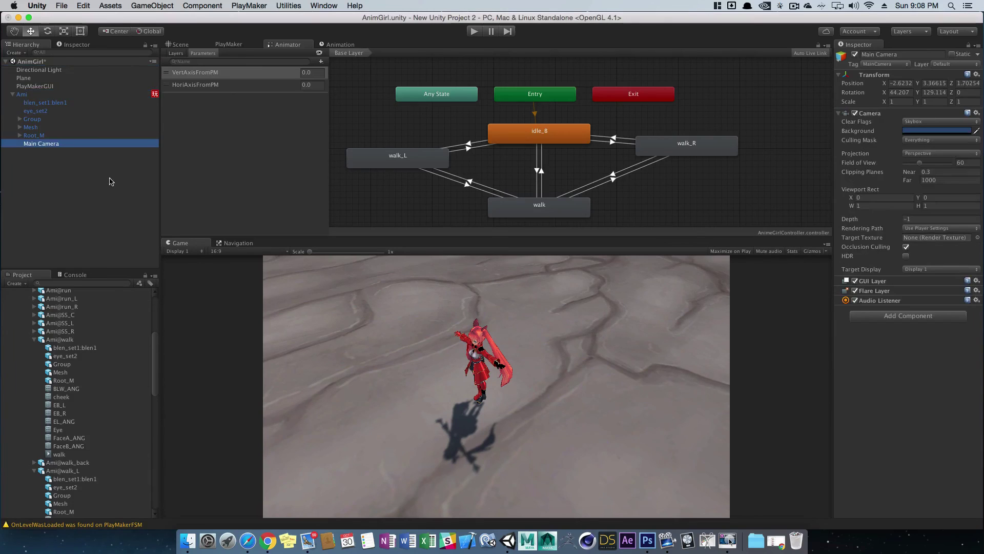
{"action": "left_click", "coordinate": [13, 95]}
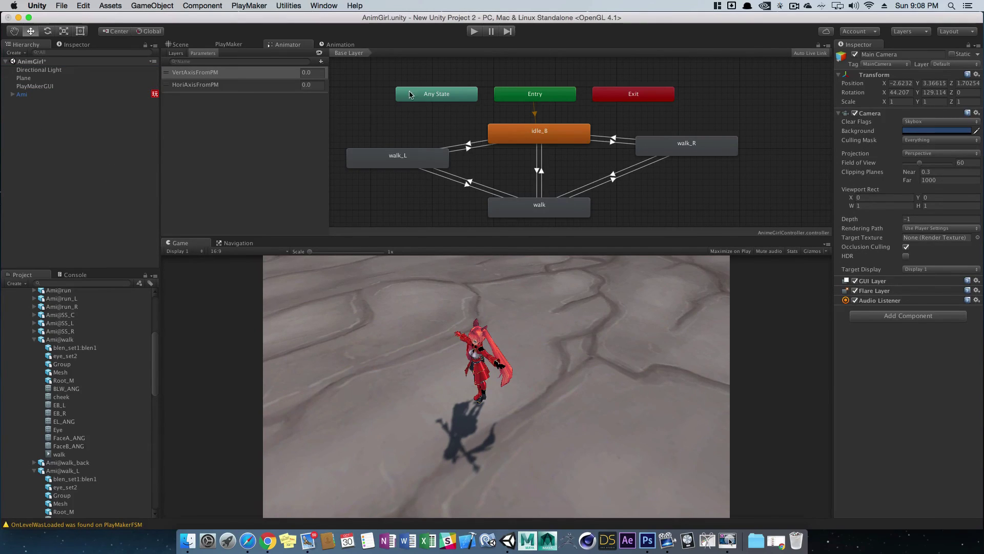
{"action": "left_click", "coordinate": [474, 32]}
{"action": "key", "text": "Up"}
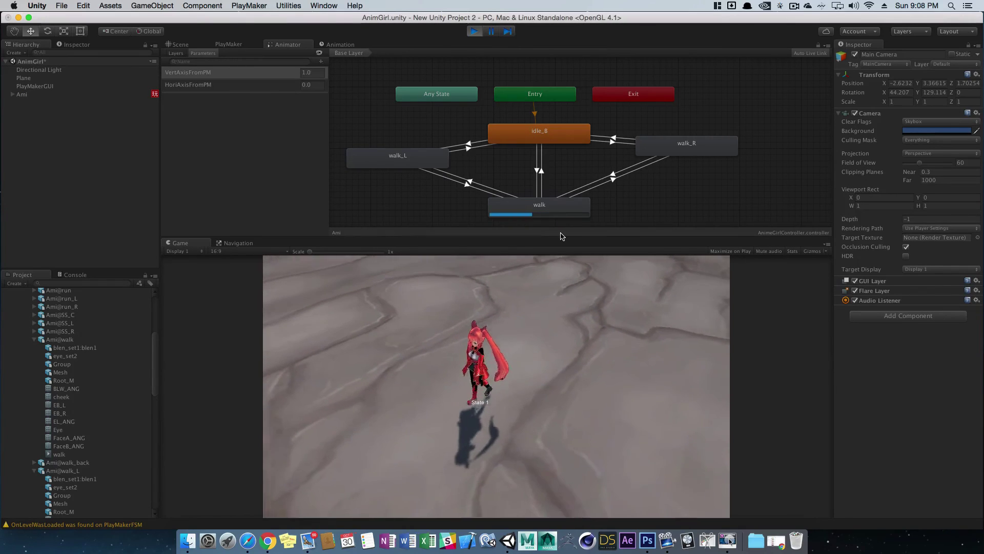
{"action": "key", "text": "Right"}
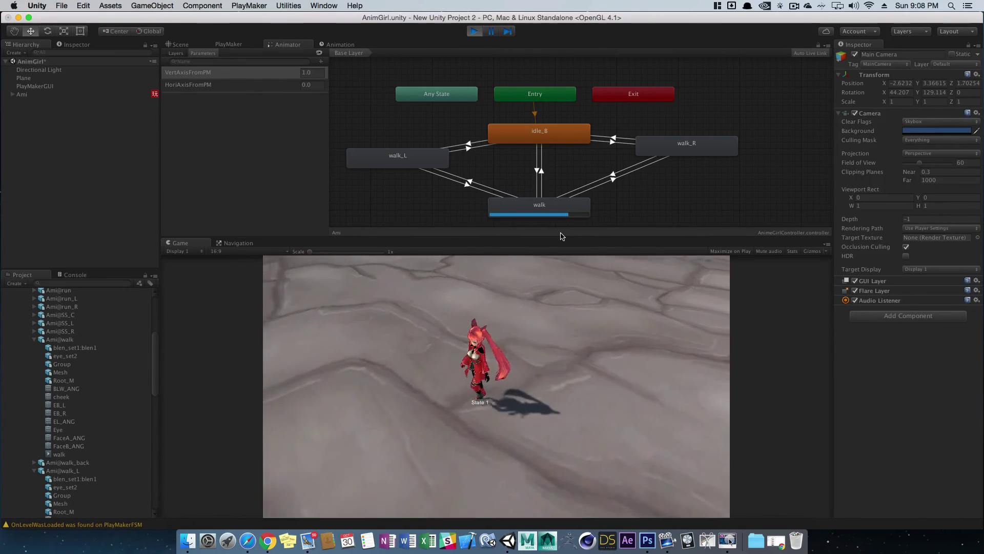
{"action": "left_click", "coordinate": [475, 32]}
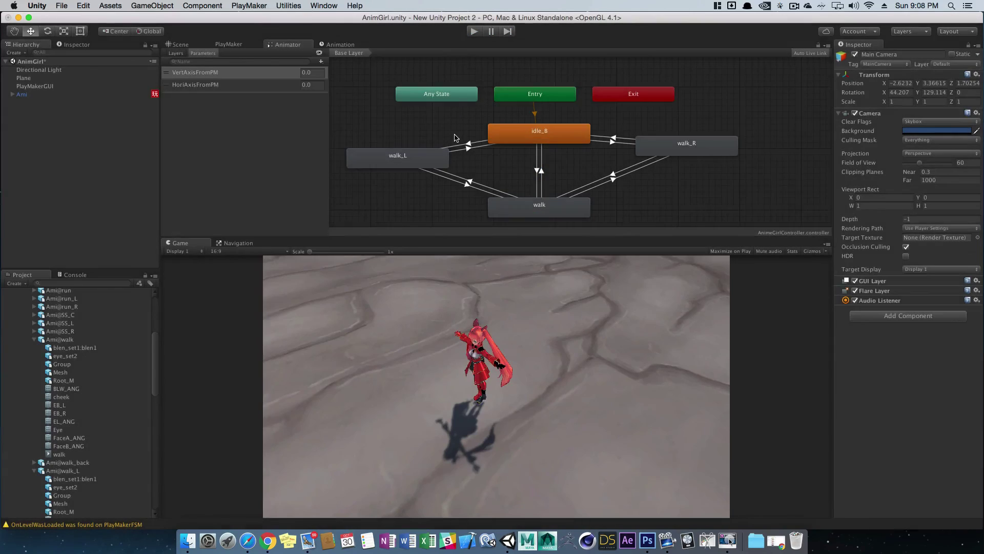
- Move Main Camera out of Ami's hierarchy back to the scene's root level
{"action": "left_click", "coordinate": [30, 95]}
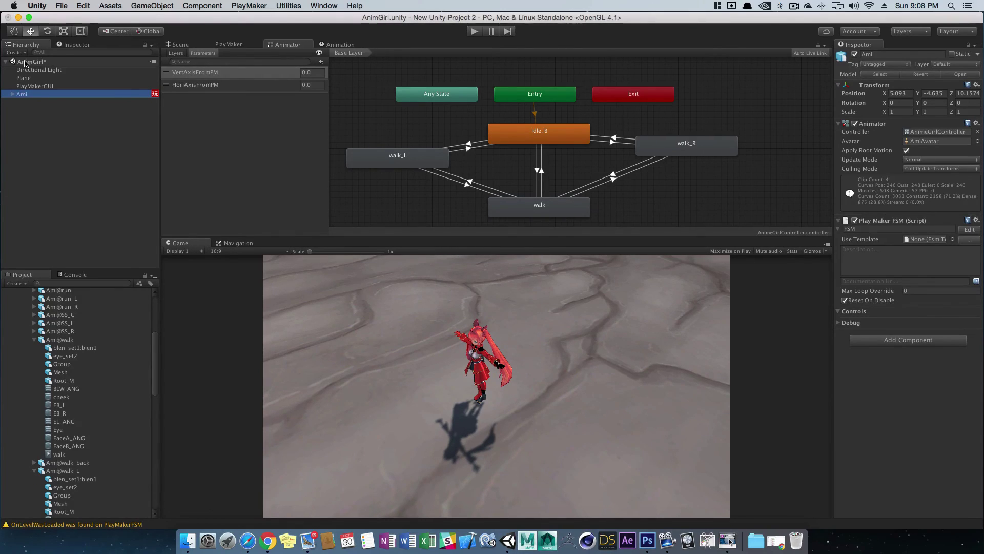
{"action": "left_click", "coordinate": [14, 100]}
{"action": "left_click", "coordinate": [13, 95]}
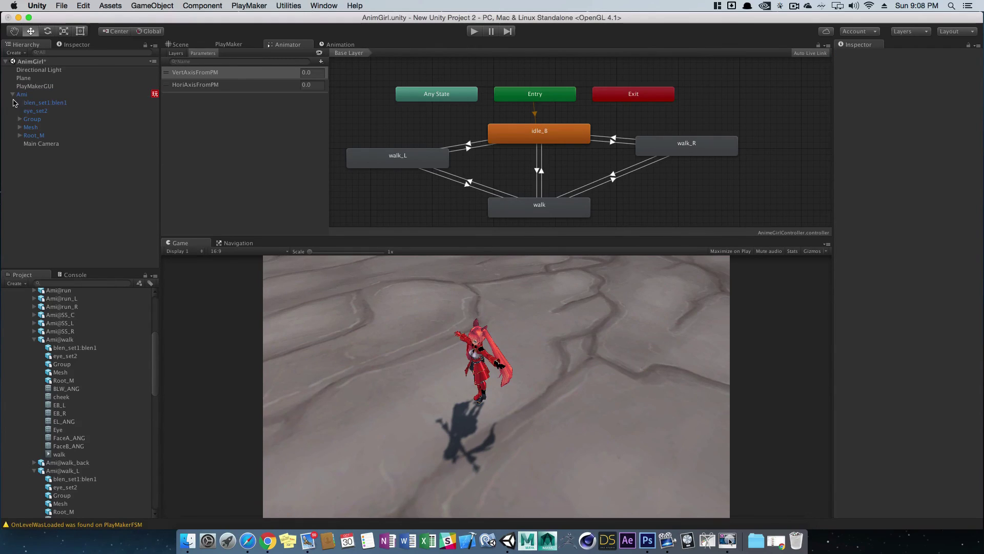
{"action": "left_click_drag", "start_coordinate": [32, 149], "coordinate": [29, 95]}
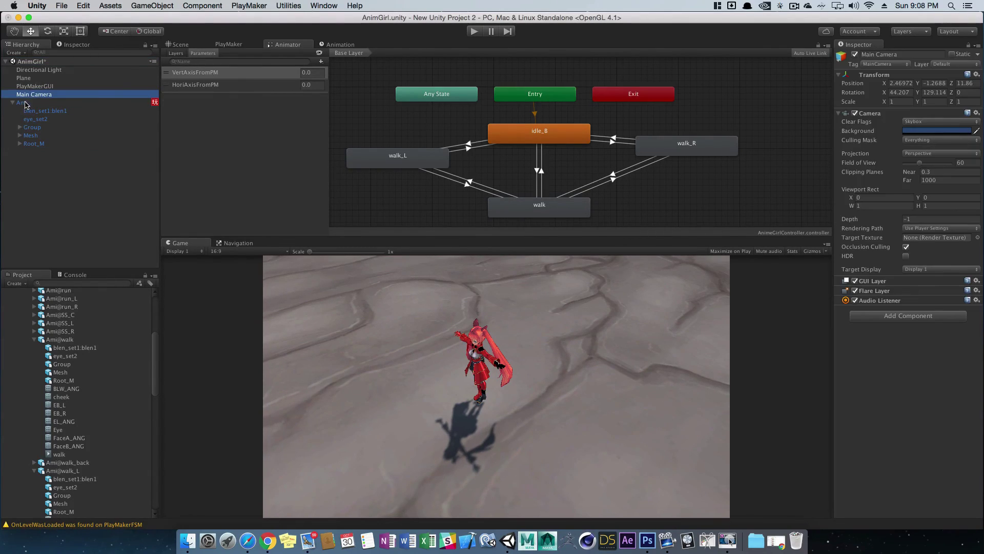
- Add a PlayMaker FSM to Main Camera
{"action": "left_click", "coordinate": [23, 102]}
{"action": "left_click", "coordinate": [26, 94]}
{"action": "left_click", "coordinate": [228, 45]}
{"action": "right_click", "coordinate": [265, 116]}
{"action": "left_click", "coordinate": [288, 119]}
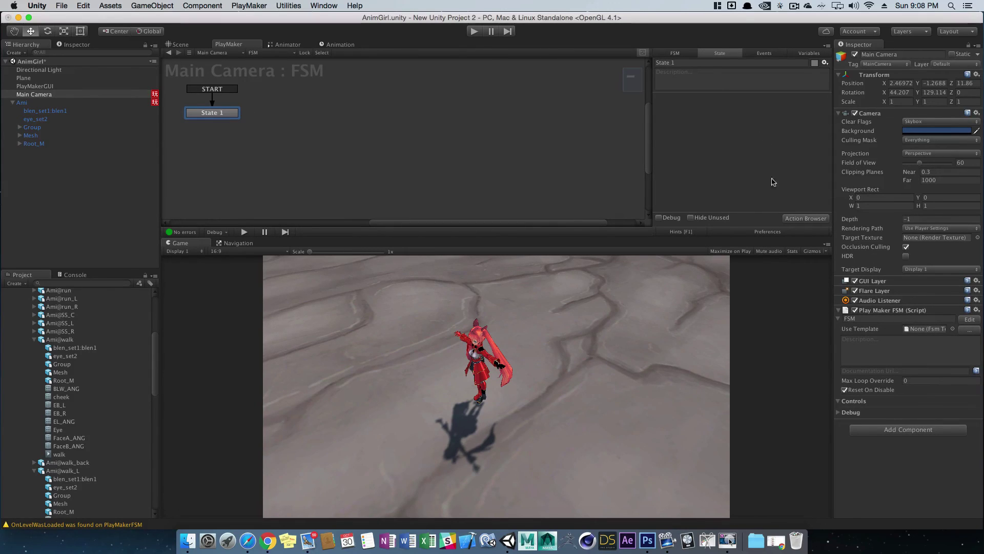
- Search the PlayMaker actions for "smooth" and add Smooth Look At to State 1 of Main Camera's FSM
{"action": "left_click", "coordinate": [800, 220]}
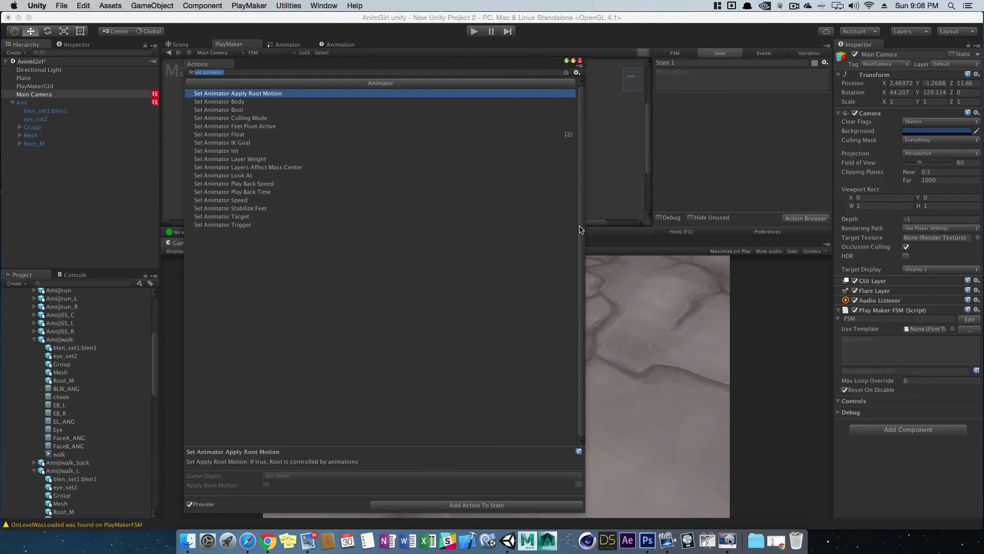
{"action": "type", "text": "smooth"}
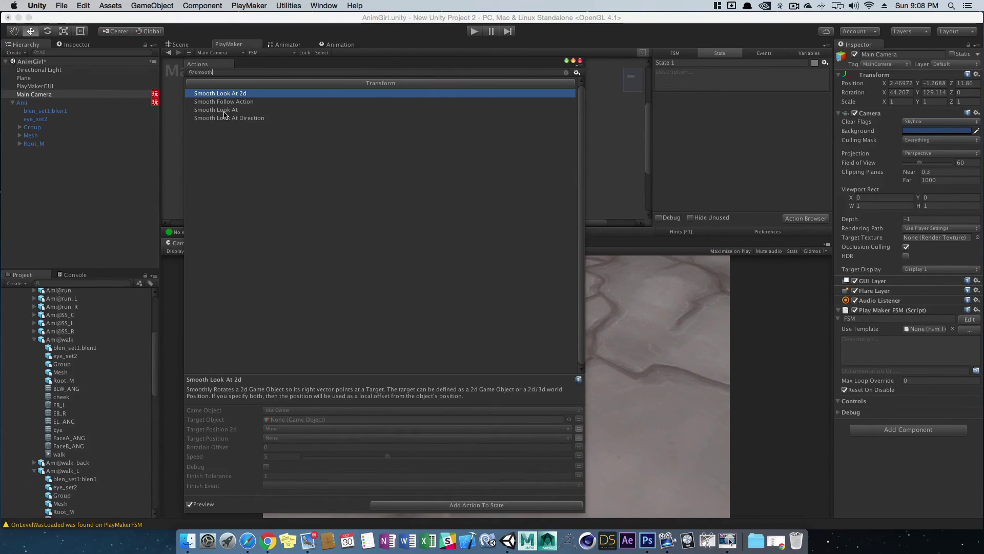
{"action": "double_click", "coordinate": [224, 110]}
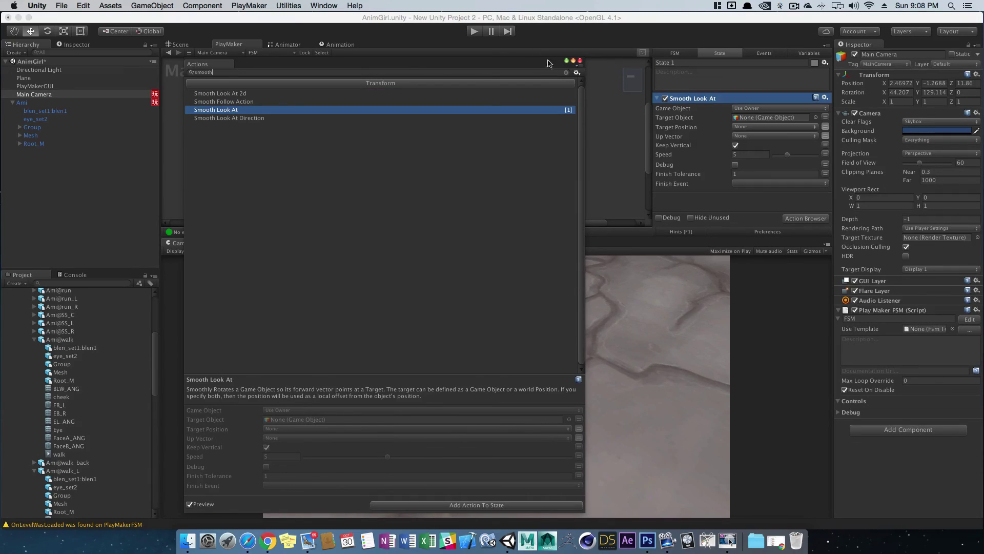
{"action": "left_click", "coordinate": [580, 61]}
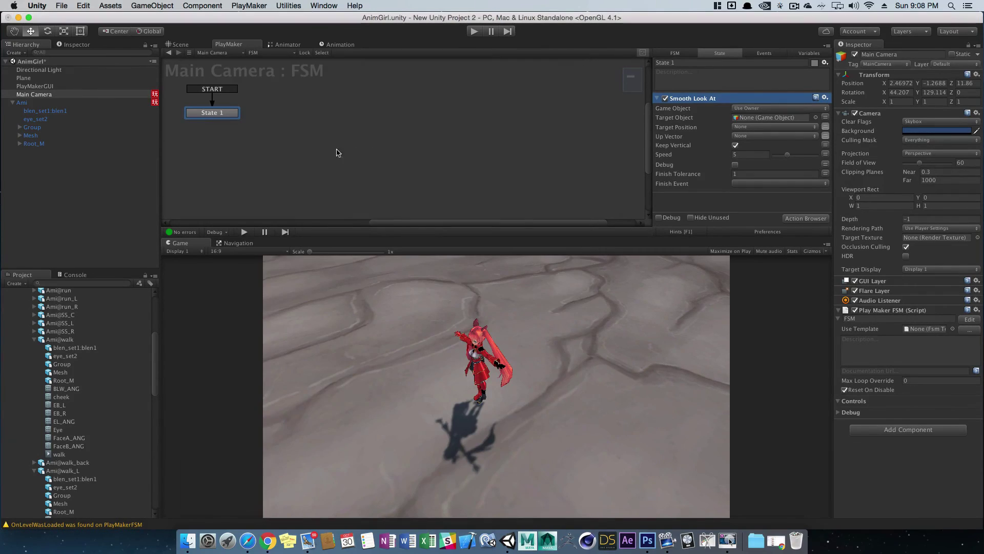
{"action": "left_click", "coordinate": [801, 219]}
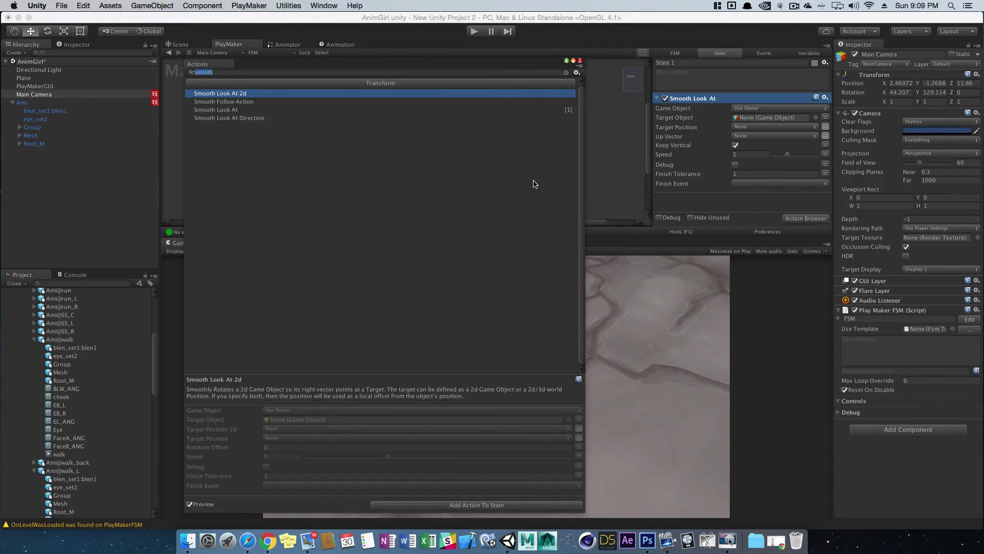
{"action": "type", "text": "position"}
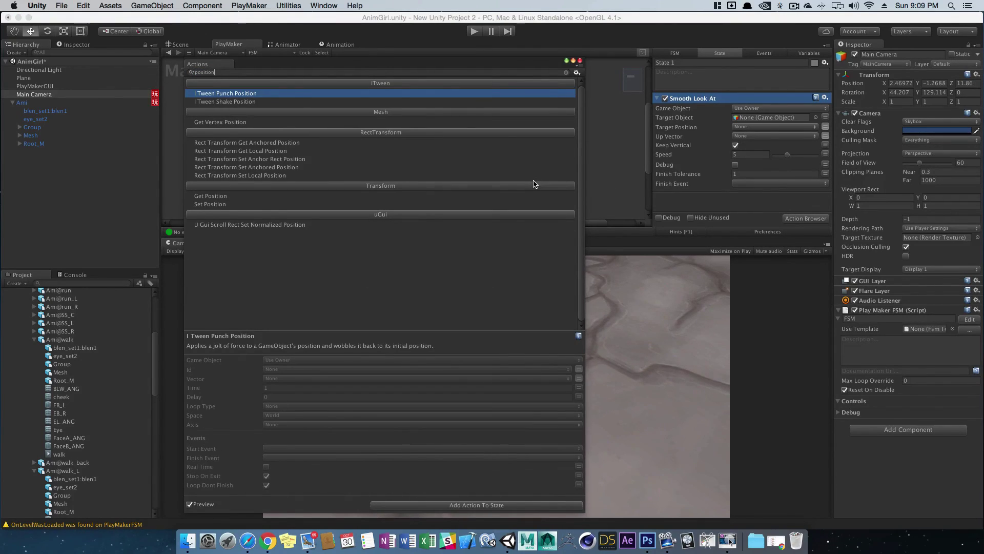
{"action": "double_click", "coordinate": [225, 204]}
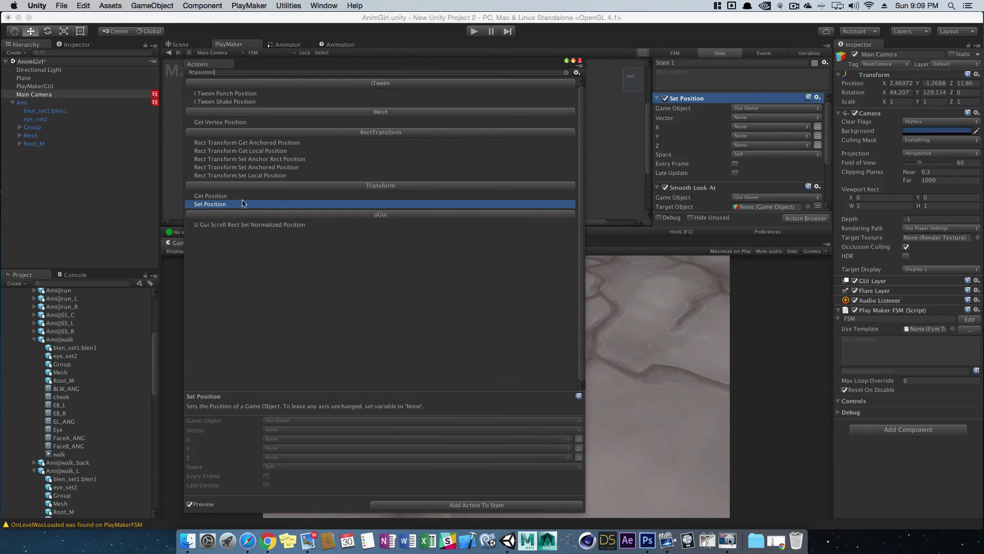
{"action": "left_click", "coordinate": [579, 60]}
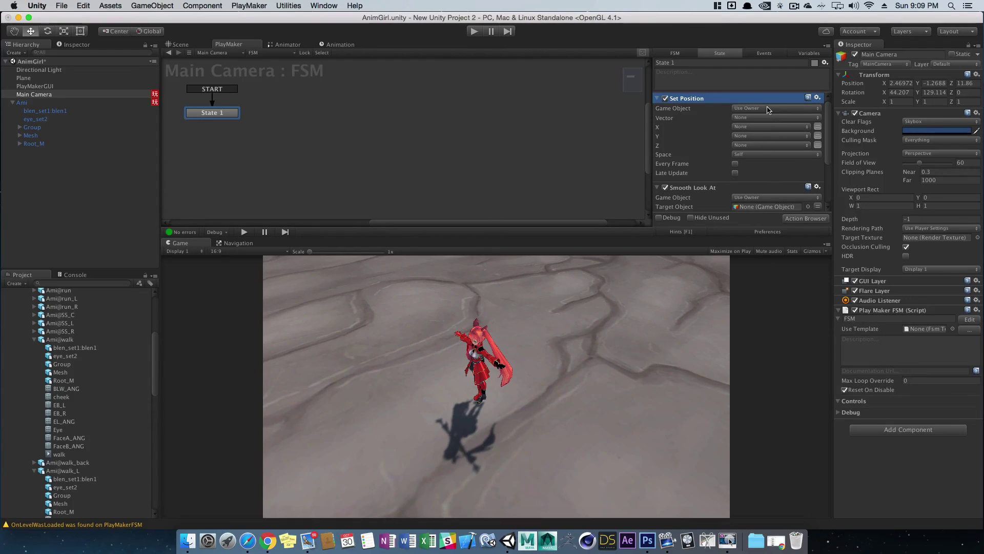
{"action": "left_click", "coordinate": [773, 118]}
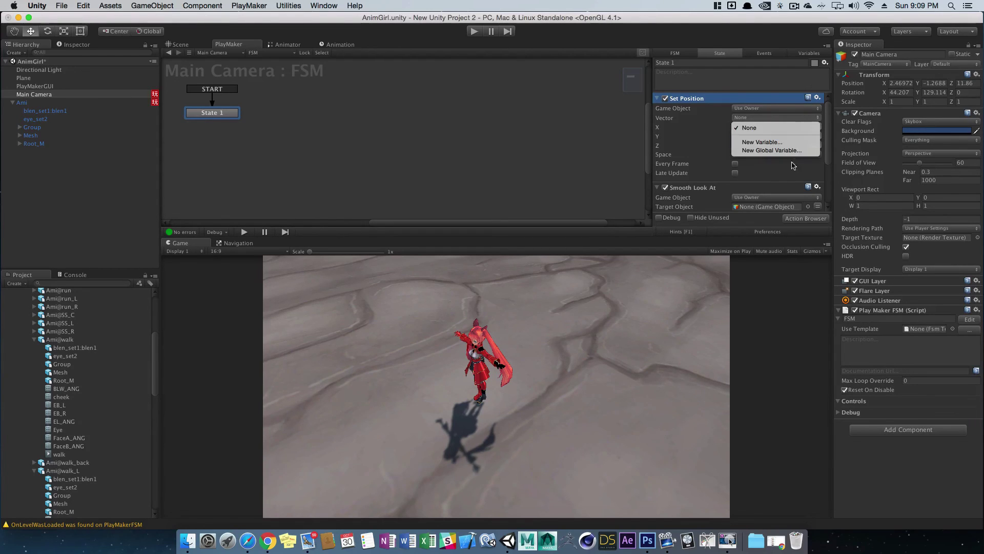
{"action": "left_click", "coordinate": [826, 159]}
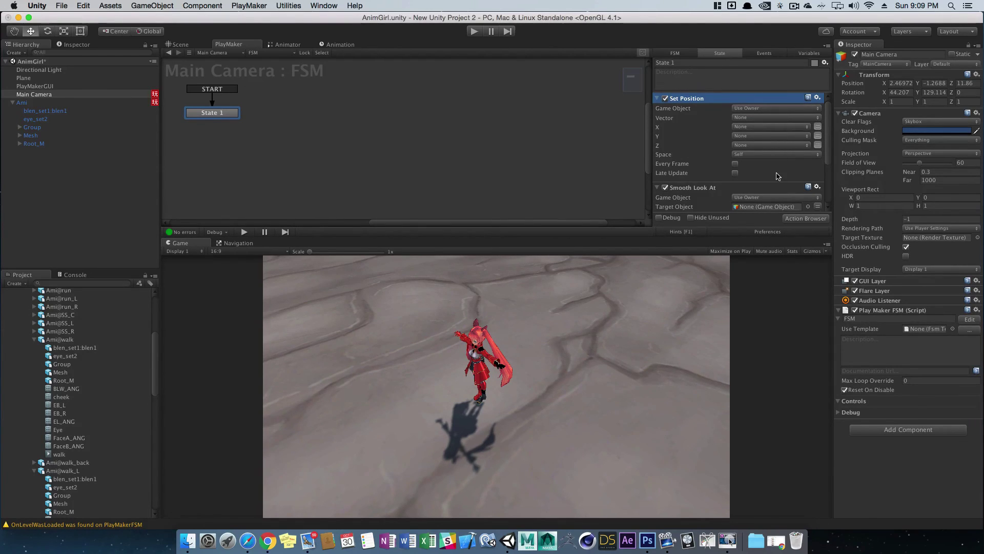
{"action": "right_click", "coordinate": [715, 105]}
{"action": "left_click", "coordinate": [744, 219]}
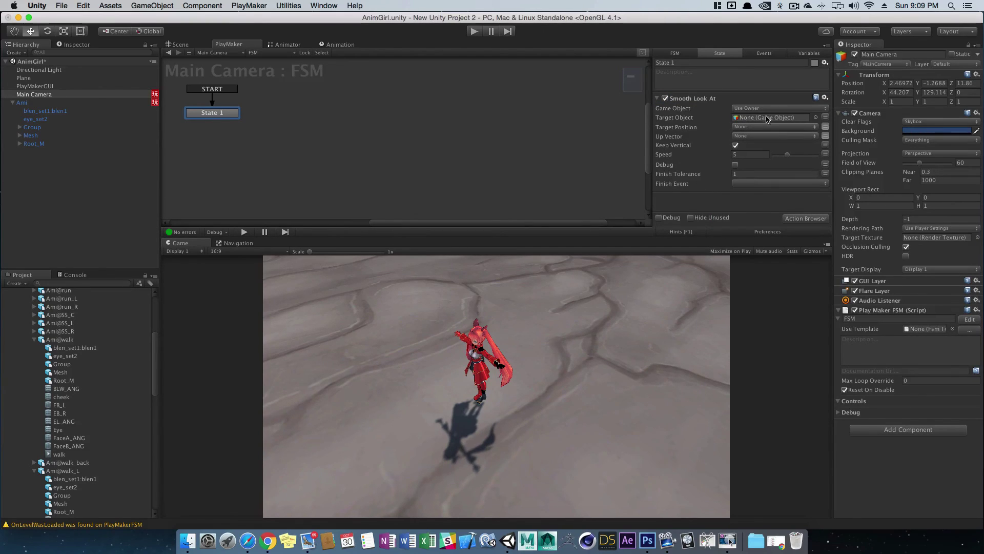
- Set Smooth Look At's target object to Ami, turn off Keep Vertical, and play-test the camera
{"action": "left_click_drag", "start_coordinate": [35, 104], "coordinate": [752, 121]}
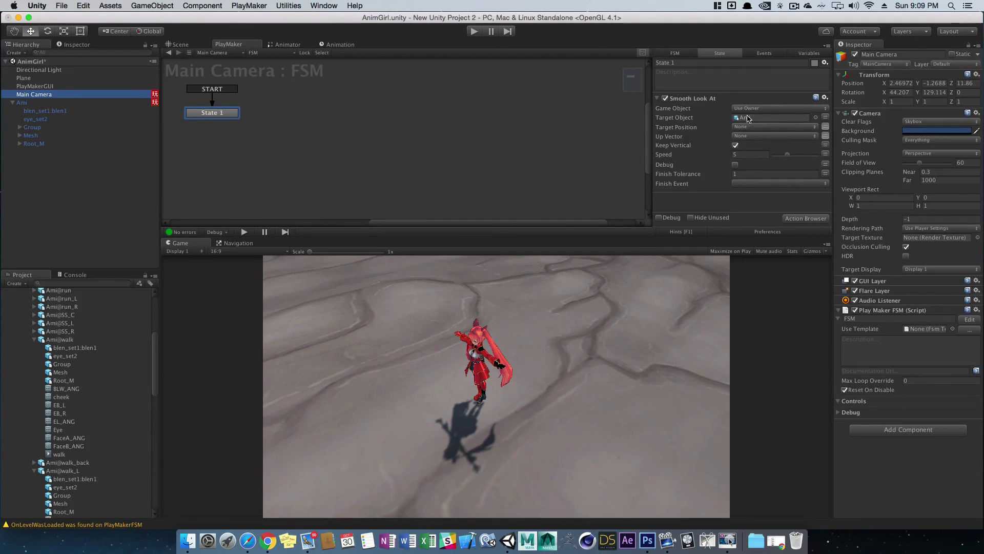
{"action": "left_click", "coordinate": [476, 31]}
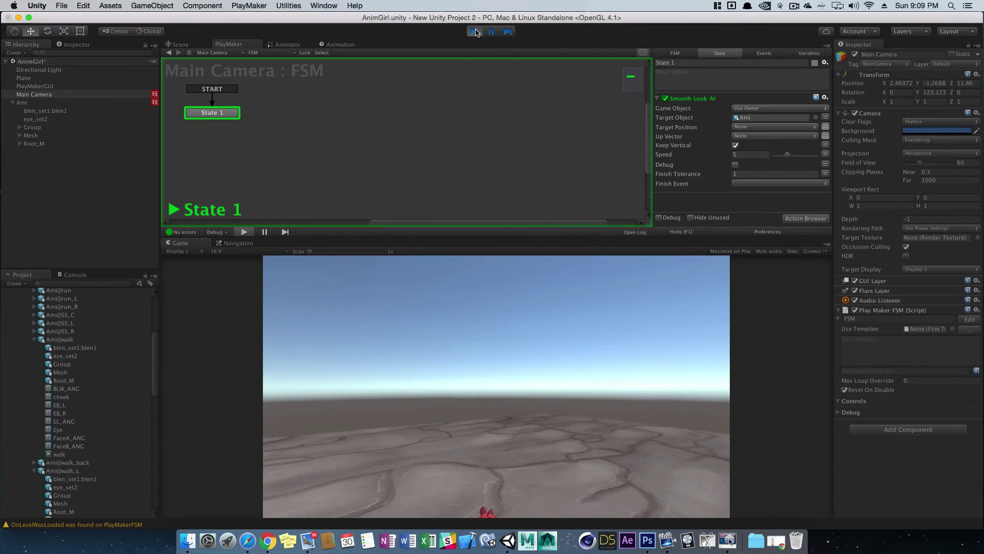
{"action": "left_click", "coordinate": [734, 145]}
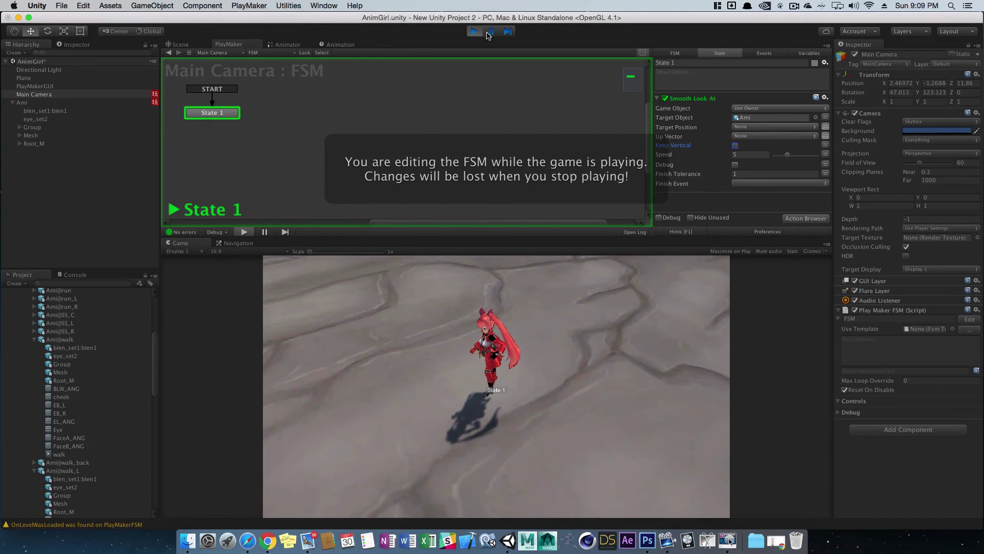
{"action": "key", "text": "super+p"}
{"action": "left_click", "coordinate": [477, 31]}
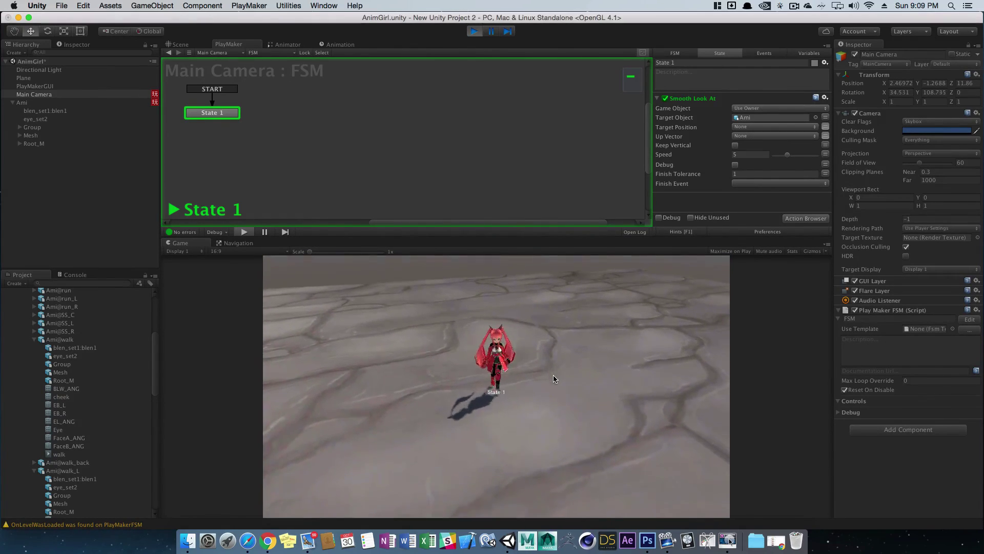
{"action": "left_click", "coordinate": [477, 32]}
- Turn off Has Exit Time on the walk to walk_L transition in Ami's Animator
{"action": "left_click", "coordinate": [22, 102]}
{"action": "left_click", "coordinate": [288, 44]}
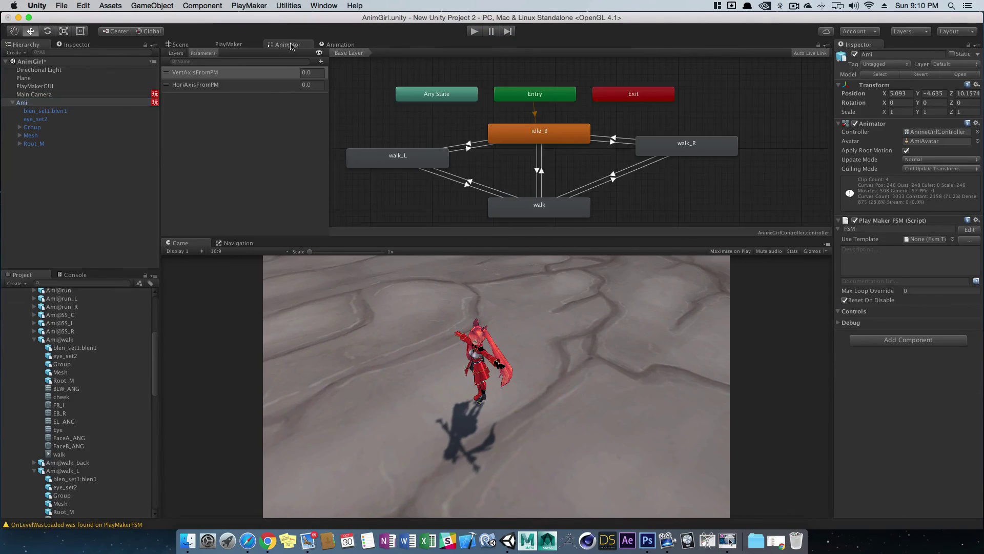
{"action": "left_click", "coordinate": [468, 184]}
{"action": "left_click", "coordinate": [906, 135]}
{"action": "left_click", "coordinate": [470, 182]}
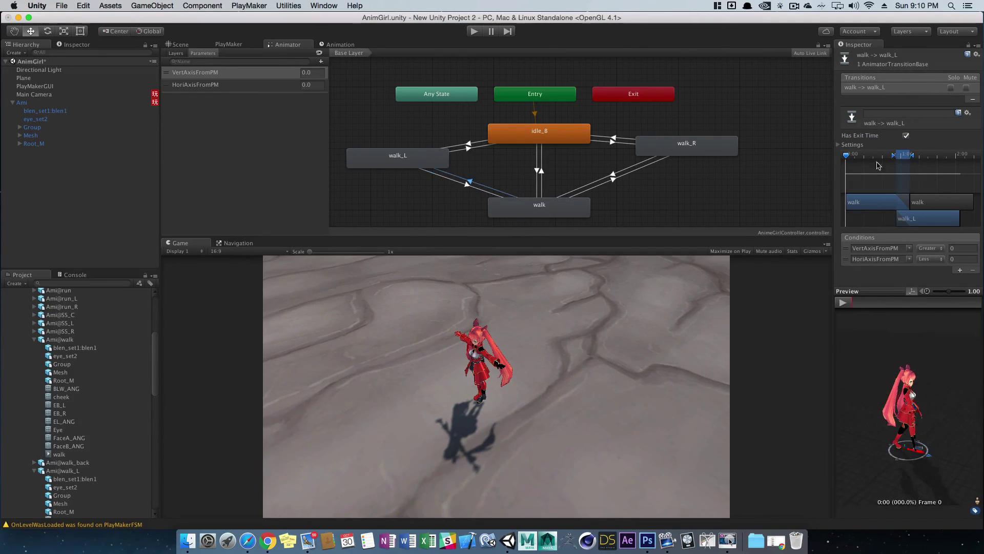
{"action": "left_click", "coordinate": [906, 135]}
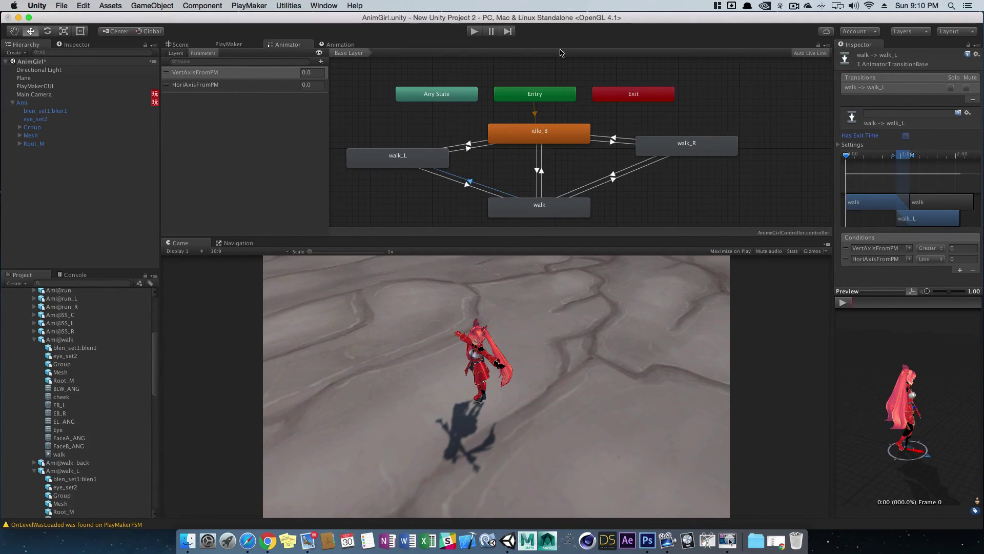
- Play-test Ami walking forward and turning right and left while the camera looks at her
{"action": "left_click", "coordinate": [477, 33]}
{"action": "key", "text": "Up"}
{"action": "key", "text": "Right"}
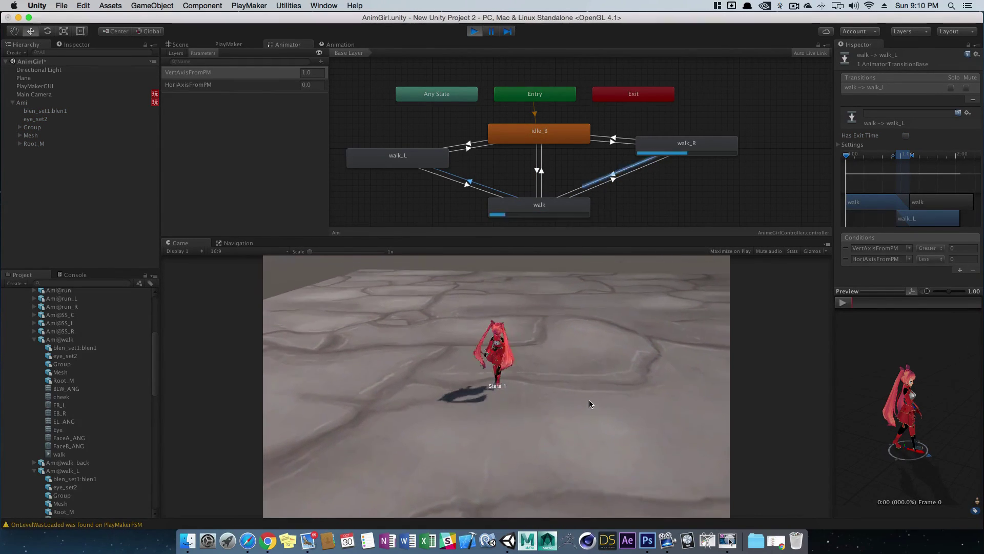
{"action": "key", "text": "Up"}
{"action": "key", "text": "Left"}
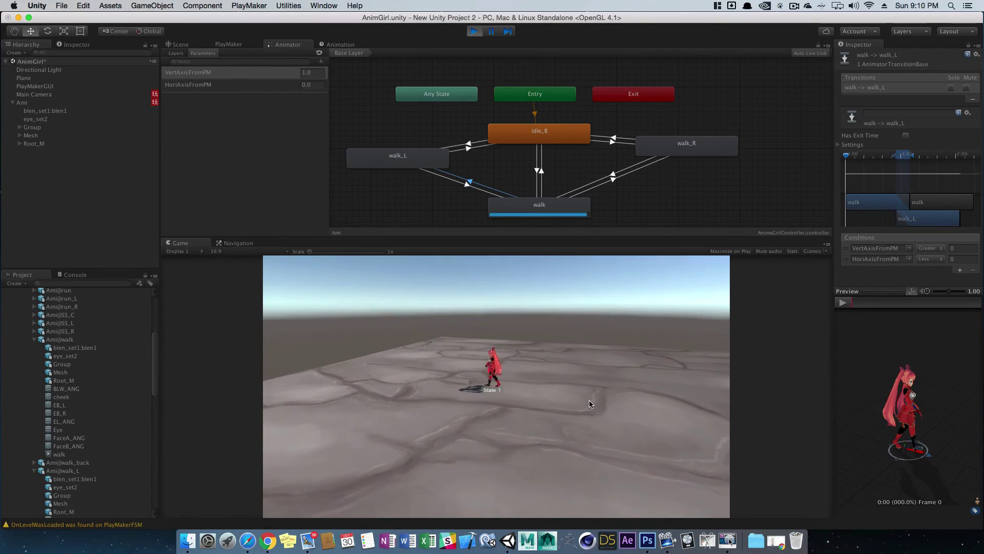
{"action": "key", "text": "Left"}
{"action": "key", "text": "Up"}
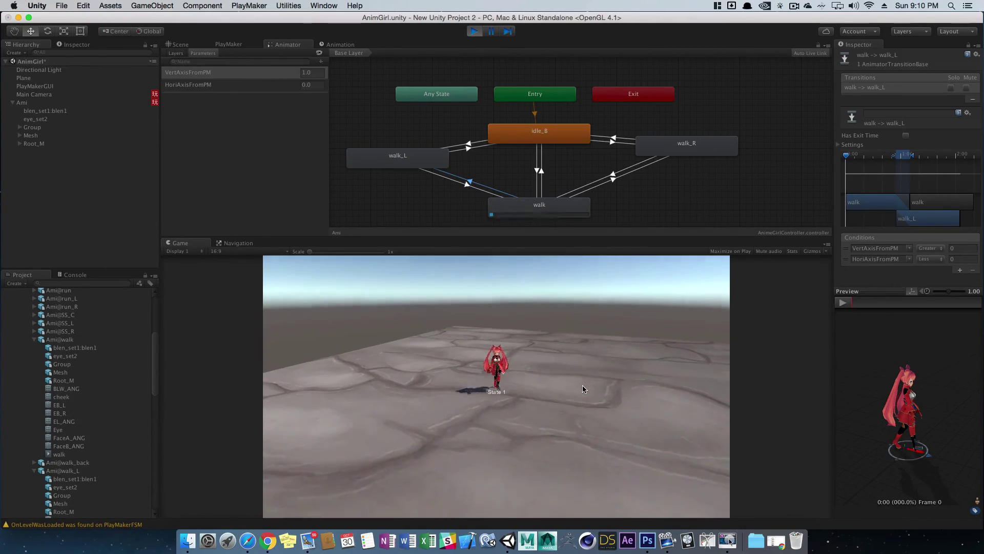
{"action": "key", "text": "Left"}
{"action": "key", "text": "Left"}
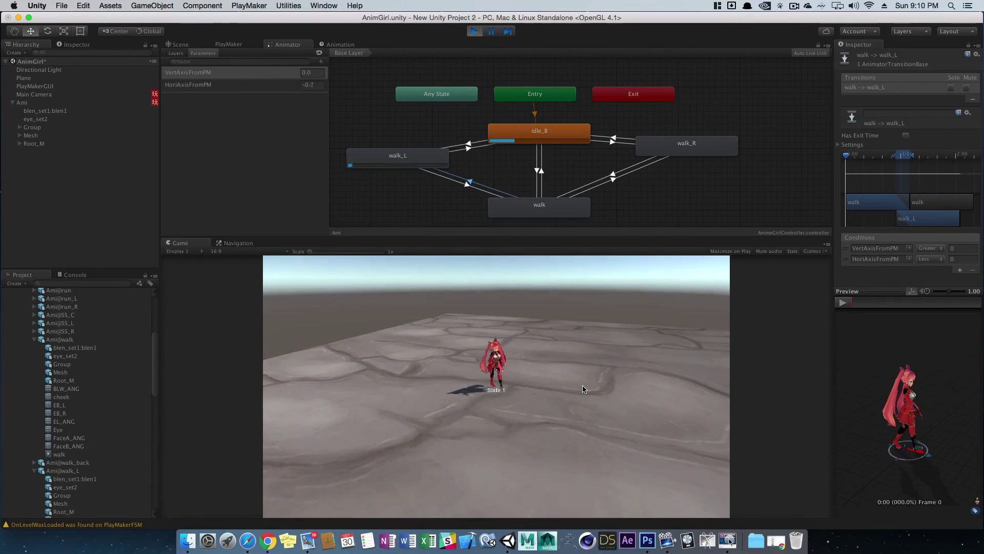
{"action": "key", "text": "Up"}
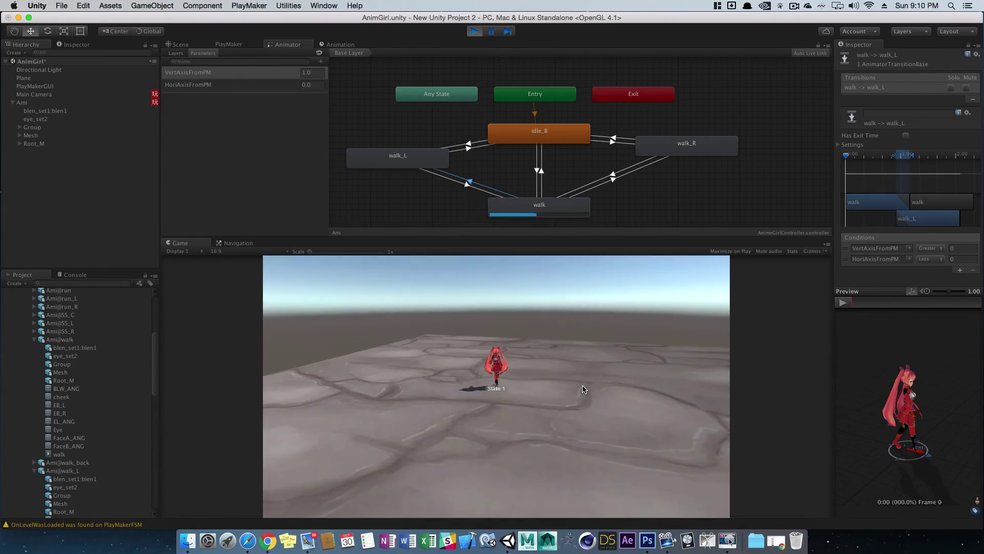
{"action": "left_click", "coordinate": [475, 32]}
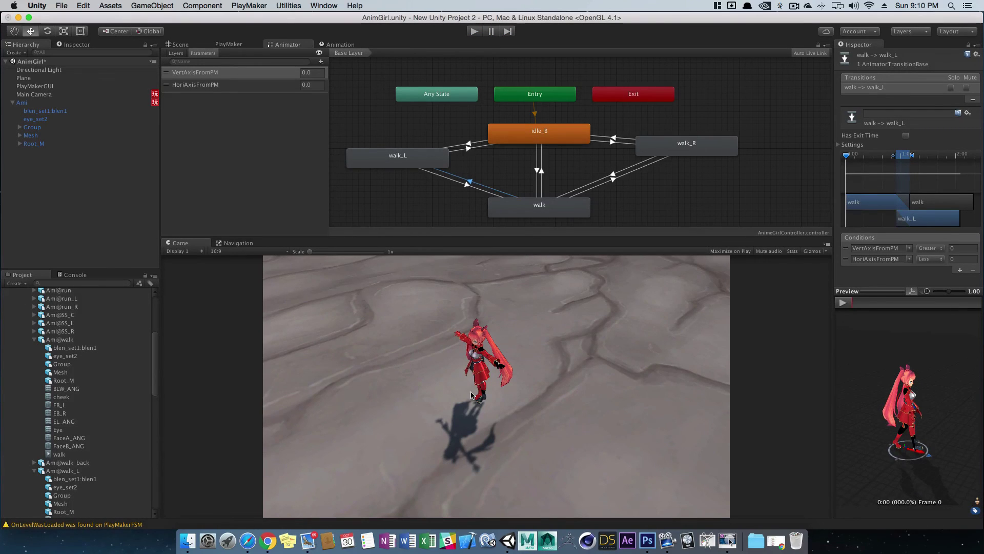
- Save the scene as AnimGirlAnimDone in the project's Scenes folder
{"action": "left_click", "coordinate": [62, 6]}
{"action": "left_click", "coordinate": [89, 53]}
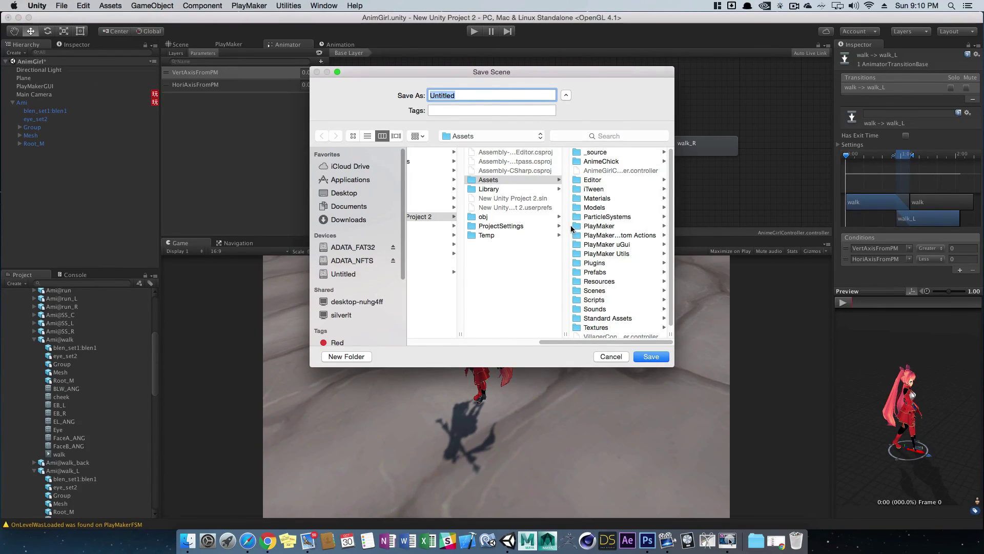
{"action": "left_click", "coordinate": [600, 290]}
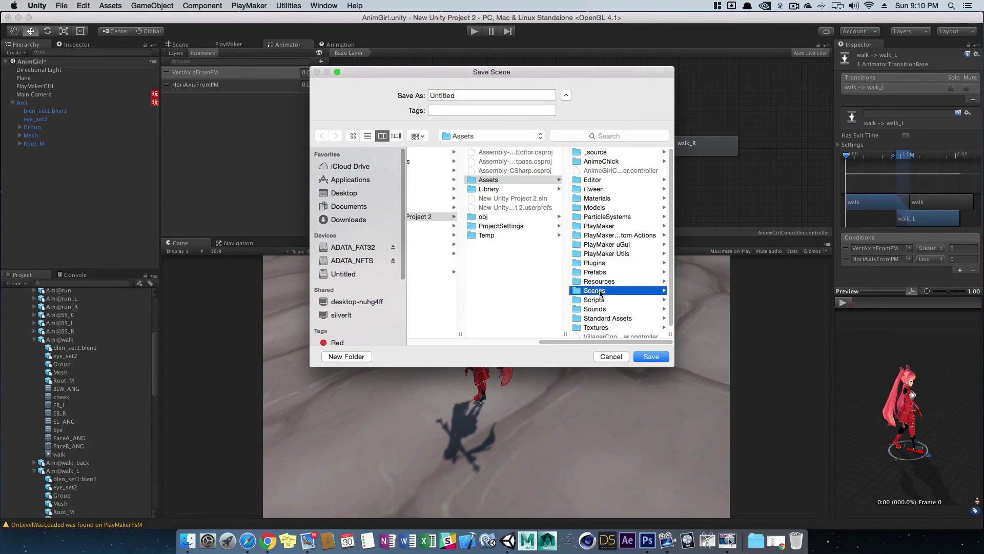
{"action": "left_click", "coordinate": [597, 152]}
{"action": "left_click", "coordinate": [475, 95]}
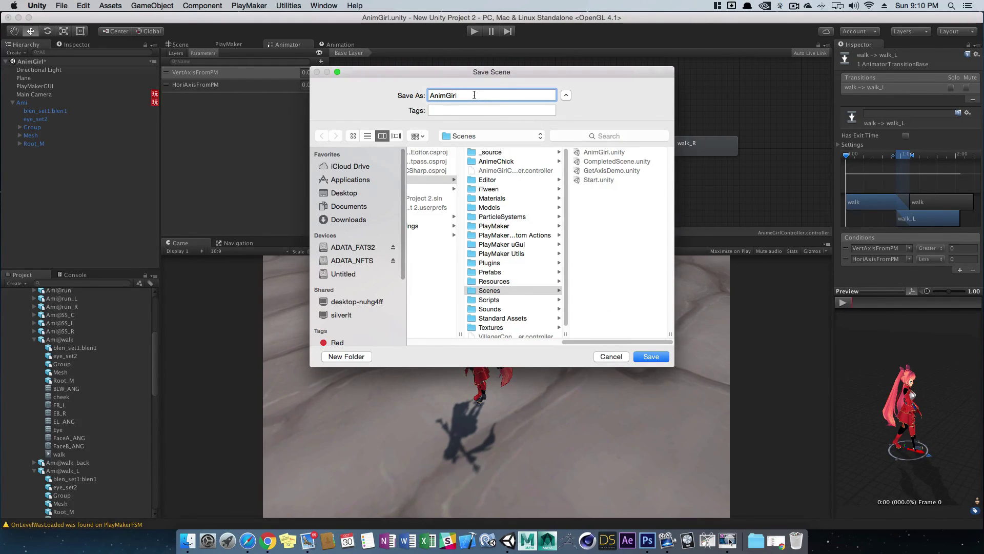
{"action": "type", "text": "AnimDone"}
{"action": "key", "text": "Return"}
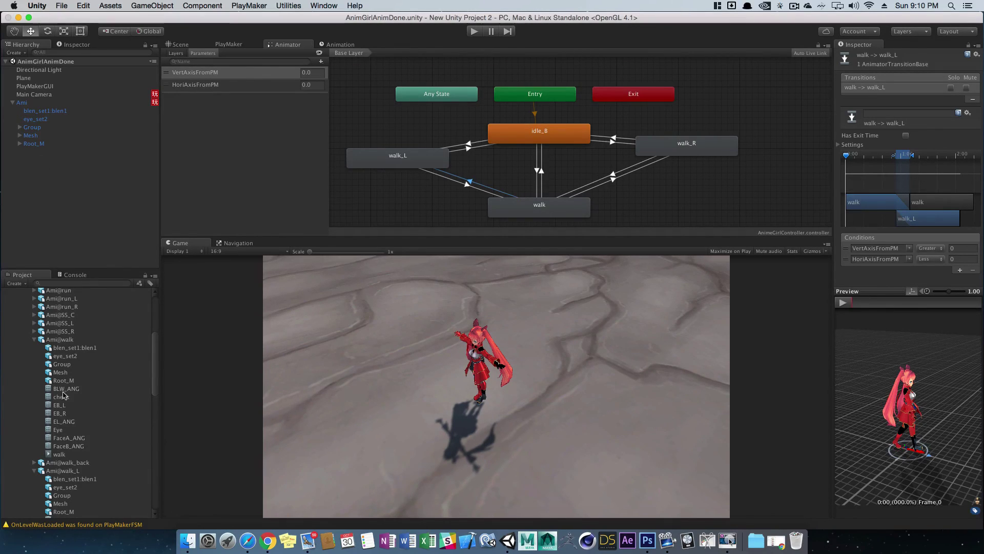
- Collapse the Ami@walk asset and open CompletedScene from the project's Scenes folder
{"action": "left_click", "coordinate": [40, 341]}
{"action": "left_click", "coordinate": [35, 340]}
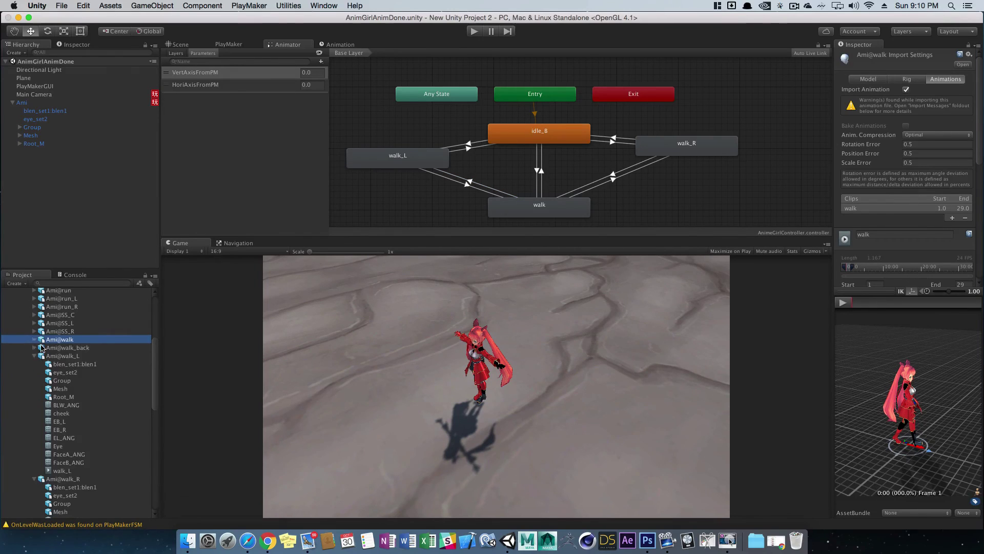
{"action": "scroll", "coordinate": [48, 354], "scroll_direction": "down", "scroll_amount": 8}
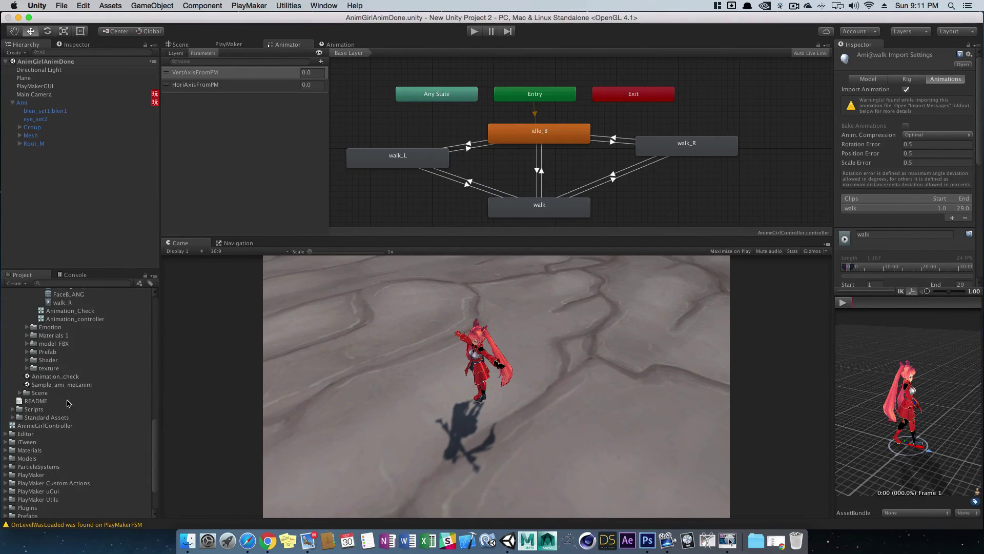
{"action": "scroll", "coordinate": [70, 464], "scroll_direction": "down", "scroll_amount": 3}
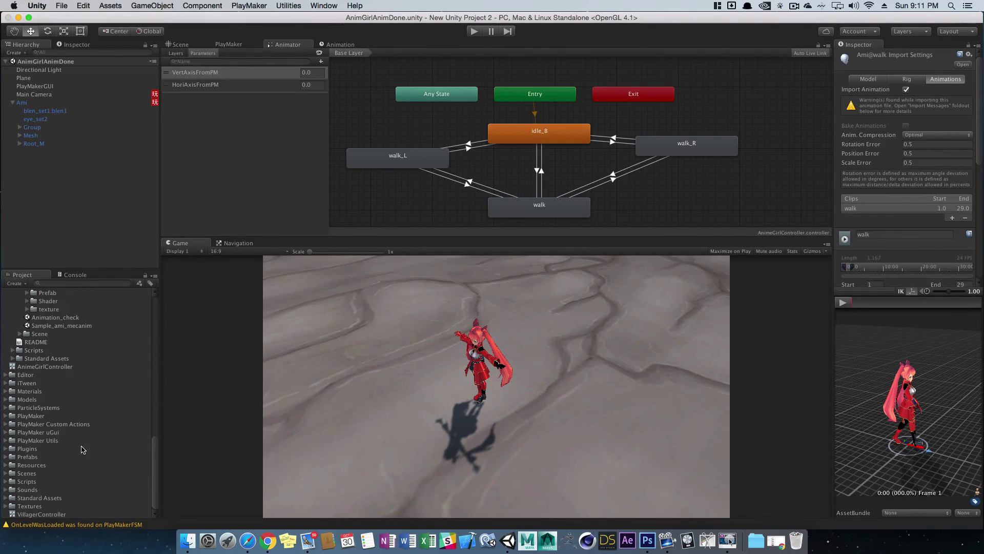
{"action": "left_click", "coordinate": [6, 473]}
{"action": "scroll", "coordinate": [82, 480], "scroll_direction": "down", "scroll_amount": 2}
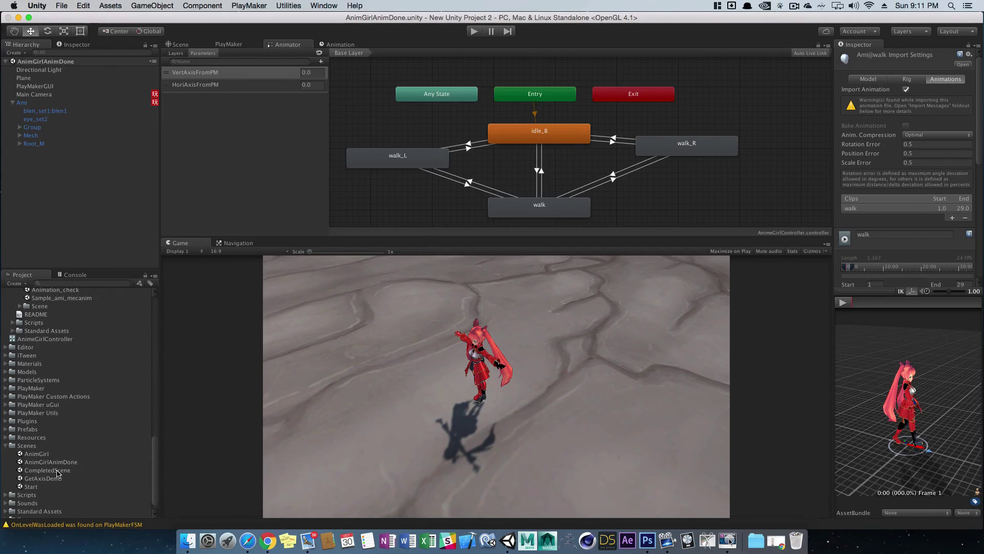
{"action": "double_click", "coordinate": [57, 471]}
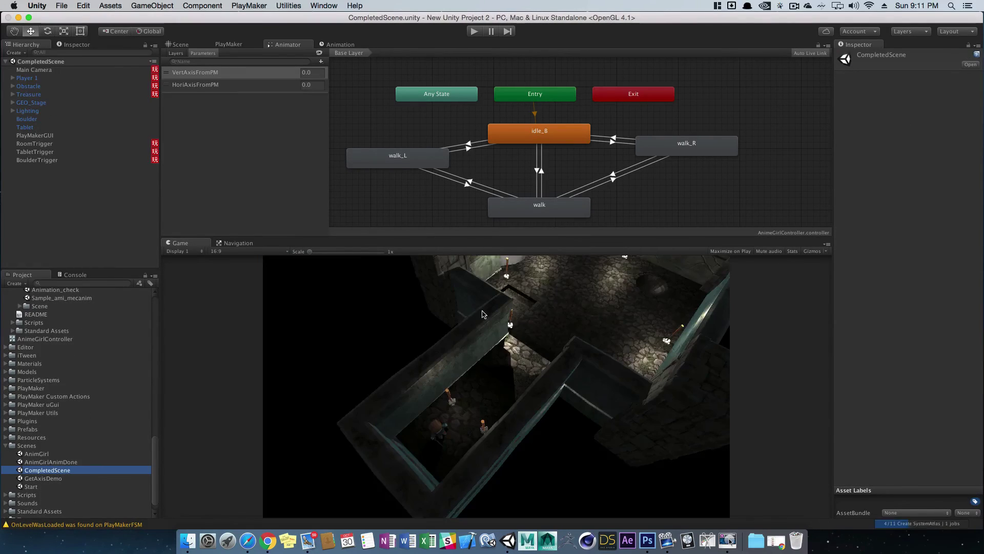
- Select Player 1 and frame it in the Scene view to inspect it within the dungeon
{"action": "left_click", "coordinate": [187, 45]}
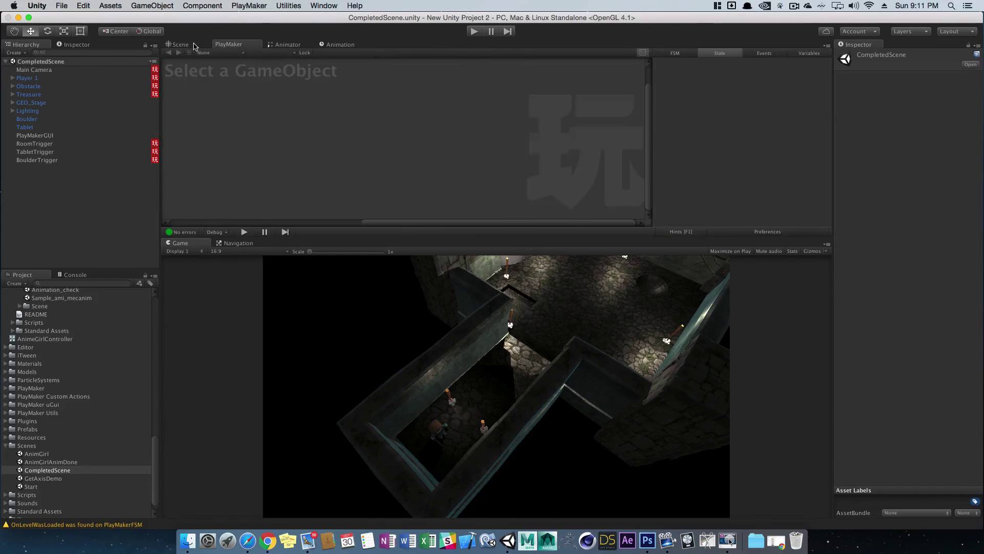
{"action": "left_click", "coordinate": [48, 79]}
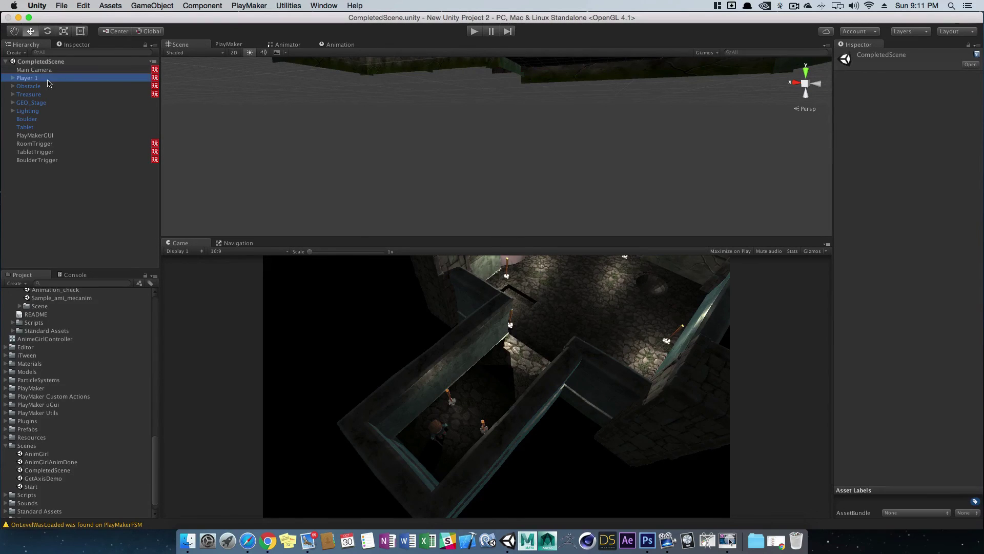
{"action": "key", "text": "f"}
{"action": "left_click_drag", "start_coordinate": [607, 182], "coordinate": [563, 190], "text": "alt"}
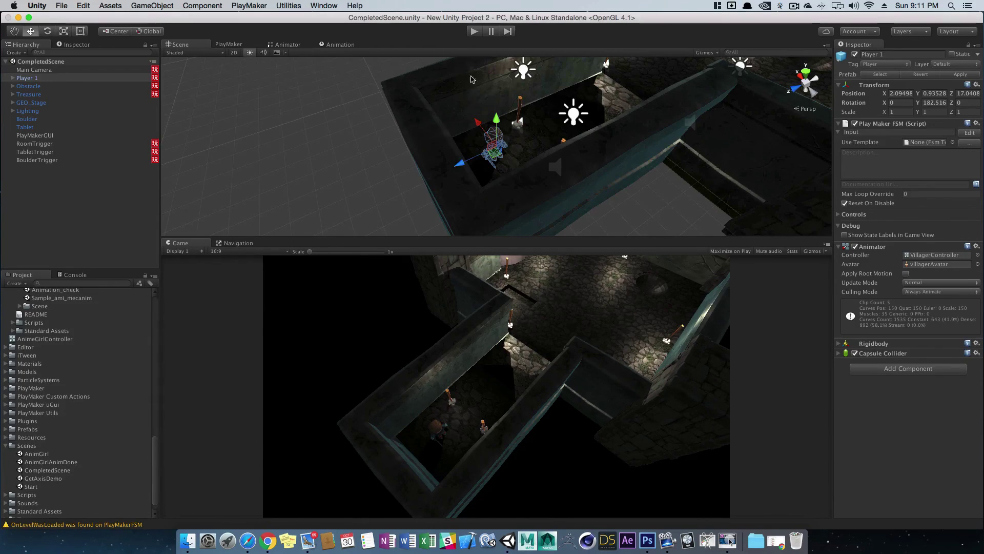
- Rearrange the walk-back, Entry, walk-right-45 and walk-left-45 nodes around idle-01 in Player 1's Animator graph
{"action": "left_click", "coordinate": [281, 45]}
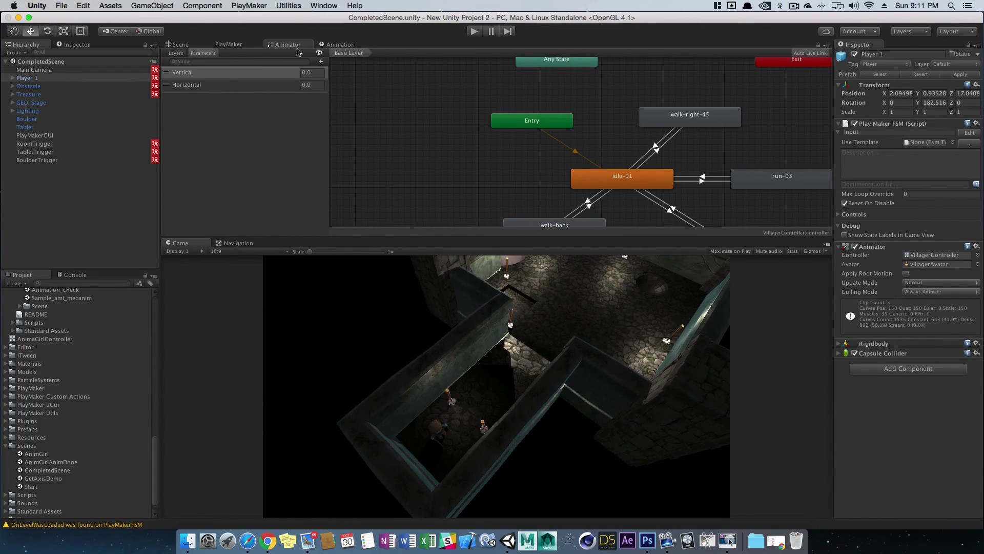
{"action": "left_click_drag", "start_coordinate": [553, 223], "coordinate": [446, 180]}
{"action": "left_click_drag", "start_coordinate": [529, 118], "coordinate": [541, 100]}
{"action": "mouse_move", "coordinate": [693, 117]}
{"action": "left_mouse_down"}
{"action": "mouse_move", "coordinate": [724, 115]}
{"action": "mouse_move", "coordinate": [707, 104]}
{"action": "left_mouse_up"}
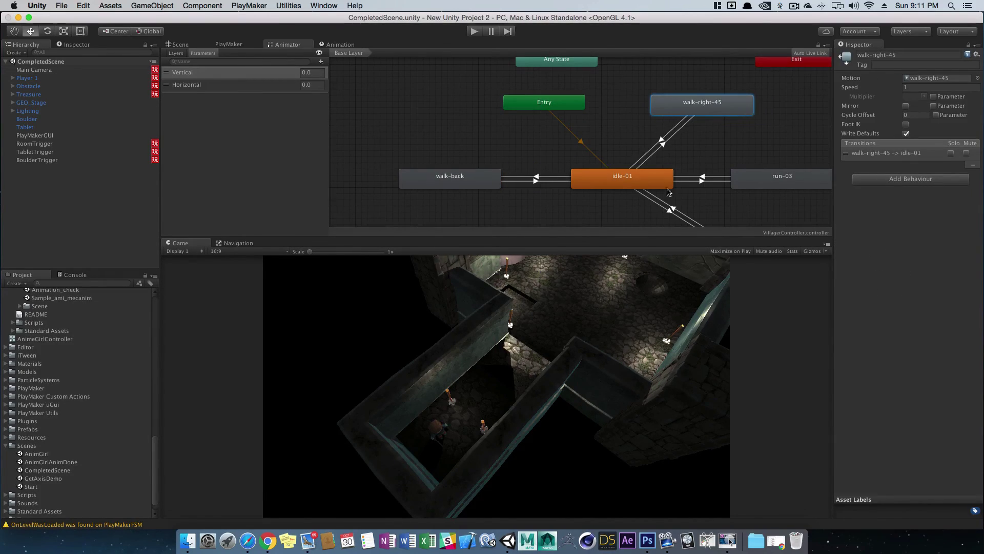
{"action": "scroll", "coordinate": [702, 180], "scroll_direction": "up", "scroll_amount": 5}
{"action": "scroll", "coordinate": [703, 180], "scroll_direction": "down", "scroll_amount": 10}
{"action": "left_click_drag", "start_coordinate": [710, 159], "coordinate": [614, 153]}
{"action": "scroll", "coordinate": [517, 148], "scroll_direction": "up", "scroll_amount": 5}
{"action": "scroll", "coordinate": [518, 143], "scroll_direction": "down", "scroll_amount": 3}
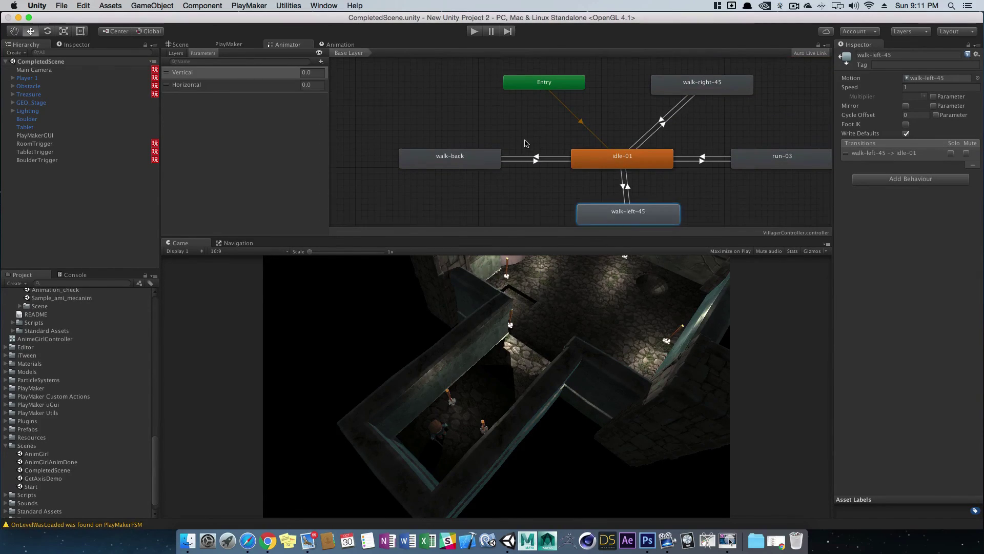
- Fine-tune the walk-back, run-03 and walk-left-45 nodes so they line up evenly around idle-01
{"action": "scroll", "coordinate": [529, 140], "scroll_direction": "down", "scroll_amount": 3}
{"action": "scroll", "coordinate": [529, 140], "scroll_direction": "up", "scroll_amount": 2}
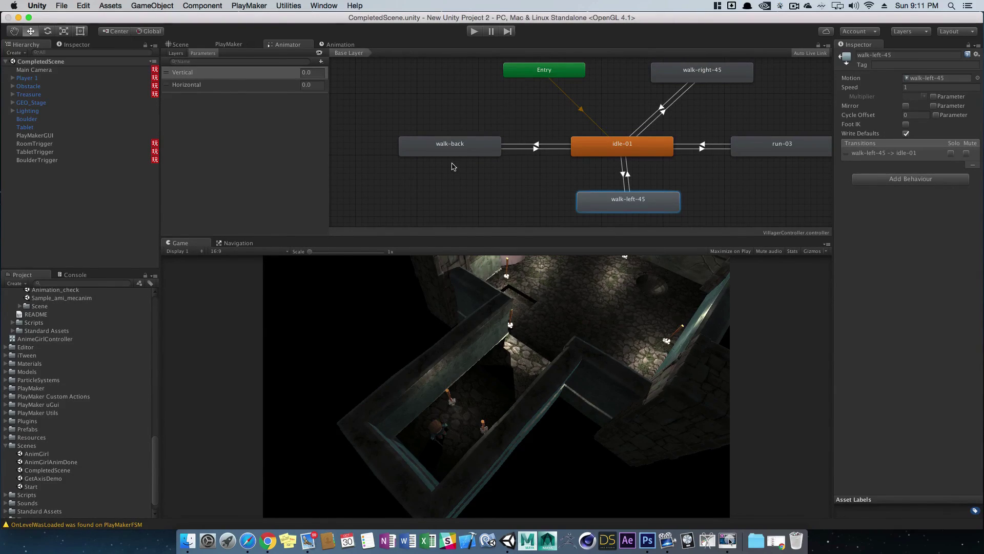
{"action": "middle_click_drag", "start_coordinate": [570, 120], "coordinate": [537, 124], "text": "alt"}
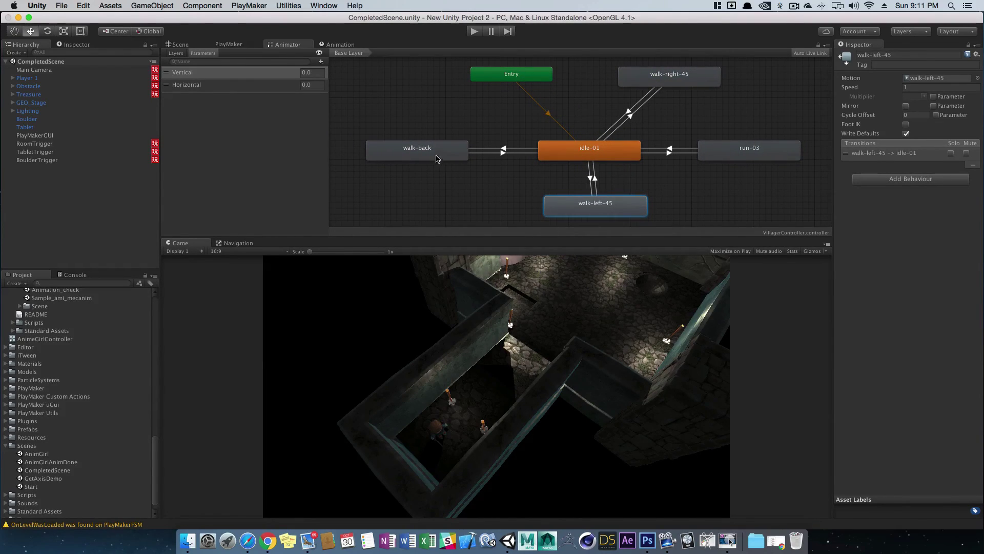
{"action": "left_click_drag", "start_coordinate": [438, 159], "coordinate": [450, 158]}
{"action": "left_click_drag", "start_coordinate": [746, 152], "coordinate": [740, 153]}
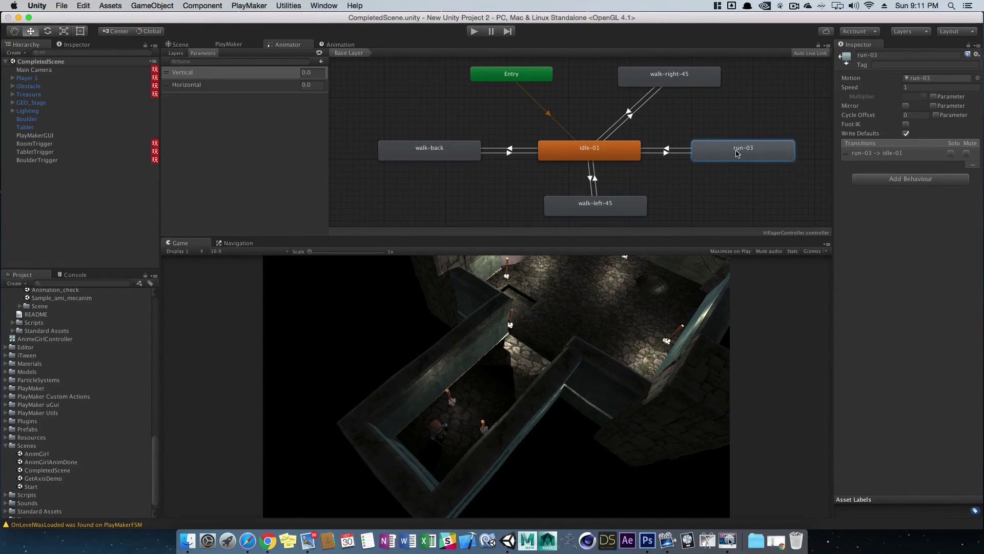
{"action": "left_click_drag", "start_coordinate": [603, 207], "coordinate": [597, 207]}
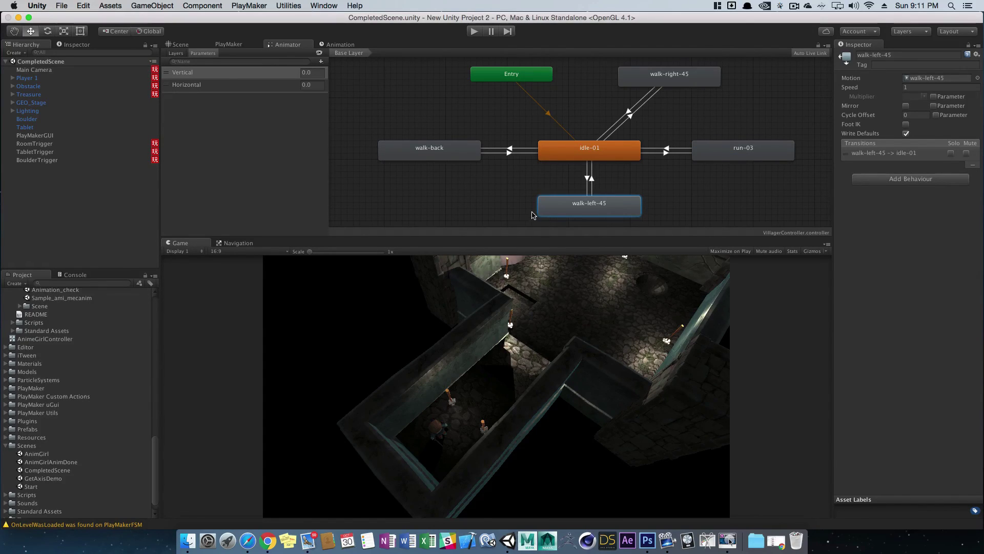